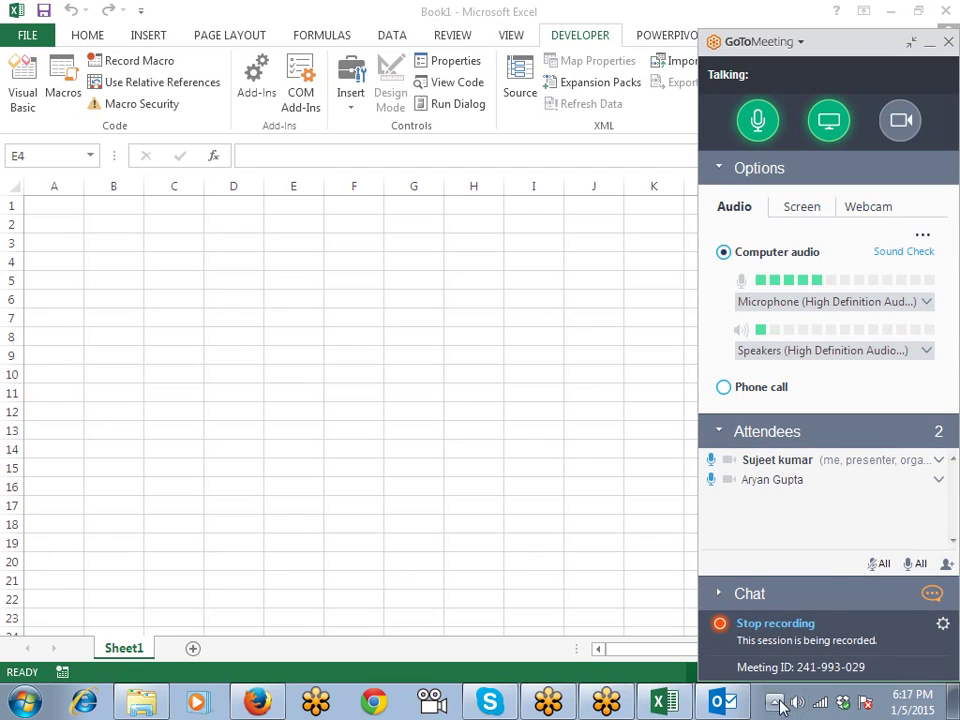
Shrink the meeting controls to a compact bar and open the VBA editor for Book1
left_click(774, 702)
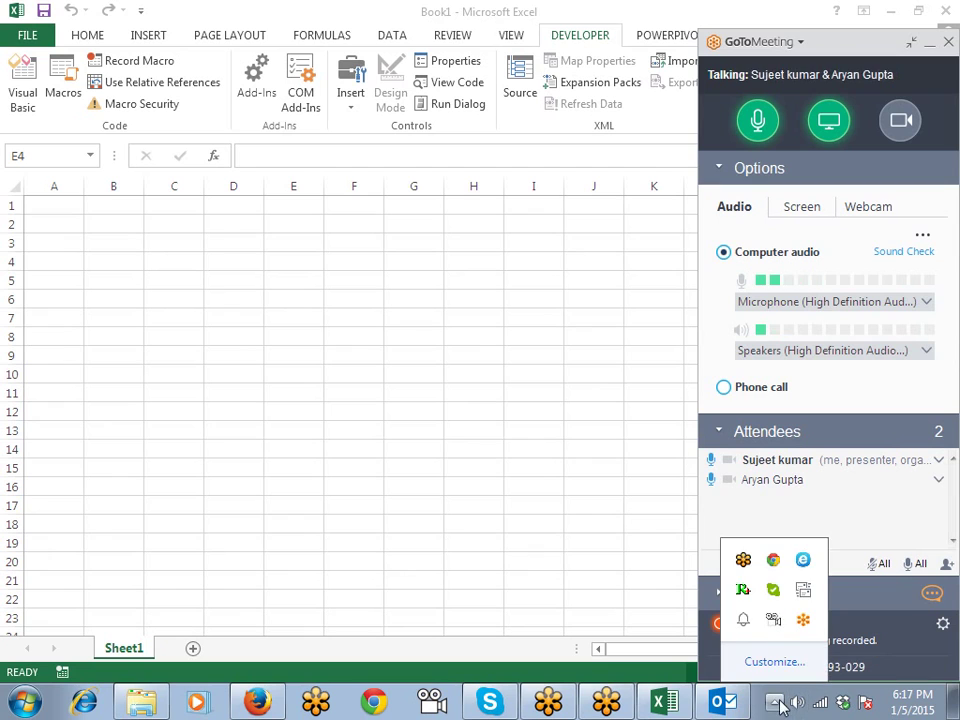
left_click(911, 42)
left_click(533, 273)
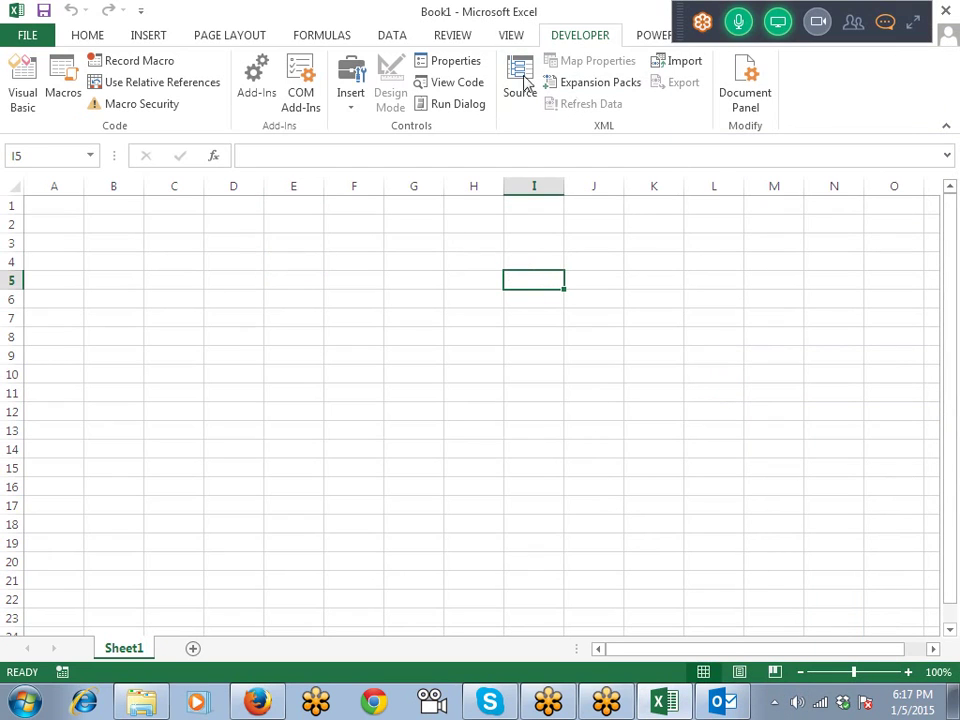
left_click(19, 89)
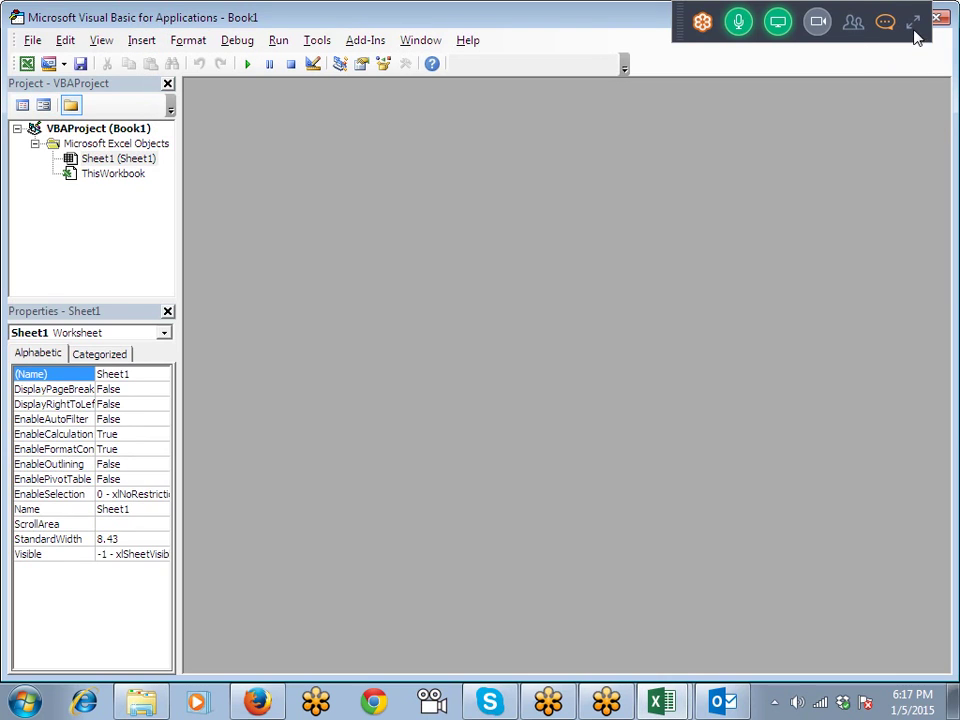
Insert Module1 into Book1's project and expand the meeting toolbar back to the full panel
left_click(141, 40)
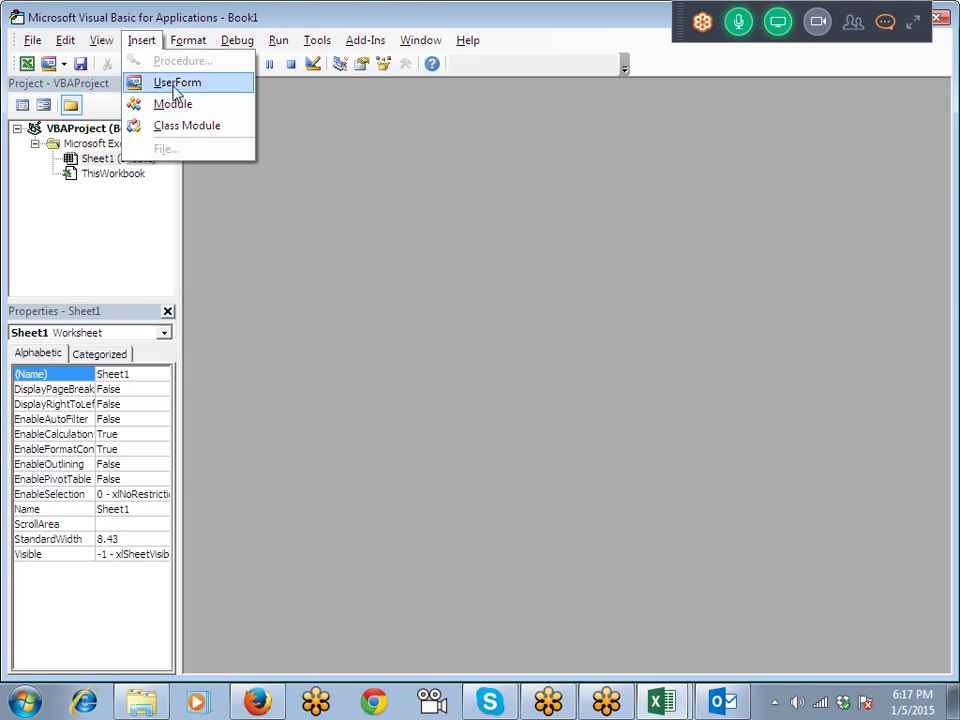
left_click(160, 104)
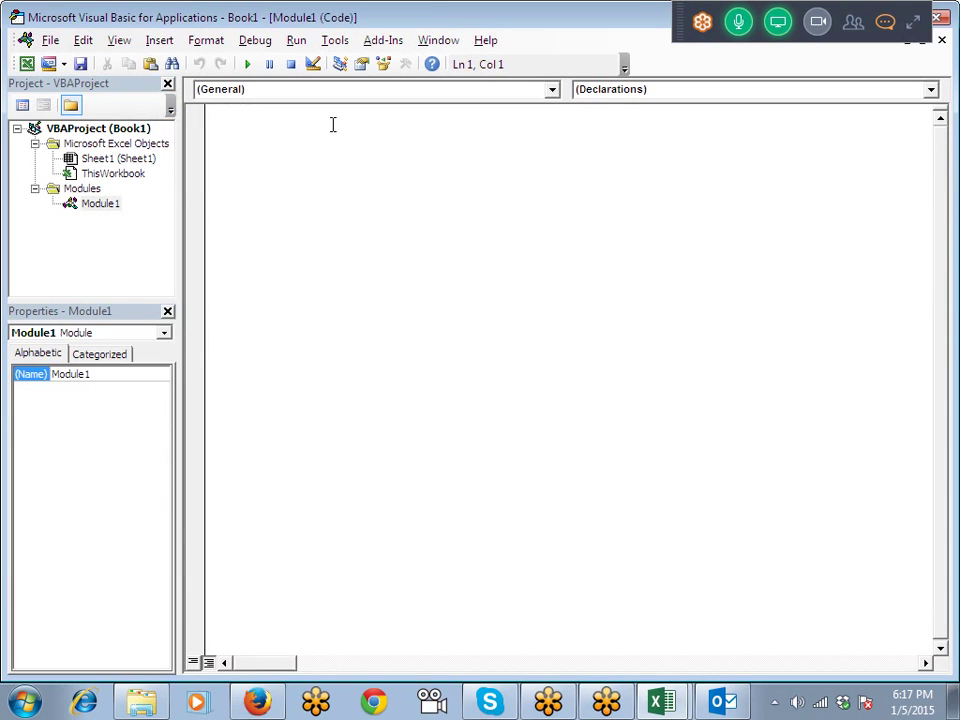
left_click(912, 22)
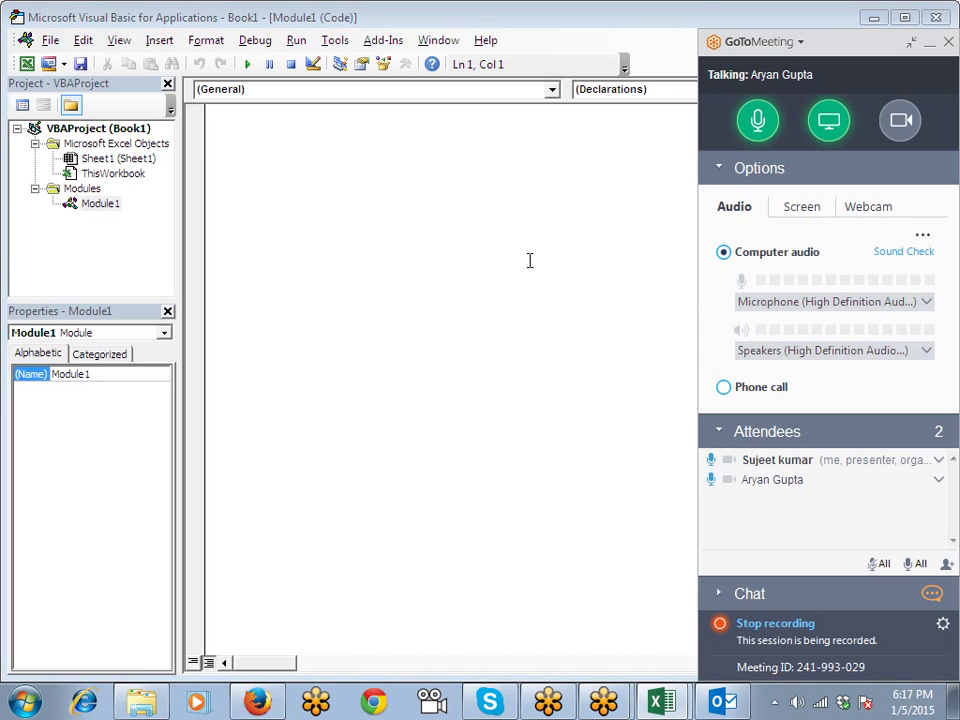
Test the speakers and microphone in Sound Check, close it, and bring the Dropbox folder forward
left_click(420, 266)
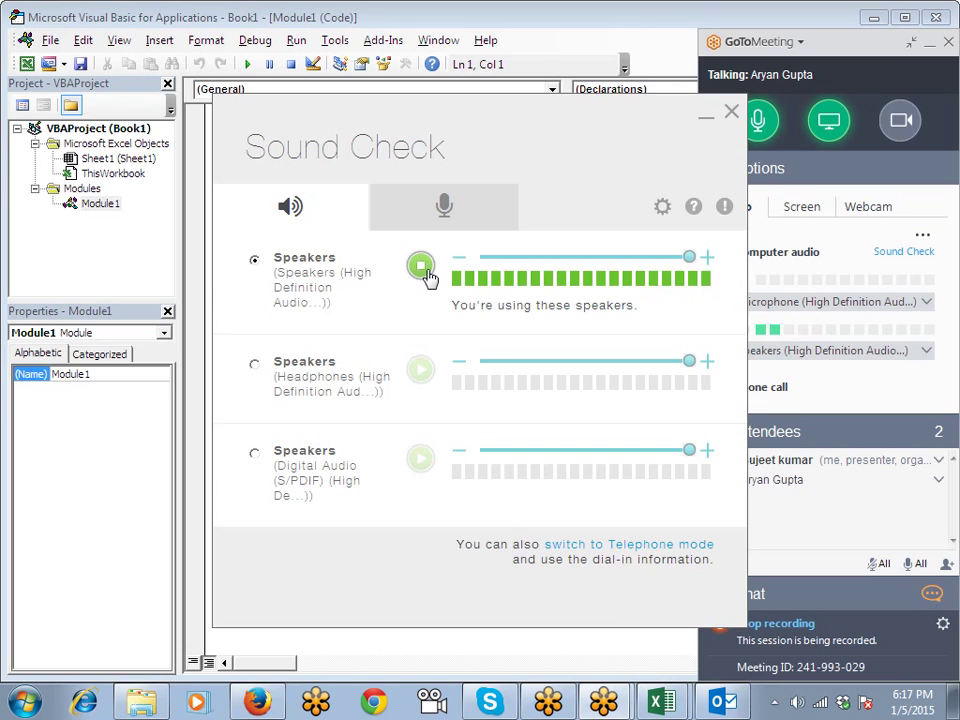
left_click(435, 236)
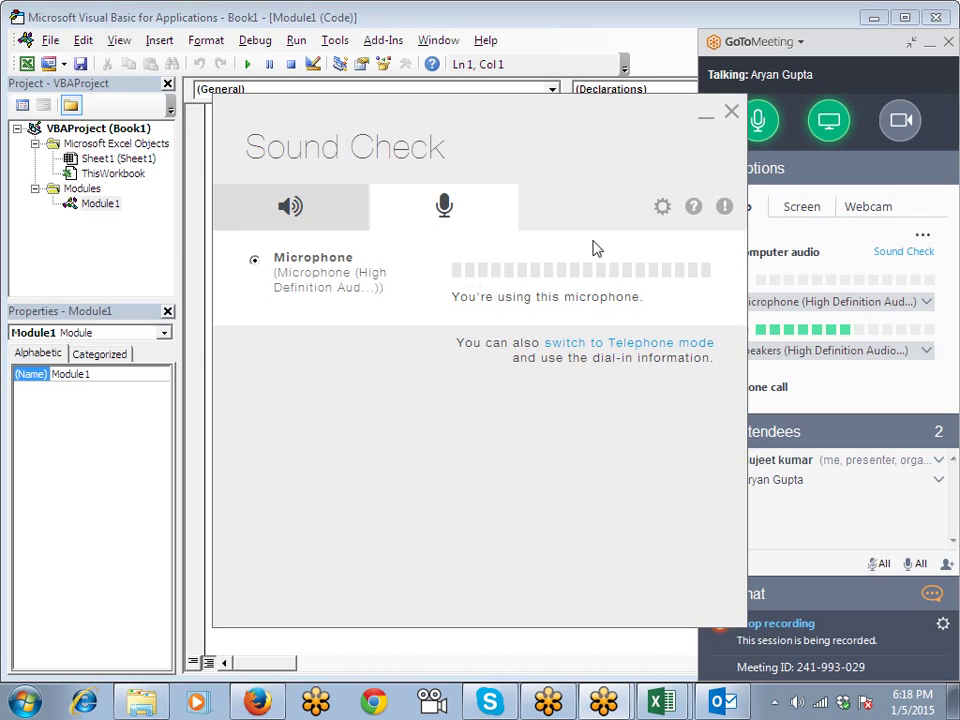
left_click(731, 111)
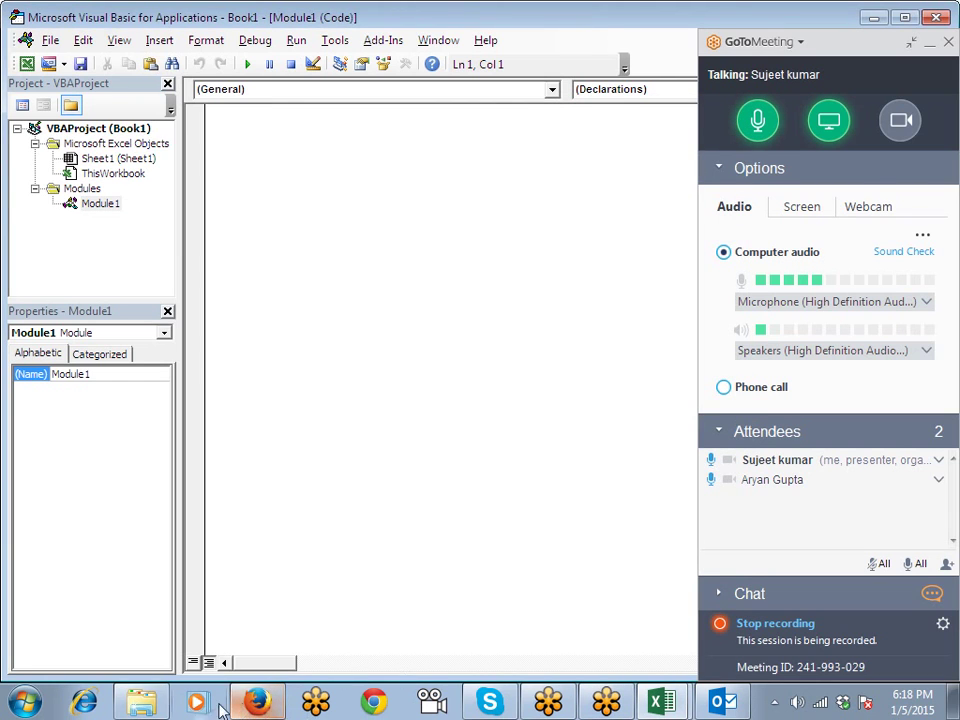
left_click(141, 700)
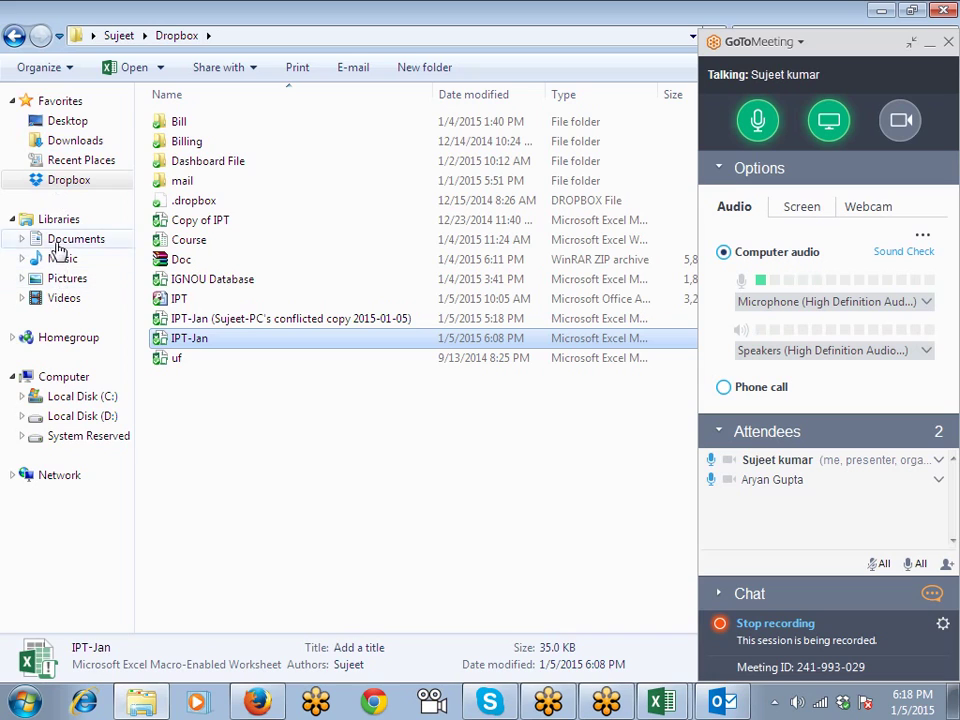
Show the Computer drives, switch meeting audio to the new High Definition Audio hardware, and return to Excel
left_click(63, 378)
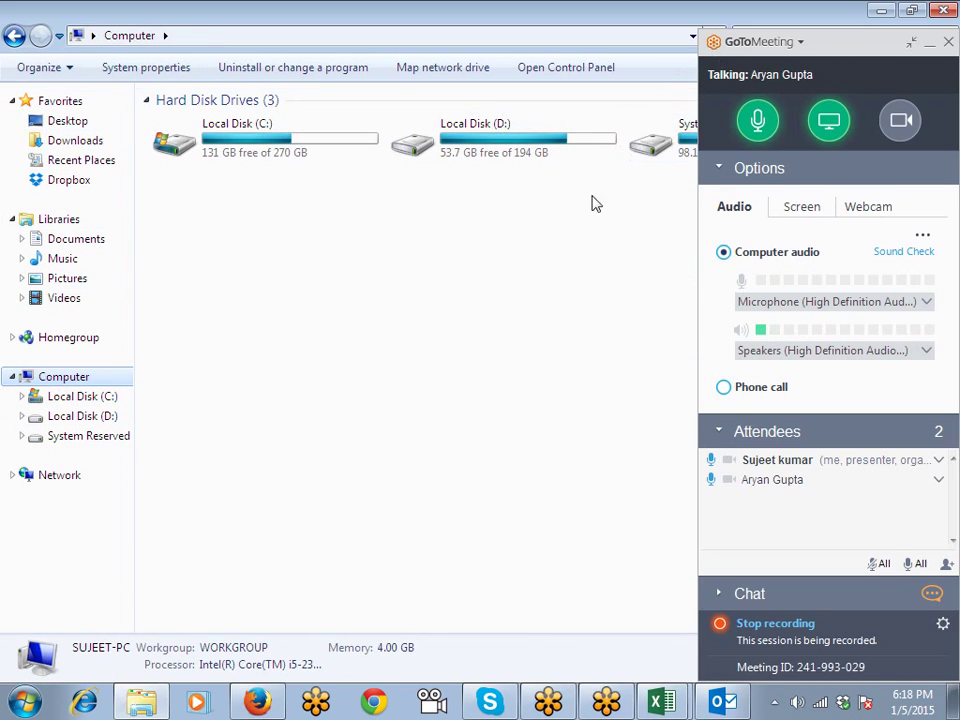
left_click(779, 698)
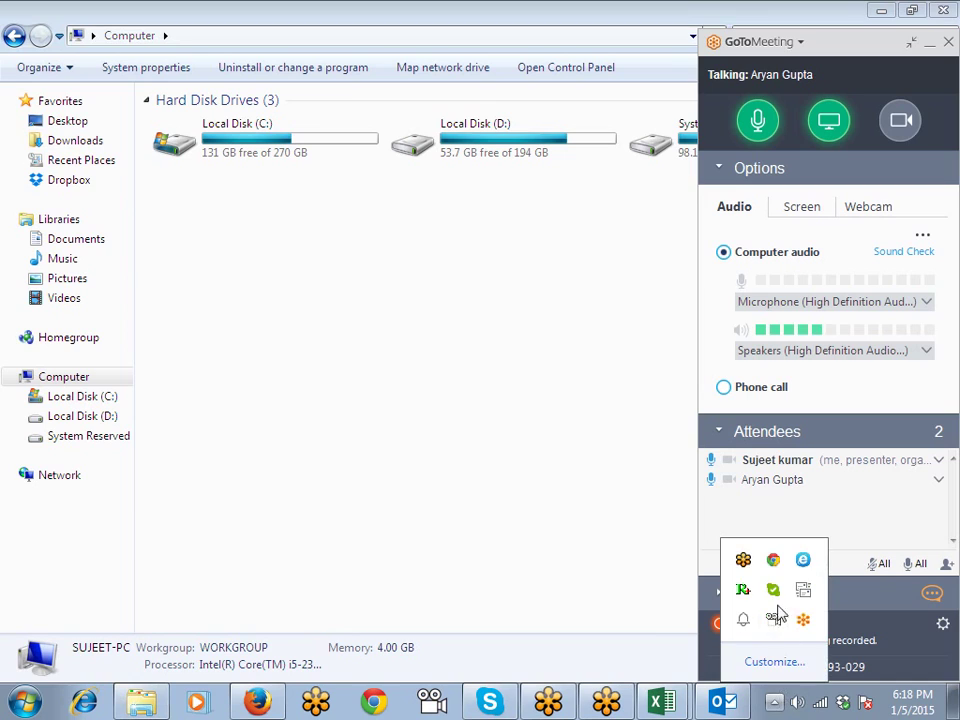
left_click(540, 485)
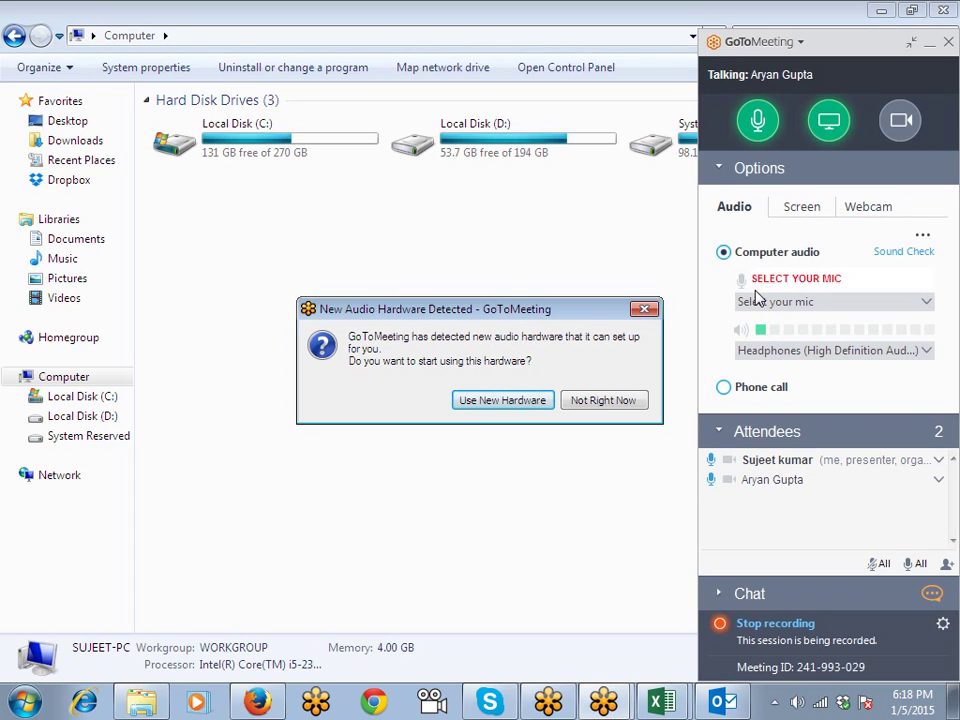
left_click(491, 401)
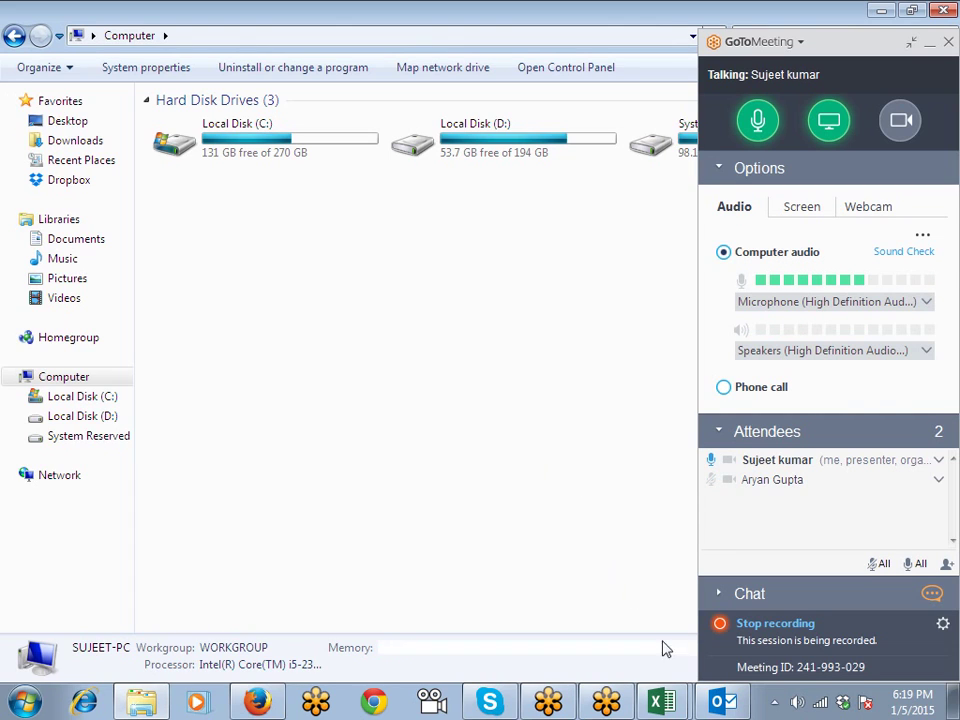
left_click(659, 703)
Start the Sub rr() procedure in Module1 and declare Dim r As Integer
left_click(630, 660)
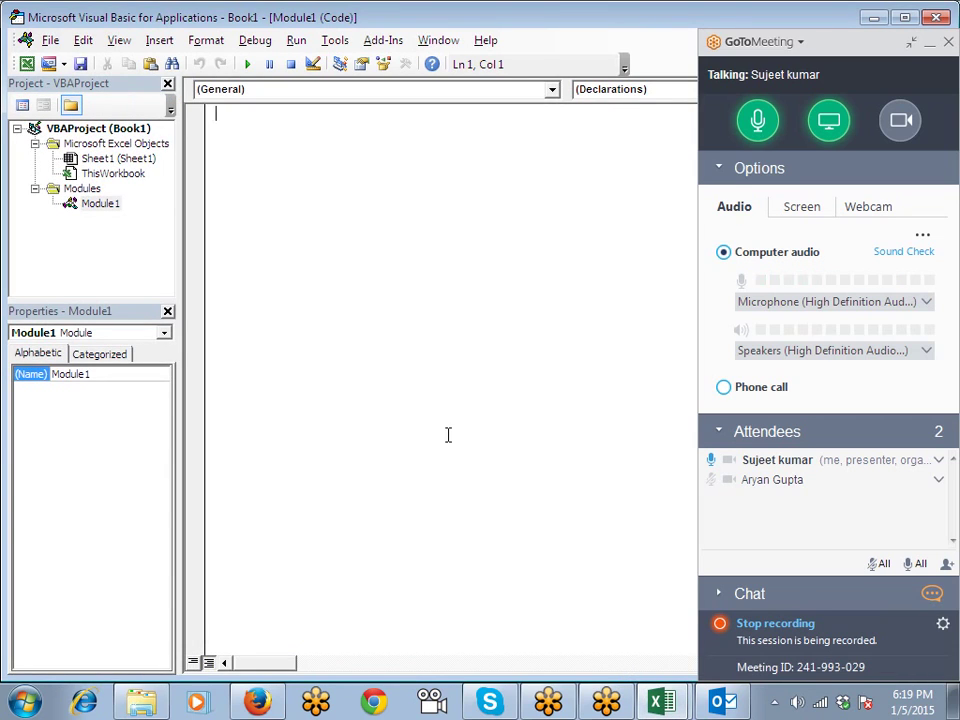
type("sub")
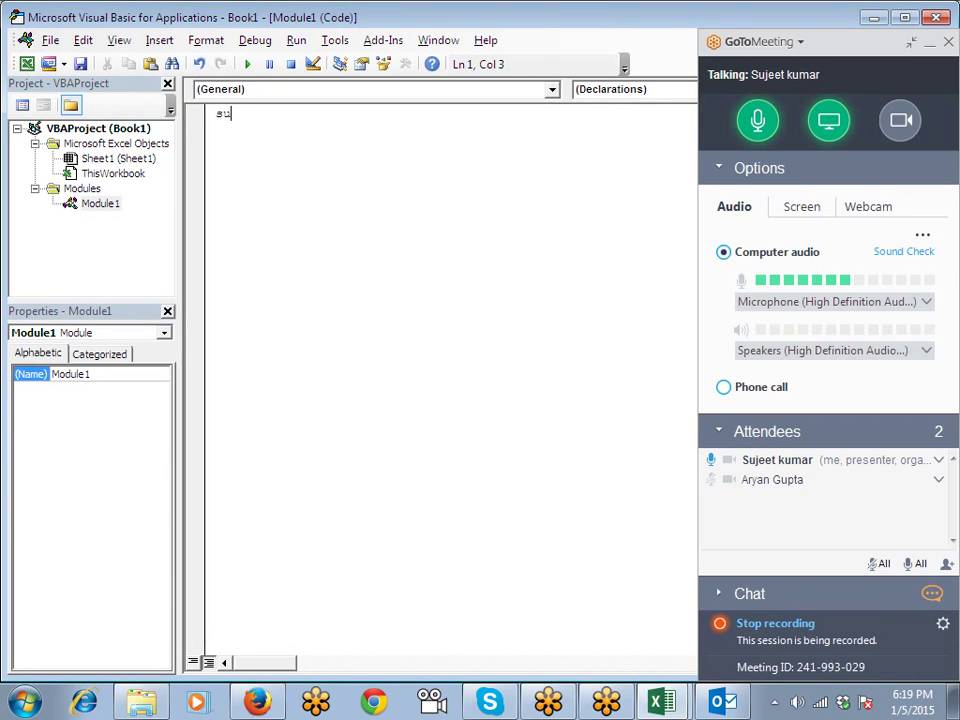
type(" rr(")
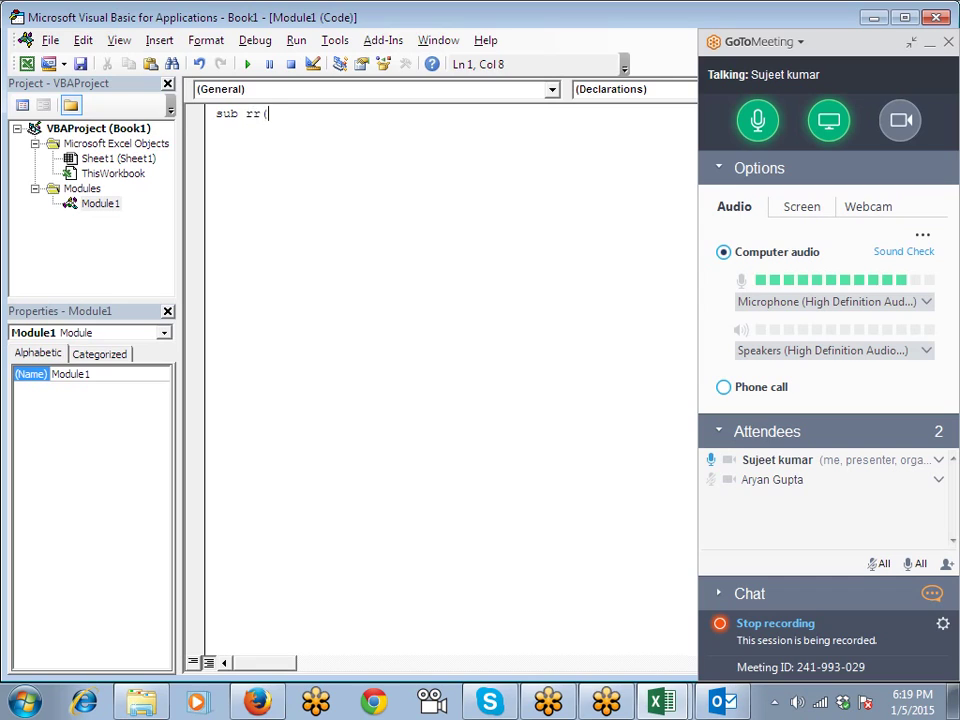
key("Return")
key("Return")
key("Up")
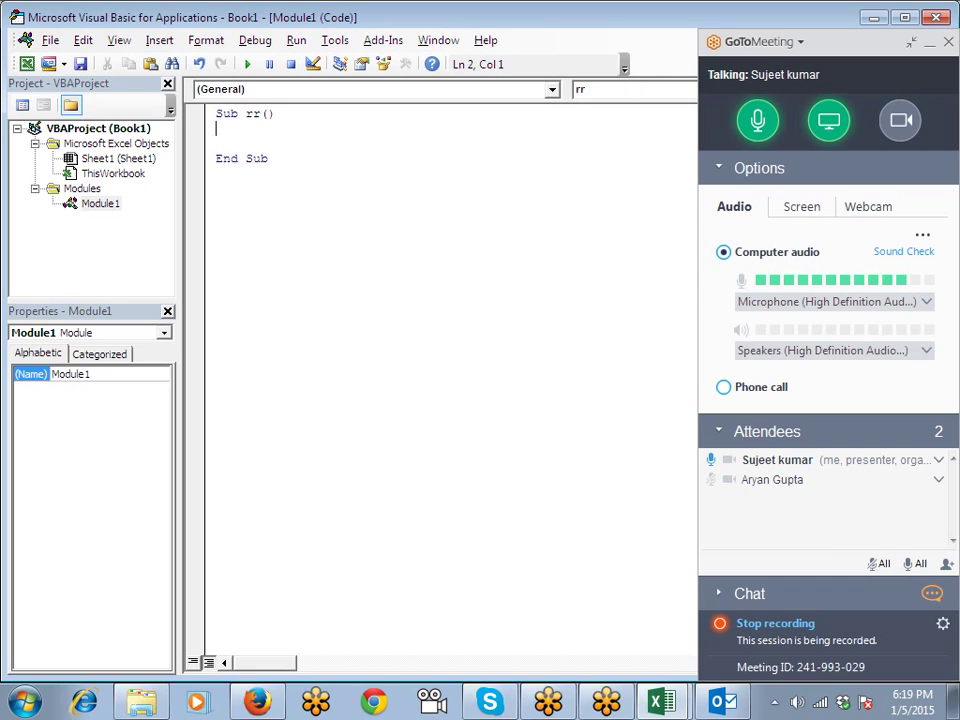
type("din ")
type("r as ")
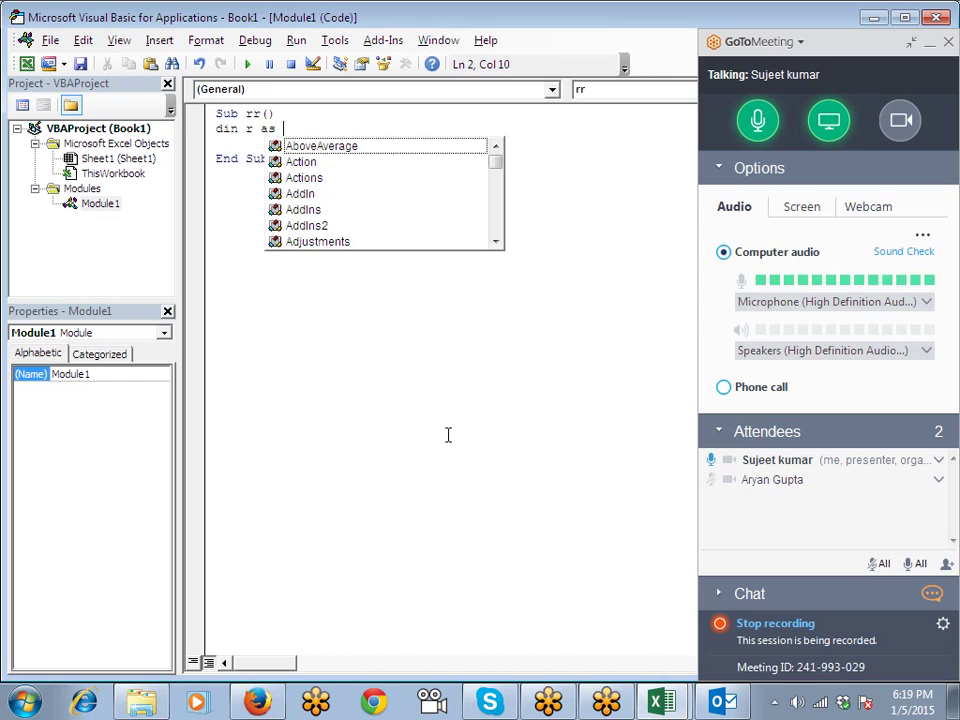
type("in")
key("Tab")
key("Return")
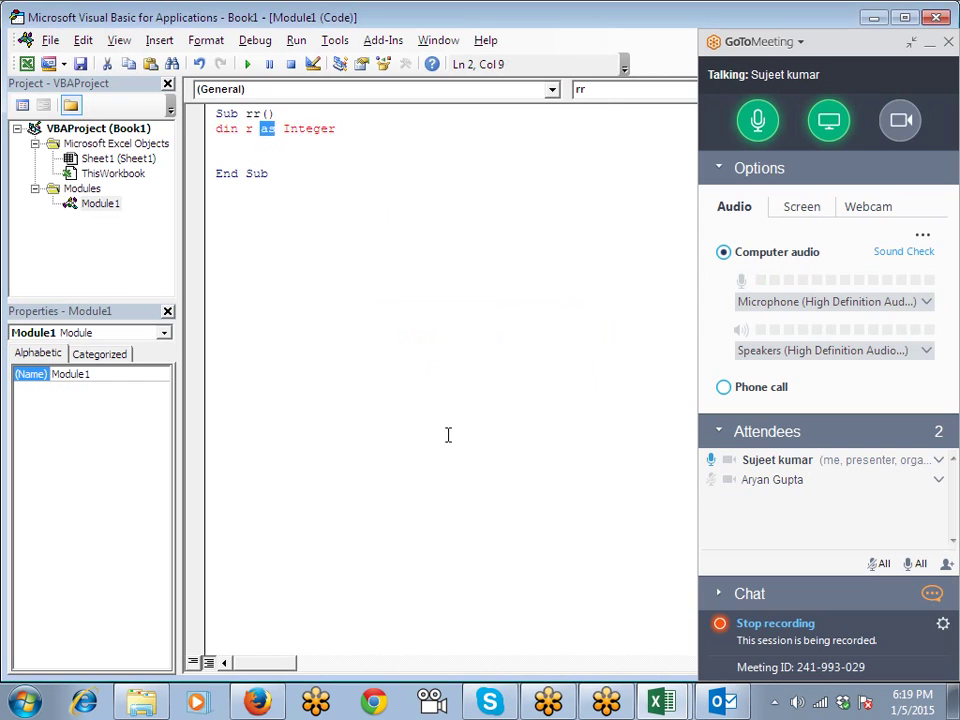
key("Right")
key("BackSpace")
type("m")
key("Down")
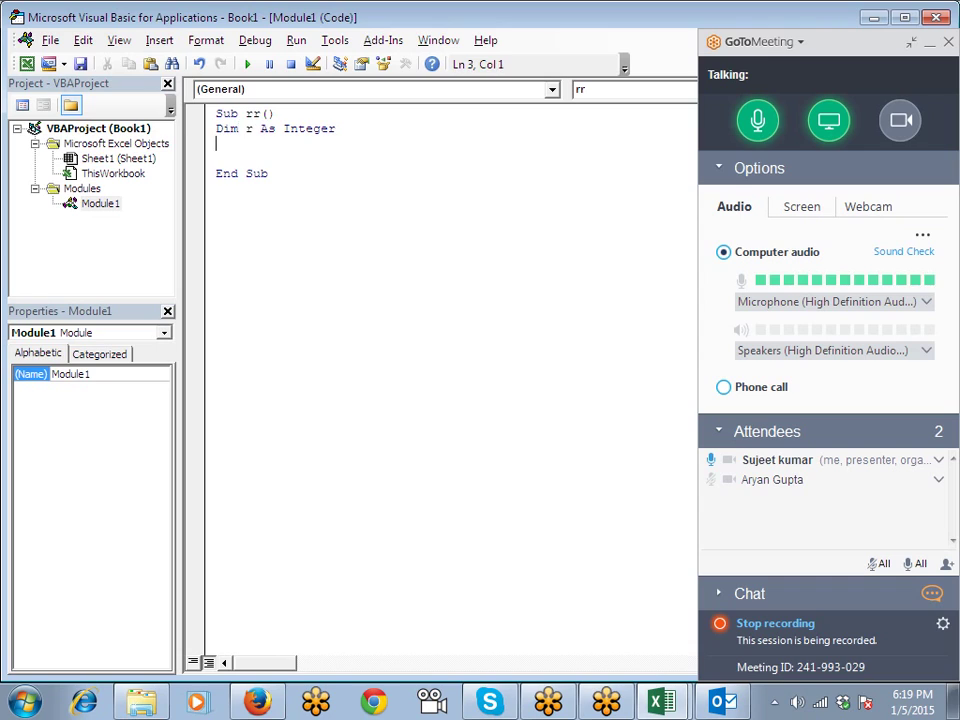
Add an unquoted r=inputbox(Enter Row Number") line and dismiss the resulting compile error
key("Return")
type("r=")
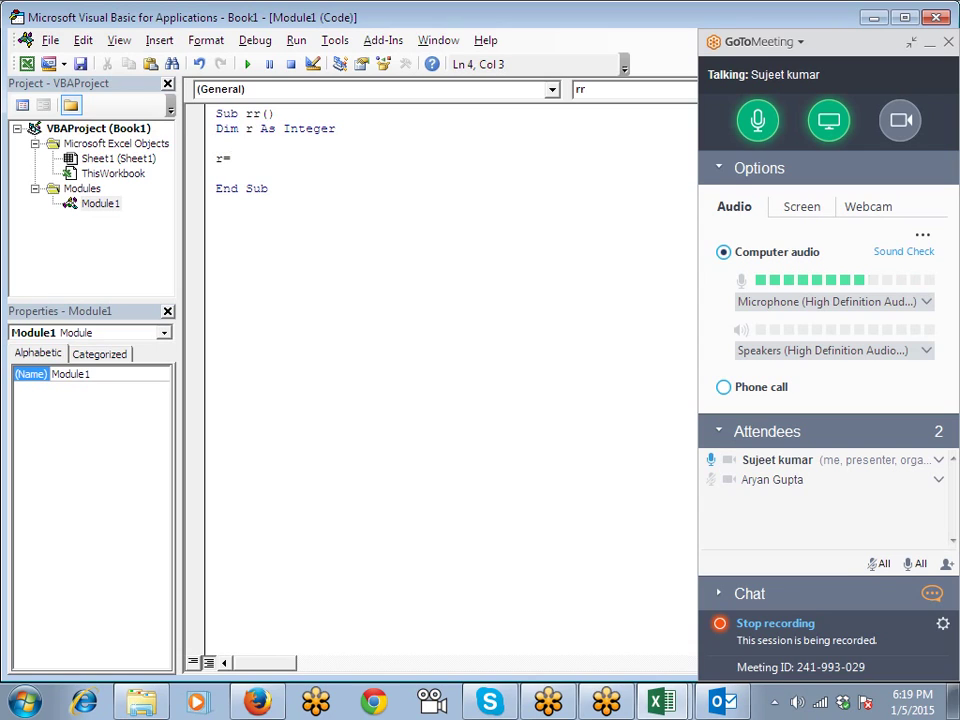
type("inpu")
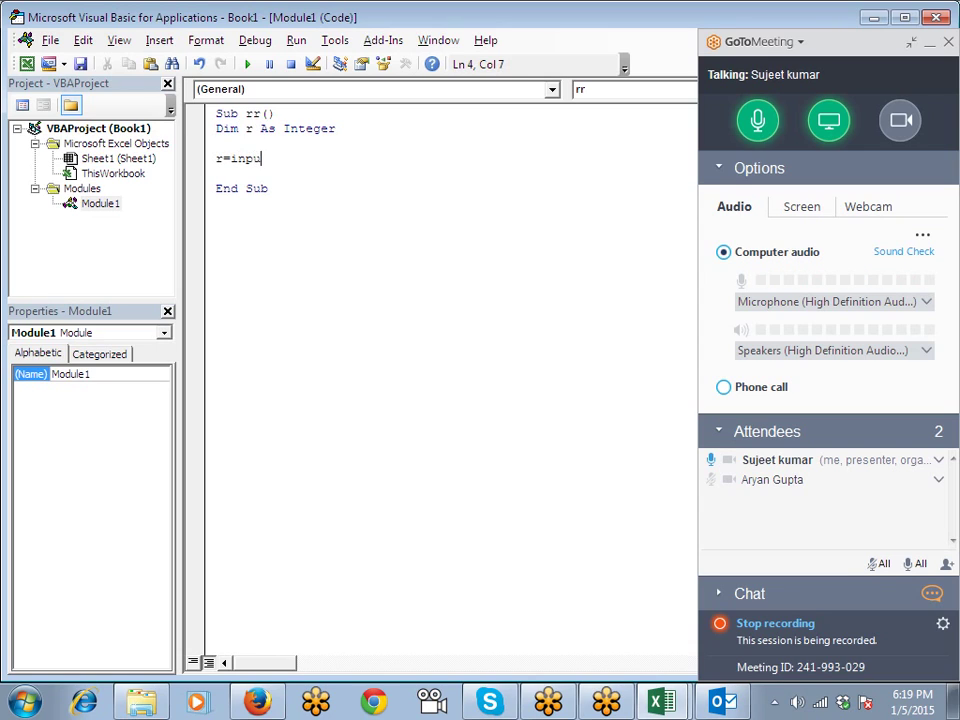
type("tbox")
type("(")
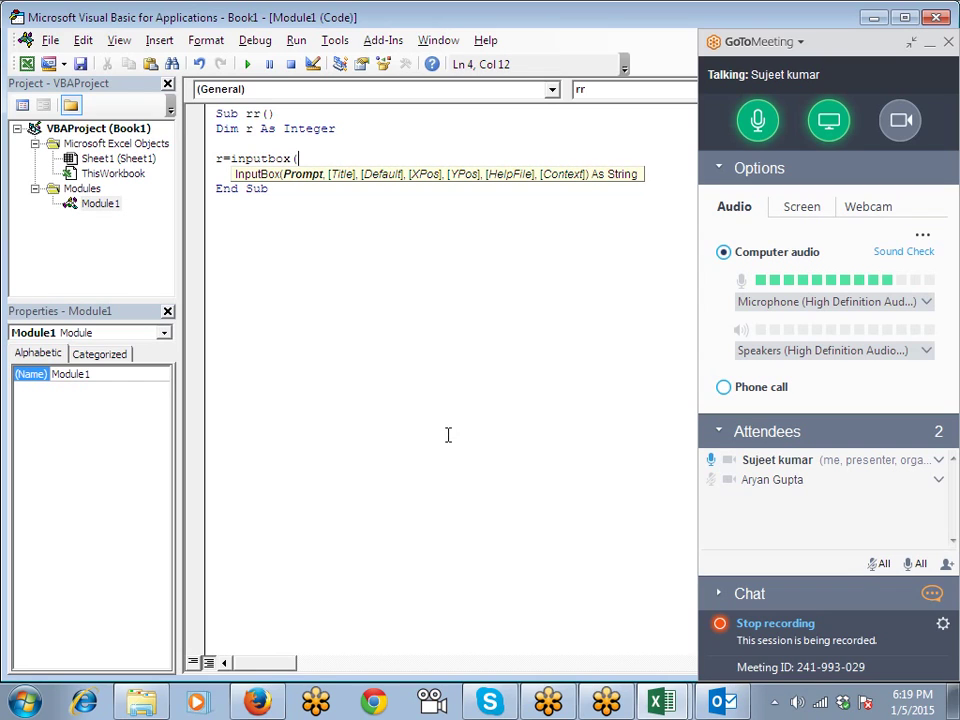
type("Ente")
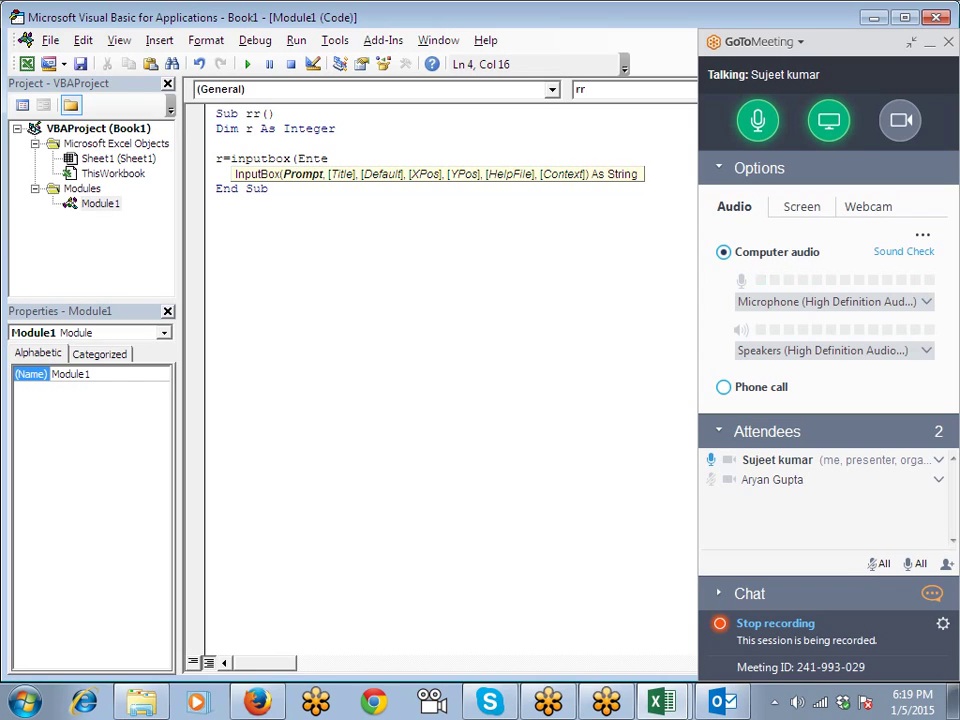
type("r R")
key("BackSpace")
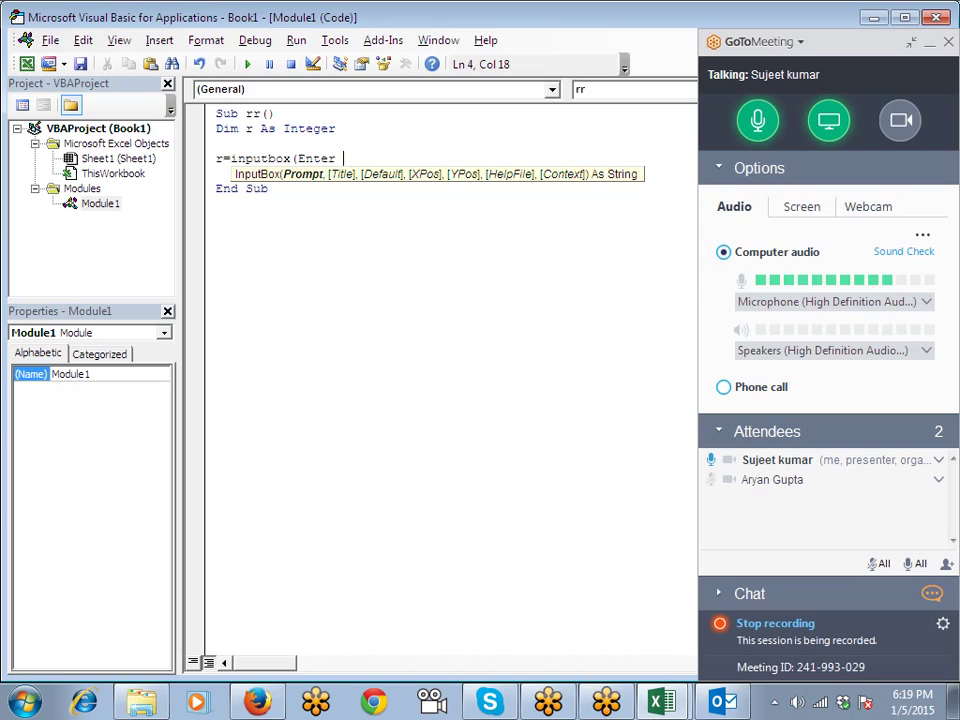
type("Row Nu")
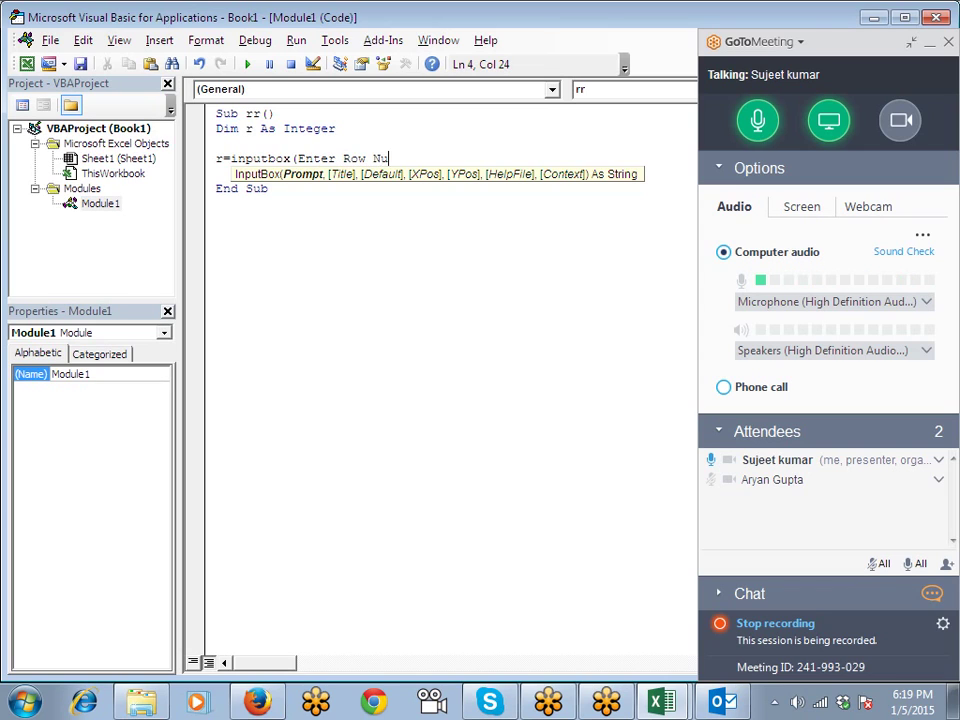
type("mber")
type("\")")
key("Return")
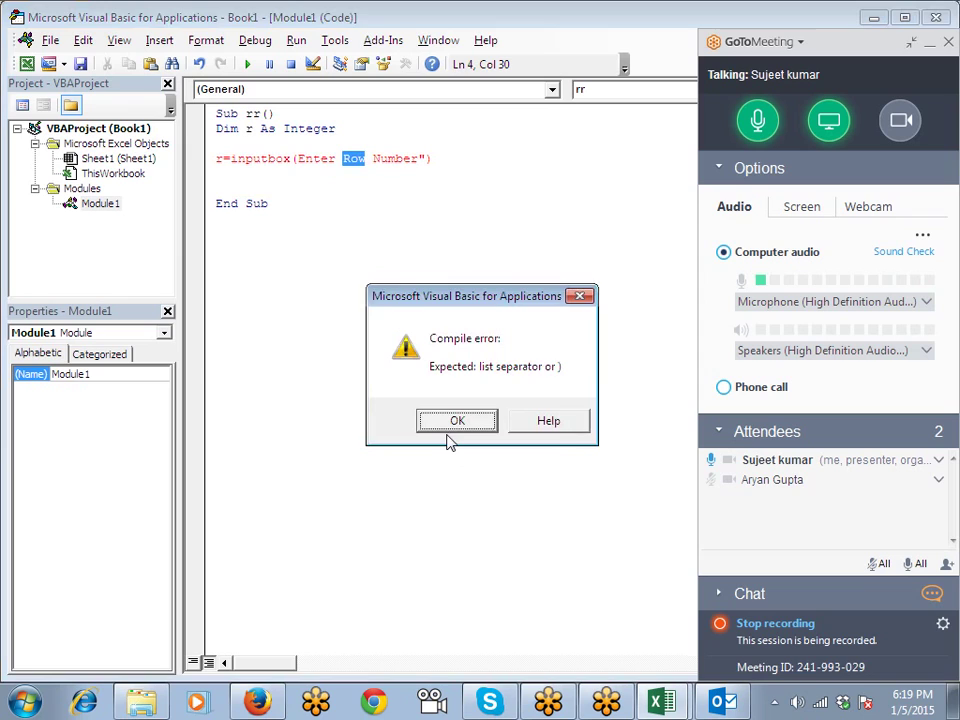
left_click(448, 441)
Quote the "Enter Row Number" prompt, add the Cells(r, 1) row-select line, and clear the stray ]
key("Left")
key("Left")
key("Left")
key("Left")
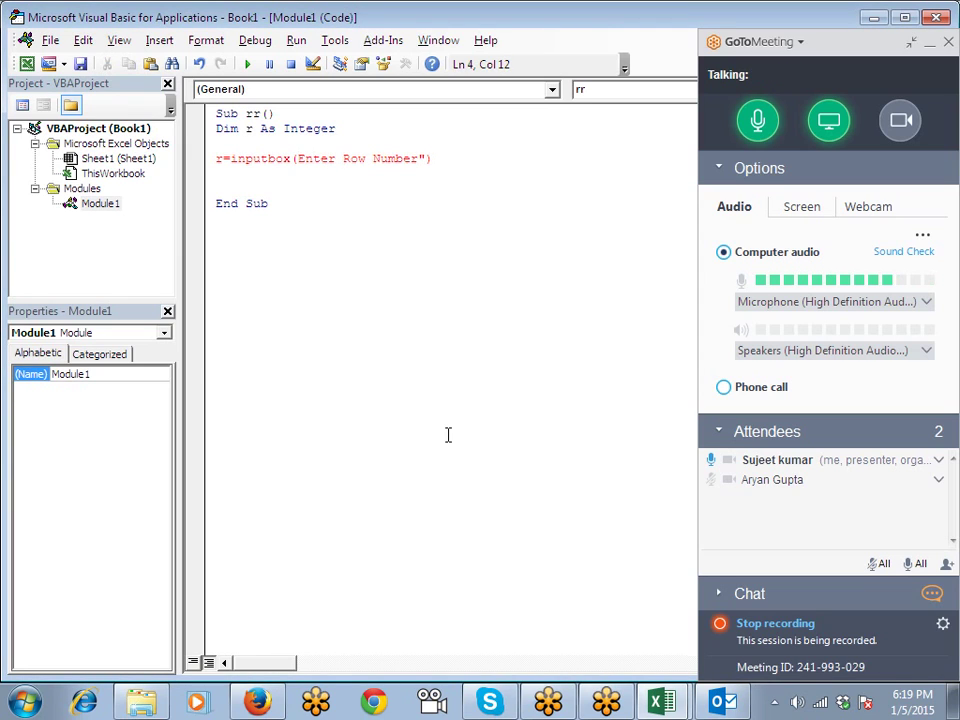
type("\"")
key("Down")
key("Return")
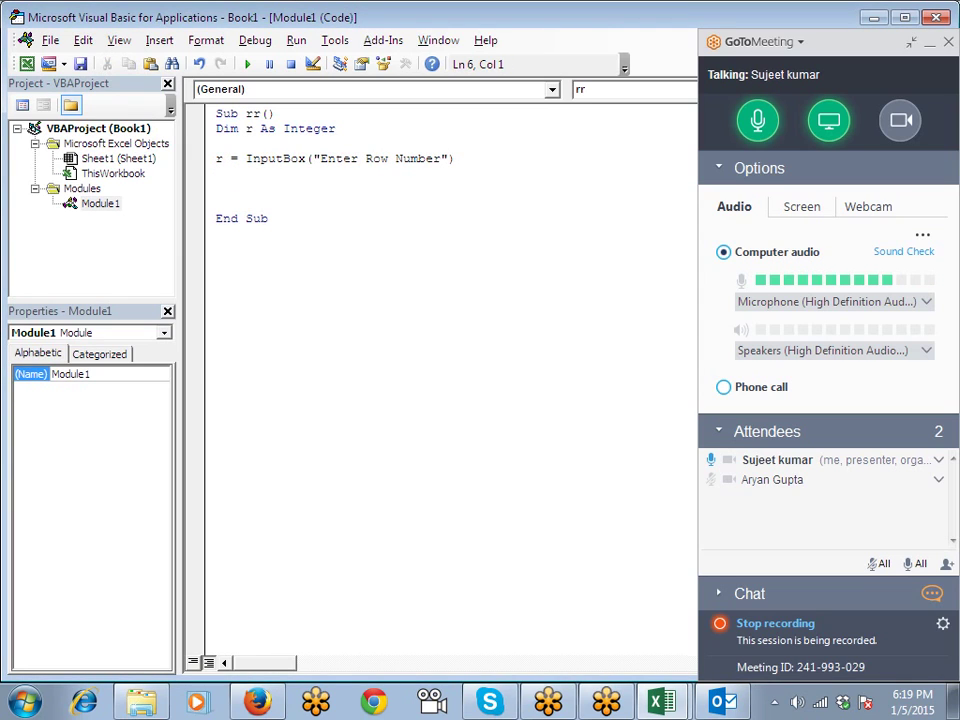
type("cells")
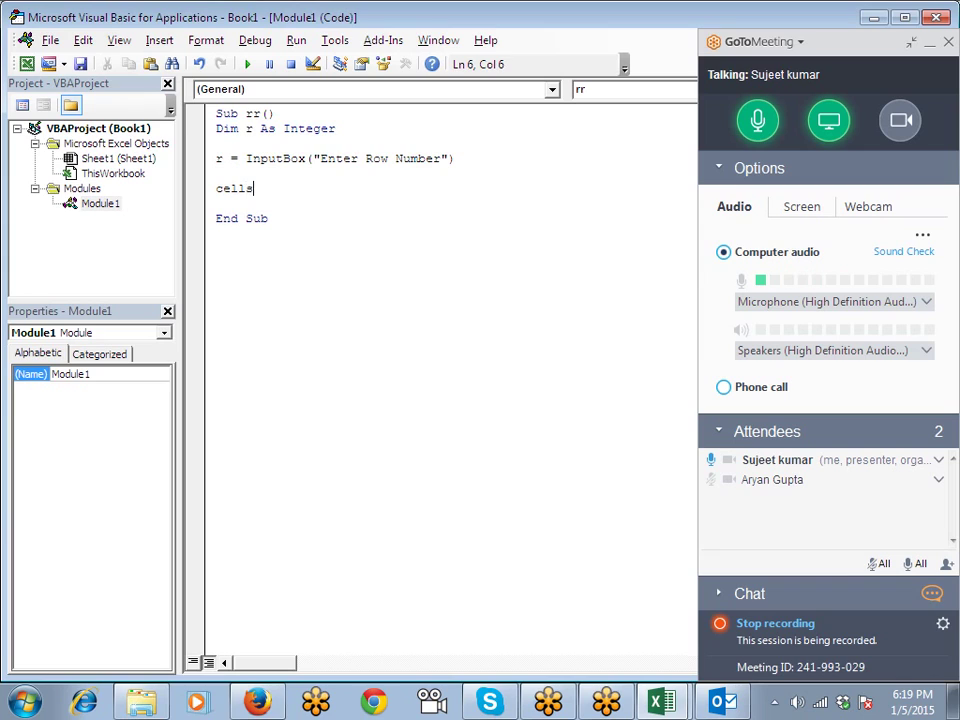
type("(r")
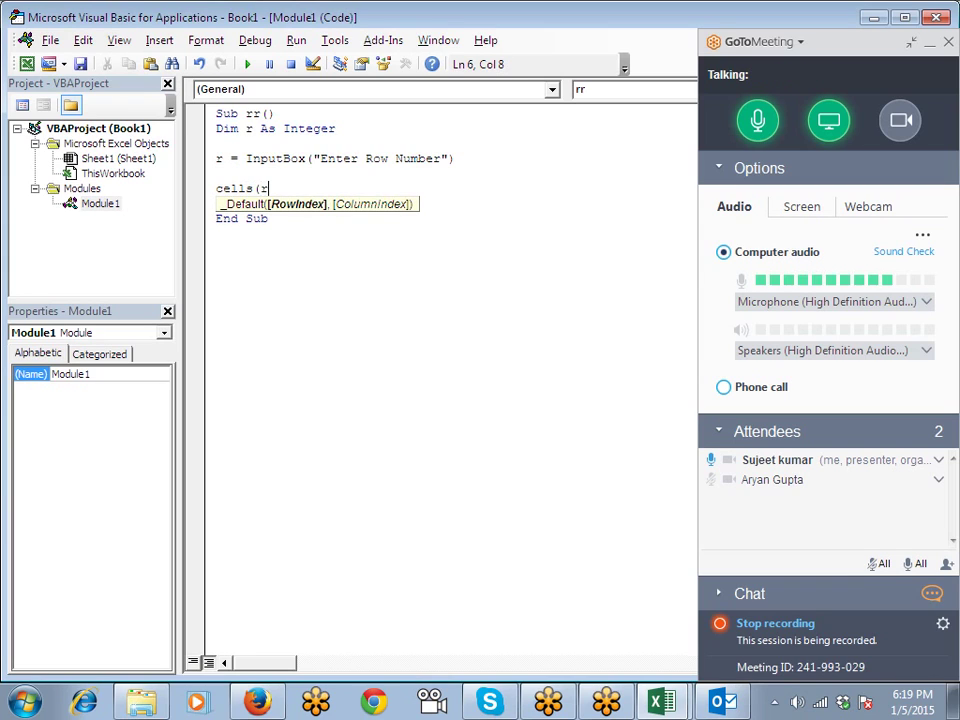
type(",")
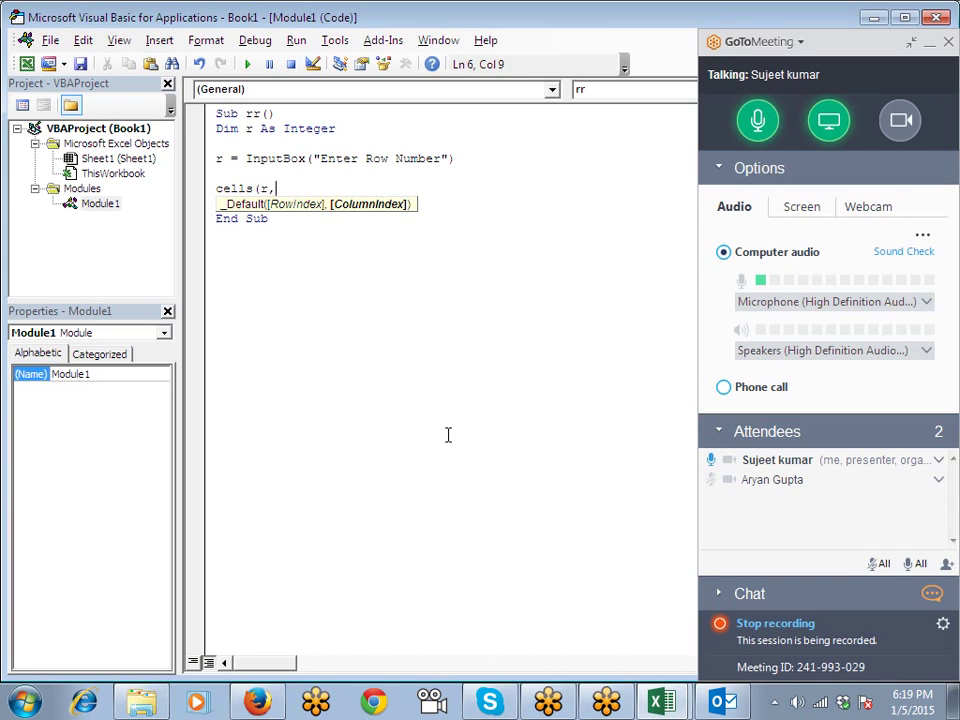
type("1")
type(").enr")
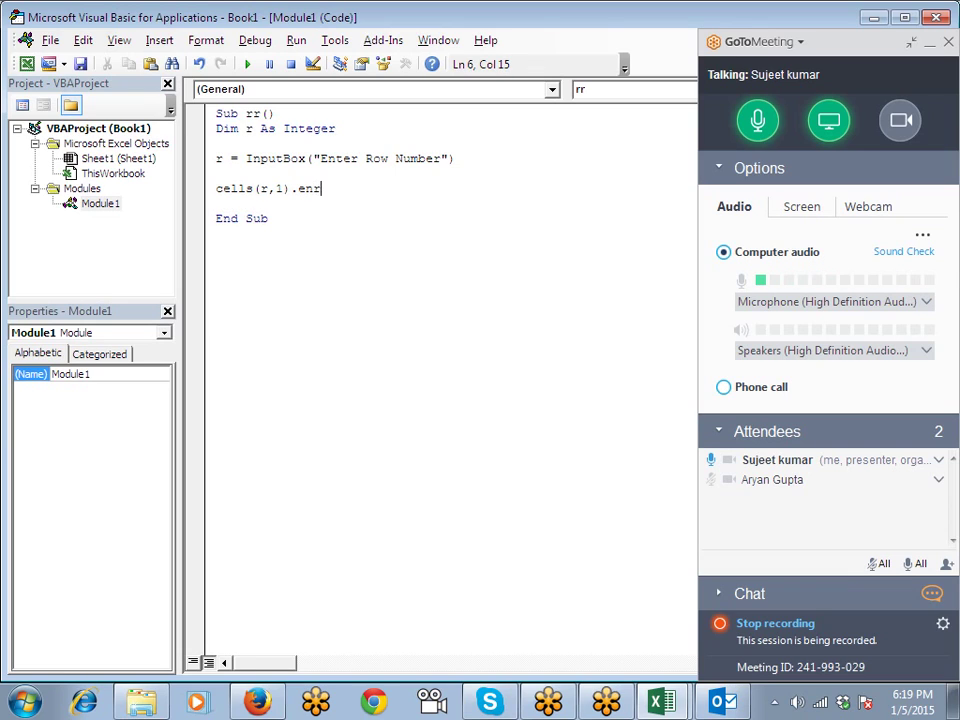
type("ire")
type("ir")
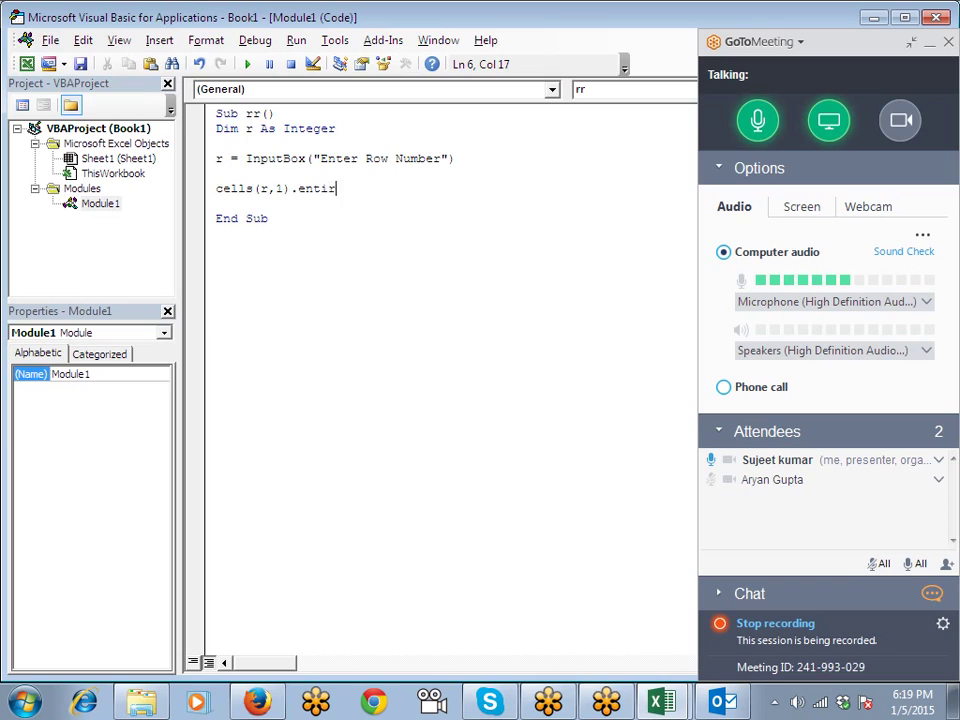
type("e.")
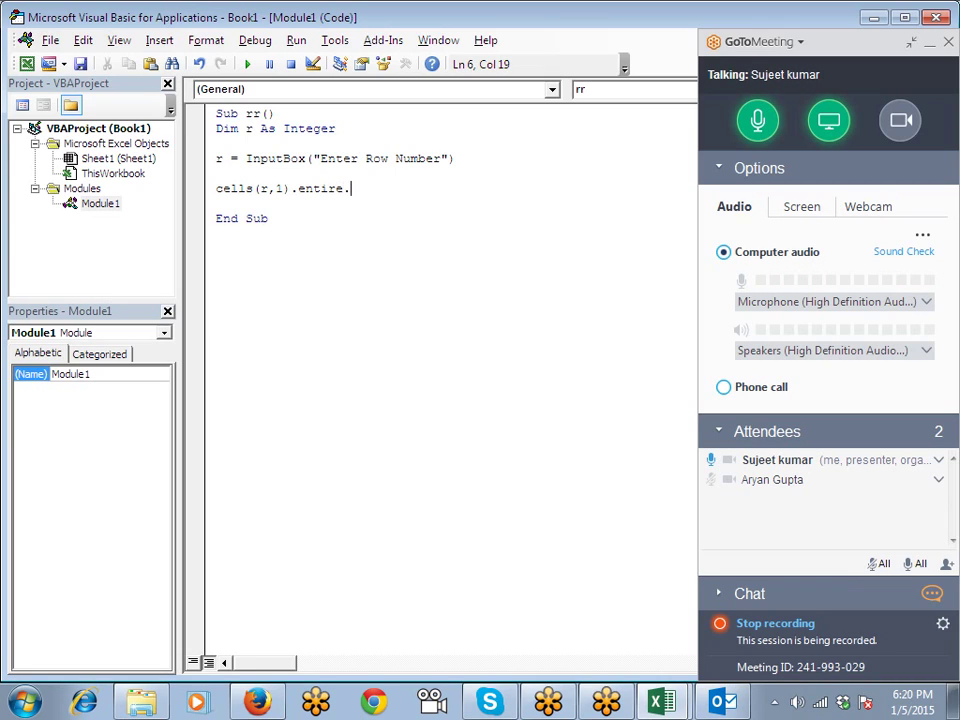
type("ro")
type("elec")
type("t")
key("Return")
type("]")
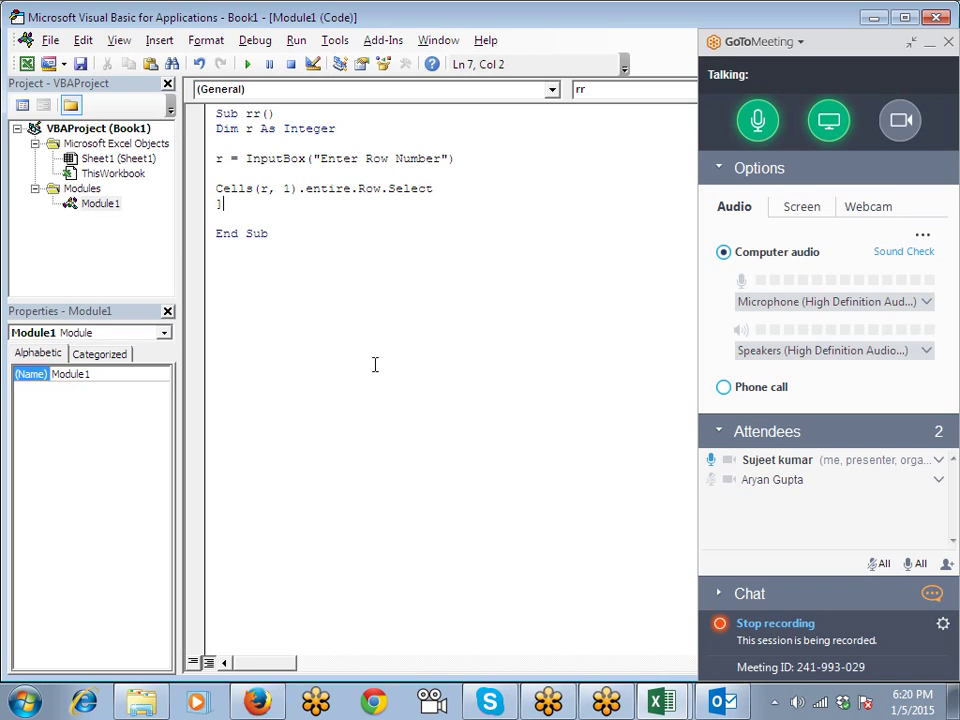
left_click(328, 188)
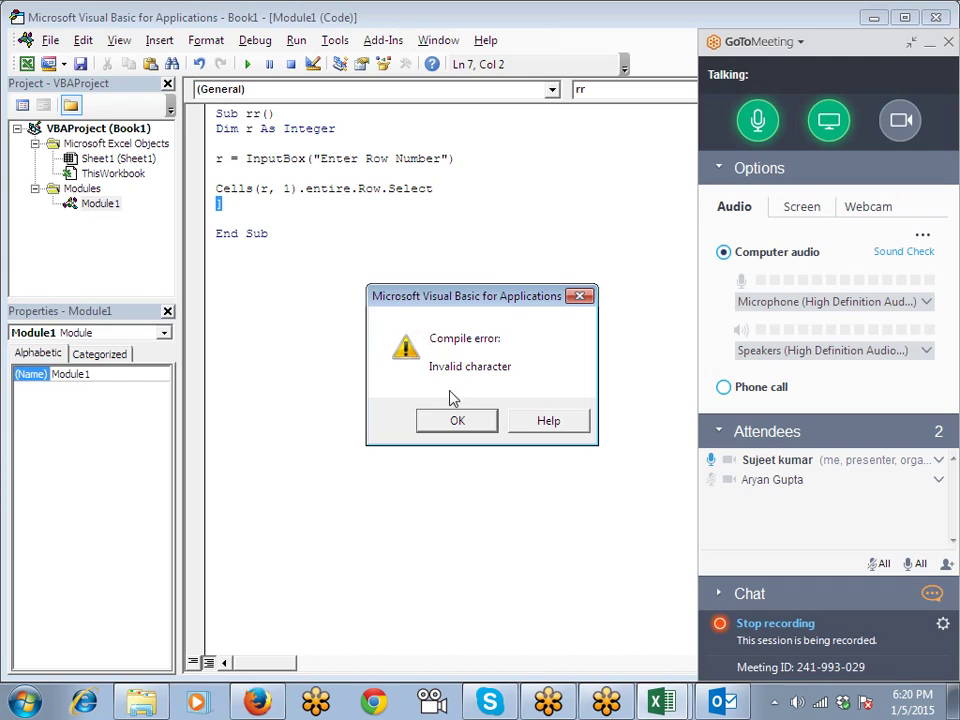
key("Return")
key("BackSpace")
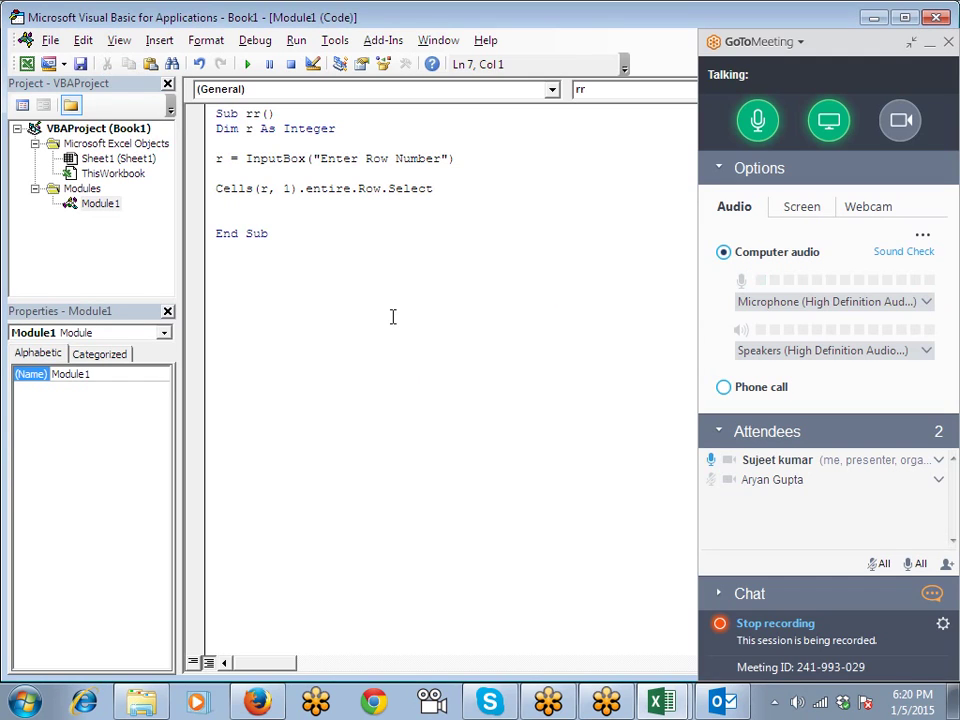
key("Down")
key("Down")
key("Down")
Fix the Cells line to read EntireRow.Select and delete the test Range("a1").EntireRow line
left_click(324, 190)
type("range")
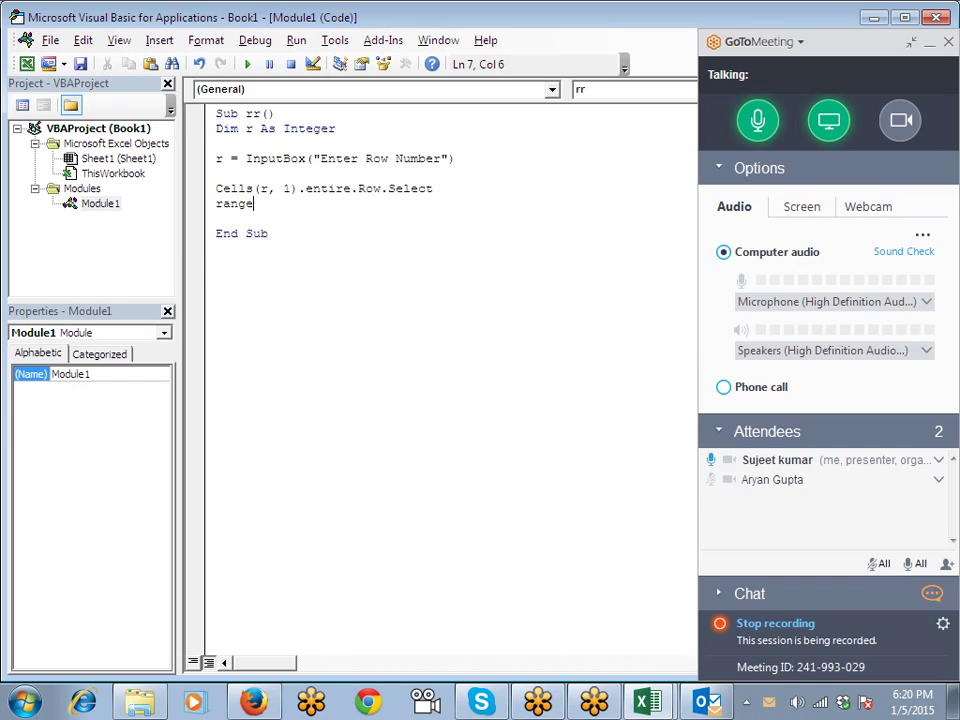
type("(\"a1\"")
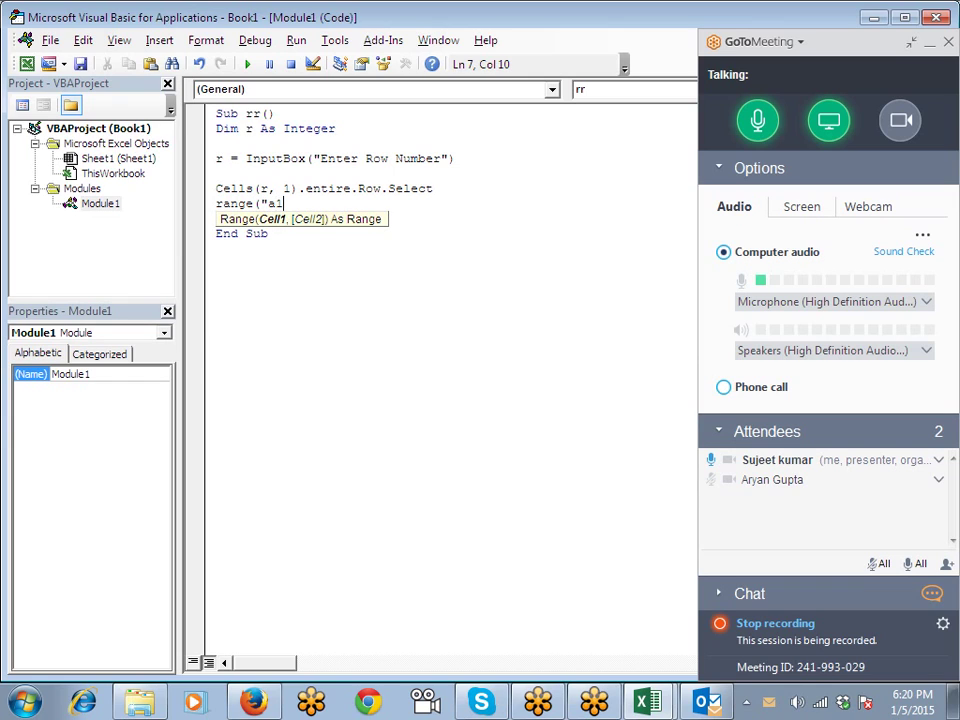
type(").en")
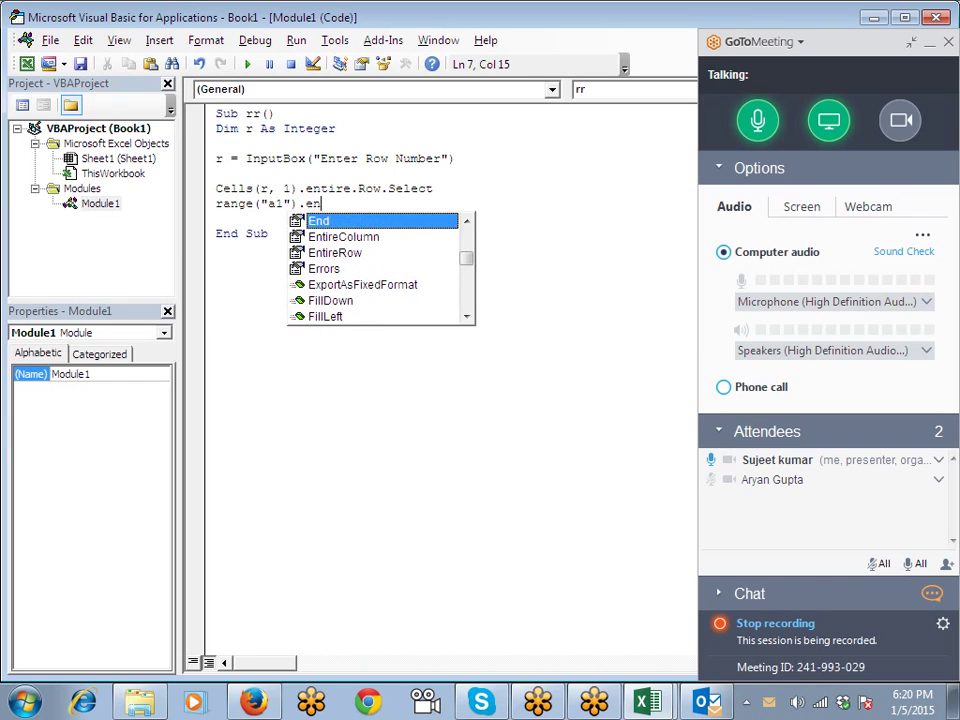
key("Down")
key("Down")
key("Tab")
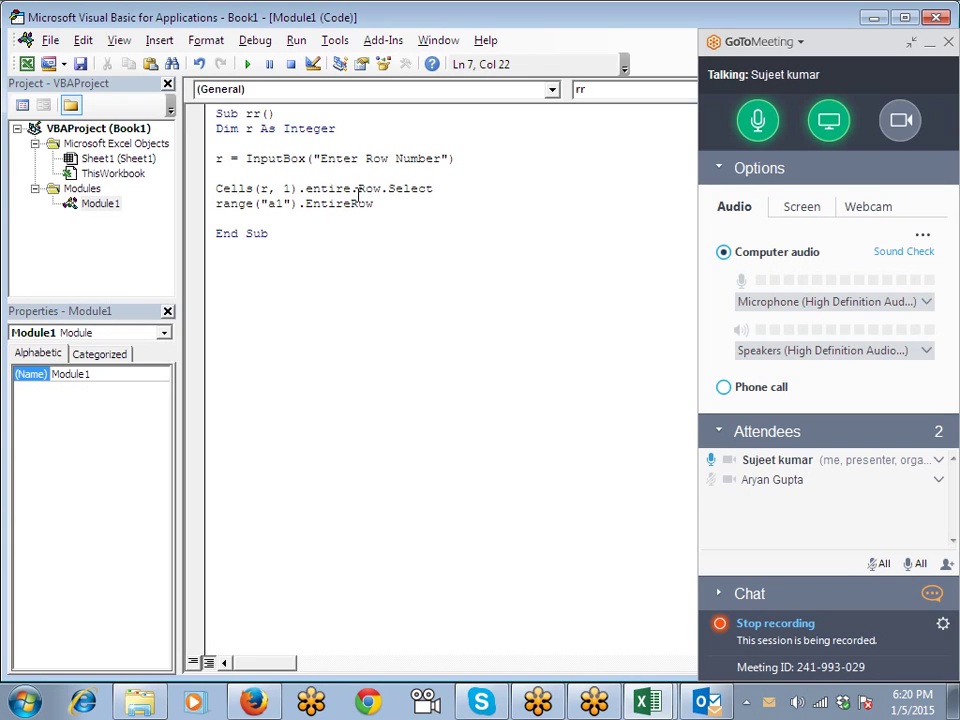
double_click(352, 190)
key("Delete")
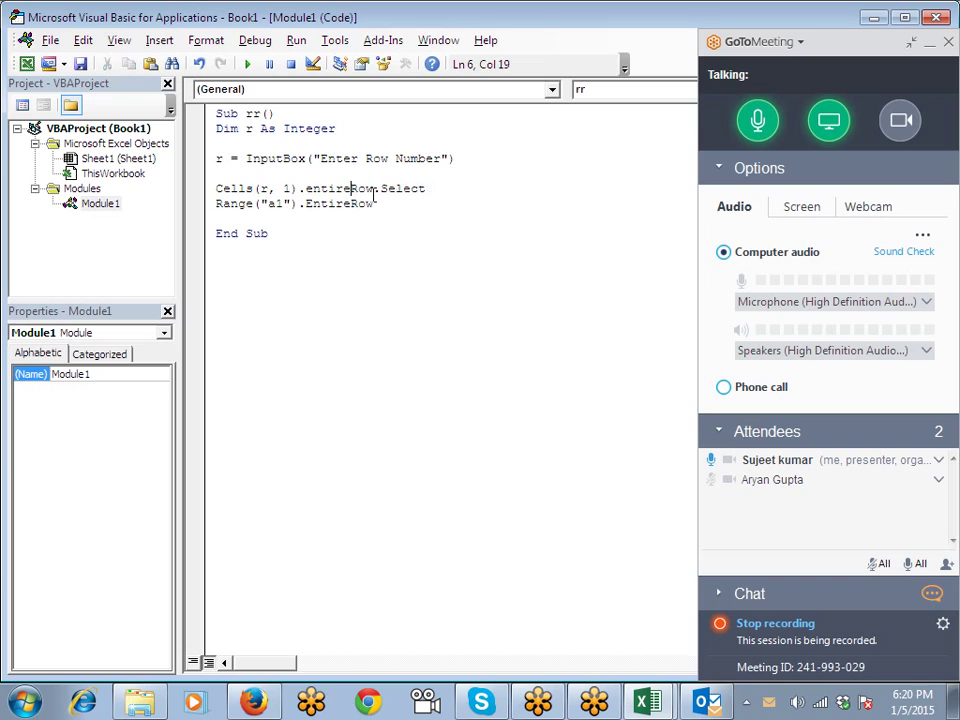
left_click(360, 229)
left_click_drag(373, 204, 353, 205)
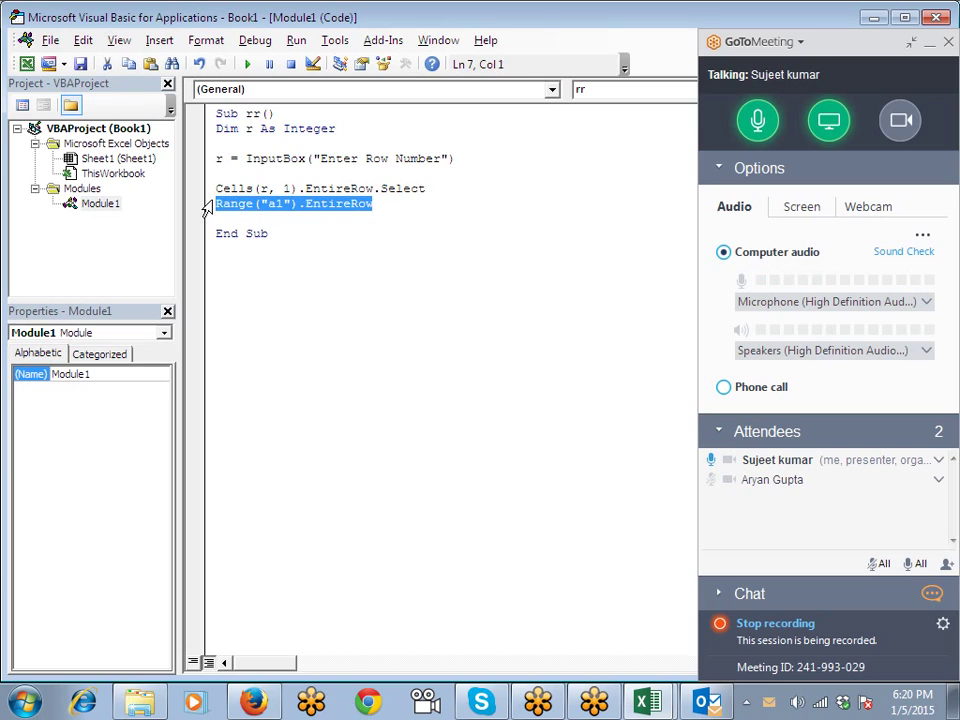
key("BackSpace")
key("BackSpace")
key("Down")
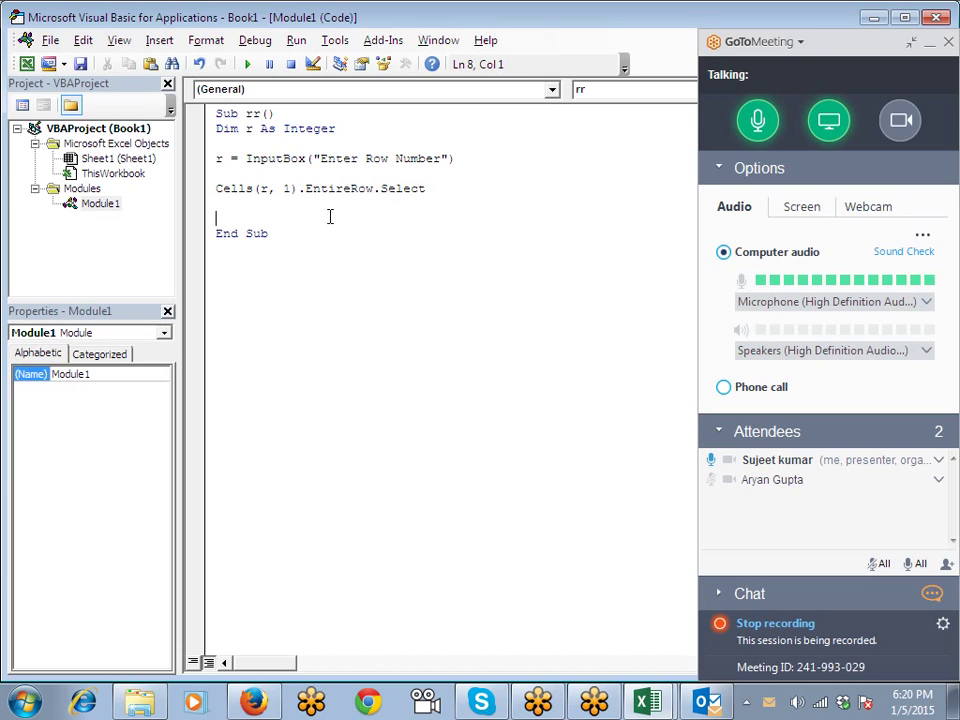
Run rr with row number 4 so row 4 is selected, then return to the VBA editor
left_click(247, 64)
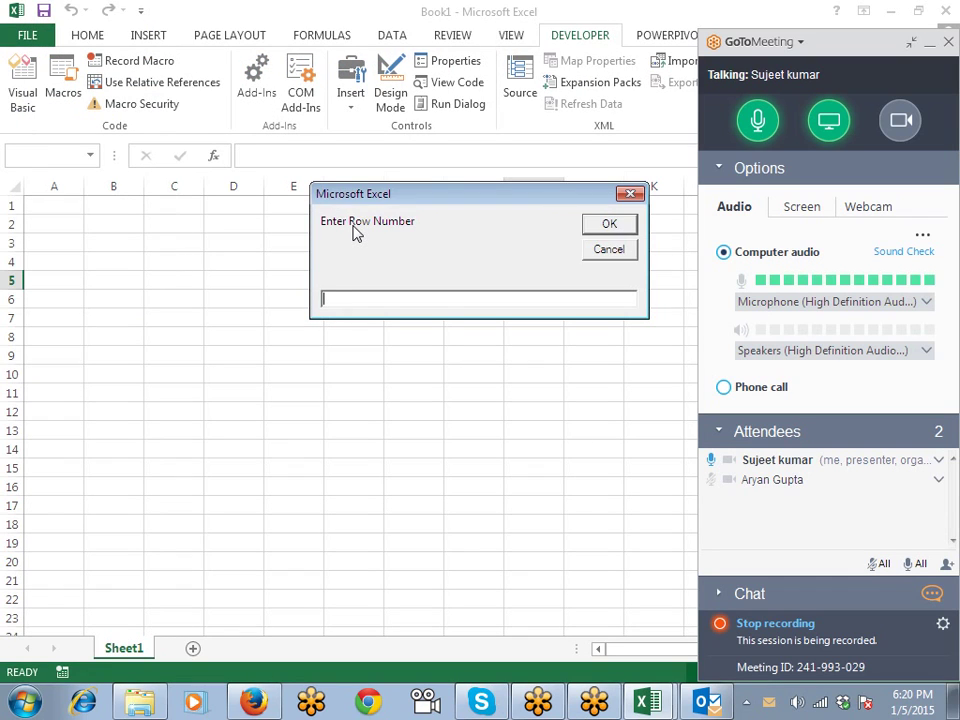
type("4")
left_click(614, 232)
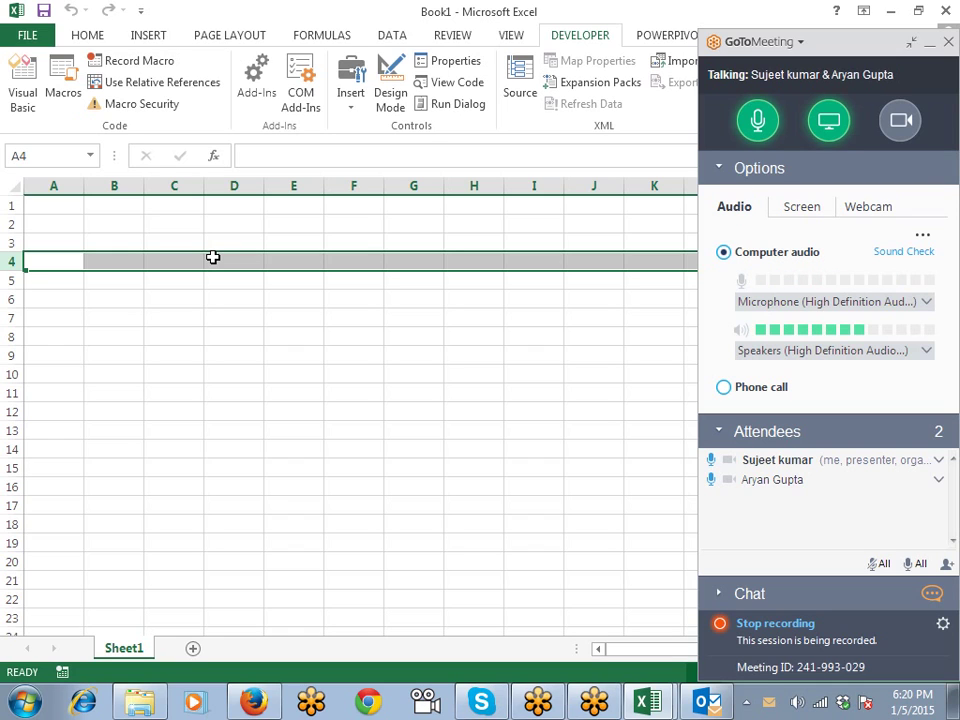
key("alt+Tab")
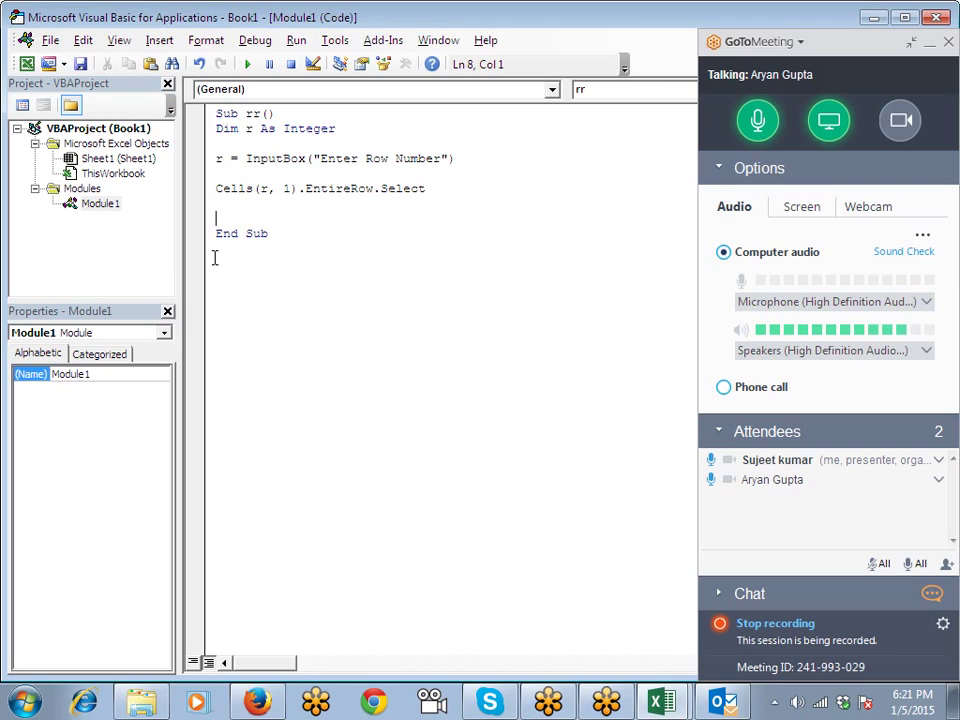
Add a Range(r & ":" & r).Select line above the Cells line
key("Up")
key("Up")
key("Return")
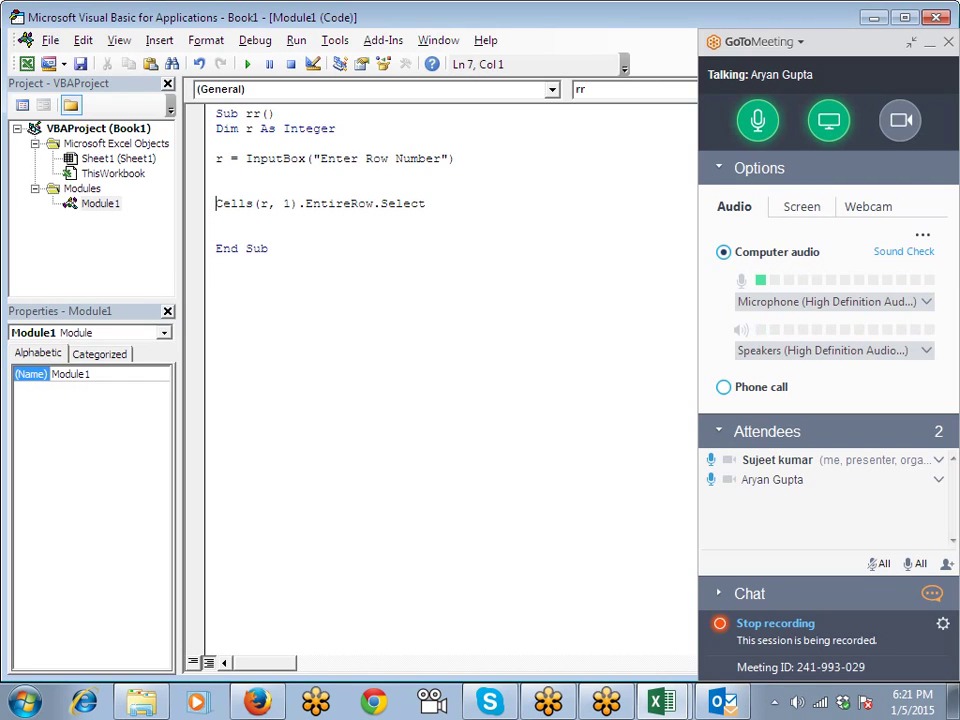
key("Up")
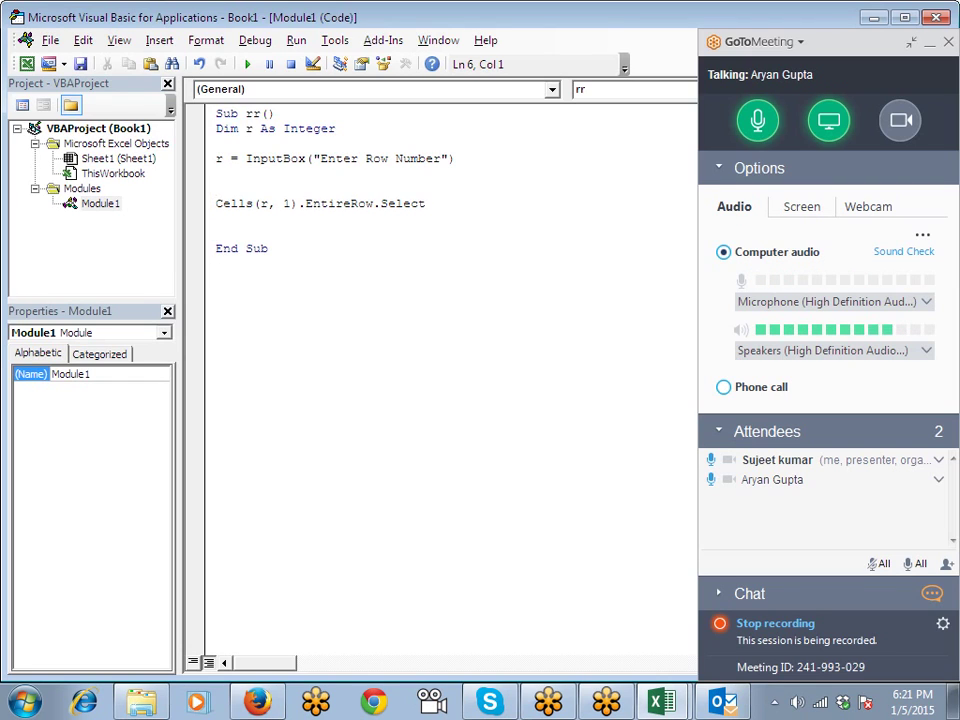
key("Return")
key("Up")
type("ra")
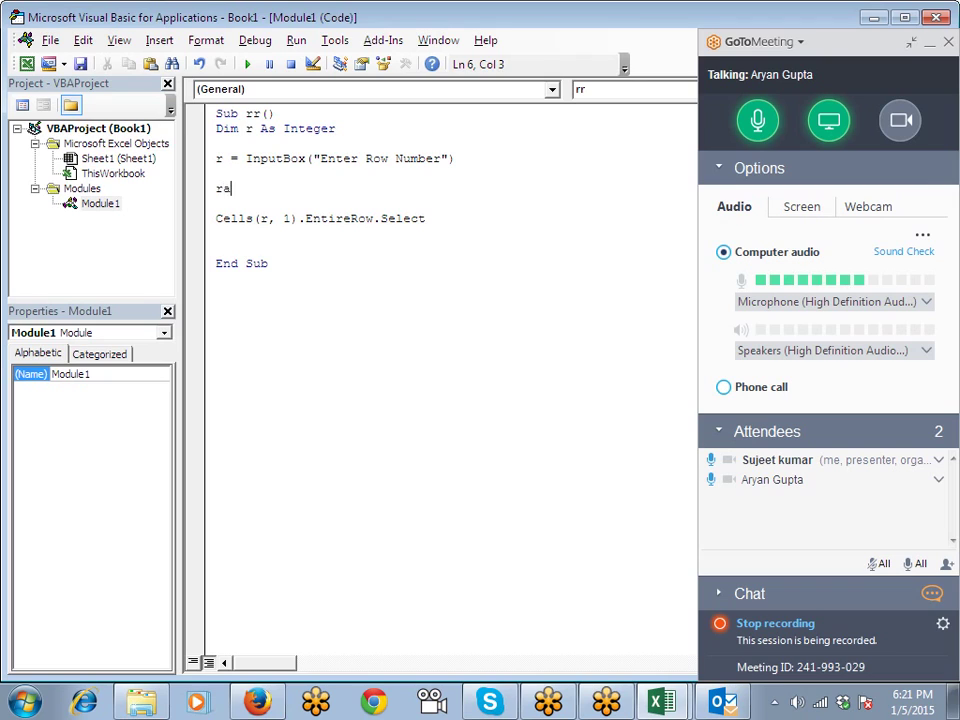
type("nge(")
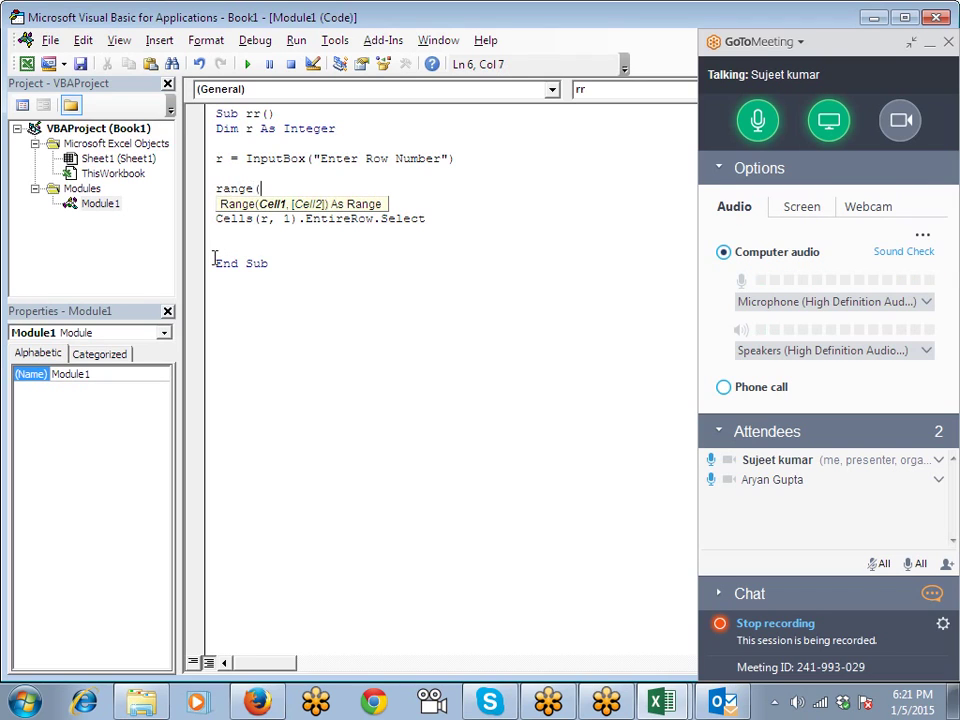
type("\"A")
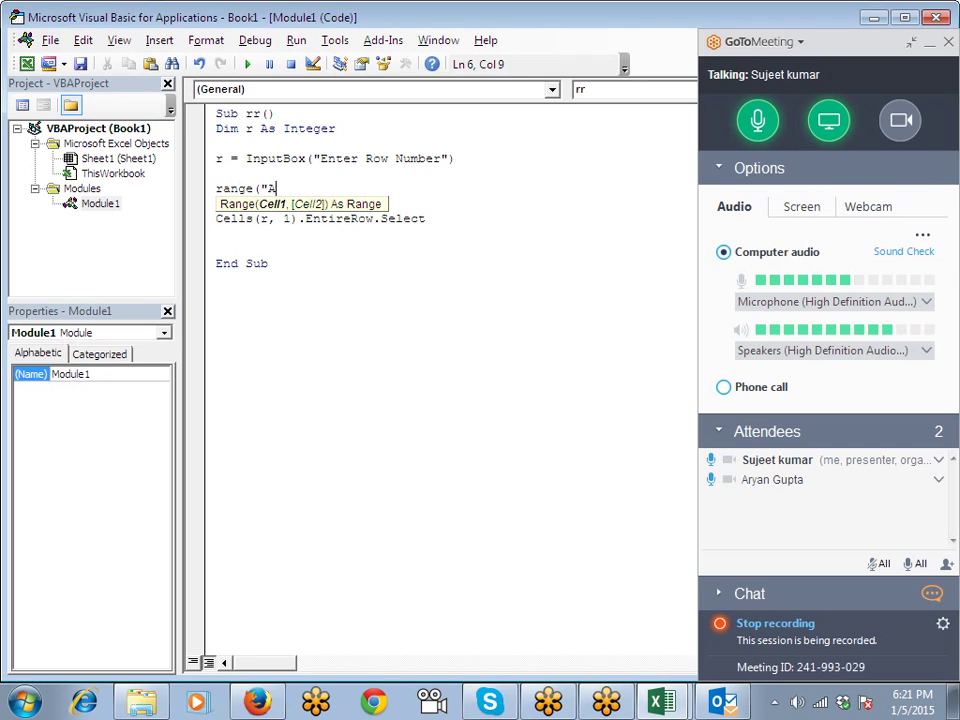
key("BackSpace")
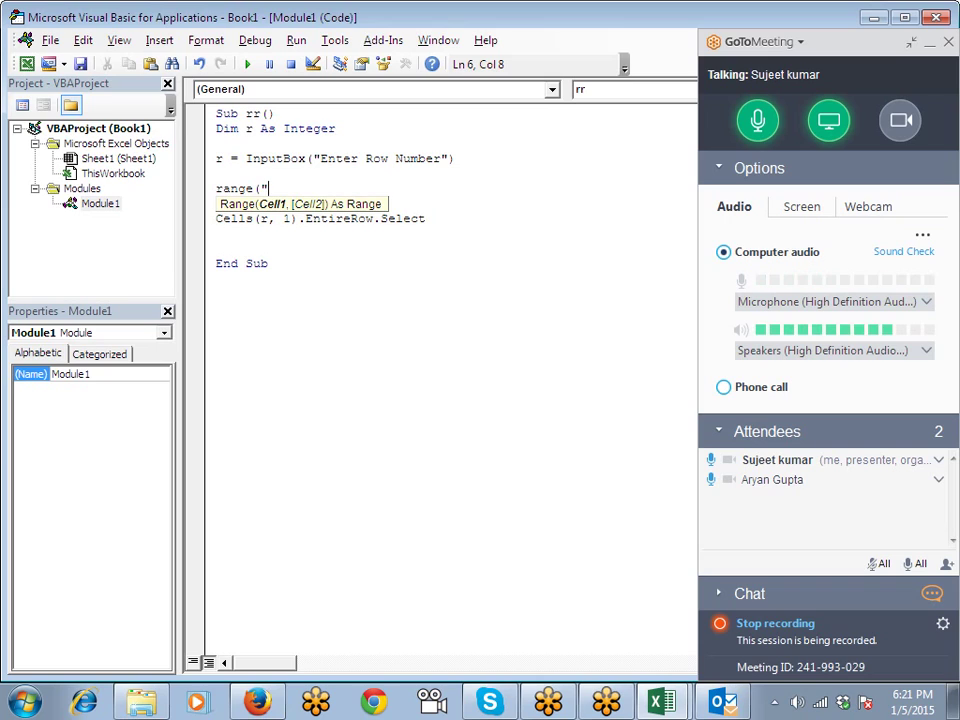
key("BackSpace")
type("r&")
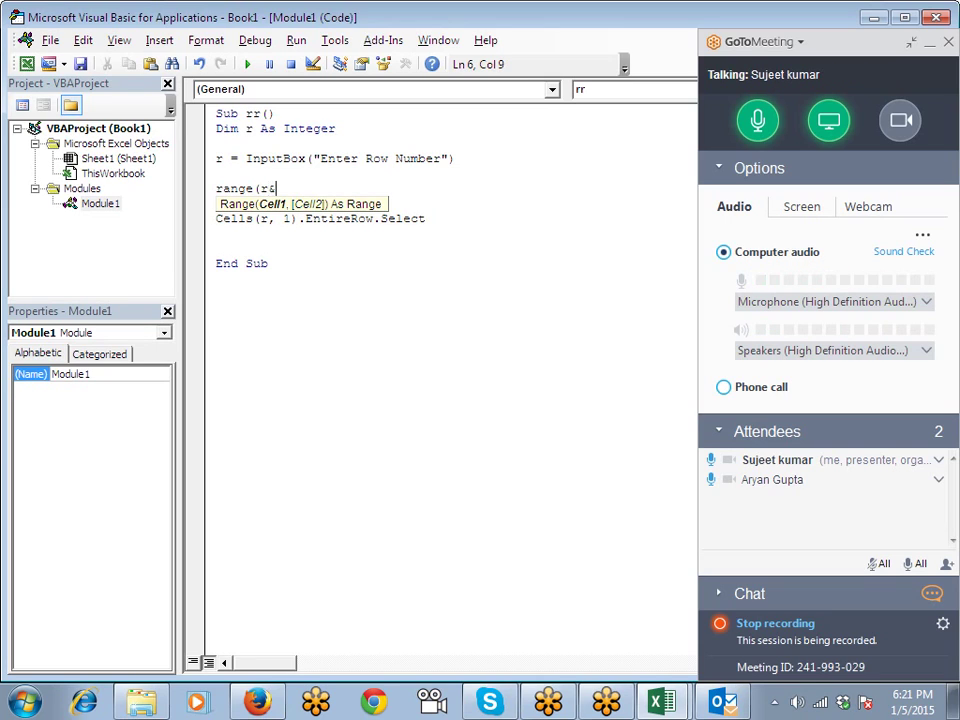
type("\":")
type("&r")
type(").se")
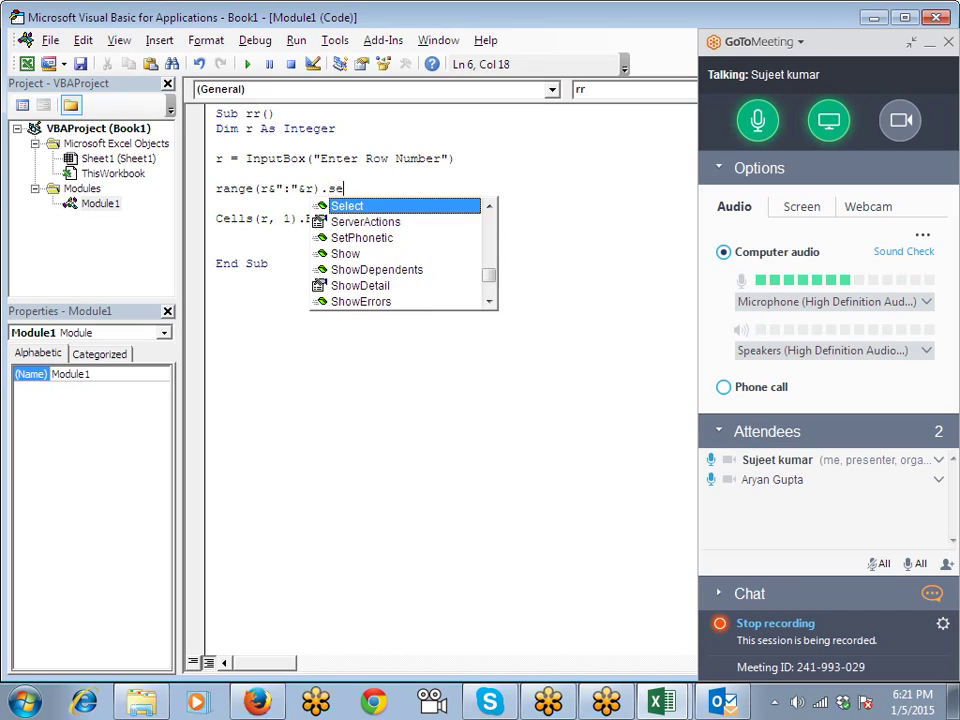
key("Tab")
Dismiss the list separator error, commit the corrected Range line, and switch to Excel
key("Down")
key("Return")
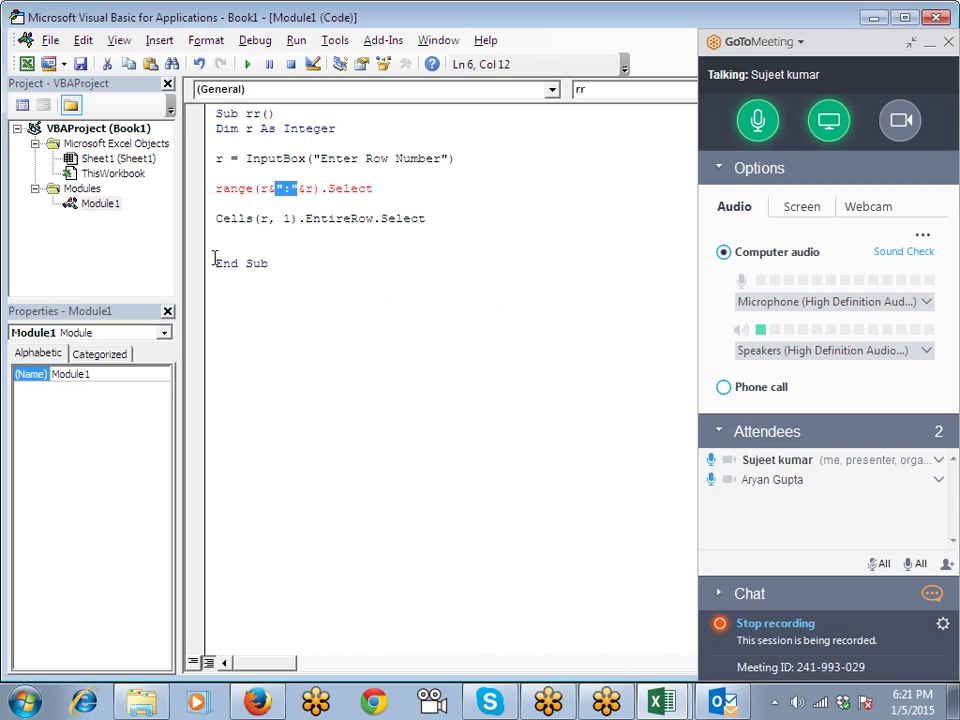
key("Left")
key("Left")
key("Right")
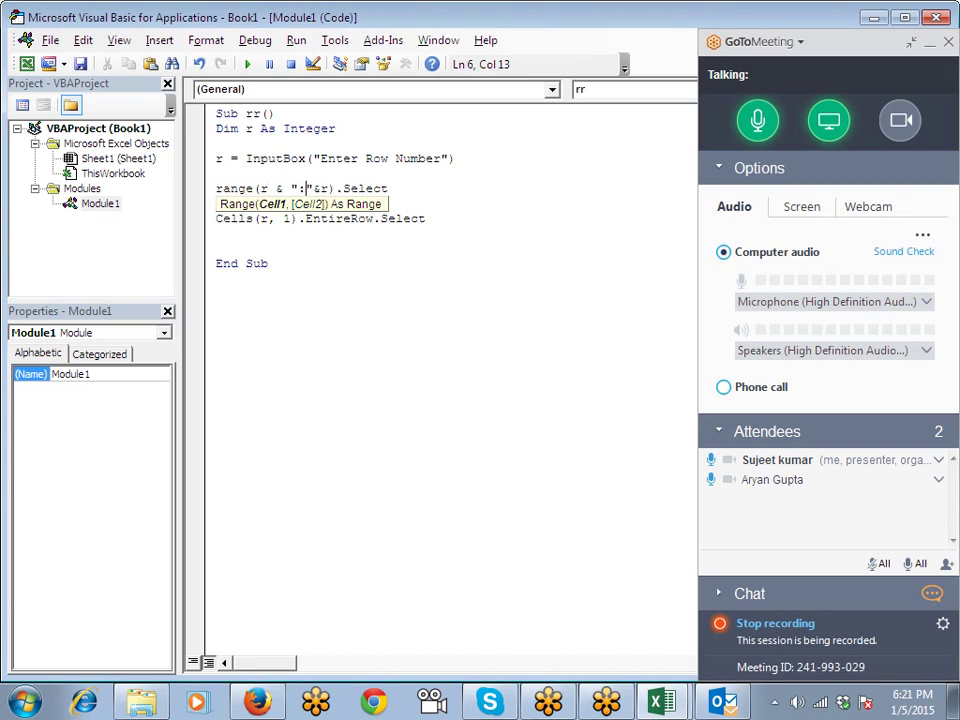
key("Right")
key("Down")
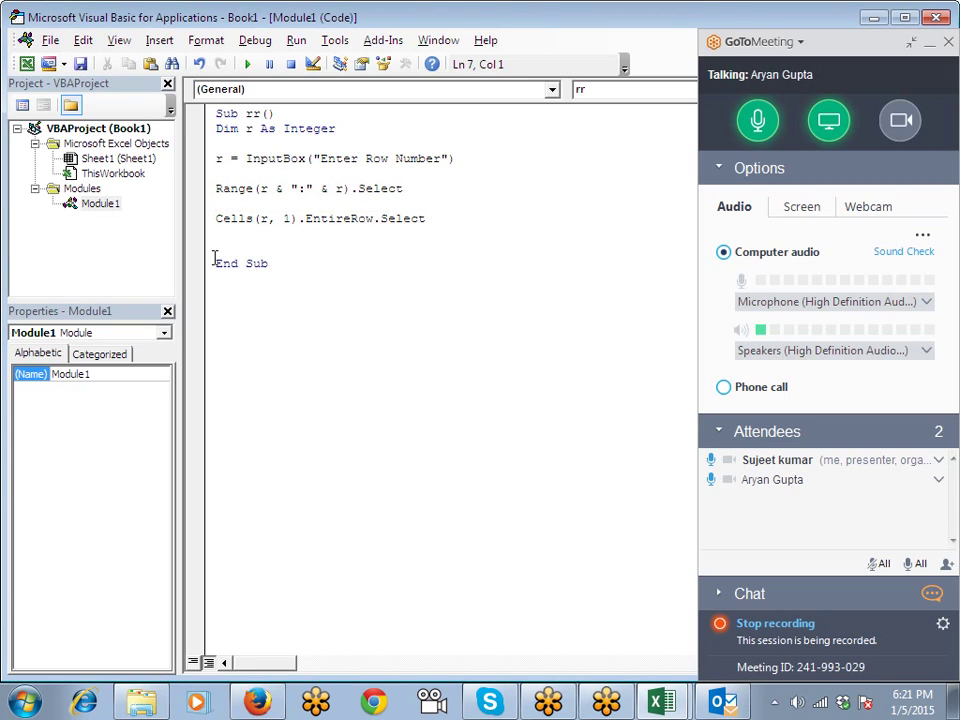
key("Down")
key("Left")
key("Left")
key("Left")
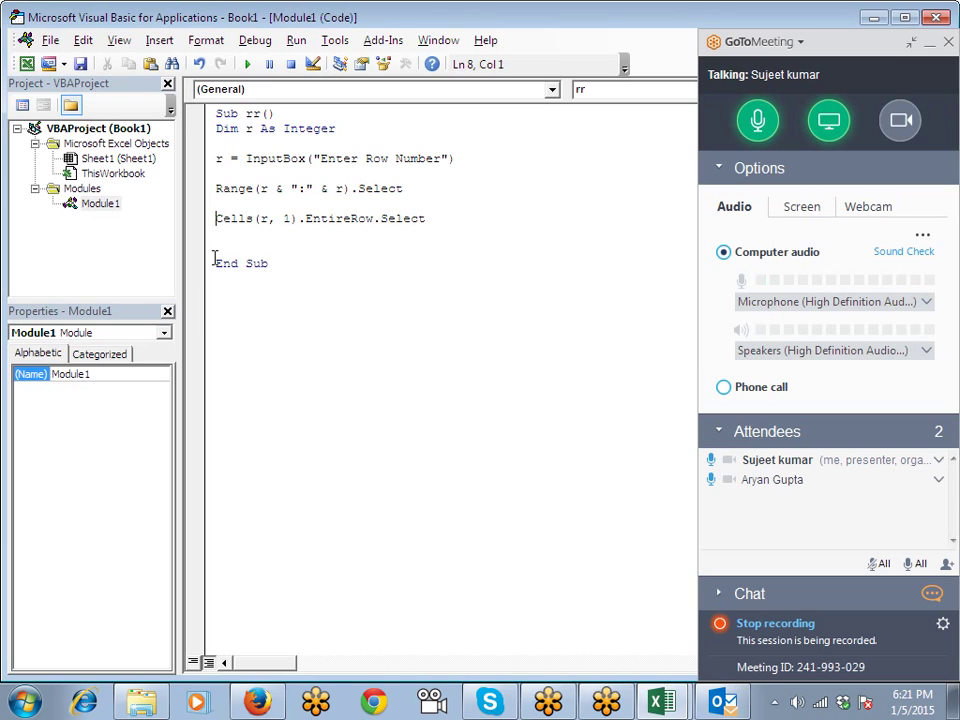
key("alt+Tab")
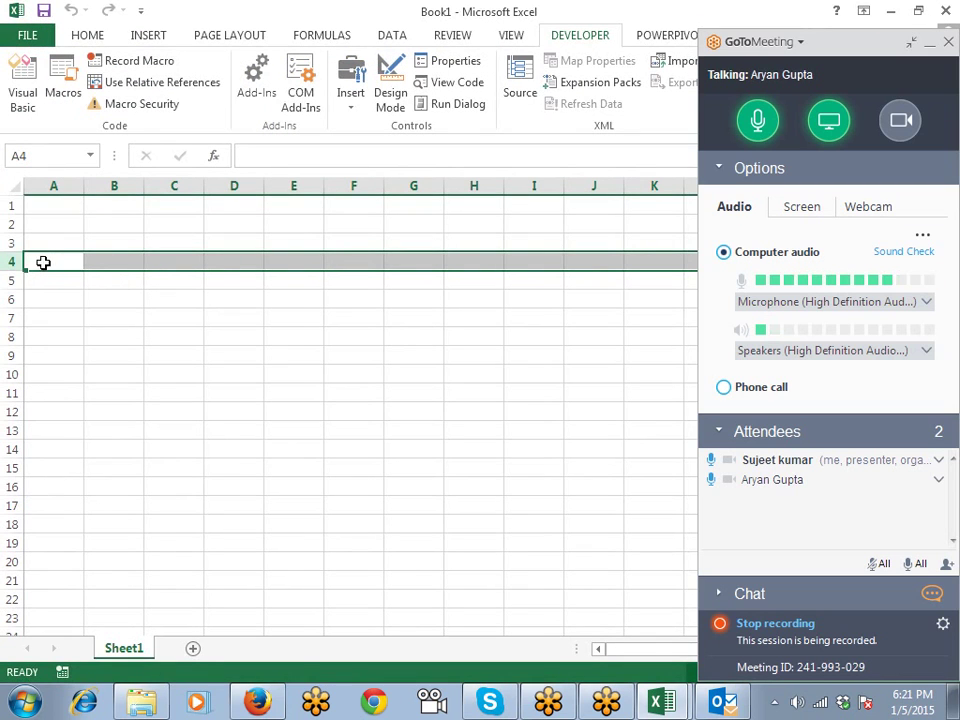
Start a formula in B6 referencing row 5, cancel it, and return to the rr code
left_click(30, 158)
type("B6")
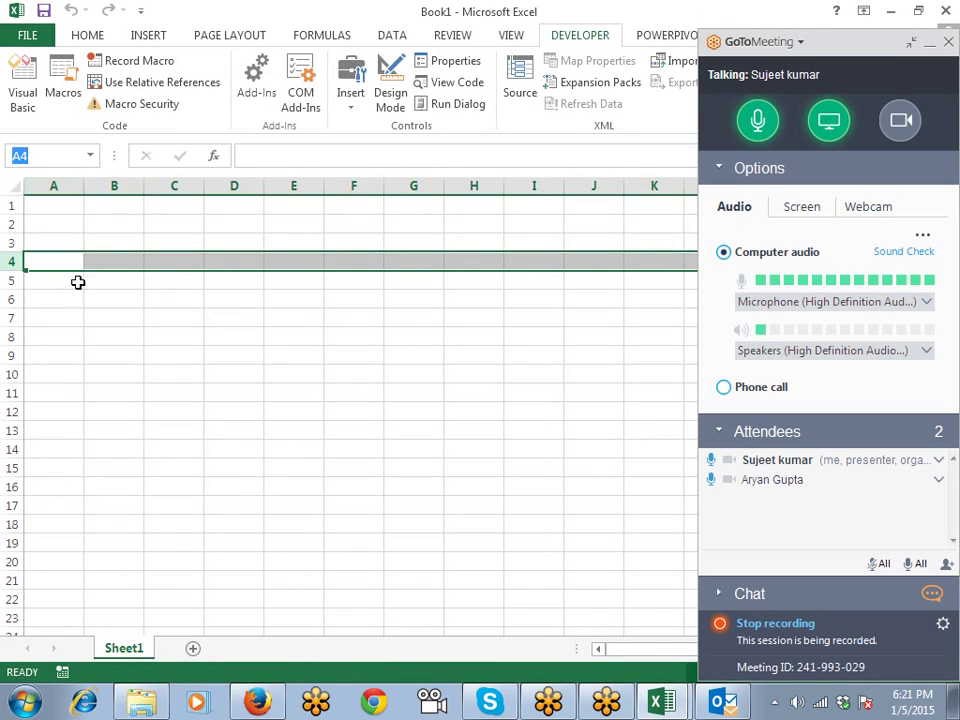
key("Return")
type("=")
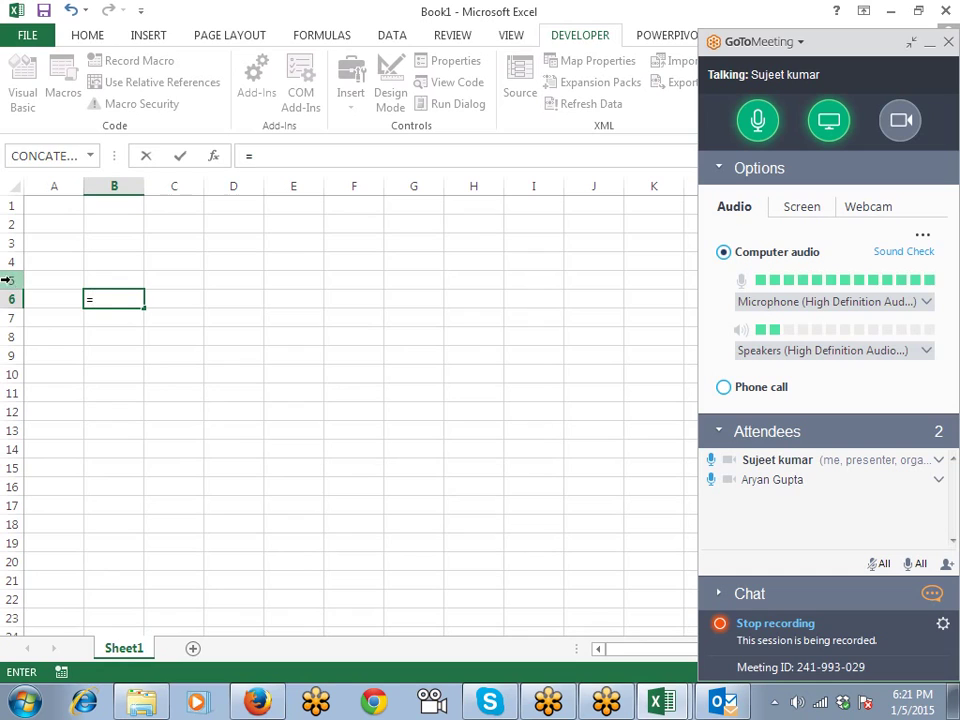
left_click(6, 280)
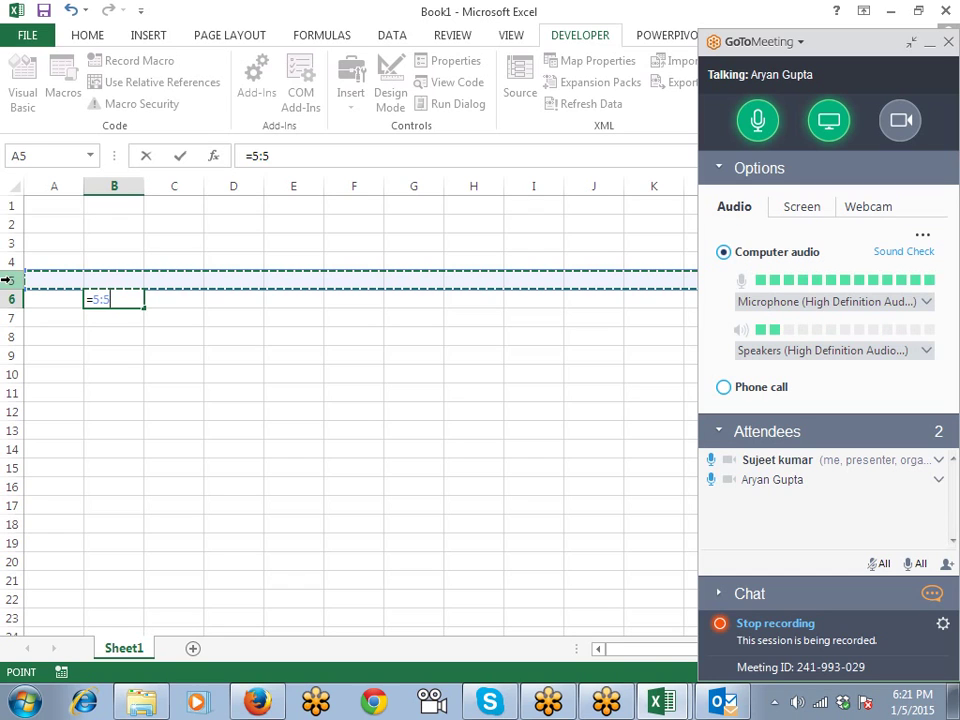
key("Escape")
key("alt+F11")
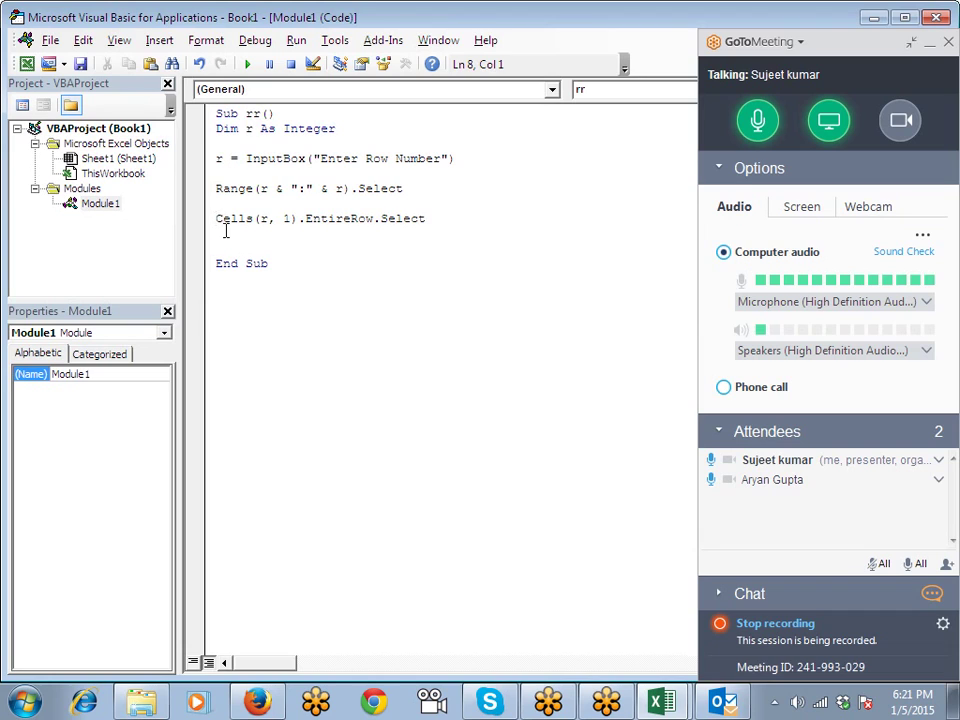
Comment out Cells(r, 1).EntireRow.Select, check both r arguments in Range, and go back to Excel
type("'")
left_click(274, 275)
left_click(210, 231)
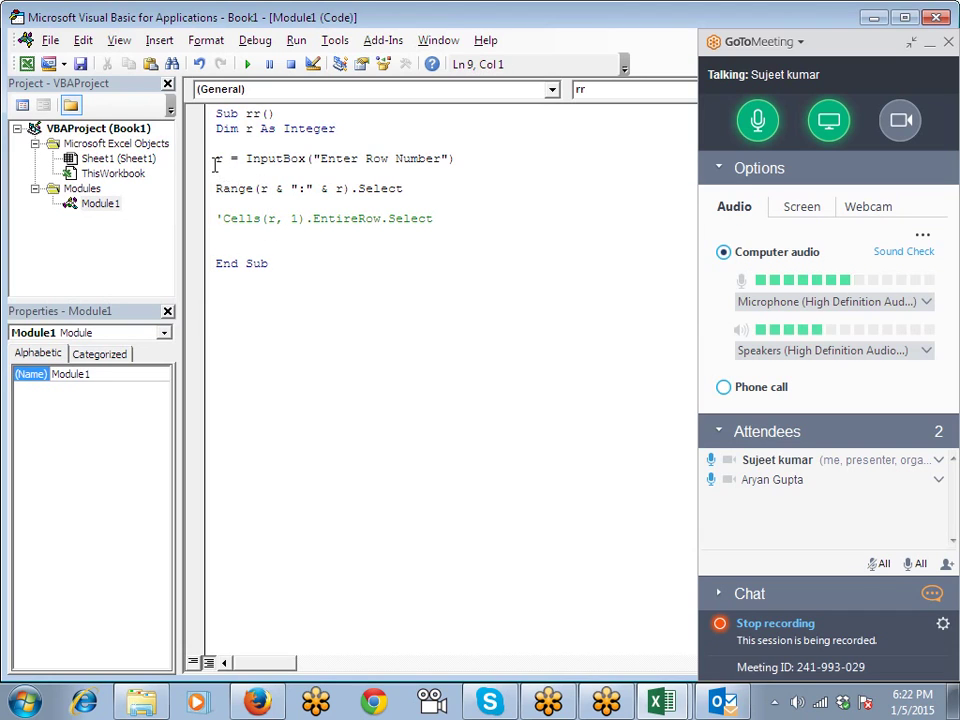
double_click(263, 189)
double_click(339, 189)
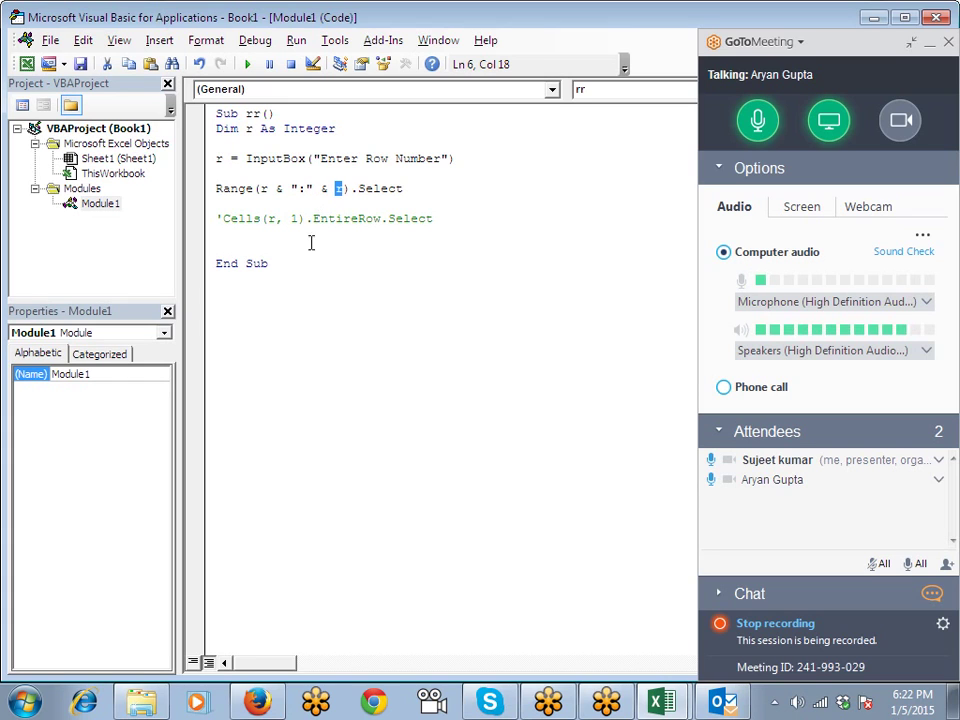
left_click(306, 364)
key("alt+F11")
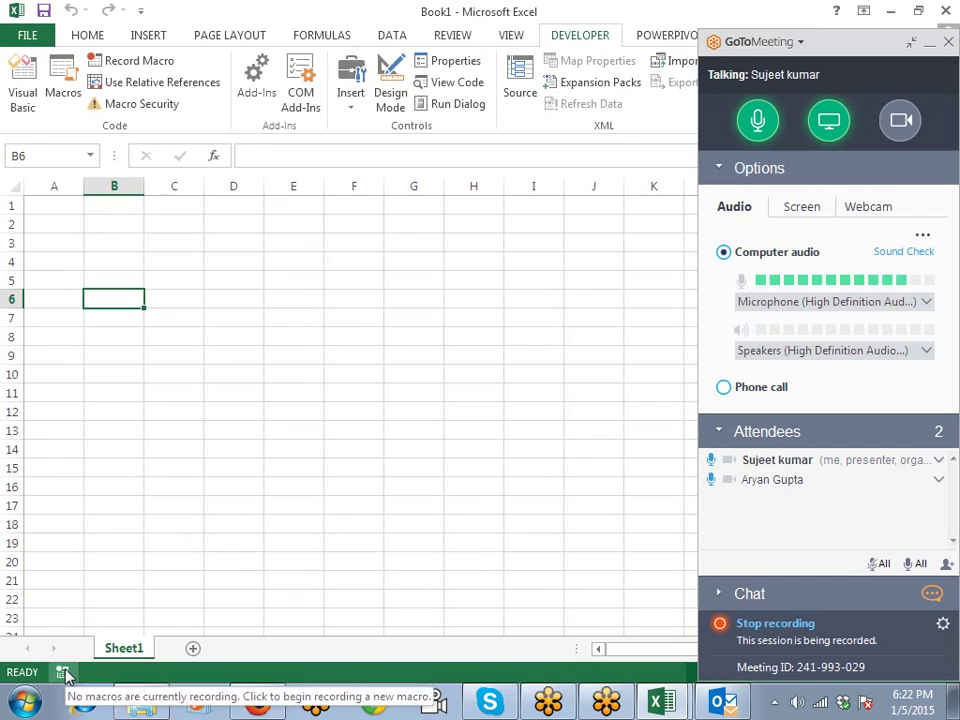
Record a new macro, Macro1, that selects the whole of row 3
left_click(64, 672)
left_click(535, 448)
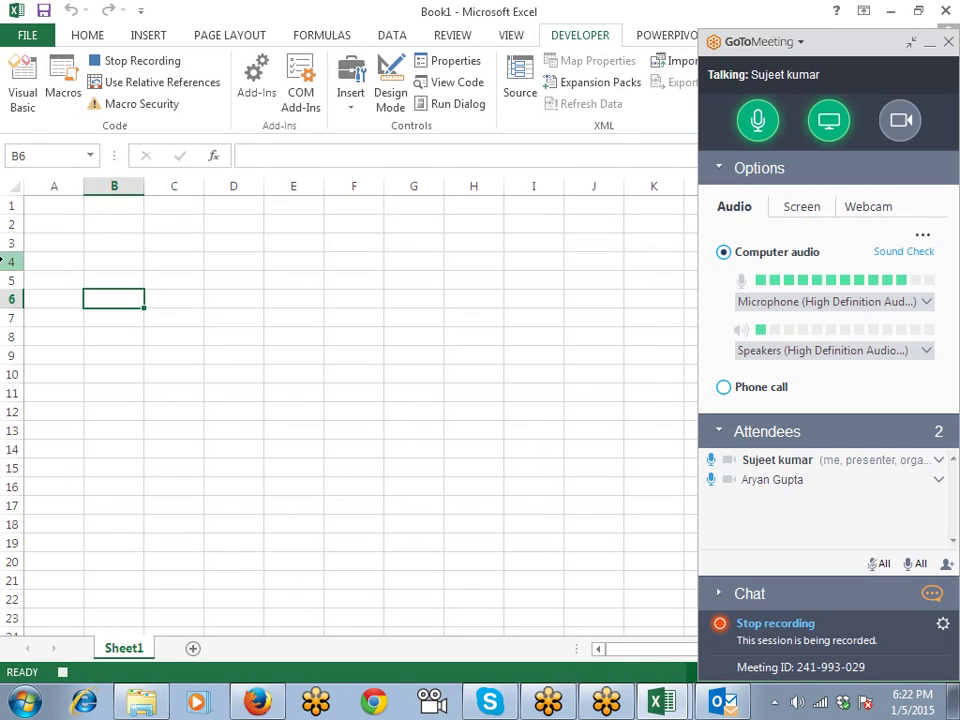
left_click(32, 243)
left_click(10, 243)
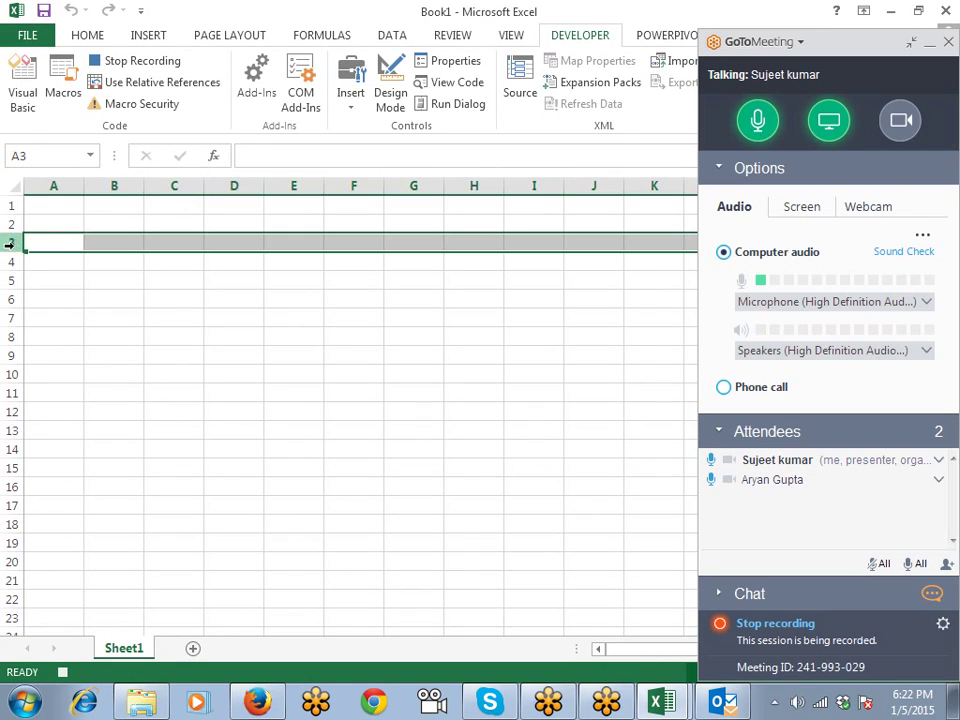
left_click(62, 672)
Inspect the recorded Rows("3:3").Select line in Module2, then return to Module1's rr code
key("alt+Tab")
double_click(100, 218)
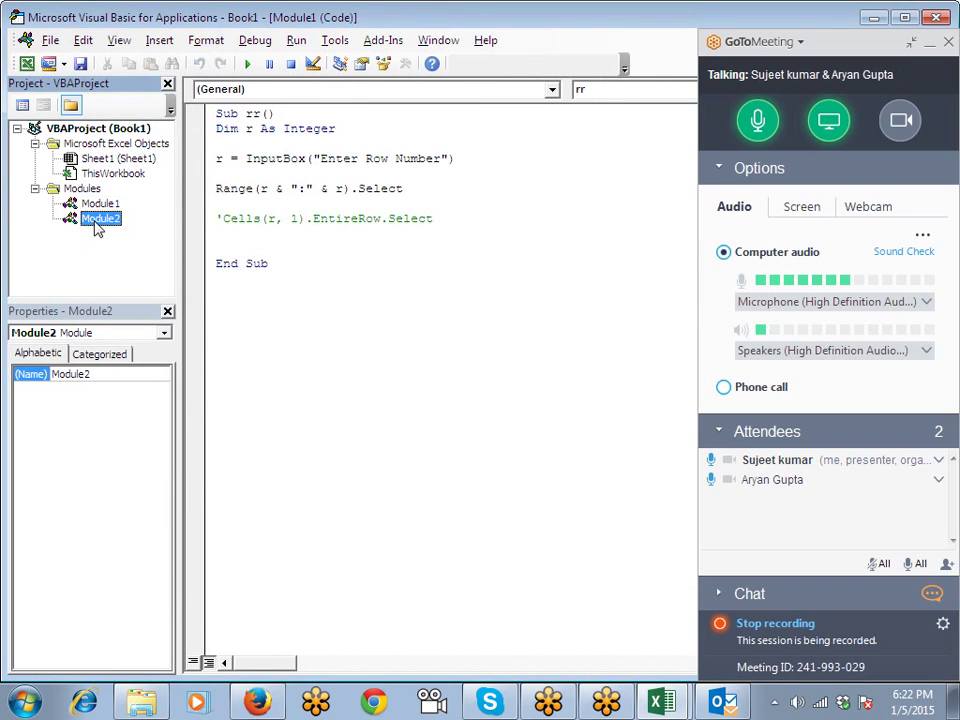
double_click(258, 203)
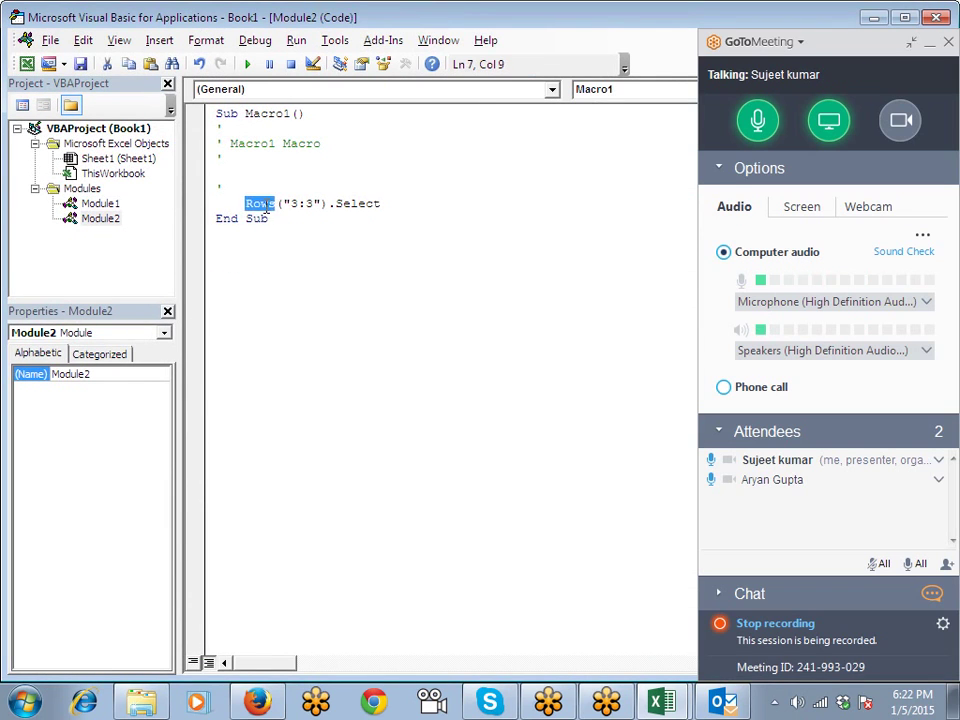
key("Right")
key("Right")
key("Right")
key("Right")
key("Right")
key("Right")
key("Right")
key("Right")
key("Right")
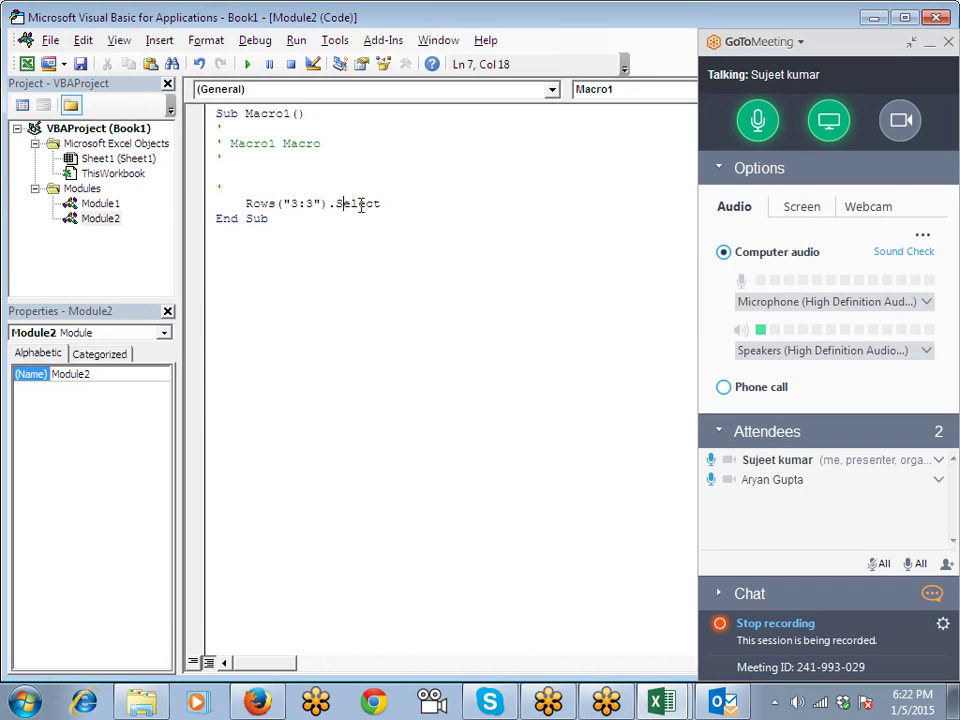
key("Right")
key("Right")
key("Right")
left_click_drag(290, 204, 314, 204)
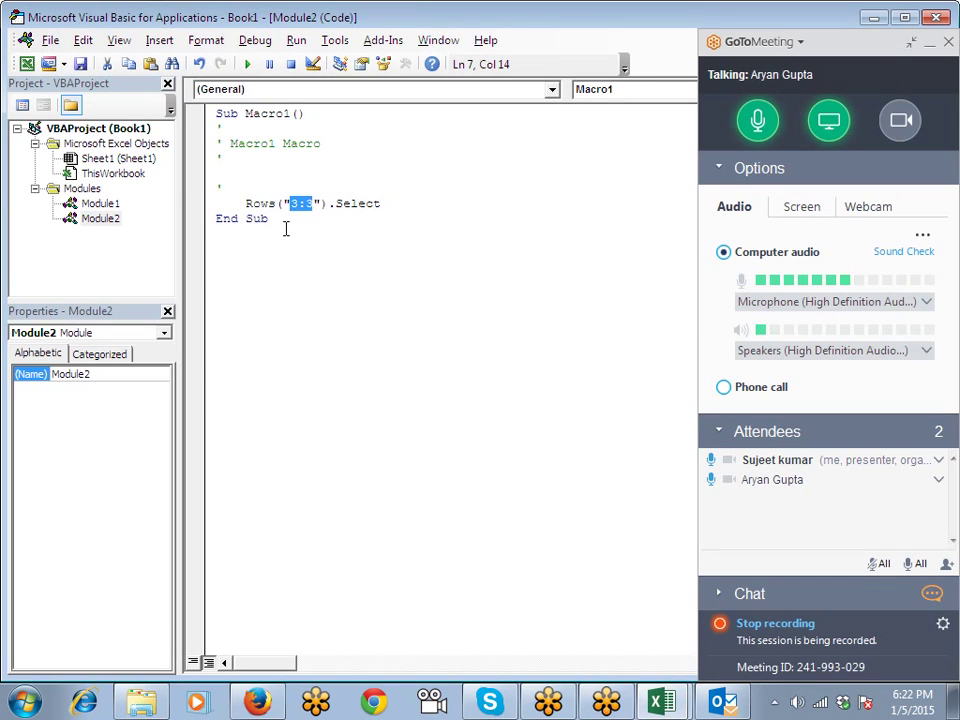
left_click(270, 218)
double_click(258, 204)
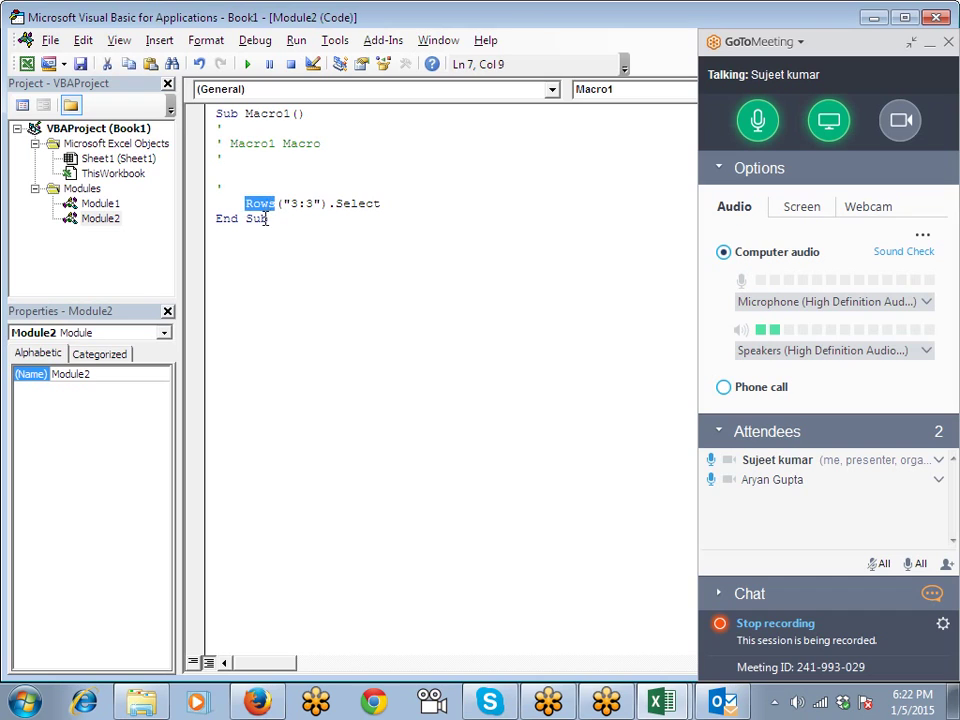
double_click(100, 203)
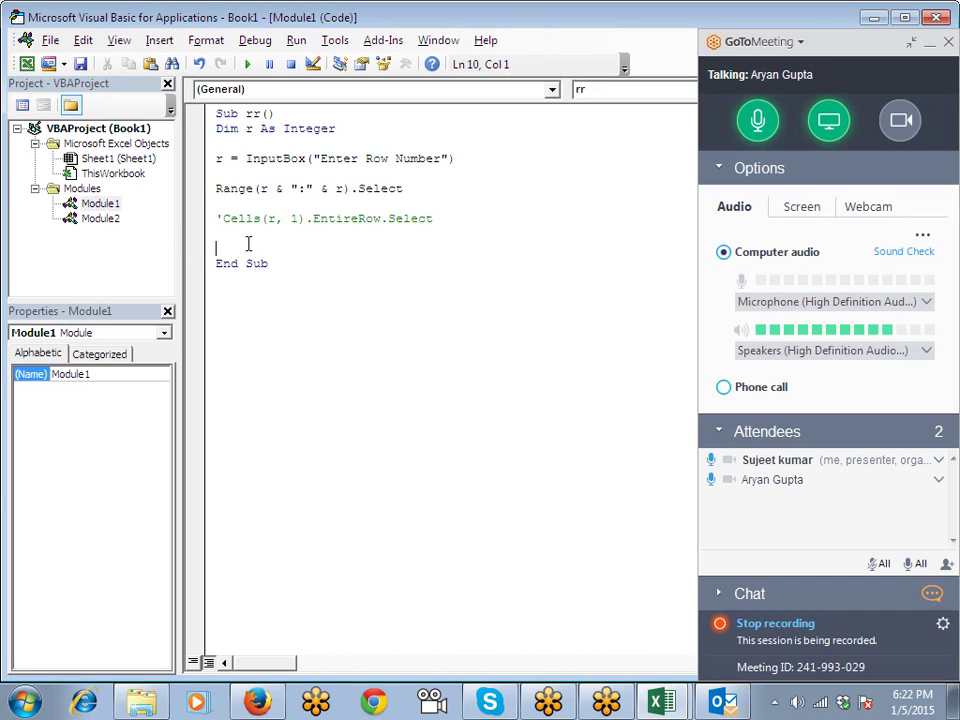
Add the line Rows(r & ":" & r).Select on the empty line of rr
type("Rows(")
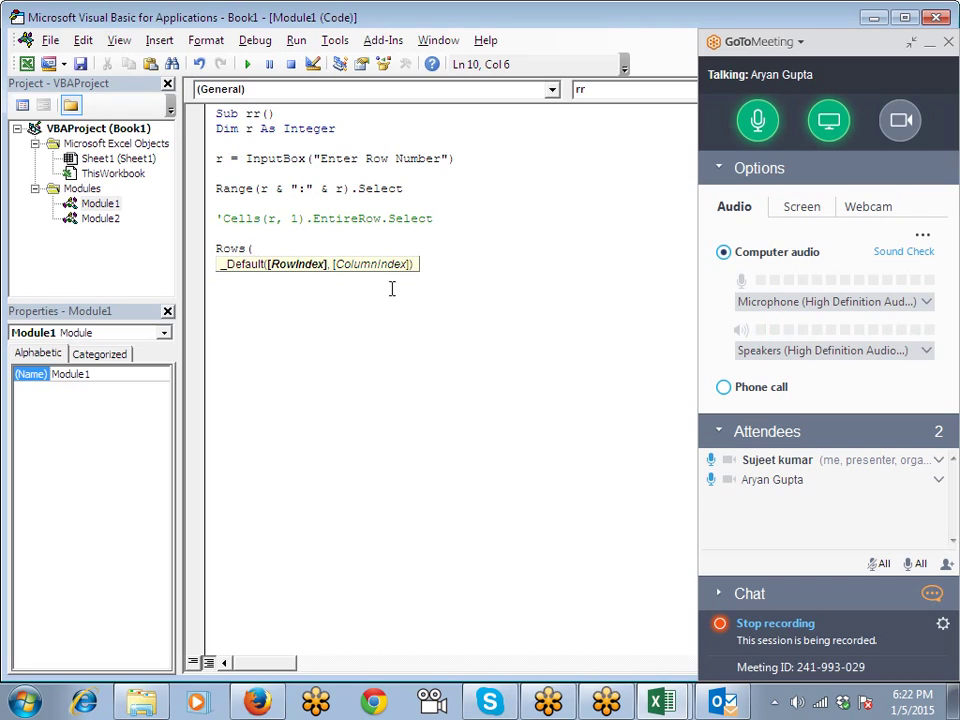
type("\"")
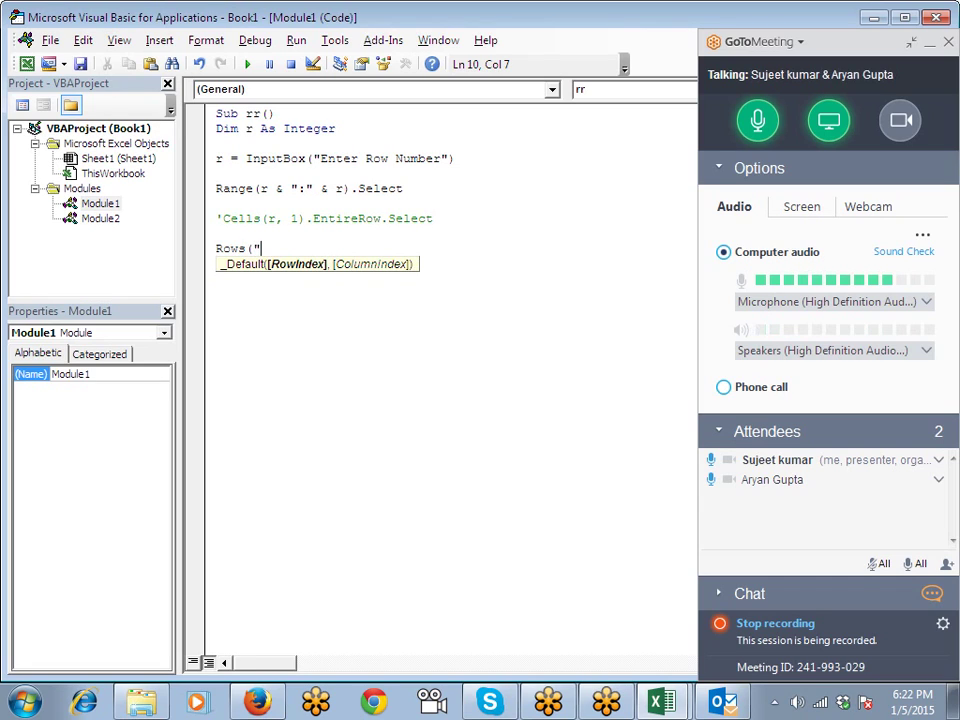
key("BackSpace")
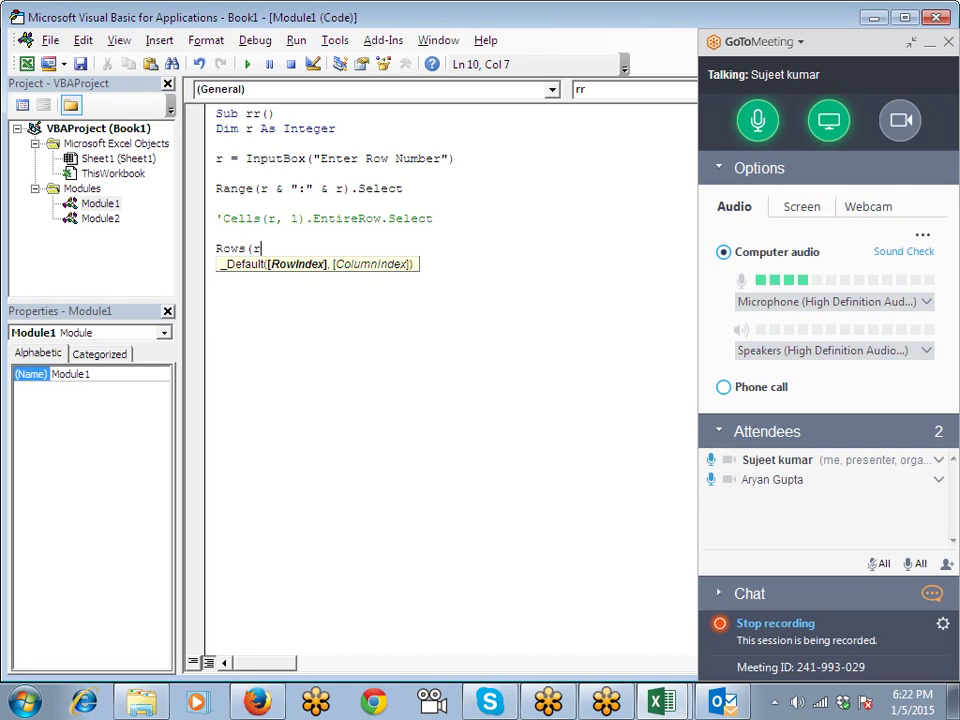
type("r & ")
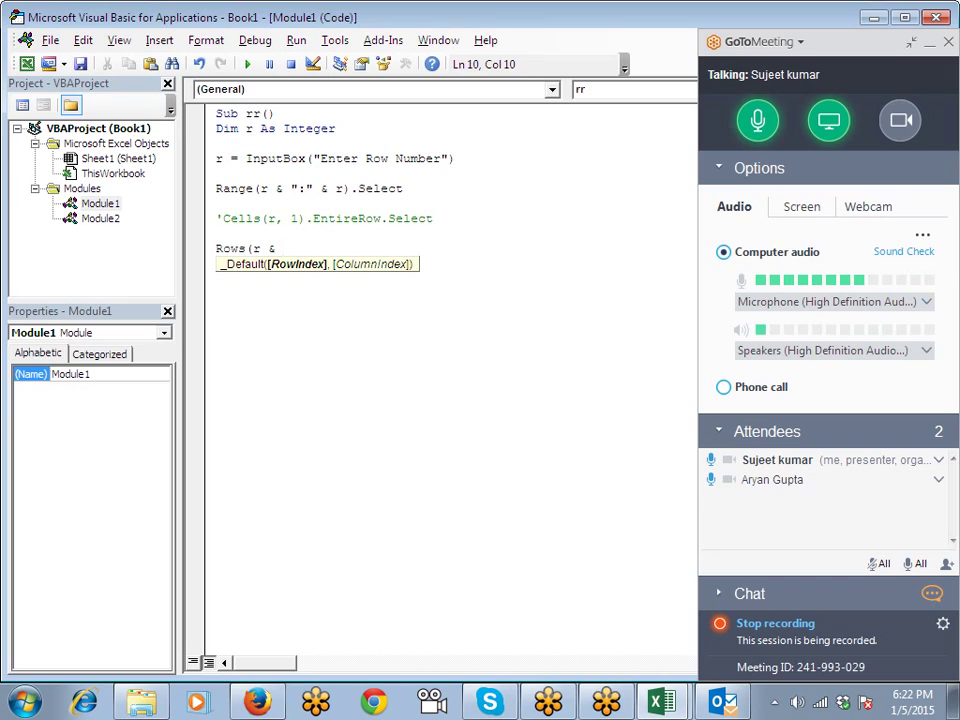
type("\":")
type("\" & ")
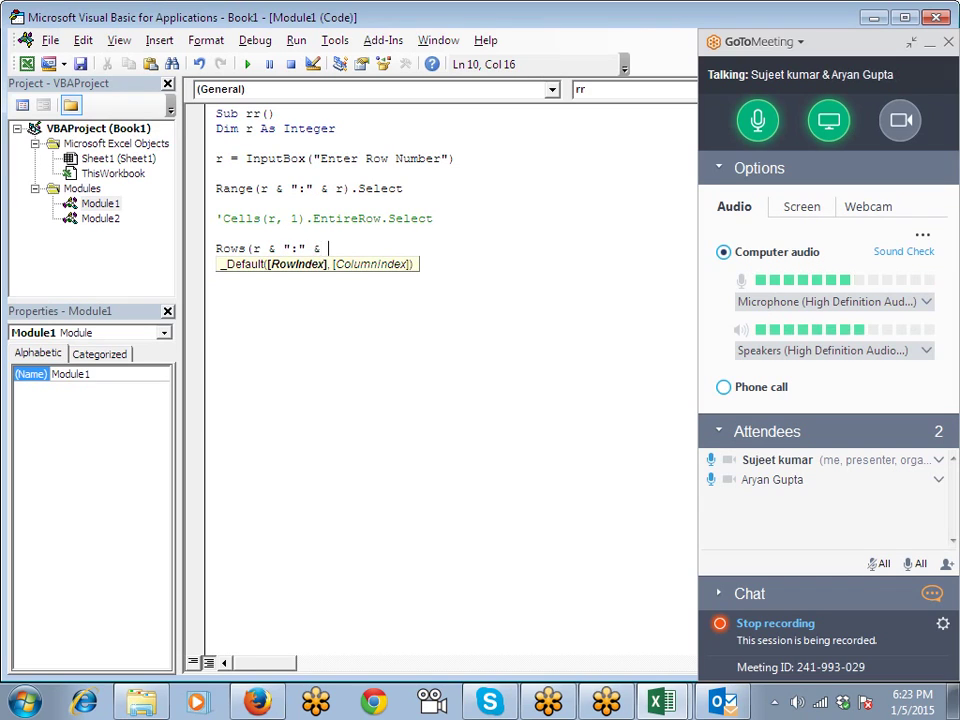
type("r)")
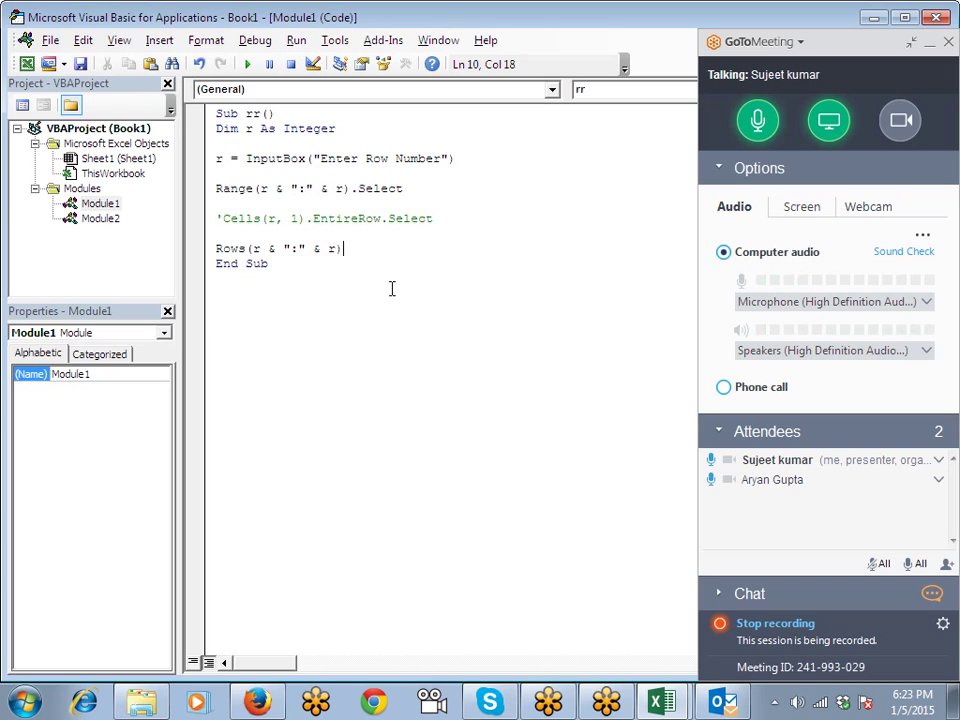
type(".sel")
type("ect")
Comment out the Range(...).Select line with an apostrophe and retype the Rows line's .Select ending
left_click(420, 360)
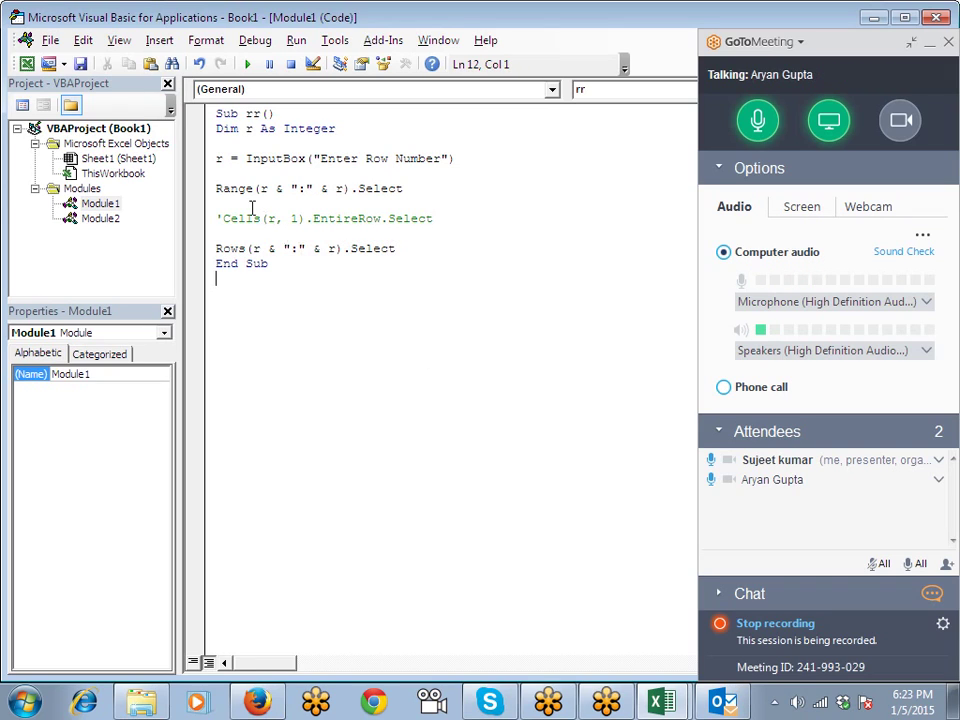
key("Up")
key("Up")
key("Up")
type("'")
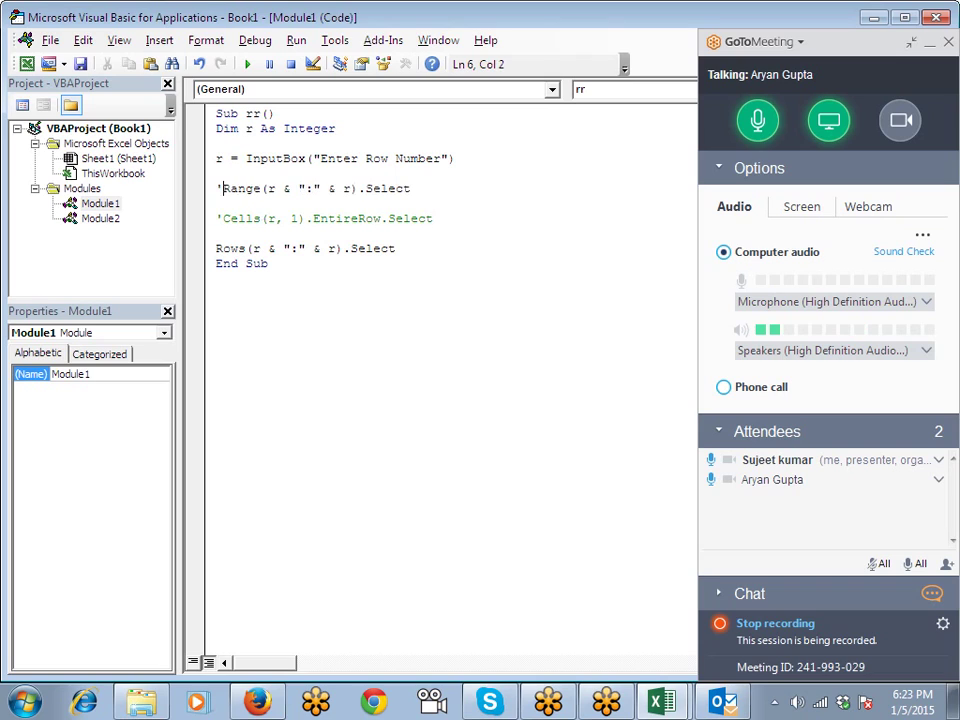
left_click(422, 310)
left_click(410, 252)
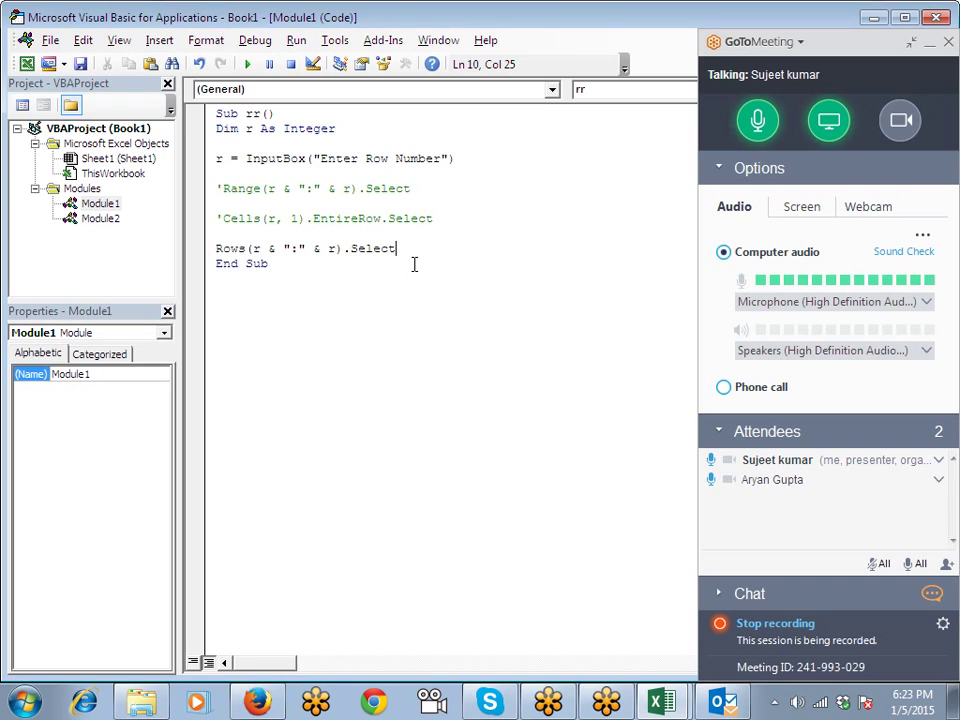
key("BackSpace")
key("BackSpace")
key("BackSpace")
key("BackSpace")
key("BackSpace")
key("BackSpace")
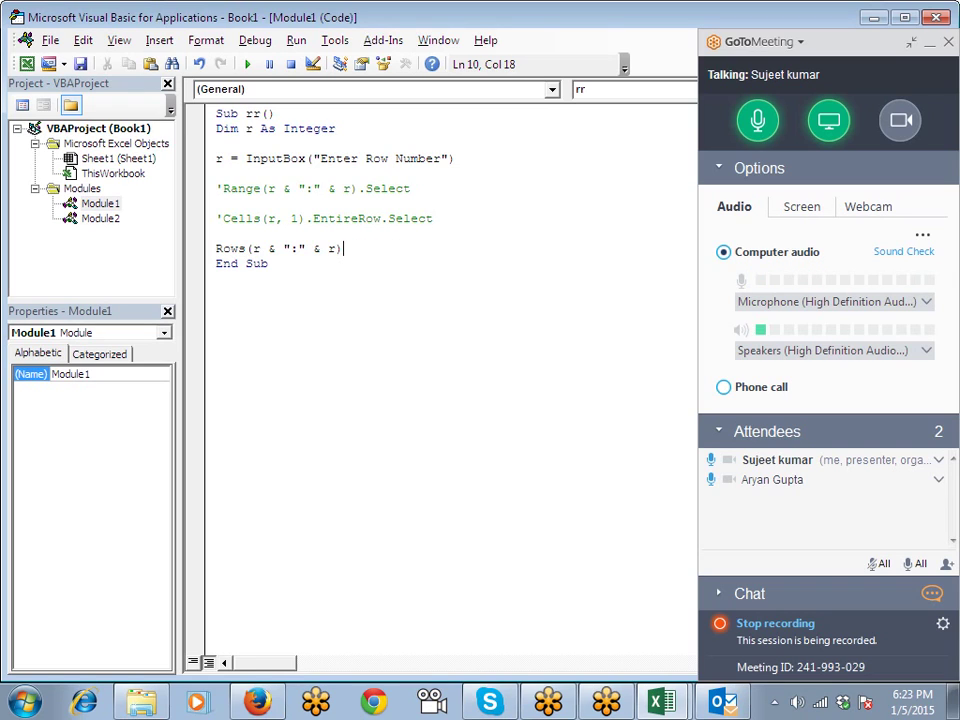
type(".")
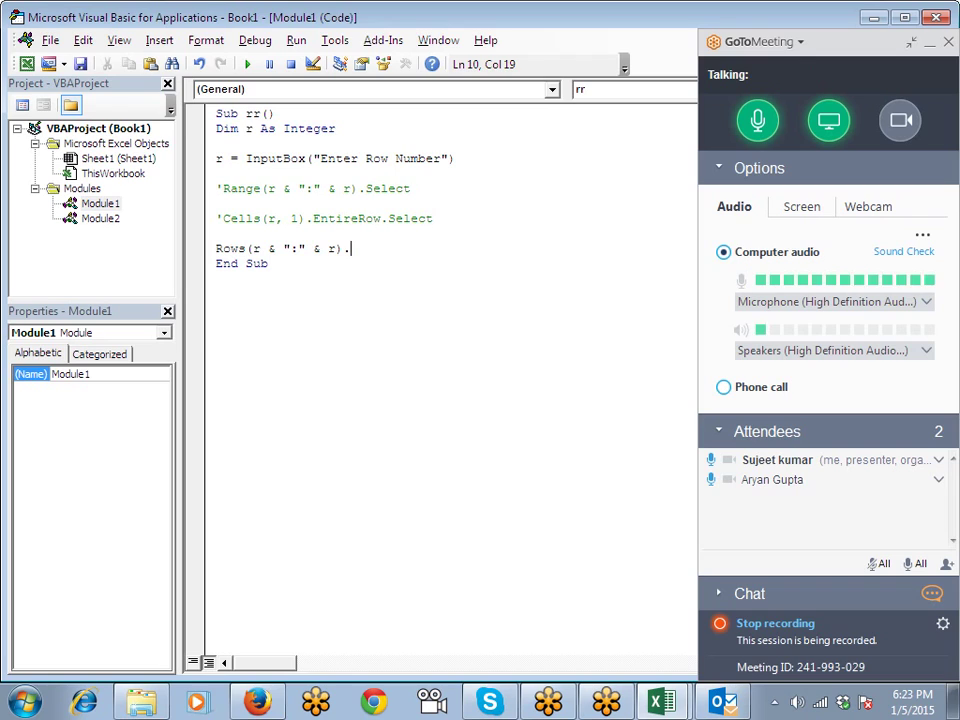
key("BackSpace")
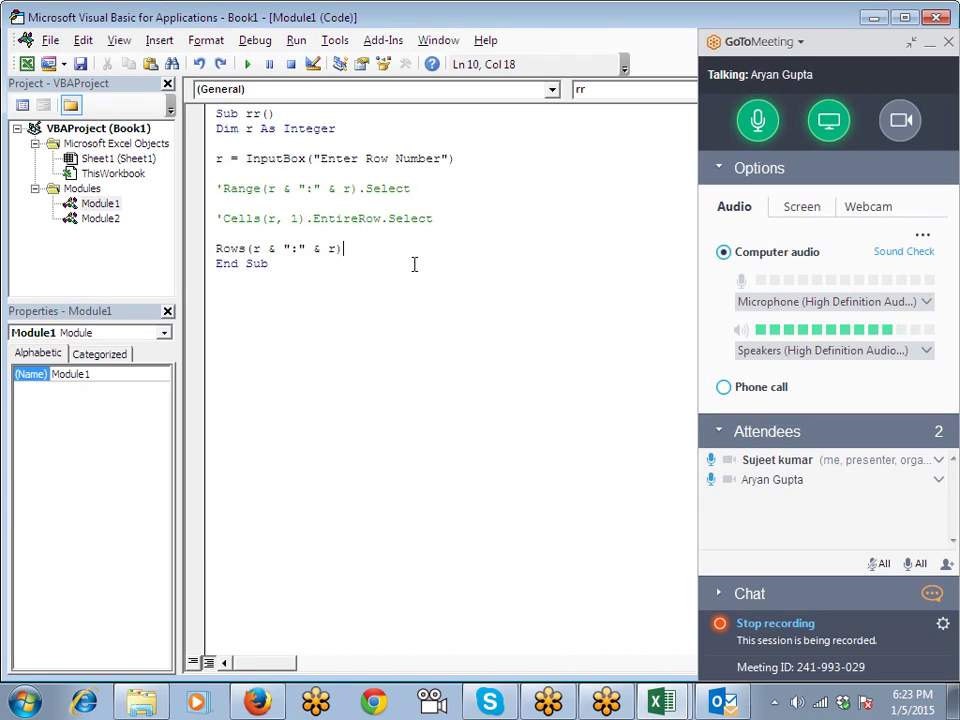
type(".Select")
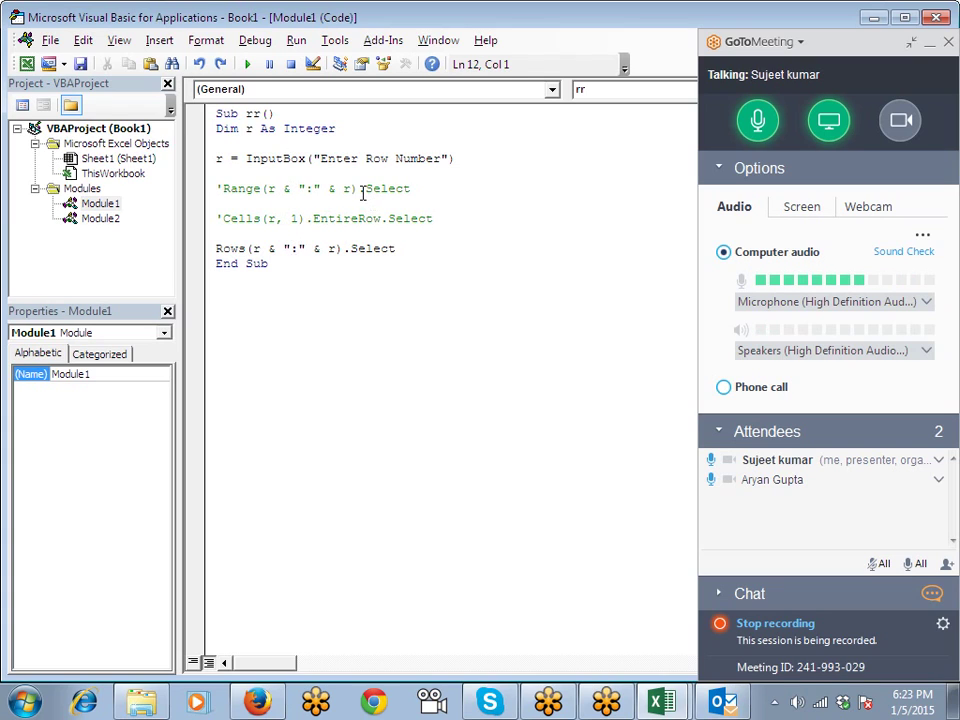
Uncomment the Range line and replace its .Select with .Interior.Color = vbRed
left_click(352, 188)
left_click(221, 188)
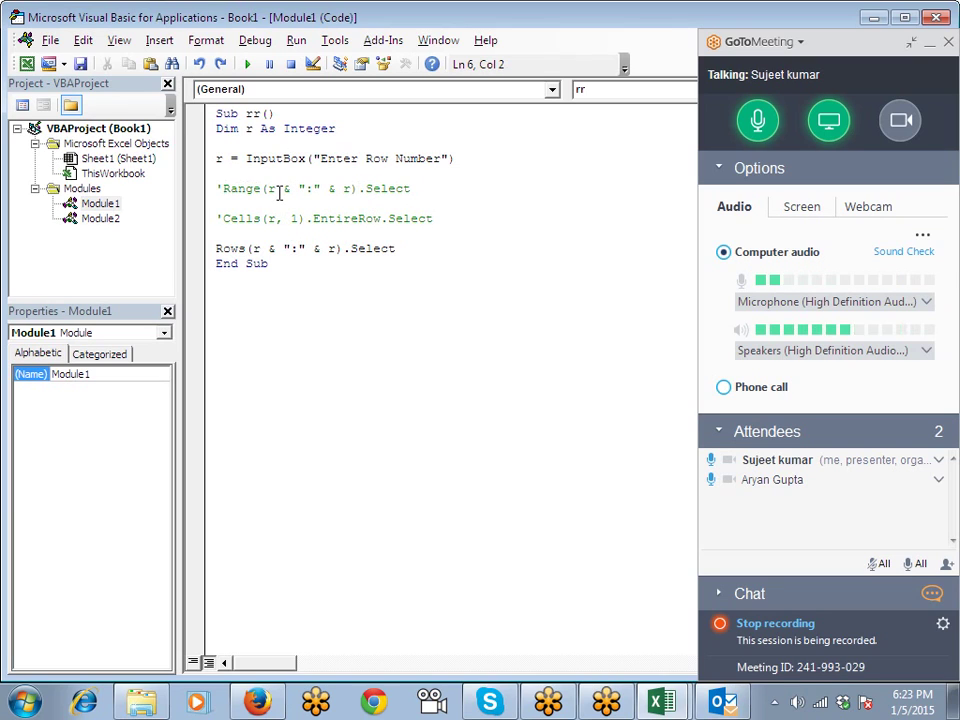
key("BackSpace")
left_click_drag(426, 186, 359, 188)
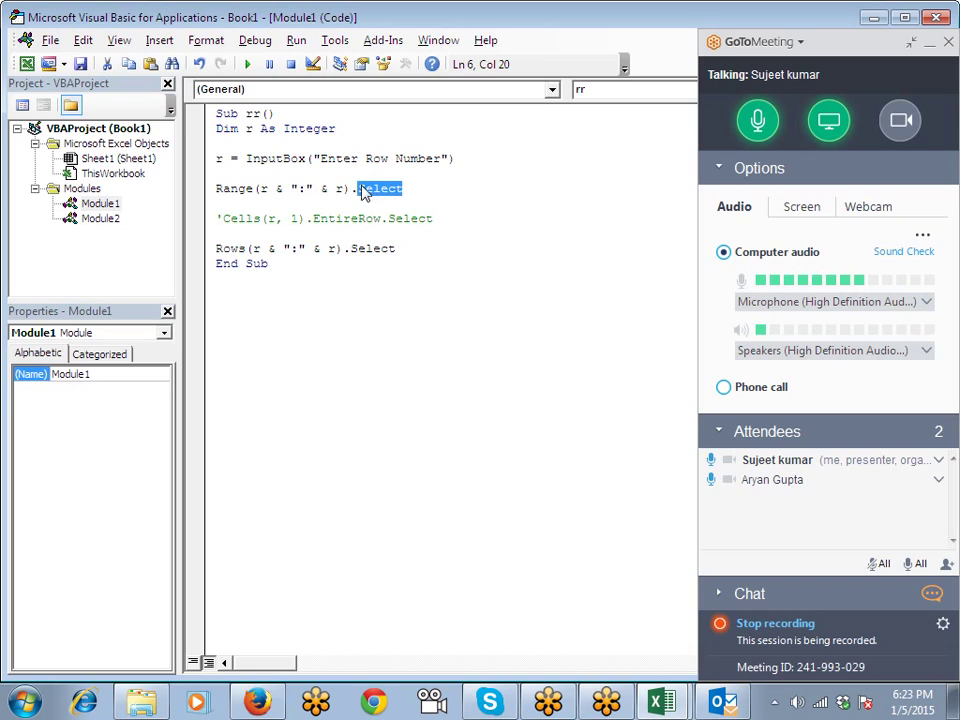
key("BackSpace")
type(".")
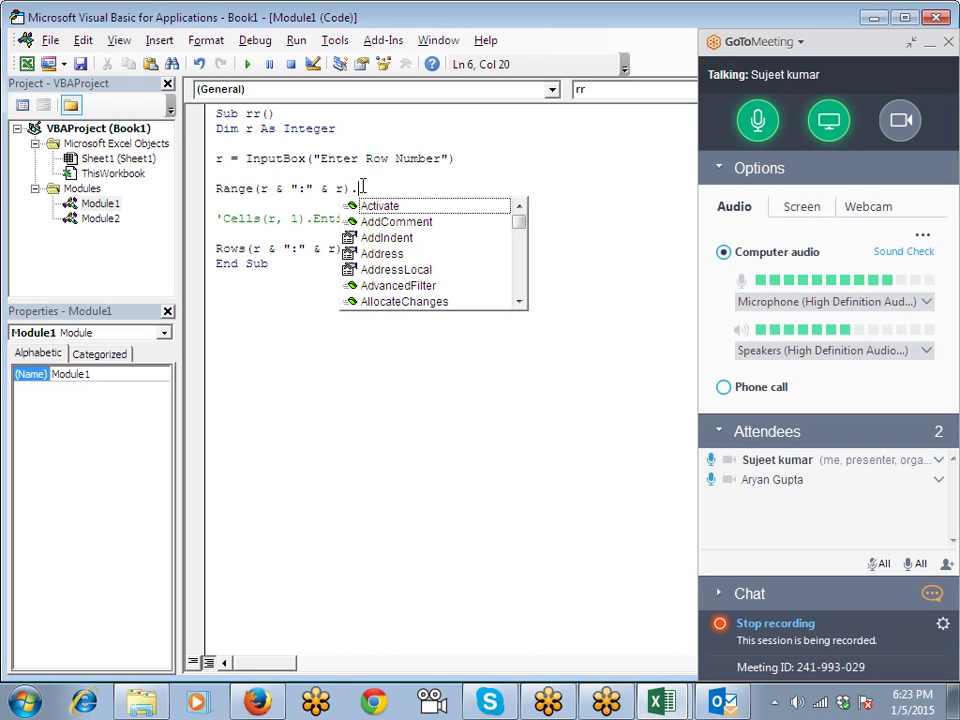
type("i")
key("Down")
key("Down")
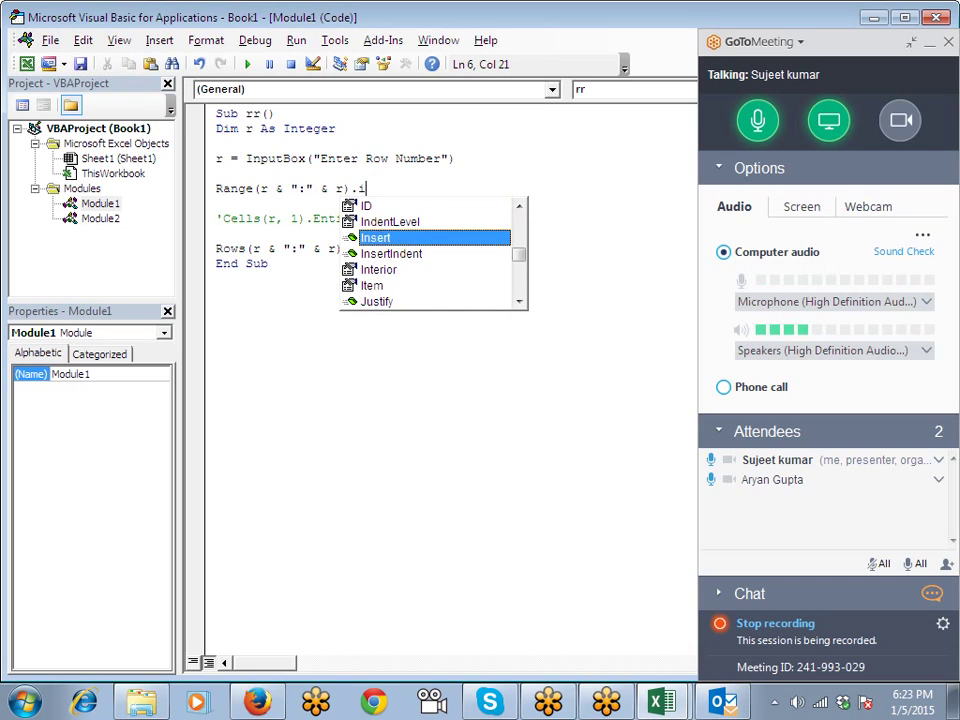
key("Down")
key("Down")
key("Tab")
type(".co")
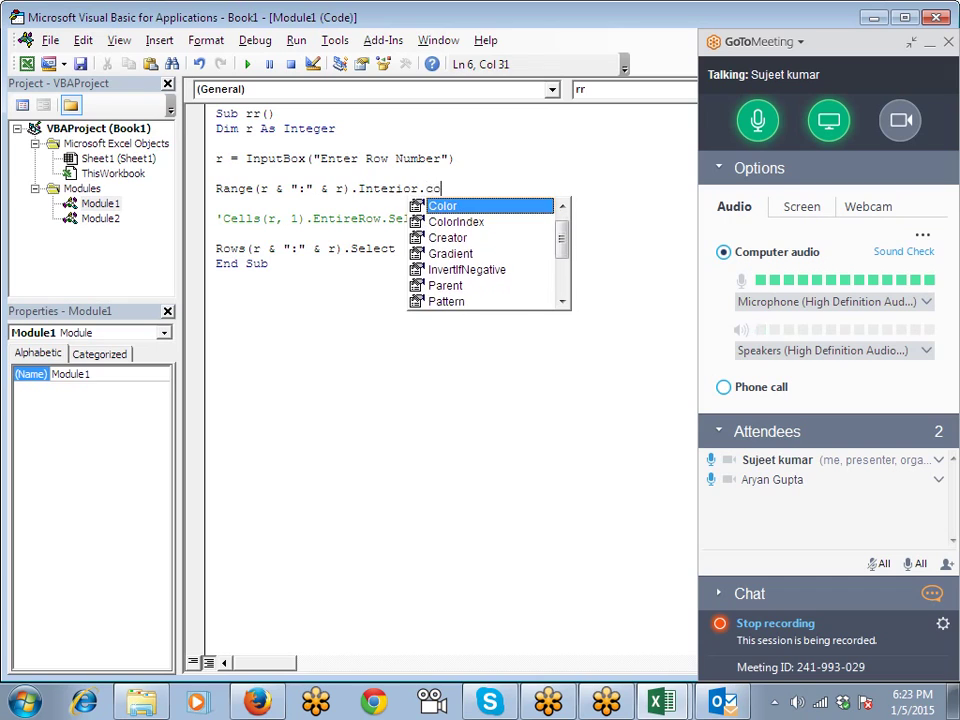
key("Tab")
type("=")
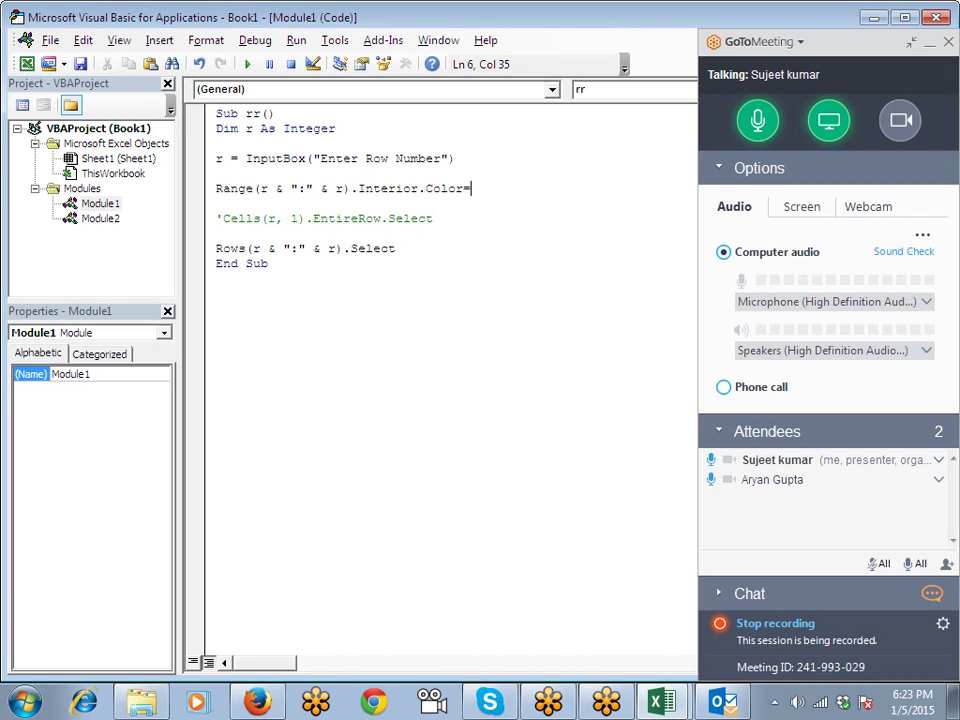
key("Down")
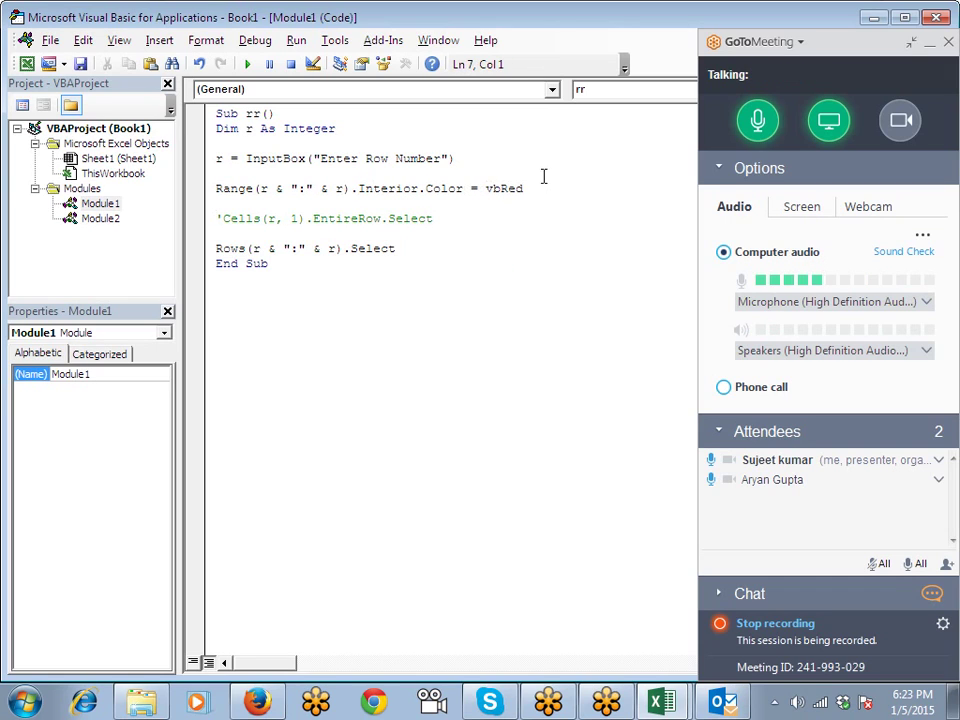
Copy Interior.Color = vbRed onto the Cells line, fixing the pasted word
left_click_drag(522, 188, 360, 197)
key("ctrl+c")
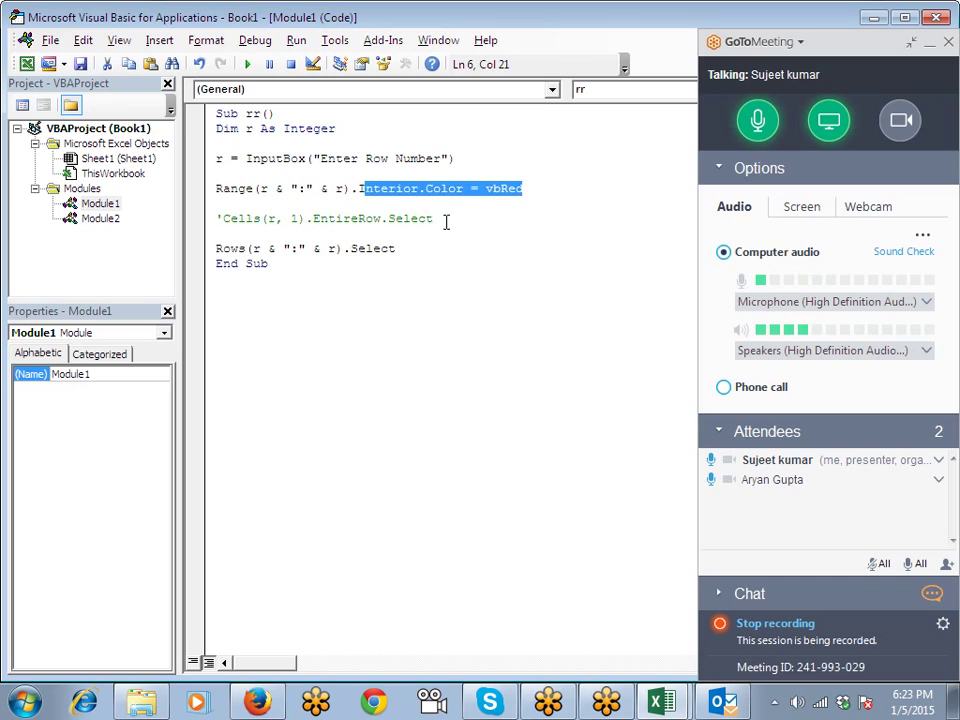
mouse_move(446, 218)
left_mouse_down()
mouse_move(398, 220)
mouse_move(363, 247)
left_mouse_up()
key("ctrl+v")
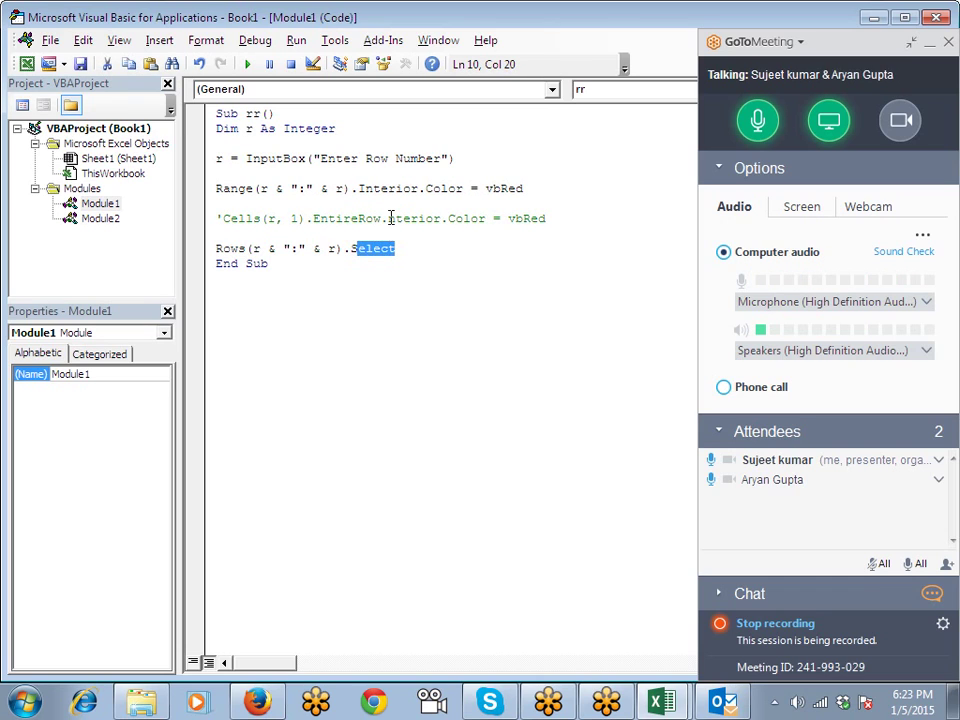
left_click(389, 218)
type("i")
Paste Interior.Color = vbRed over Select on the Rows line
left_click(411, 249)
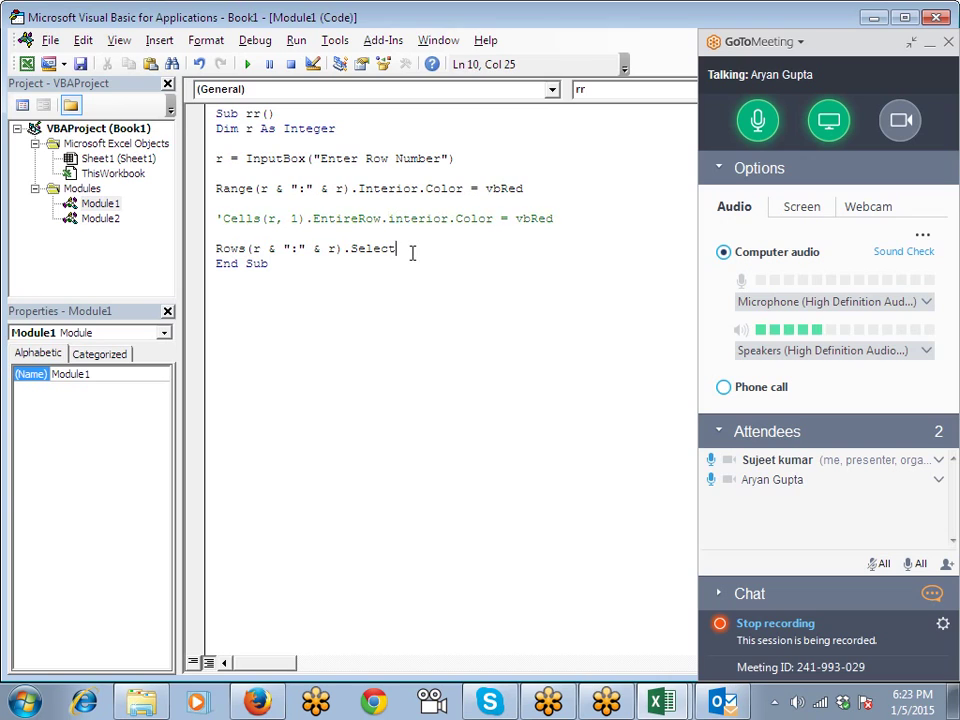
left_click_drag(390, 220, 564, 222)
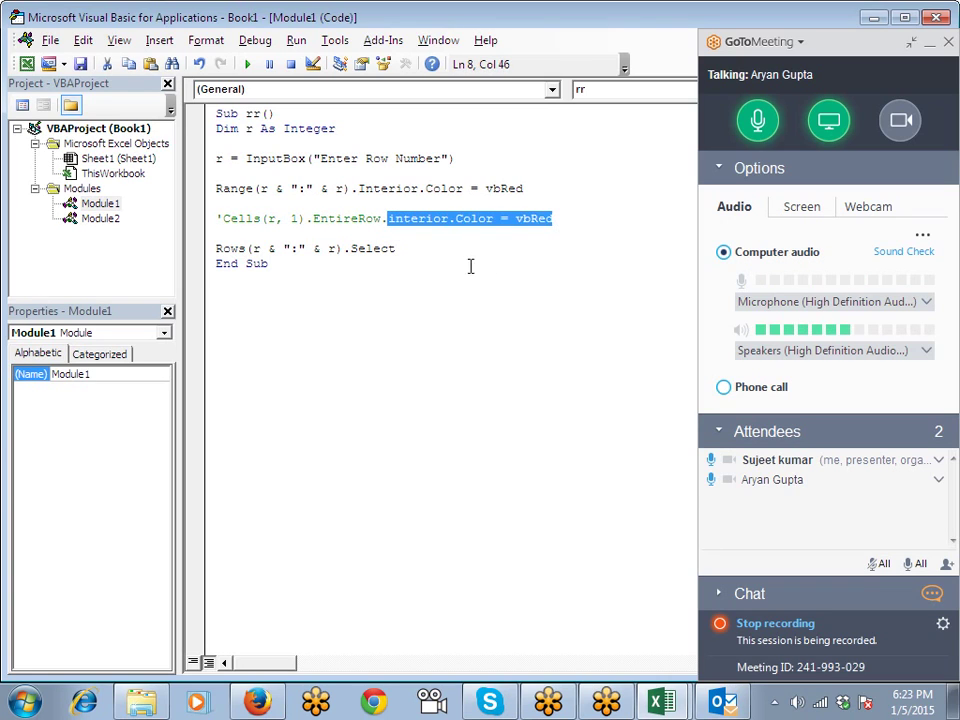
left_click_drag(469, 266, 355, 256)
left_click(356, 271)
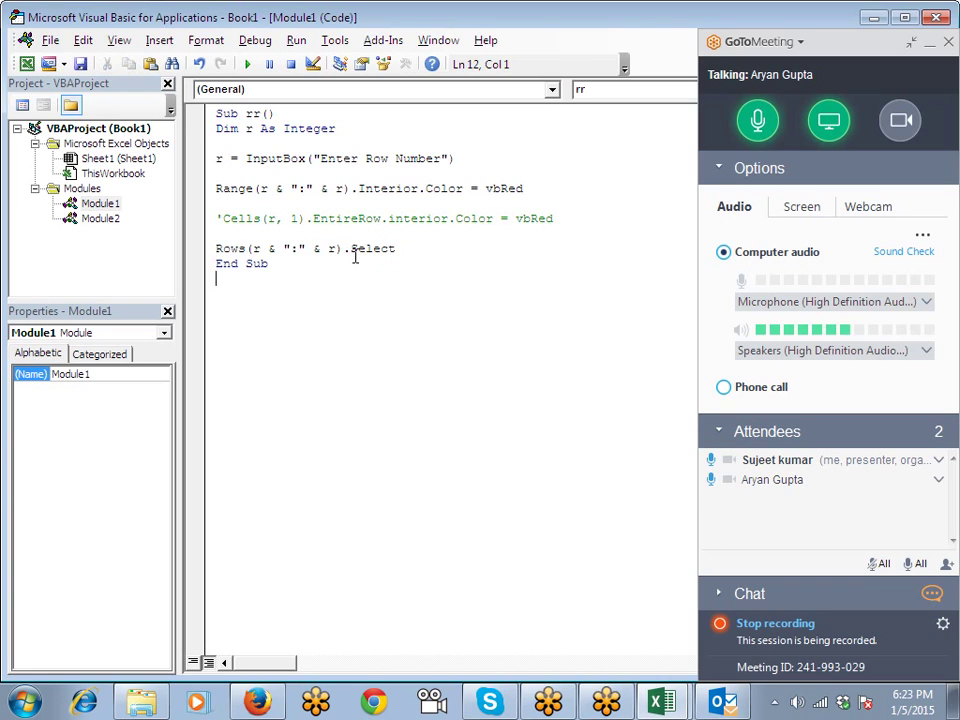
left_click_drag(350, 248, 414, 252)
type("Interior.Color = vbRed")
left_click(424, 290)
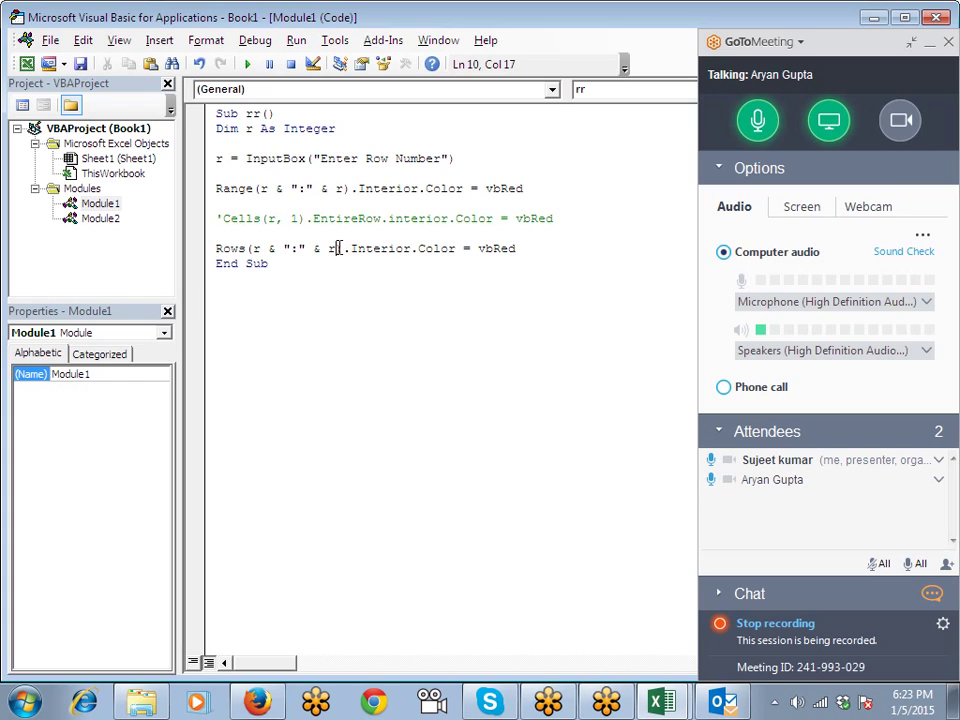
left_click(215, 188)
Comment out the Range line and run rr for row 3, filling it red
type("'")
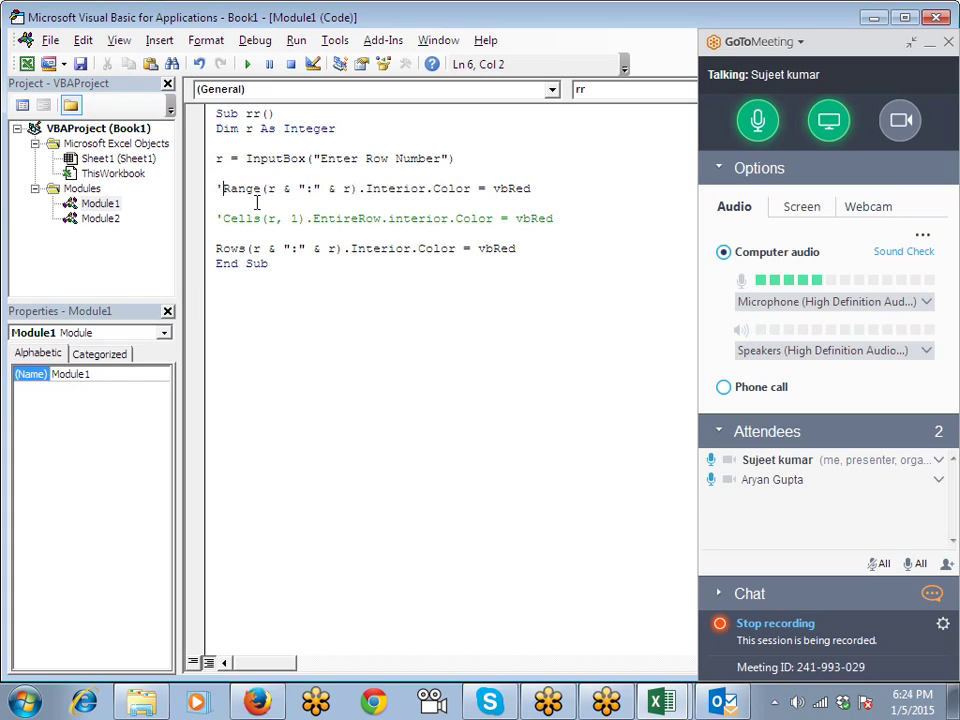
left_click(320, 248)
left_click(247, 64)
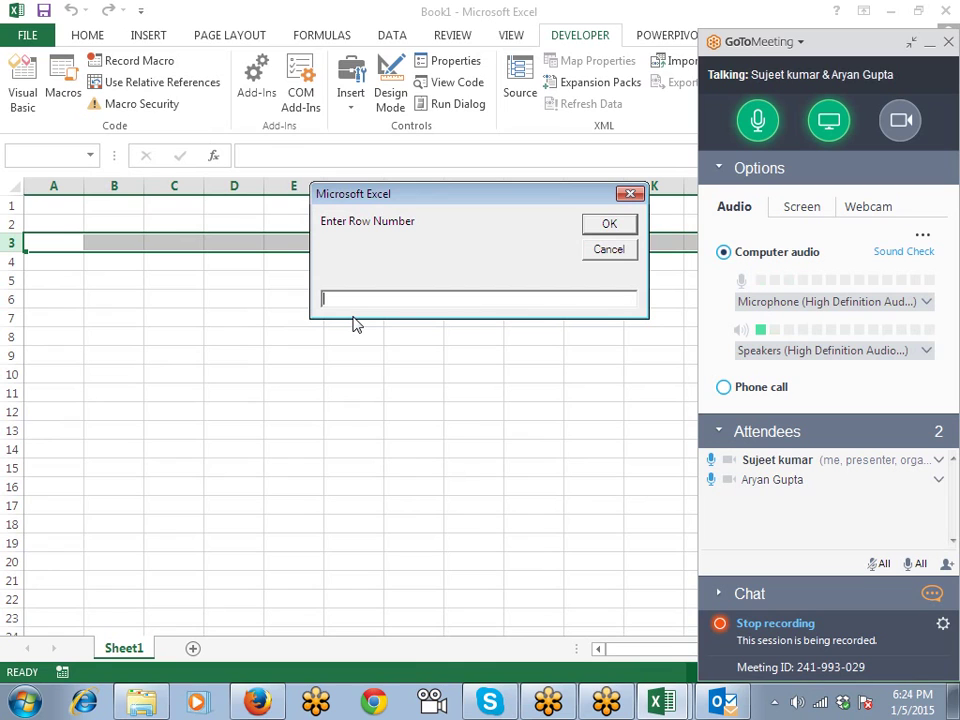
type("3")
left_click(610, 225)
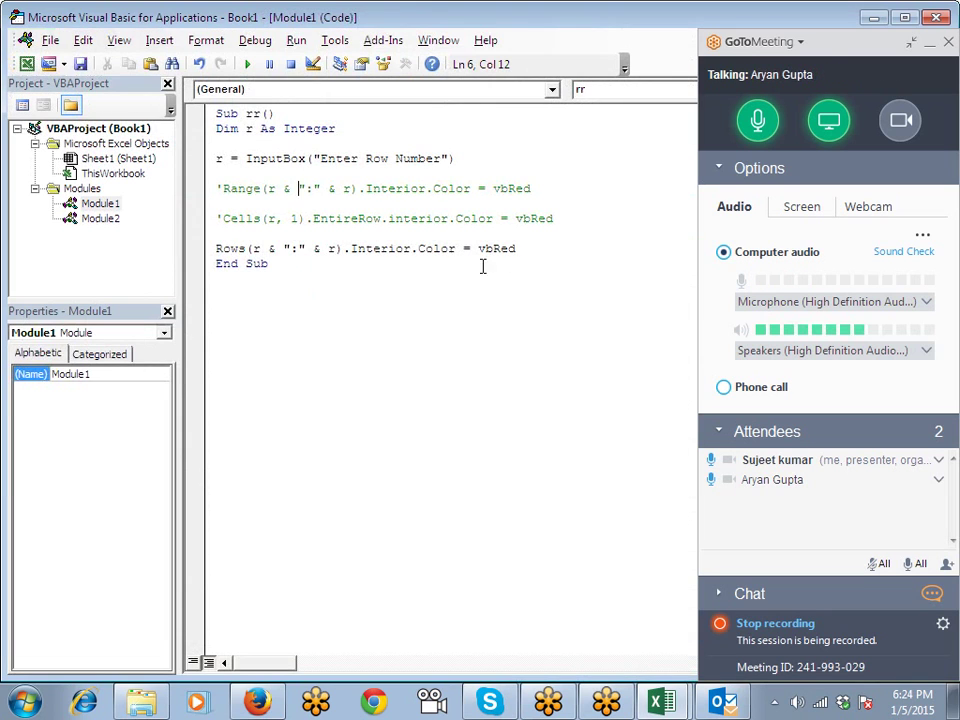
key("alt+F11")
left_click(133, 266)
left_click(40, 243)
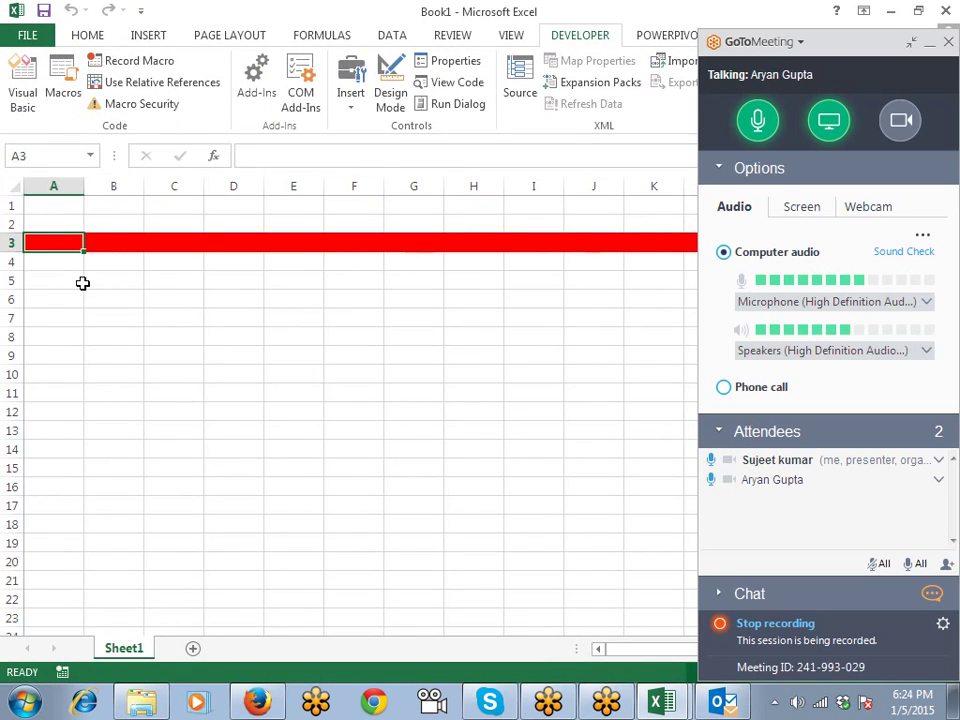
Comment out the Rows line in rr, then go back to the Excel workbook
key("alt+F11")
left_click(267, 277)
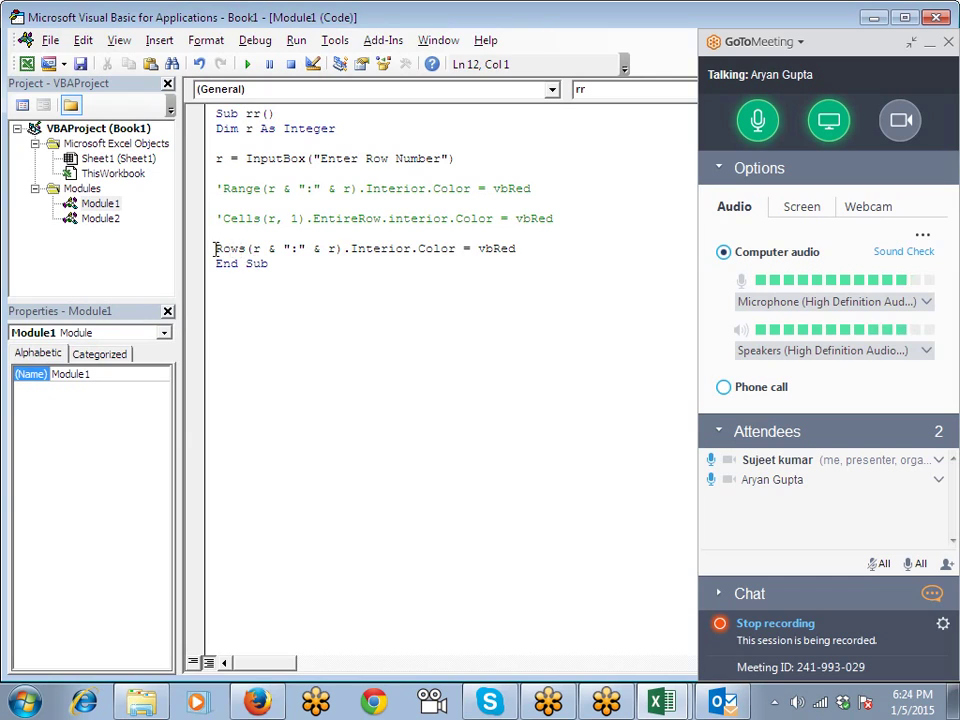
left_click(215, 250)
type("'")
left_click(257, 275)
left_click(224, 222)
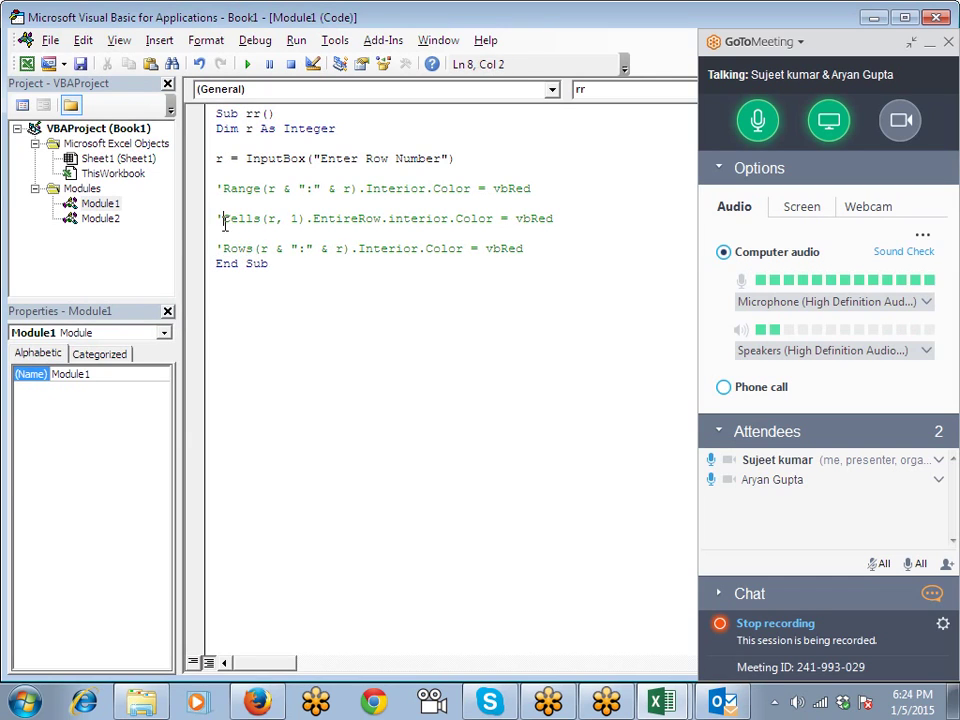
left_click(223, 188)
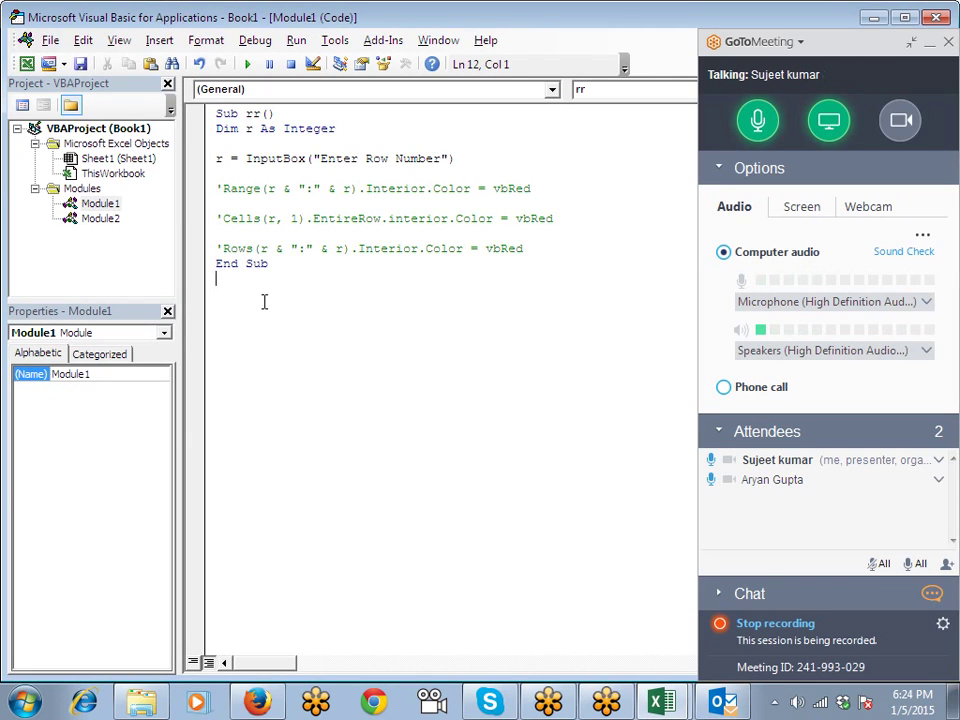
key("alt+Tab")
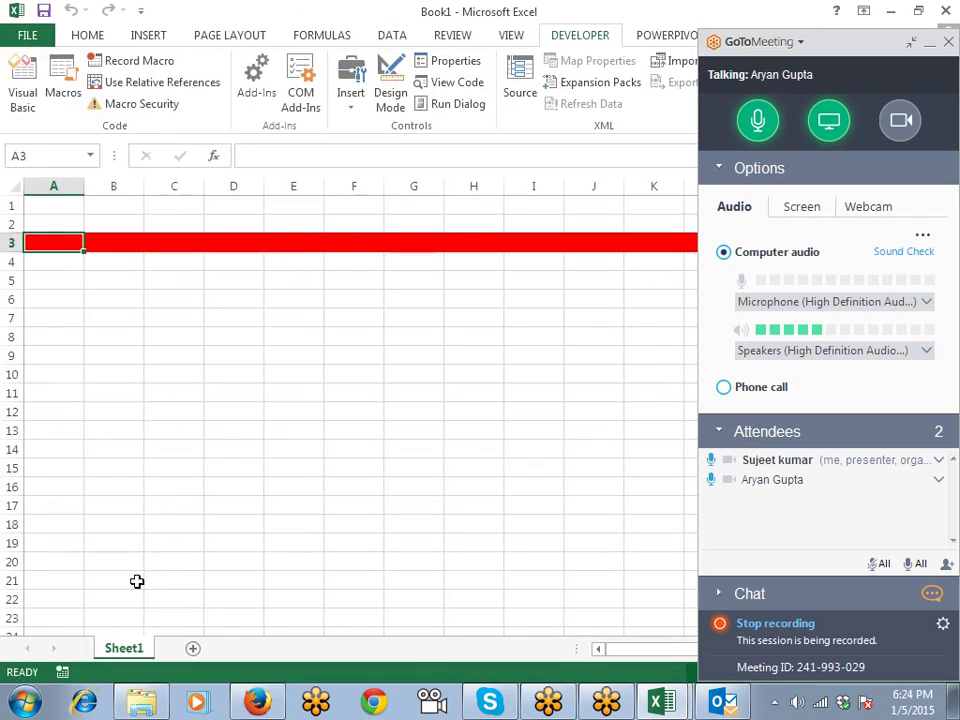
Attempt to delete Sheet1, dismiss the one-visible-worksheet alert, and insert a blank sheet
right_click(143, 652)
left_click(200, 451)
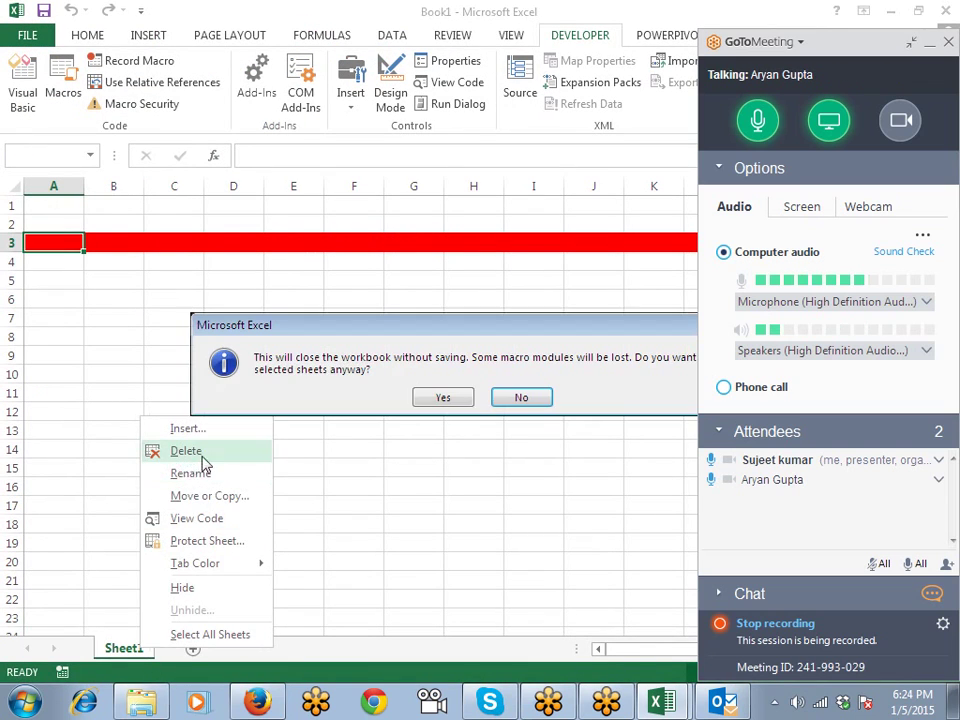
left_click(440, 399)
left_click(489, 408)
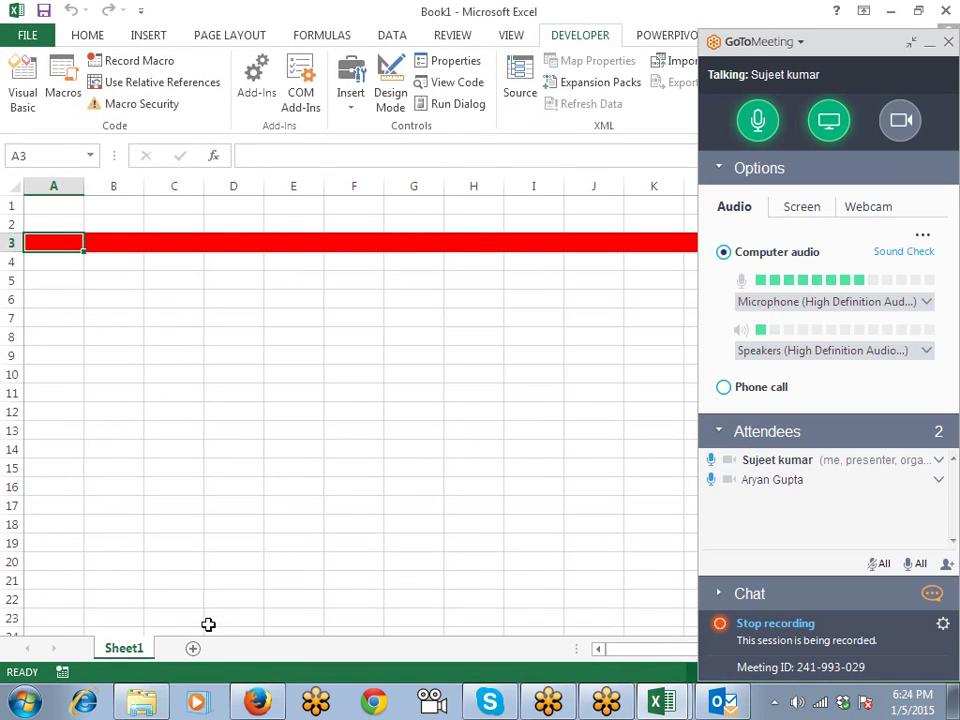
left_click(193, 648)
Delete Sheet1, confirming the permanent deletion
left_click(127, 650)
right_click(127, 648)
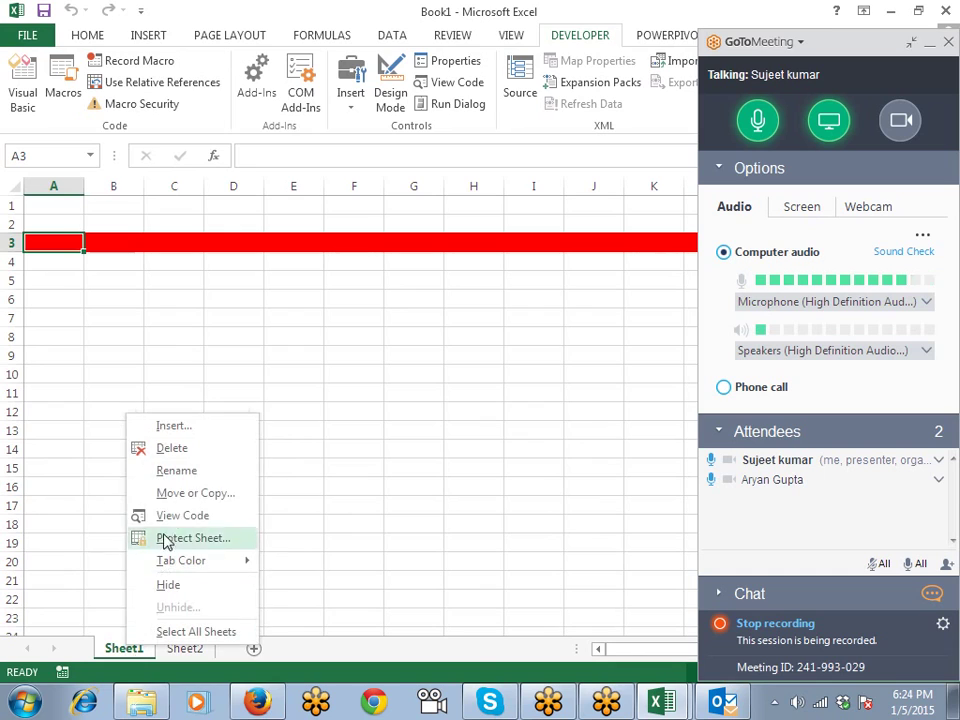
left_click(177, 457)
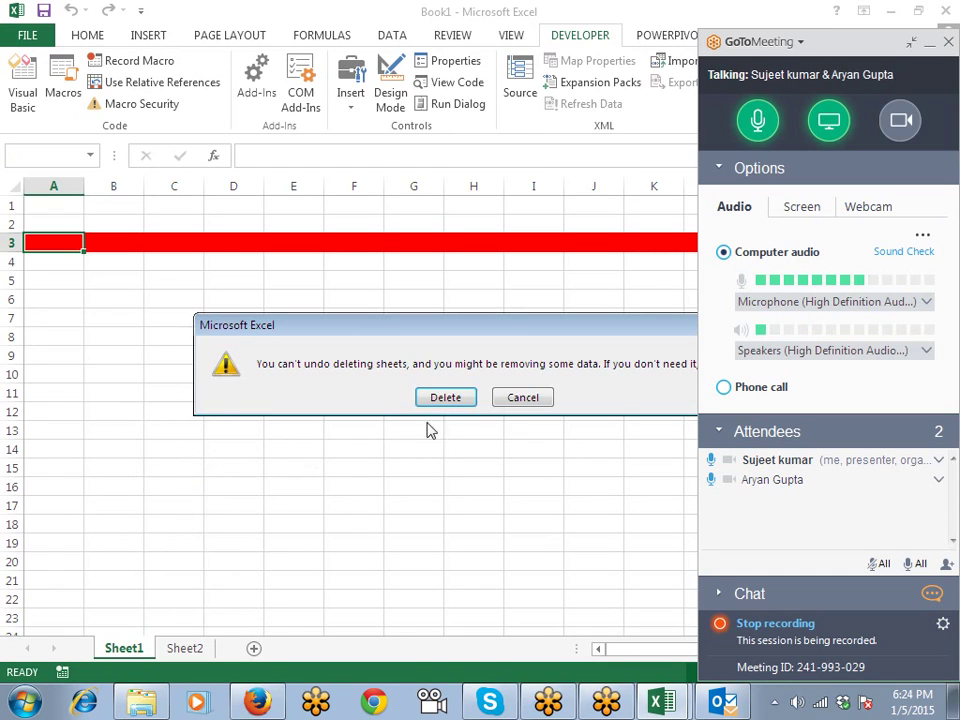
left_click(448, 397)
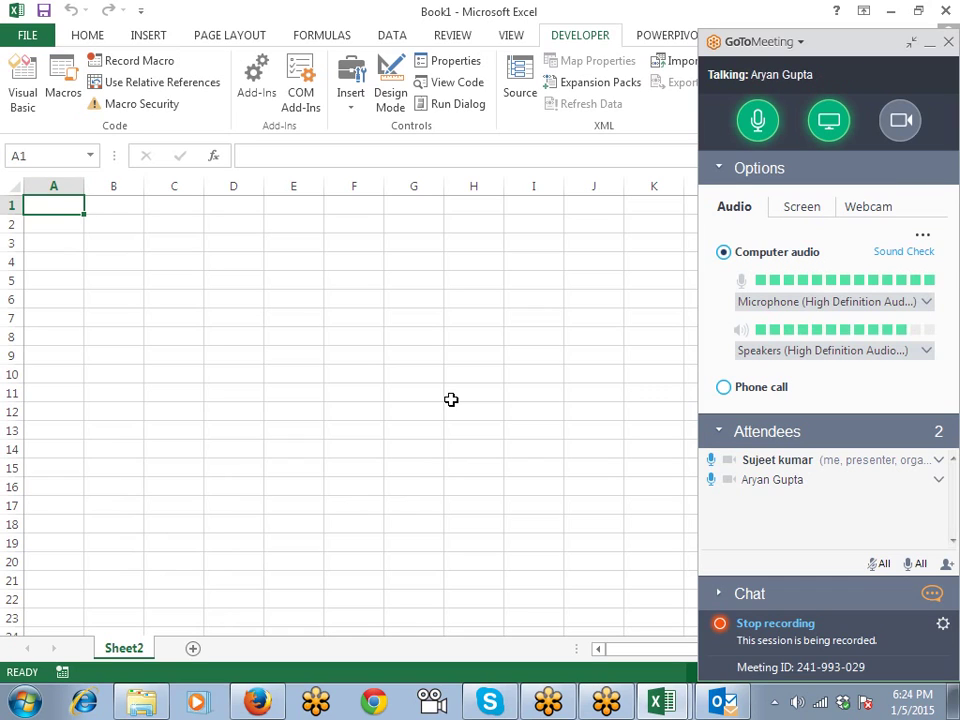
Enter the row labels Month in A1 and Sales in A2
mouse_move(116, 251)
left_mouse_down()
mouse_move(242, 418)
mouse_move(470, 537)
left_mouse_up()
left_click(215, 393)
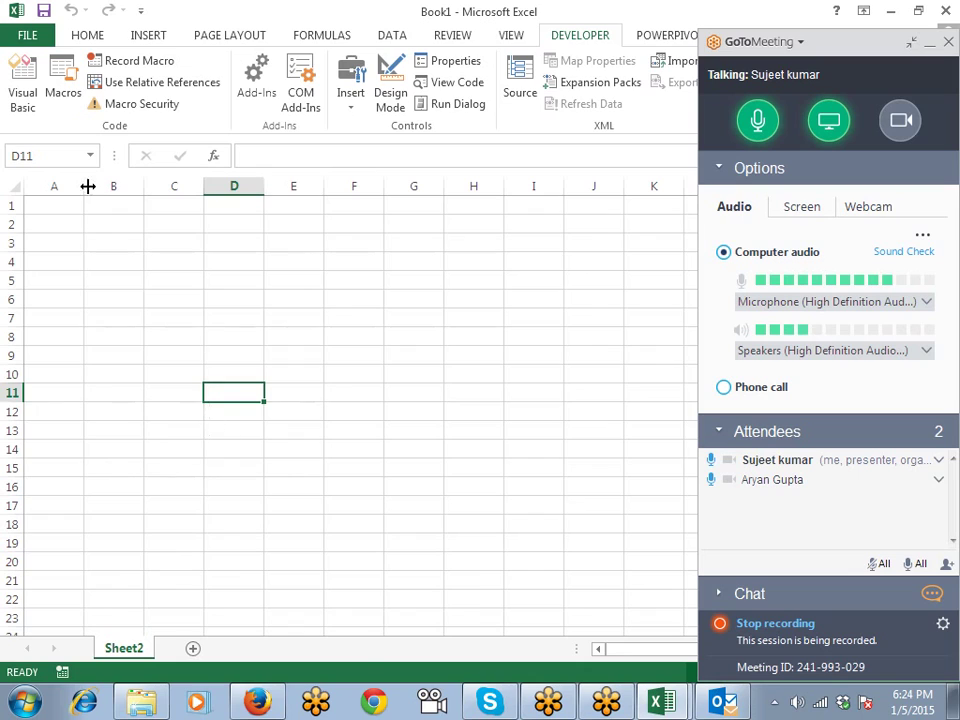
left_click(71, 217)
left_click(75, 207)
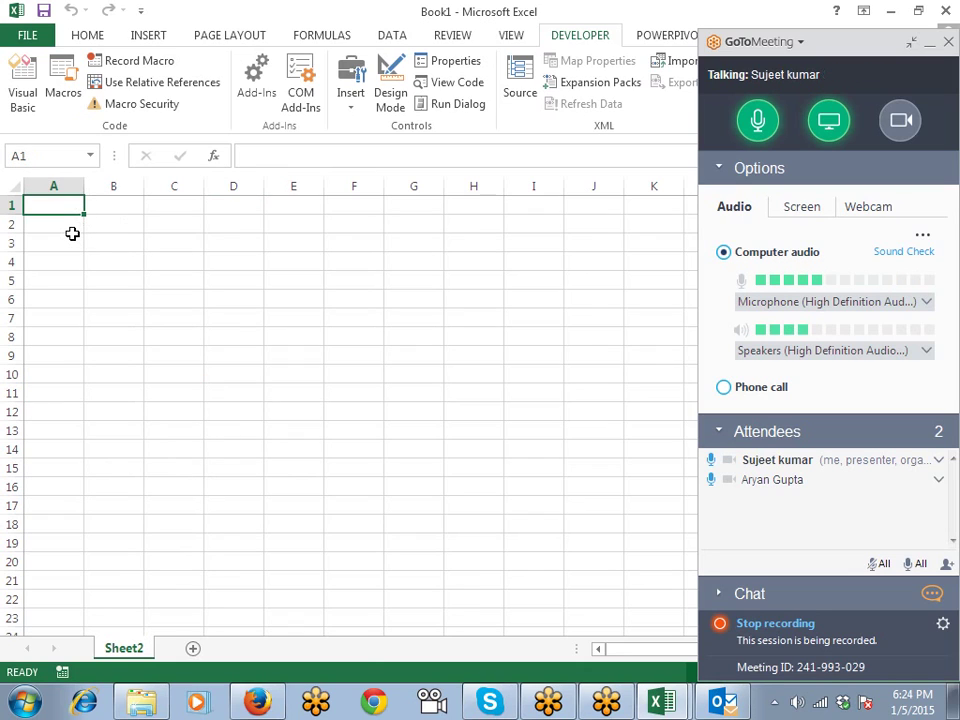
type("B")
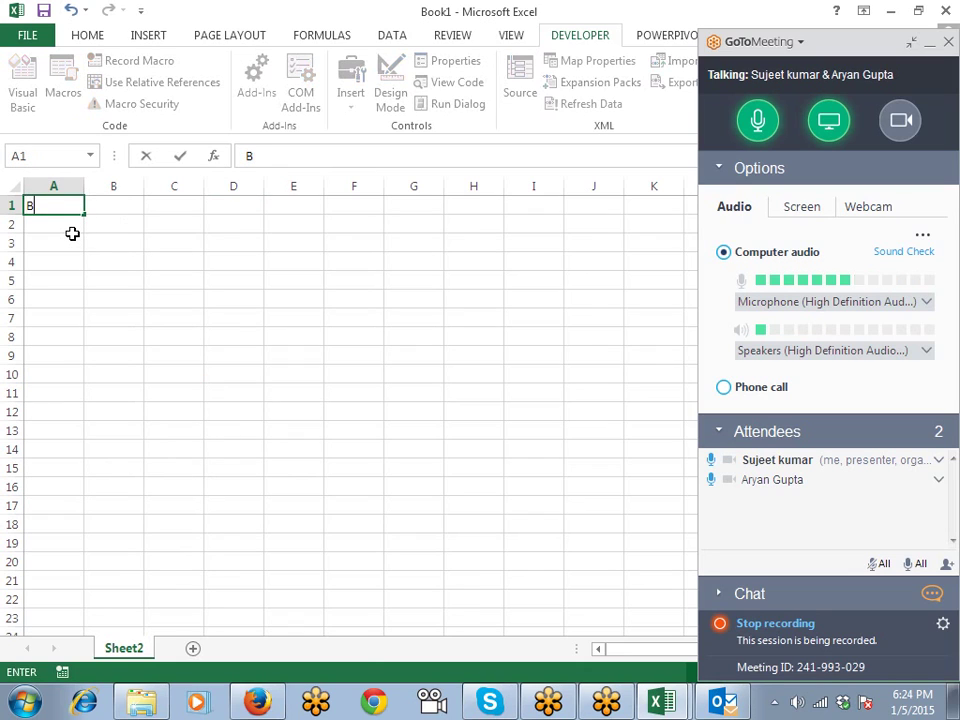
key("BackSpace")
key("BackSpace")
type("M")
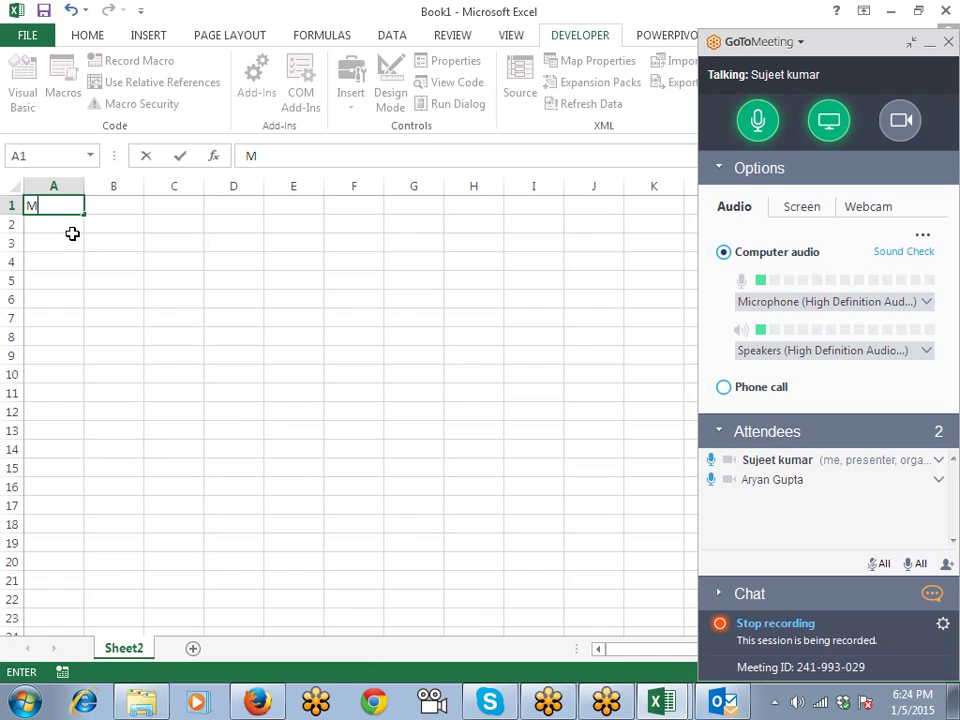
type("onth")
key("Return")
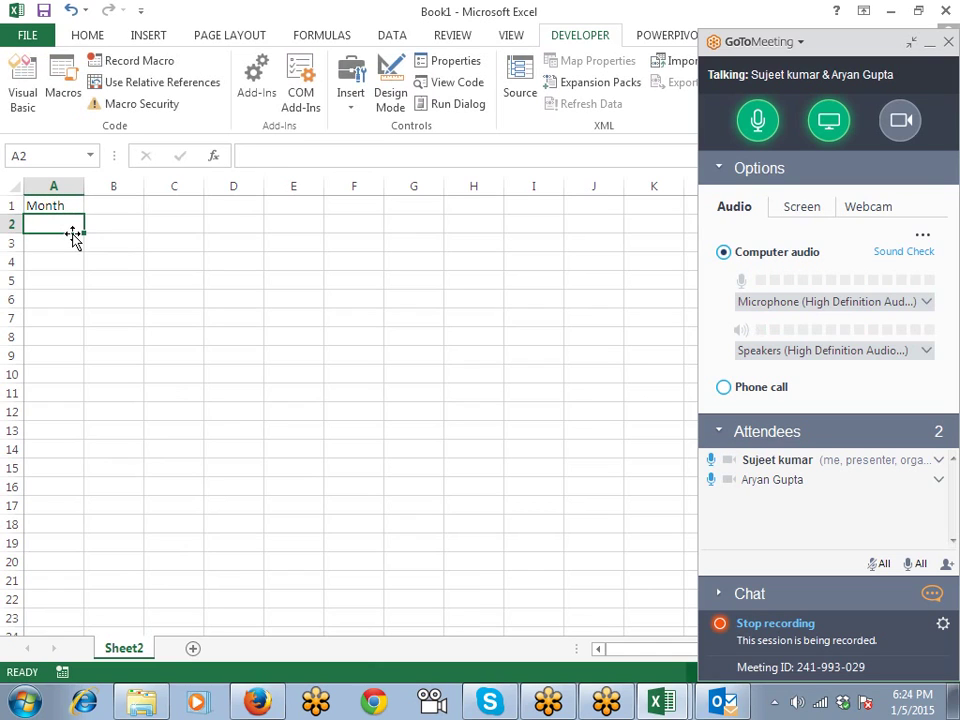
type("Sales")
key("Return")
Enter Jan in B1 and fill Feb through Jun across C1:G1
key("Up")
key("Up")
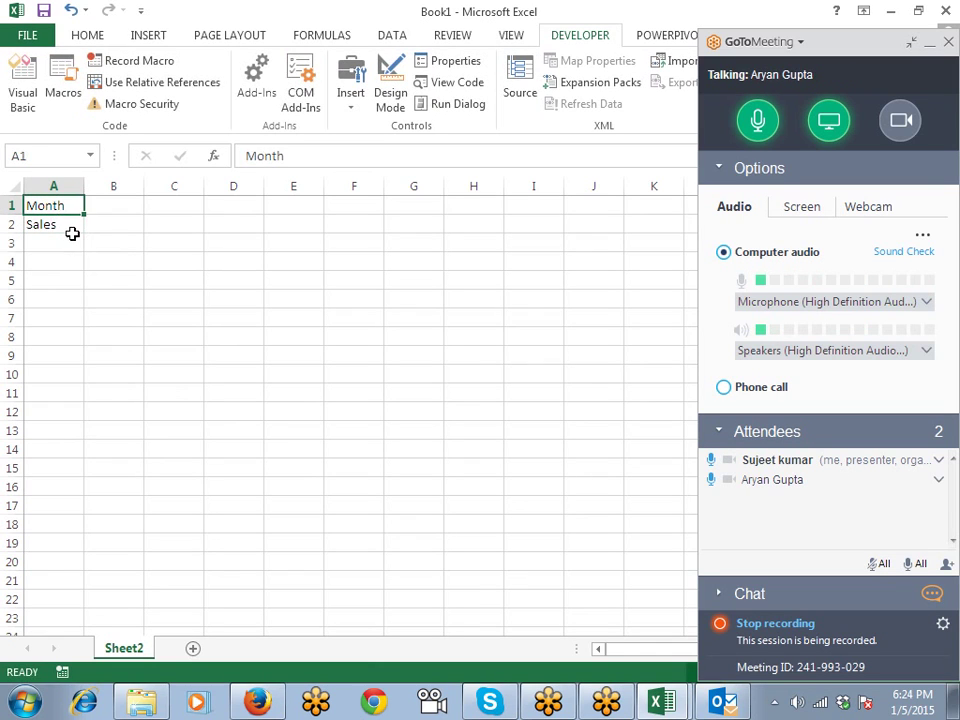
key("Right")
type("Ja")
left_click(113, 261)
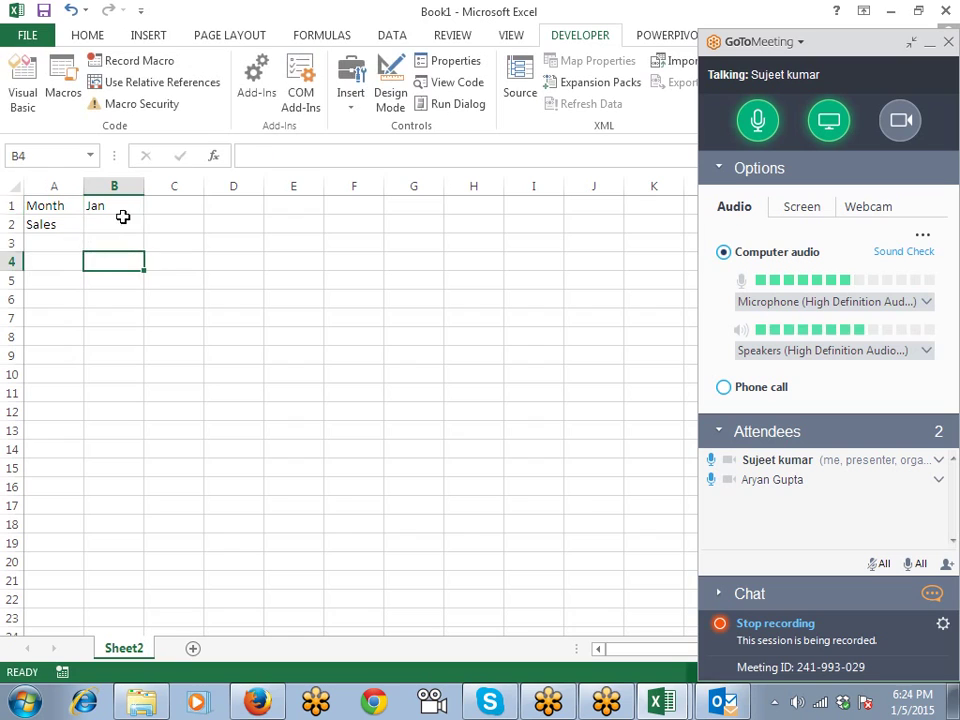
left_click(113, 205)
left_click_drag(143, 214, 460, 232)
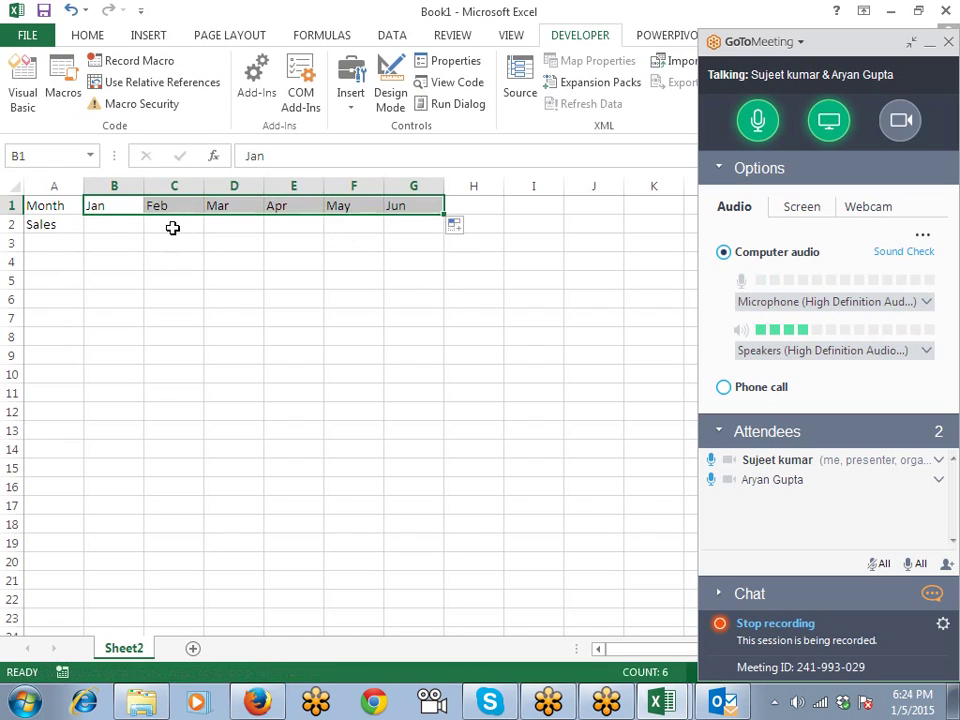
Fill =RANDBETWEEN(10,90) across B2:G2 and select the A1:G2 table
left_click(111, 223)
type("=ra")
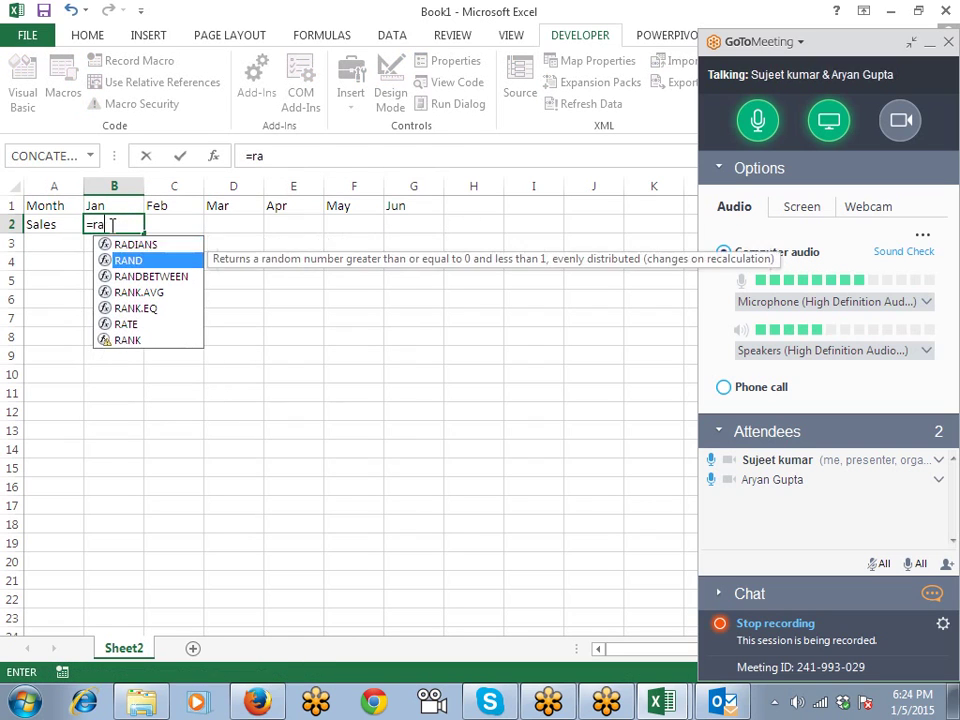
key("Down")
key("Tab")
type("10,90")
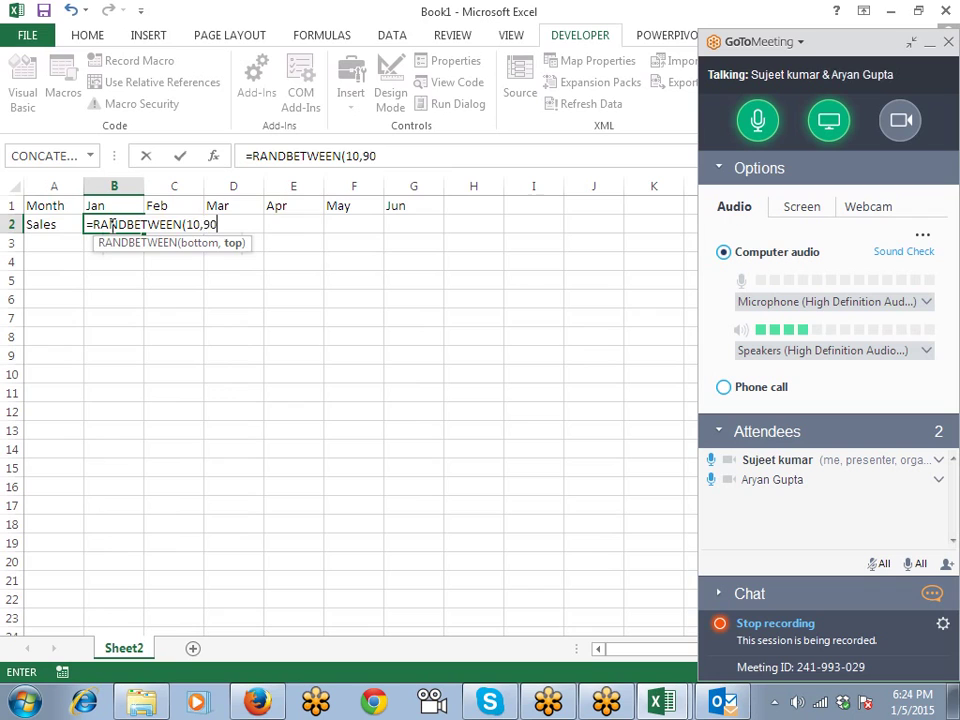
key("ctrl+Return")
key("shift+Right")
key("shift+Right")
key("shift+Right")
key("shift+Right")
key("shift+Right")
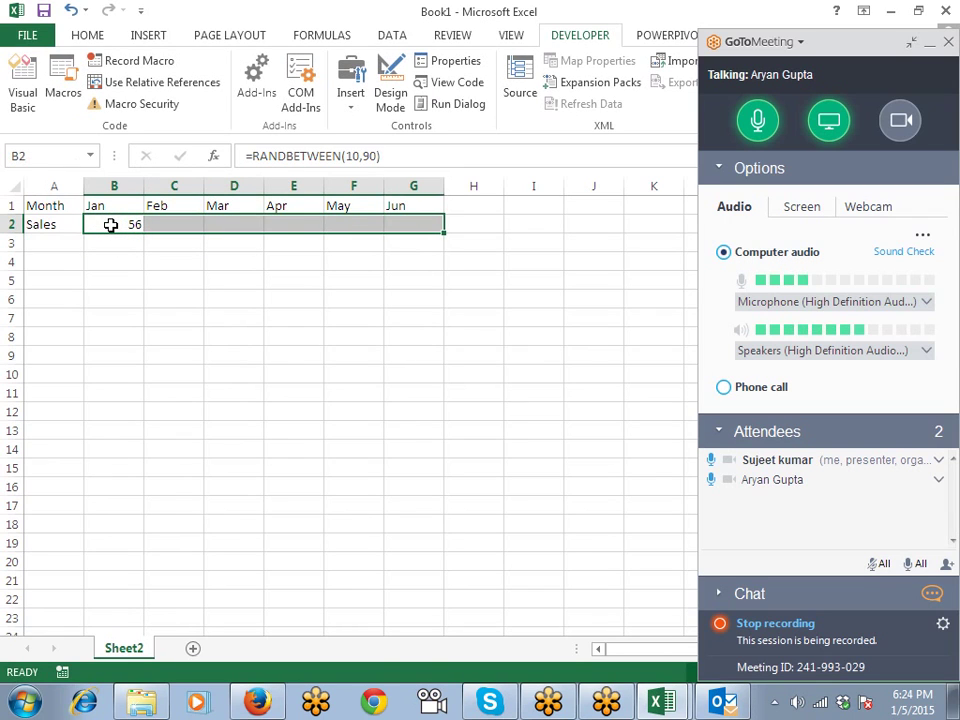
key("ctrl+r")
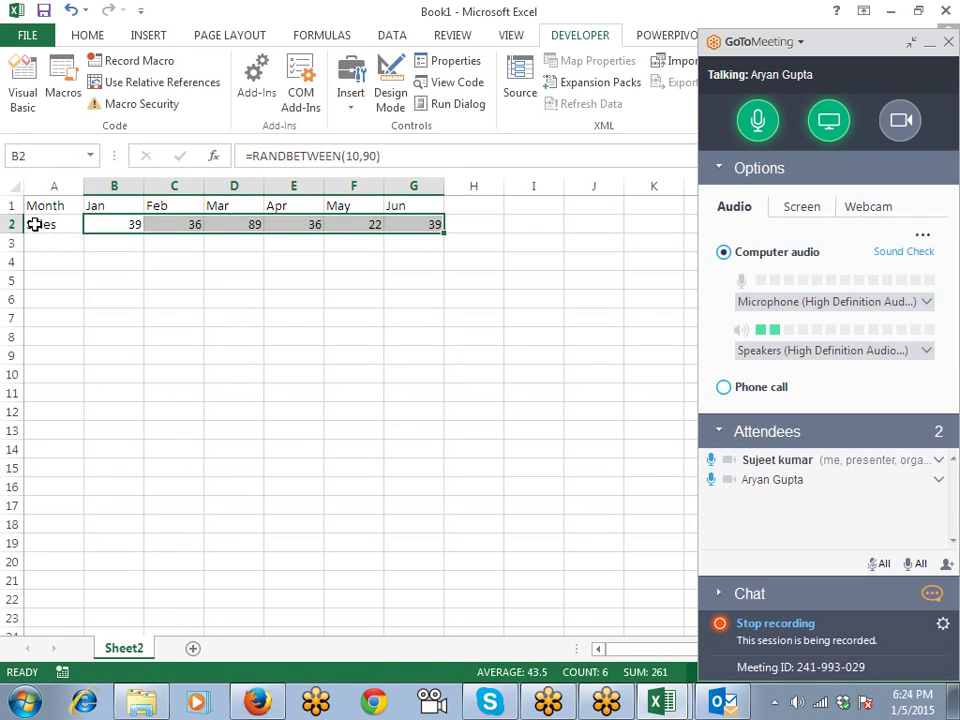
left_click_drag(40, 206, 398, 220)
Insert a clustered column chart of the Jan–Jun Sales and move it below the table
left_click(150, 37)
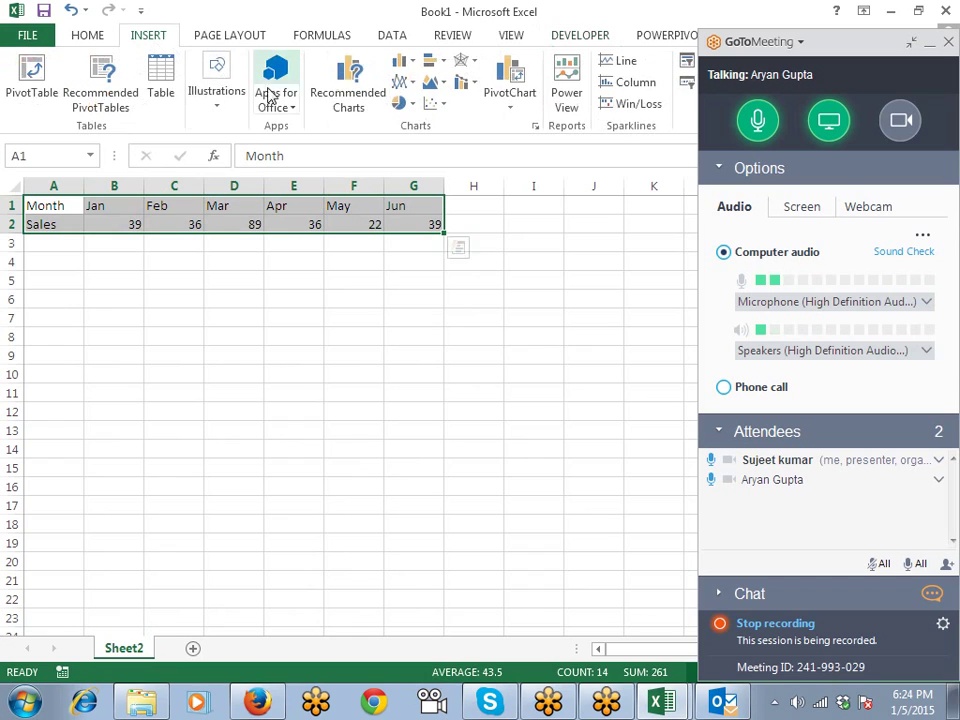
left_click(402, 62)
left_click(411, 123)
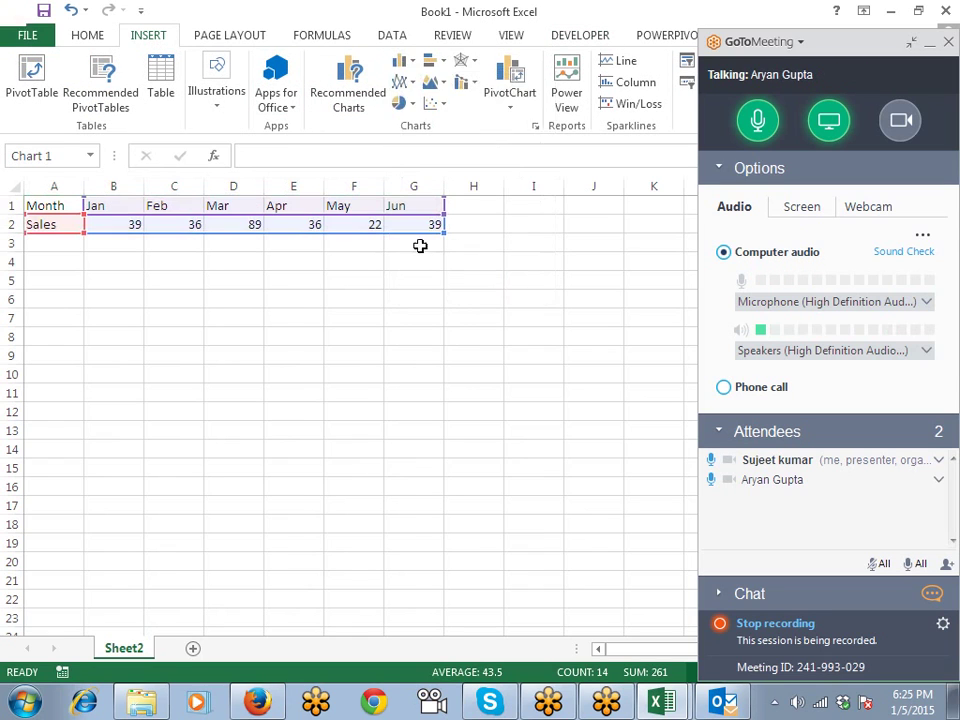
left_click_drag(364, 317, 116, 272)
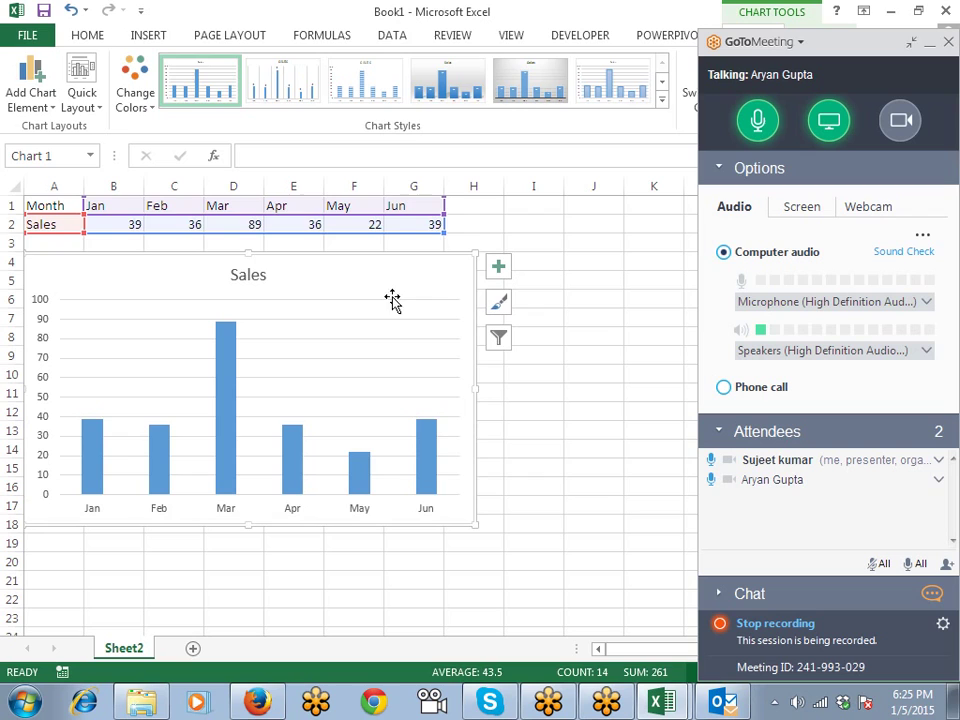
left_click(495, 224)
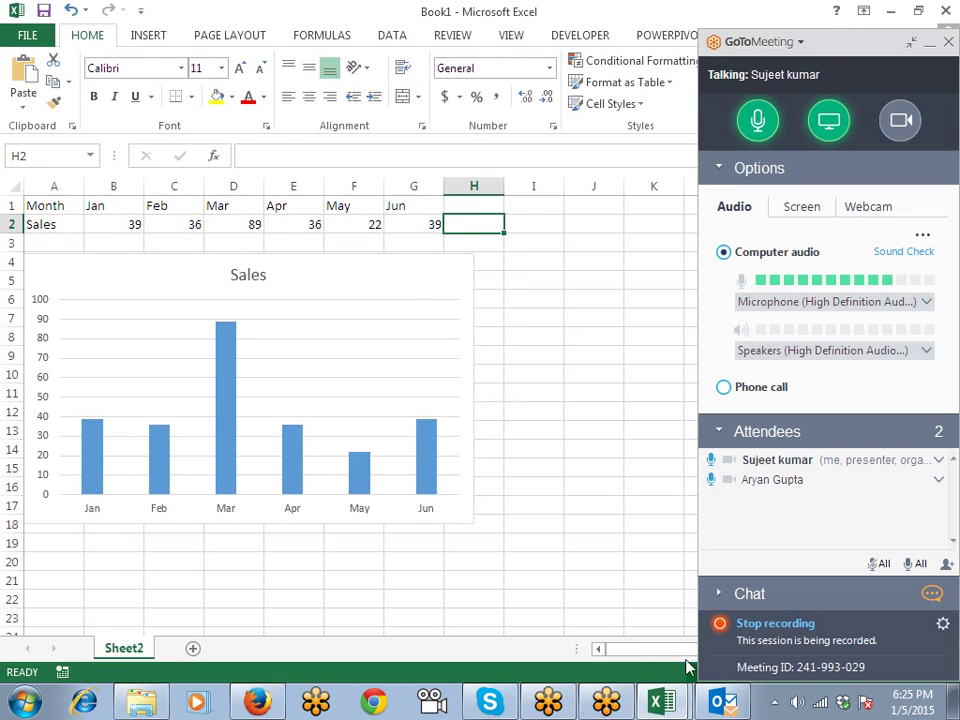
In Outlook, draft a new message to the user's own address with subject 'Report'
key("alt+Tab")
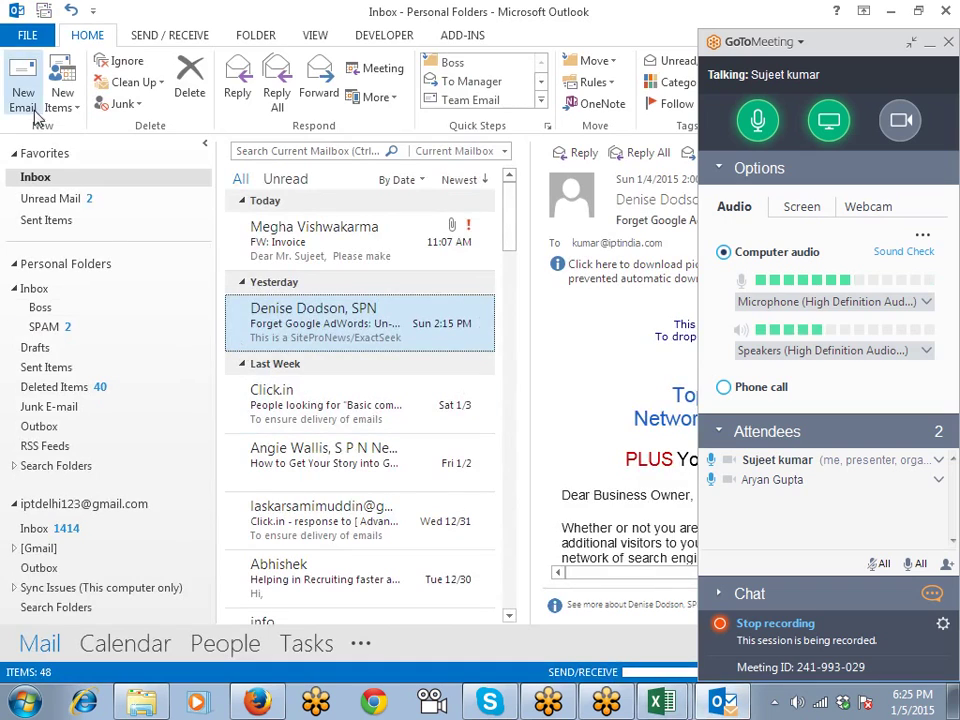
key("ctrl+n")
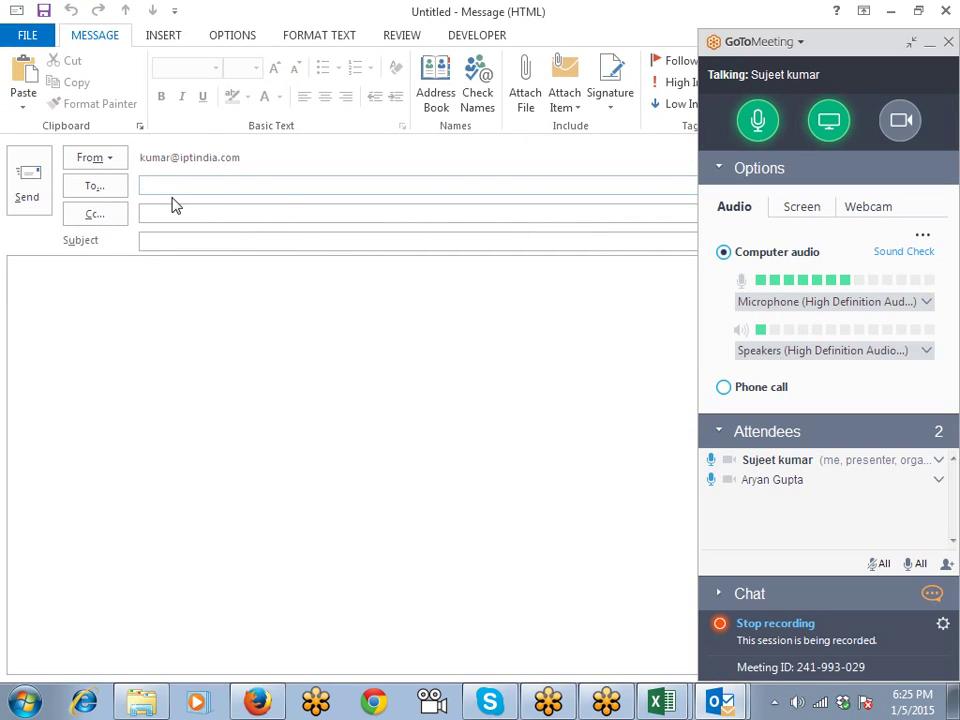
type("kum")
left_click(171, 201)
key("Tab")
type("Repo")
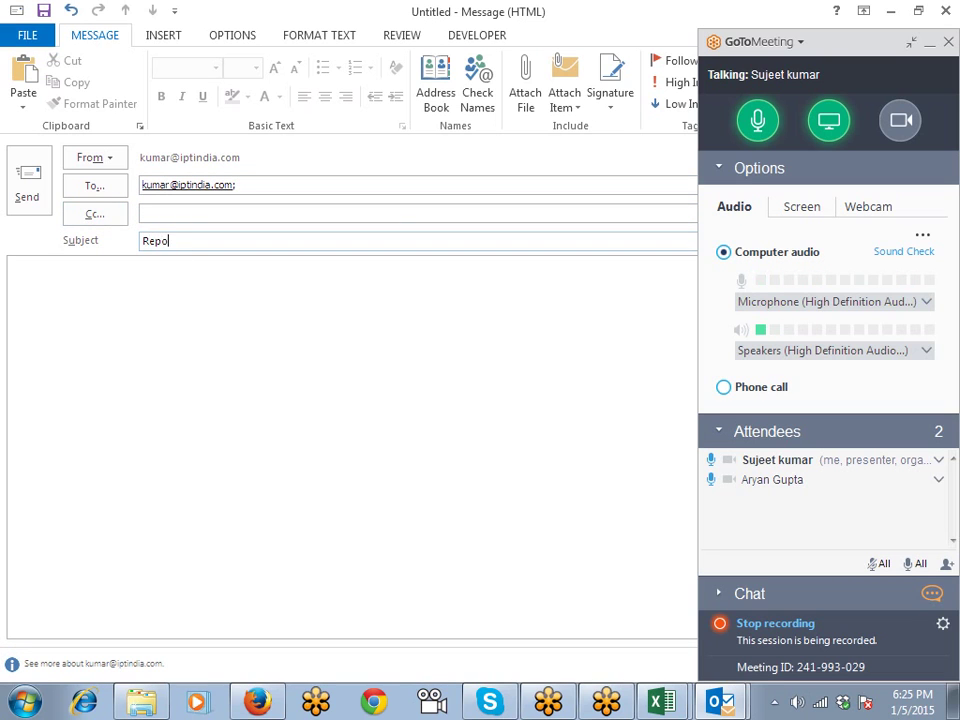
type("rt")
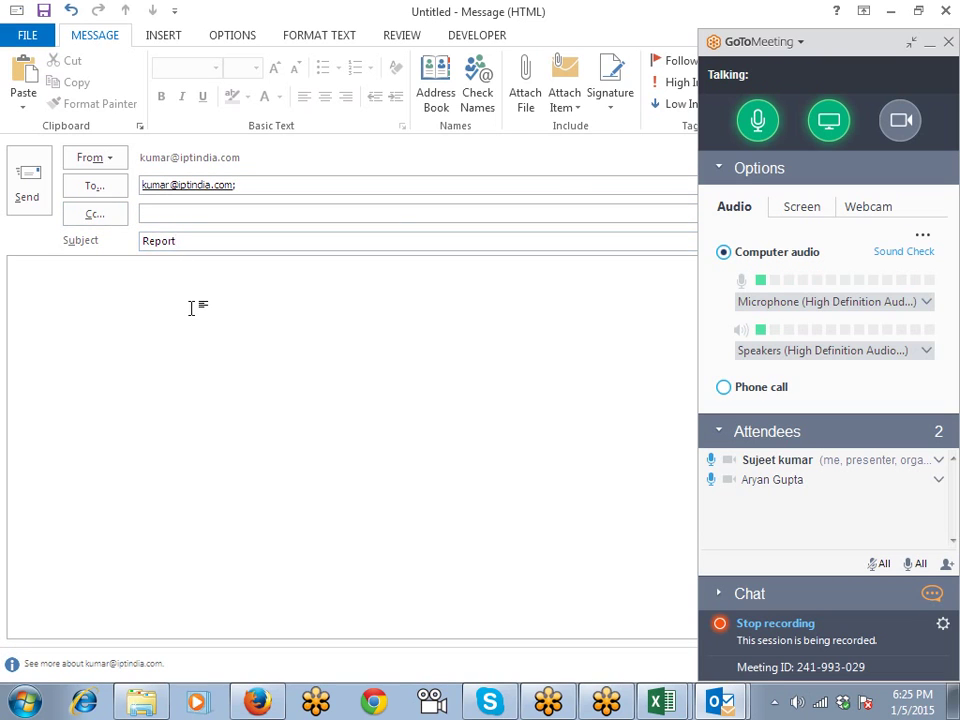
key("alt+s")
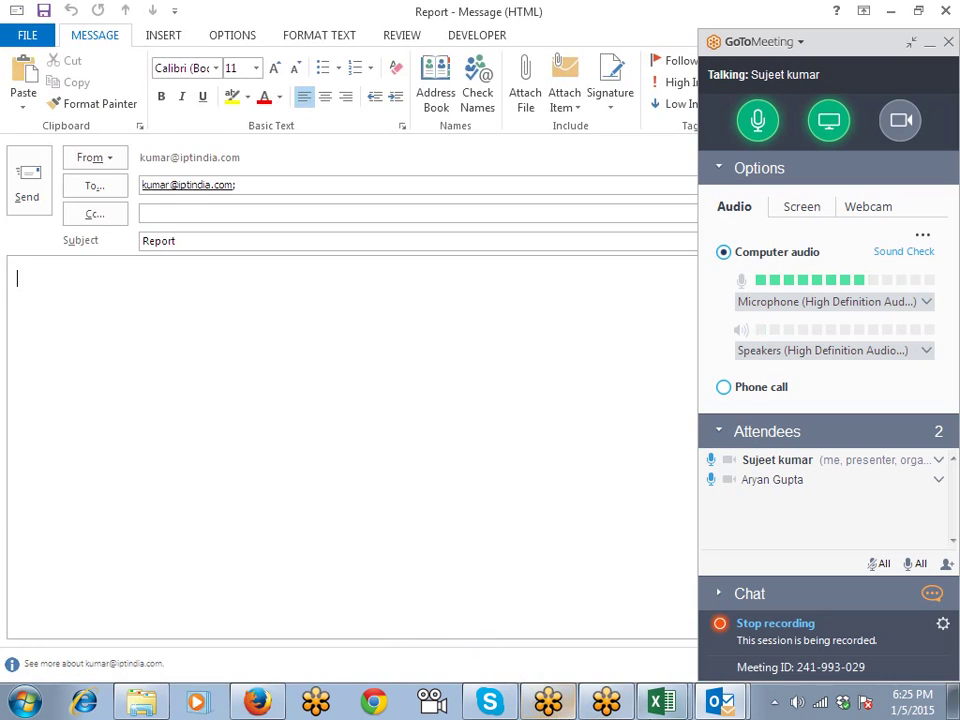
left_click(570, 628)
Copy A1:H19 with the Sales table and chart, paste it into the Report e-mail, and send it
left_click(495, 564)
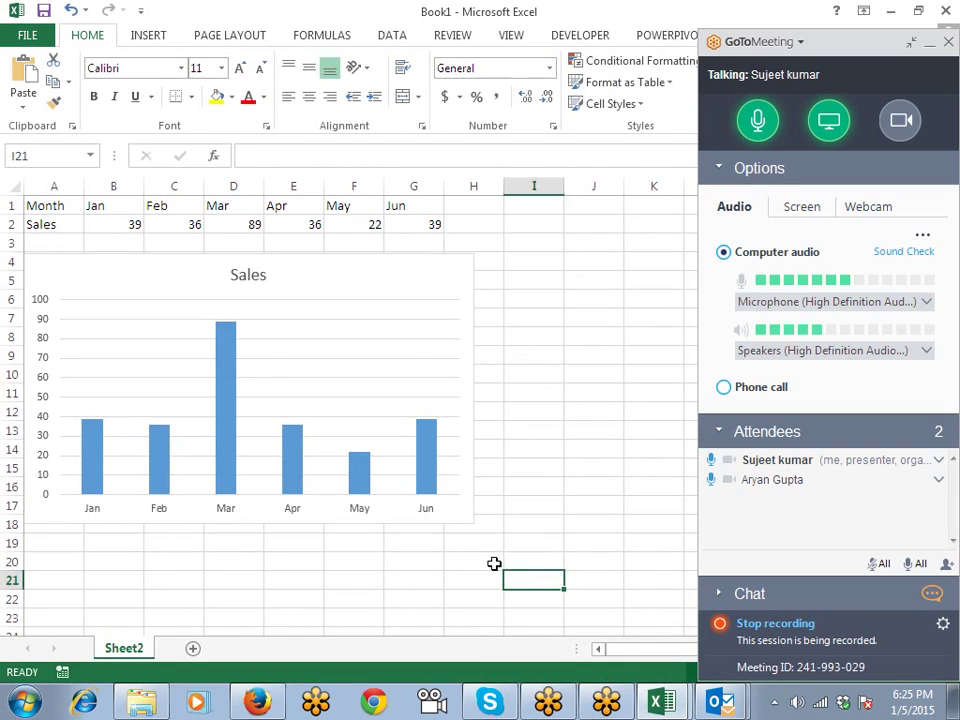
mouse_move(489, 549)
left_mouse_down()
mouse_move(179, 400)
mouse_move(21, 189)
left_mouse_up()
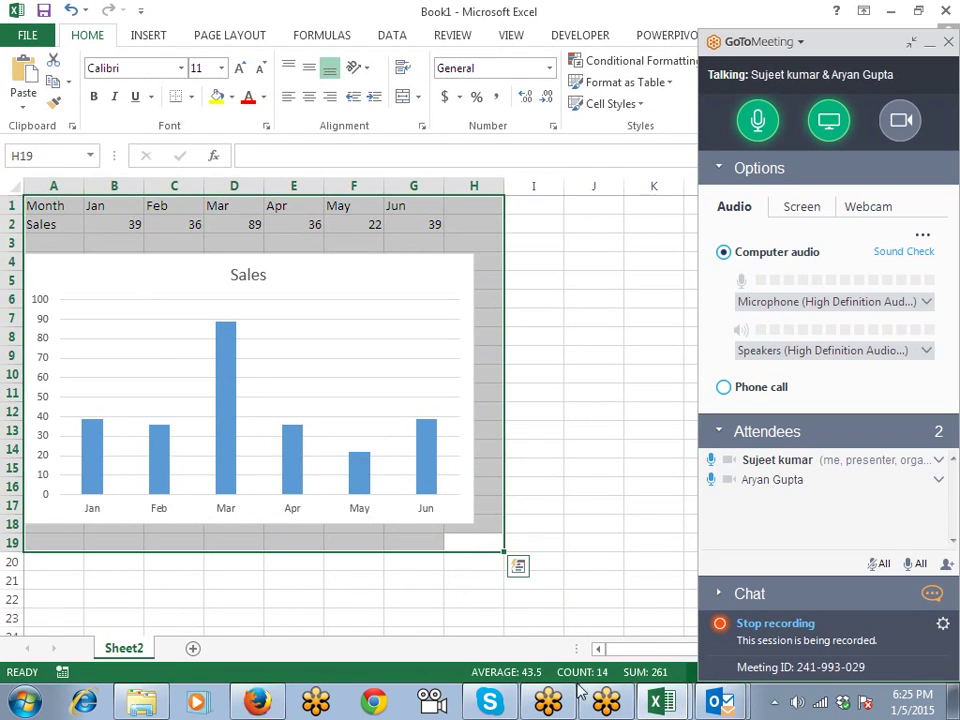
key("ctrl+v")
key("Return")
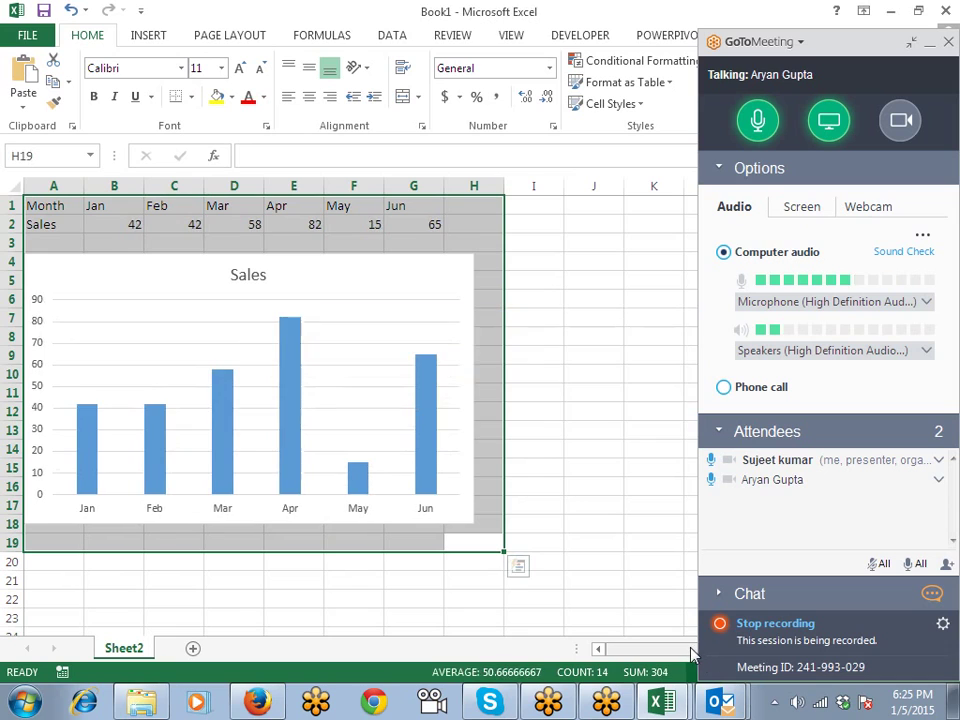
key("ctrl+c")
key("alt+Tab")
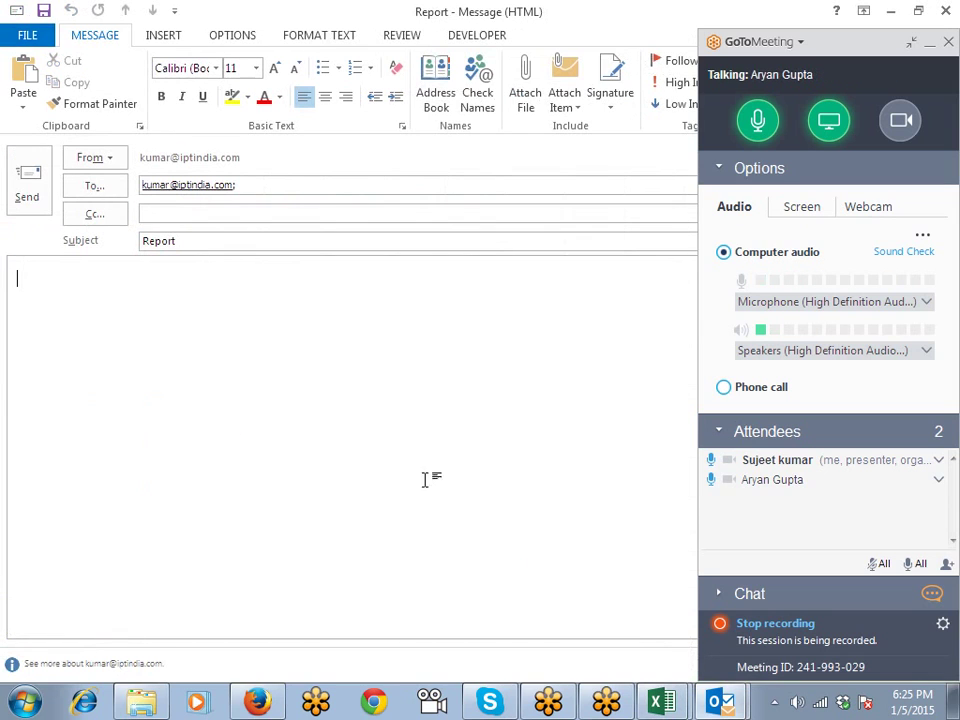
key("ctrl+v")
left_click(26, 165)
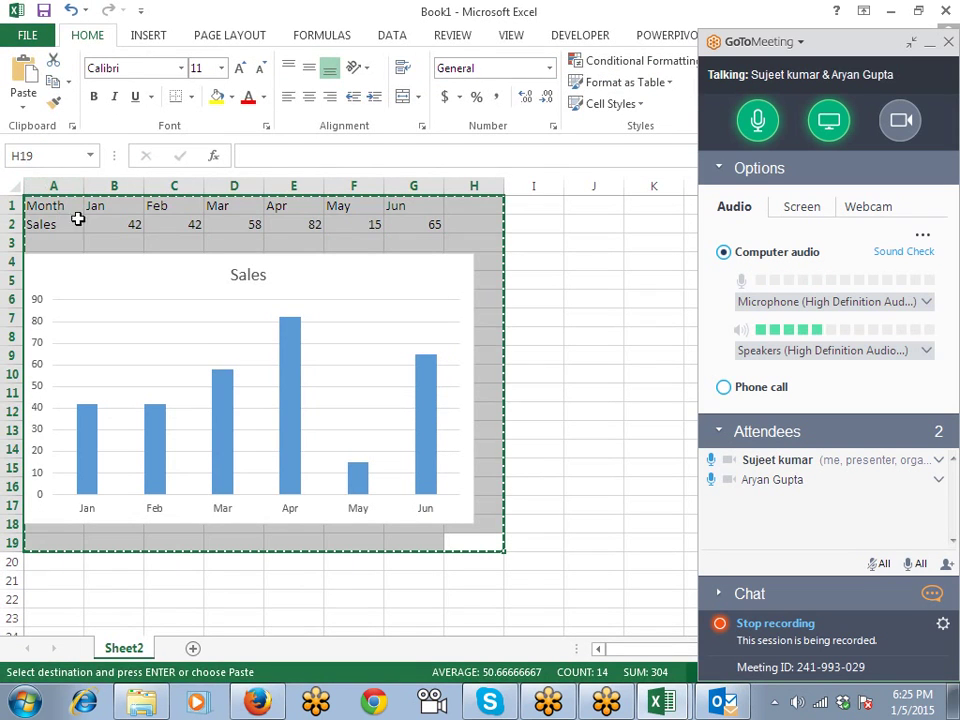
Apply All Borders to the A1:G2 Month/Sales table
mouse_move(71, 208)
left_mouse_down()
mouse_move(448, 230)
mouse_move(430, 226)
left_mouse_up()
left_click(191, 96)
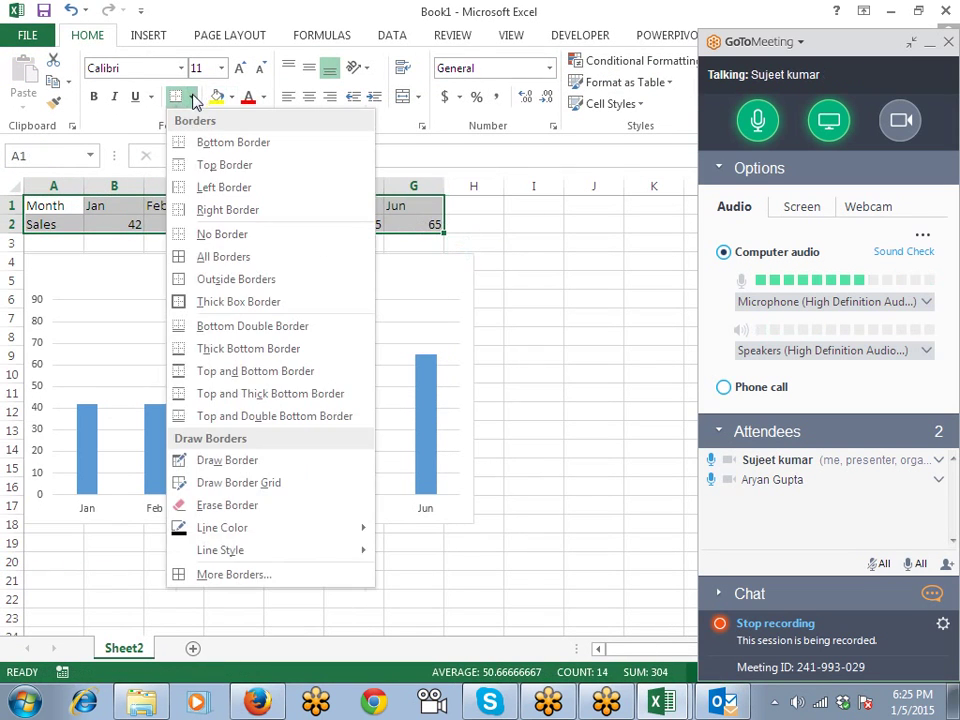
left_click(192, 257)
left_click(525, 278)
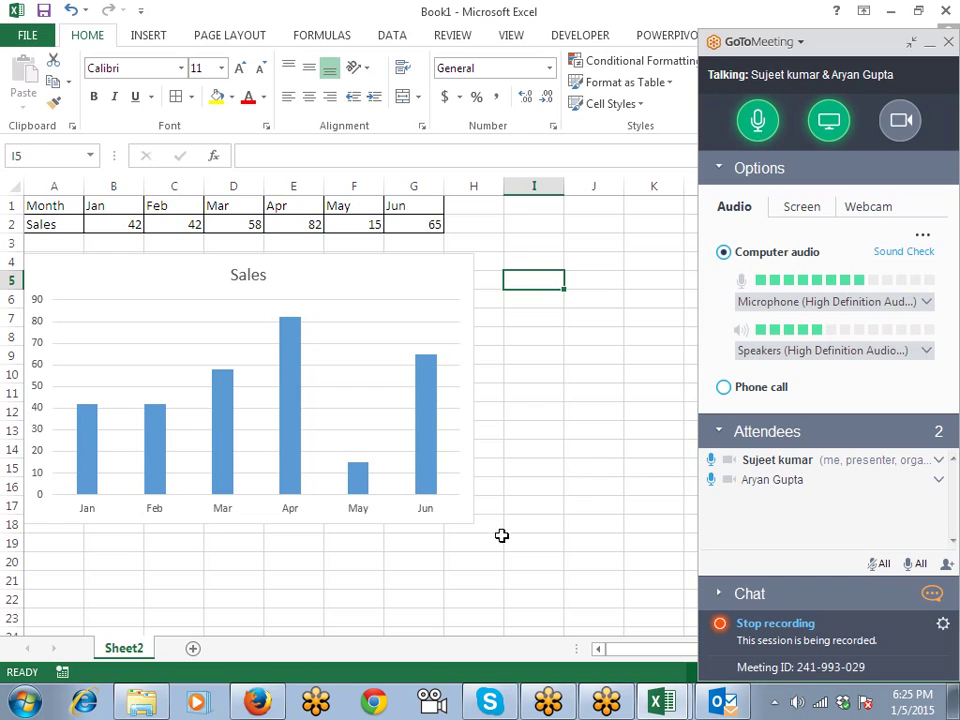
left_click_drag(501, 536, 38, 201)
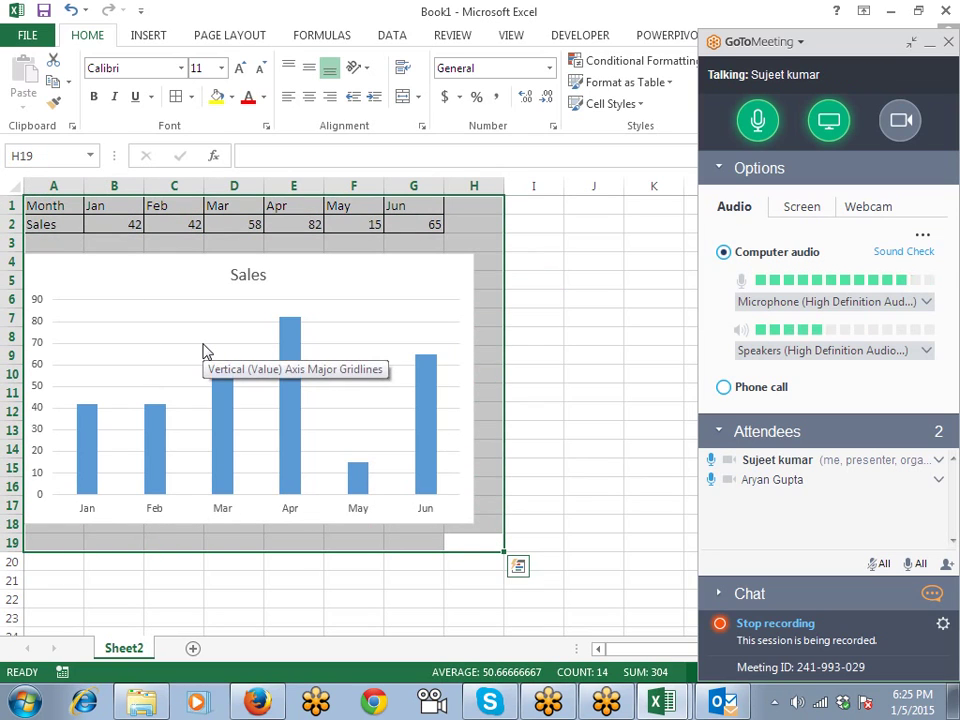
Start a new send_Mail procedure below the existing rr macro in Module1
left_click(581, 35)
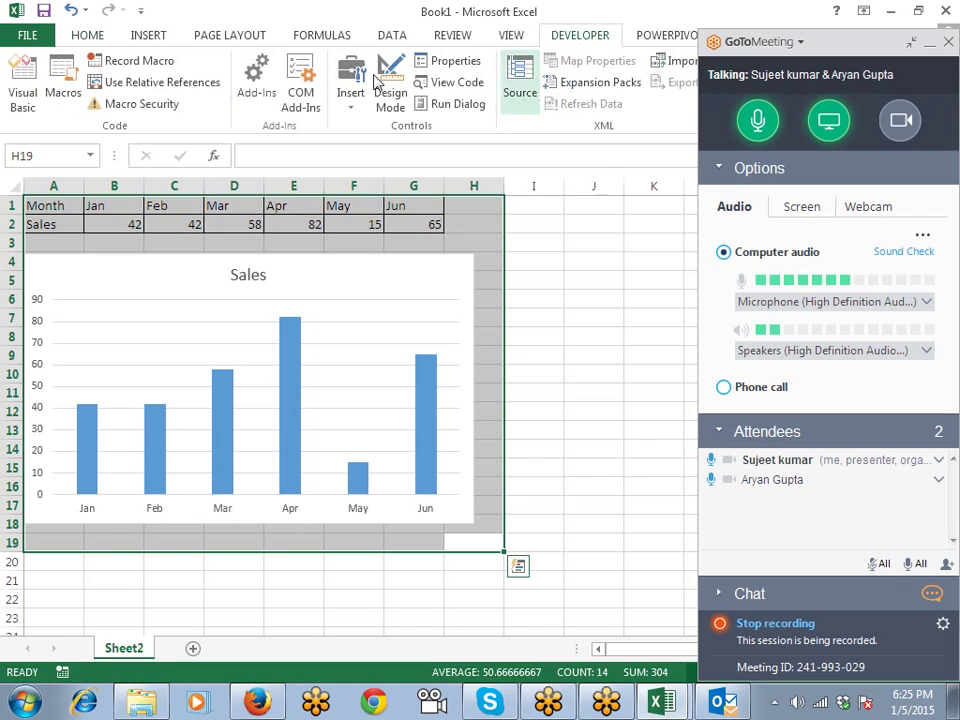
left_click(22, 82)
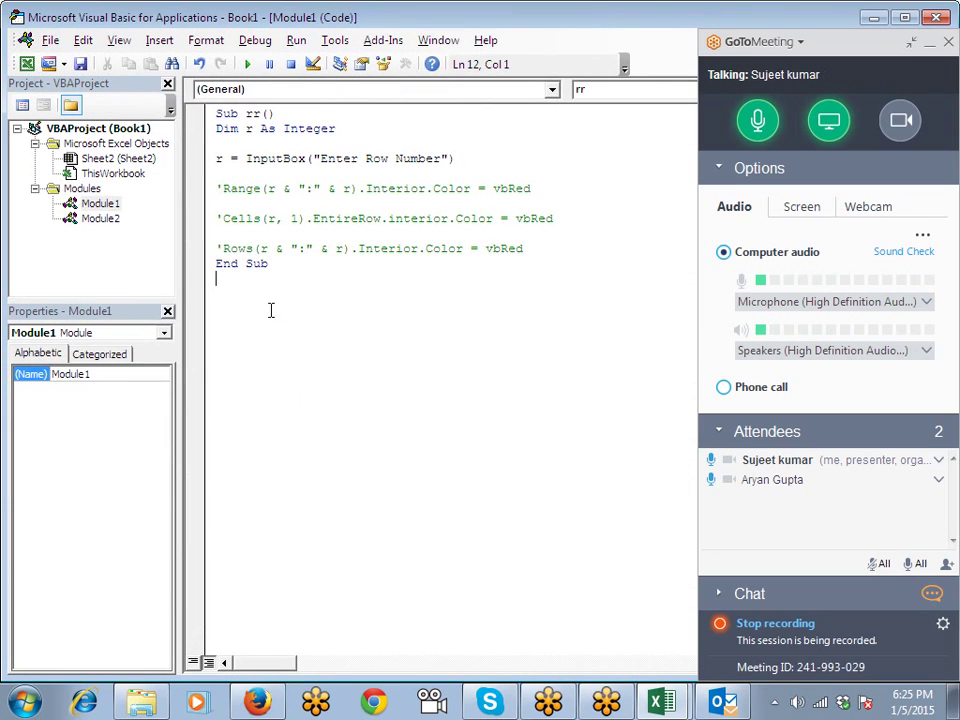
left_click_drag(215, 283, 216, 113)
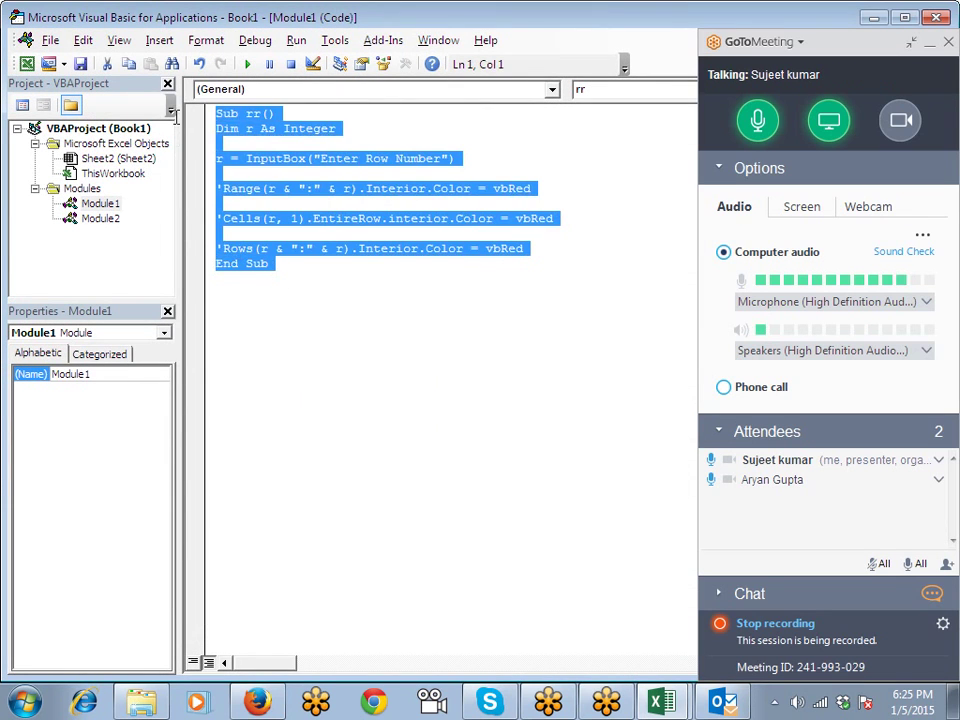
left_click(256, 345)
type("su")
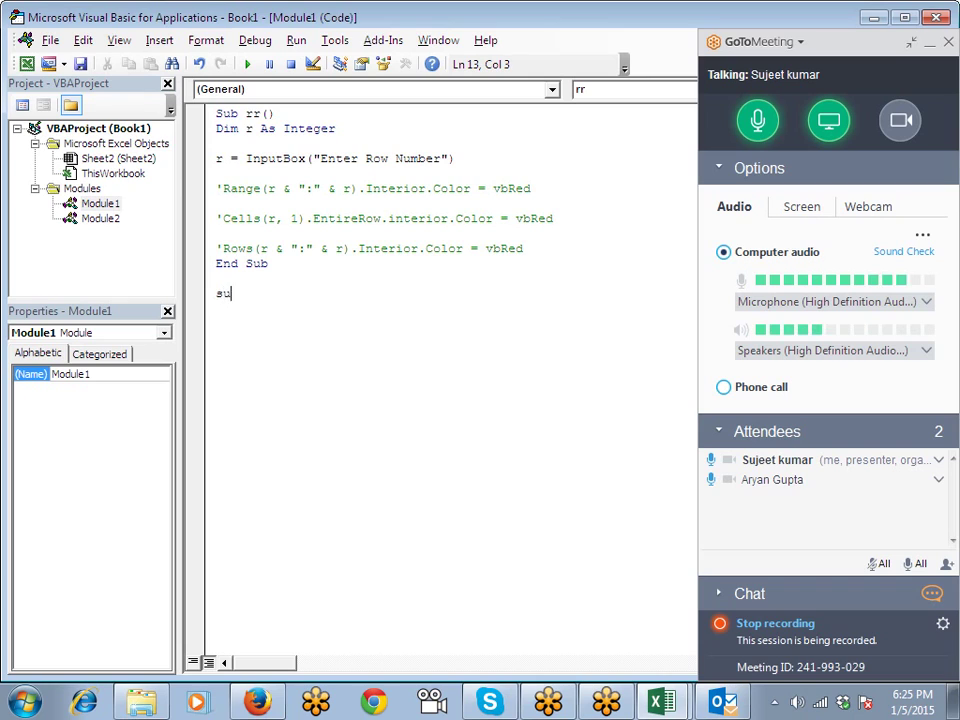
type("b sen")
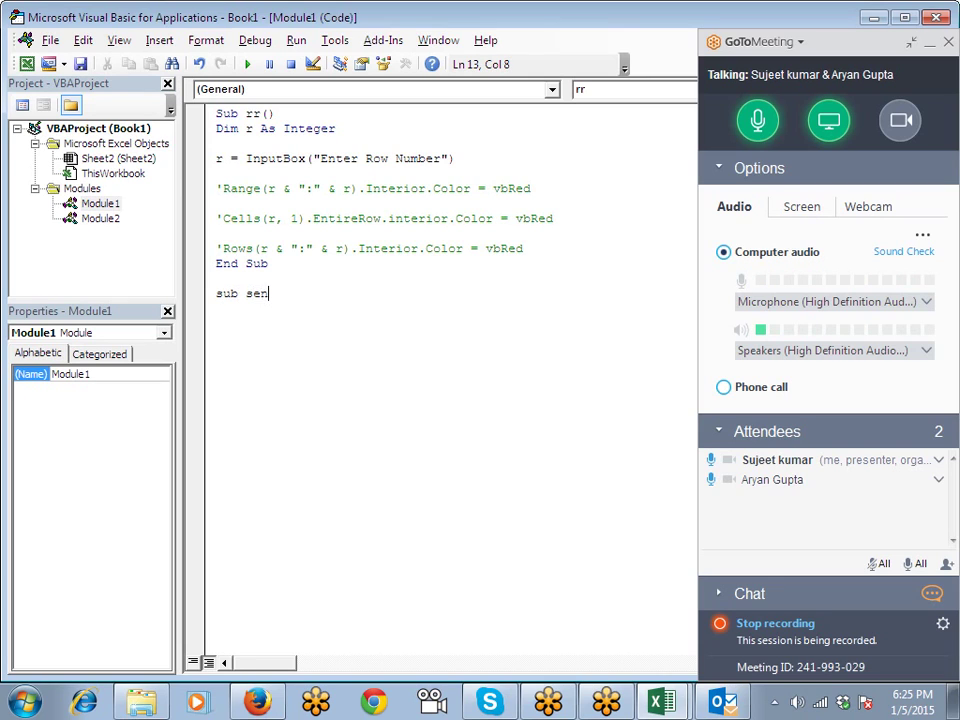
type("d_Mai")
type("l()")
key("Return")
key("Return")
key("Return")
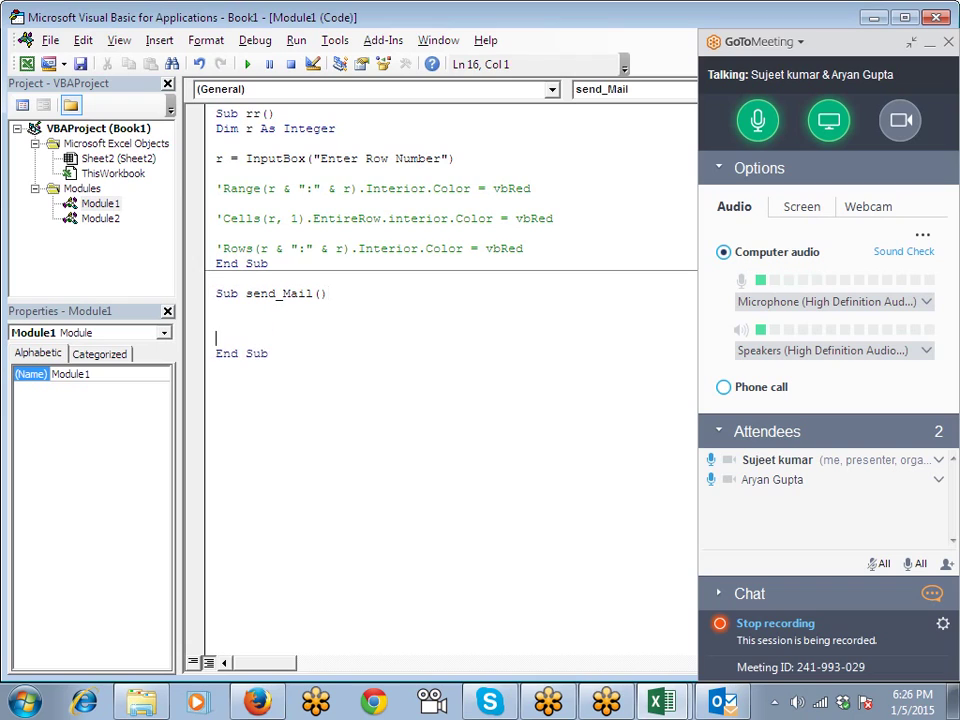
Inside send_Mail, declare sr As Range and set sr = Selection
left_click(216, 322)
key("Return")
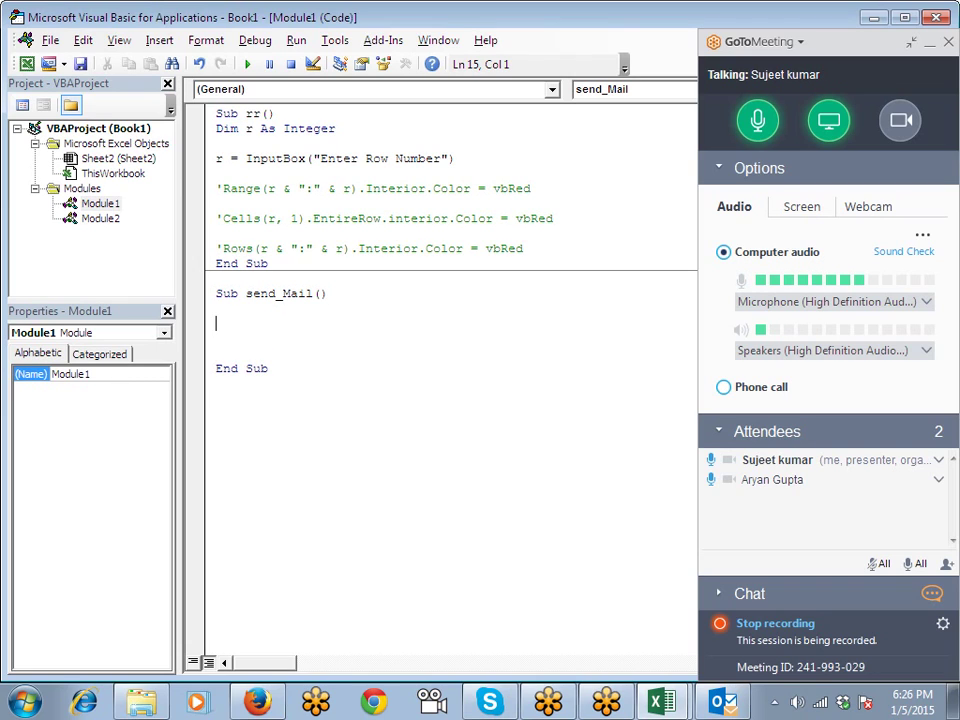
key("Return")
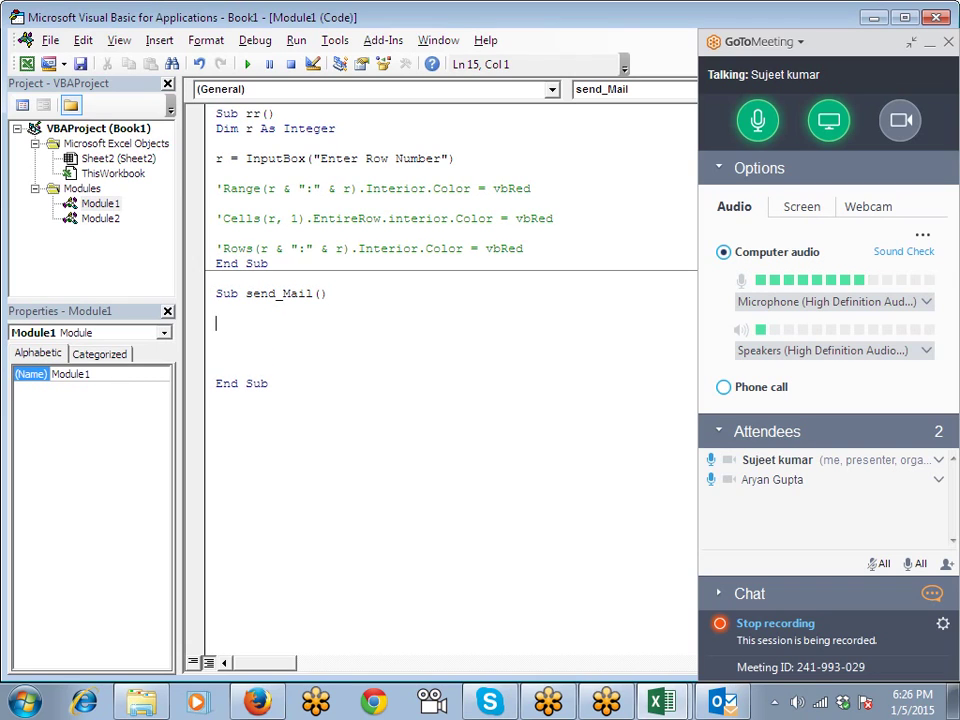
type("dim ")
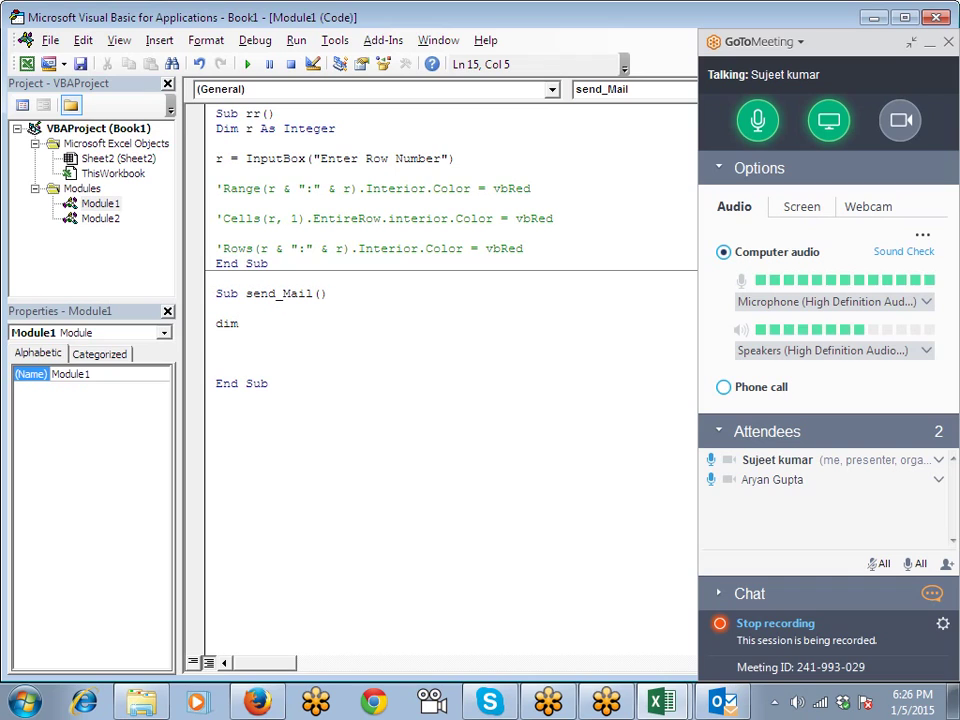
type("se")
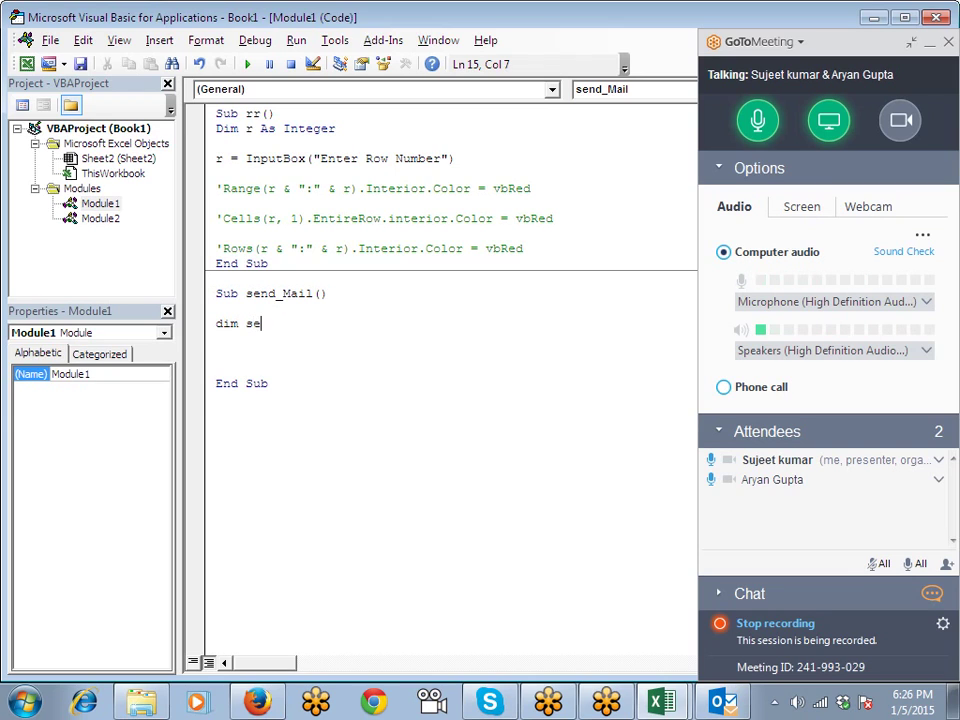
type("nd")
key("BackSpace")
key("BackSpace")
key("BackSpace")
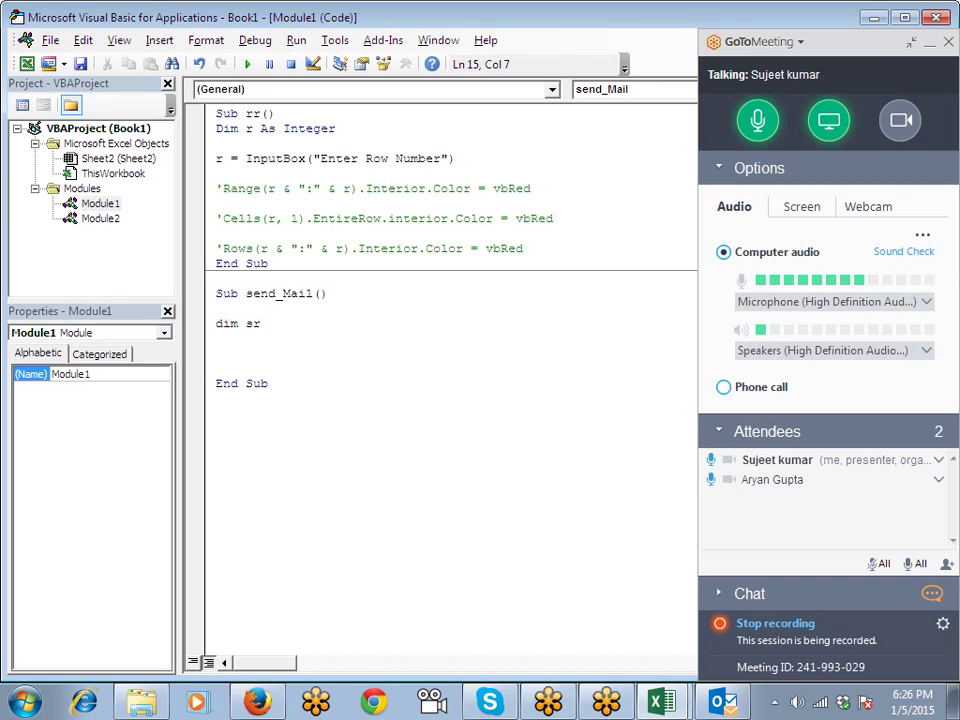
type("ra")
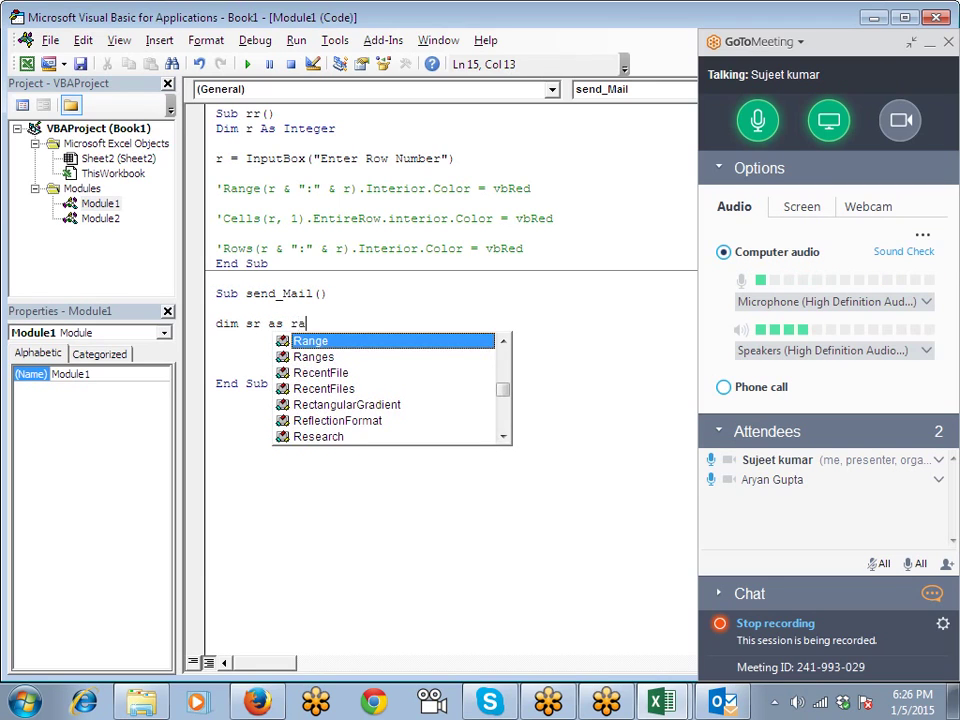
key("Tab")
key("Return")
key("Return")
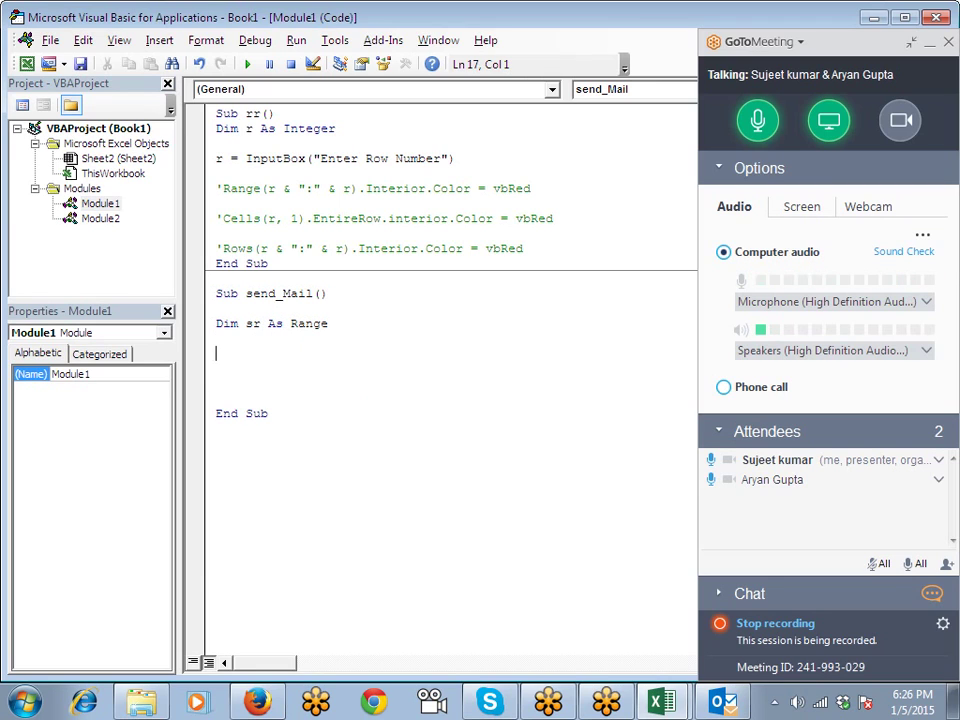
type("t sr")
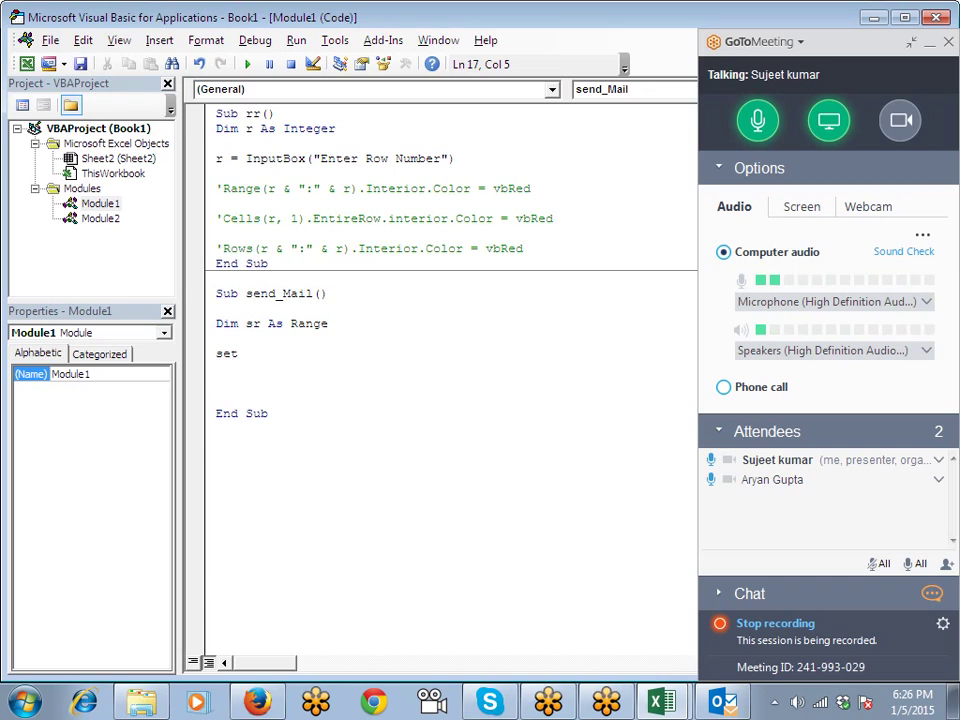
type("=")
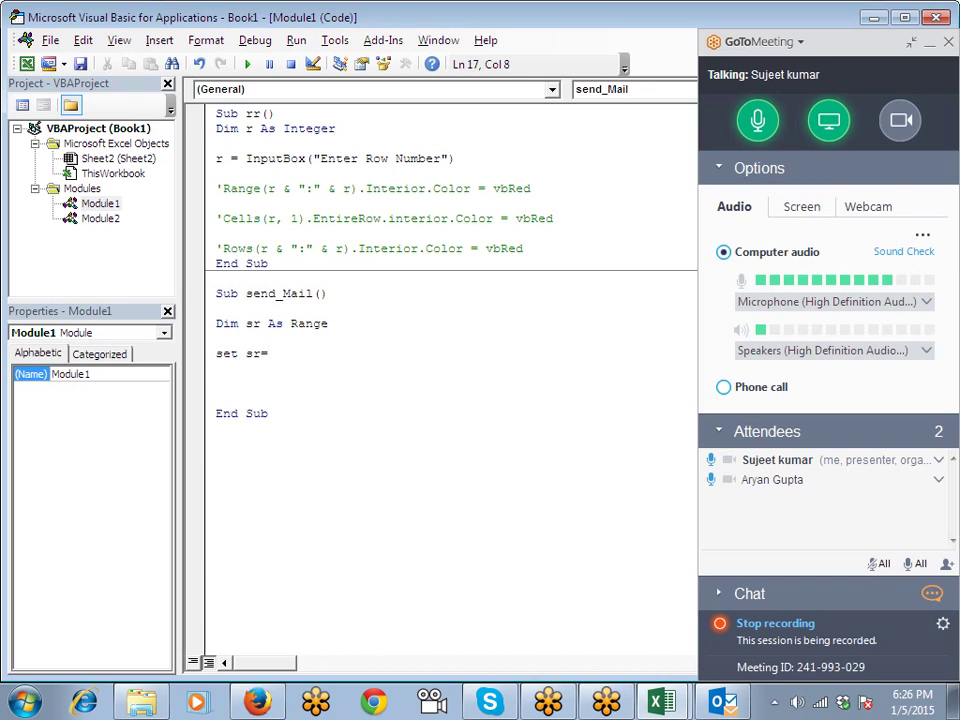
type("select")
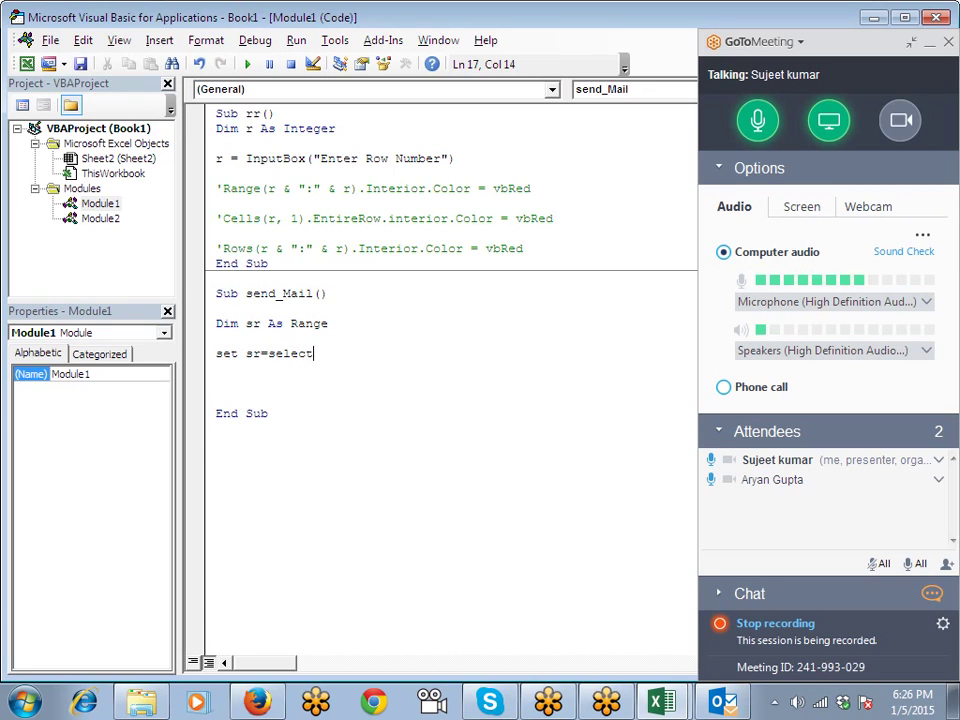
type("ion")
key("Return")
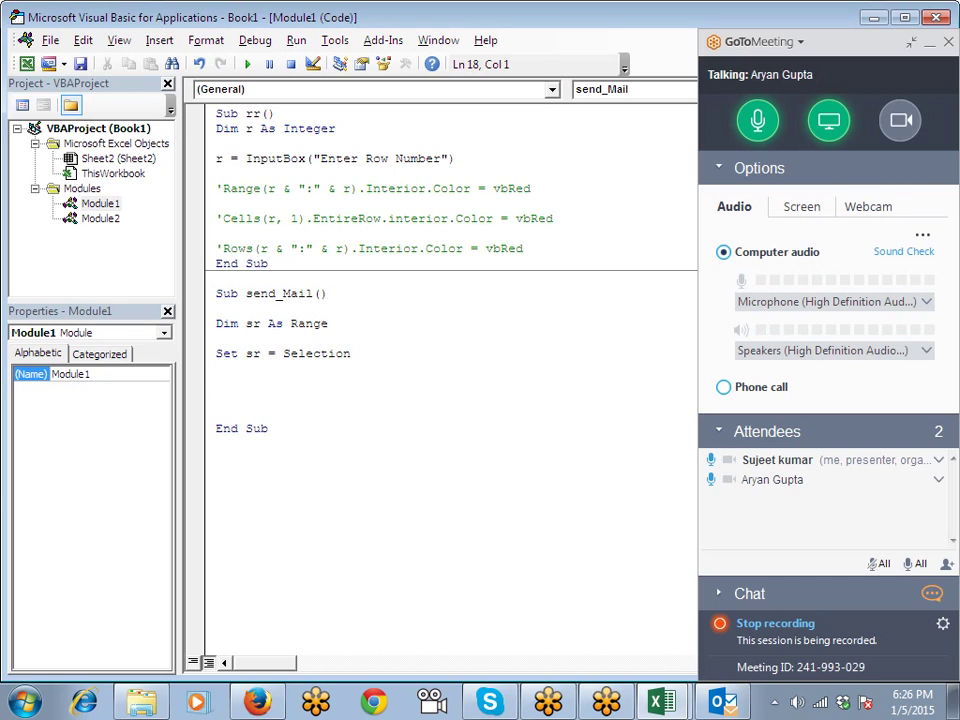
key("Return")
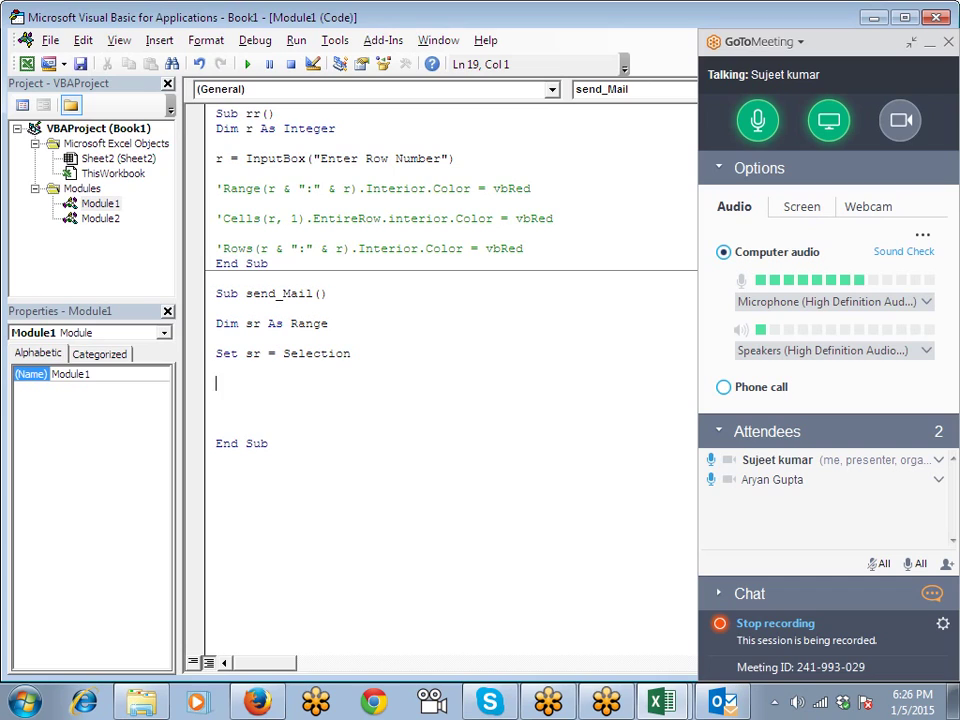
Write ActiveWorkbook.EnvelopeVisible = True on the line after Set sr = Selection
type("activ")
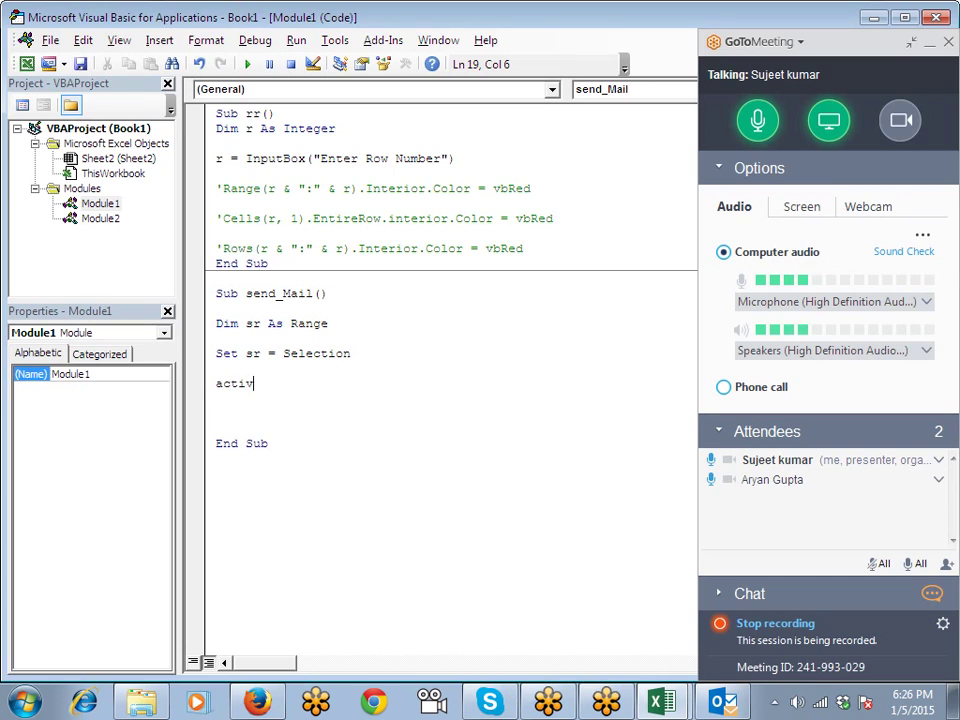
type("ework")
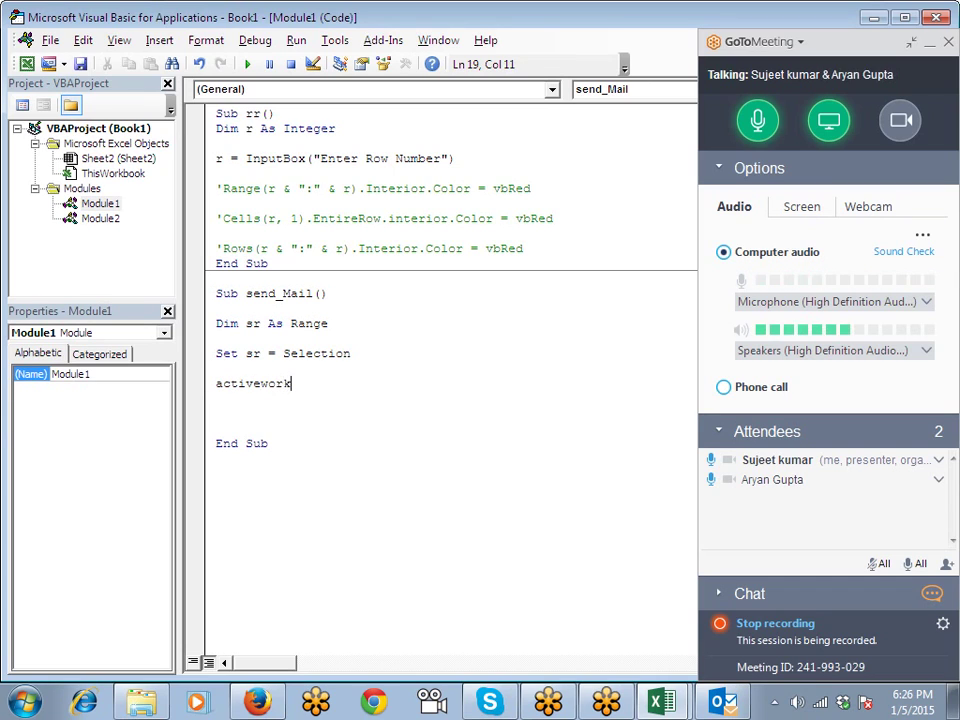
type("biik")
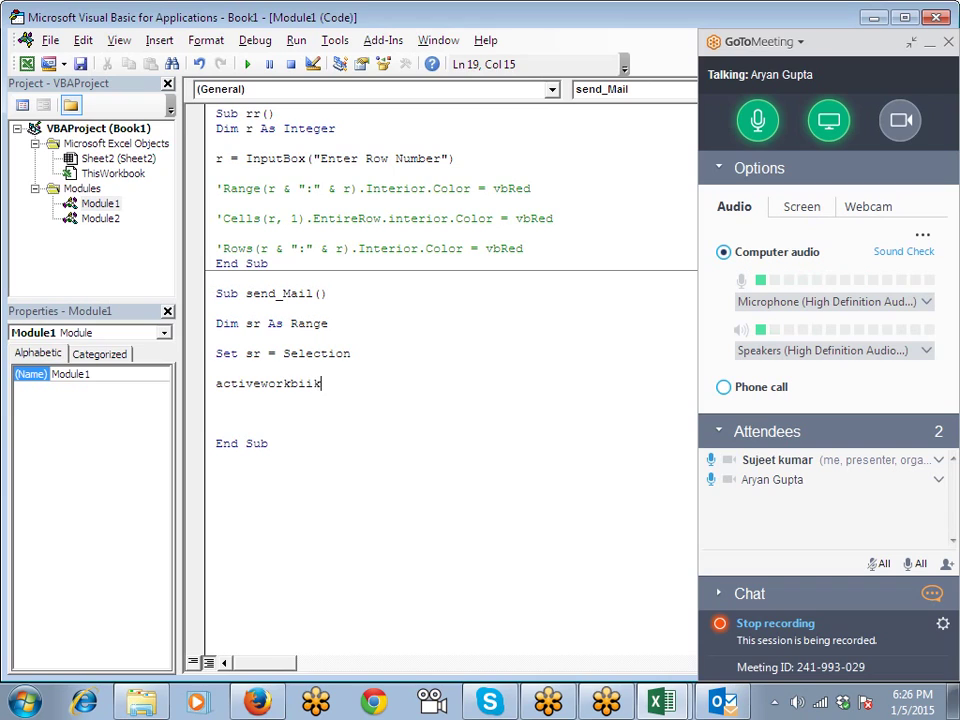
type(".")
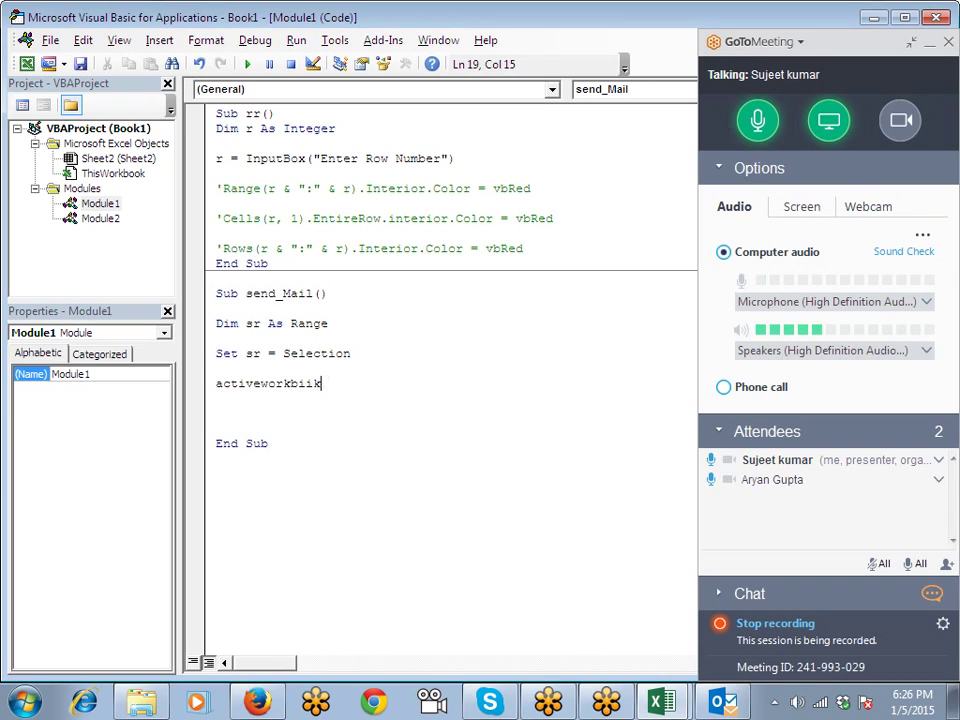
key("BackSpace")
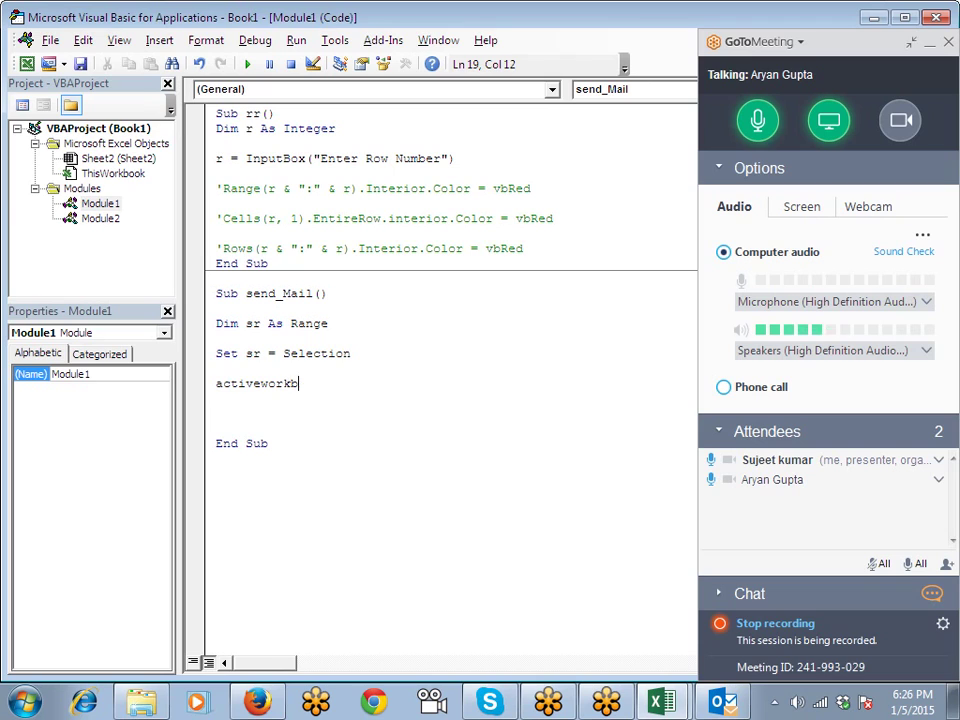
type("ok.e")
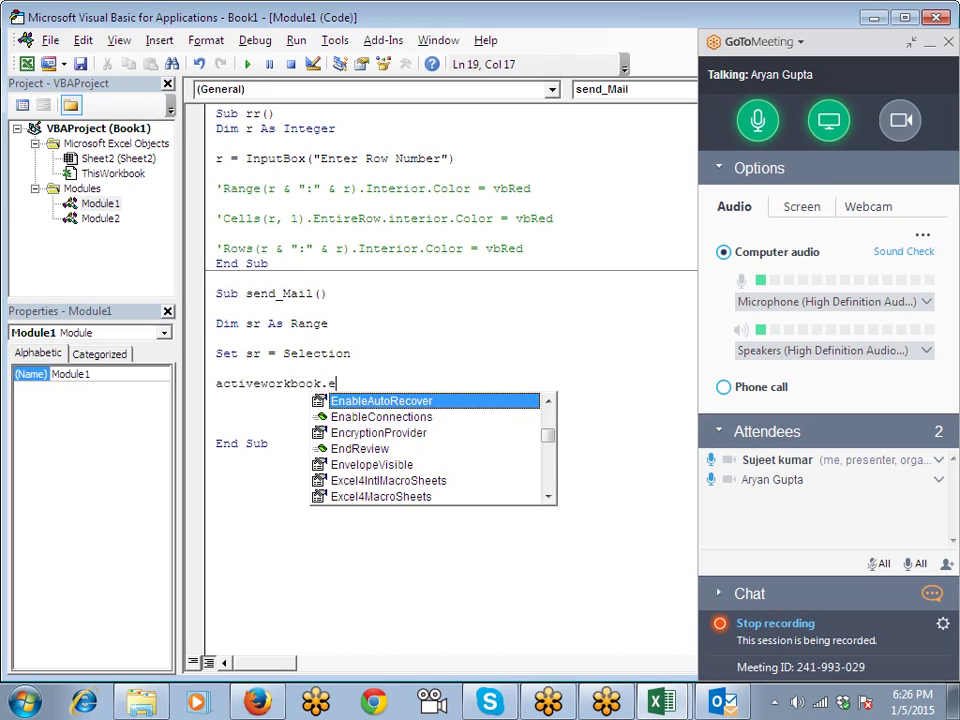
type("n")
type("v")
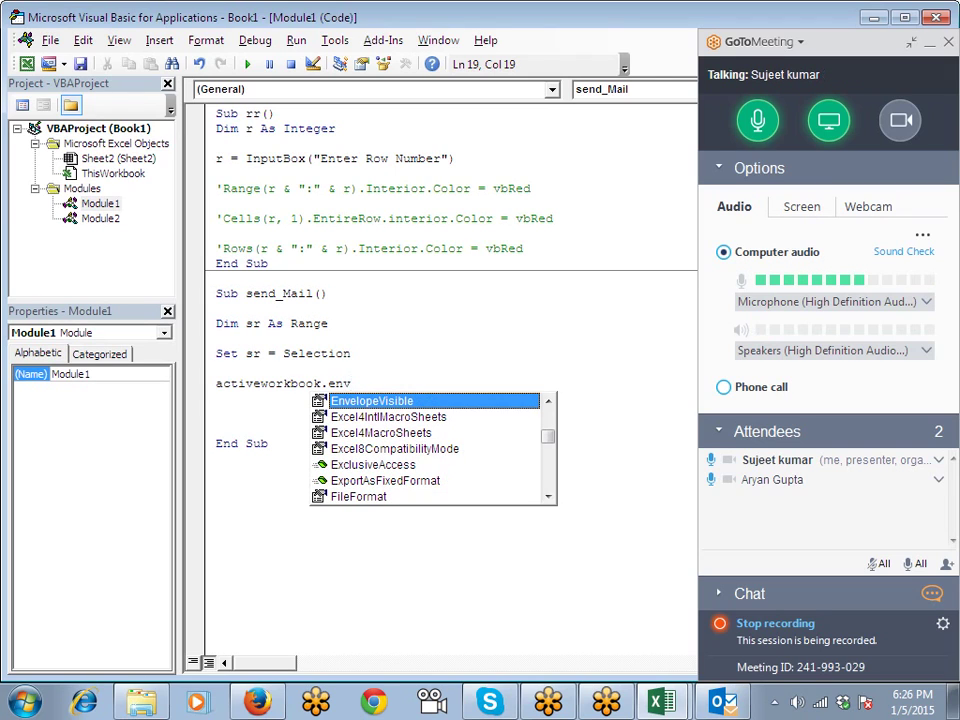
key("Tab")
type("=")
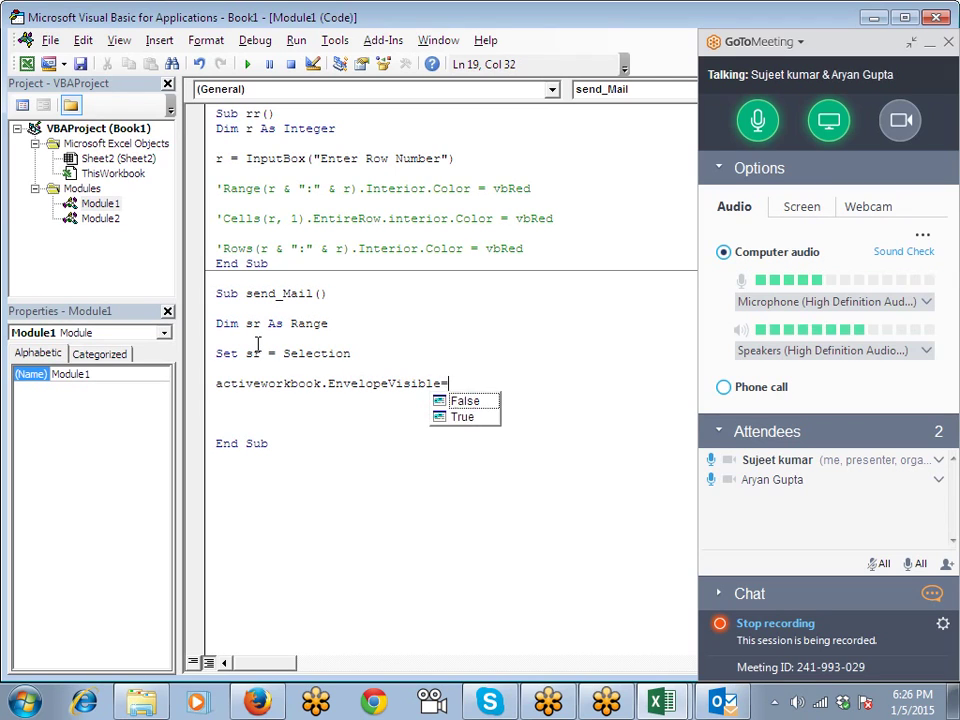
type("tru")
key("Tab")
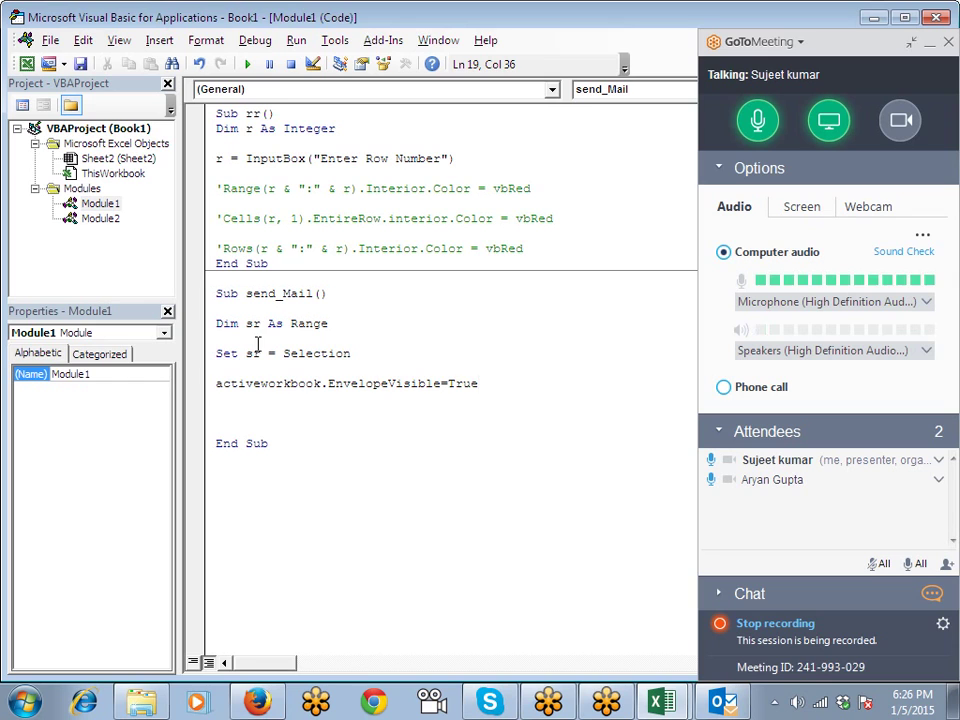
key("Return")
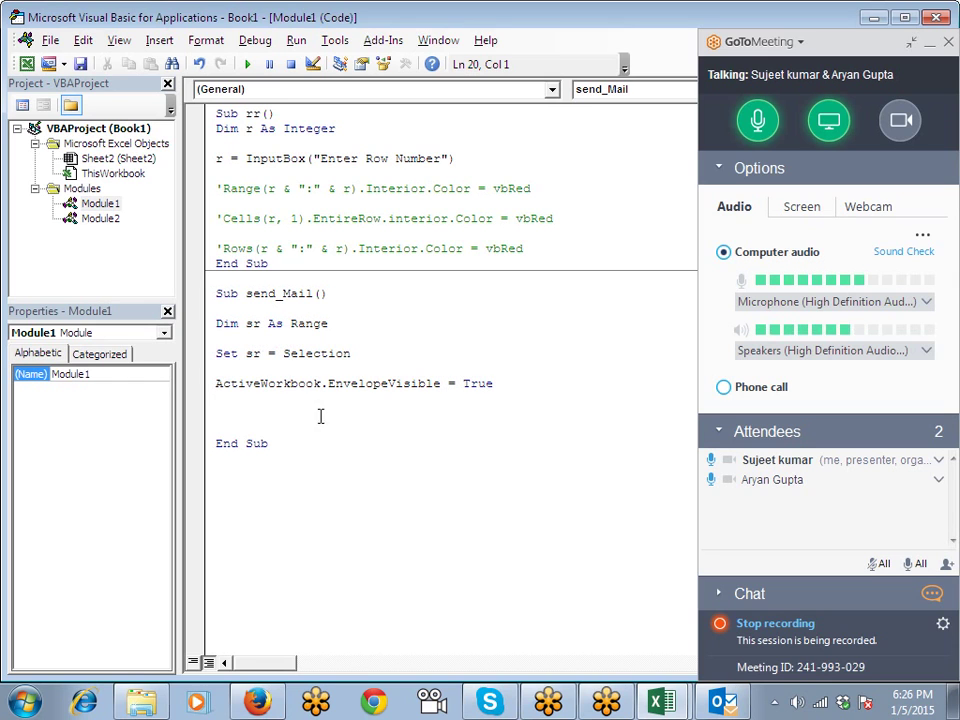
Run the send_Mail macro from Excel's Macros list
key("alt+F11")
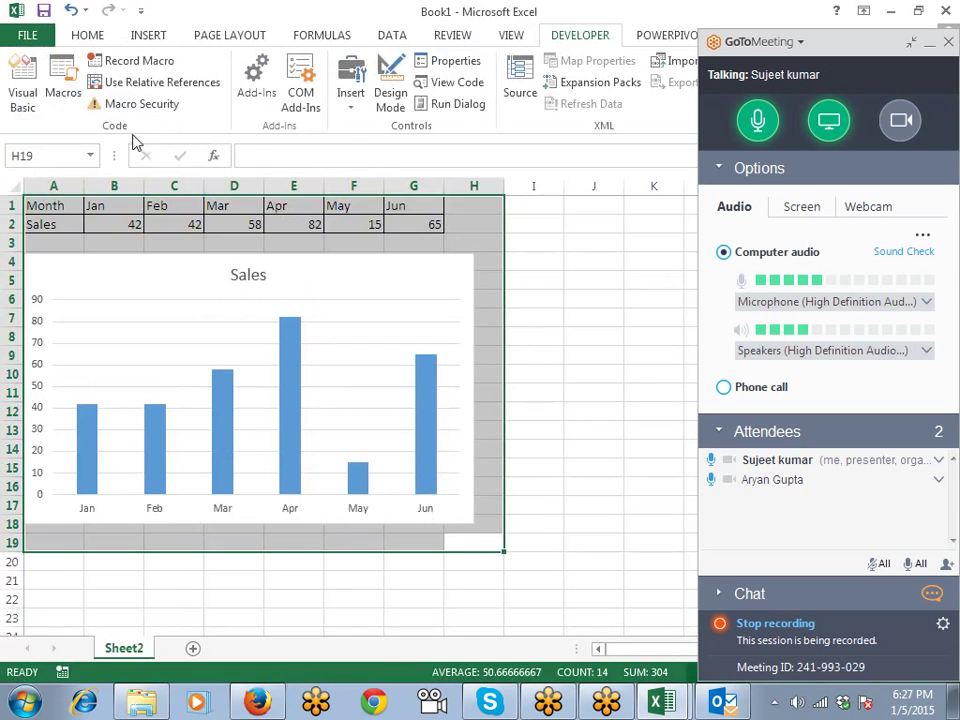
left_click(63, 85)
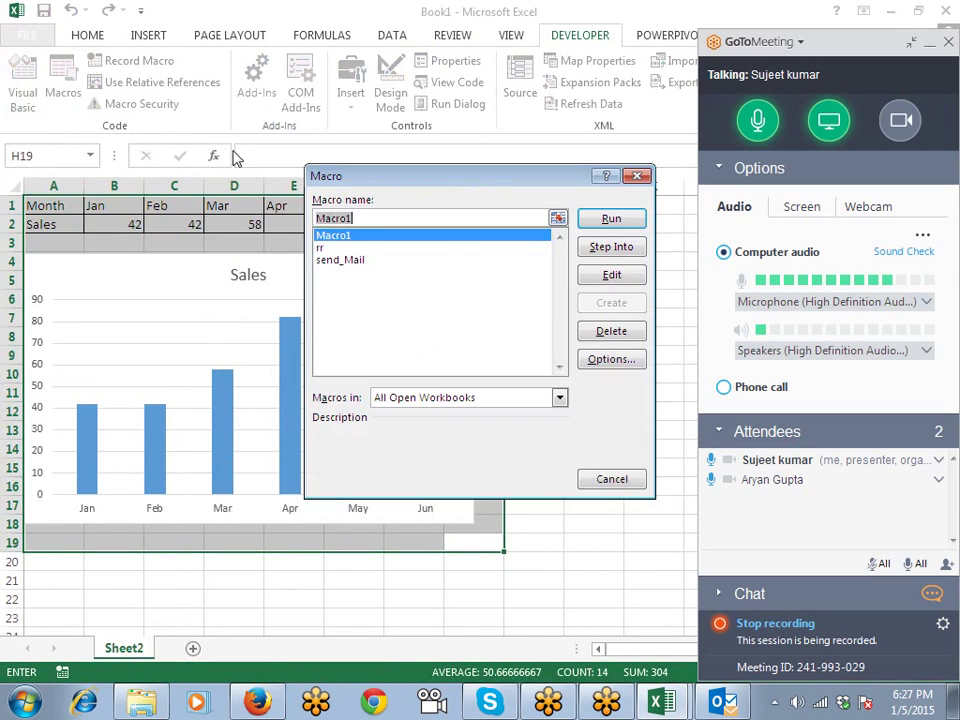
left_click(350, 262)
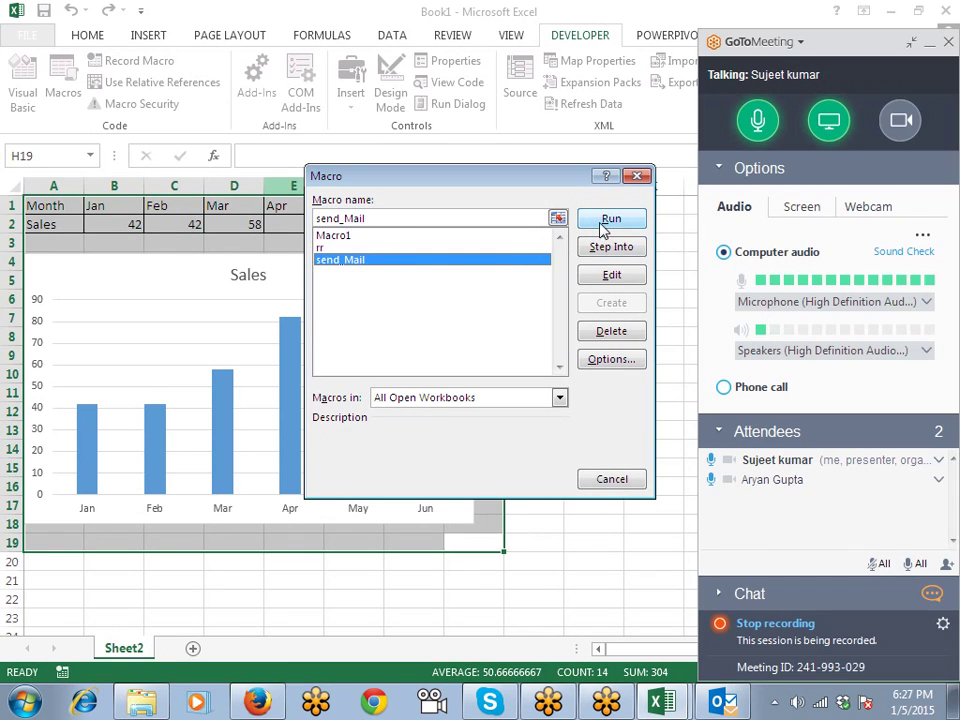
left_click(602, 222)
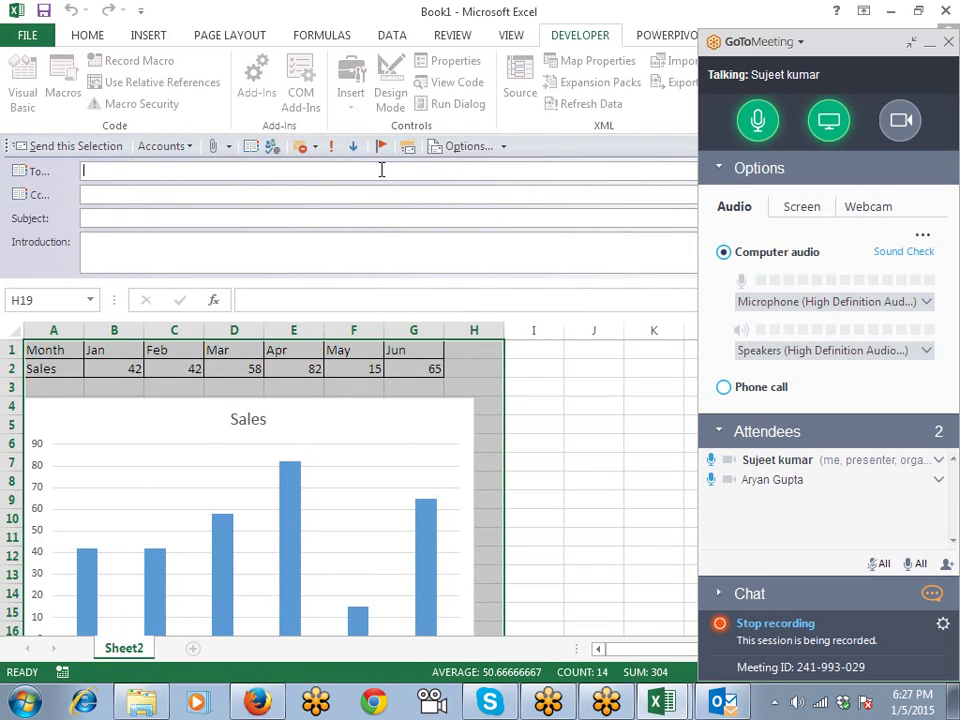
left_click(912, 46)
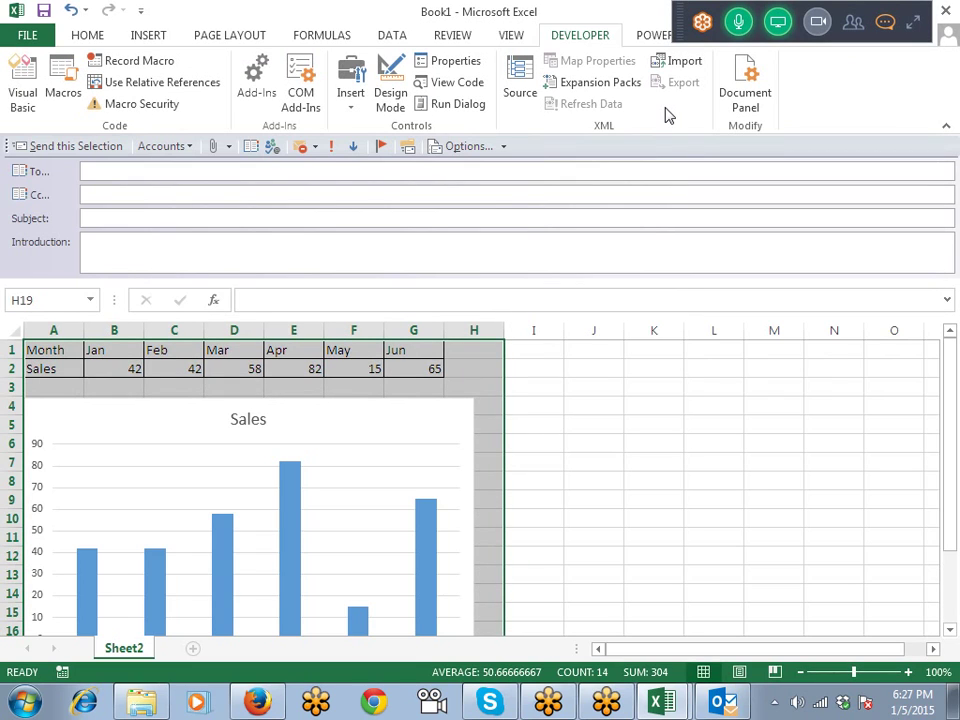
scroll(368, 439, "down", 3)
scroll(452, 431, "up", 1)
scroll(452, 431, "up", 2)
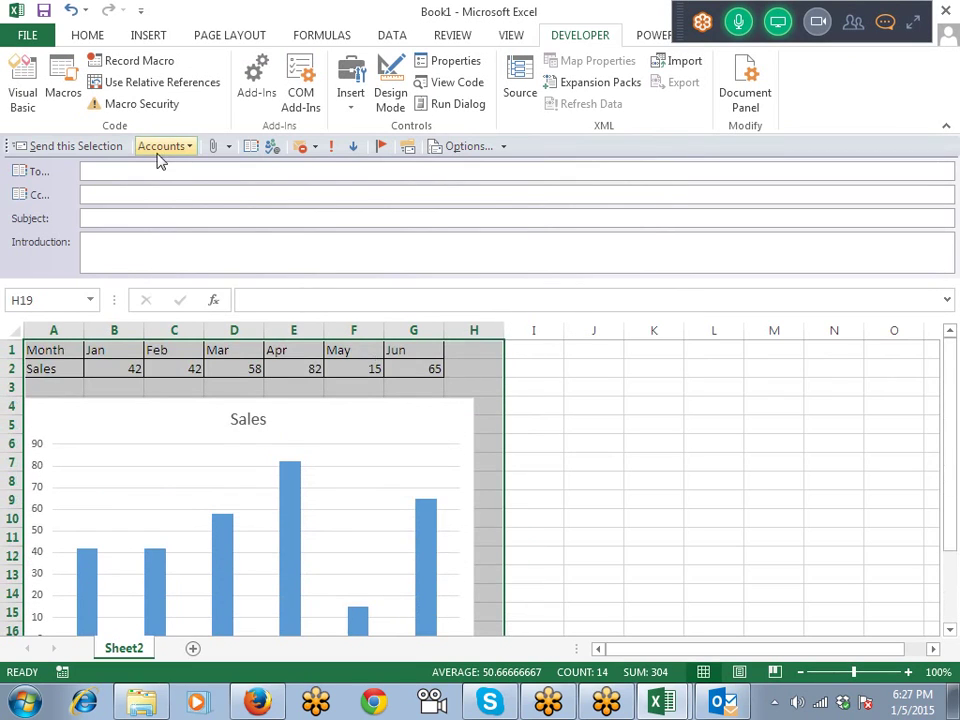
Address the envelope to the suggested recipient, with subject 'Test', and send the selection
left_click(148, 168)
type("ku")
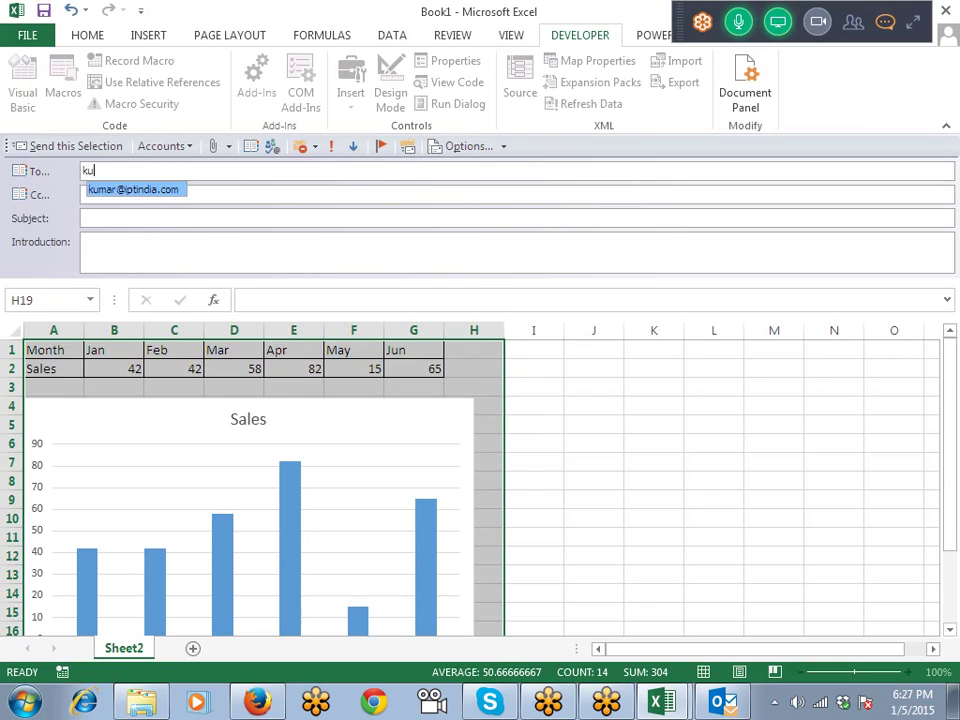
key("Return")
left_click(132, 222)
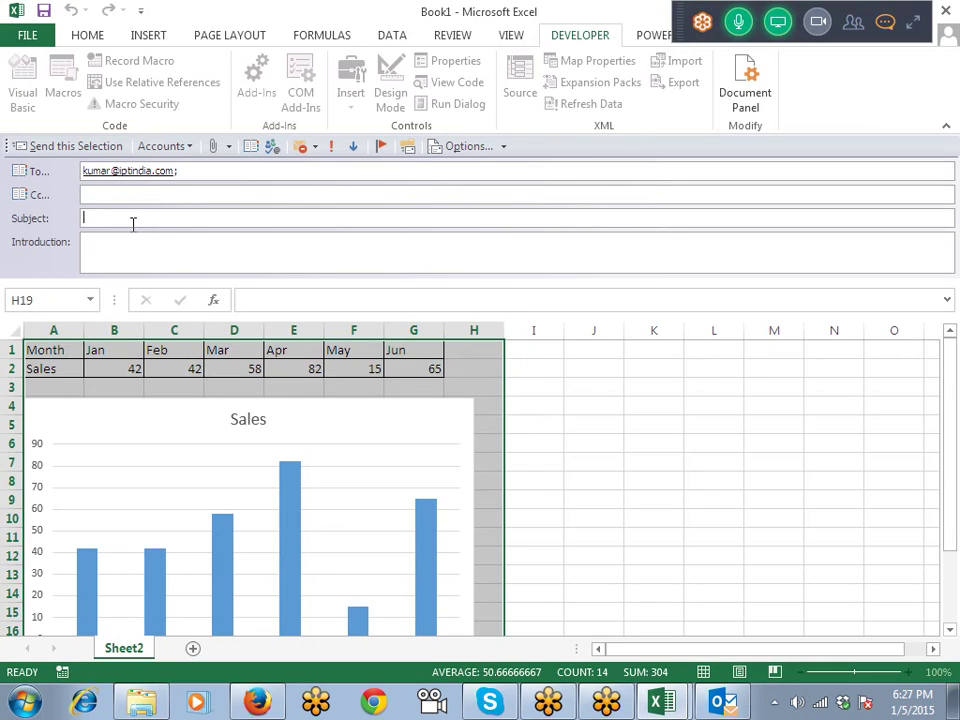
type("T")
type("est")
left_click(80, 150)
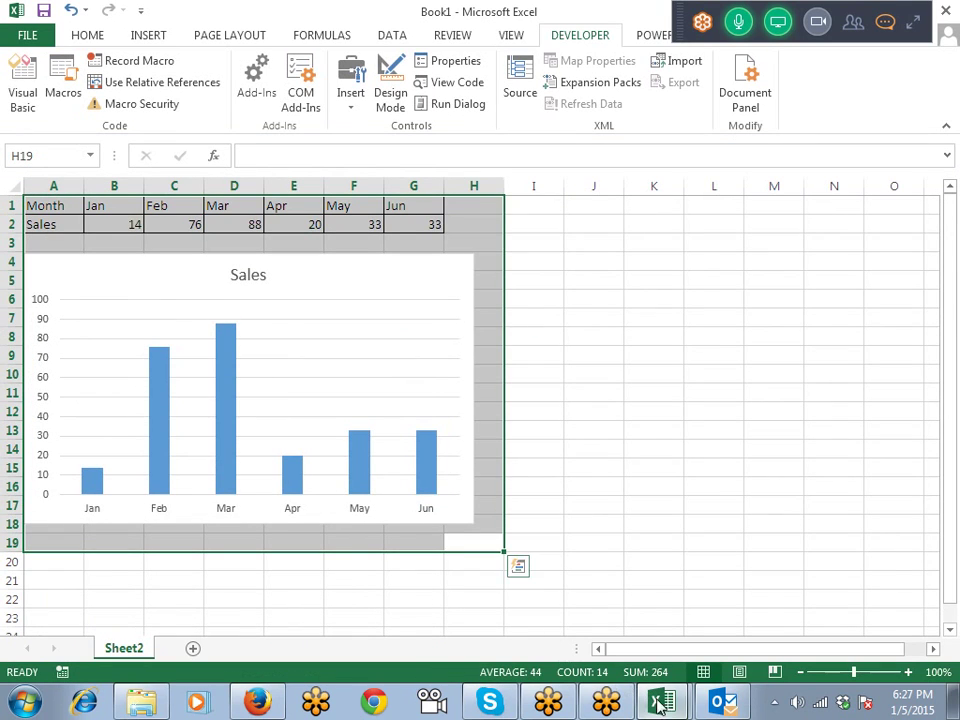
In Outlook, confirm both the main and Gmail Outboxes hold no unsent mail
key("alt+Tab")
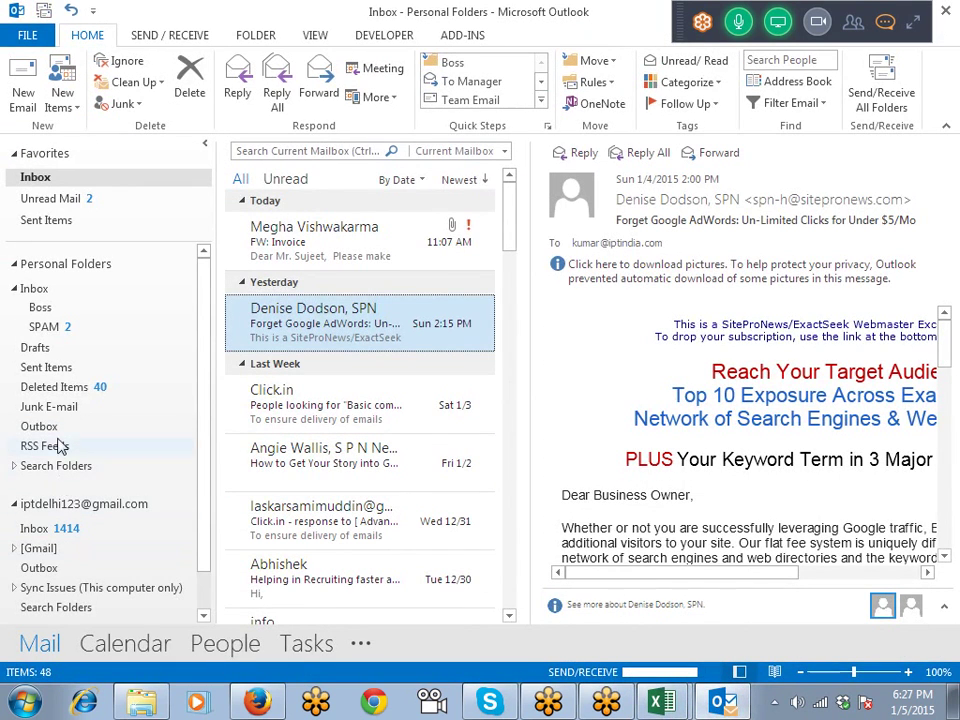
left_click(52, 427)
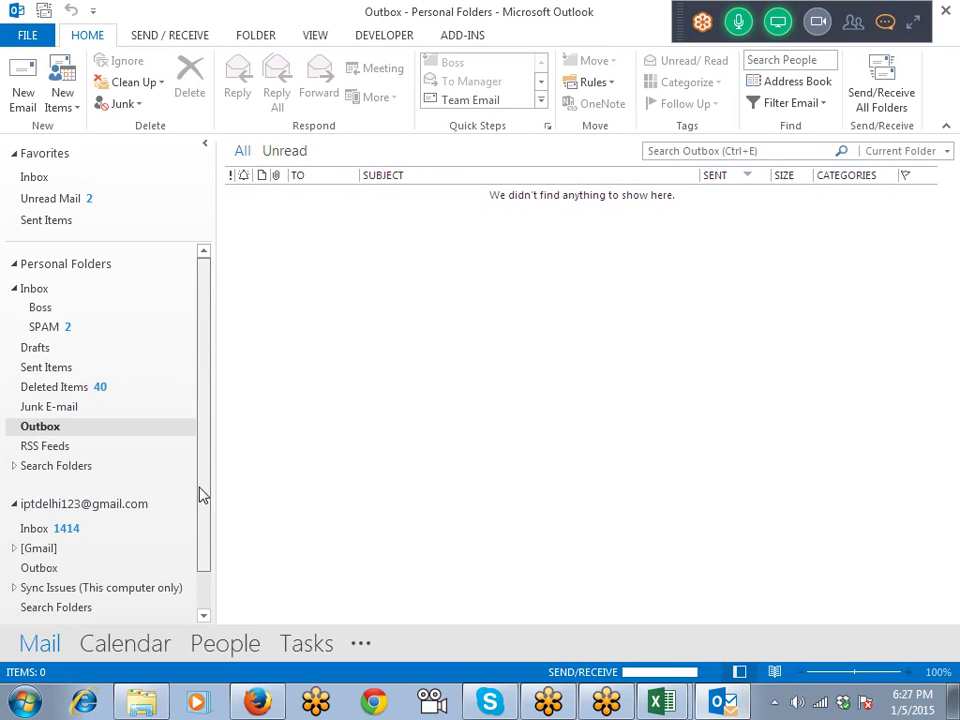
scroll(200, 494, "down", 1)
left_click(52, 524)
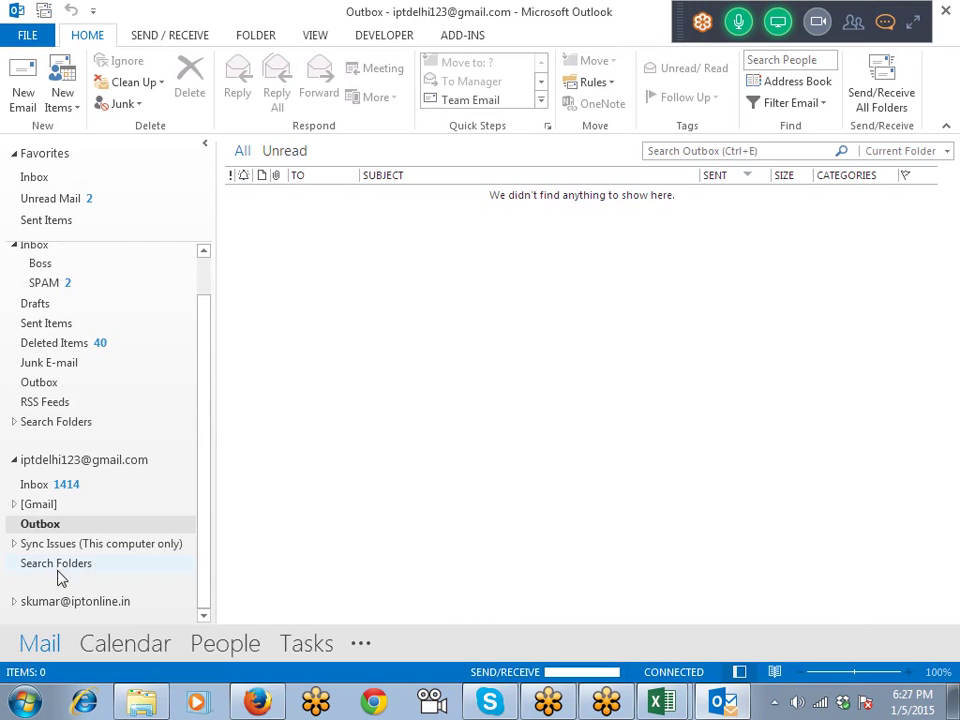
scroll(75, 508, "up", 1)
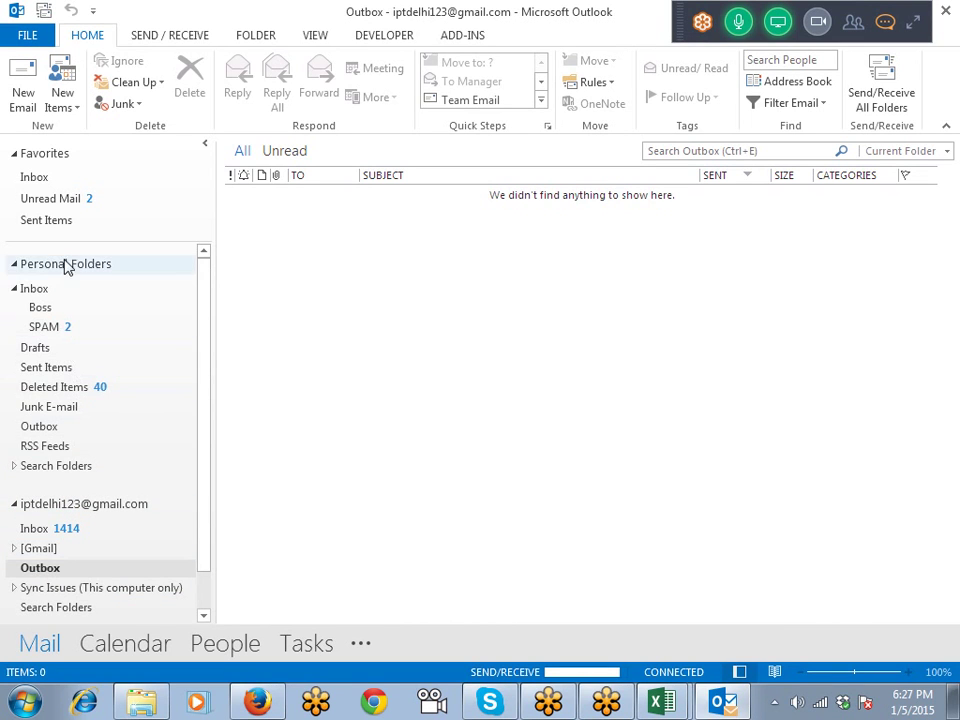
Check Sent Items for the earlier Report email and the new Test email
left_click(48, 220)
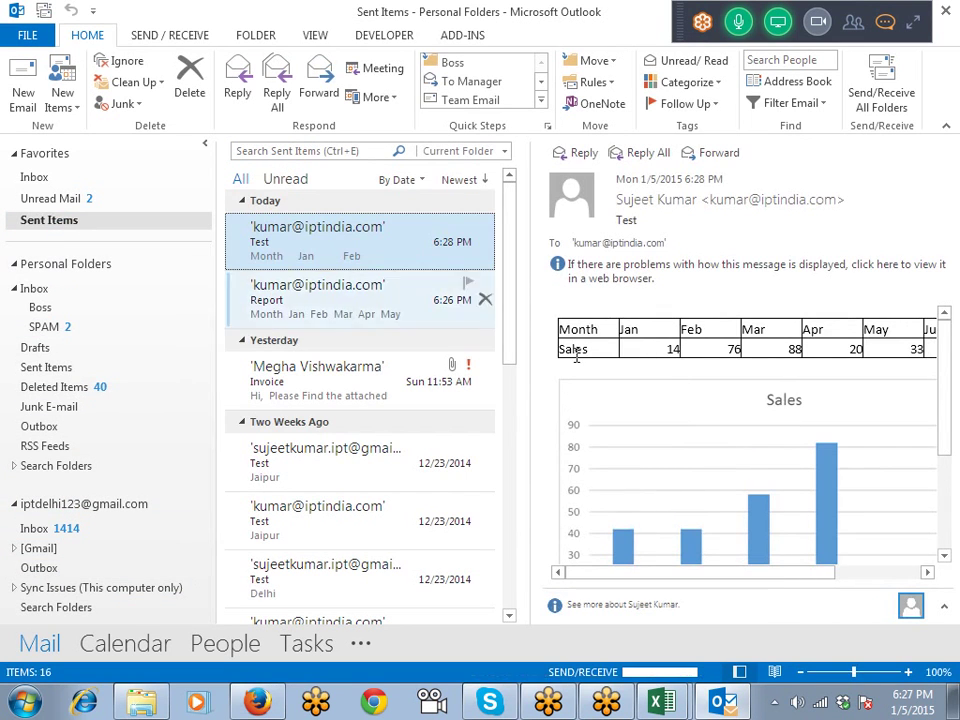
left_click(335, 292)
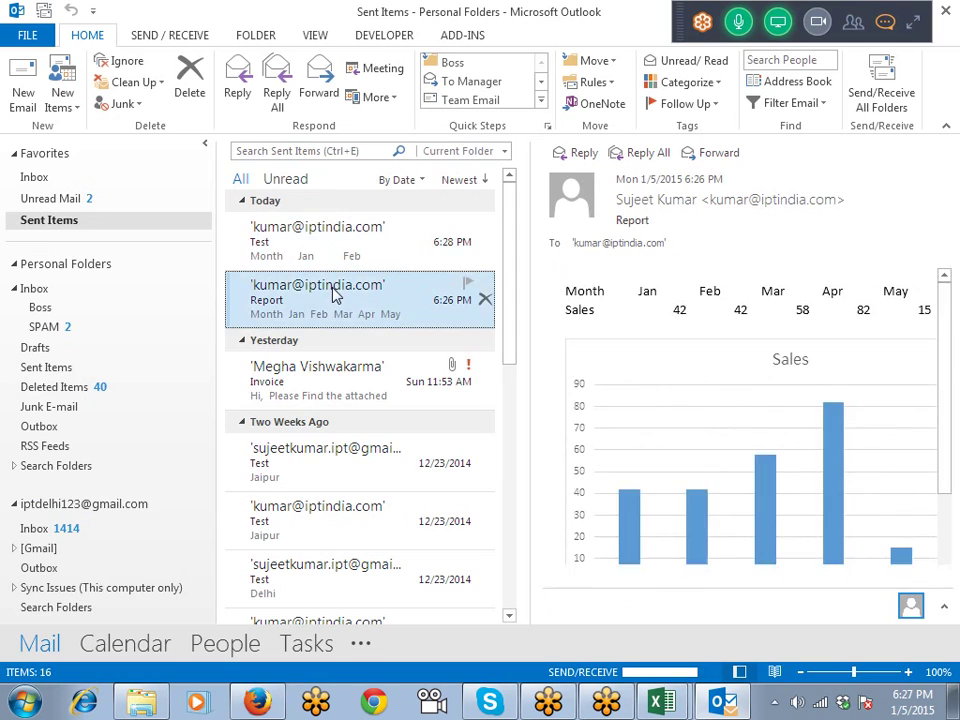
left_click(334, 258)
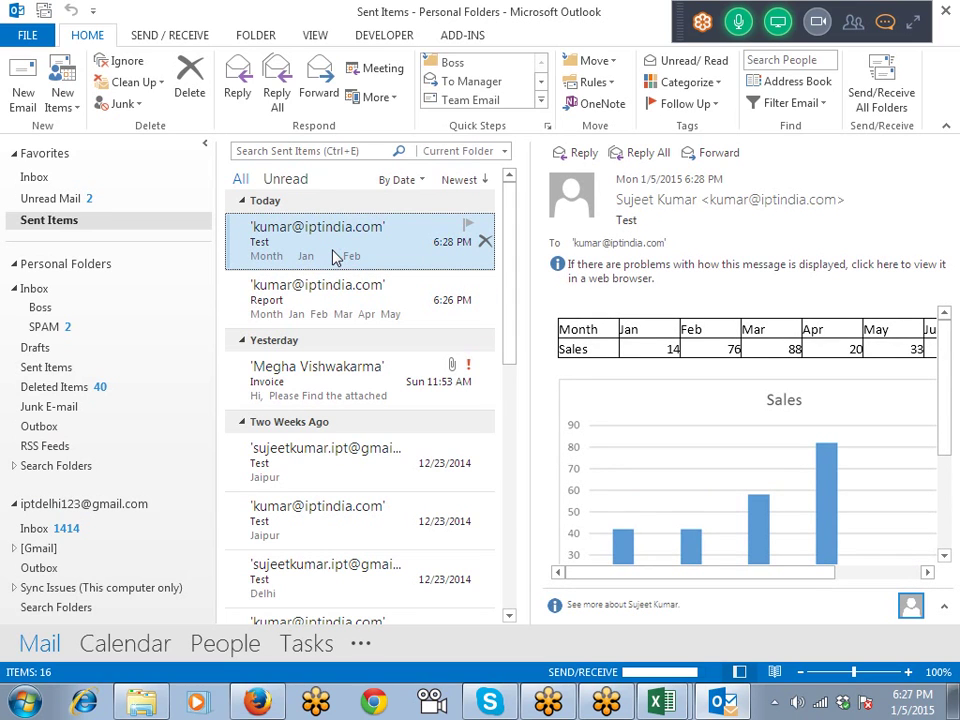
key("alt+Tab")
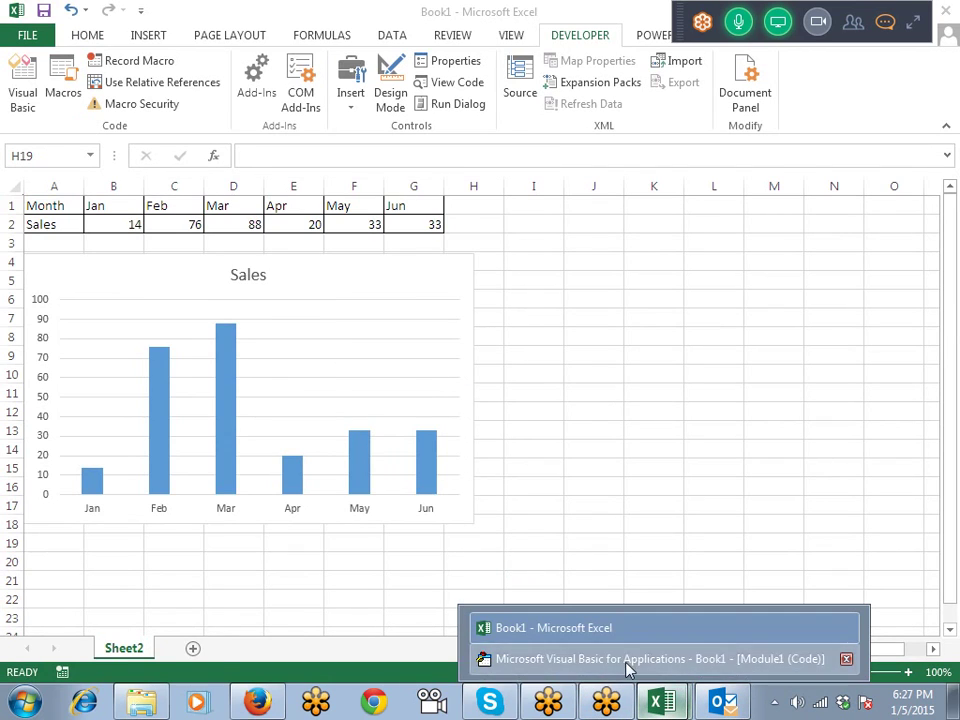
Highlight the Dim/Set and EnvelopeVisible lines, then add a blank line below EnvelopeVisible
left_click(626, 660)
left_click_drag(498, 384, 214, 383)
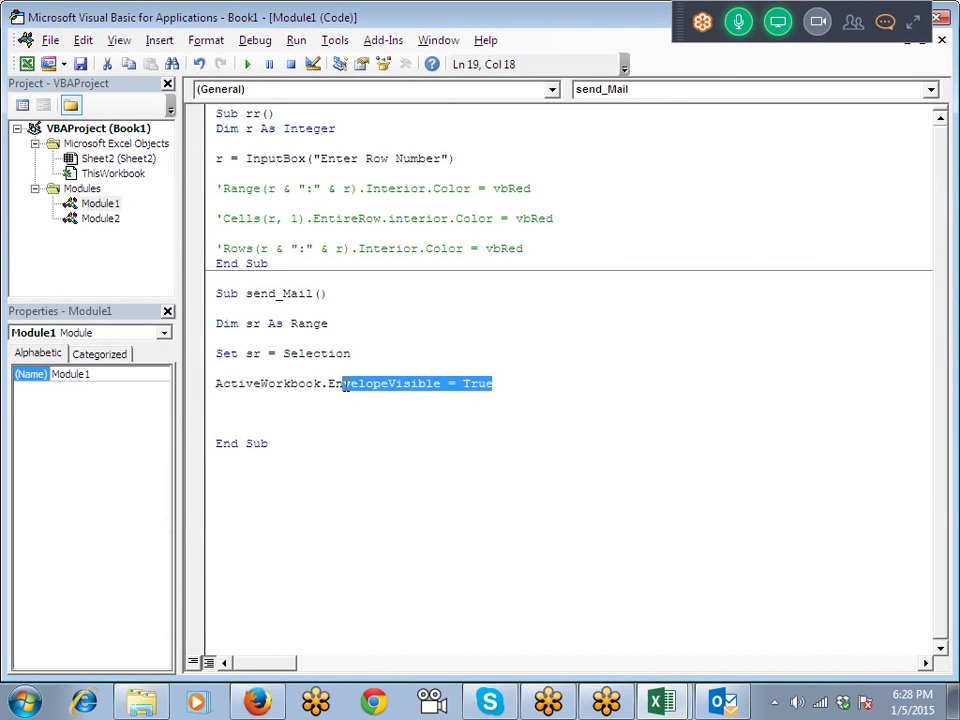
left_click(296, 410)
key("alt+F11")
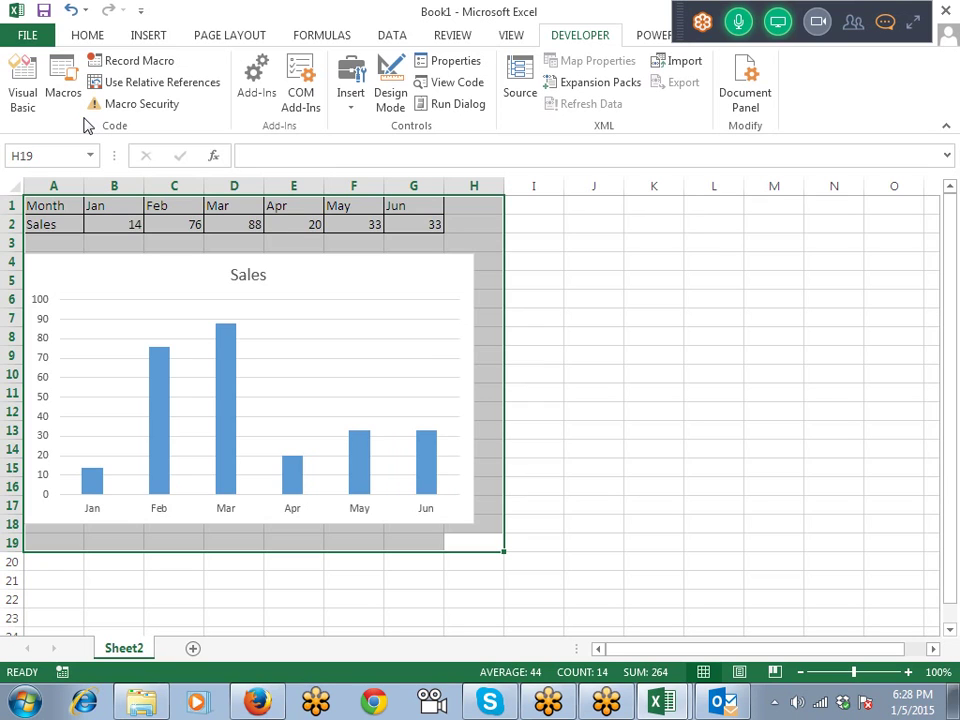
key("alt+F11")
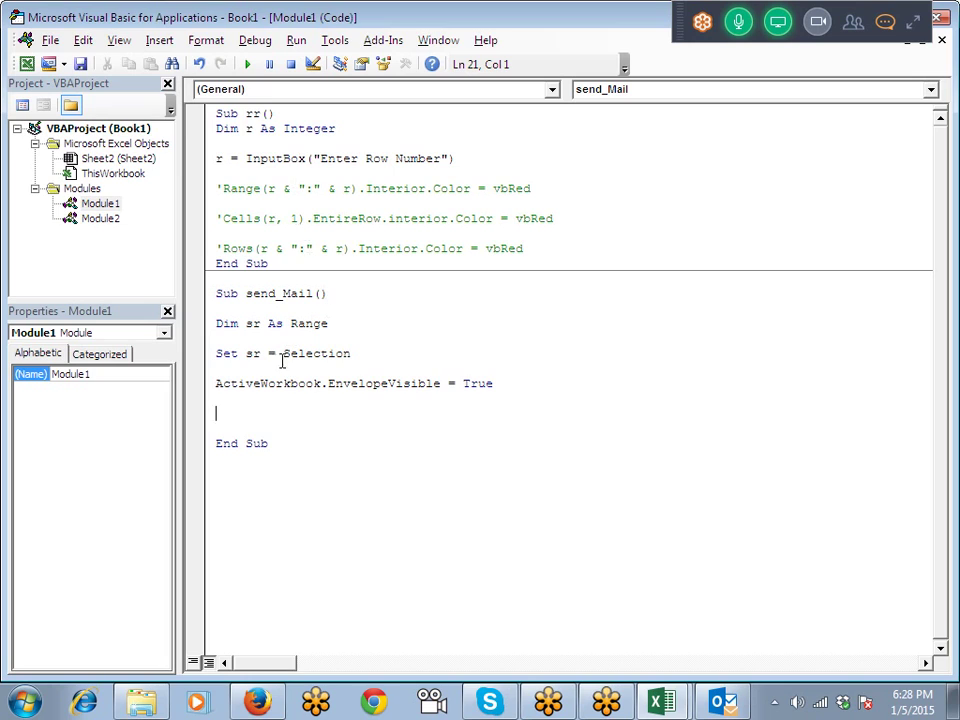
left_click_drag(360, 353, 217, 323)
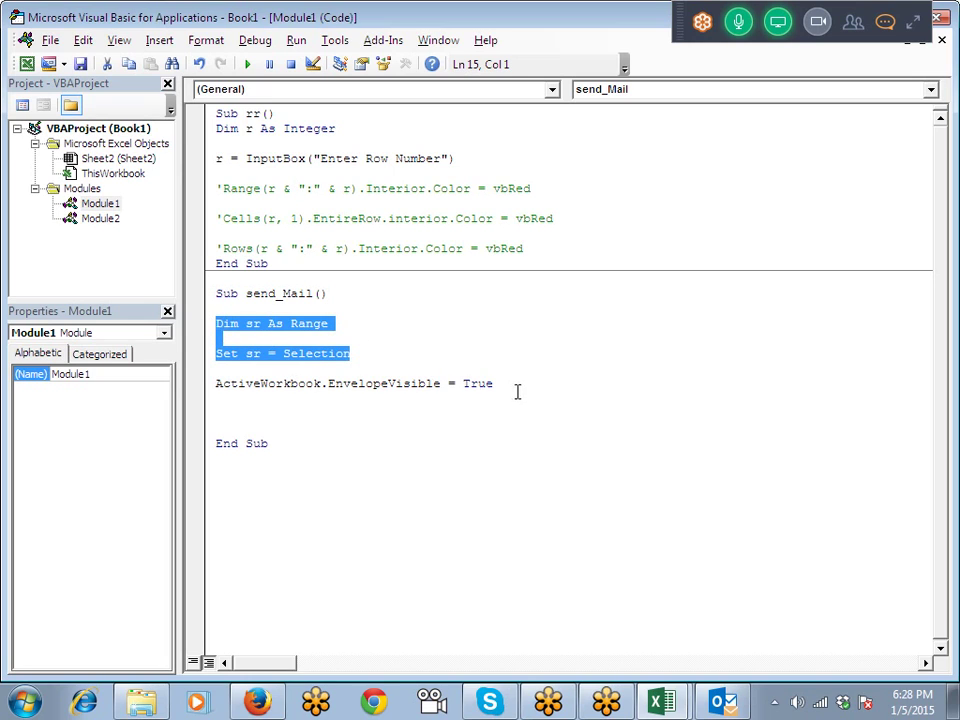
left_click_drag(500, 384, 216, 383)
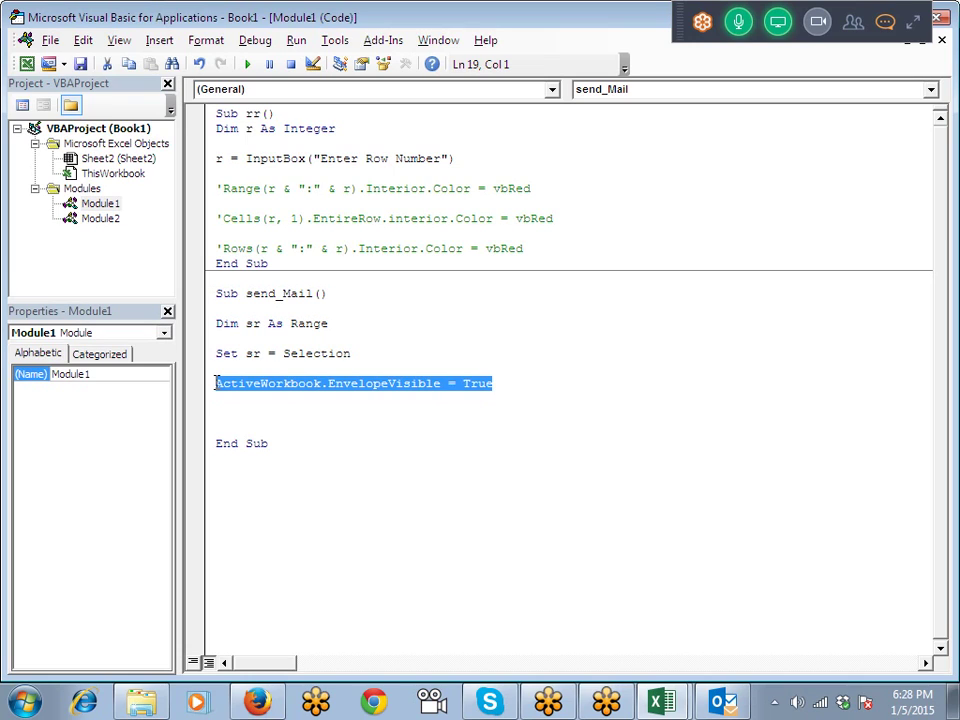
key("Up")
key("Up")
key("Up")
key("Up")
key("shift+Down")
key("shift+Down")
key("shift+Down")
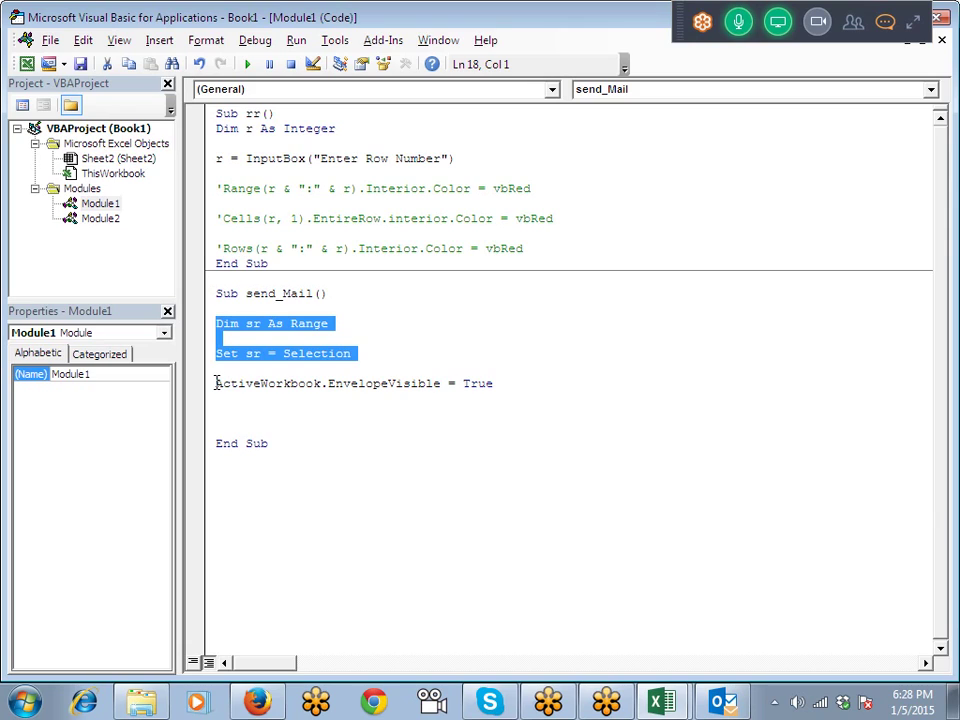
left_click(215, 390)
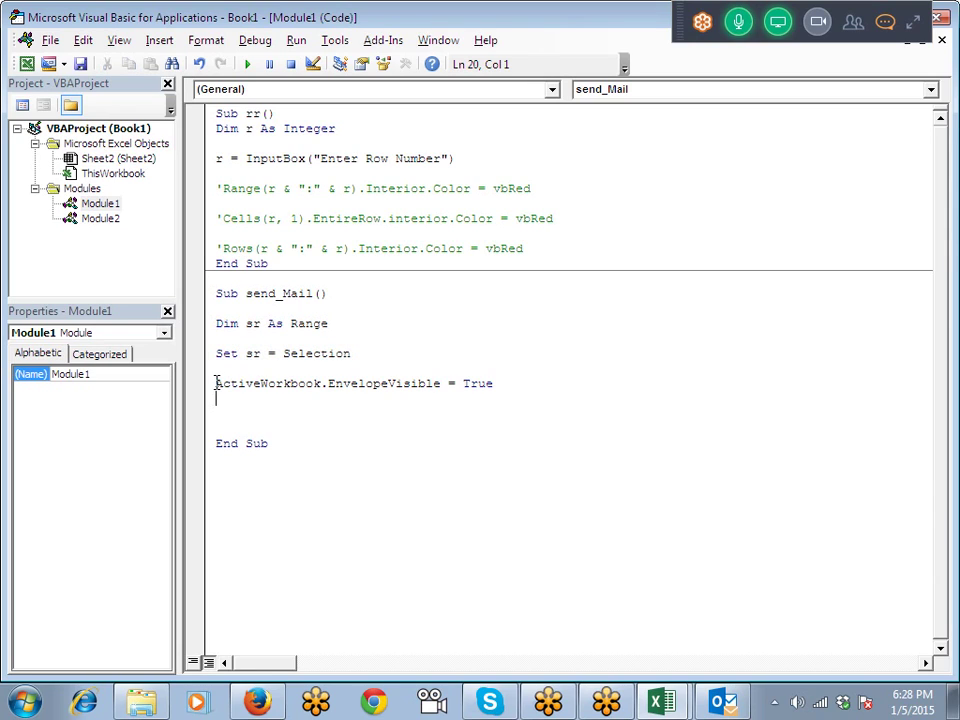
key("Return")
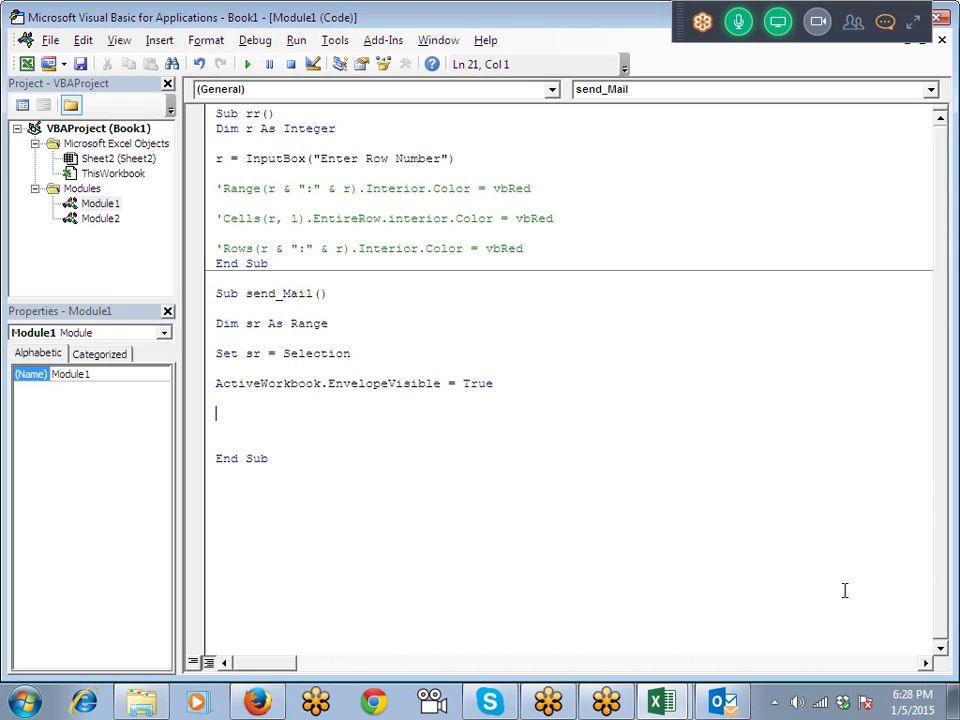
Write With sr.Parent.mailenvelop.Item and begin the .to line with the recipient's e-mail address
type("with ")
type("sr.")
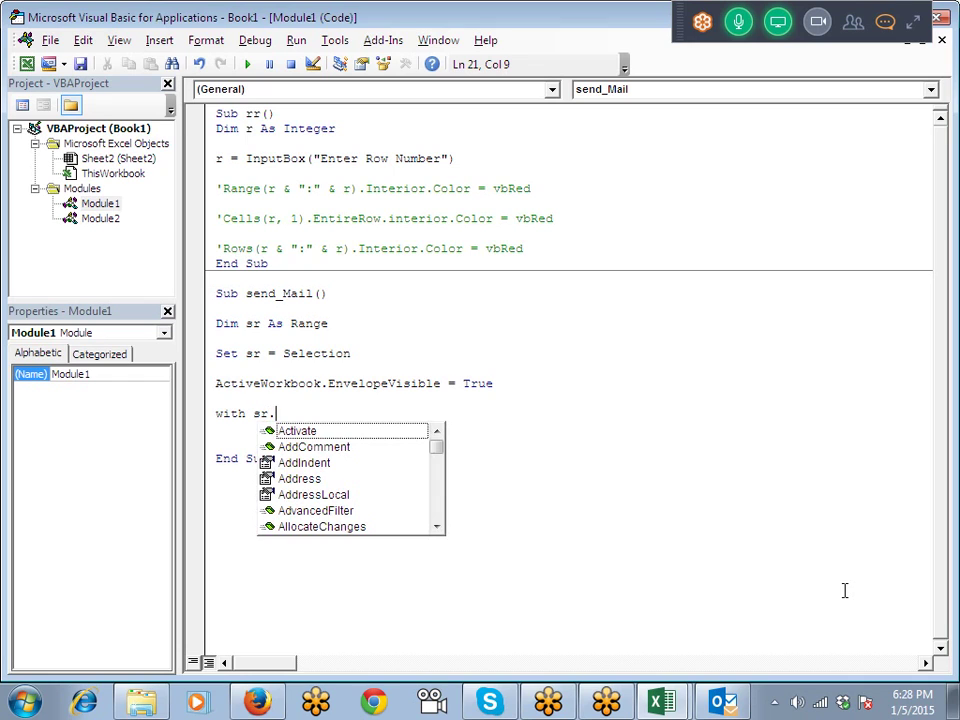
type("p")
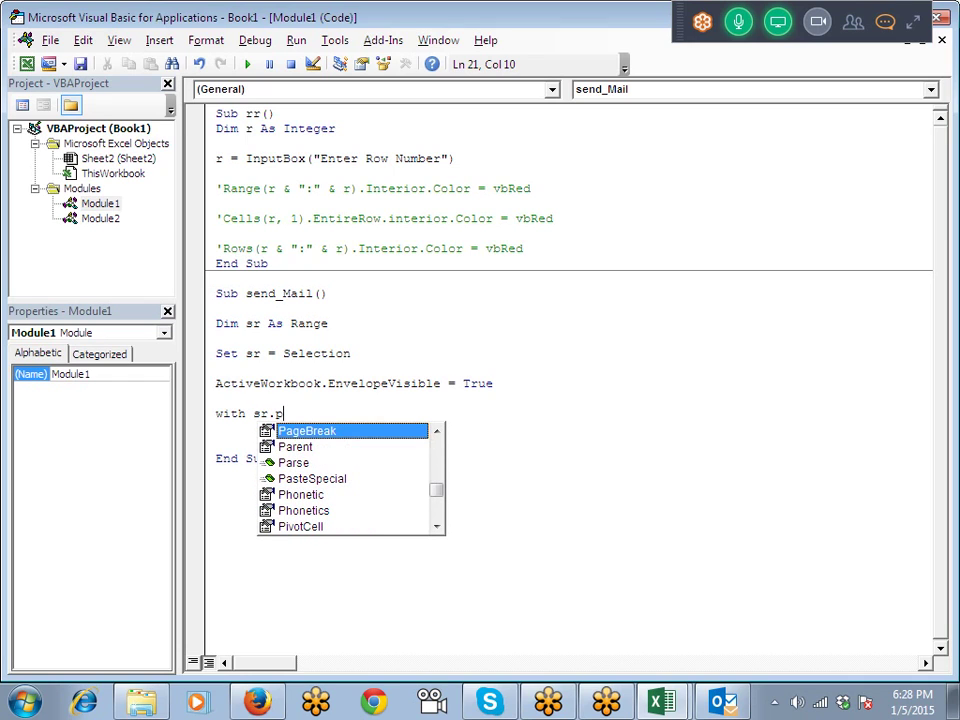
key("Down")
key("Tab")
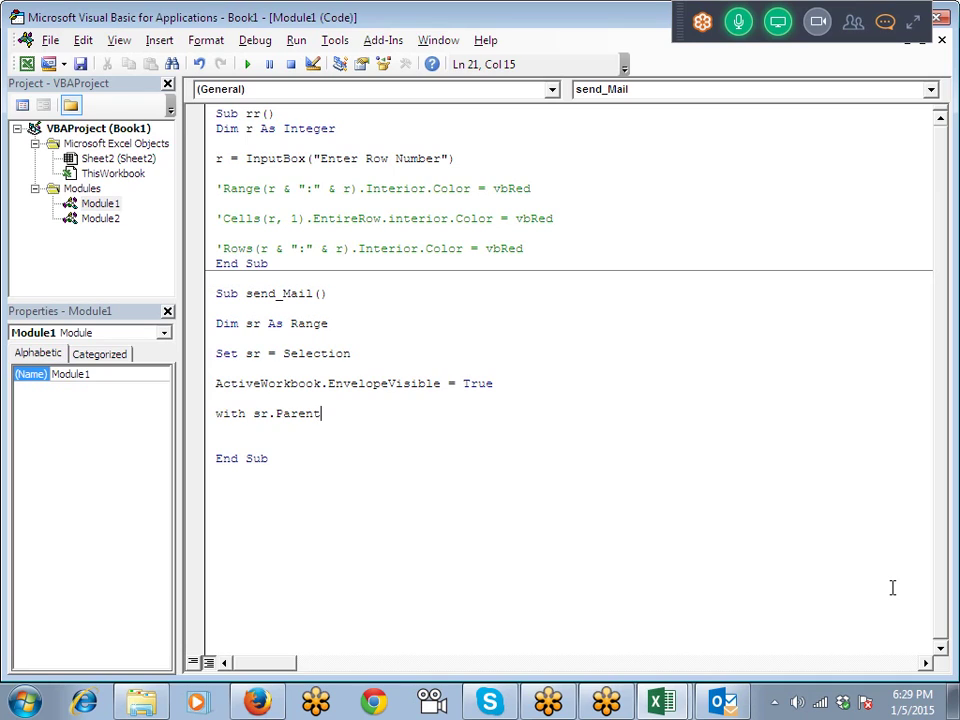
type(".m")
type("a")
type("ile")
type("nvelo")
type("p.i")
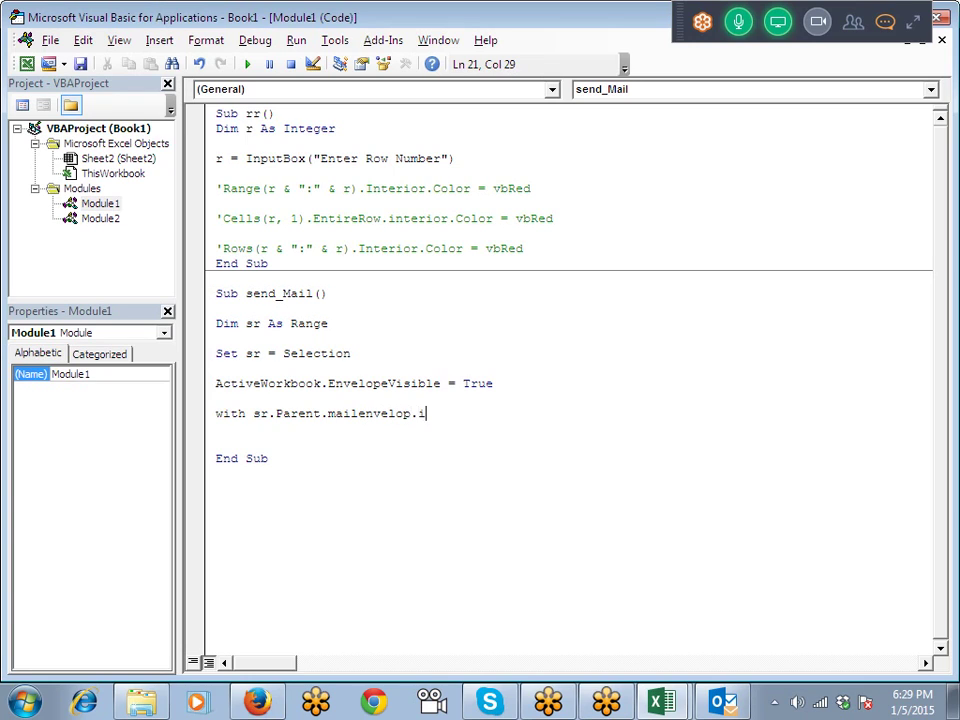
type("tem")
key("Return")
key("Return")
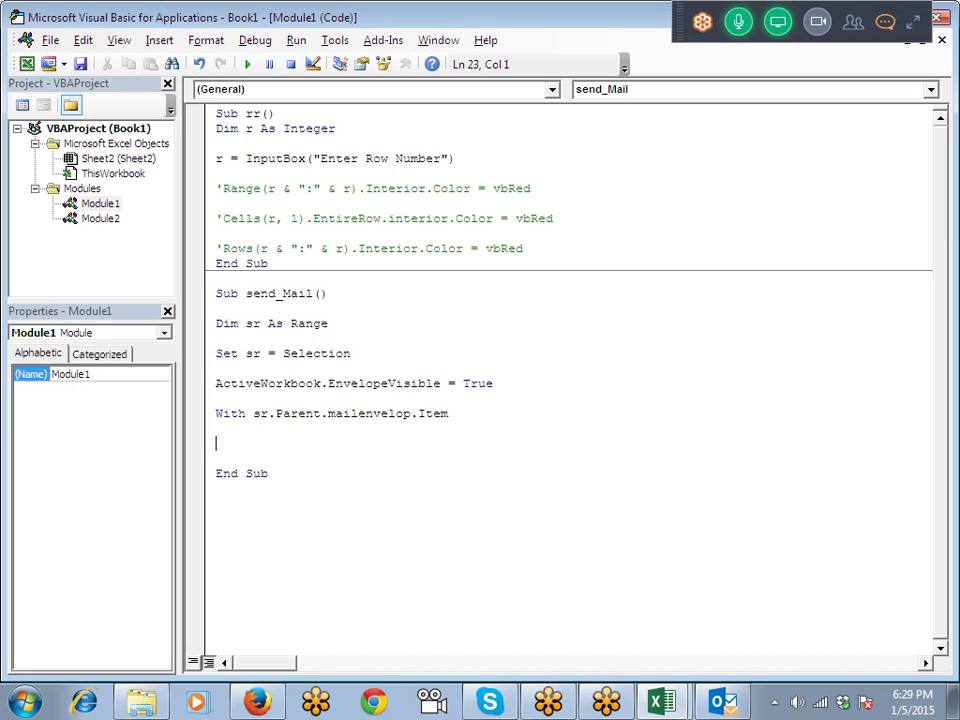
type(".to = ")
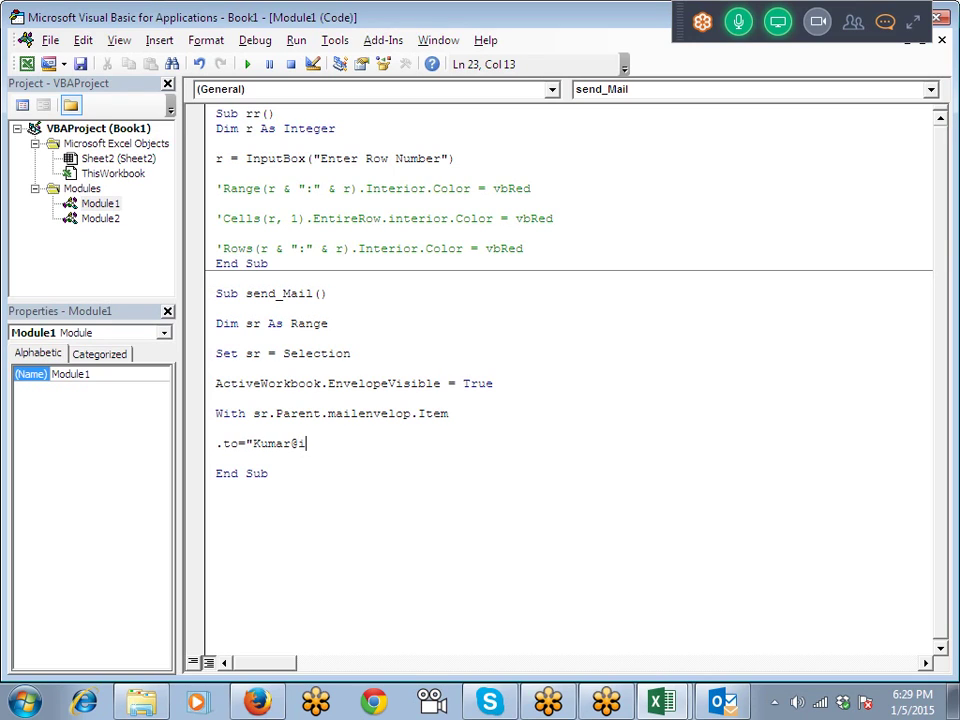
type("\"")
Add empty .cc and .bcc lines and a .subject = "Test" line
key("Return")
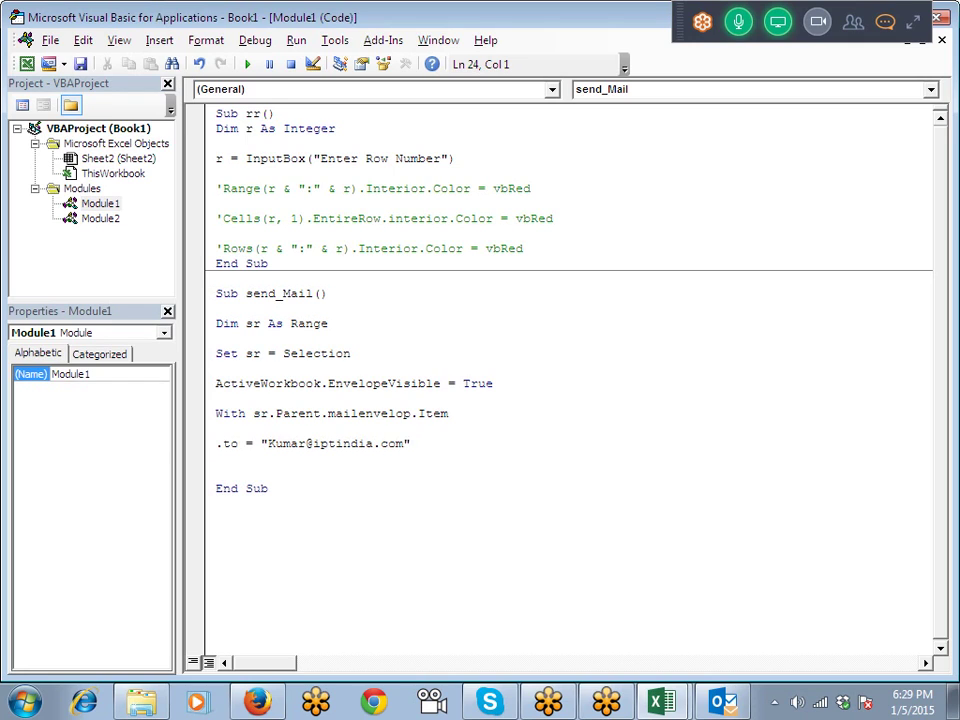
type(".cc ")
type("= ")
type("\"\"")
key("Return")
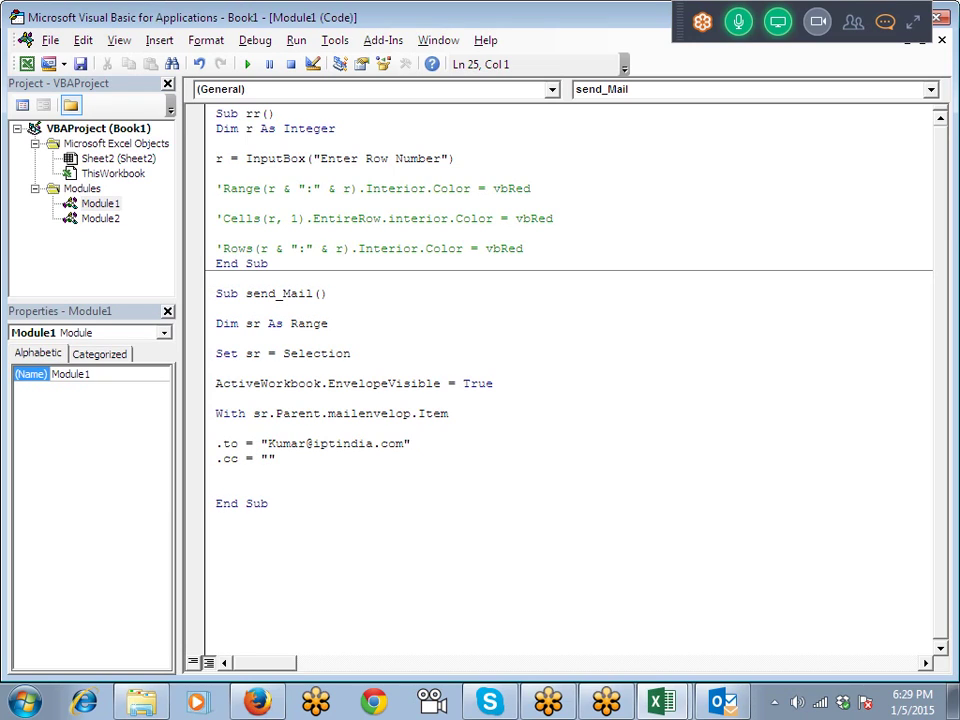
type(".bcc ")
type("= \"\"")
key("Return")
type(".")
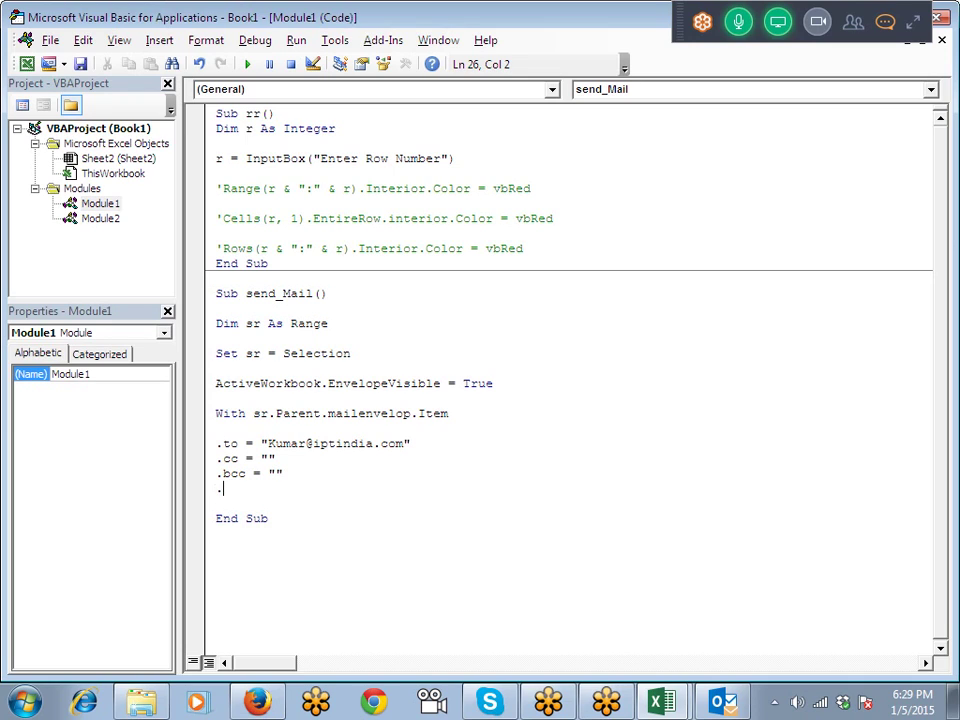
type("subje")
type("ct = ")
type("\"Test")
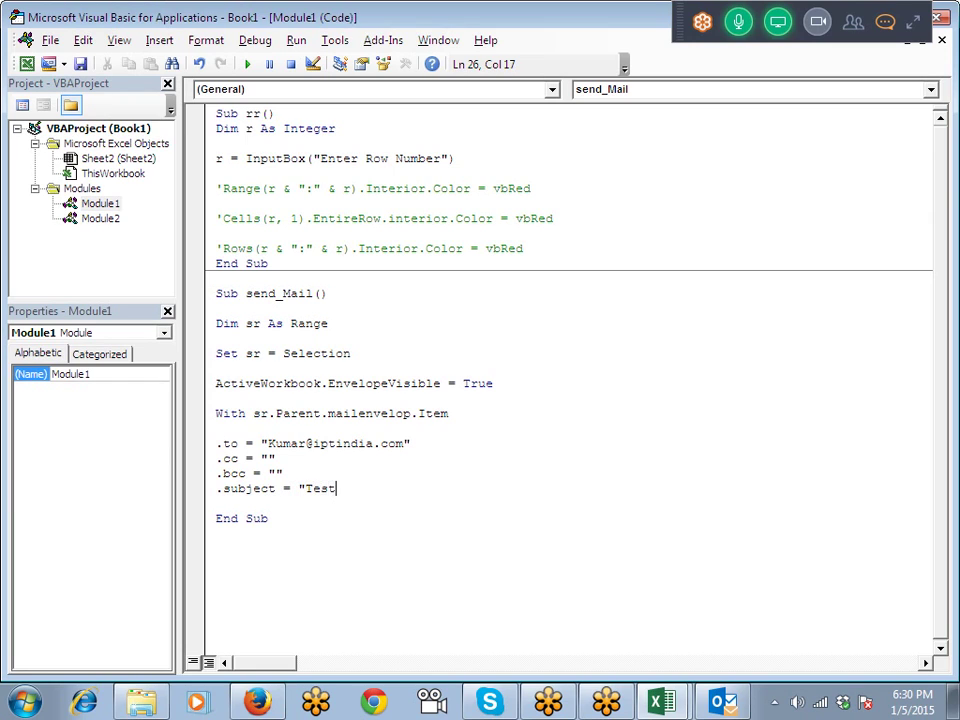
type("\"")
key("Return")
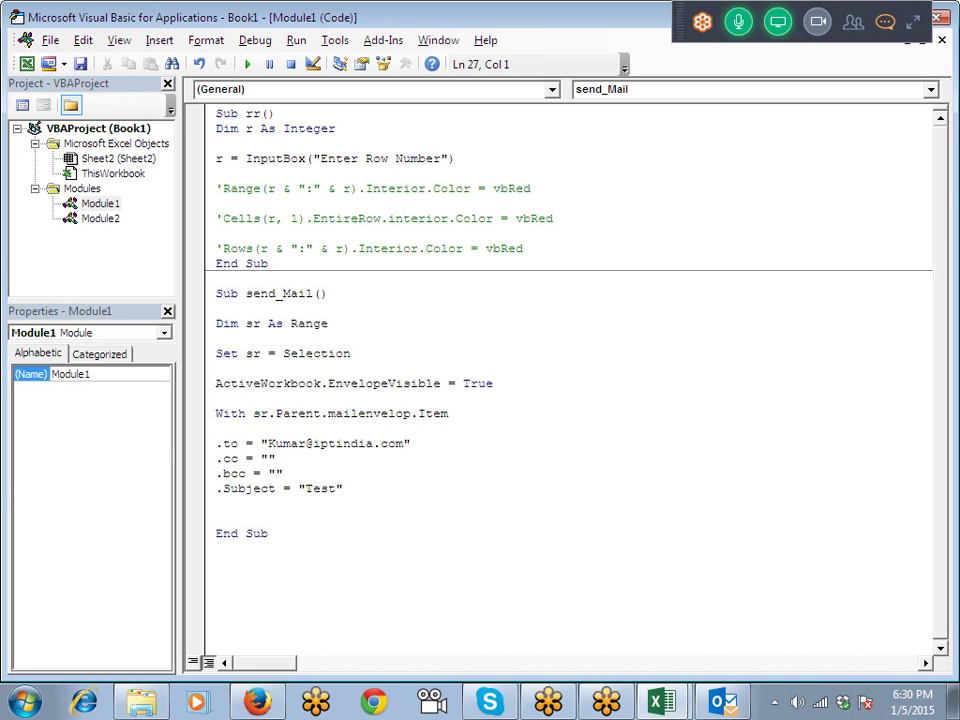
Add an .attachments.add line and comment it out with an apostrophe
type(".a")
type("tt")
type("ac")
type("h")
type("ments")
type(".add ")
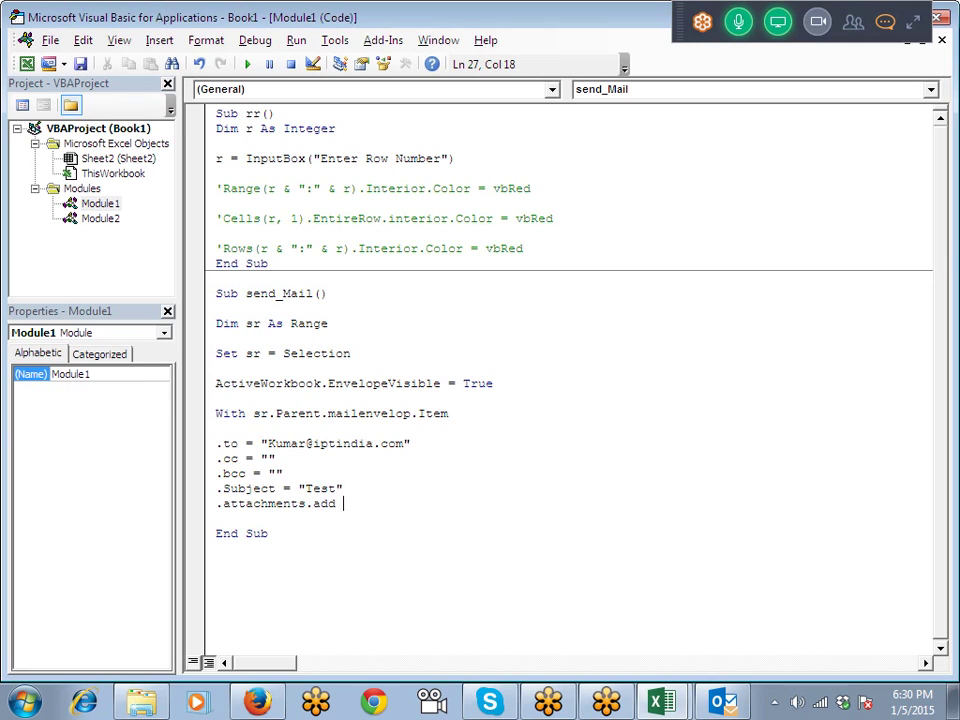
type("\"")
key("BackSpace")
key("BackSpace")
key("Left")
key("Left")
key("Left")
key("Left")
key("Left")
key("Left")
key("Left")
type("'")
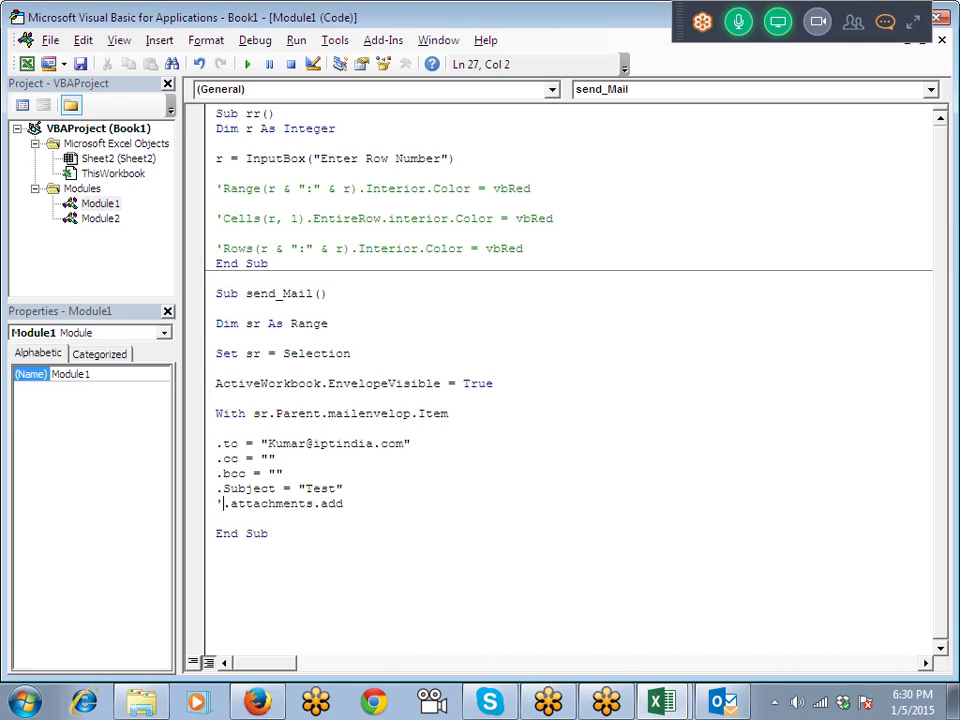
key("Down")
key("Return")
Add the .send call and close the block with End With
left_click(216, 517)
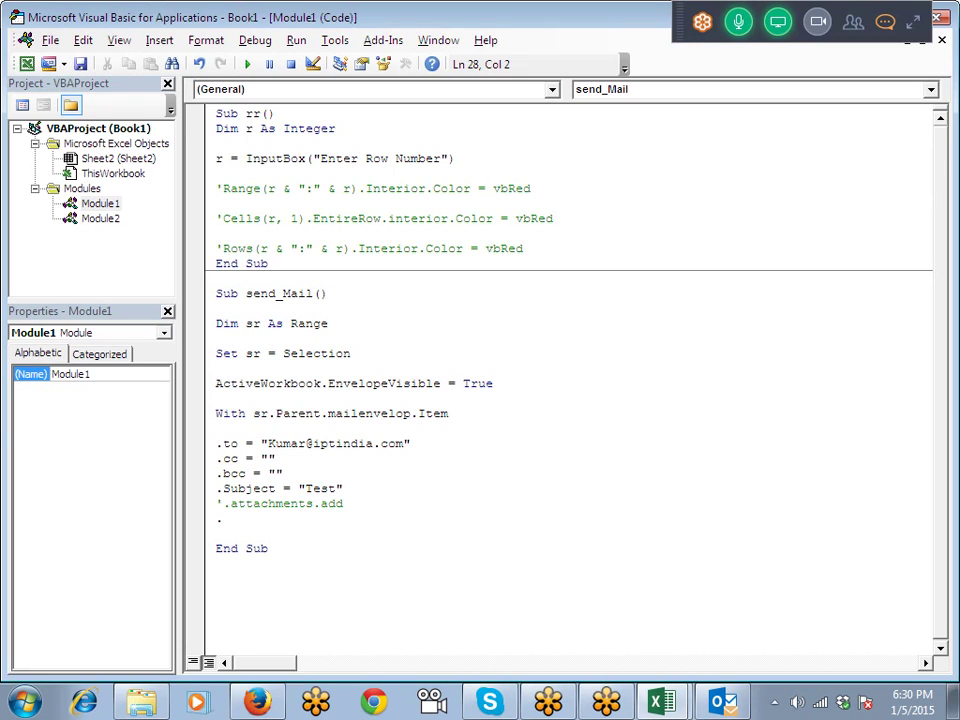
type("send")
left_click(216, 533)
type("en")
type("d with")
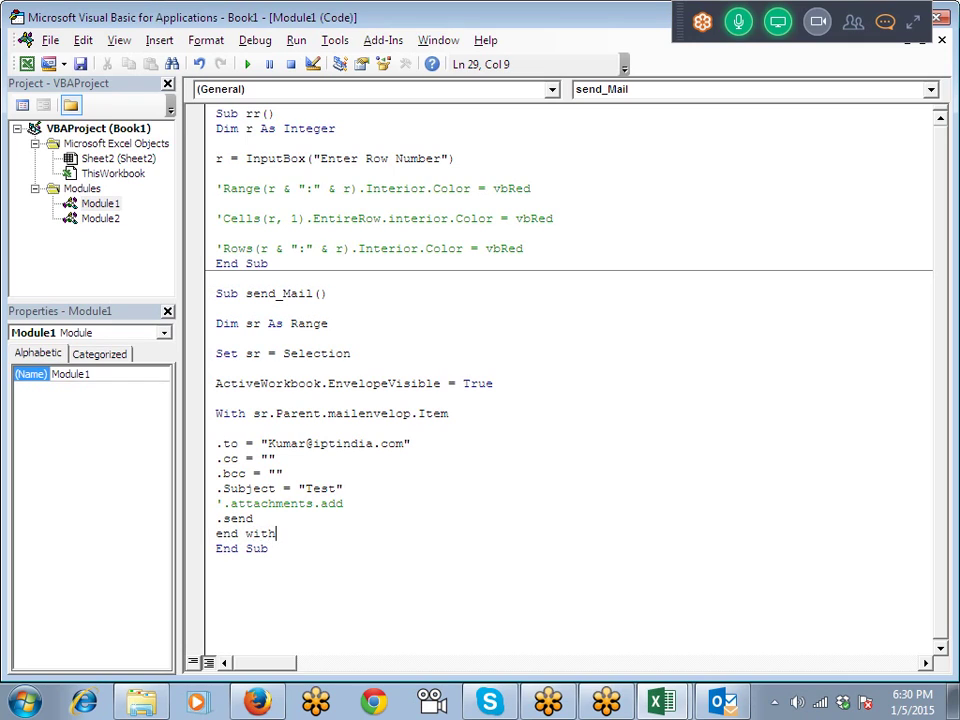
key("Return")
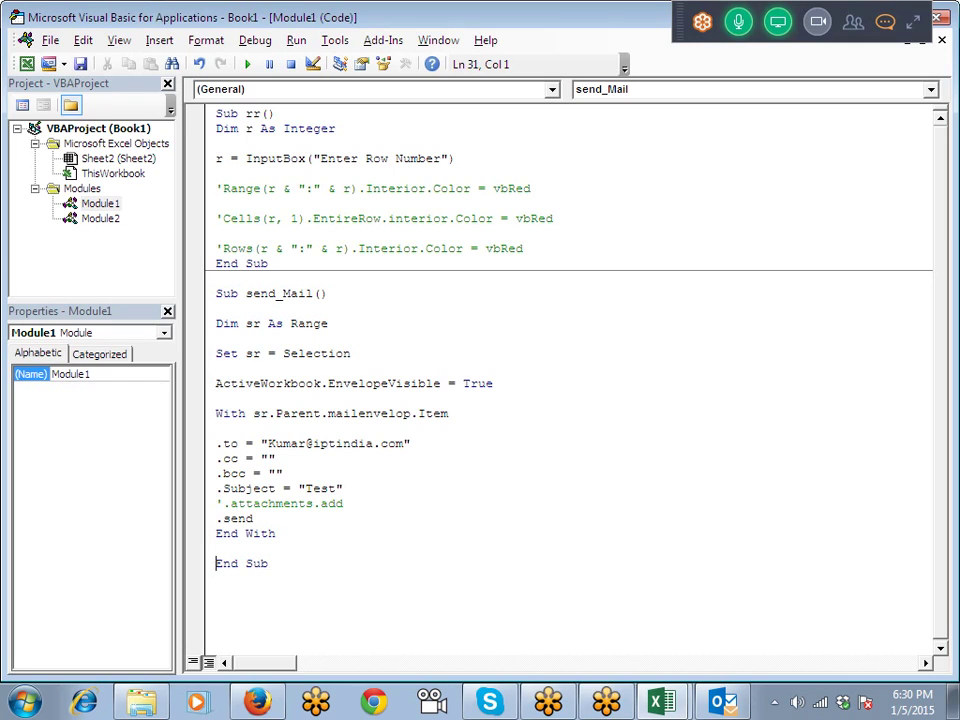
key("Return")
key("Down")
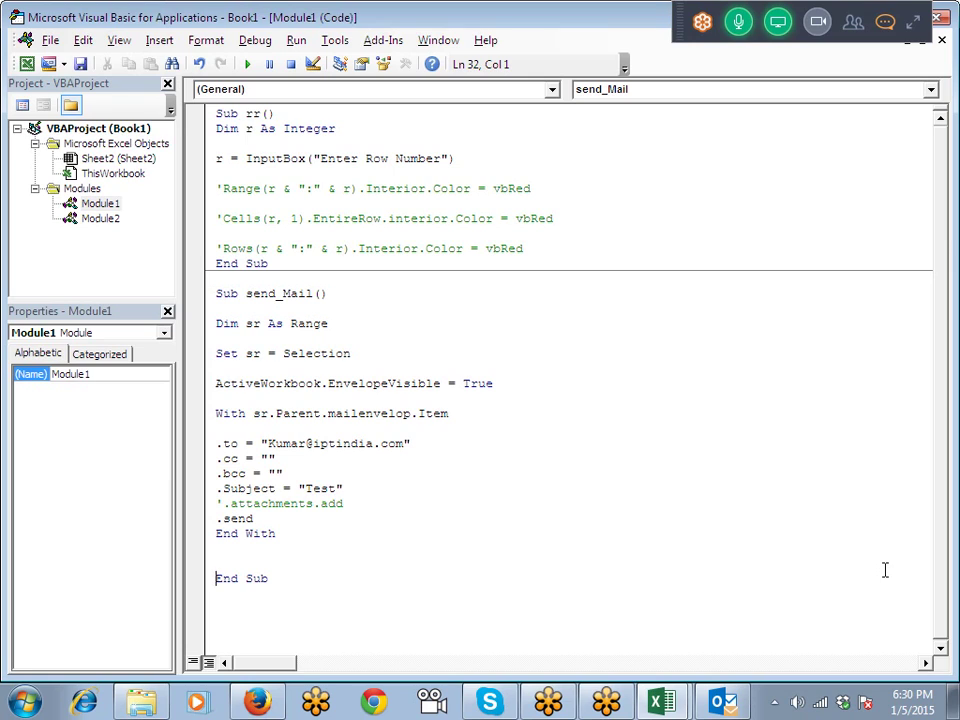
Test-run send_Mail from Excel's Macros list and choose Debug on run-time error 438
left_click(387, 505)
left_click(328, 460)
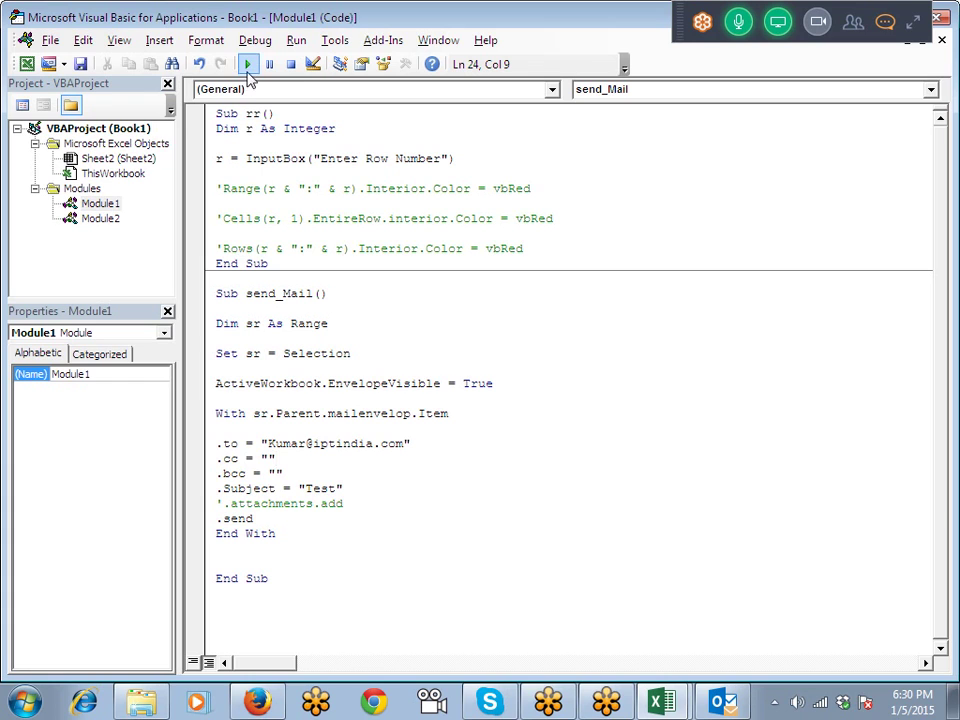
key("alt+F11")
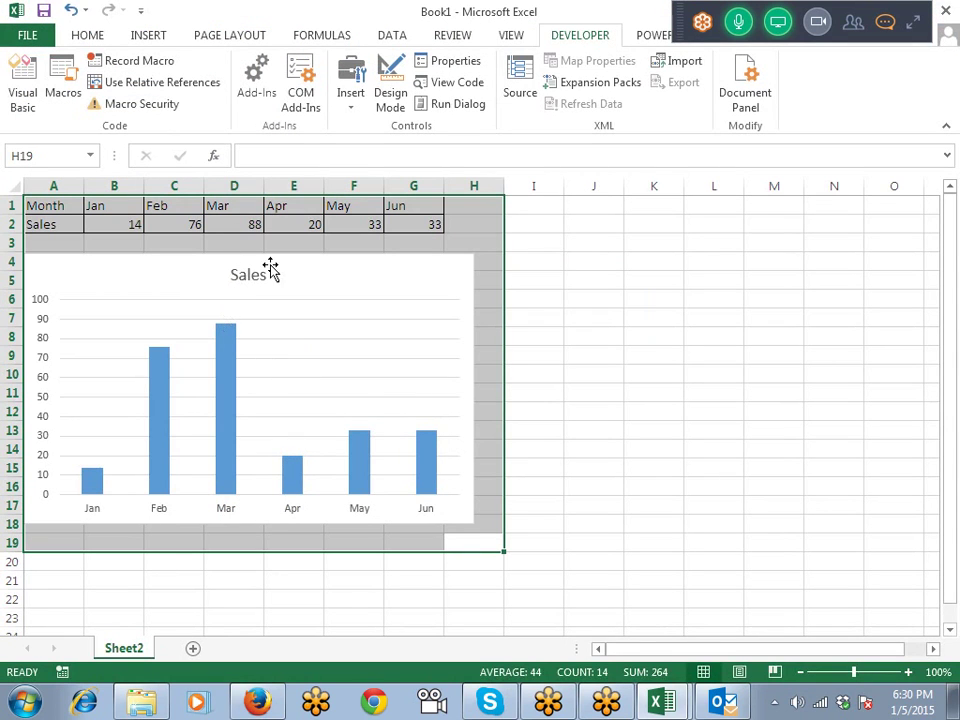
left_click(68, 98)
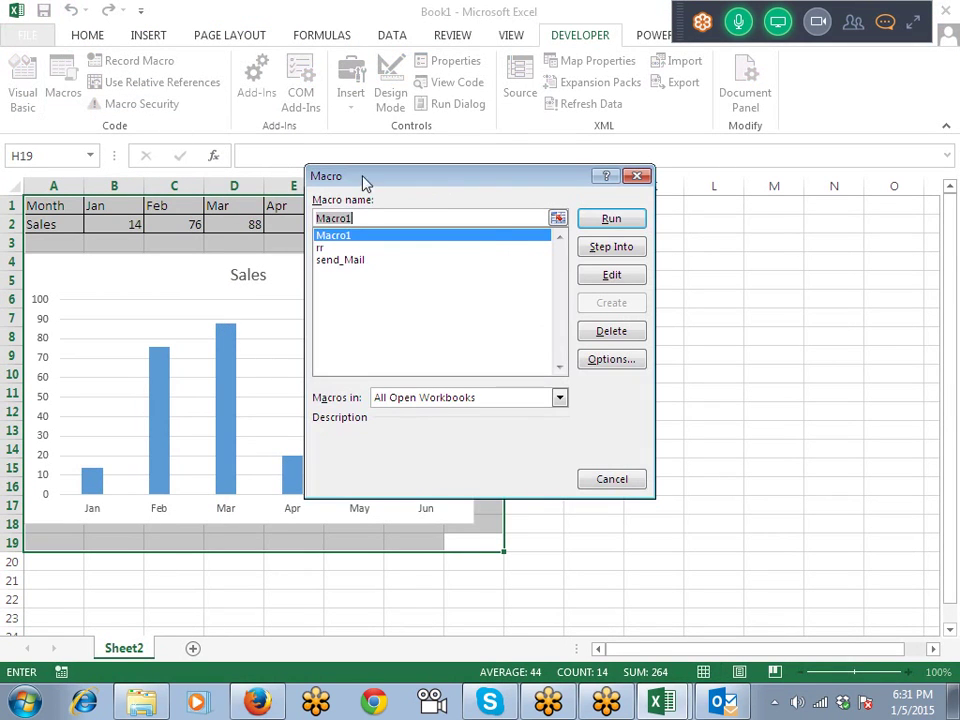
left_click(355, 260)
left_click(609, 220)
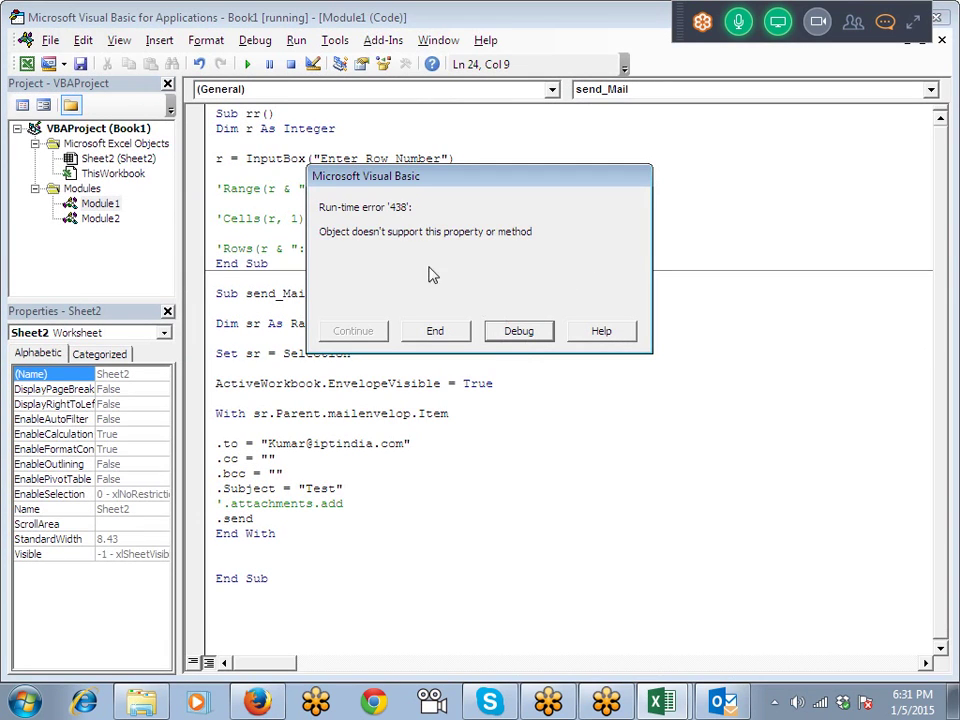
left_click(538, 340)
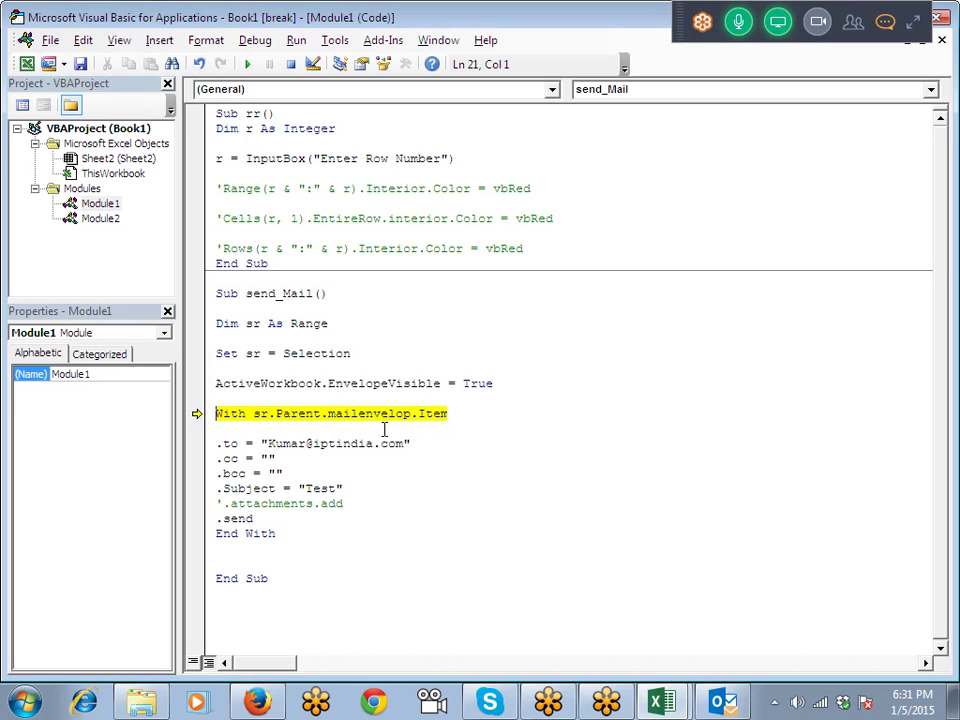
Correct the With line to sr.Parent.MailEnvelope.Item and reset the paused send_Mail run
left_click(408, 414)
type("e")
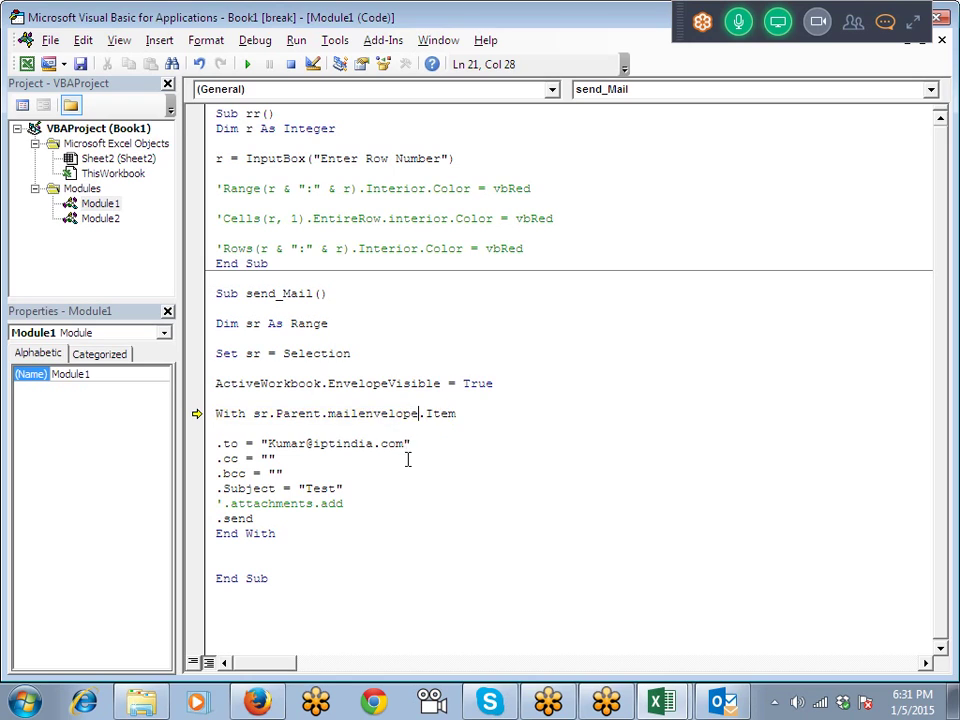
left_click(411, 456)
left_click(424, 416)
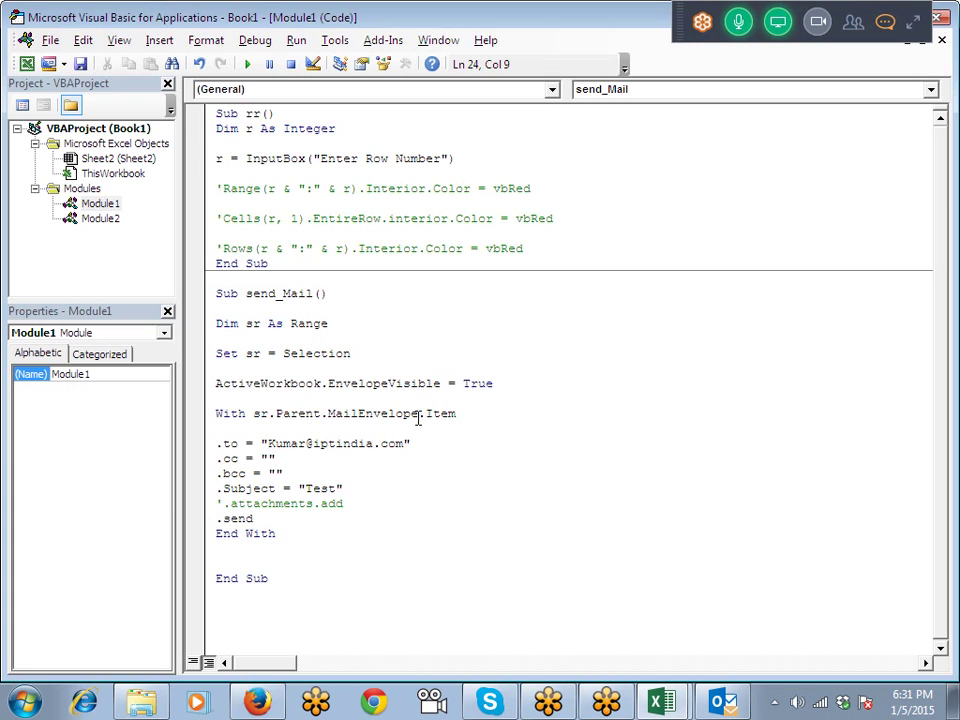
Email the selected sales table and chart with Send this Selection
key("alt+F11")
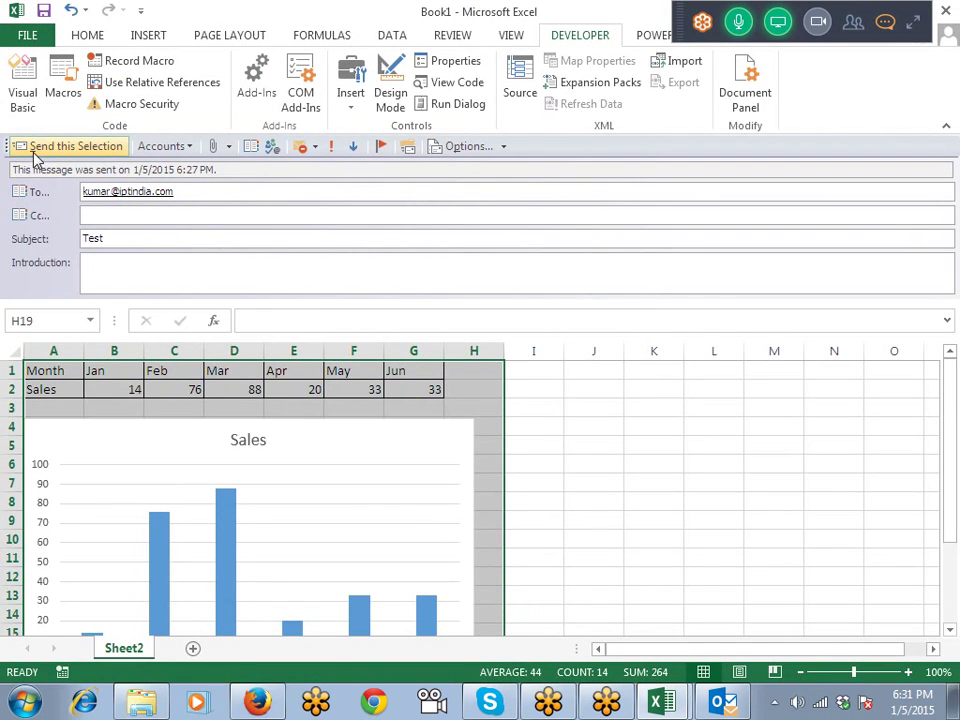
left_click(33, 156)
key("alt+F11")
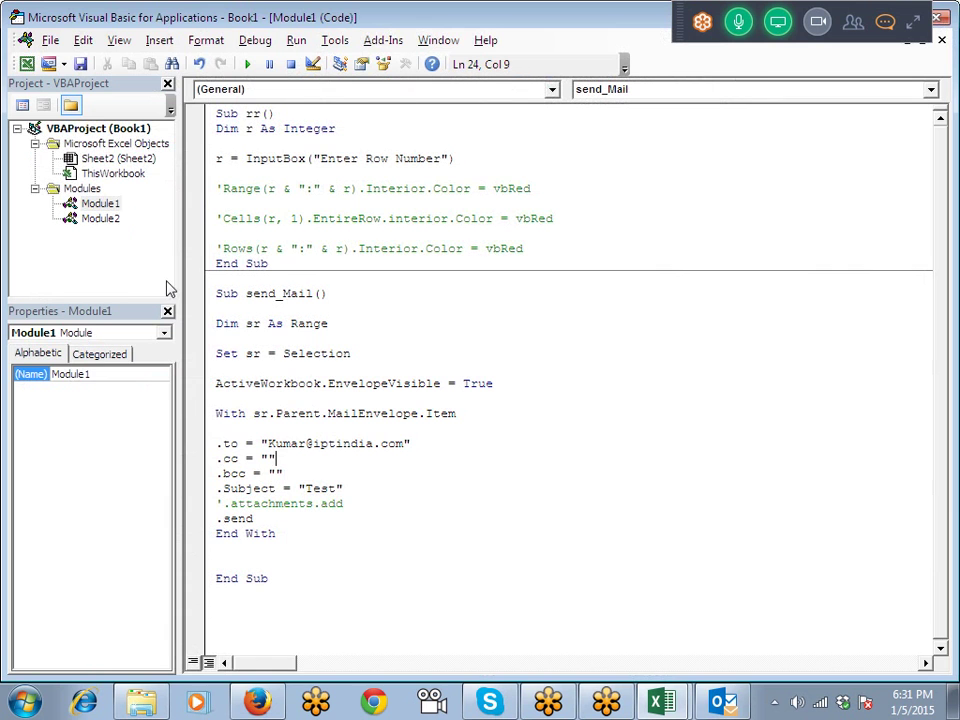
key("alt+F11")
Run the send_Mail macro from Excel's Macros list
left_click(62, 94)
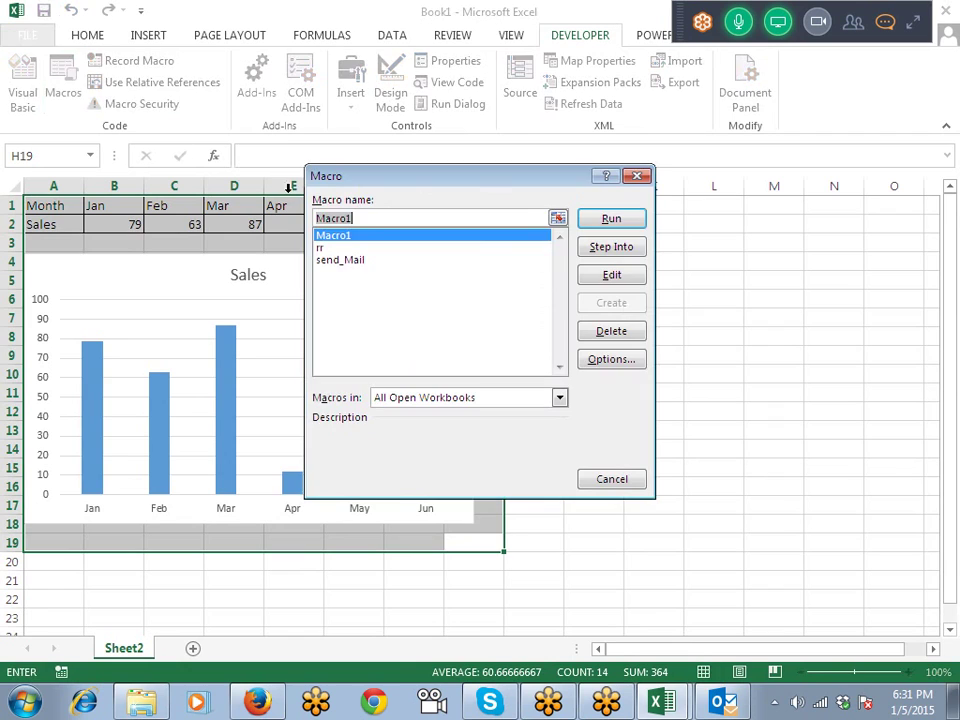
left_click(342, 261)
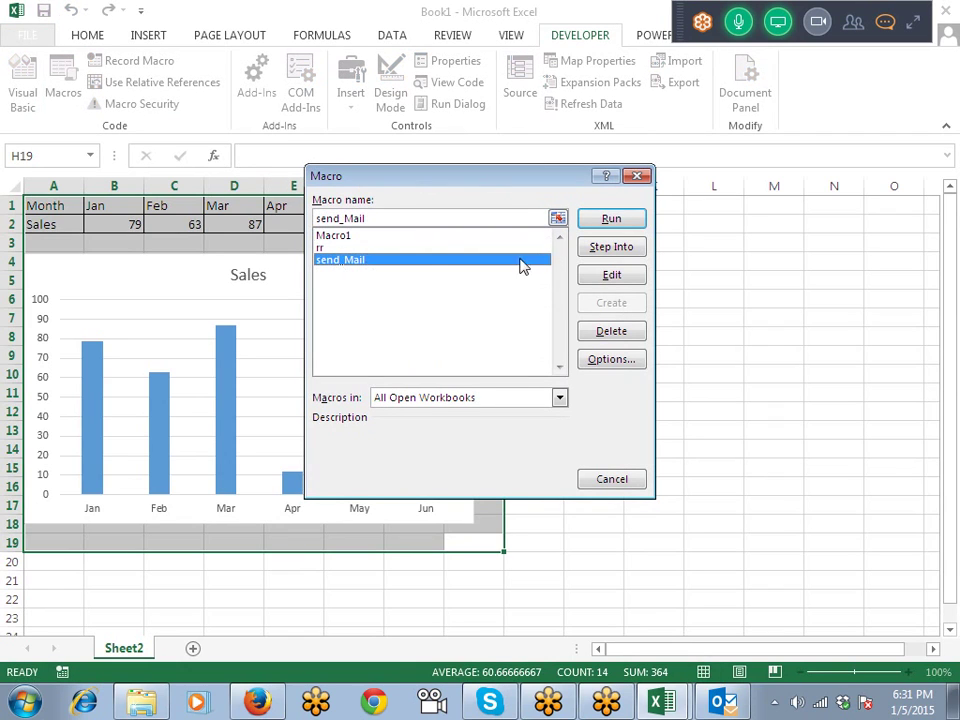
left_click(600, 218)
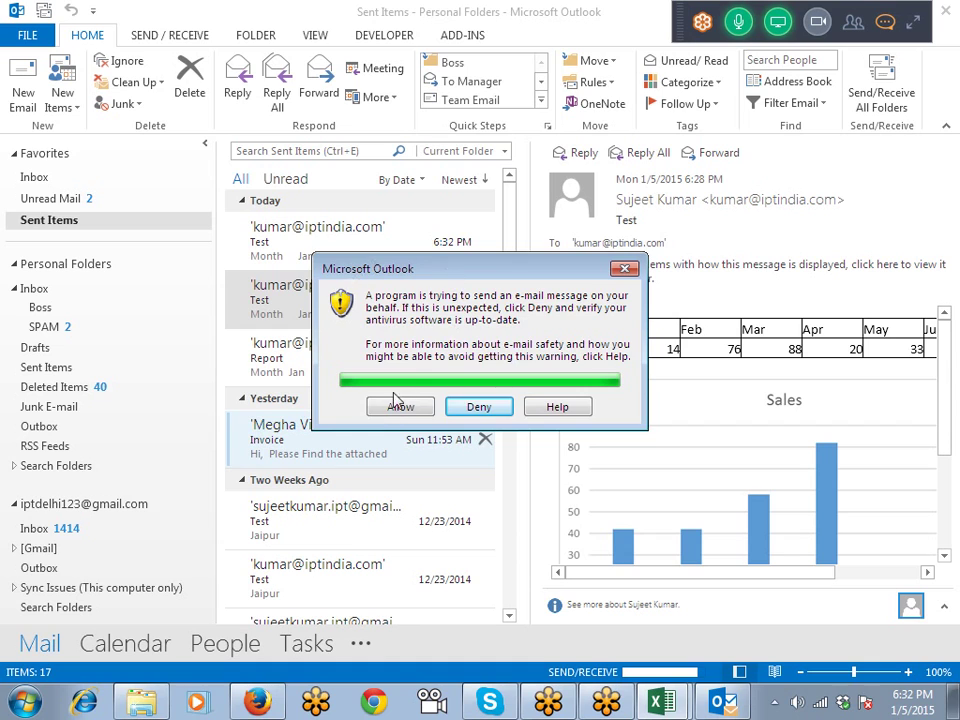
Allow the pending message to send, then stop applying macro security to installed add-ins
left_click(396, 408)
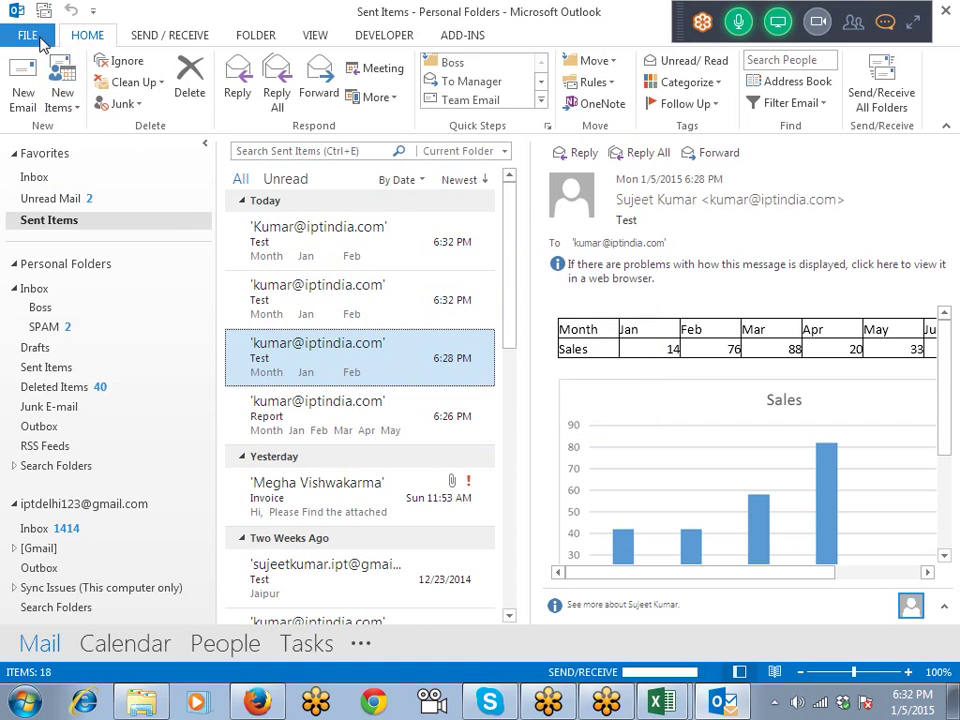
left_click(29, 36)
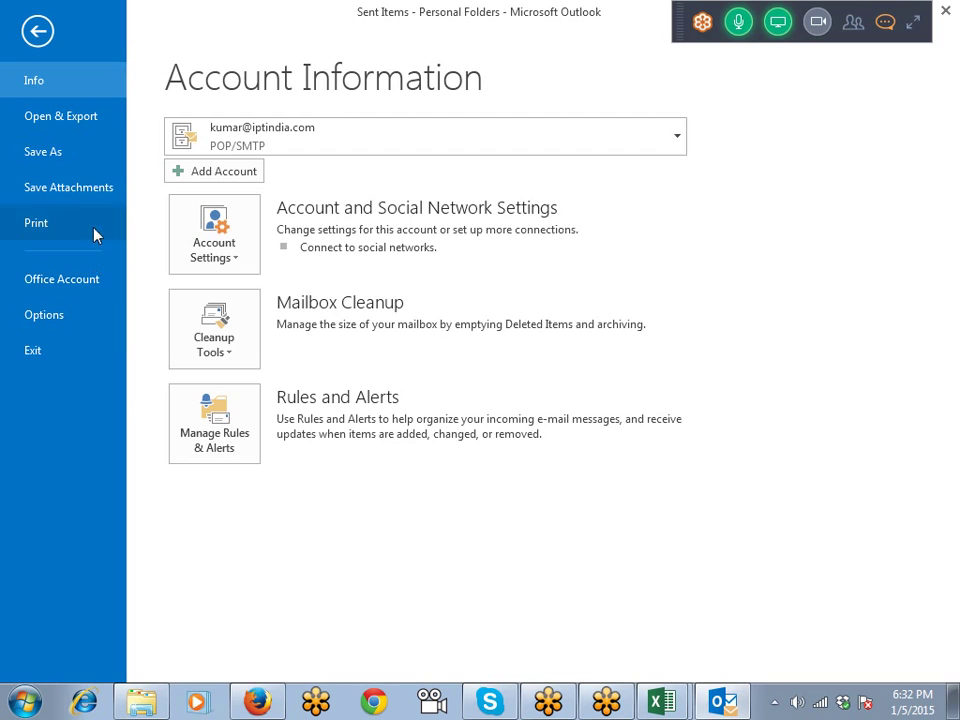
key("Escape")
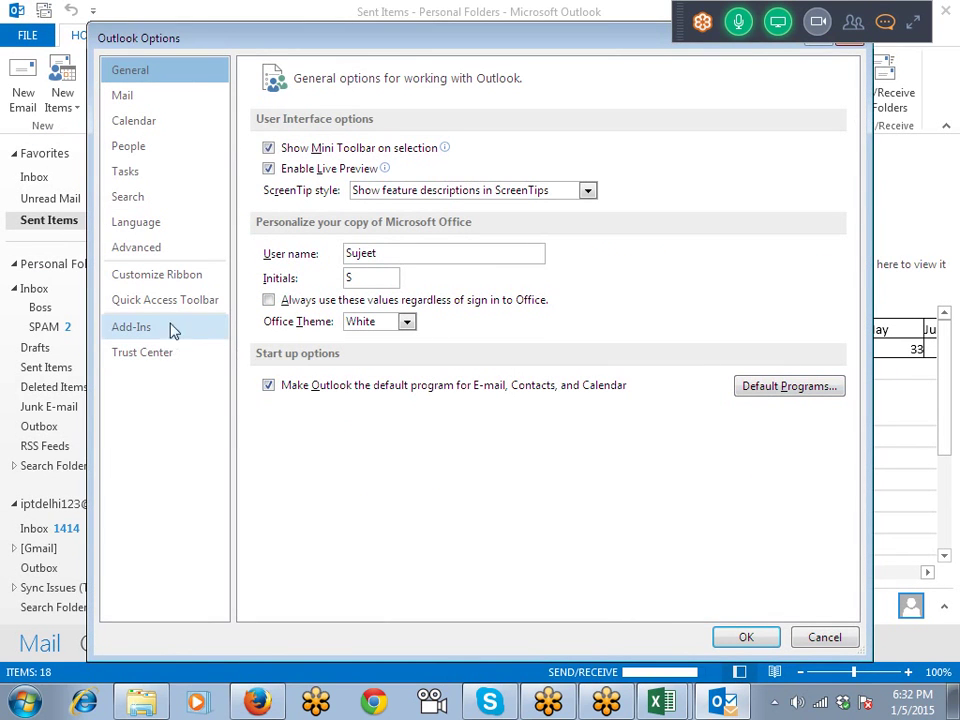
left_click(165, 352)
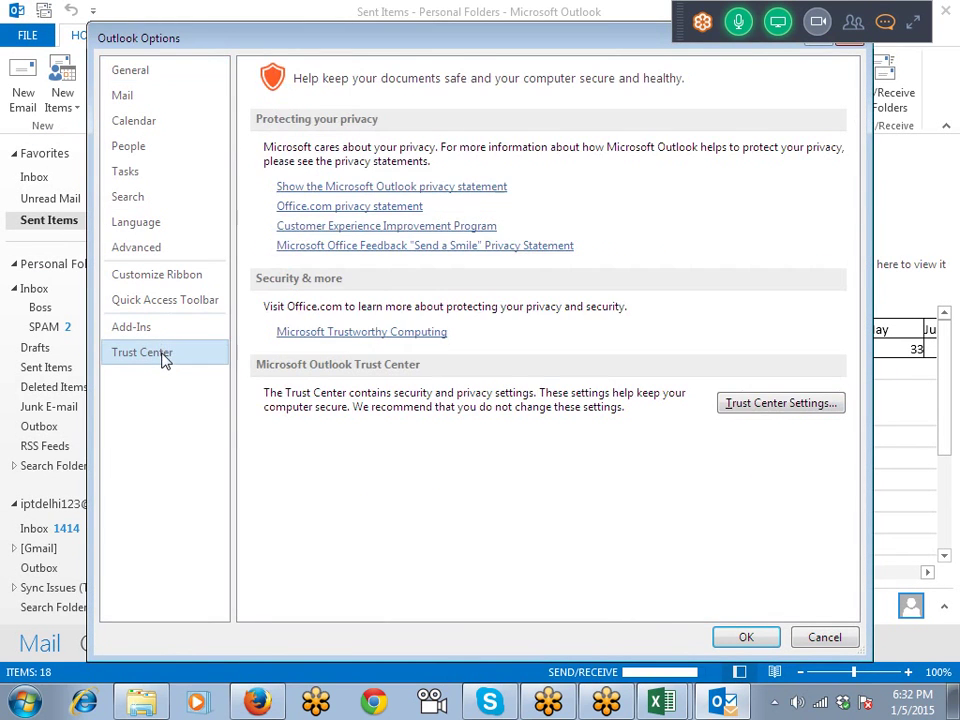
left_click(757, 404)
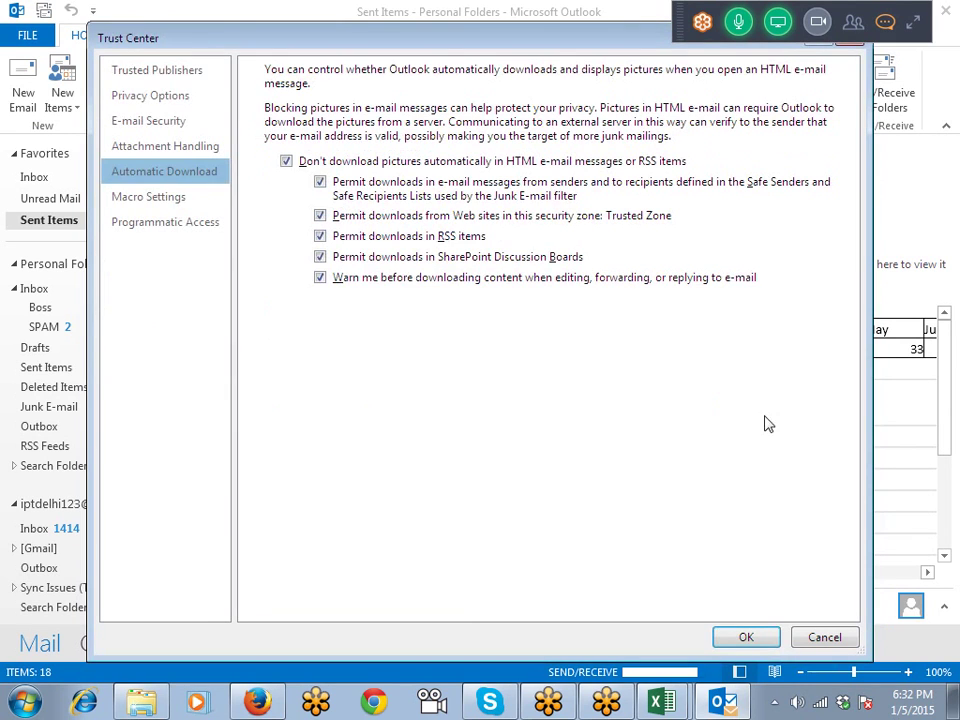
left_click(184, 199)
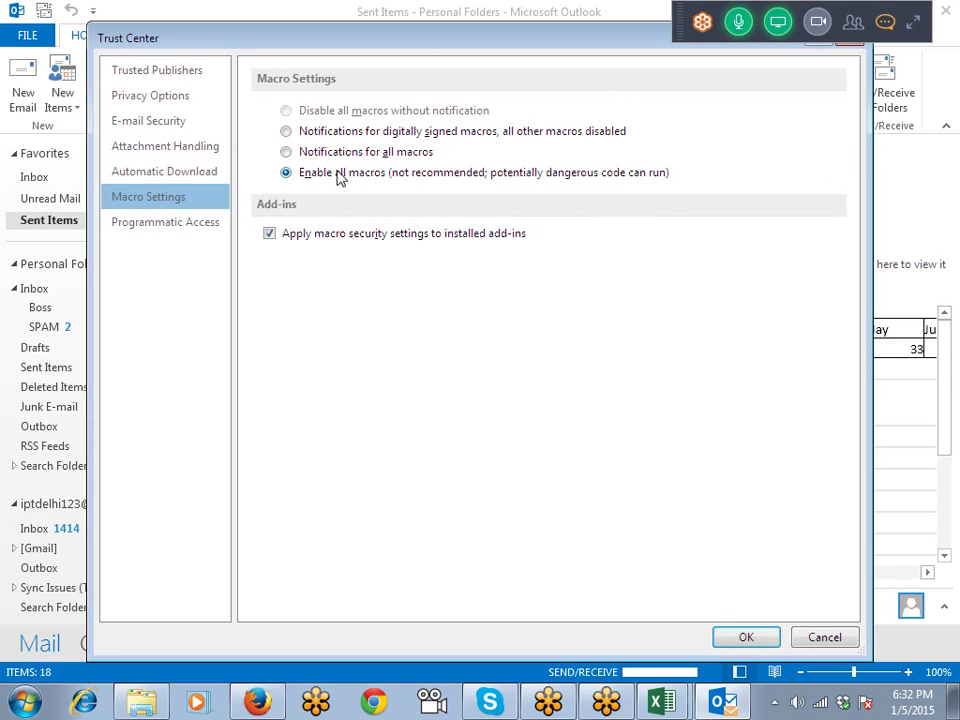
left_click(271, 236)
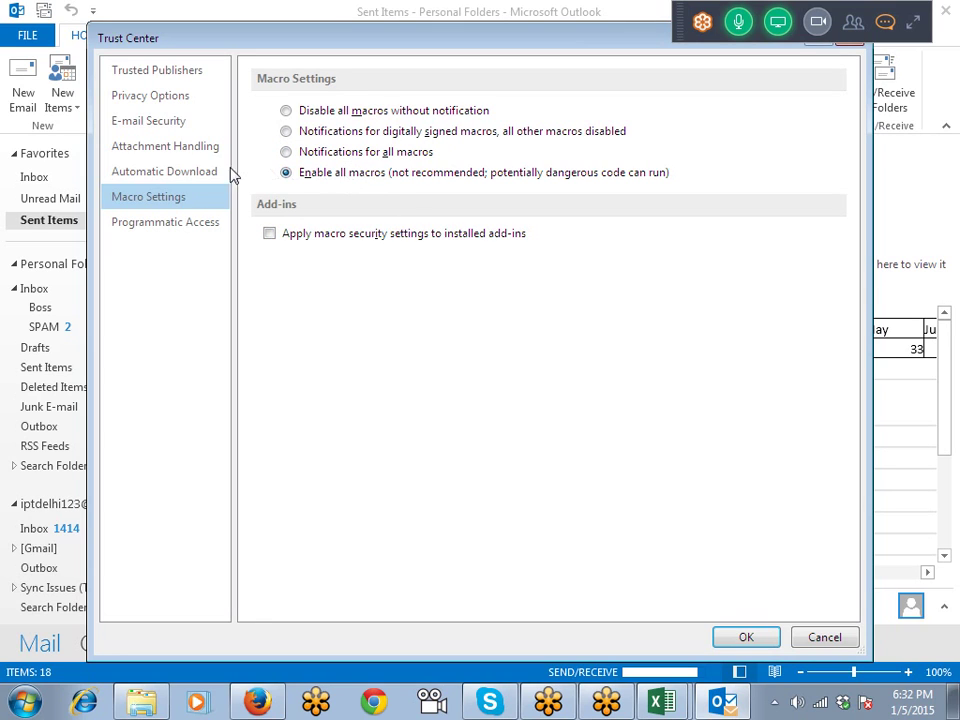
Allow scripts in shared folders and Public Folders, then confirm the Trust Center and Options dialogs
left_click(183, 128)
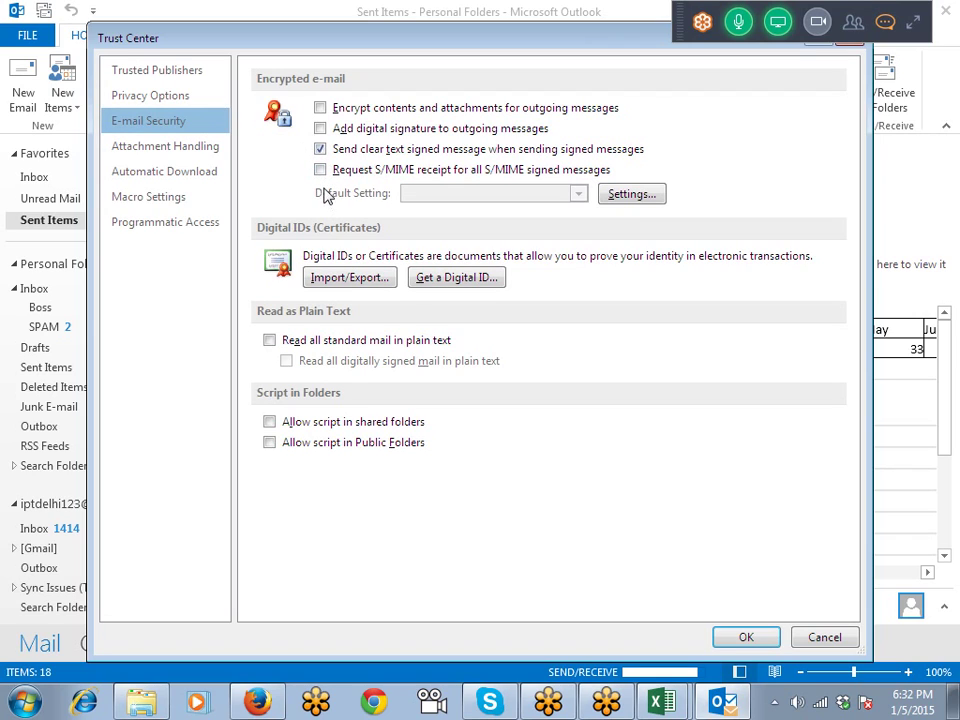
left_click(269, 422)
left_click(270, 442)
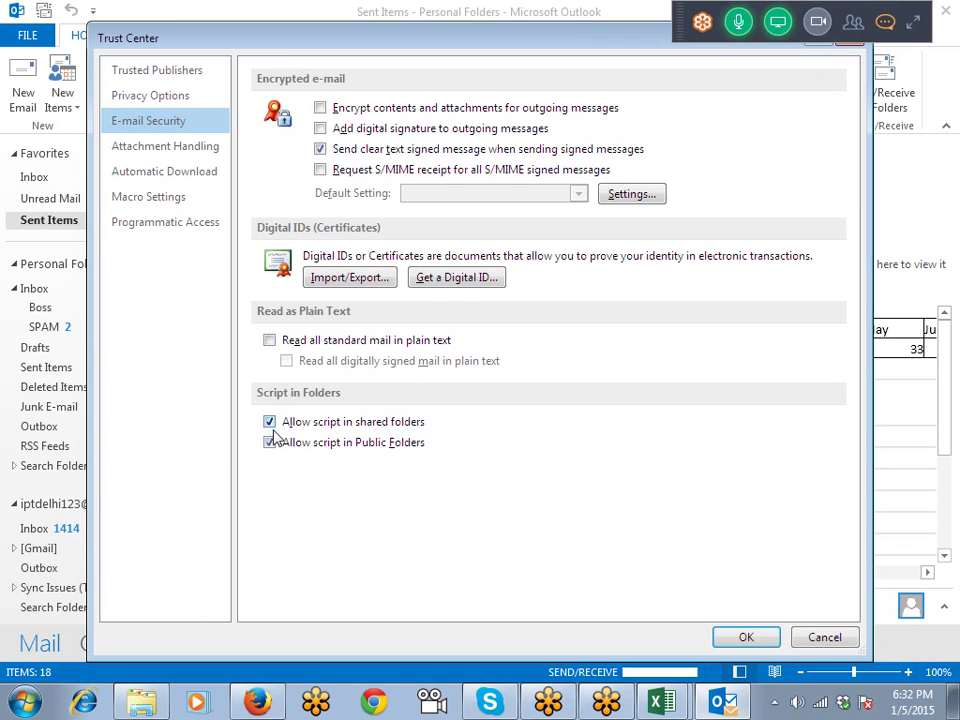
left_click(172, 196)
left_click(172, 180)
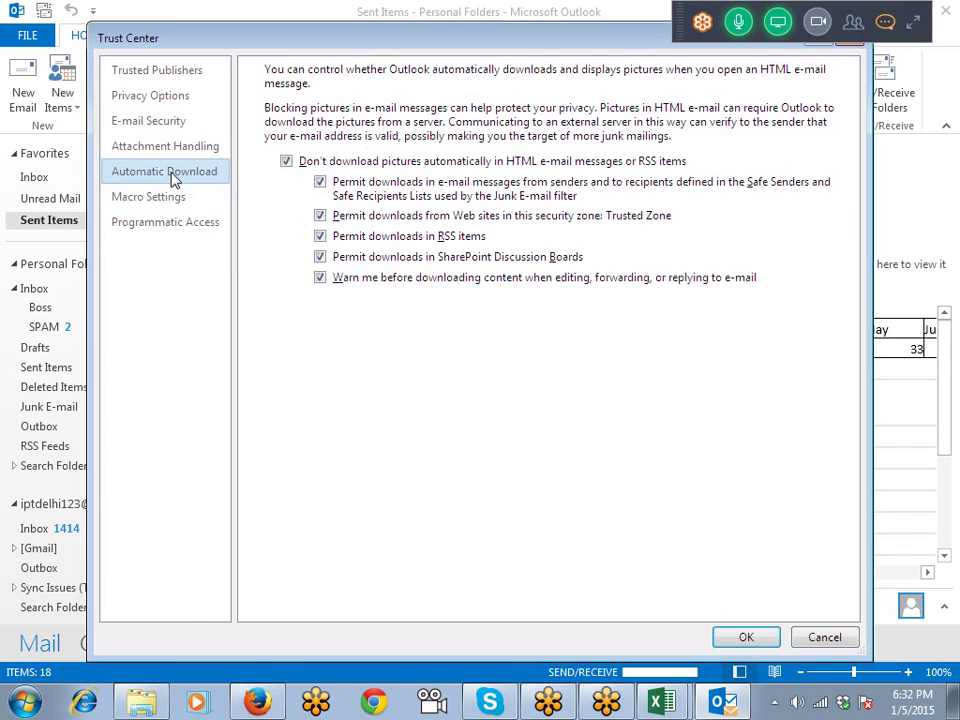
left_click(167, 196)
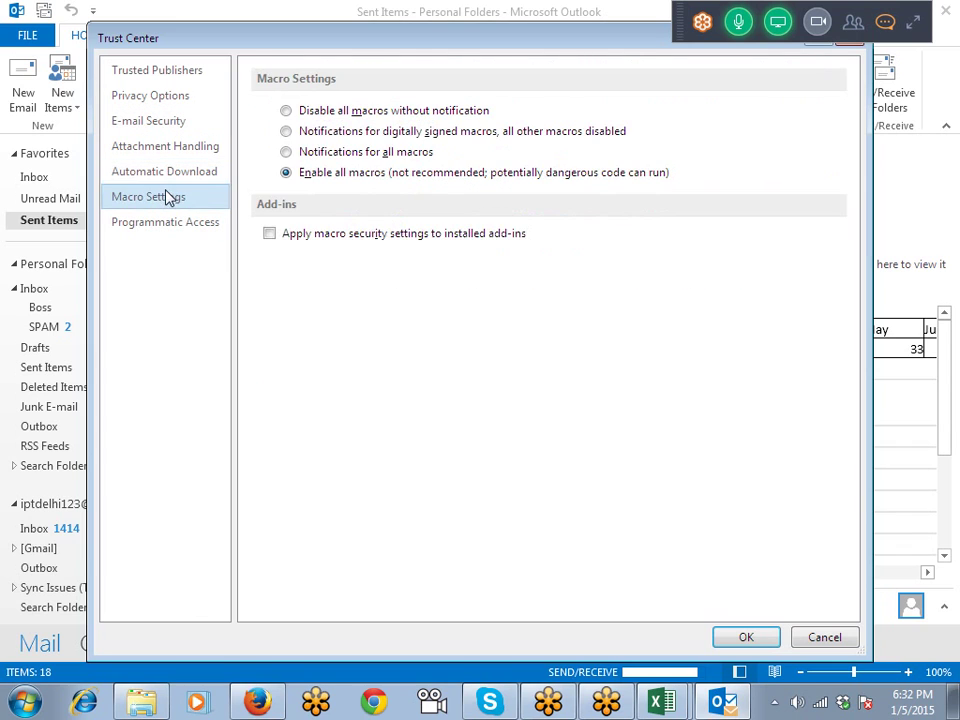
left_click(744, 637)
left_click(746, 637)
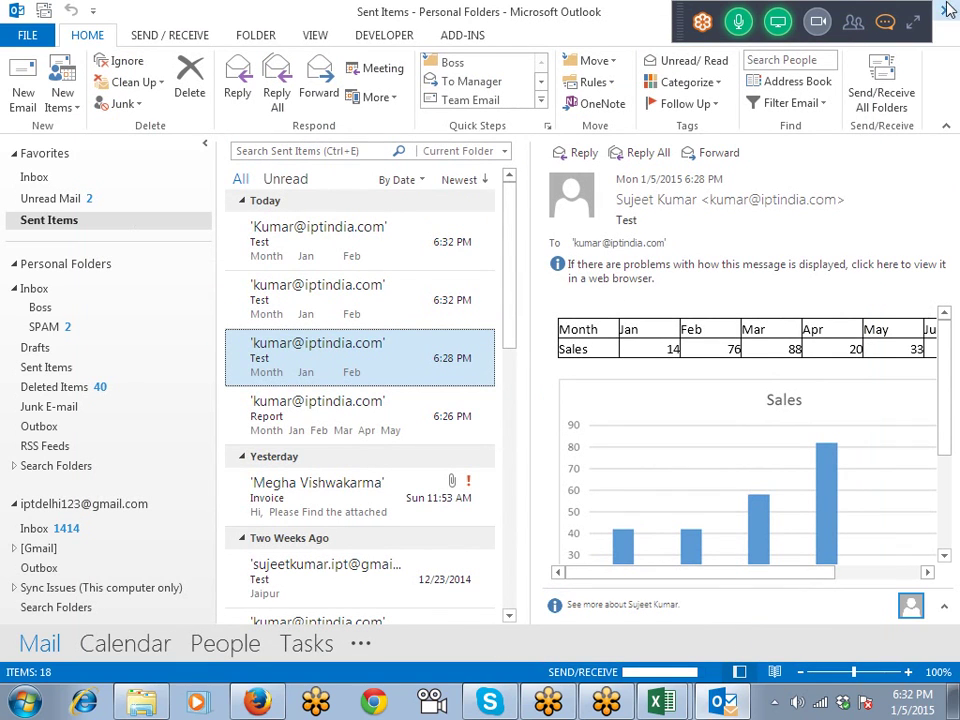
Run send_Mail again, allow Outlook to send the table and chart, and return to the VBA editor
left_click(661, 702)
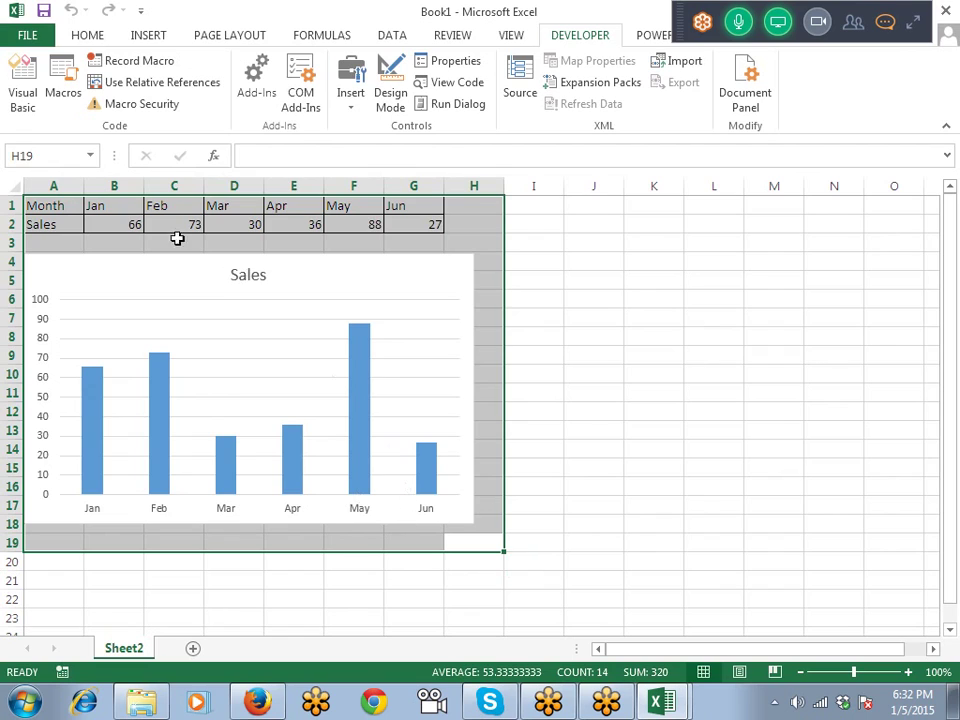
left_click(60, 85)
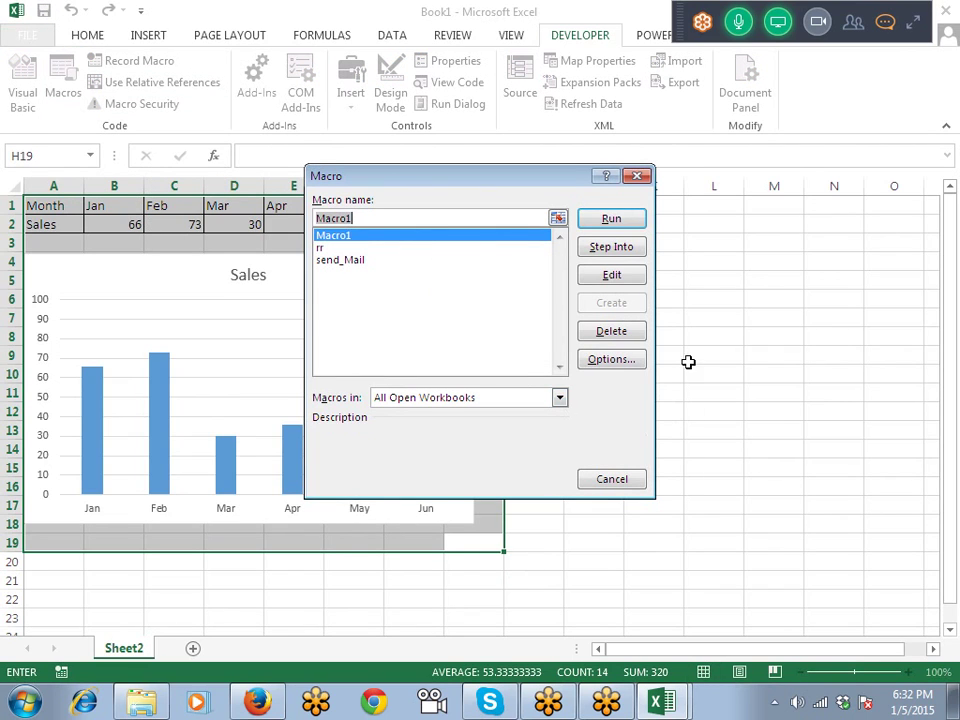
left_click(365, 262)
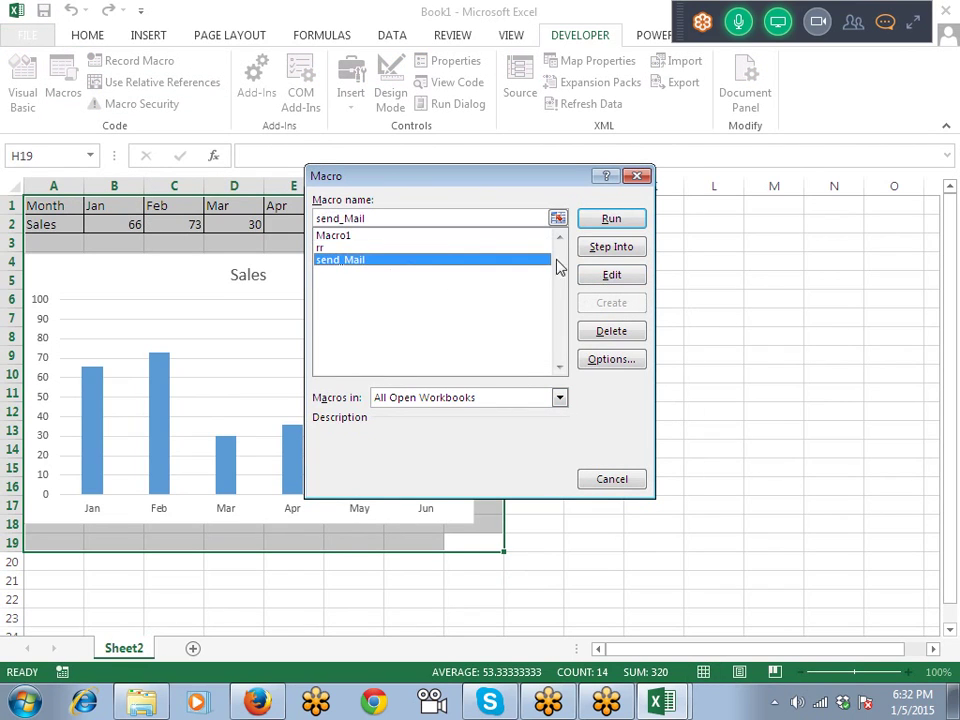
left_click(608, 220)
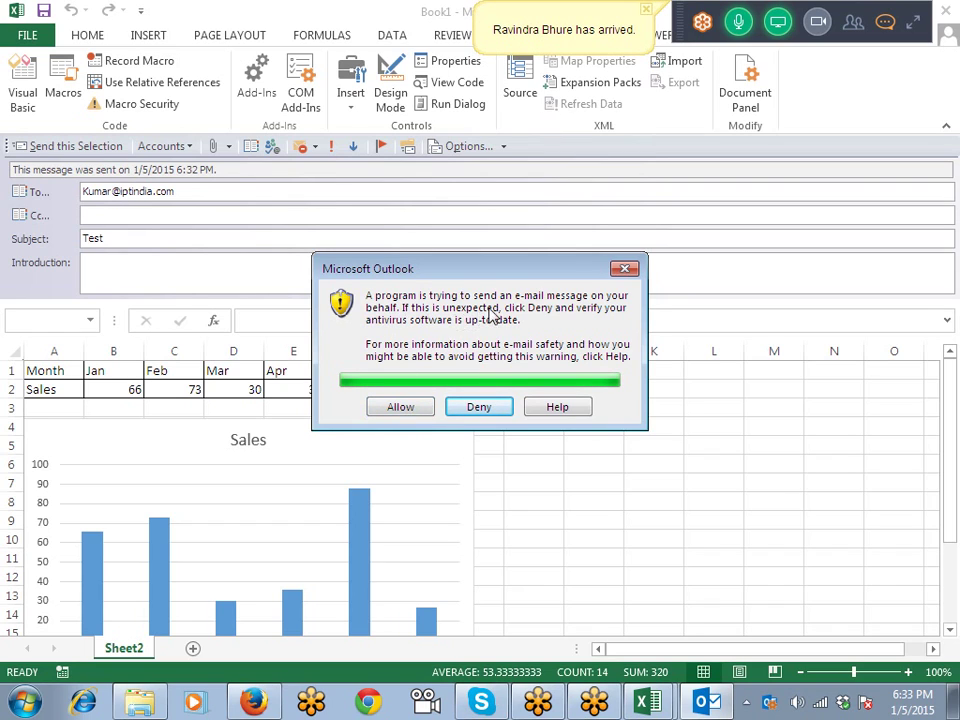
left_click(401, 407)
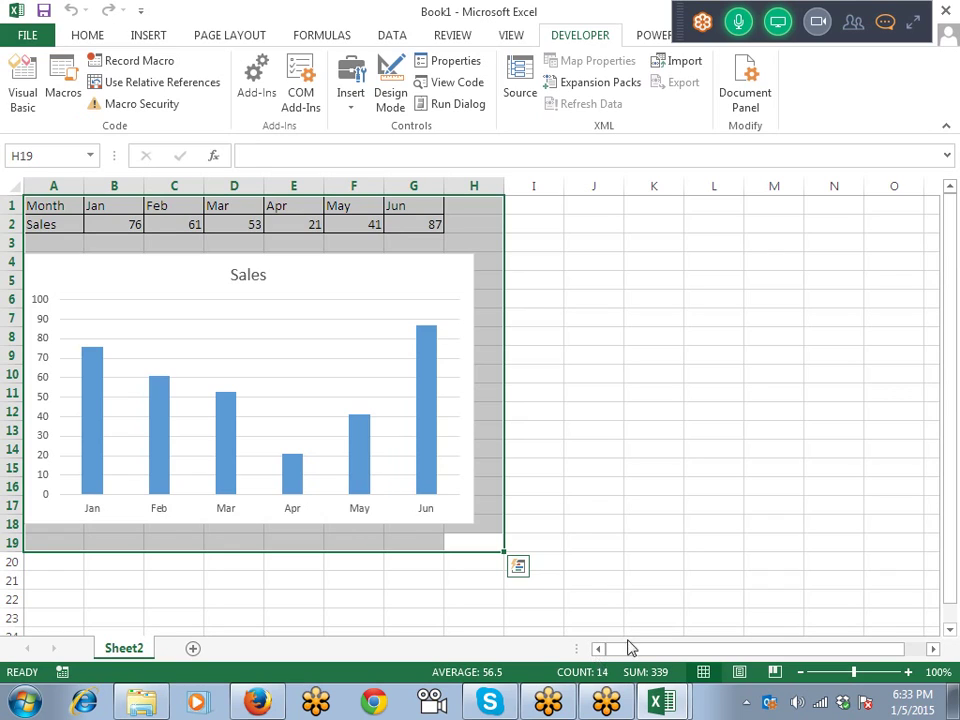
left_click(586, 532)
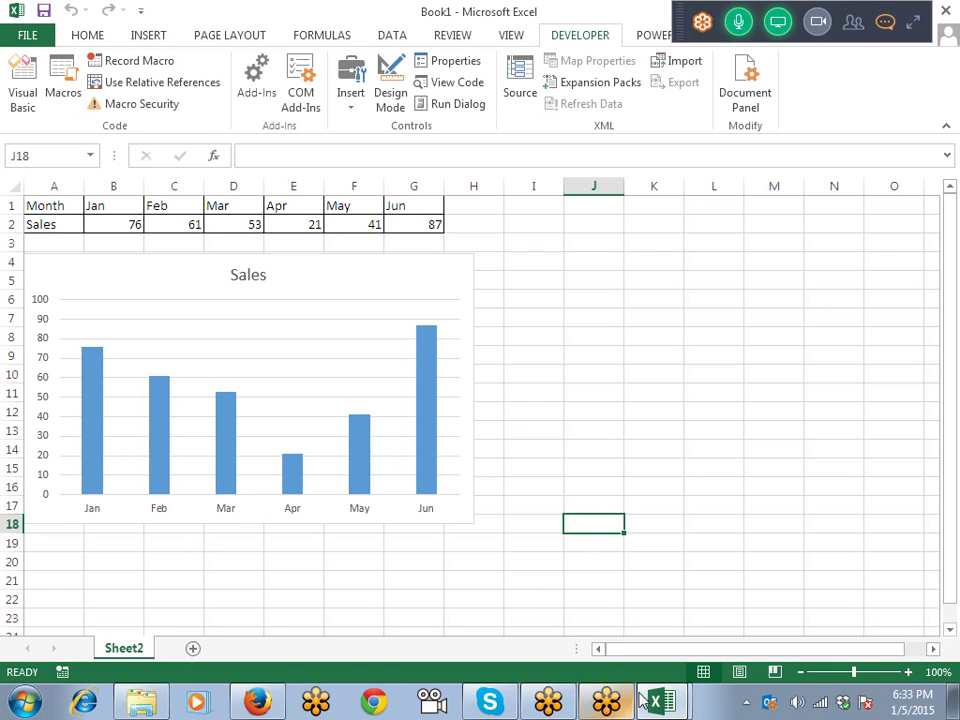
left_click(586, 659)
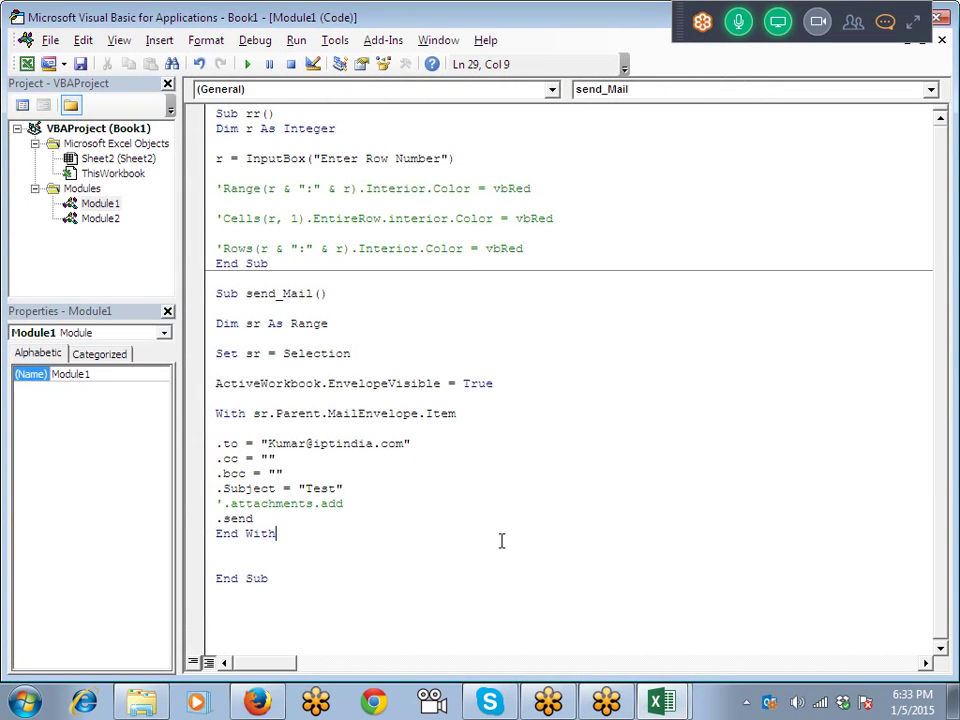
Add a new empty Sub send_Mail2() procedure below send_Mail
left_click(379, 592)
key("Return")
key("Return")
key("Return")
key("Return")
key("Return")
key("Return")
key("Return")
key("Return")
key("Return")
key("Return")
key("Return")
key("Return")
key("Return")
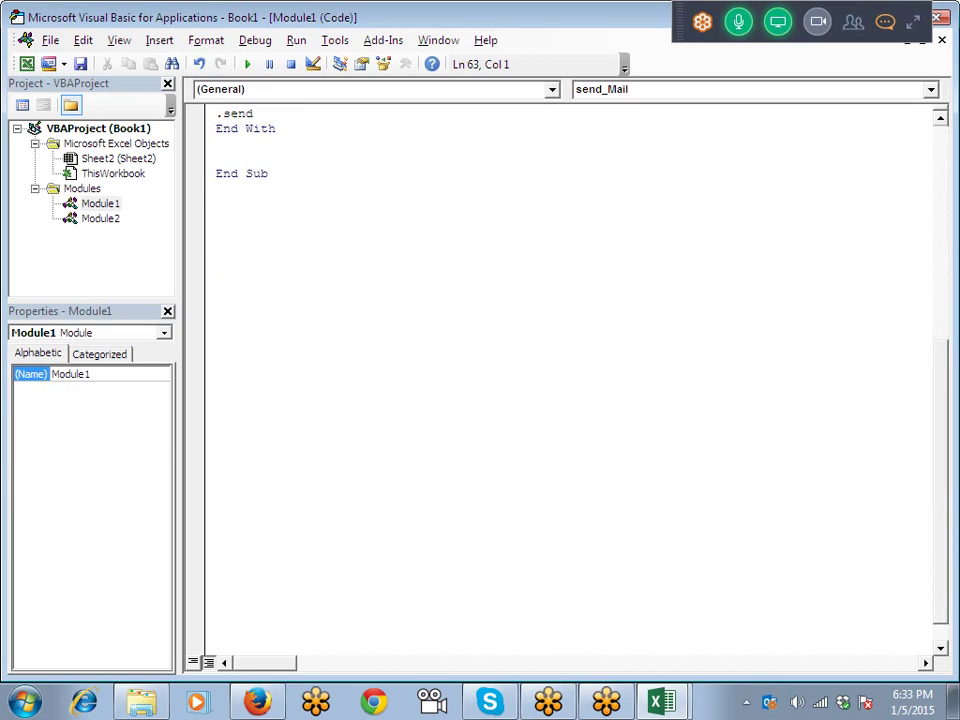
key("BackSpace")
key("BackSpace")
key("BackSpace")
key("BackSpace")
key("BackSpace")
key("BackSpace")
key("BackSpace")
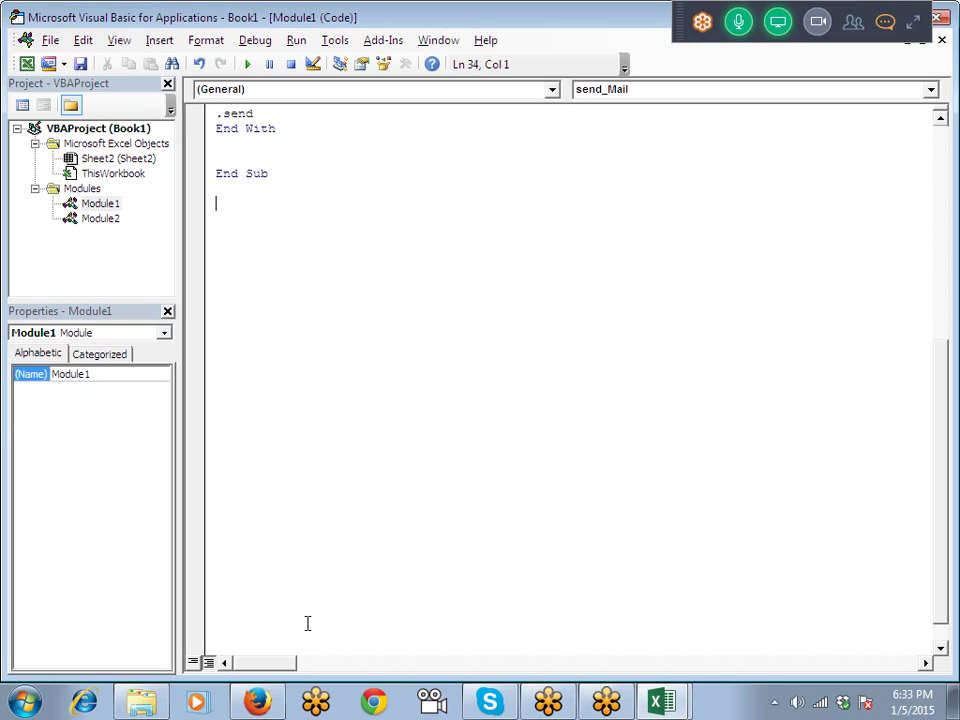
type("s")
type("ub ")
type("rr")
key("BackSpace")
key("BackSpace")
type("send")
type("_")
type("ai")
type("l()")
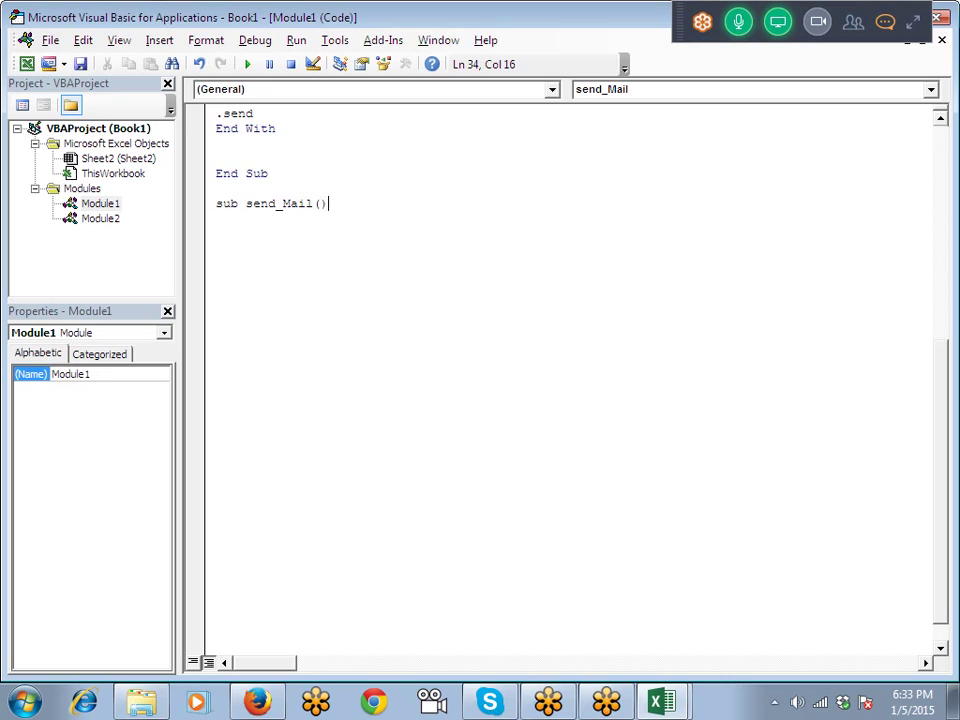
key("Left")
key("Left")
type("2")
key("Return")
key("Return")
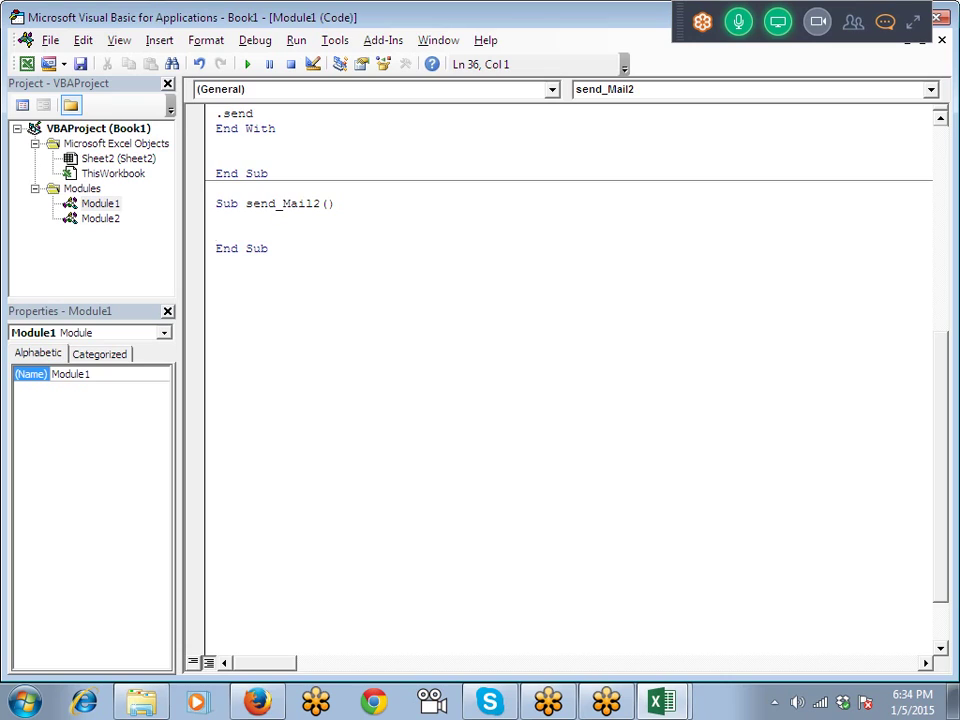
key("Return")
Declare outapp and outmail As Object inside send_Mail2
type("dim ")
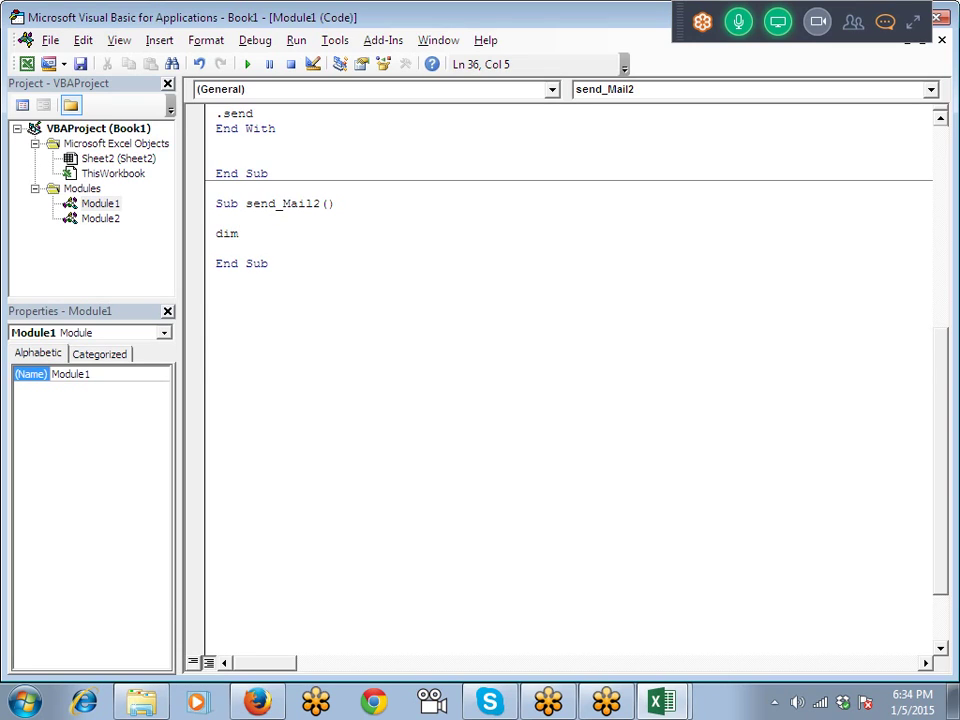
type("o")
type("a")
key("BackSpace")
type("utapp ")
type(" a")
key("BackSpace")
key("BackSpace")
key("BackSpace")
type("as ")
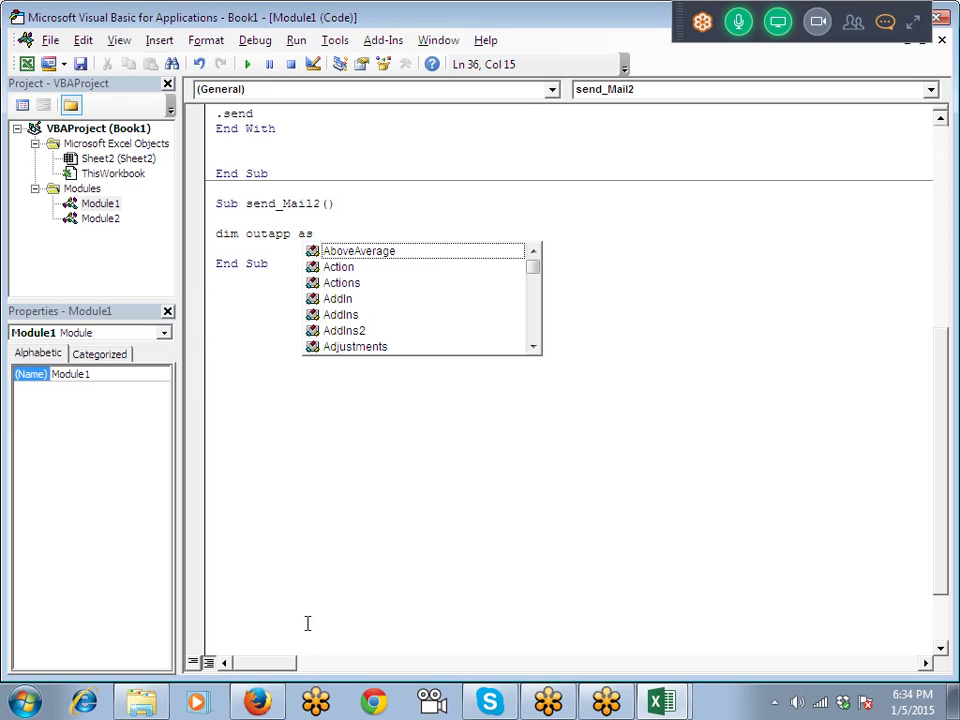
type("ao")
key("BackSpace")
type("p")
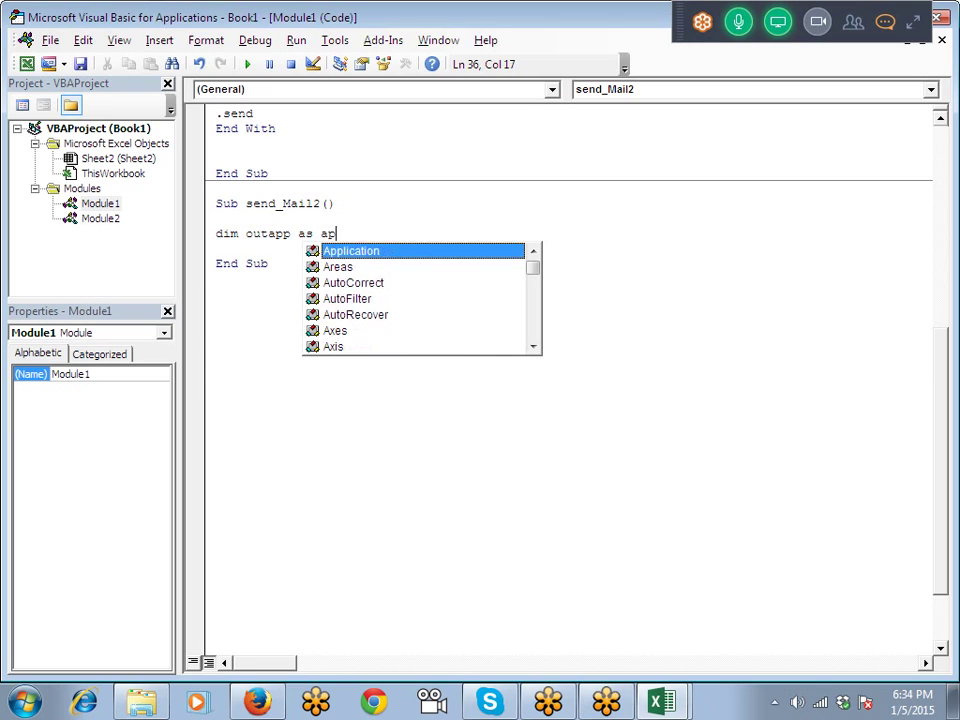
key("BackSpace")
type("b")
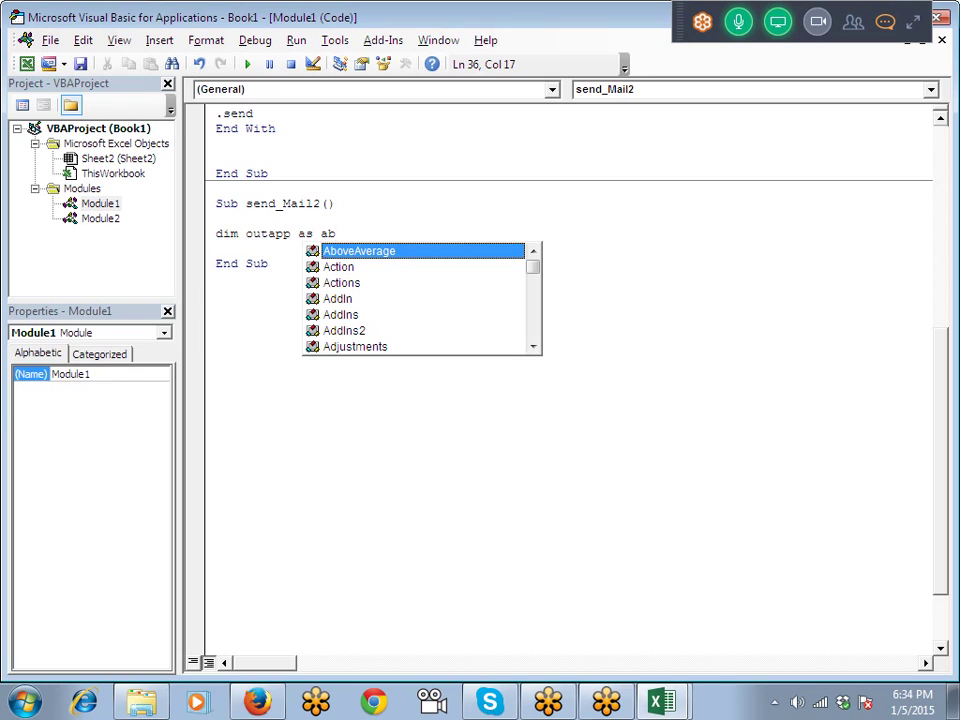
type("j")
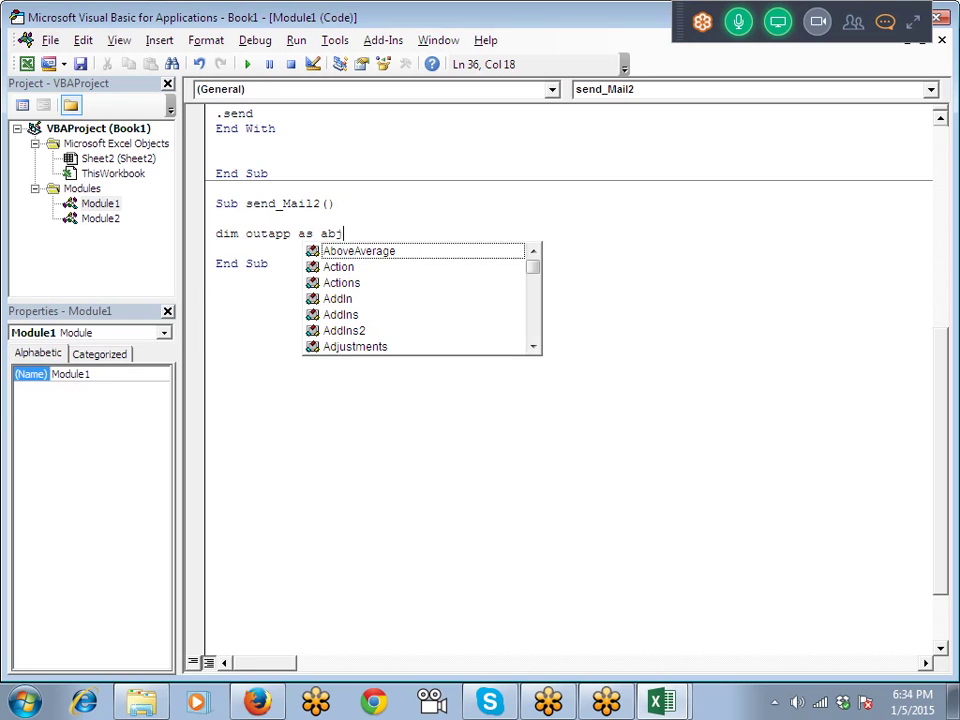
key("BackSpace")
key("BackSpace")
key("BackSpace")
type("ob")
key("Tab")
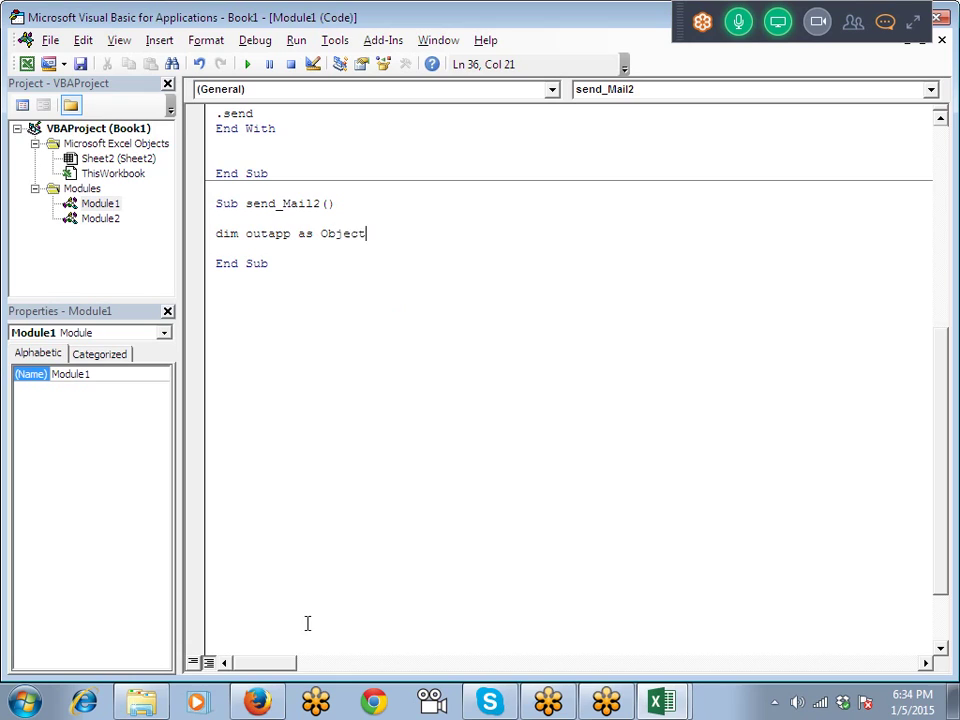
key("Return")
type("di")
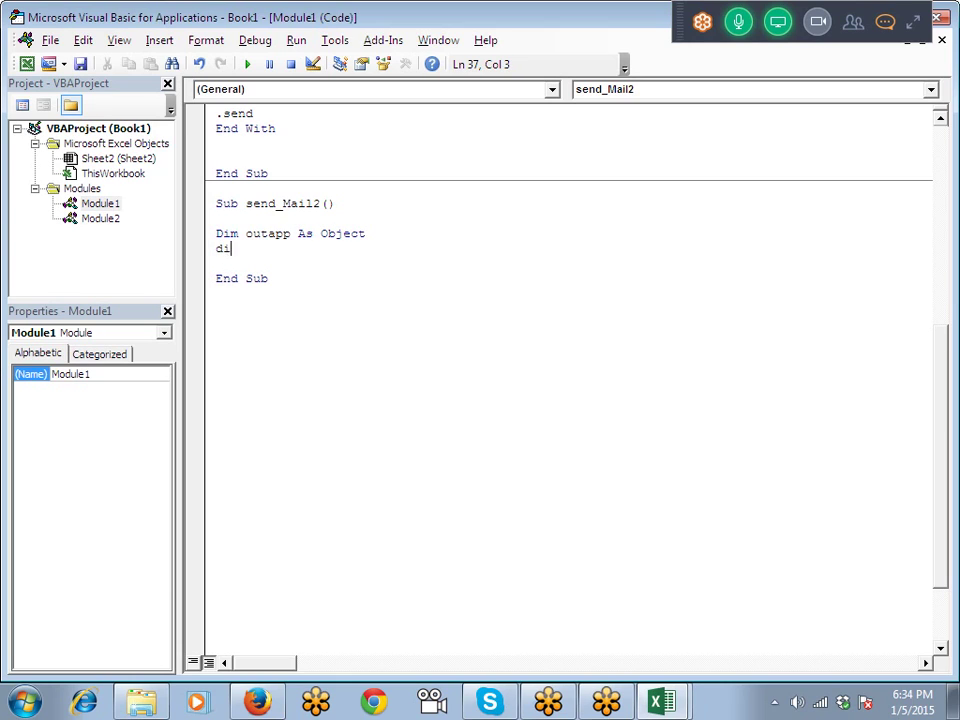
type("m o")
type("utm")
type("ail ")
type("as ")
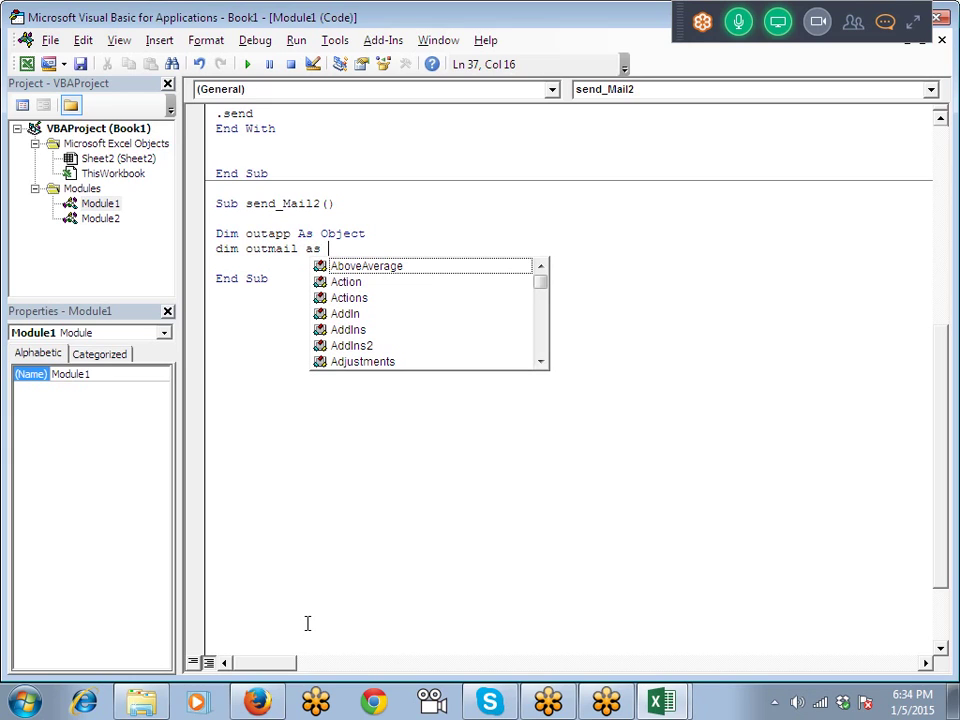
type("o")
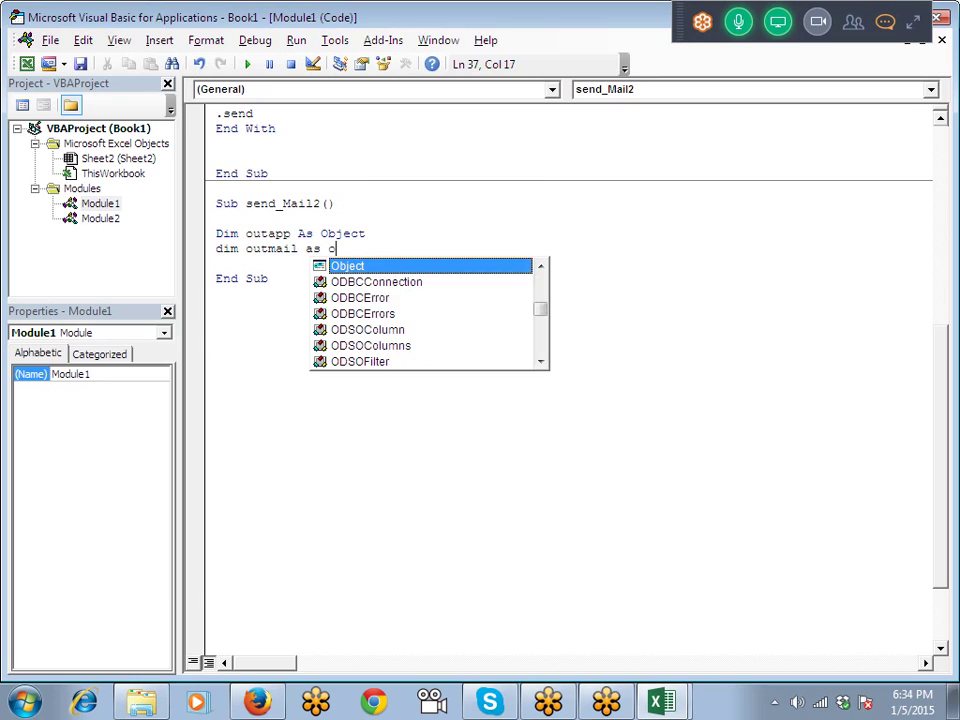
key("Tab")
key("Return")
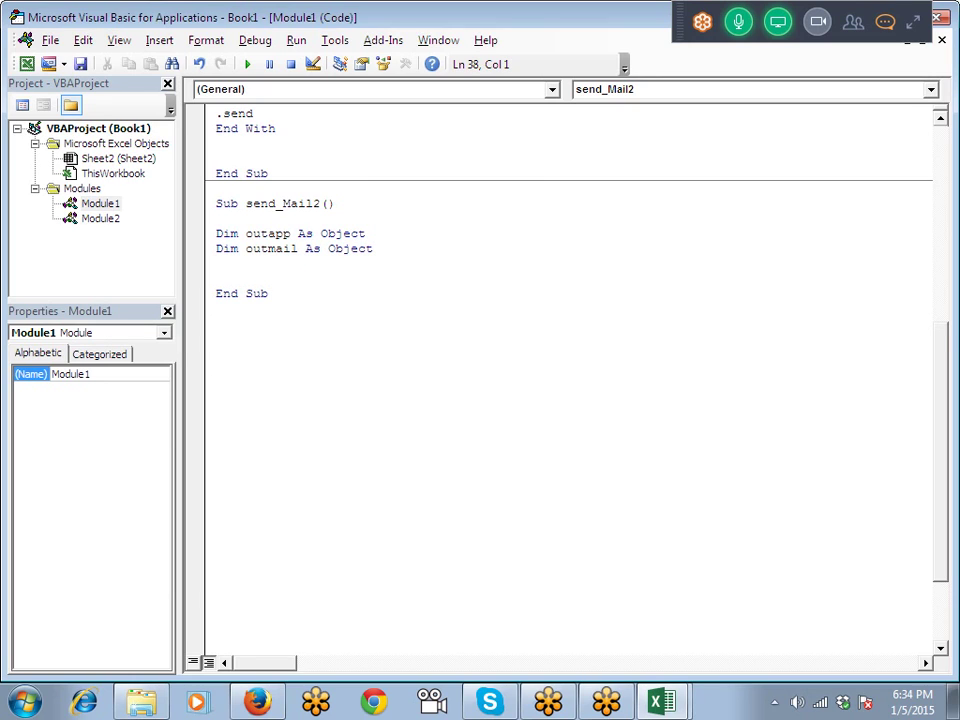
Add Set outapp = CreateObject("outlook.application") below the declarations
key("Up")
key("shift+Down")
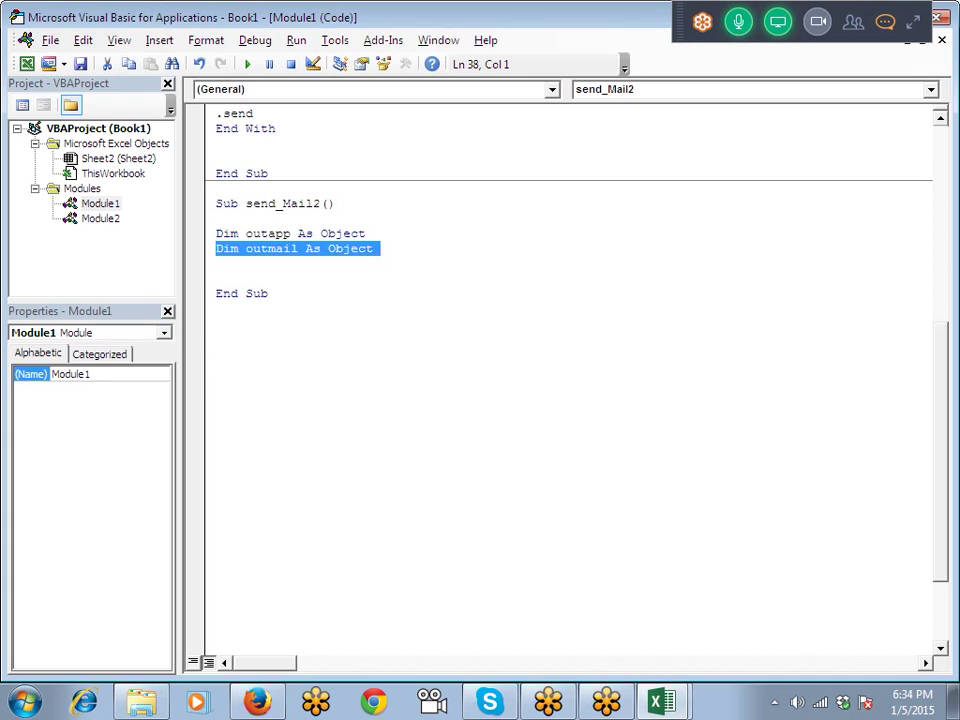
key("Right")
key("Return")
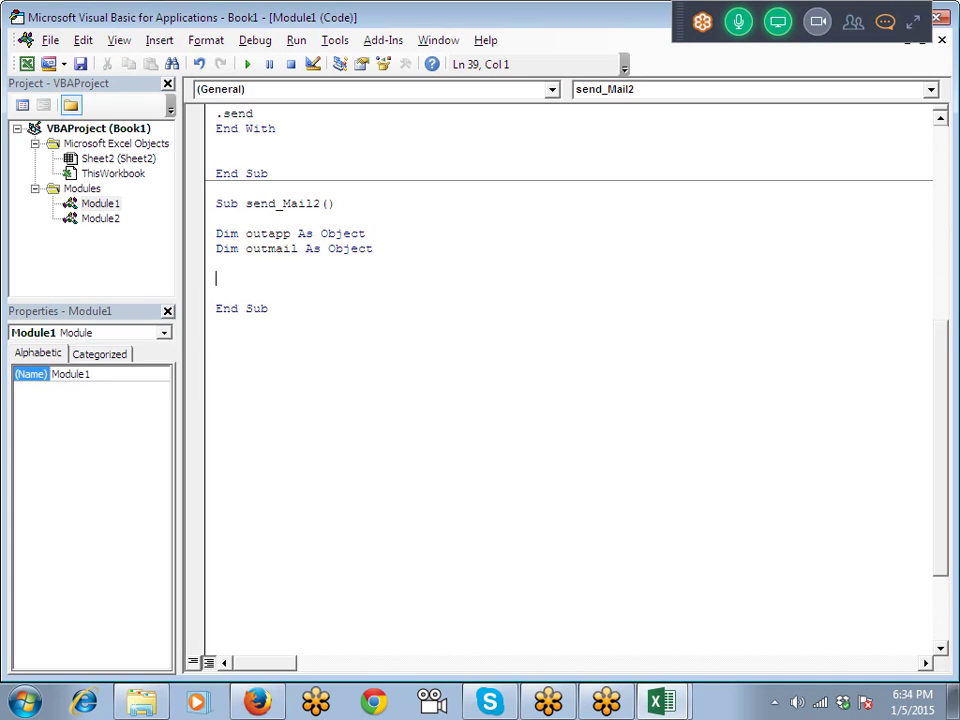
type("s")
type("et")
type(" out")
type("app")
type("=crea")
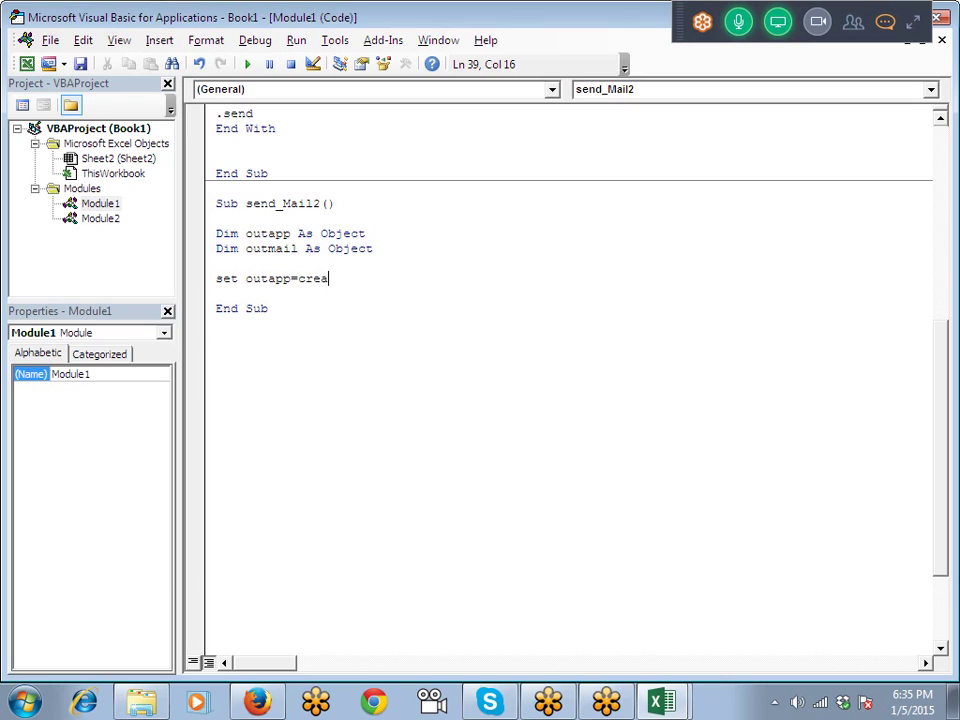
type("te")
type("obje")
type("ct")
type("(\"")
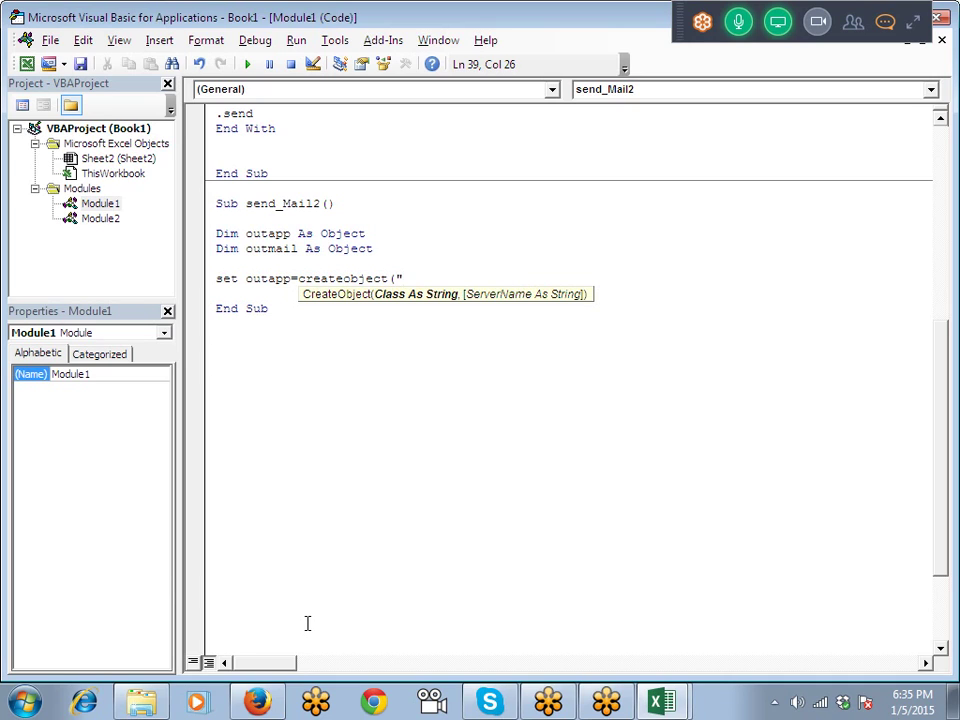
type("outl")
type("ook.ap")
type("plicatio")
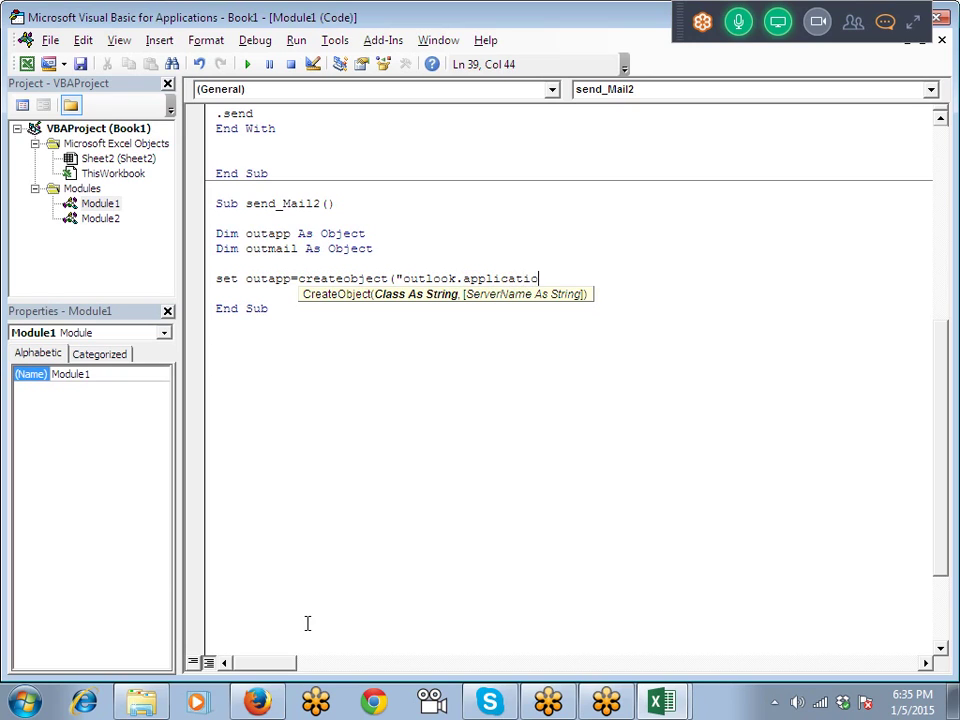
type("n\")")
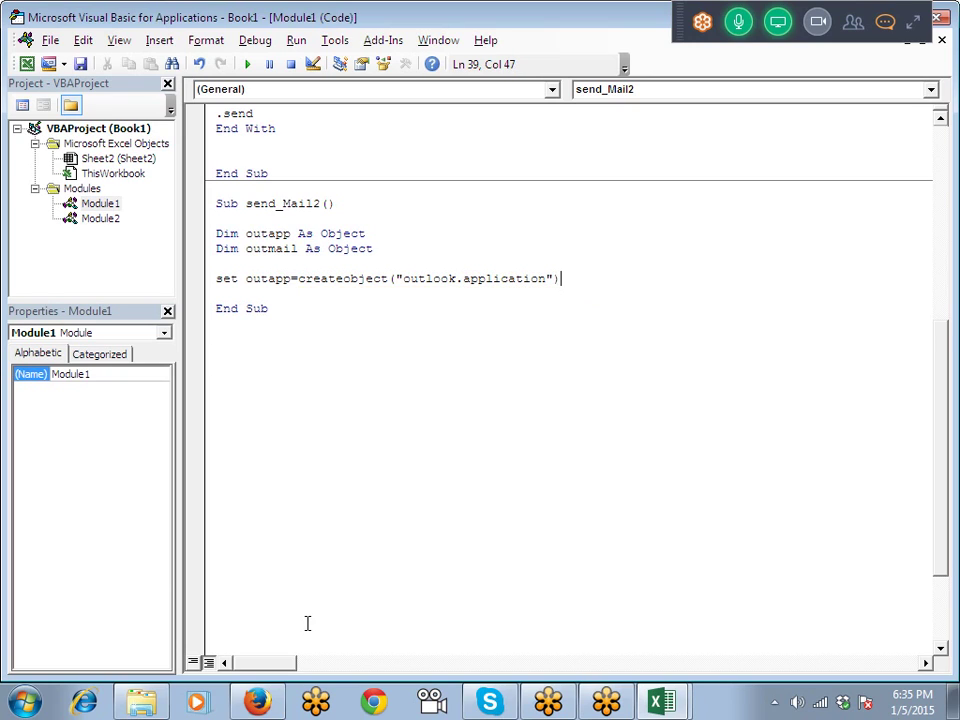
key("Return")
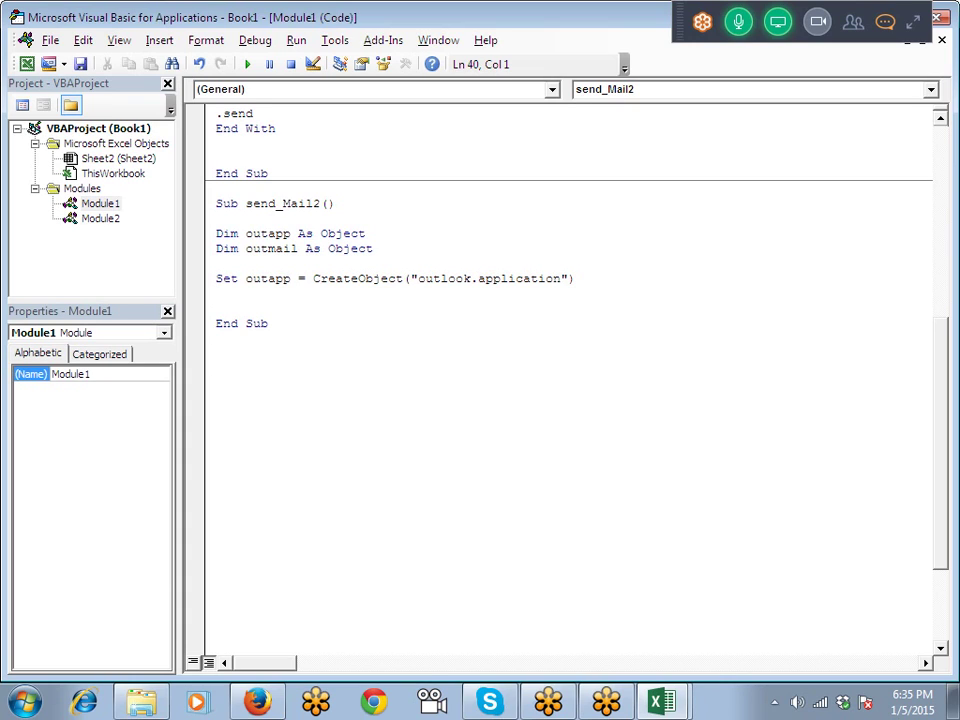
Add Set outmail = outapp.createitem(0), removing the stray space before (0)
type("set")
type(" out")
type("ma")
type("il=")
type("aout")
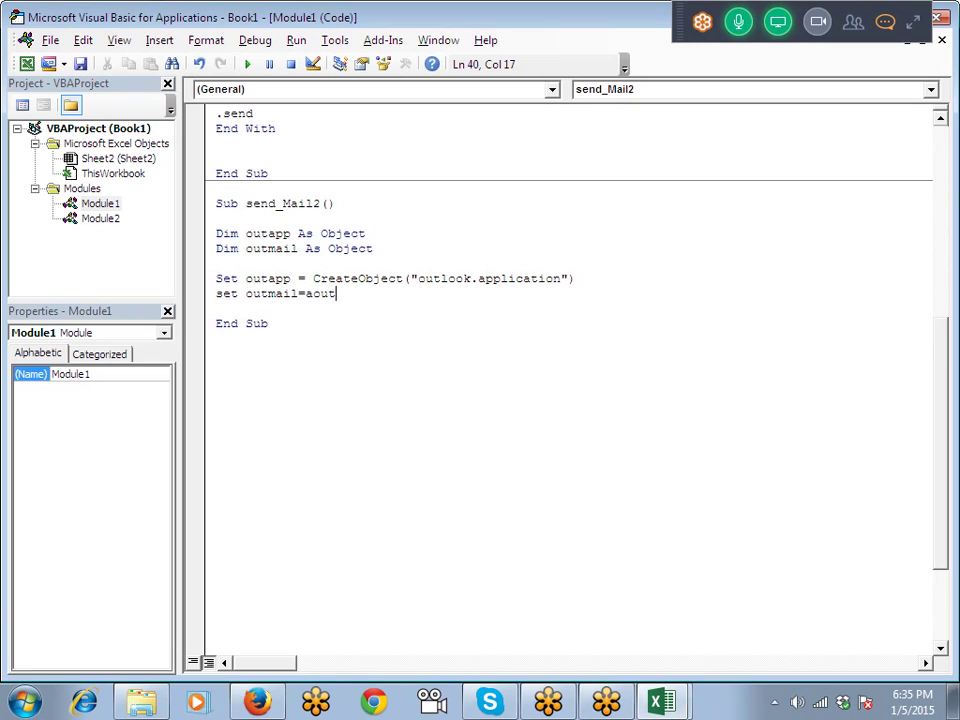
key("BackSpace")
key("BackSpace")
key("BackSpace")
key("BackSpace")
type("out")
type("app.")
type("cre")
type("ate")
type("item")
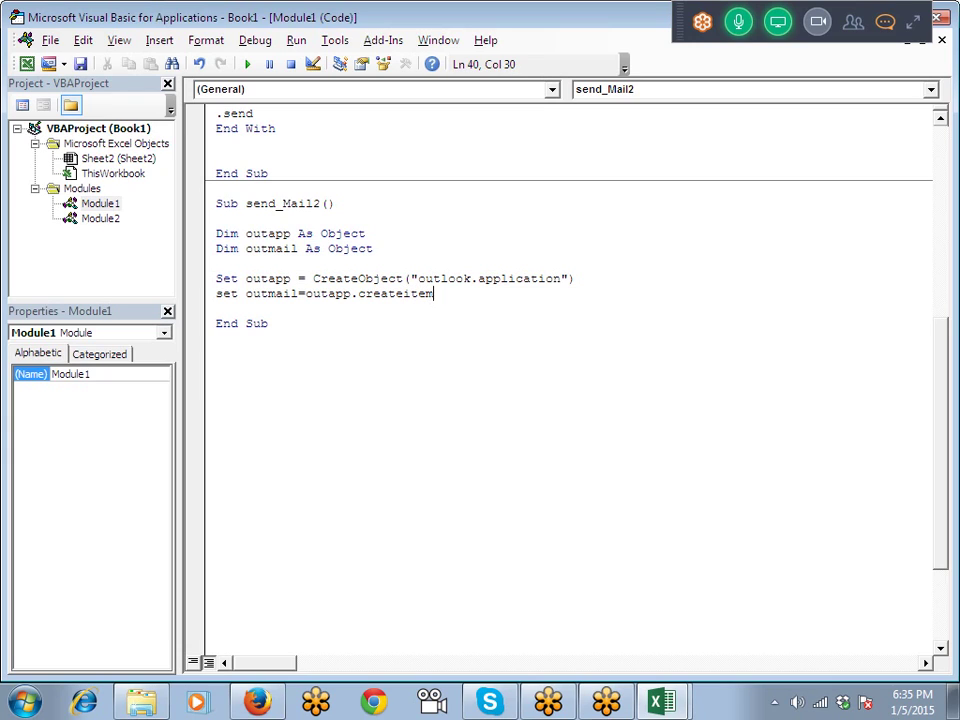
type("(0)")
key("Return")
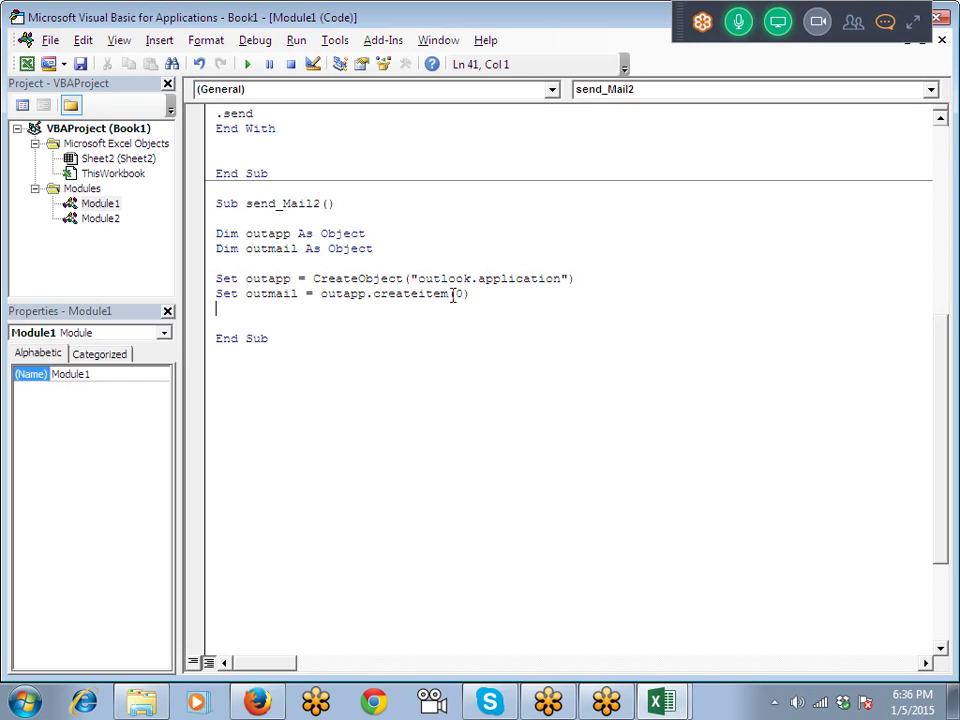
left_click(453, 294)
left_click(454, 319)
left_click(455, 294)
key("BackSpace")
left_click(473, 322)
Open a With outmail block setting the recipient's e-mail address and empty .cc and .bcc
key("Return")
key("Up")
type("w")
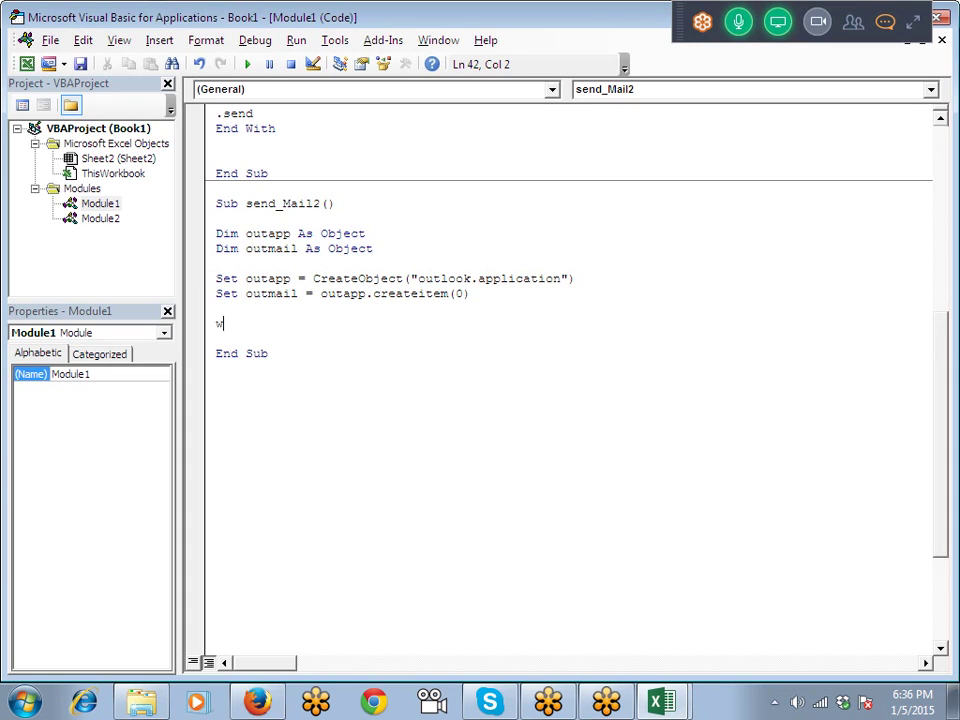
type("ith ou")
type("tmail")
key("Return")
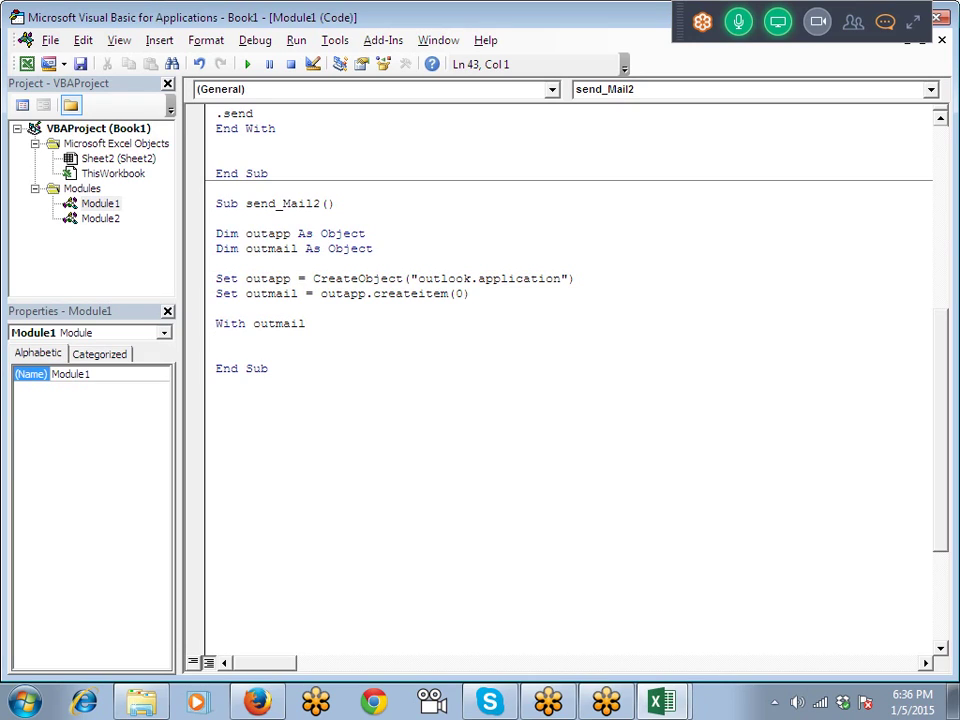
type(".to")
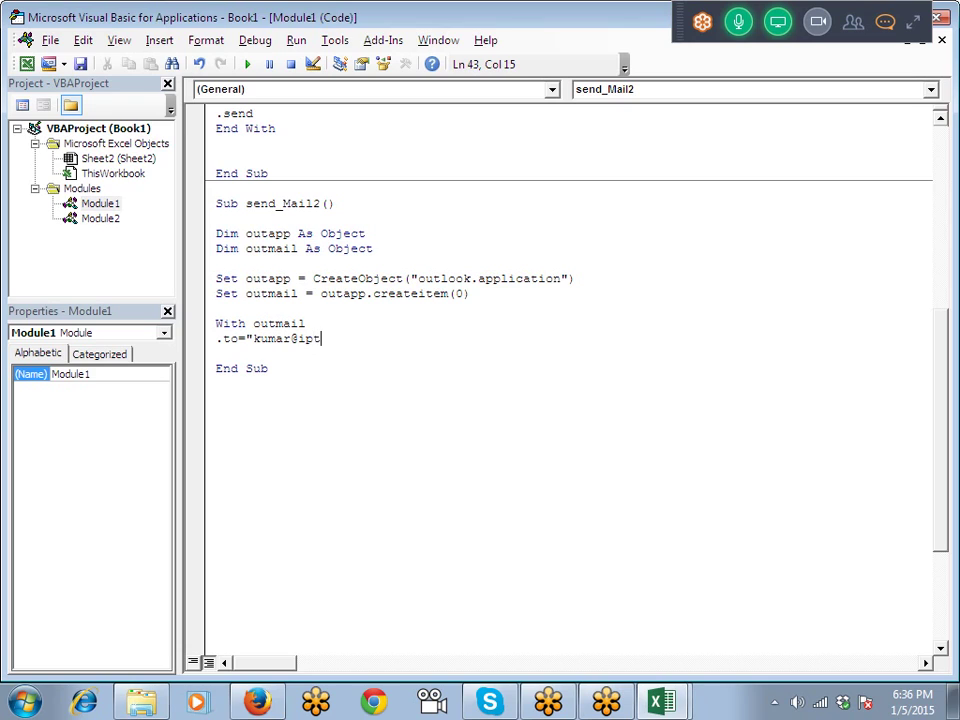
key("Return")
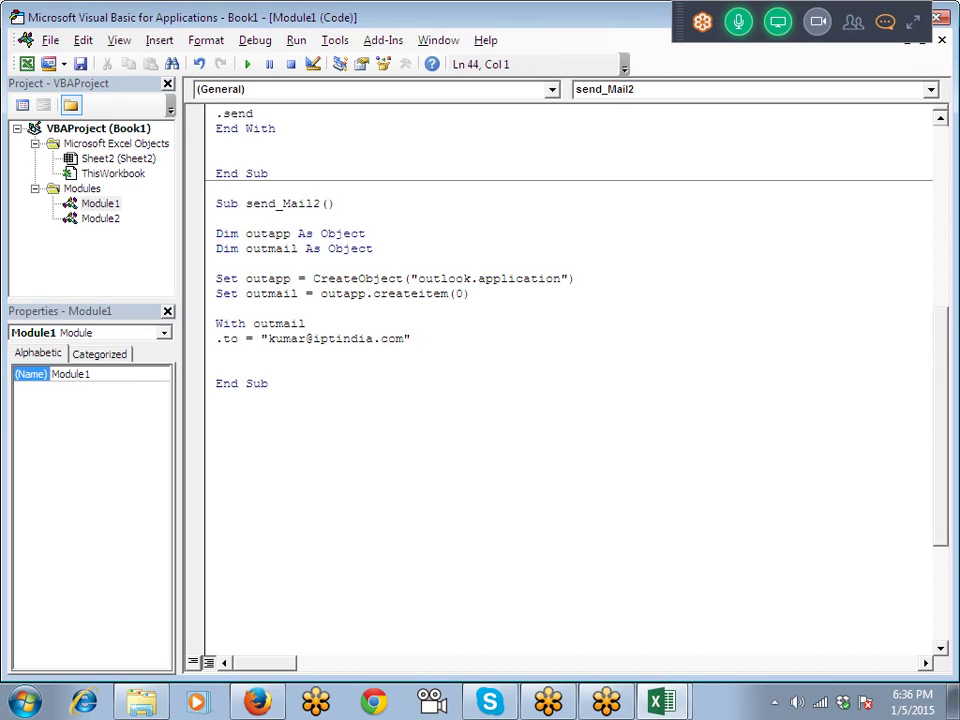
type(".c")
type("c = ")
type("\"\"")
key("Return")
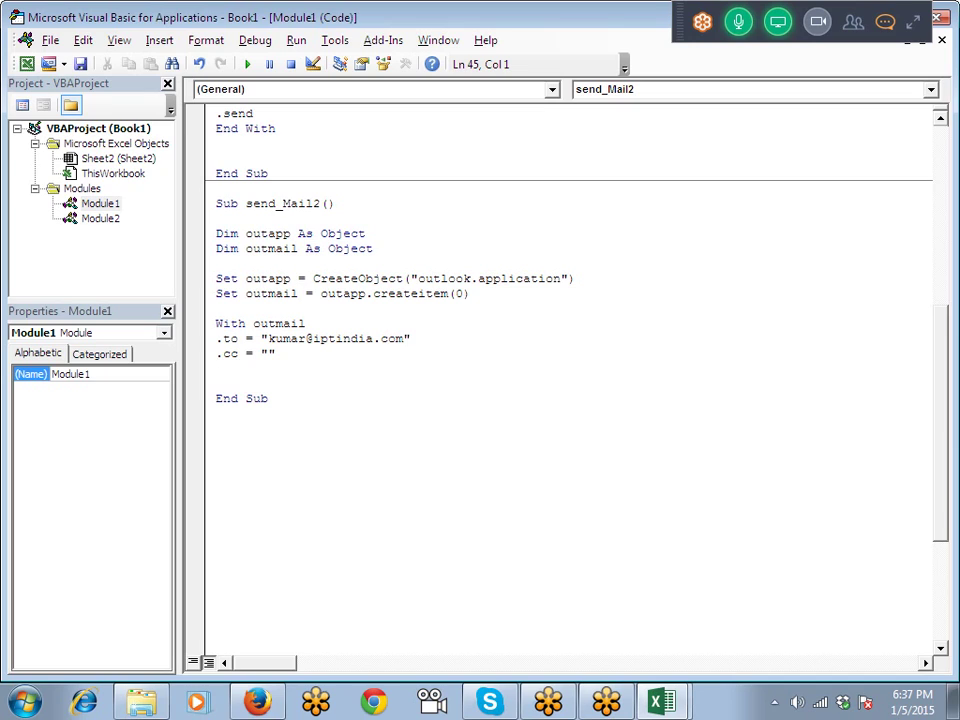
type(".bcc ")
type("= \"\"")
key("Return")
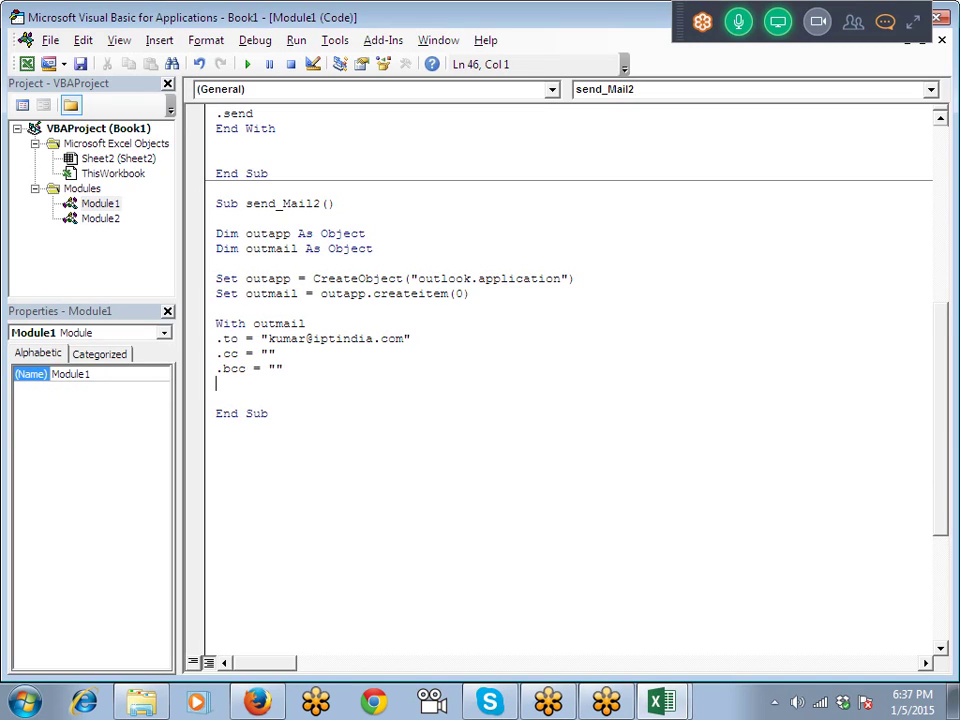
Set .Subject to "Subject", the body to "This is a Test MSG", and begin .attachments.add "D:\
type(".")
type("sub")
type("jec")
key("BackSpace")
type("ct")
type("=\"")
type("Sub")
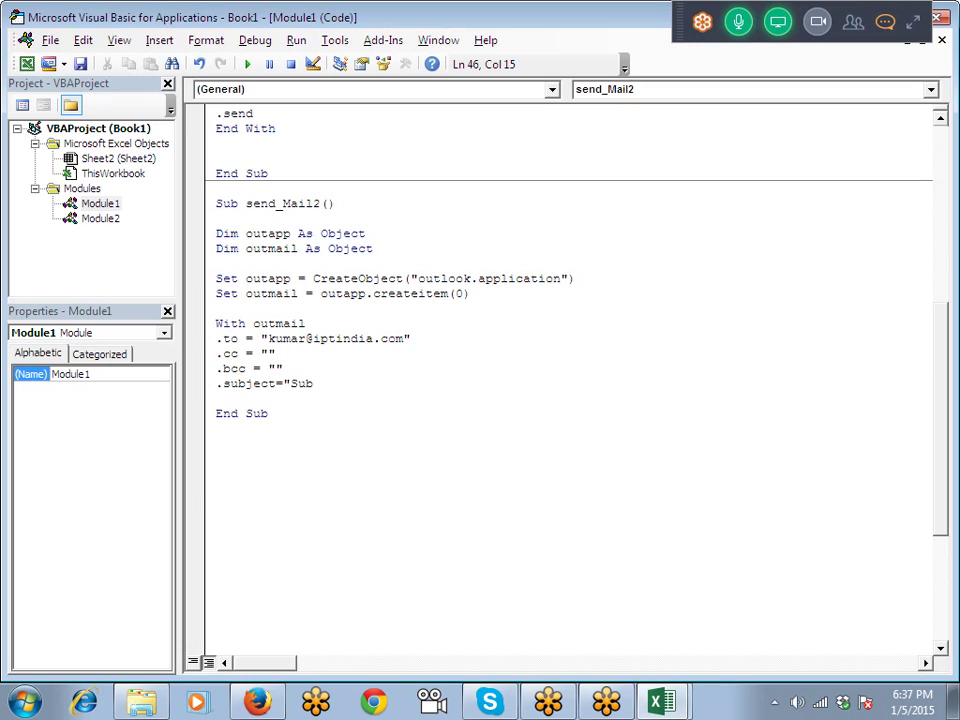
key("BackSpace")
type("jec")
type("t")
key("Return")
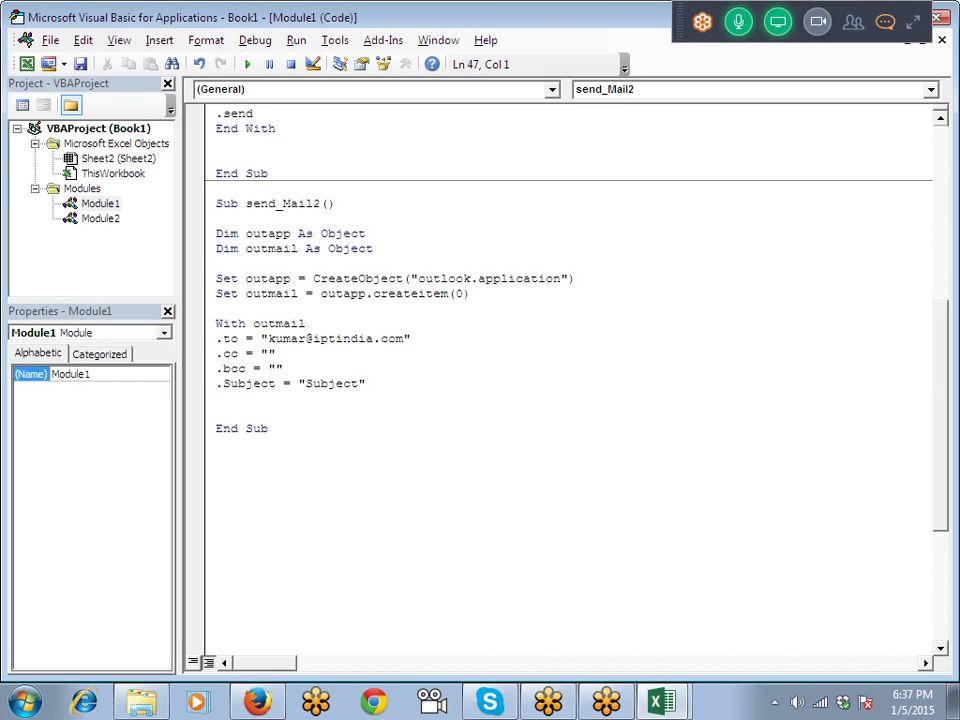
type(".")
type("bc")
type("dy")
type("=")
type("\"This")
type(" is a")
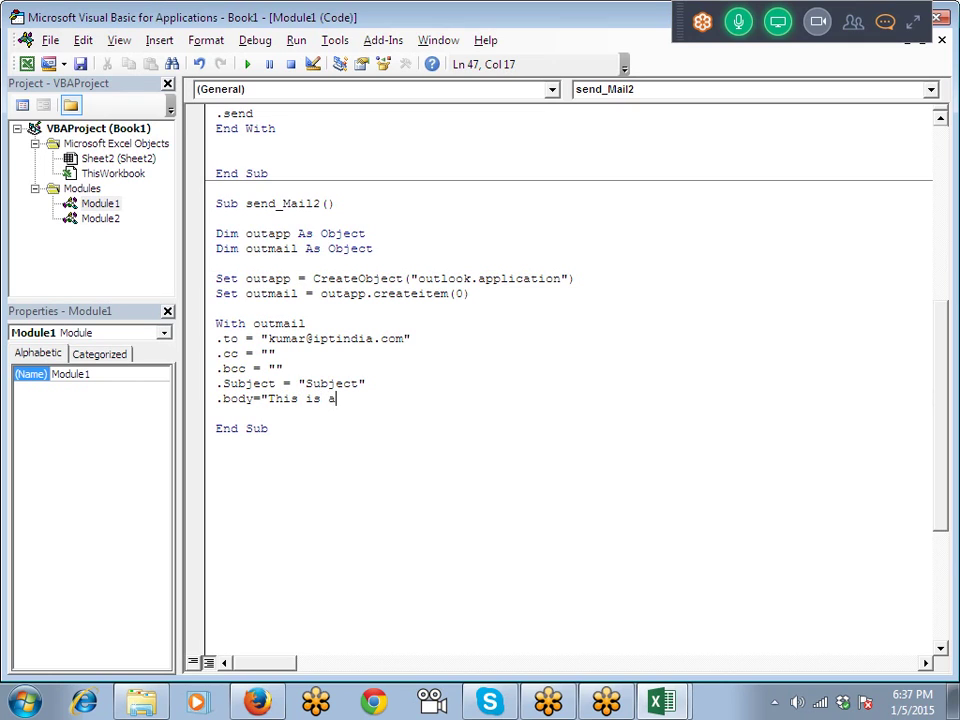
type(" Test ")
type("MSG")
key("Return")
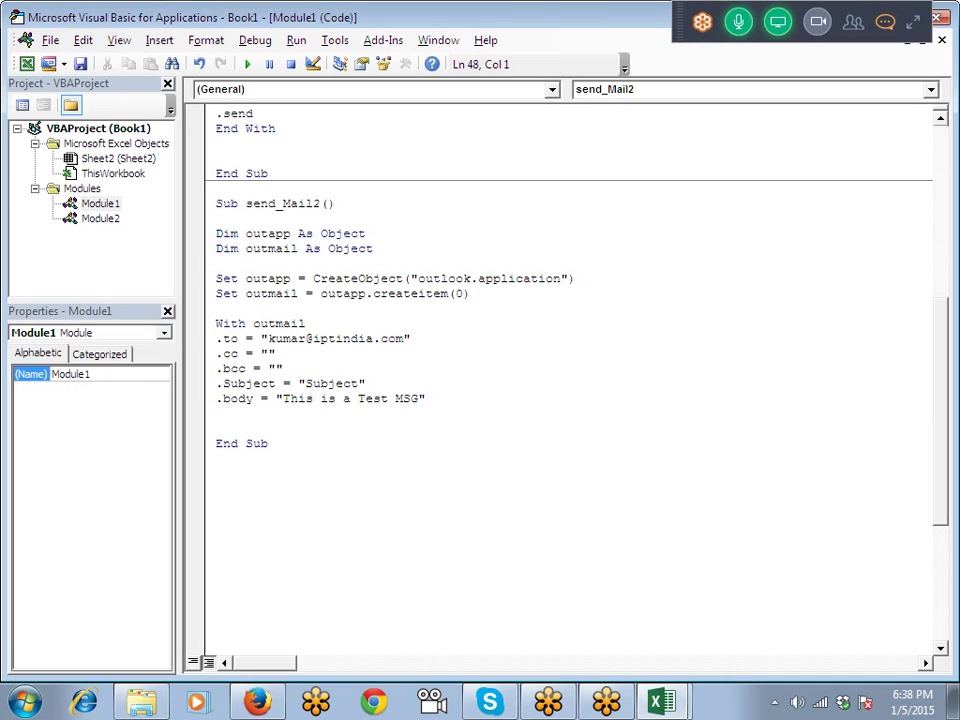
type(".")
type("atta")
type("ch")
type("ments")
type(".add ")
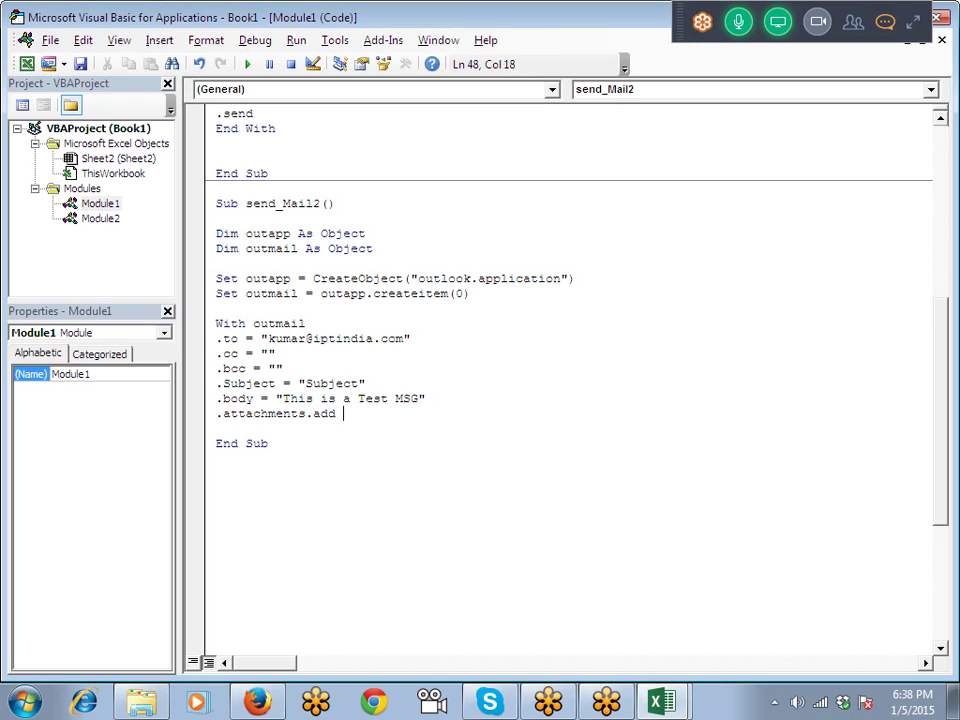
type("\"")
type("D:\\")
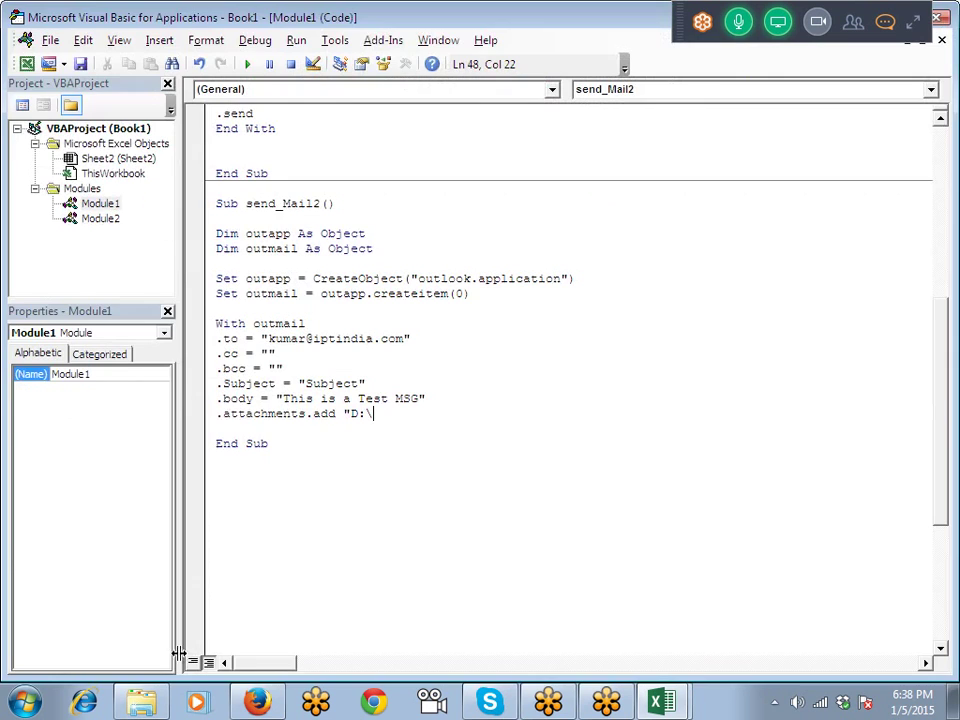
Browse to the 2014 folder on drive D in Explorer and copy its path D:\2014
left_click(145, 697)
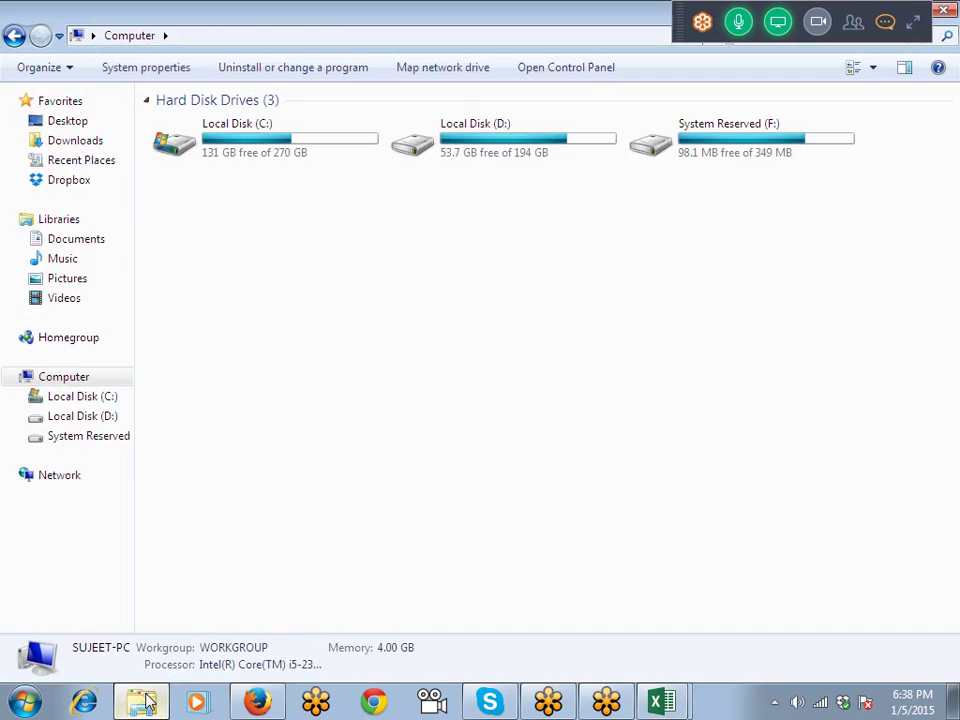
double_click(570, 148)
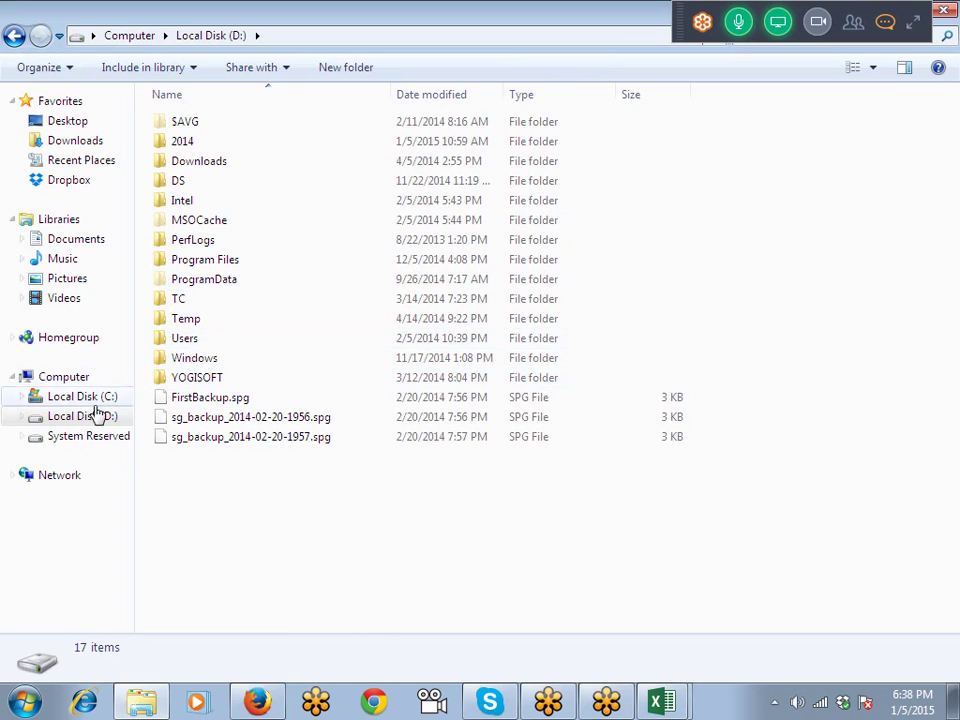
double_click(202, 143)
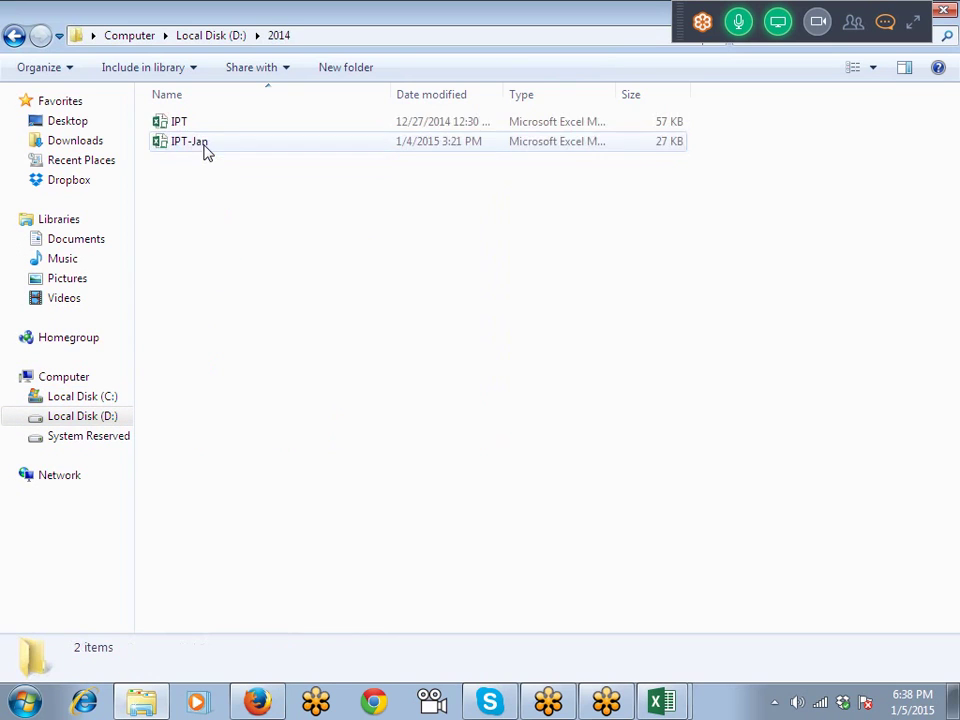
left_click(307, 40)
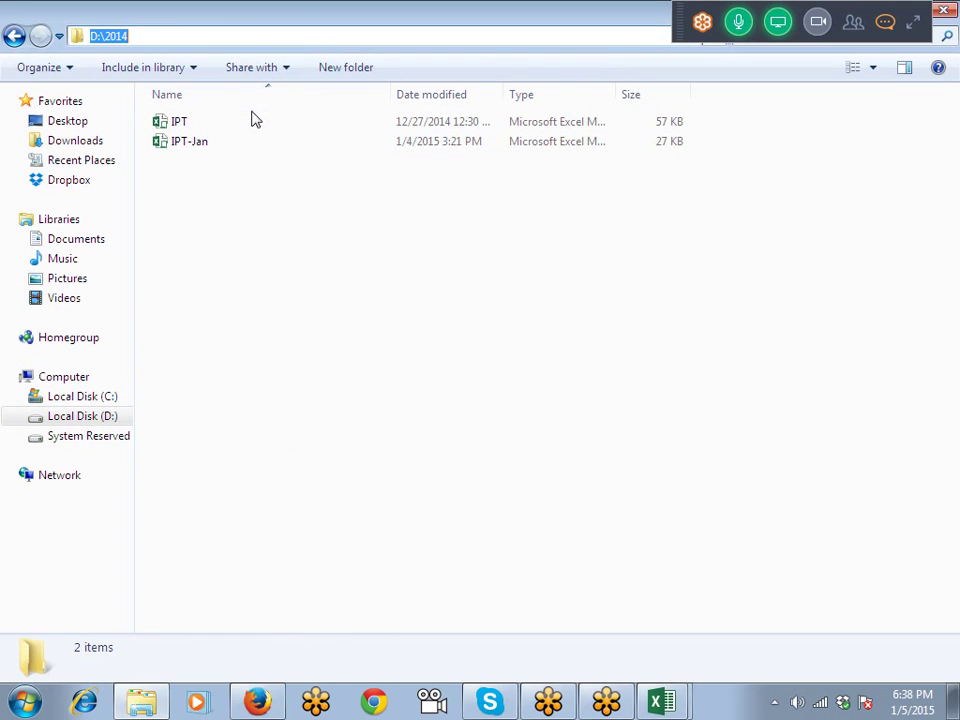
key("alt+Tab")
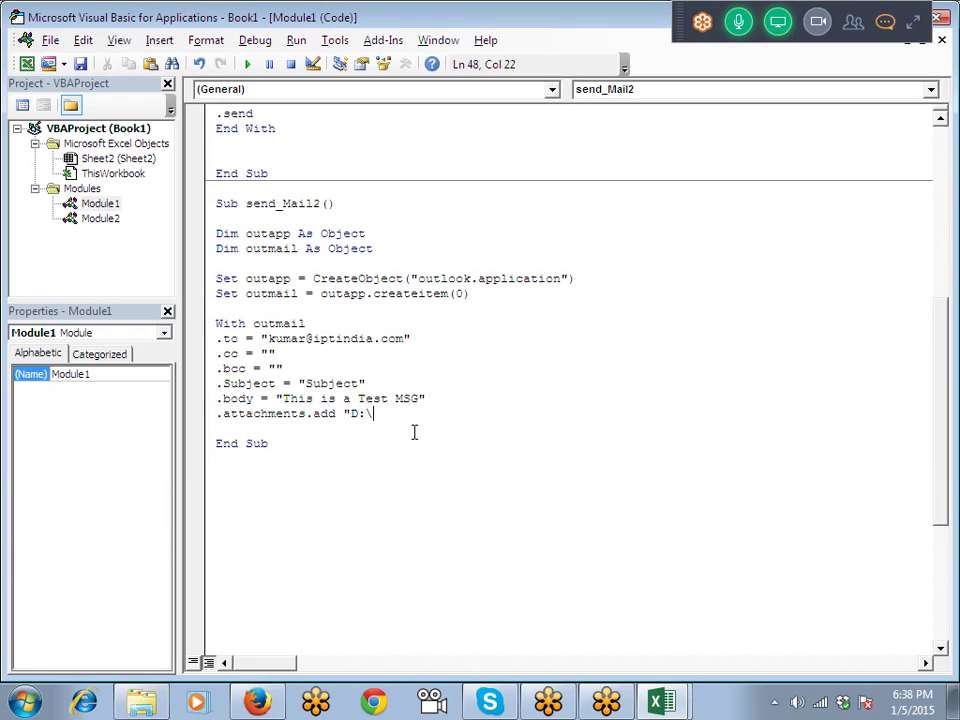
Complete the attachment as D:\2014\ipt.xlsm, then add .send and End With
type("D:\\2014")
type("\\ipt")
type(".xlsm")
key("Return")
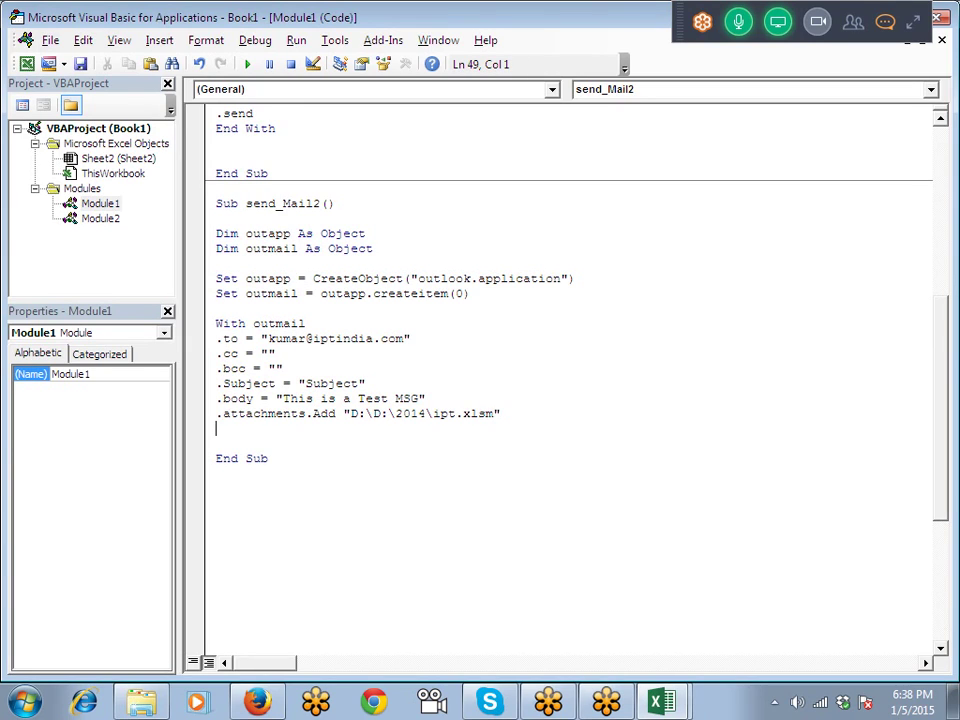
type(".send")
key("Return")
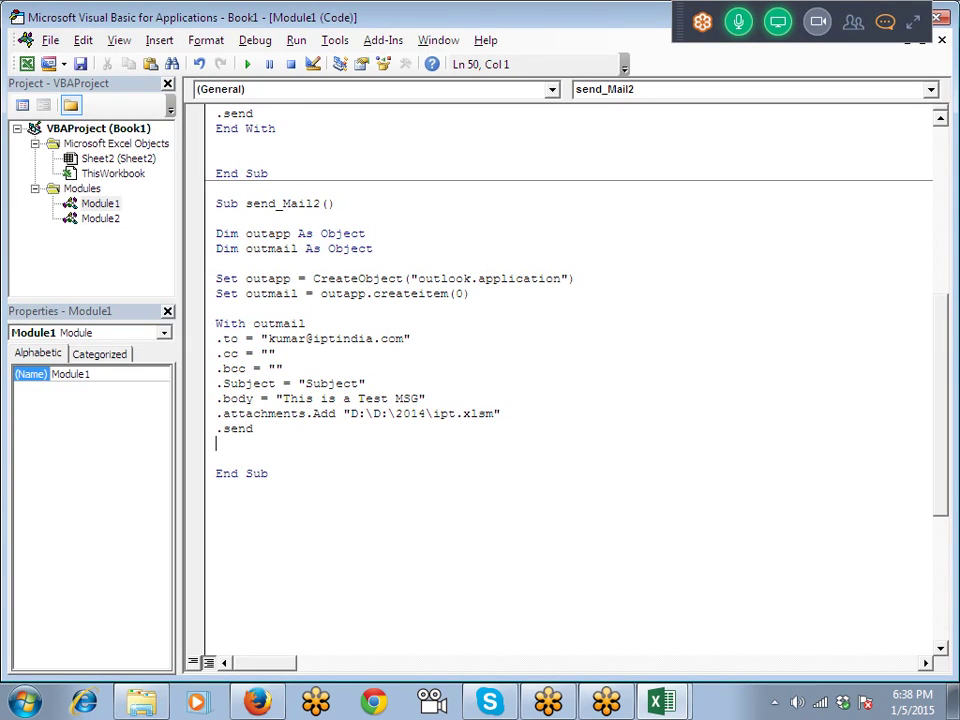
type("end with")
key("Return")
key("Return")
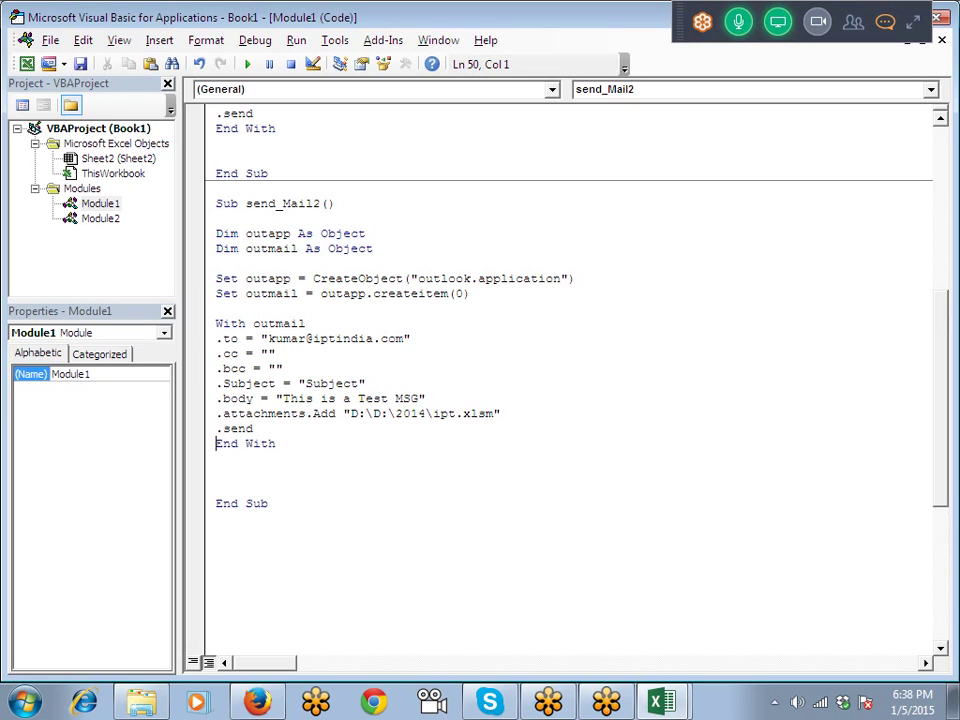
Release the objects by setting outmail and outapp to Nothing
left_click(216, 458)
key("Return")
type("set ")
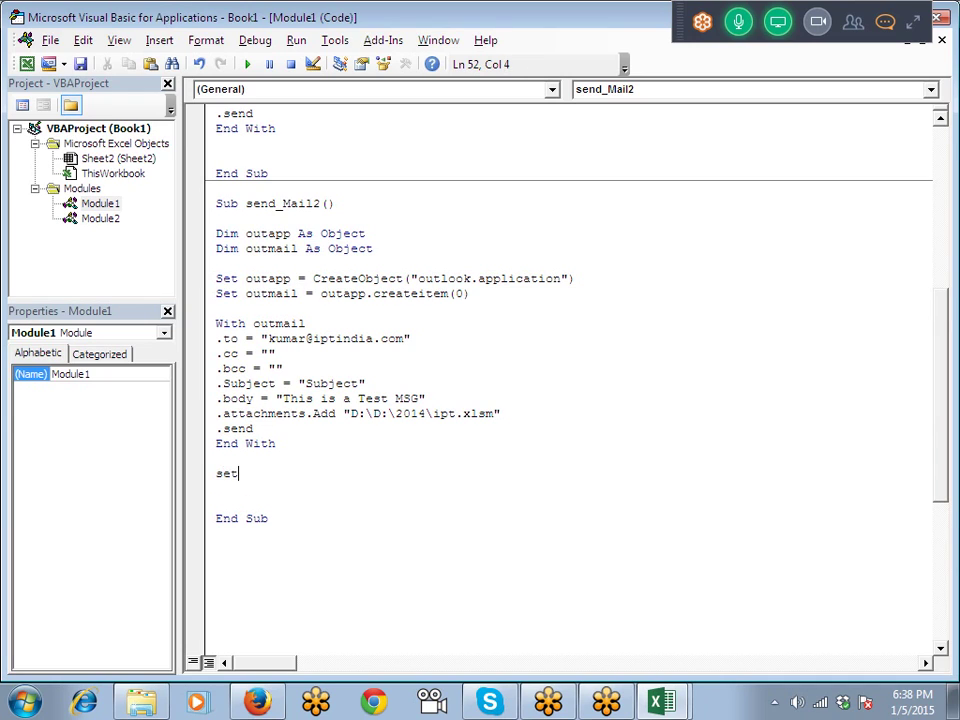
type("out")
type("mail=")
type("not")
type("hin")
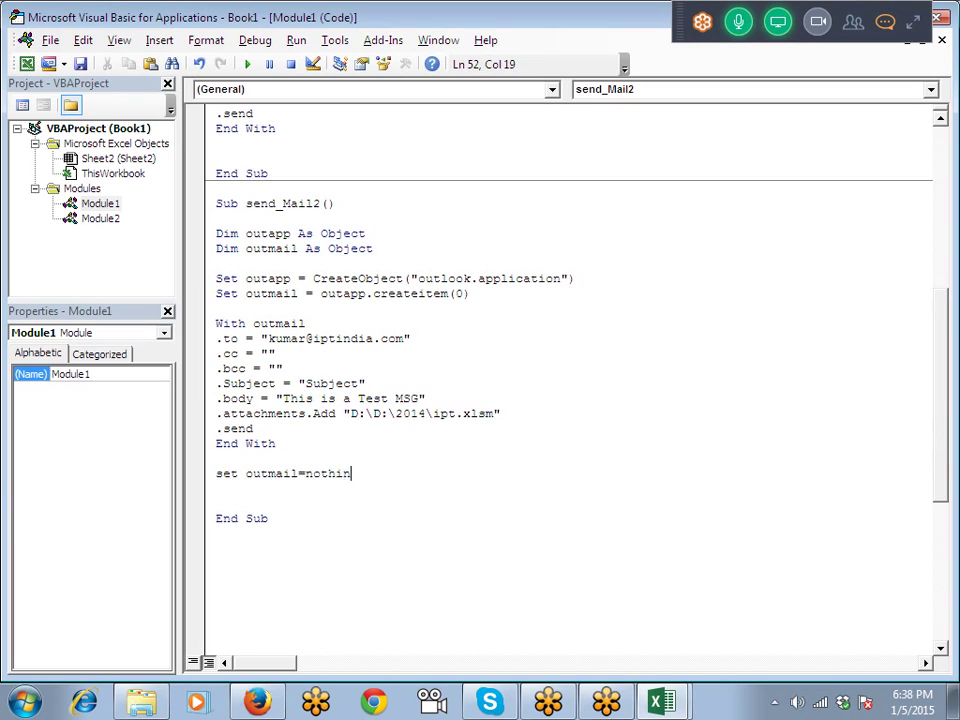
type("g")
key("Return")
type("se")
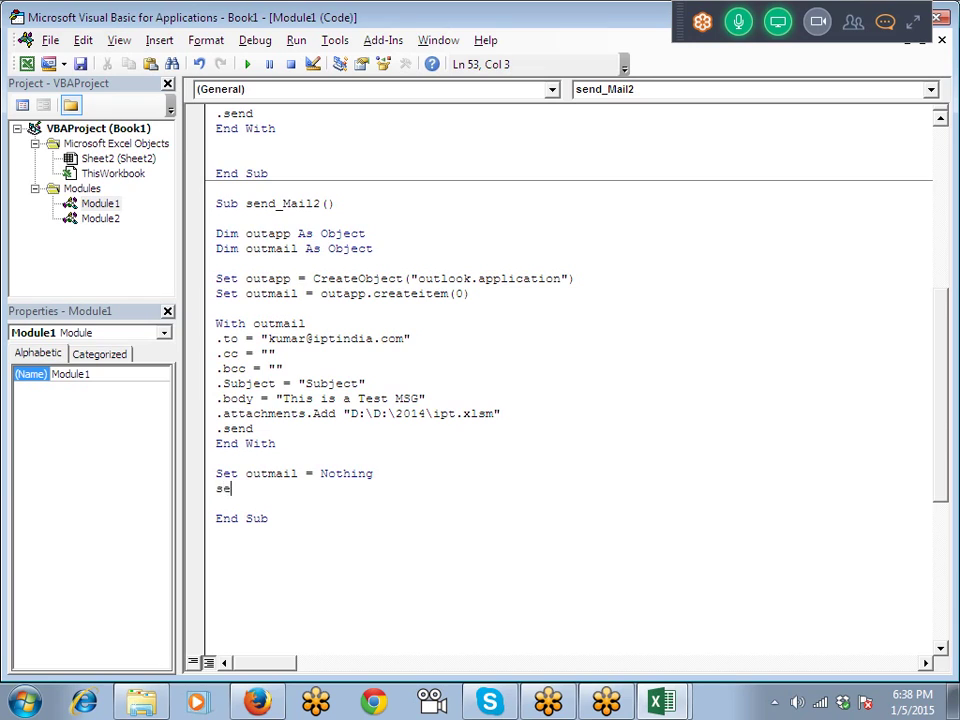
type("t ")
type("outa")
type("pp=")
type("noth")
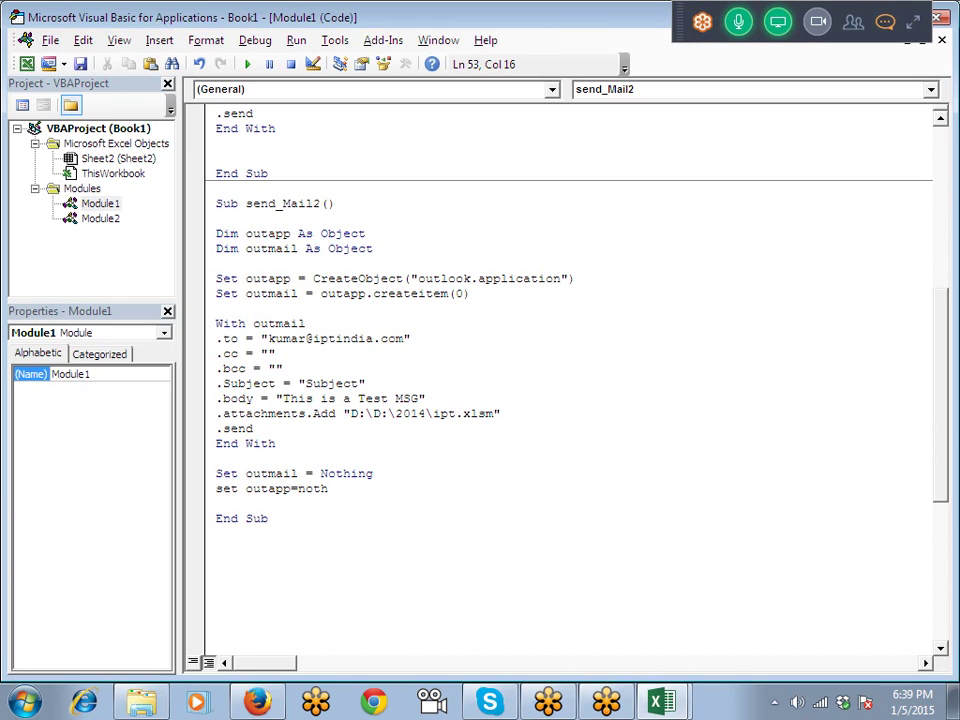
type("ing")
key("Return")
Remove the duplicated drive prefix so the attachment path reads "D:\2014\ipt.xlsm"
left_click(380, 413)
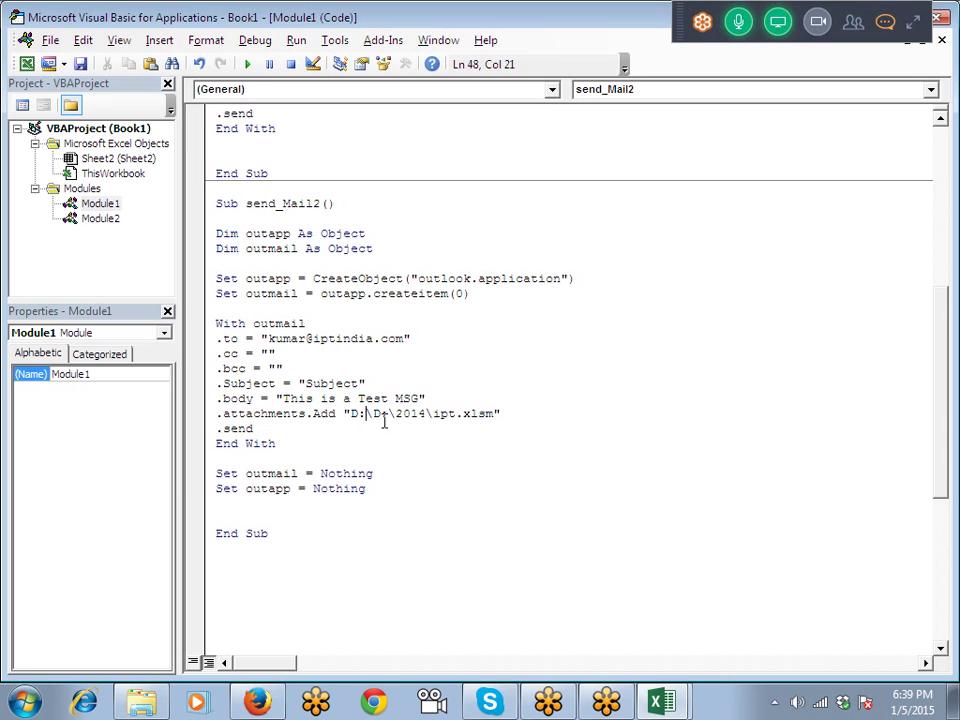
key("Left")
key("Left")
key("BackSpace")
key("BackSpace")
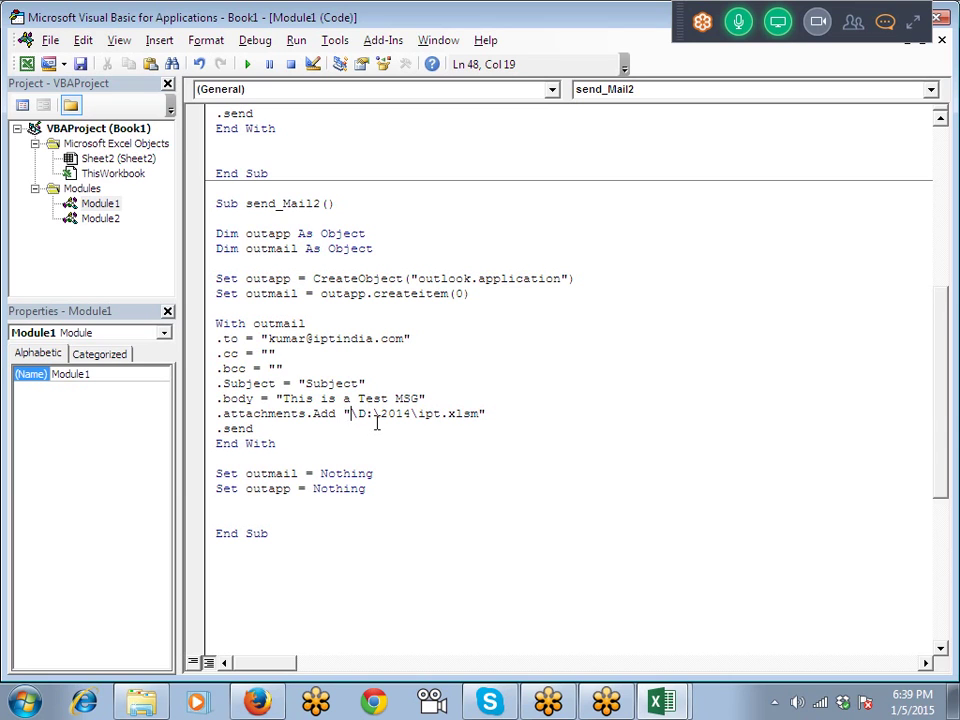
key("Delete")
left_click(394, 429)
scroll(360, 413, "up", 3)
scroll(360, 412, "down", 2)
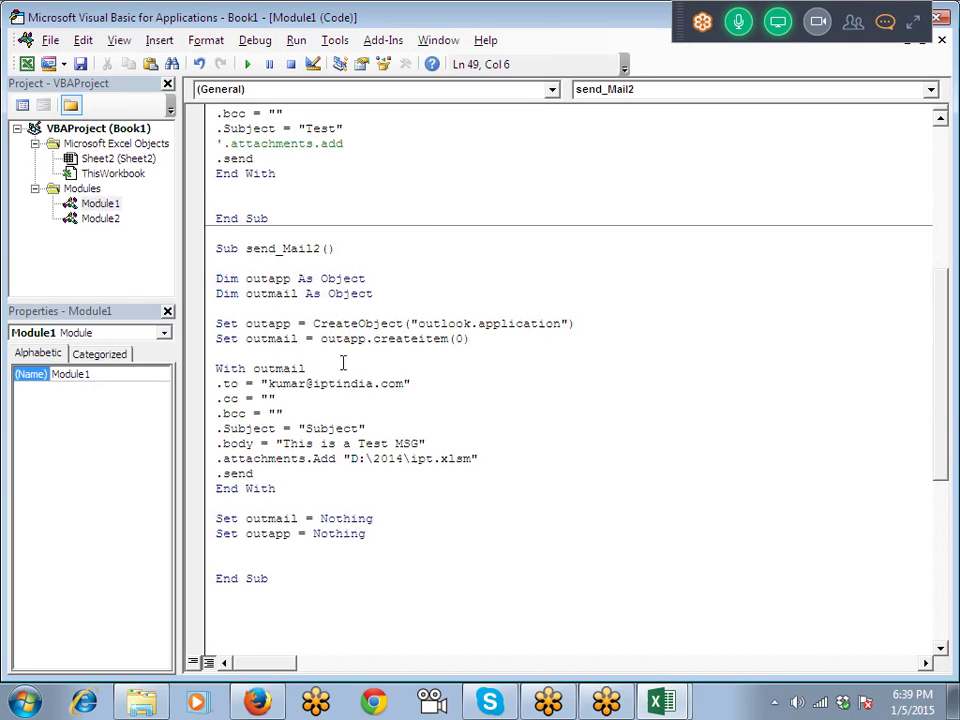
scroll(336, 366, "down", 2)
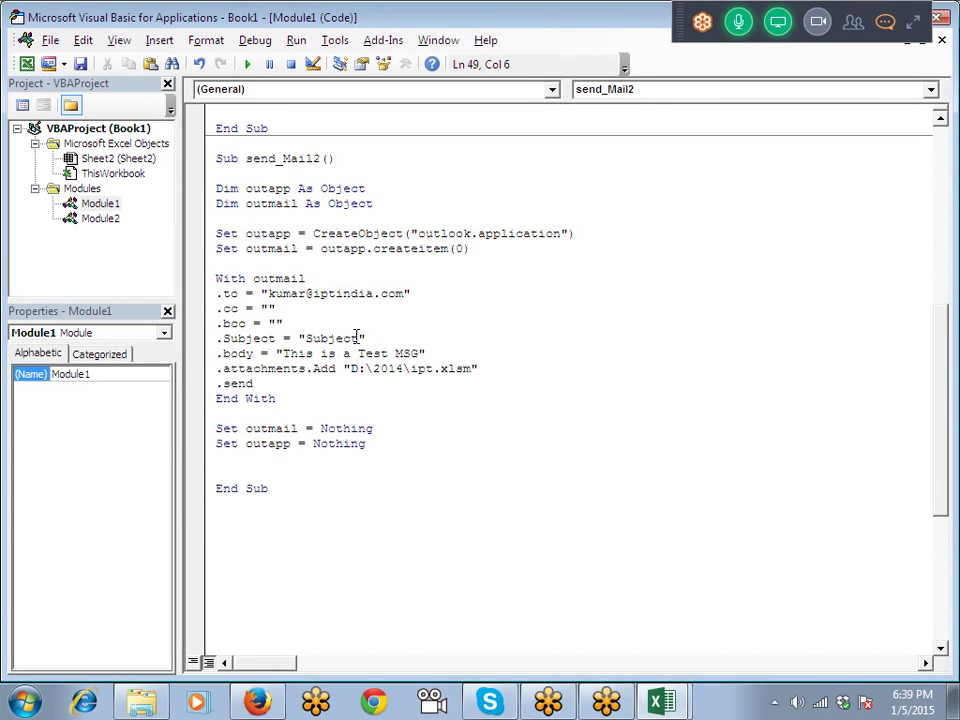
left_click(358, 326)
Go back to the Excel workbook and bring up its macro list
key("alt+Tab")
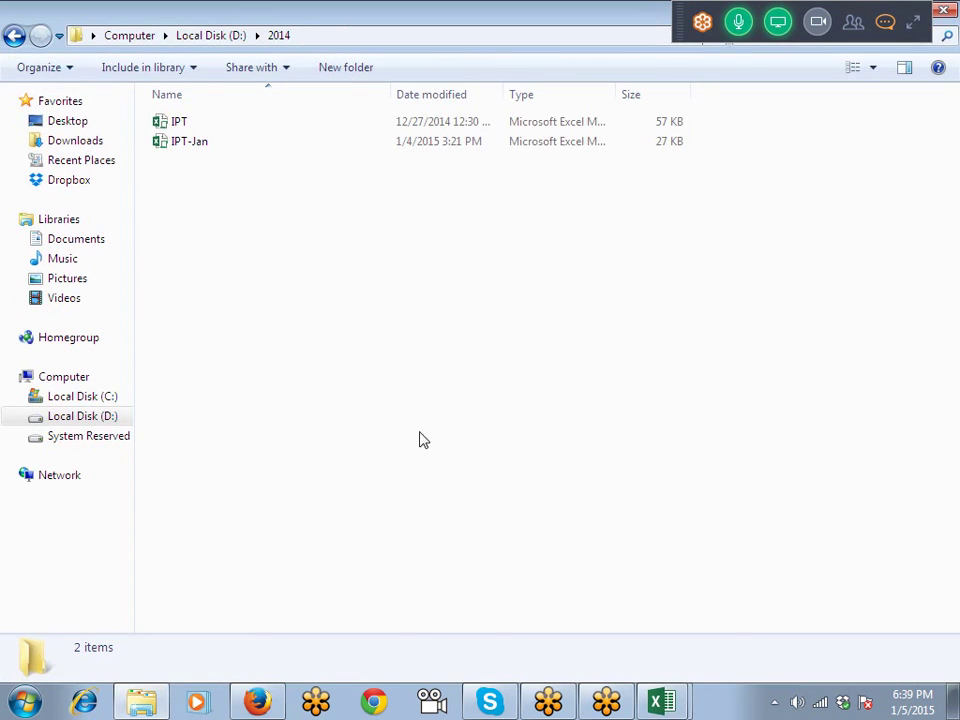
mouse_move(661, 702)
left_click(588, 635)
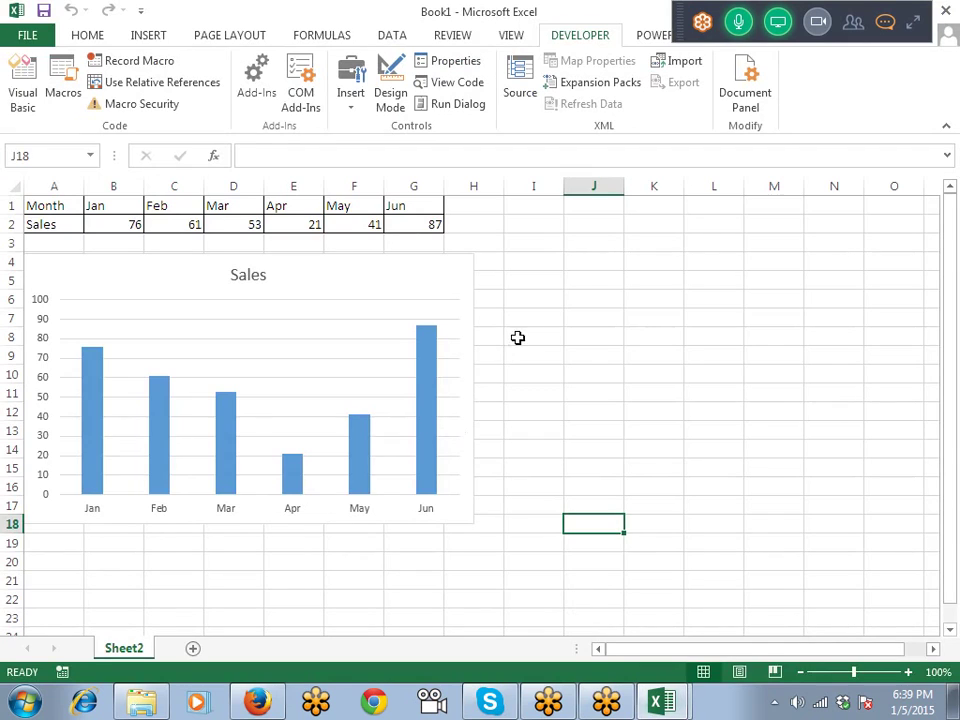
left_click(66, 110)
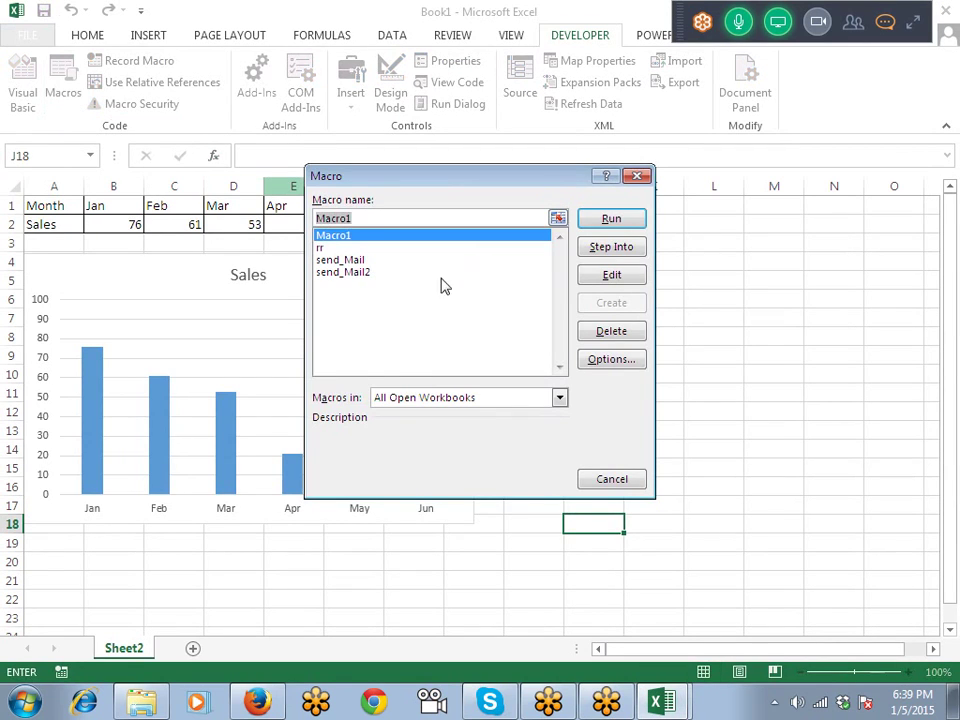
Run send_Mail2 from the Macro dialog and allow Outlook to send its e-mail
left_click(370, 273)
left_click(611, 220)
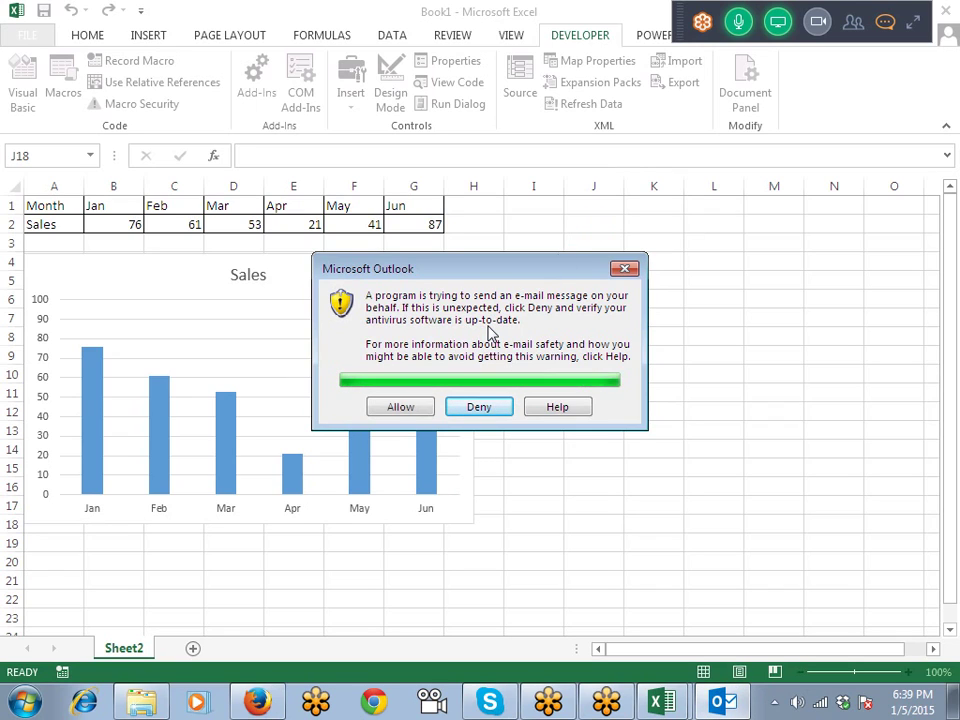
left_click(428, 407)
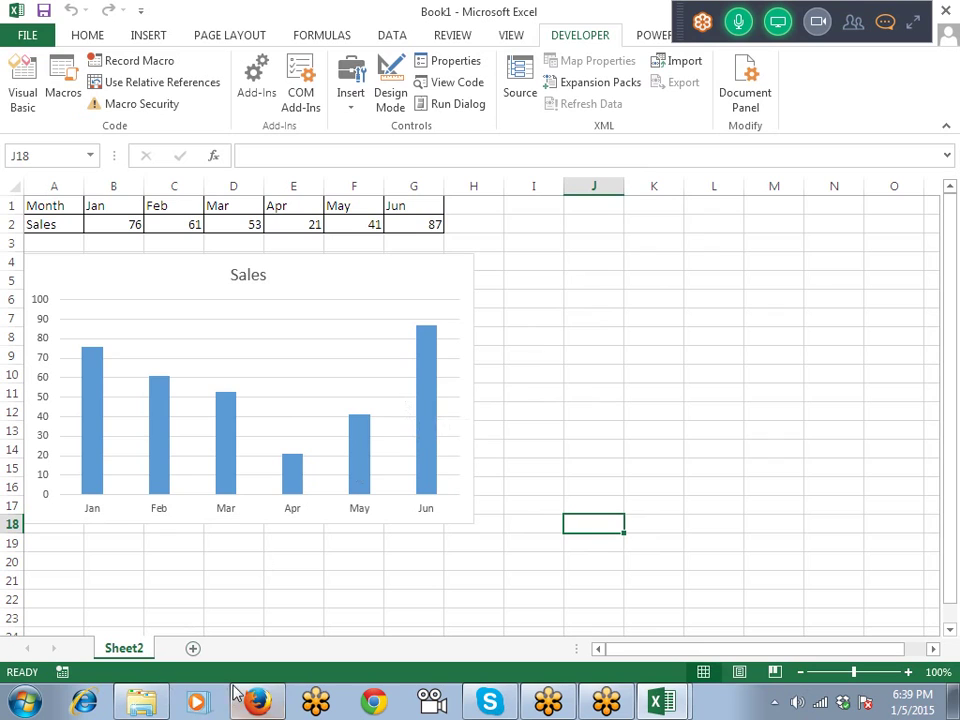
mouse_move(606, 702)
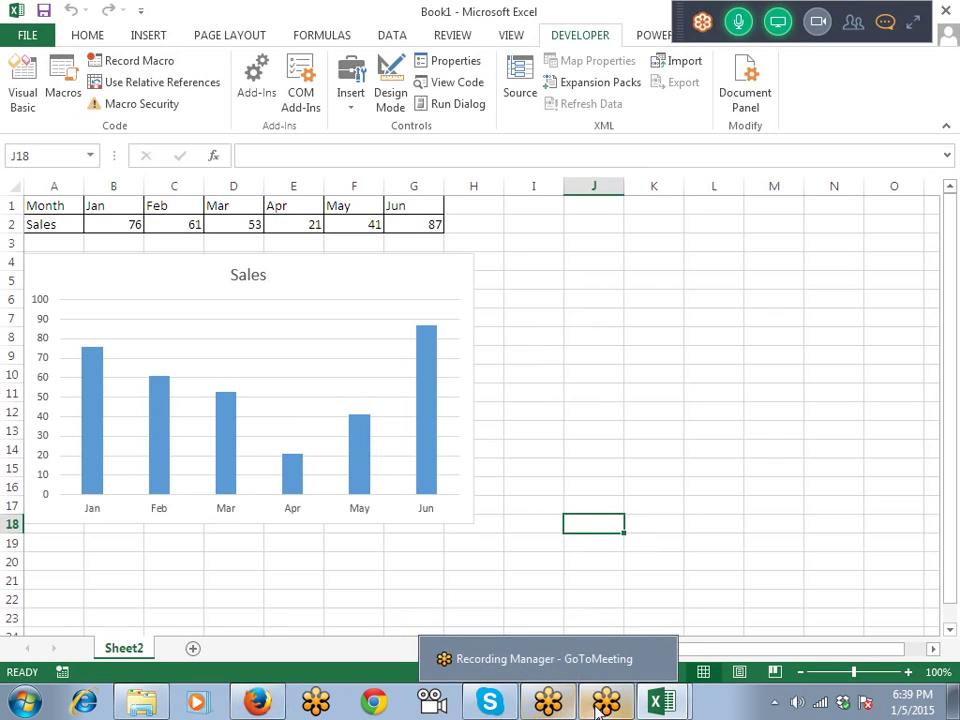
Launch Outlook from a Start menu search for 'out' and show Sent Items
key("super")
type("ou")
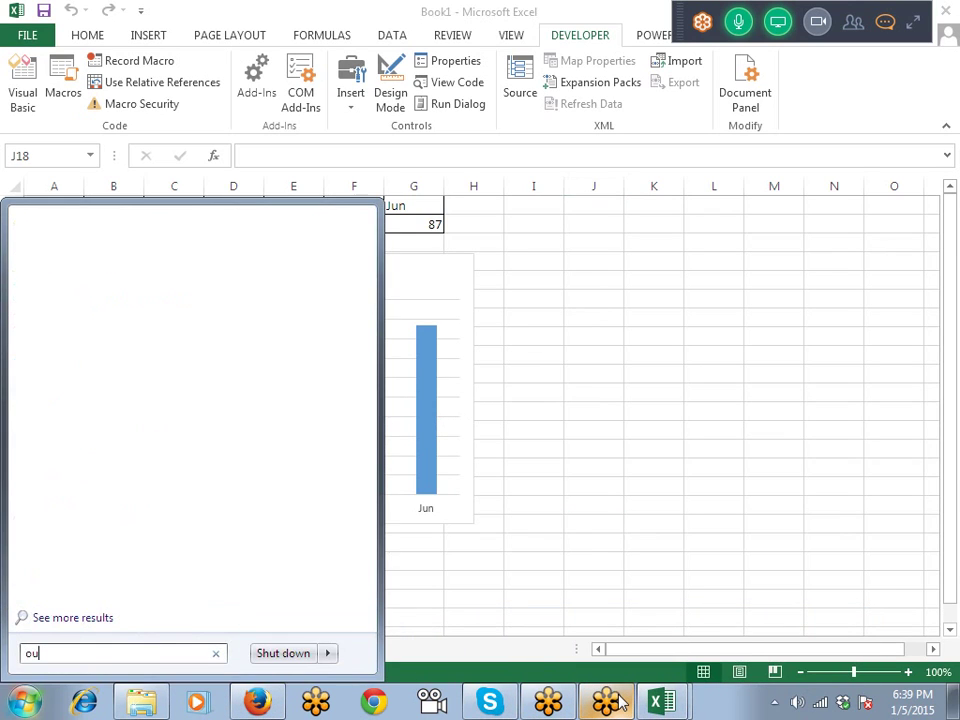
type("t")
left_click(40, 252)
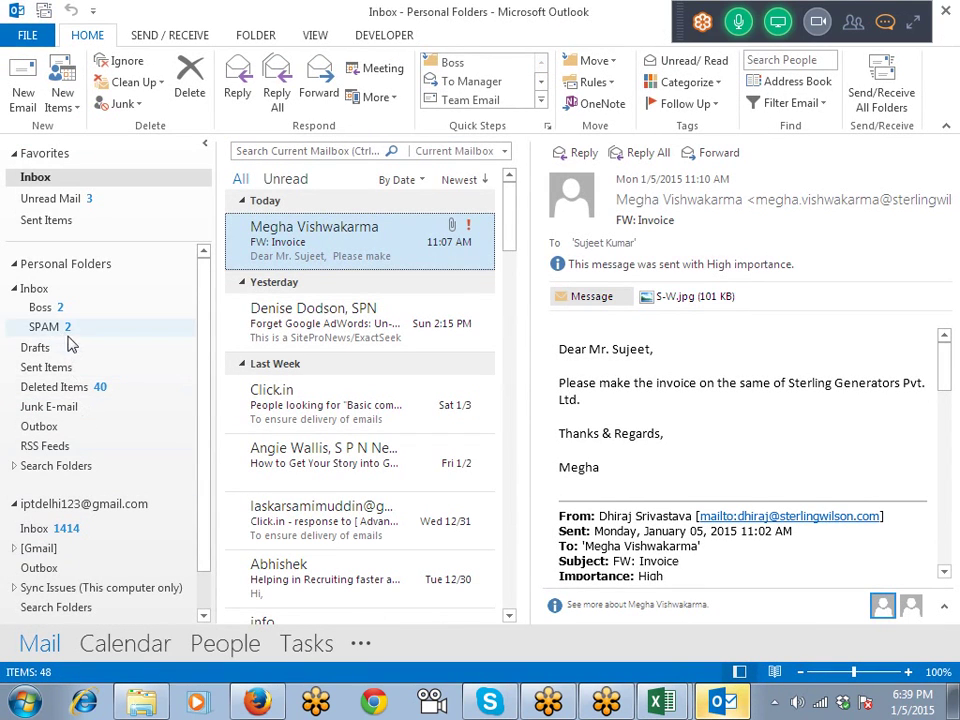
left_click(62, 222)
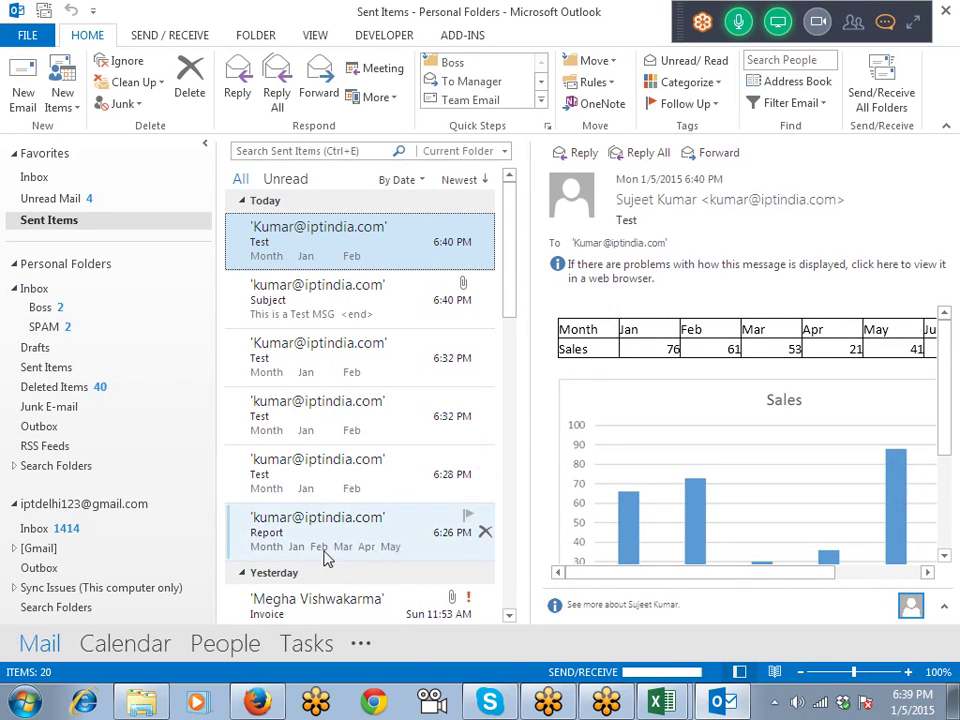
Expand the last mail account's folder list and browse its folders
scroll(144, 564, "down", 2)
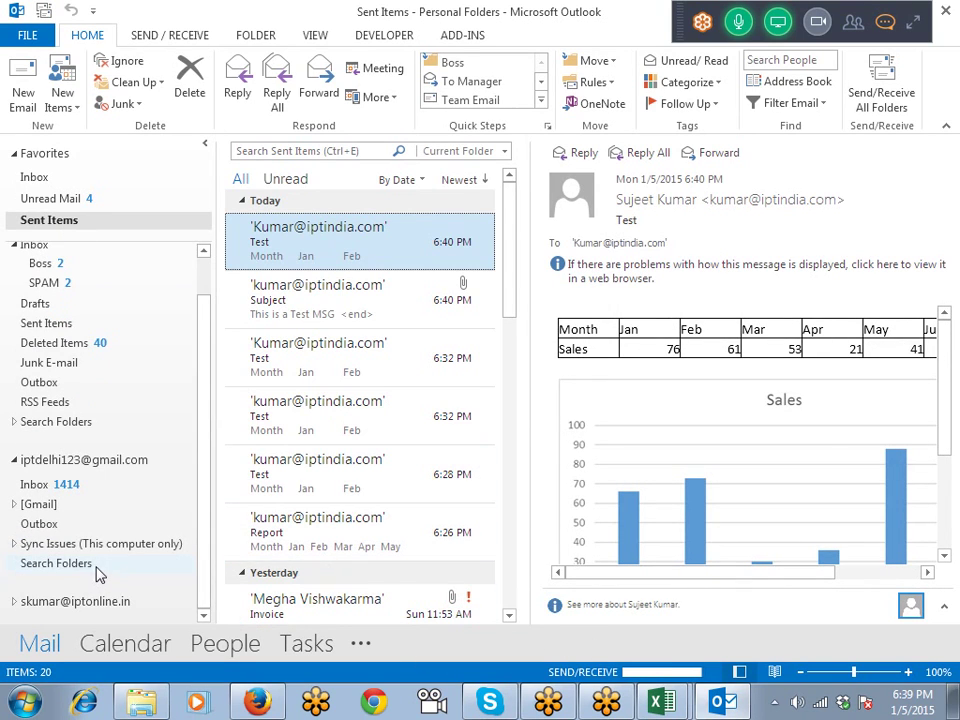
left_click(16, 600)
scroll(30, 600, "down", 2)
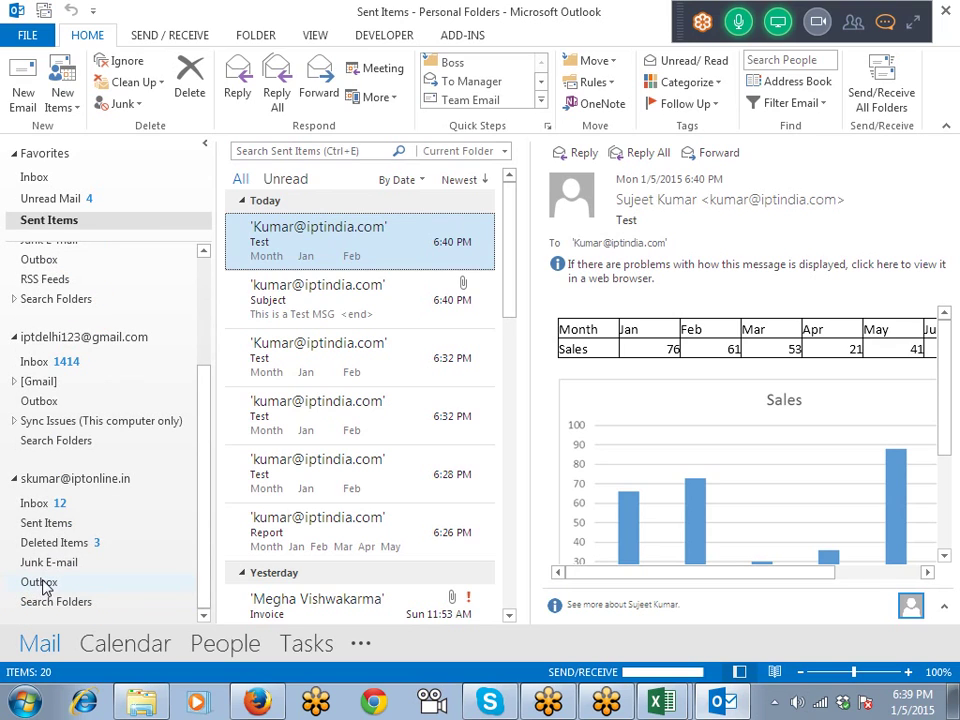
scroll(40, 590, "up", 3)
scroll(45, 588, "up", 1)
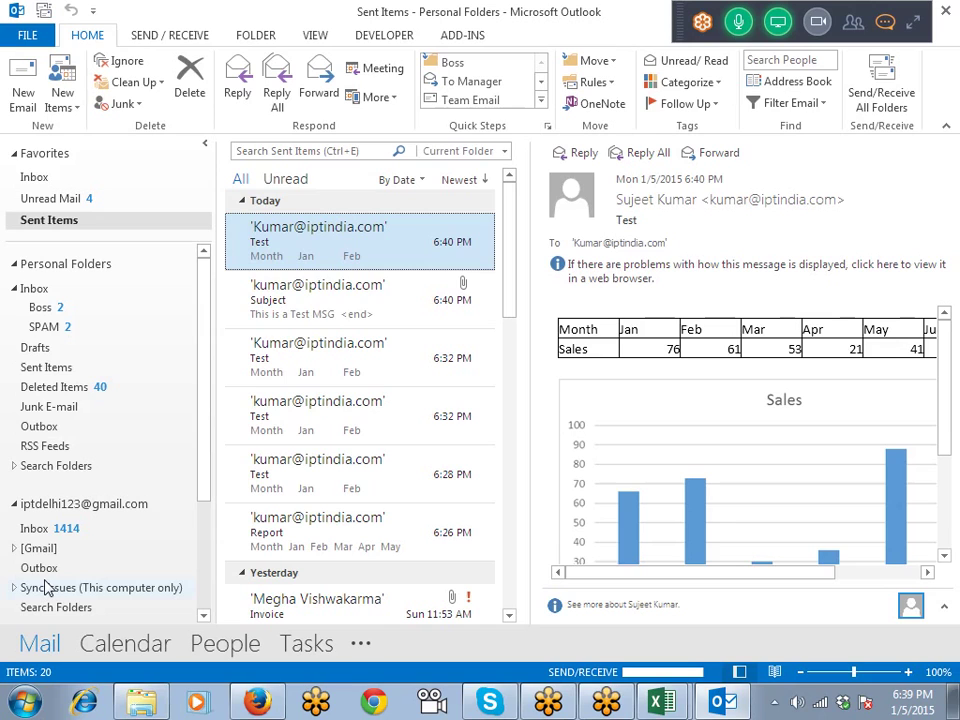
scroll(45, 588, "down", 2)
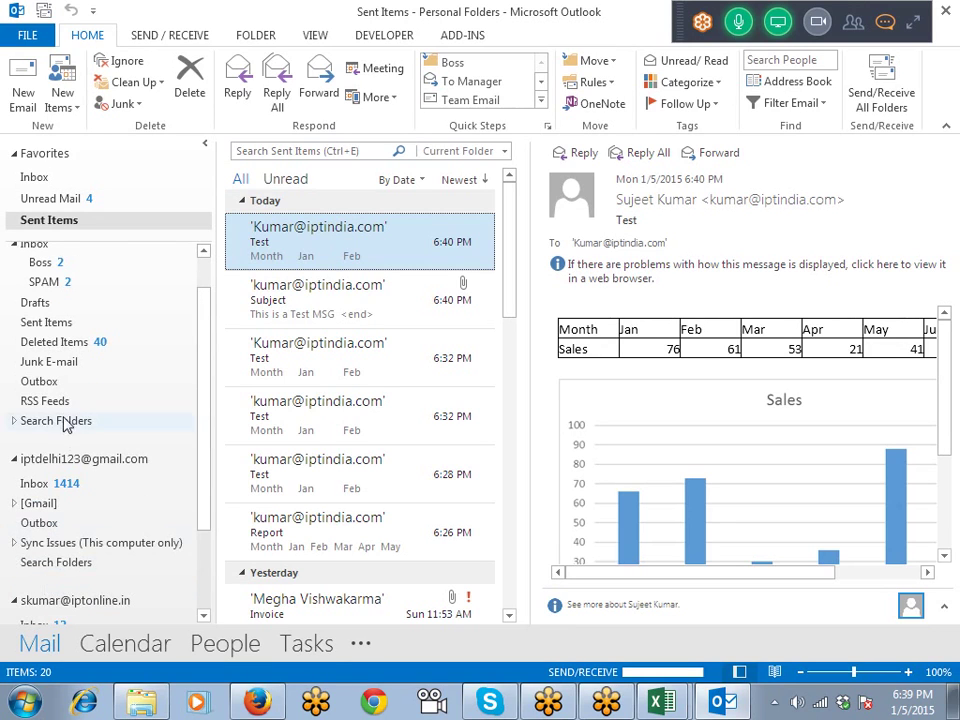
scroll(90, 405, "down", 1)
scroll(115, 500, "down", 1)
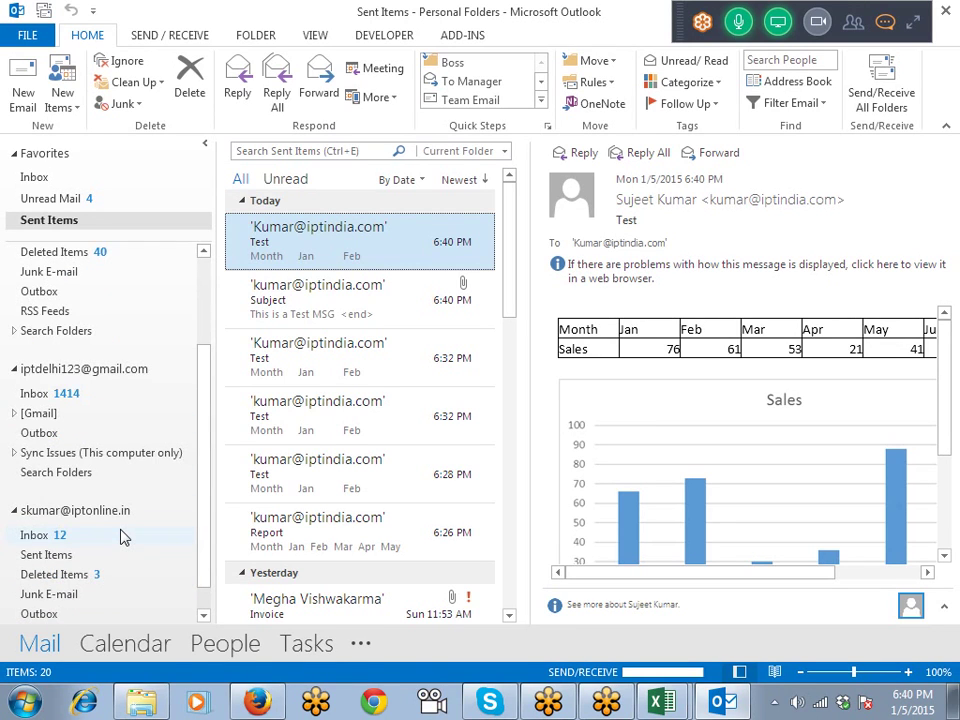
scroll(120, 537, "up", 1)
scroll(122, 540, "up", 2)
scroll(125, 480, "up", 1)
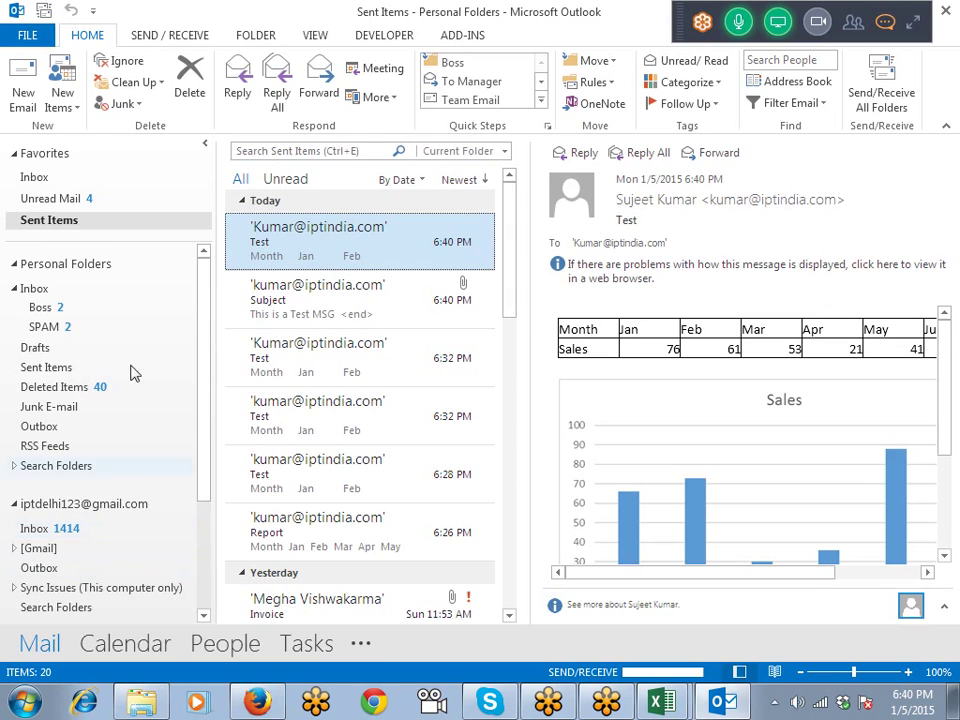
Review both mail accounts' delivery folders in Outlook's Account Settings
left_click(30, 36)
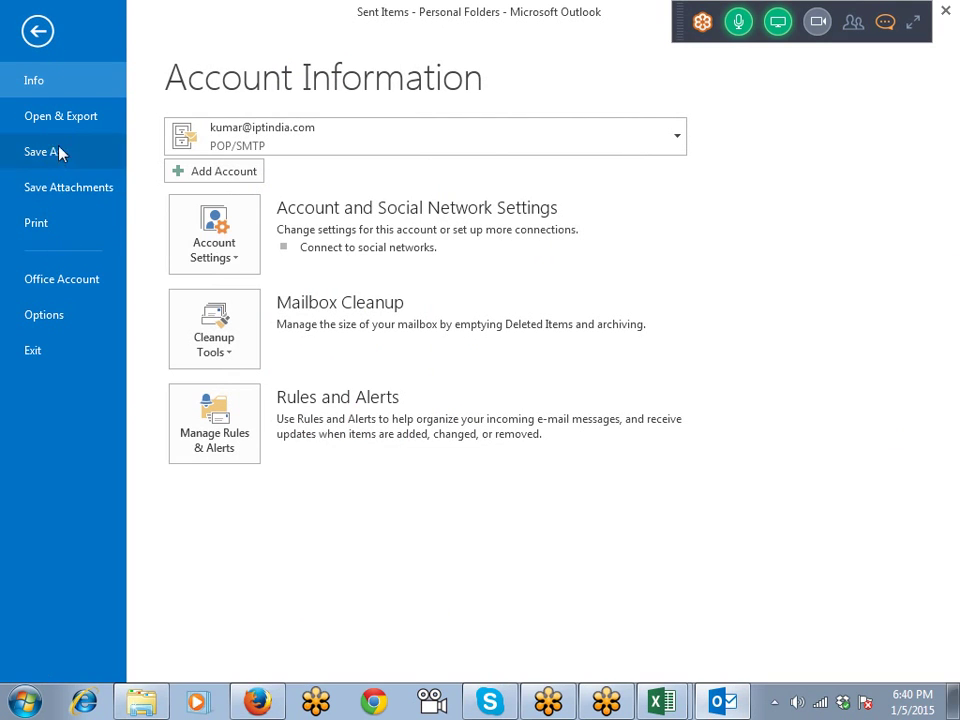
left_click(45, 315)
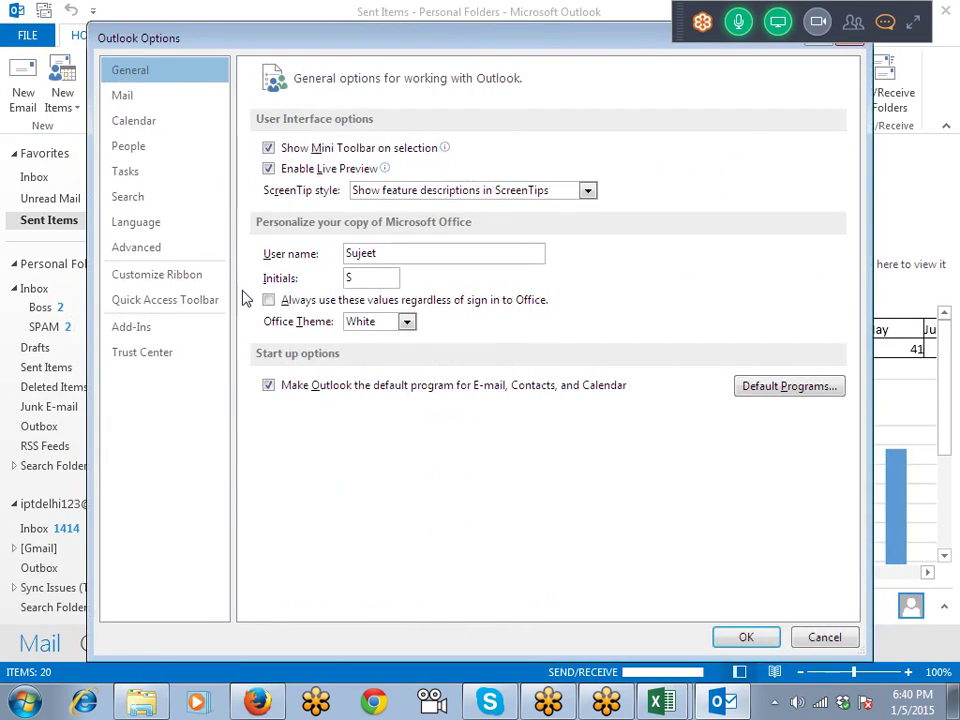
key("Escape")
left_click(30, 36)
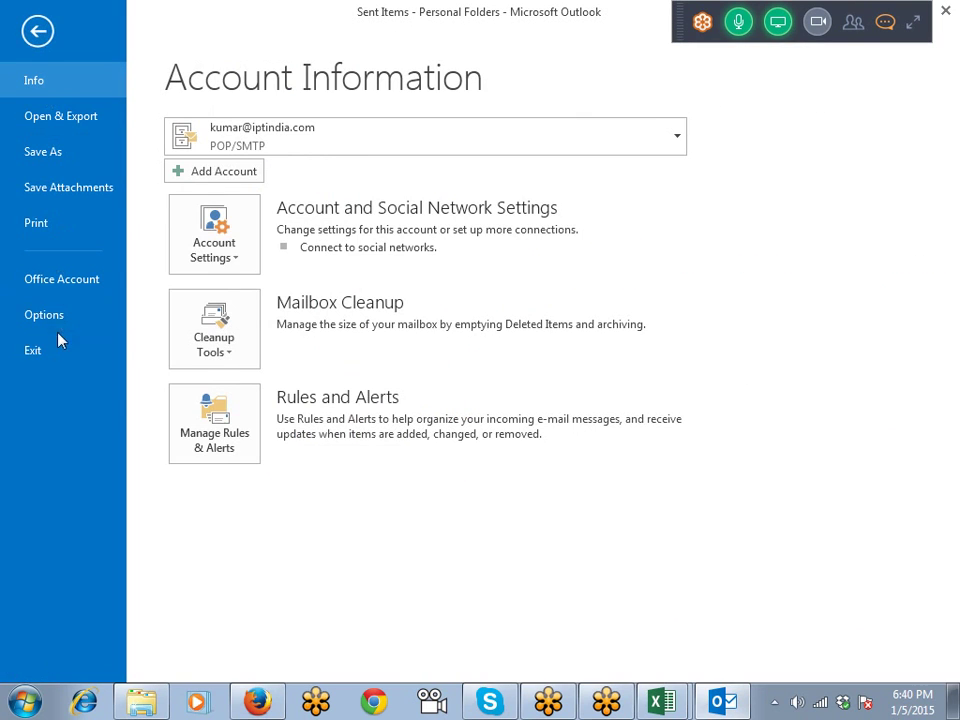
left_click(244, 268)
left_click(243, 290)
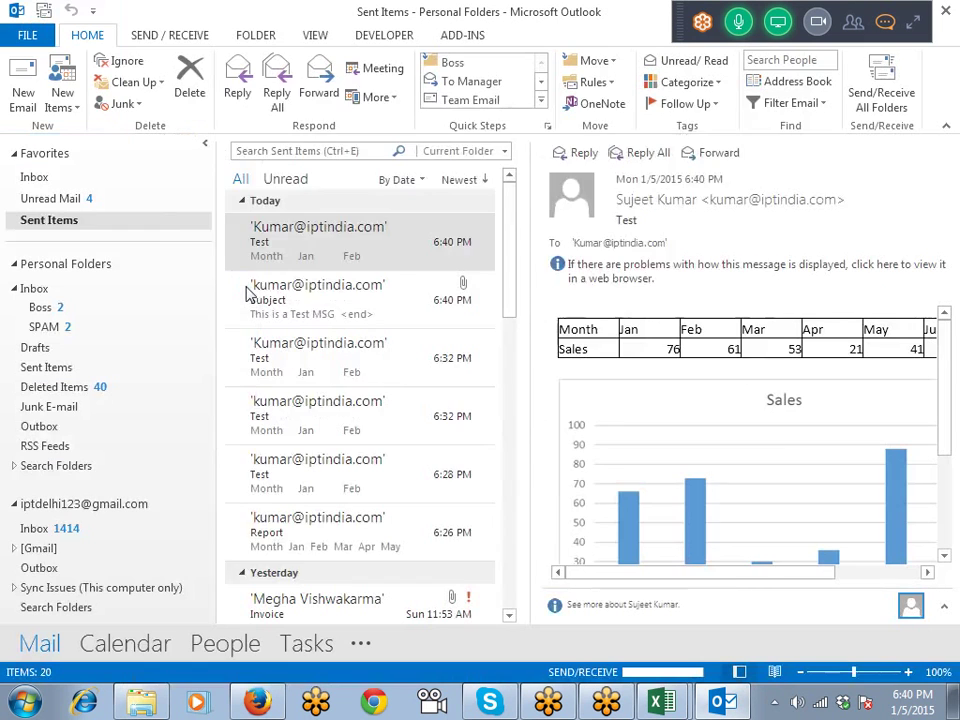
left_click(250, 308)
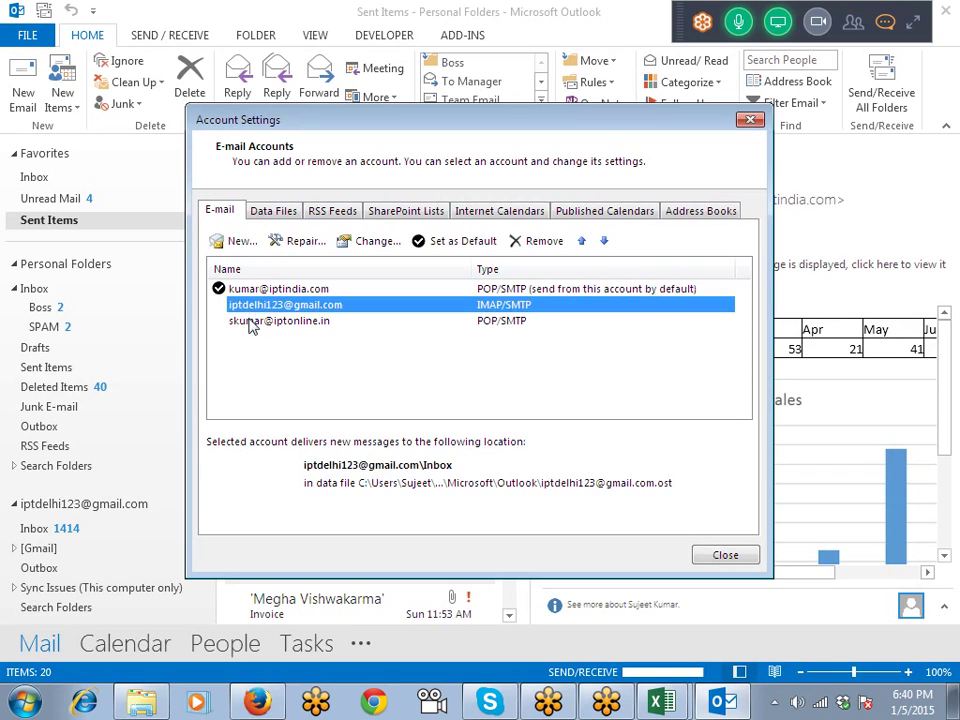
left_click(250, 292)
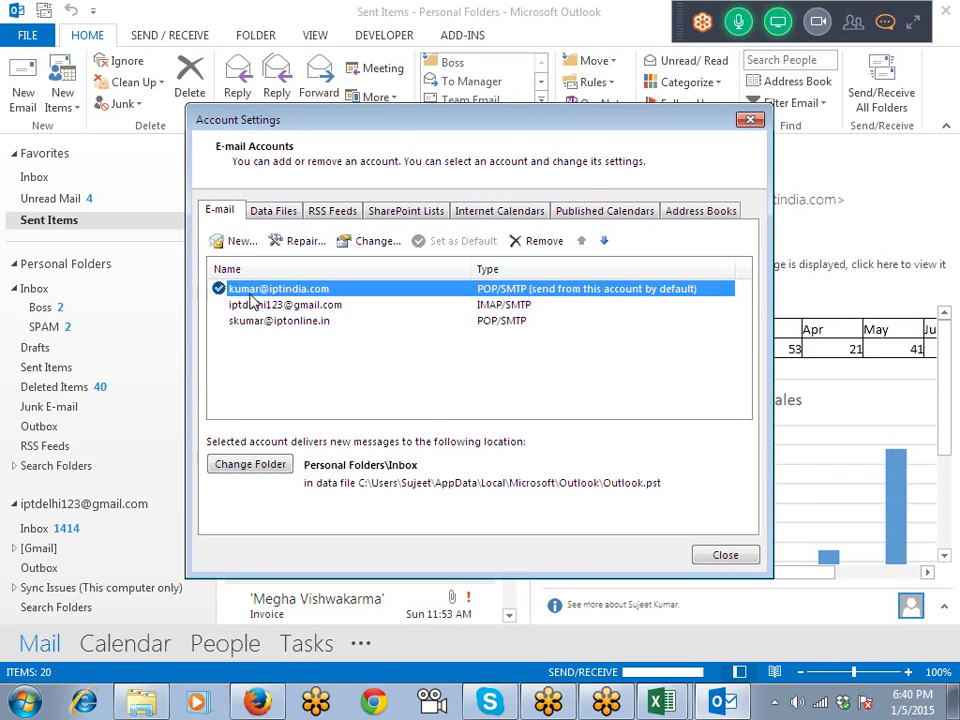
key("Escape")
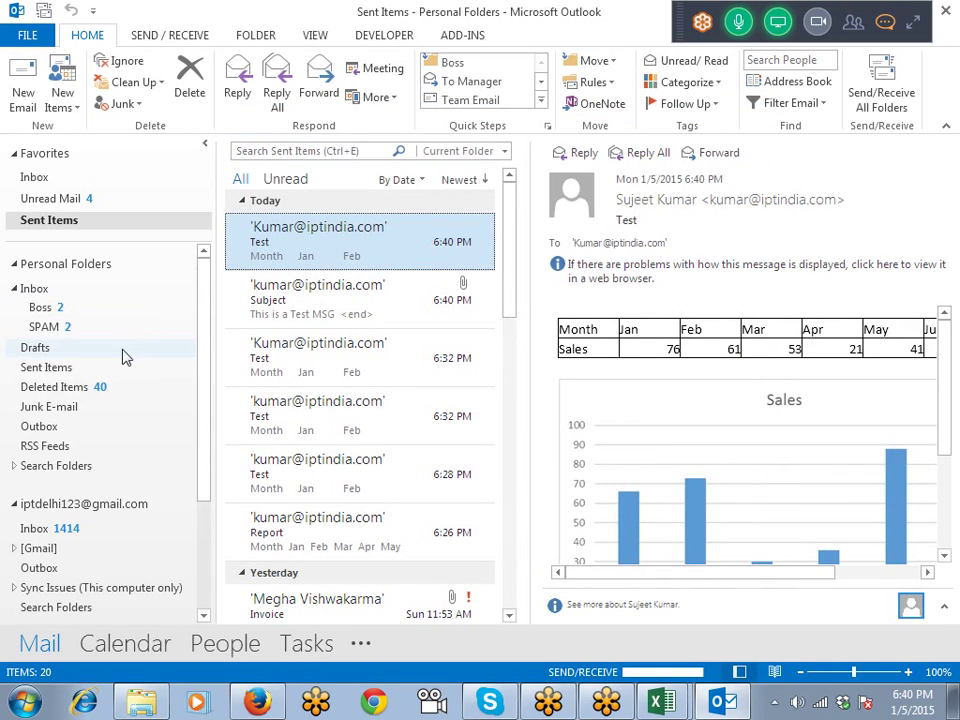
Confirm the Outbox is empty, return to Sent Items, and switch back to Excel
left_click(71, 430)
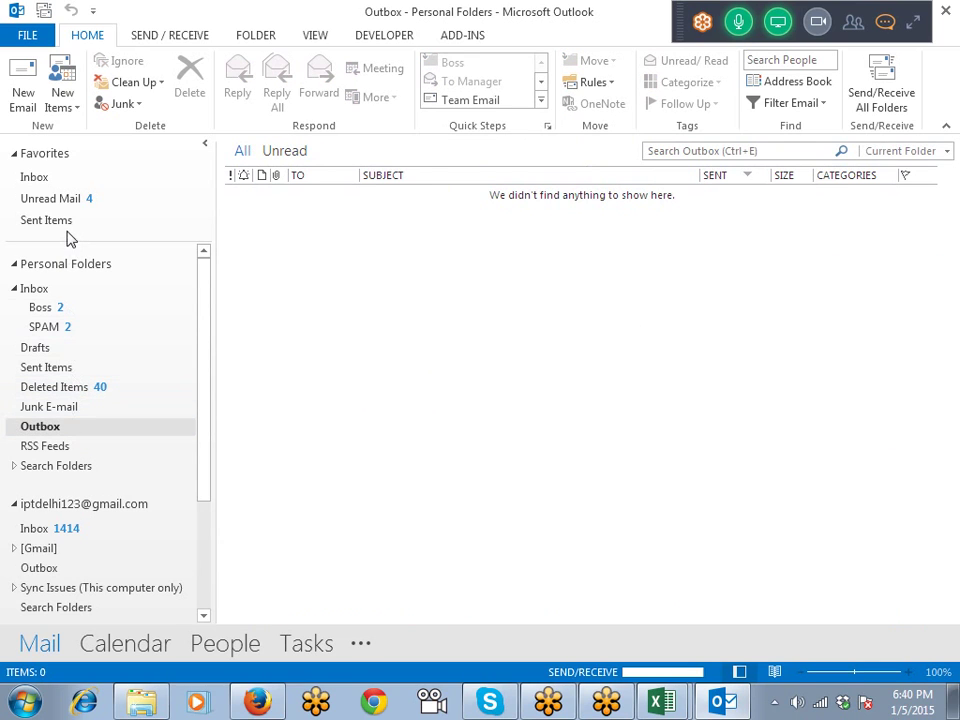
left_click(66, 224)
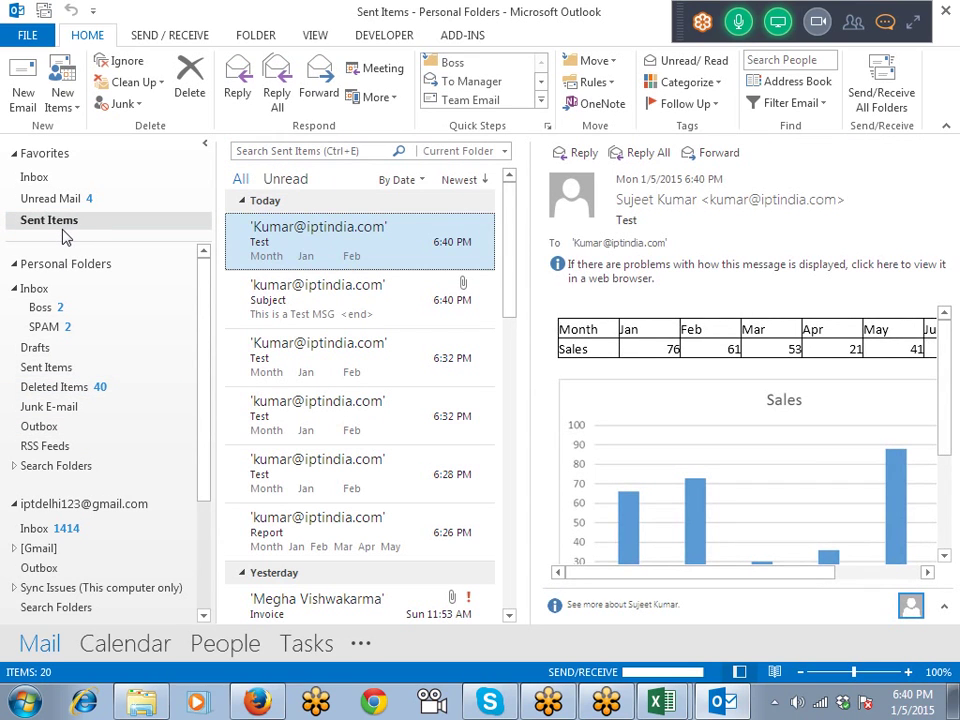
key("alt+Tab")
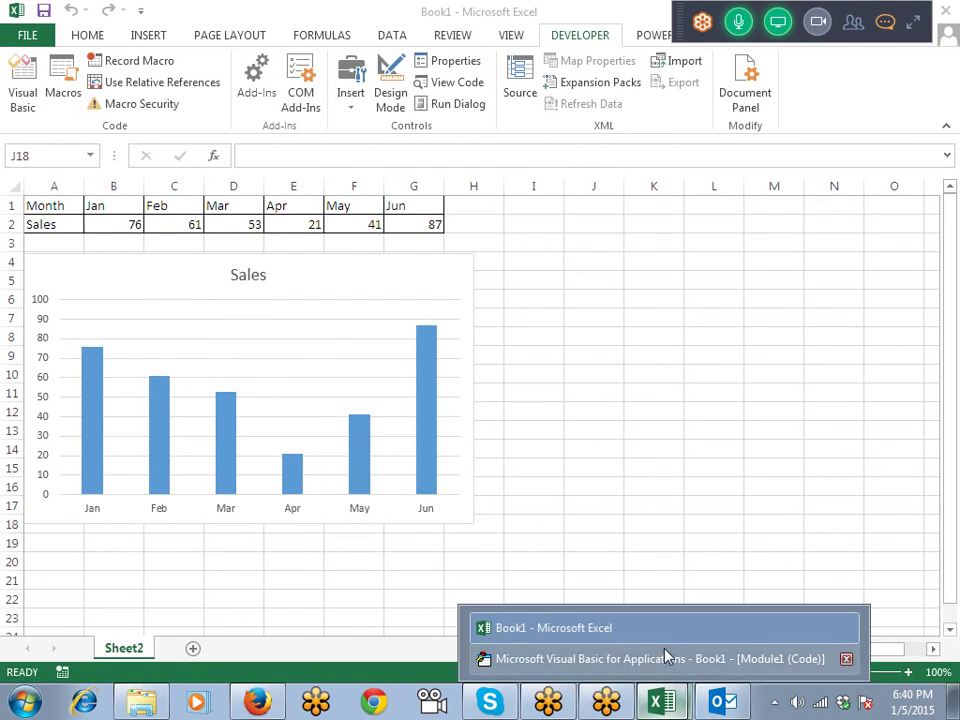
In the VBA editor, highlight send_Mail's attachment path D:\2014\ipt.xlsm
left_click(664, 659)
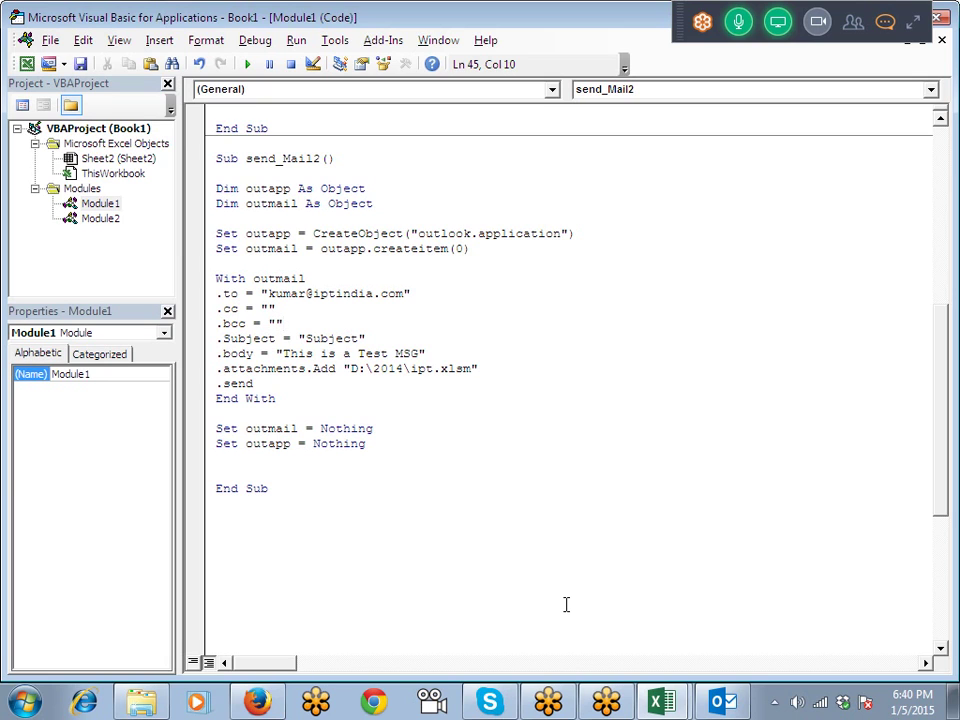
scroll(208, 390, "up", 8)
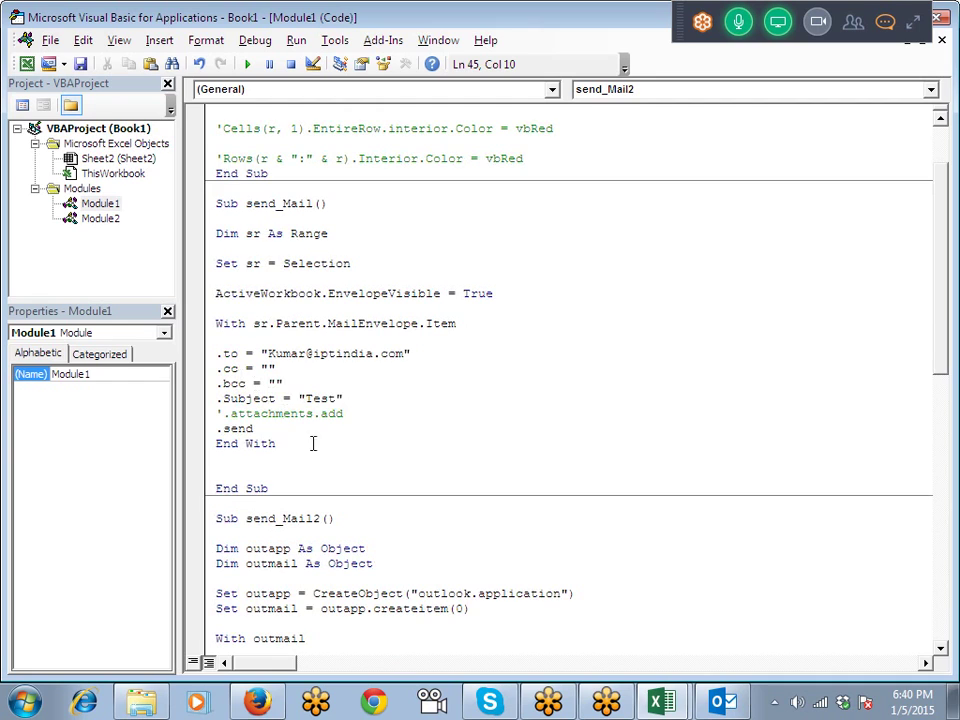
left_click_drag(313, 443, 218, 233)
scroll(464, 426, "down", 3)
scroll(352, 489, "down", 3)
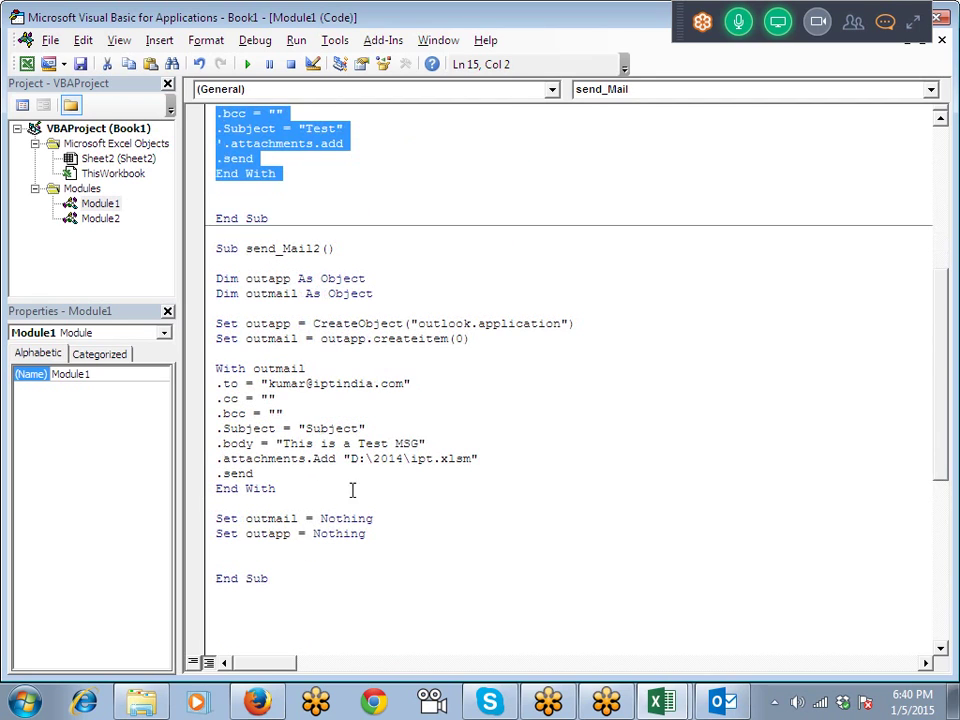
left_click(407, 503)
left_click_drag(514, 458, 330, 449)
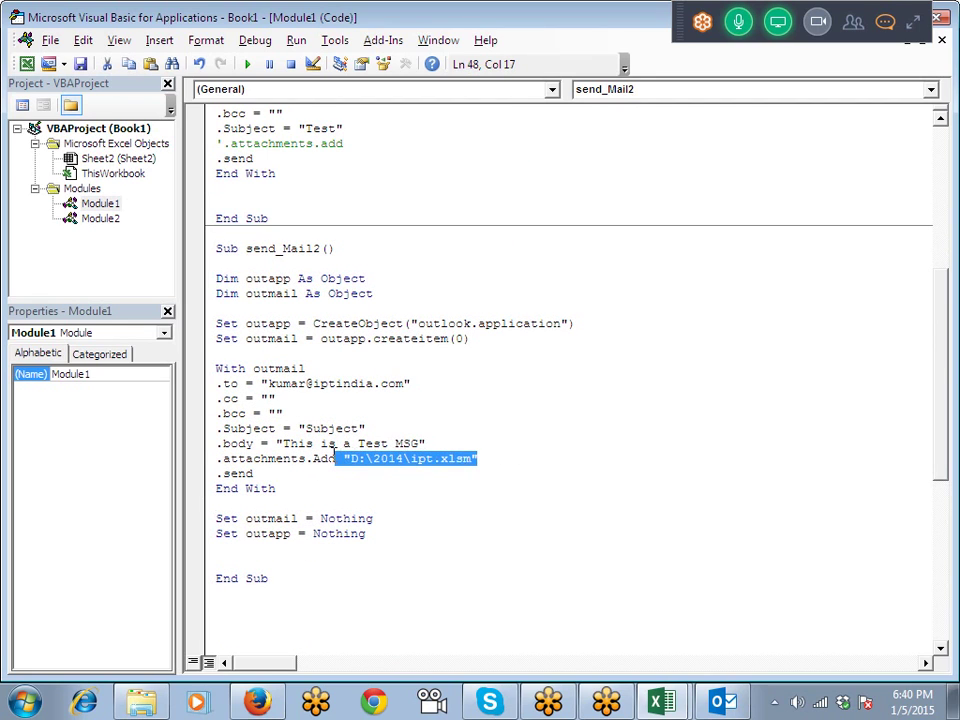
Highlight send_Mail2's recipient, subject 'Subject', body 'This is a Test MSG' and attachment path
double_click(322, 383)
double_click(328, 428)
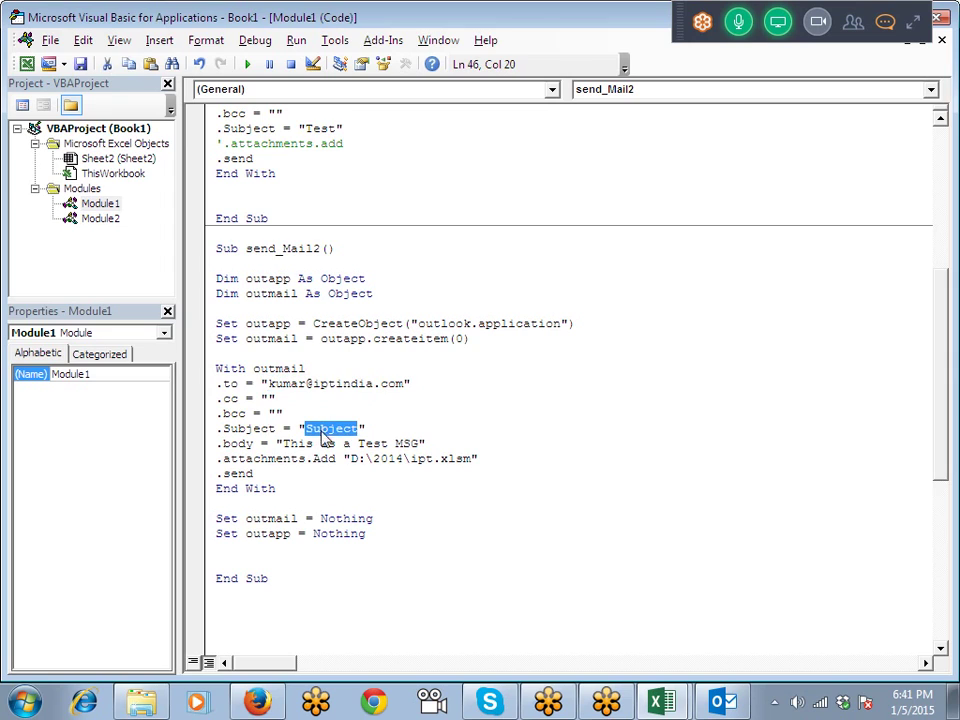
left_click_drag(285, 443, 417, 443)
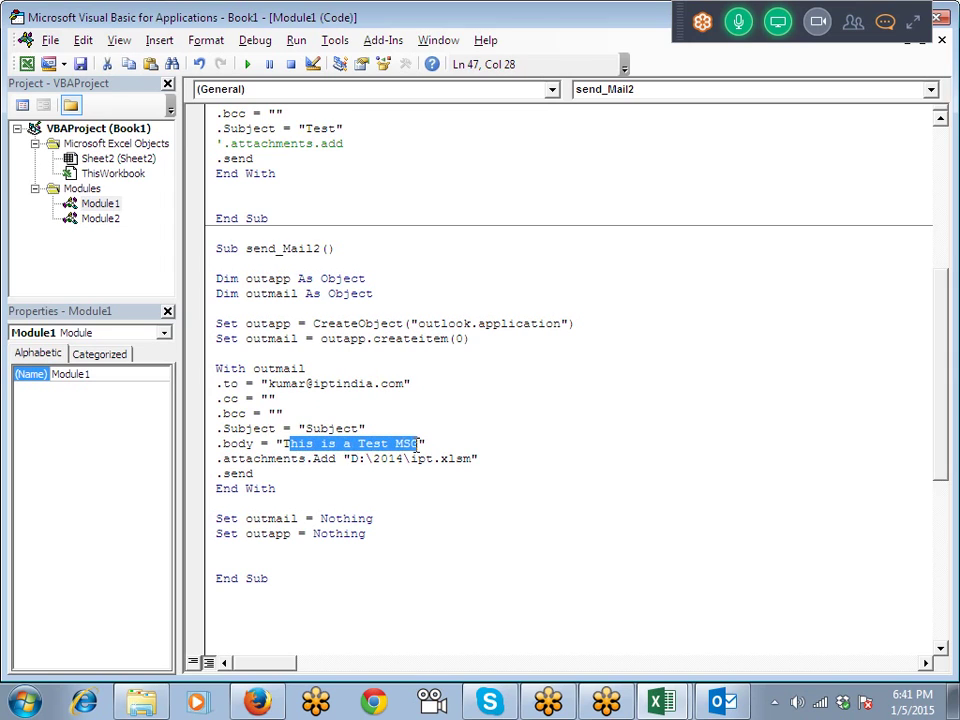
left_click_drag(350, 459, 476, 459)
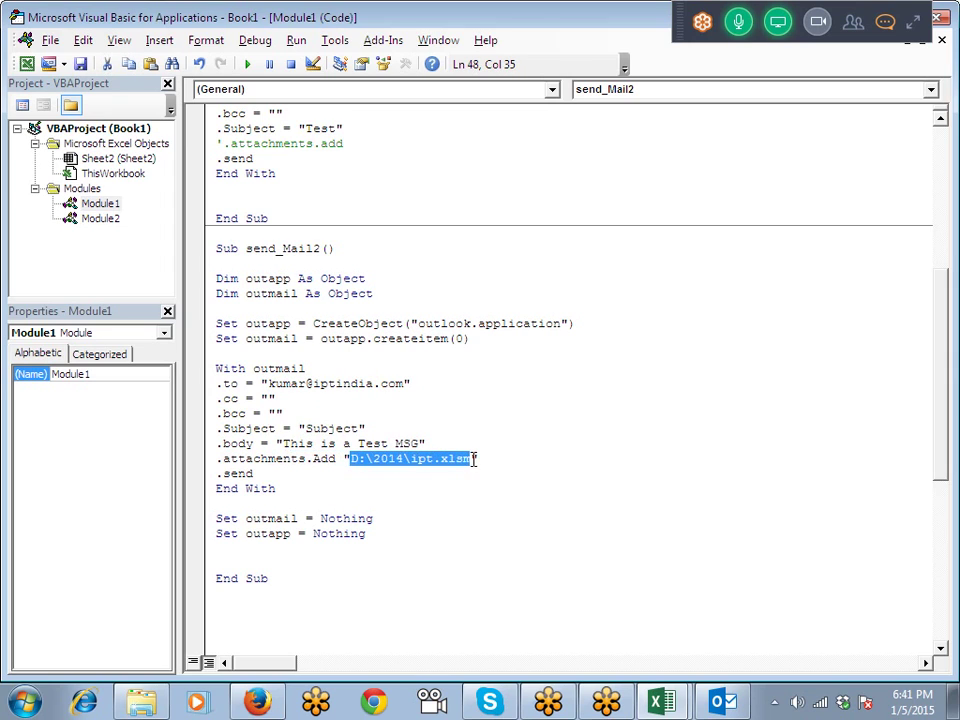
Return to send_Mail's bcc line, then switch back to the Excel workbook
left_click(640, 700)
mouse_move(560, 628)
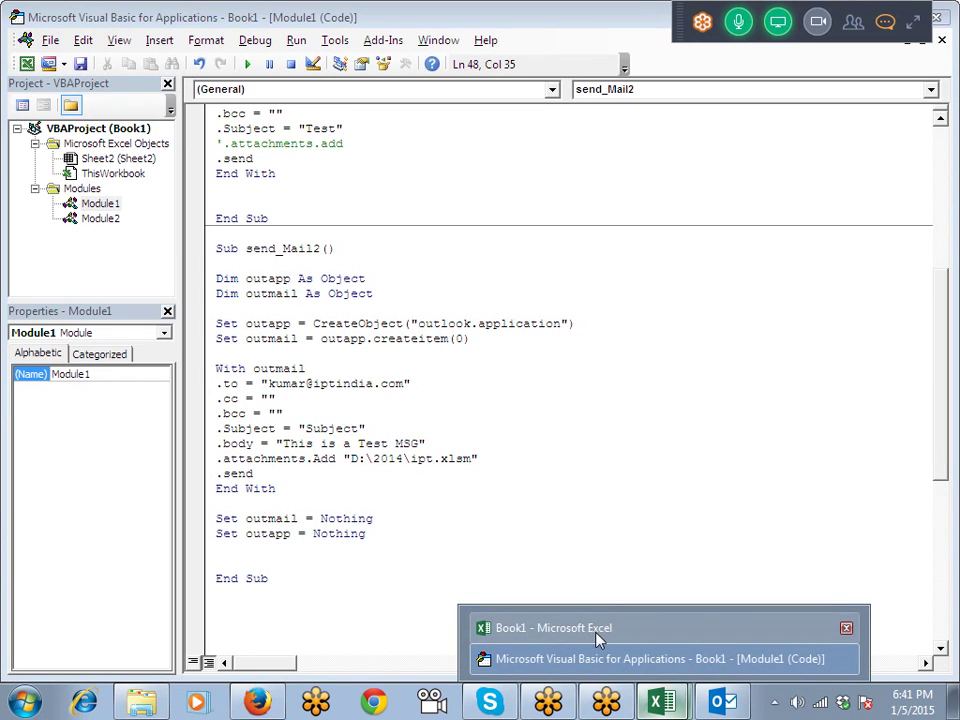
left_click(399, 490)
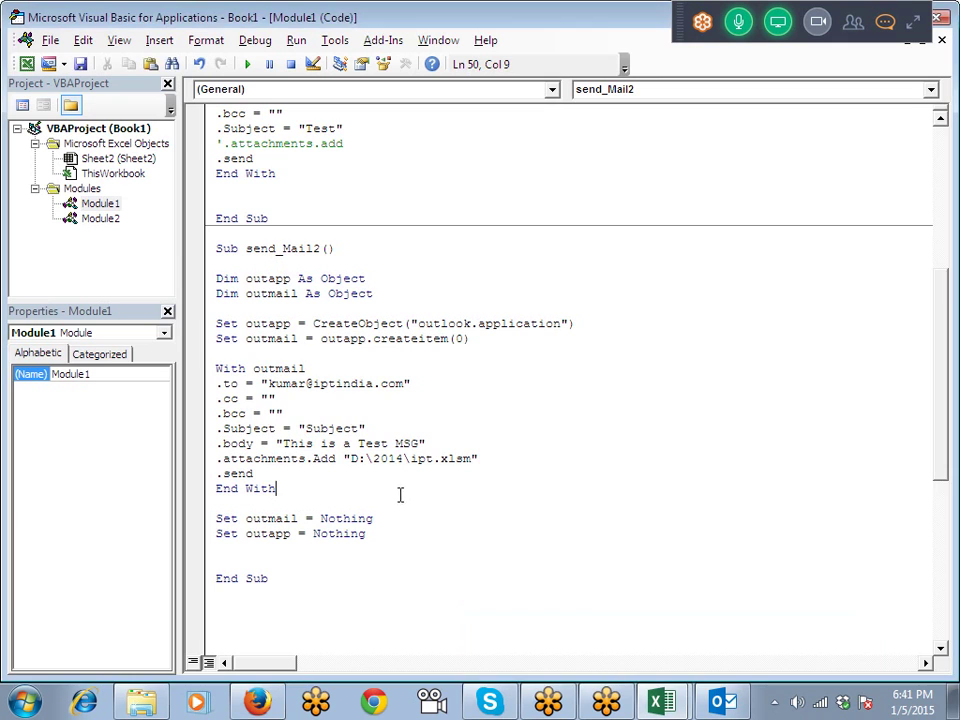
scroll(403, 520, "up", 4)
scroll(405, 546, "up", 2)
left_click(574, 384)
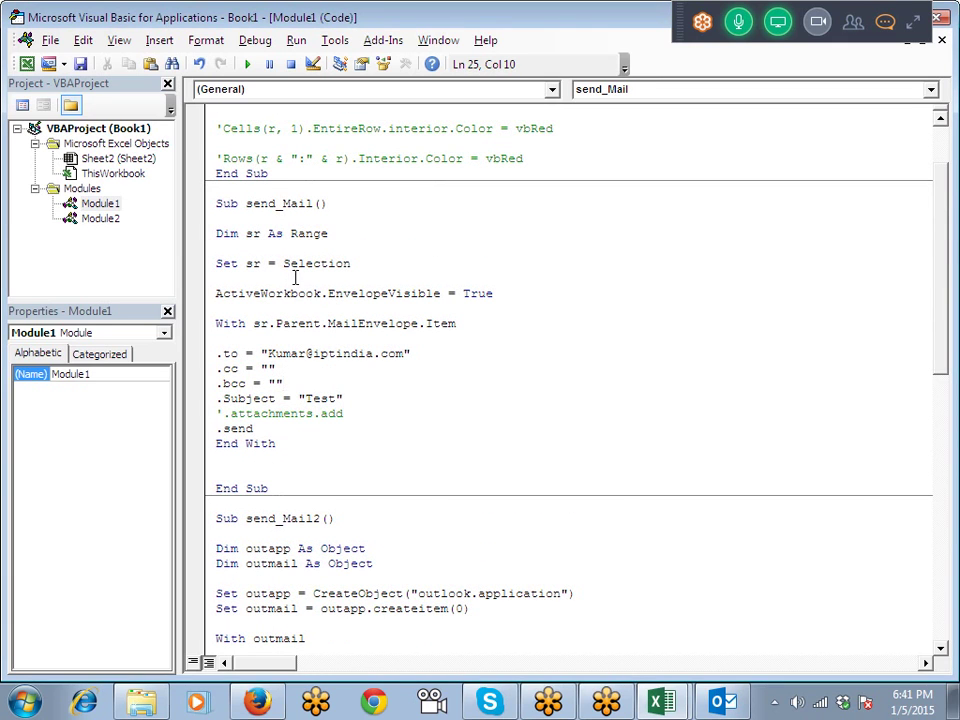
key("alt+Tab")
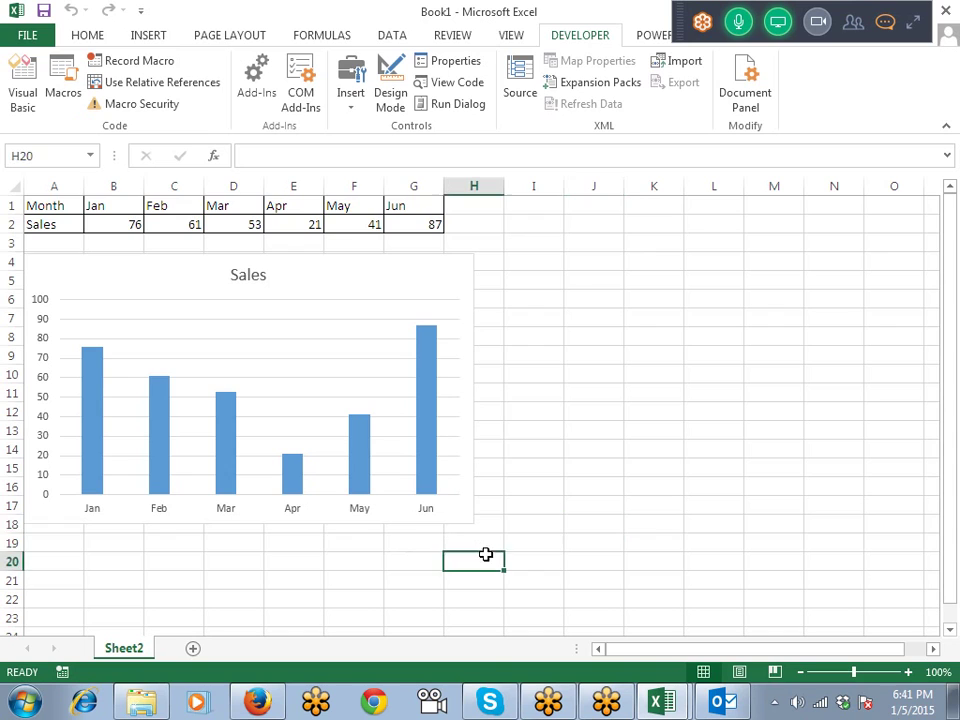
Select A1:H20 covering the sales table and chart, then revisit send_Mail2's bcc line
left_click_drag(486, 557, 5, 60)
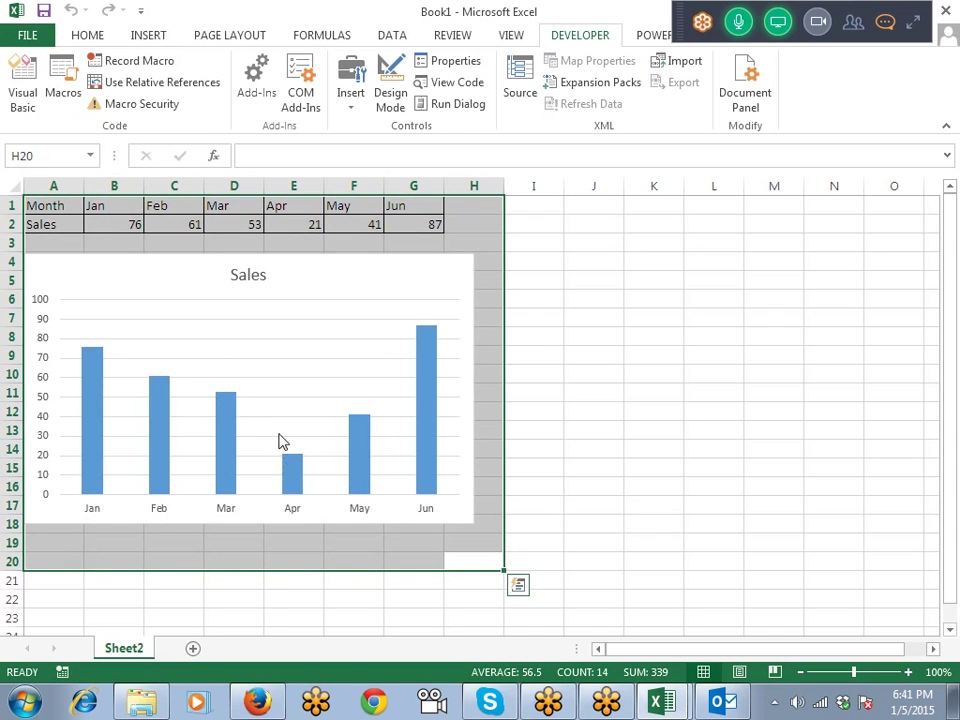
key("alt+Tab")
scroll(272, 463, "down", 5)
scroll(300, 440, "down", 1)
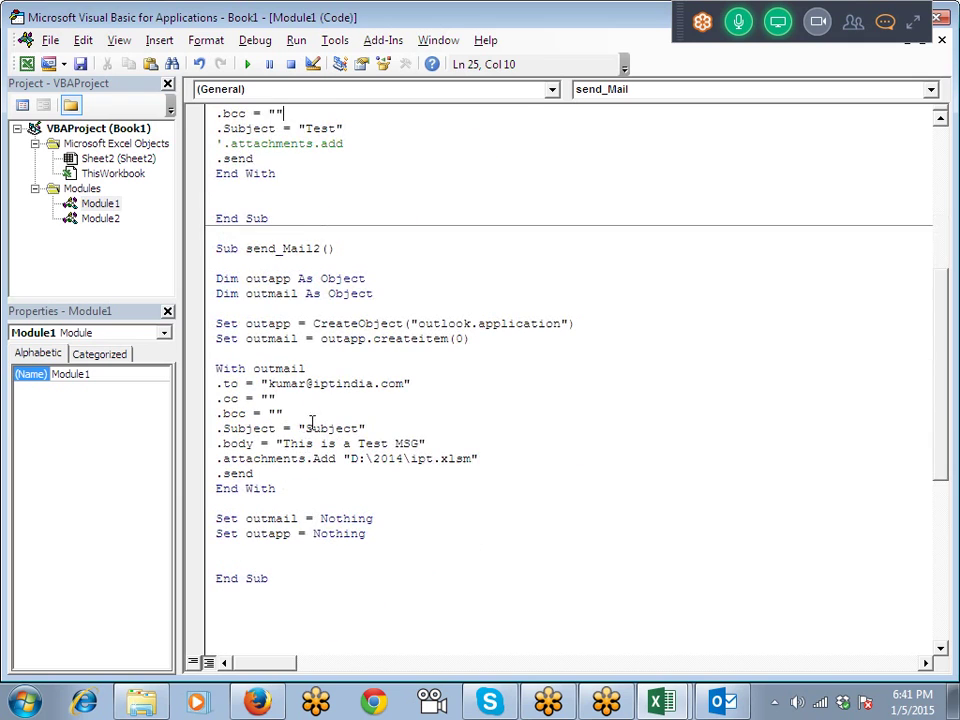
left_click(315, 413)
scroll(318, 456, "down", 3)
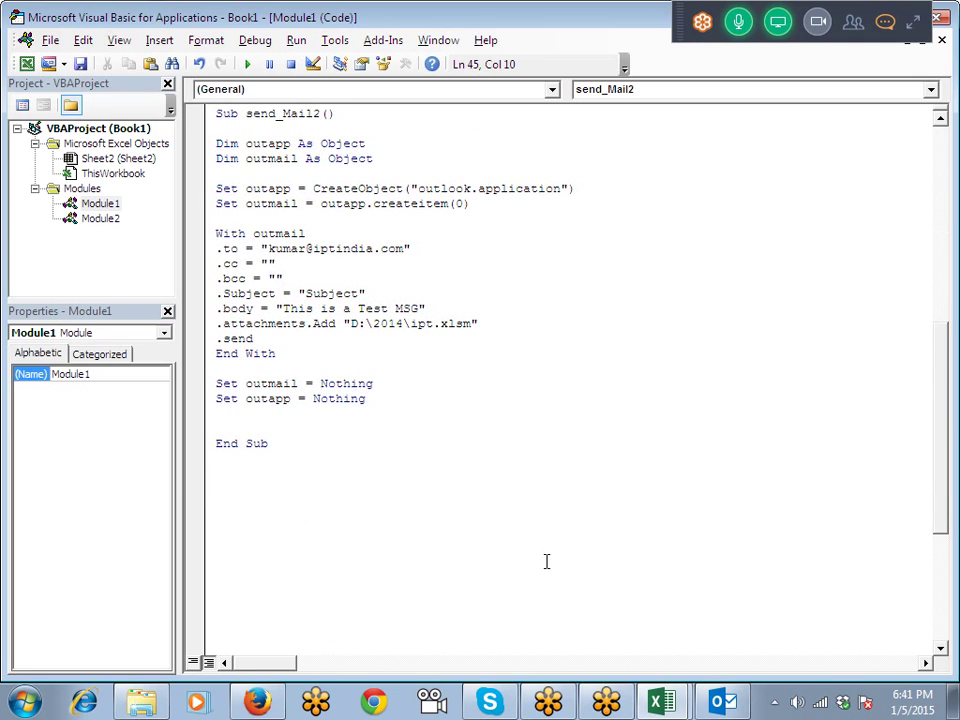
left_click(724, 703)
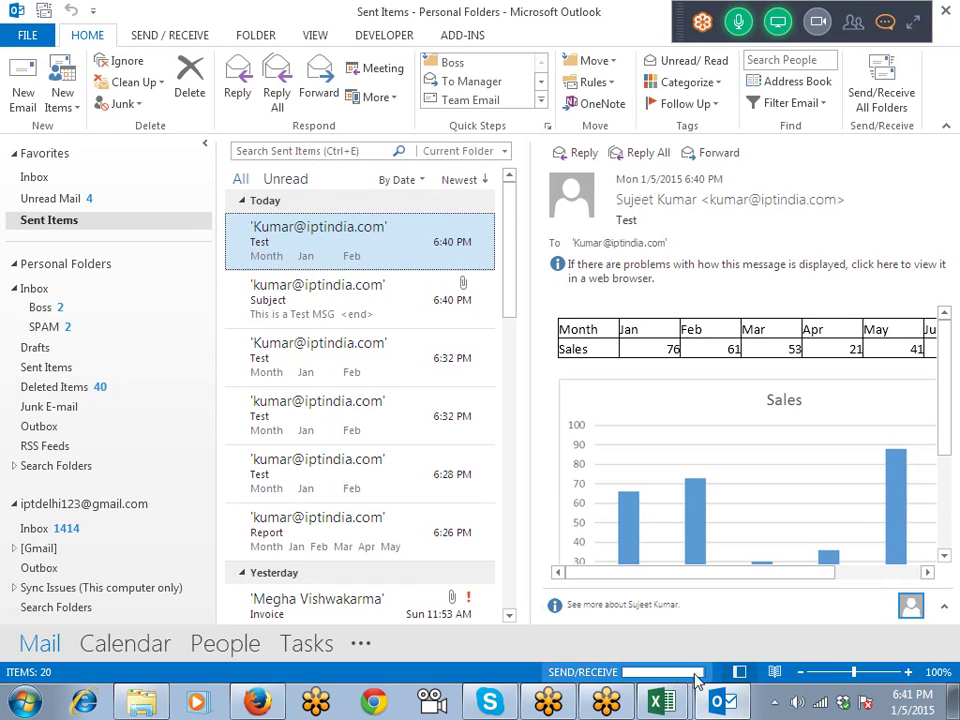
Scroll Outlook's folder pane to review the sent 'Test' and 'Subject' messages
scroll(154, 428, "down", 3)
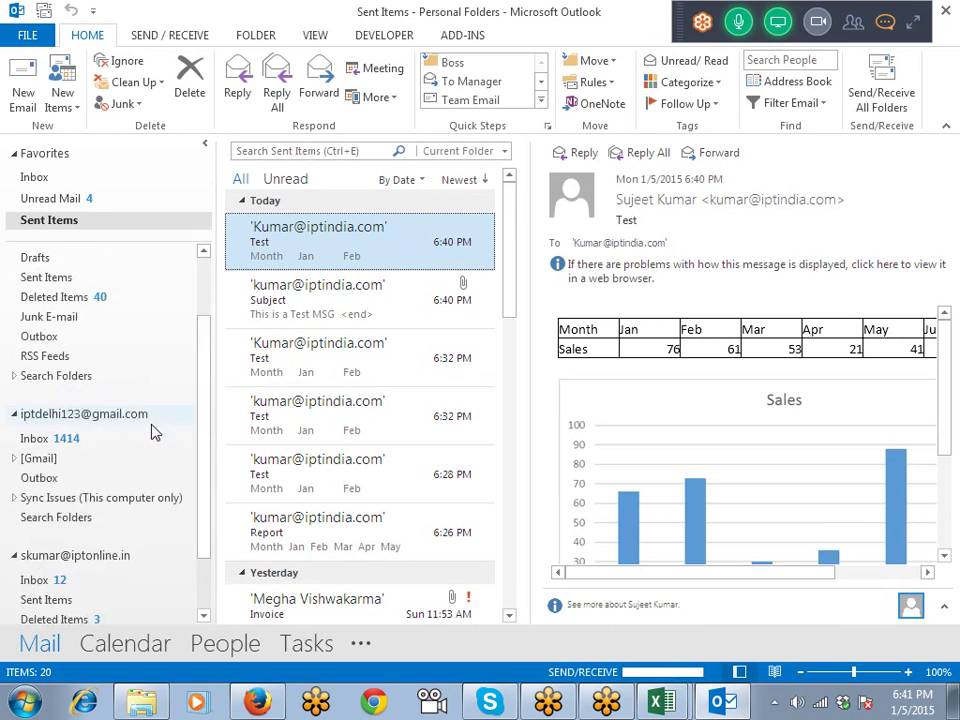
scroll(165, 432, "up", 3)
mouse_move(208, 440)
left_mouse_down()
mouse_move(210, 555)
mouse_move(210, 392)
left_mouse_up()
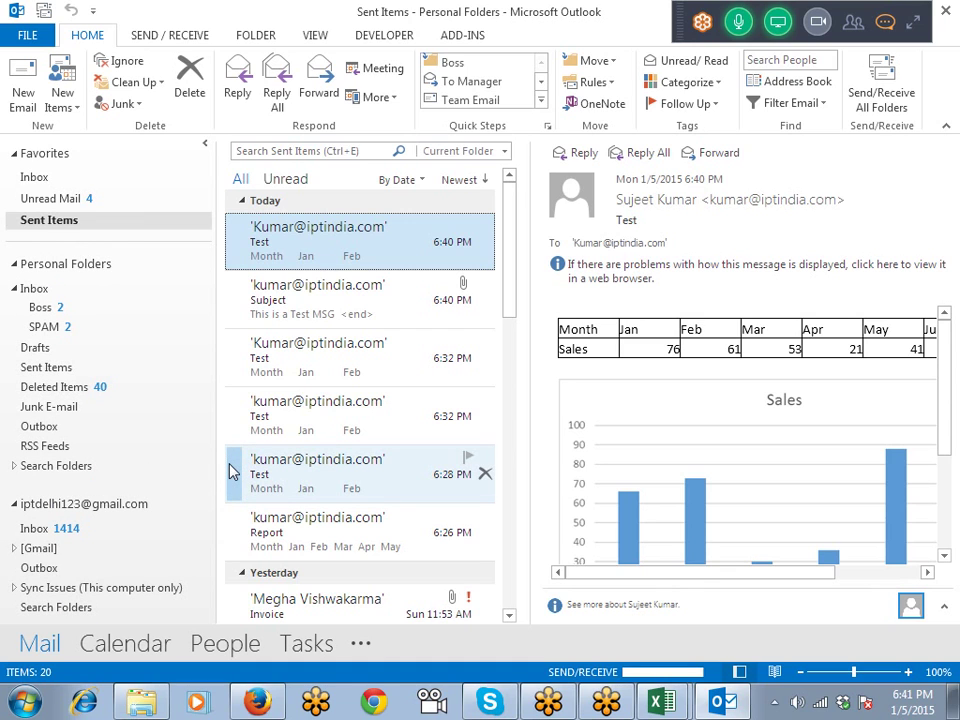
Highlight the generic Object type in send_Mail2's Dim outapp declaration
key("alt+Tab")
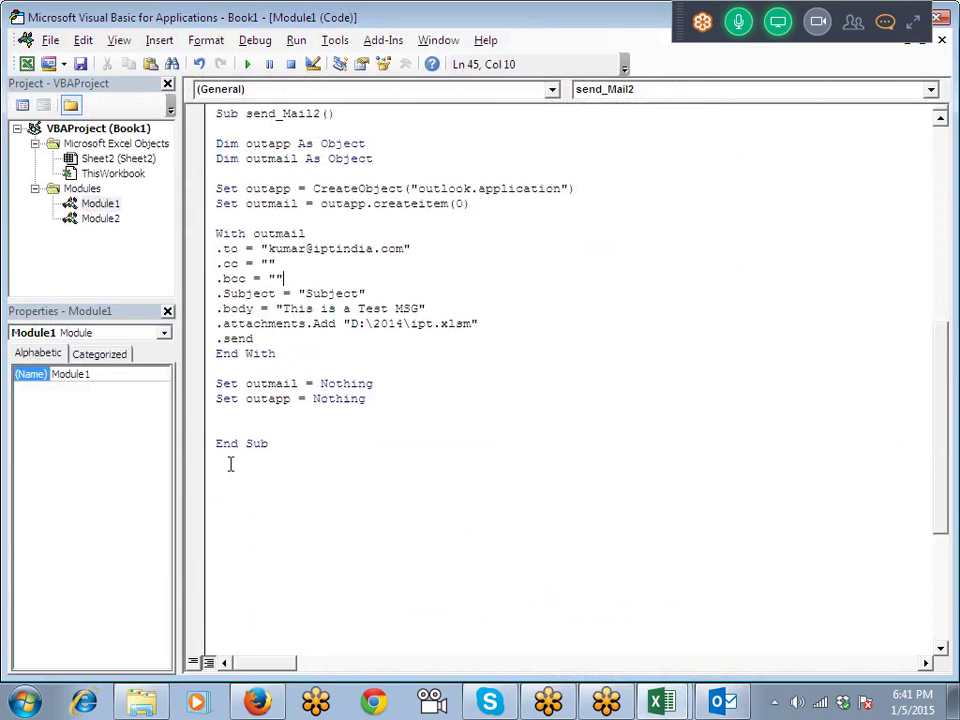
left_click(353, 412)
scroll(304, 216, "up", 5)
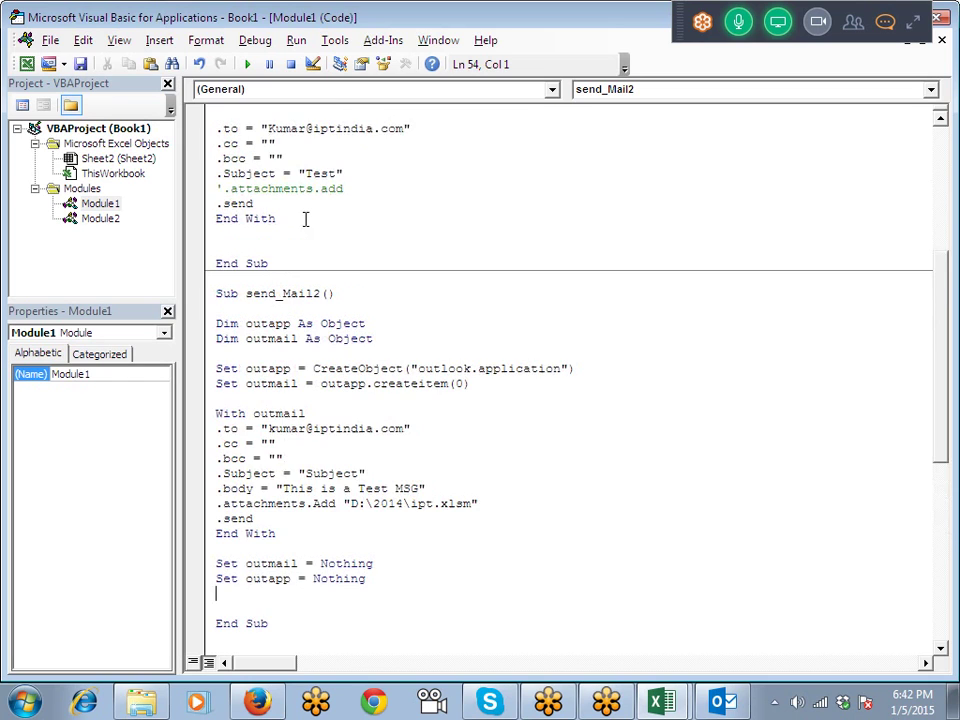
scroll(261, 268, "down", 3)
left_click(365, 249)
left_click(376, 237)
double_click(370, 236)
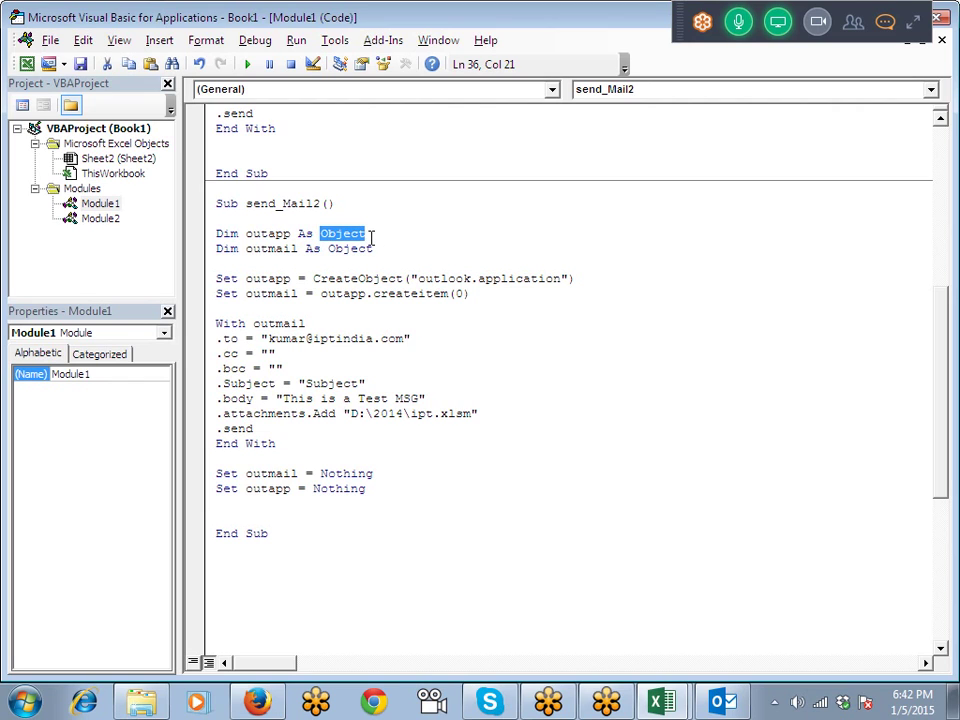
left_click(381, 236)
Place the cursor on a blank line after send_Mail2's End Sub and open the Tools menu
scroll(358, 320, "down", 5)
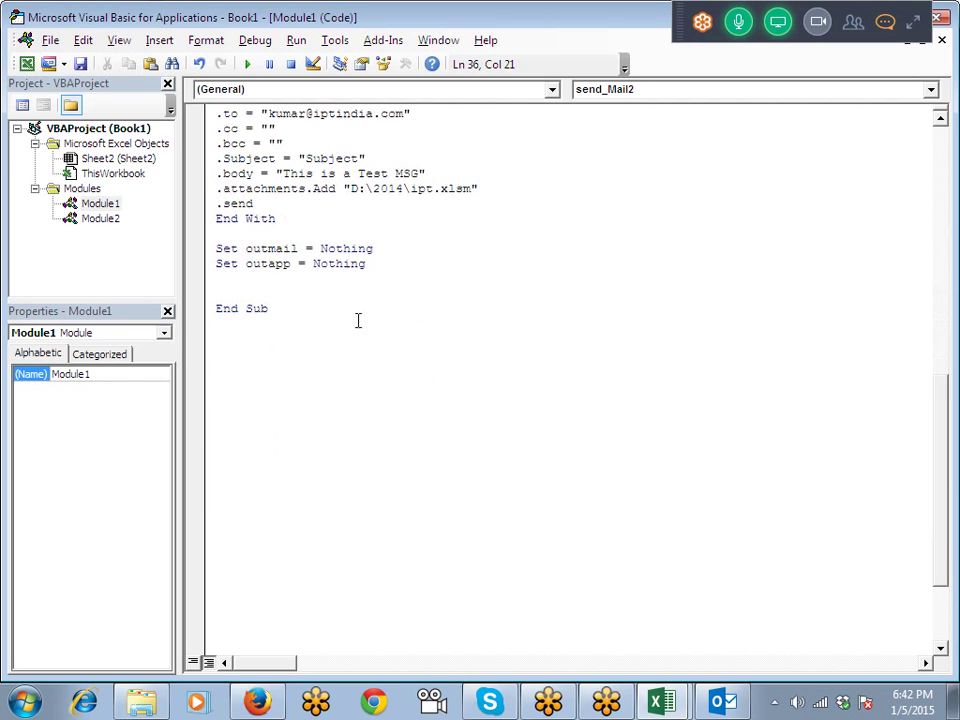
left_click(261, 390)
scroll(261, 390, "up", 1)
left_click(260, 386)
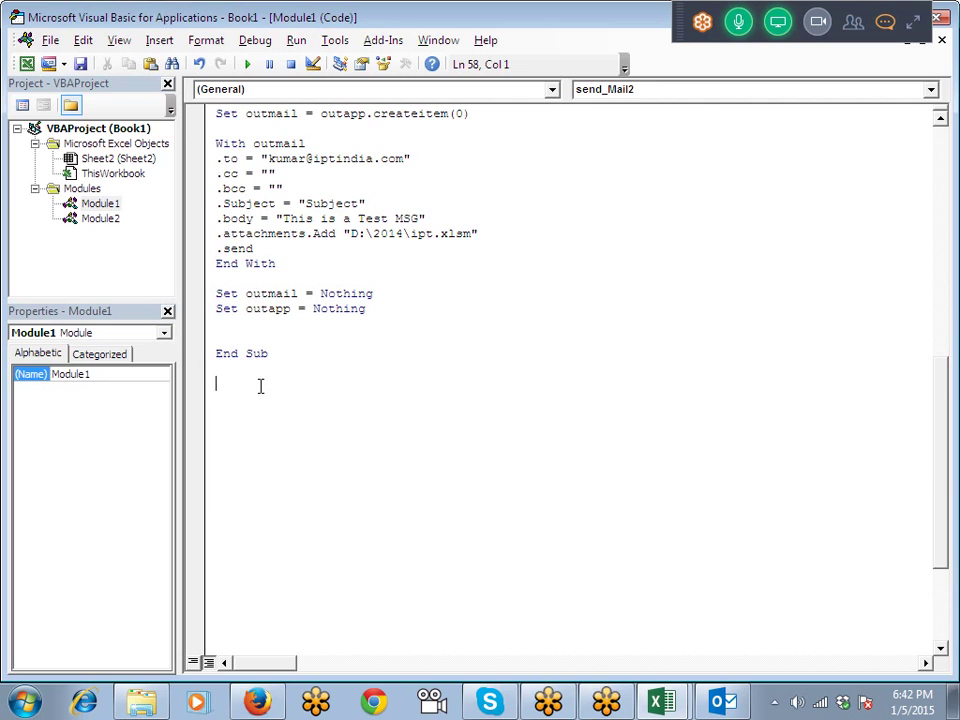
left_click(323, 45)
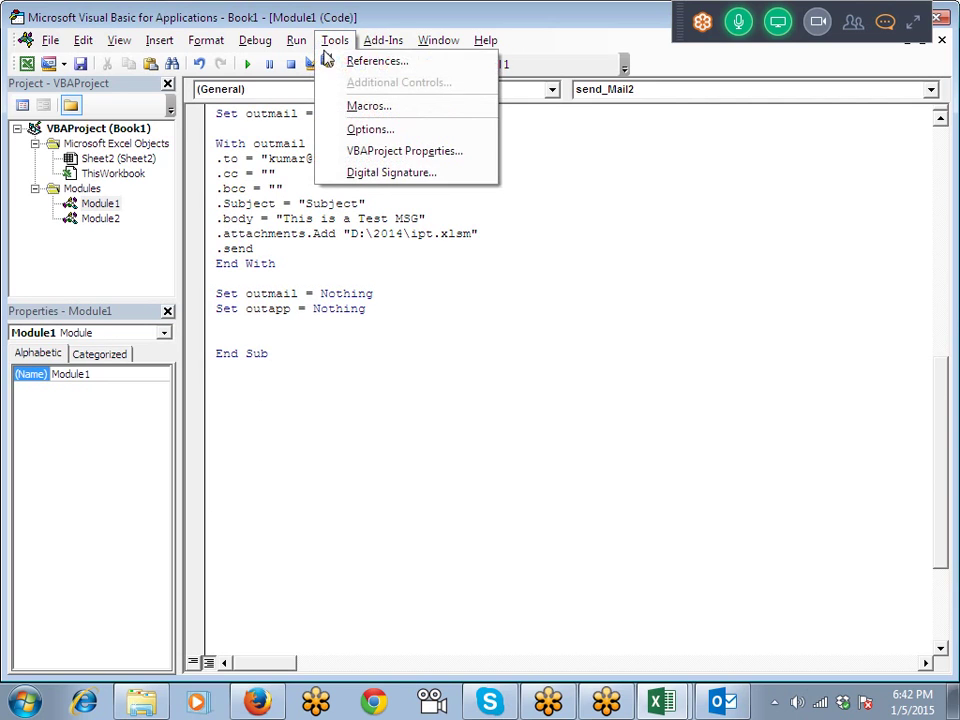
In References, scroll down to Microsoft Outlook 15.0 Object Library and tick it
left_click(352, 63)
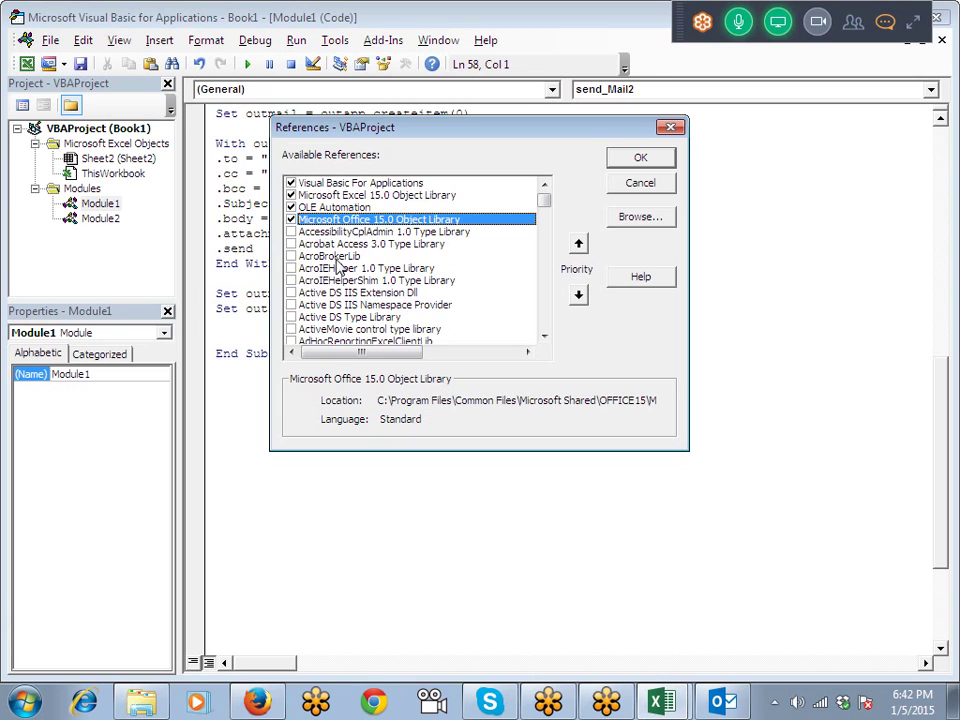
scroll(338, 266, "down", 3)
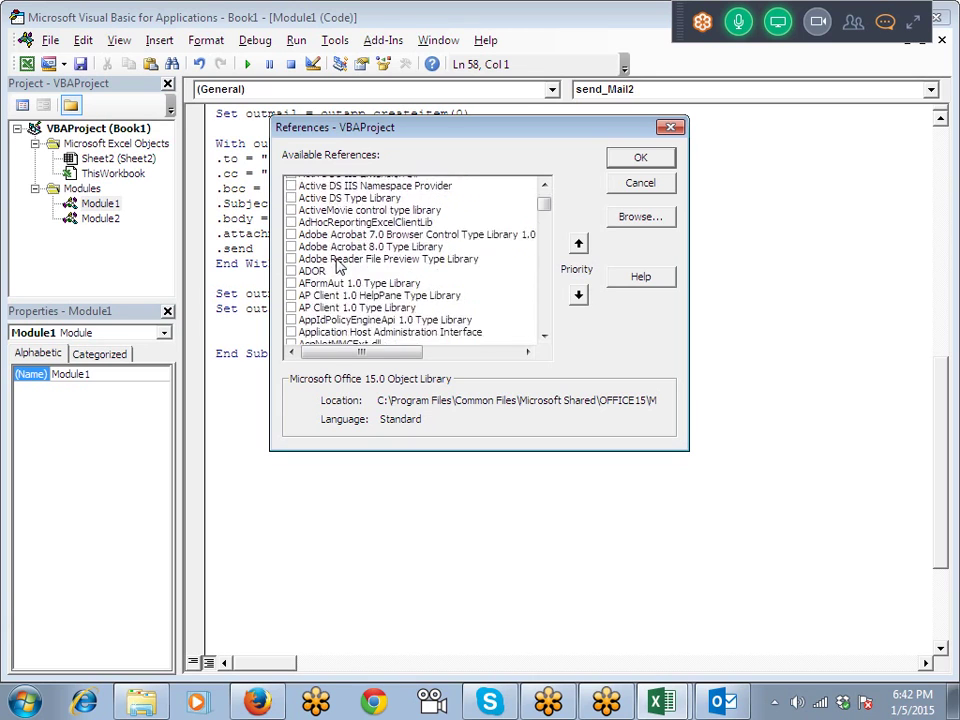
scroll(338, 266, "down", 1)
scroll(338, 266, "down", 1)
scroll(338, 264, "down", 2)
scroll(338, 264, "down", 3)
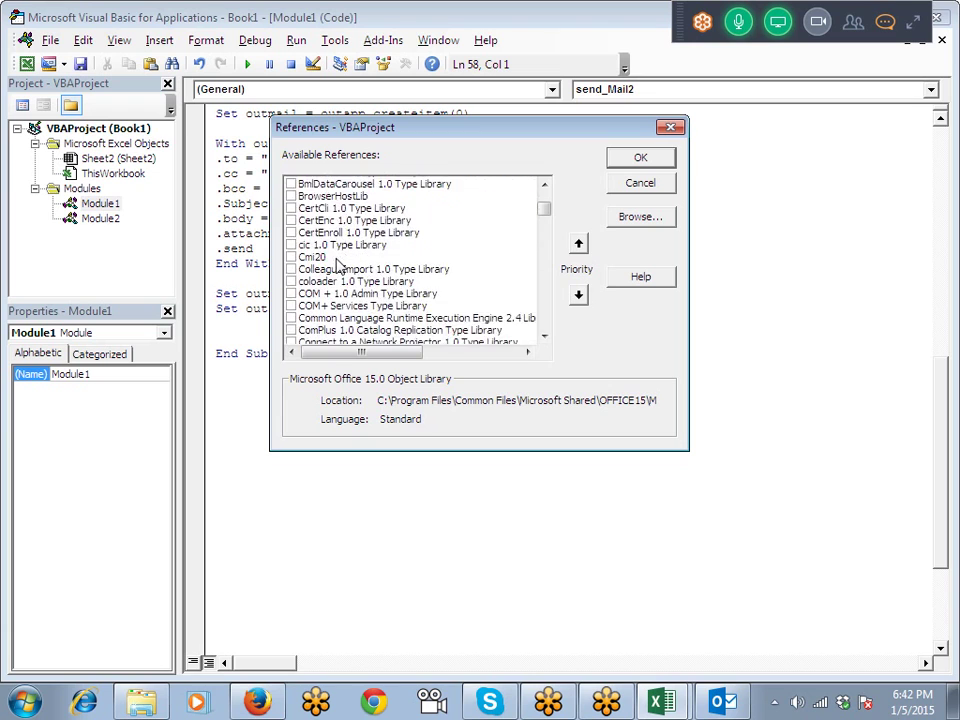
scroll(338, 264, "down", 4)
scroll(338, 264, "down", 3)
scroll(338, 264, "down", 1)
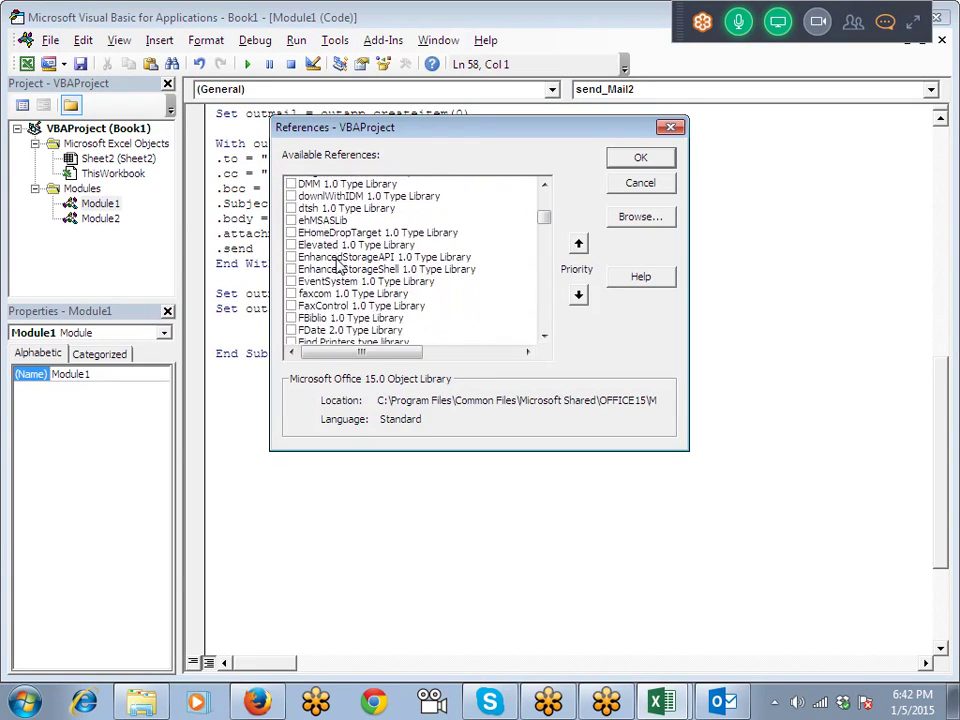
scroll(338, 264, "down", 2)
scroll(338, 264, "down", 2)
scroll(338, 264, "down", 2)
scroll(338, 264, "down", 1)
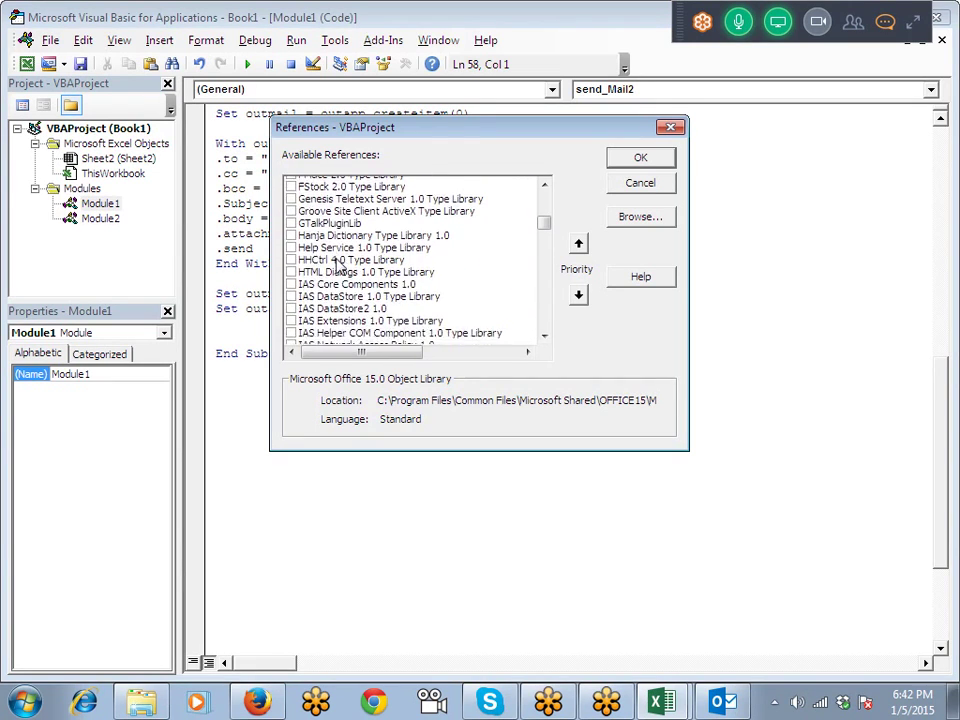
scroll(338, 264, "down", 2)
scroll(338, 264, "down", 2)
scroll(338, 264, "down", 2)
scroll(338, 264, "down", 2)
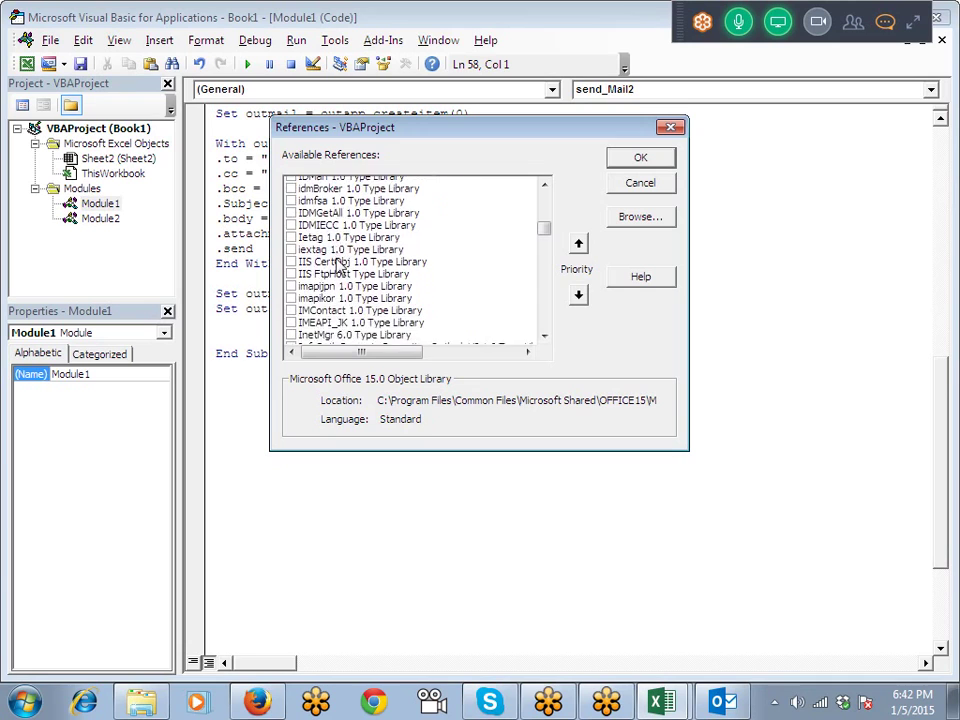
scroll(338, 264, "down", 2)
scroll(338, 264, "up", 1)
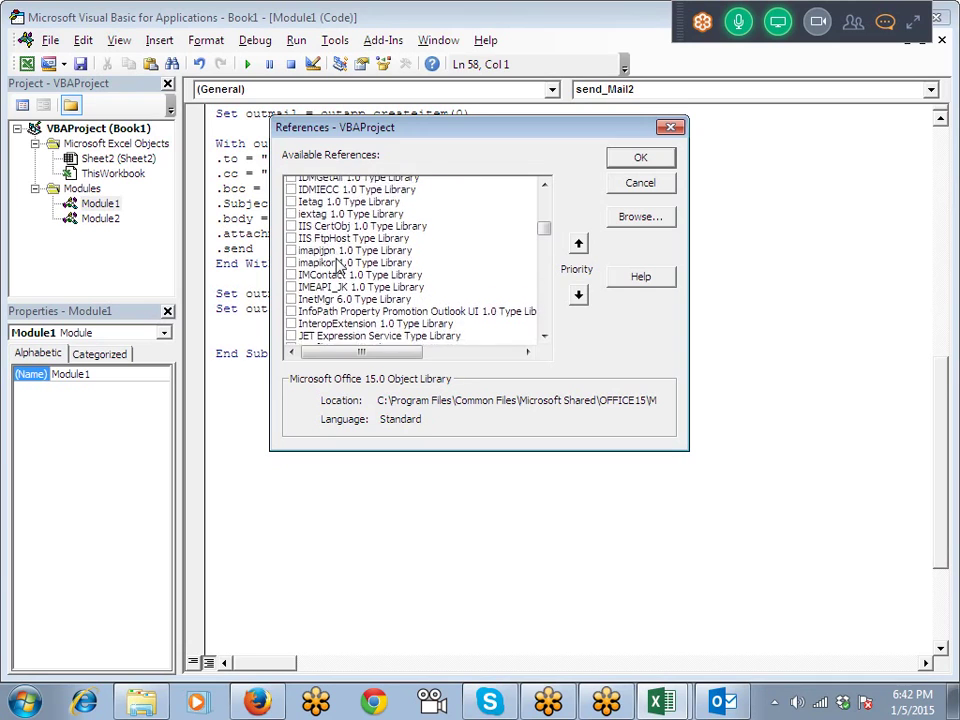
scroll(338, 264, "down", 3)
scroll(338, 264, "down", 1)
scroll(338, 264, "down", 3)
scroll(338, 264, "down", 1)
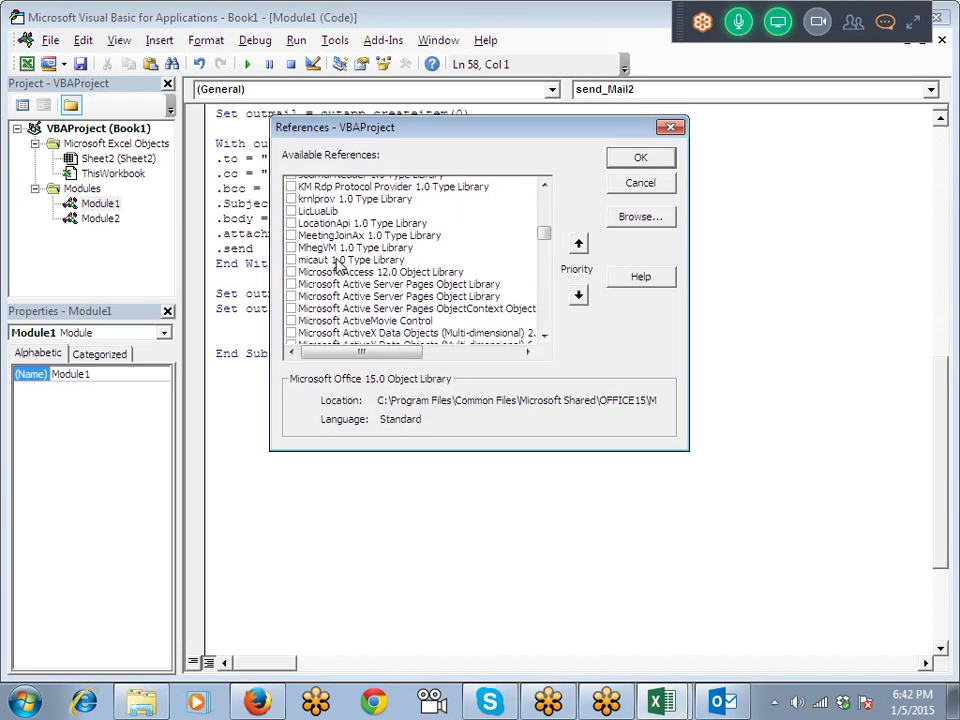
scroll(338, 264, "down", 2)
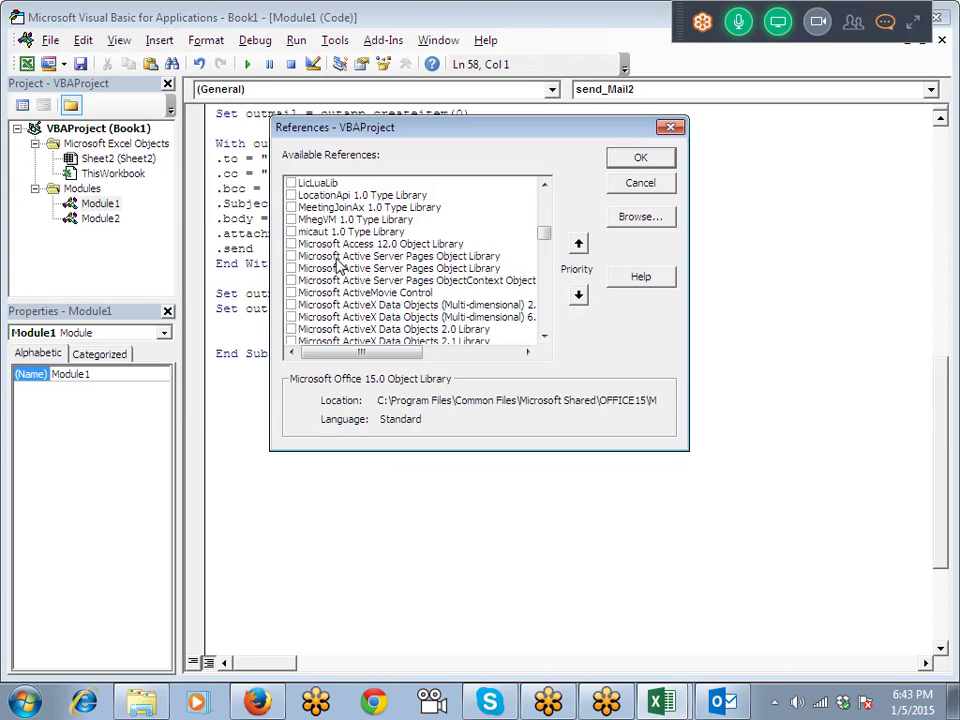
scroll(338, 262, "up", 1)
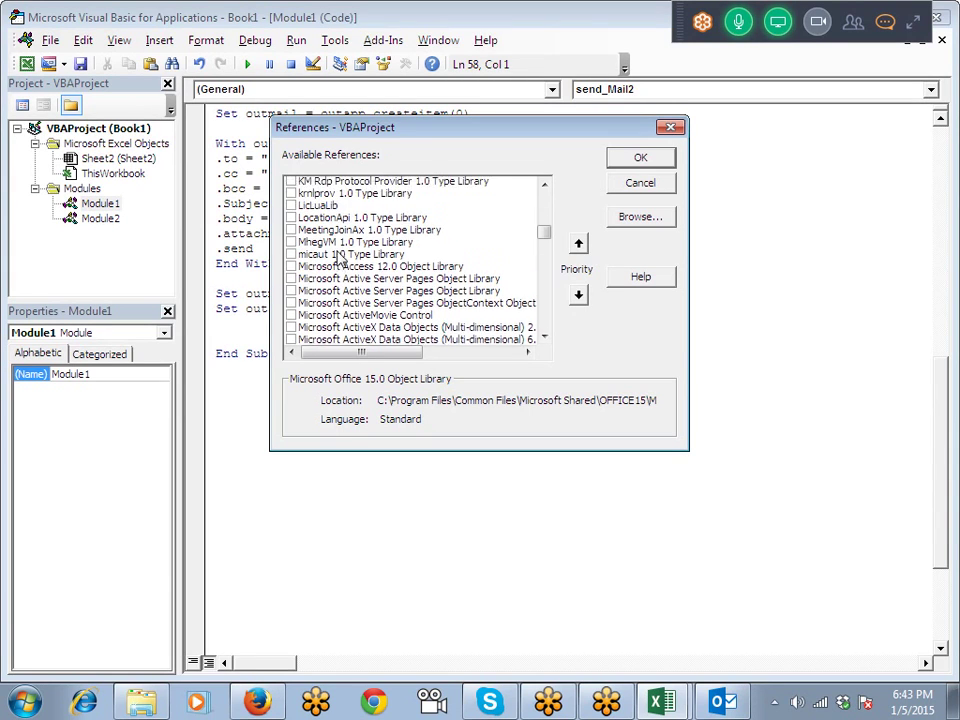
scroll(338, 258, "down", 1)
scroll(338, 258, "down", 1)
scroll(338, 258, "down", 3)
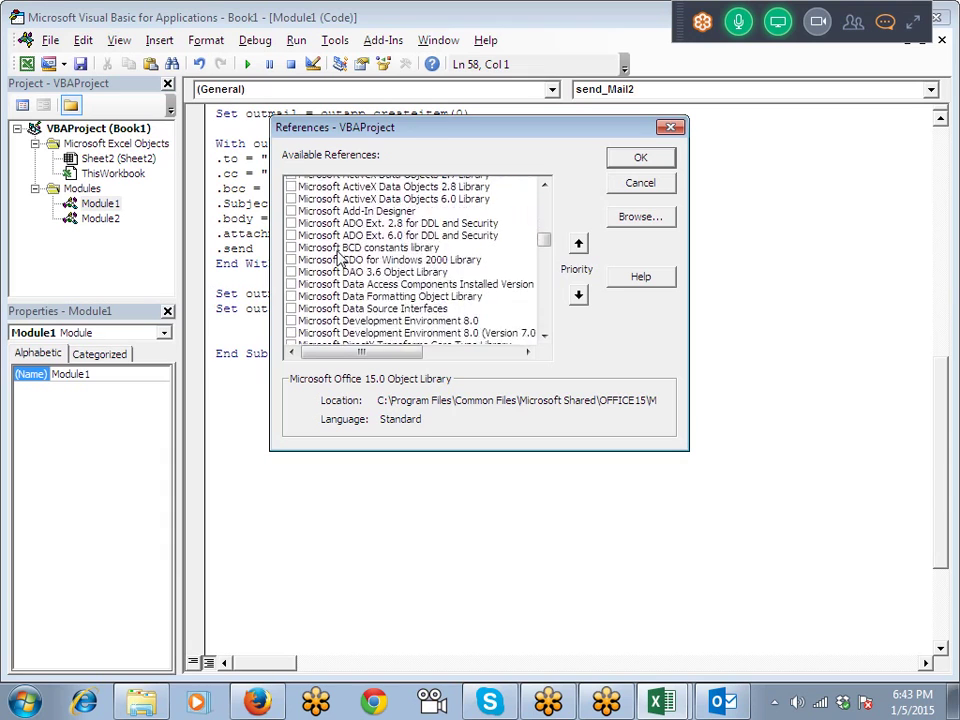
scroll(338, 258, "down", 2)
scroll(338, 258, "down", 1)
scroll(338, 258, "down", 1)
scroll(338, 258, "down", 2)
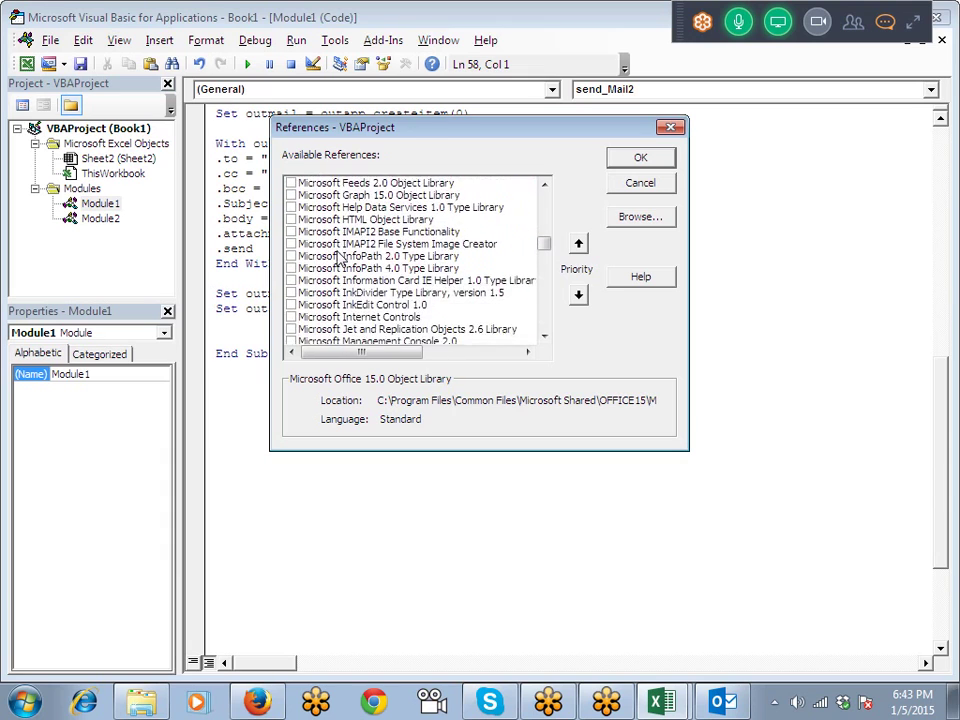
scroll(338, 258, "down", 2)
scroll(338, 258, "down", 2)
scroll(338, 258, "down", 1)
scroll(338, 258, "down", 1)
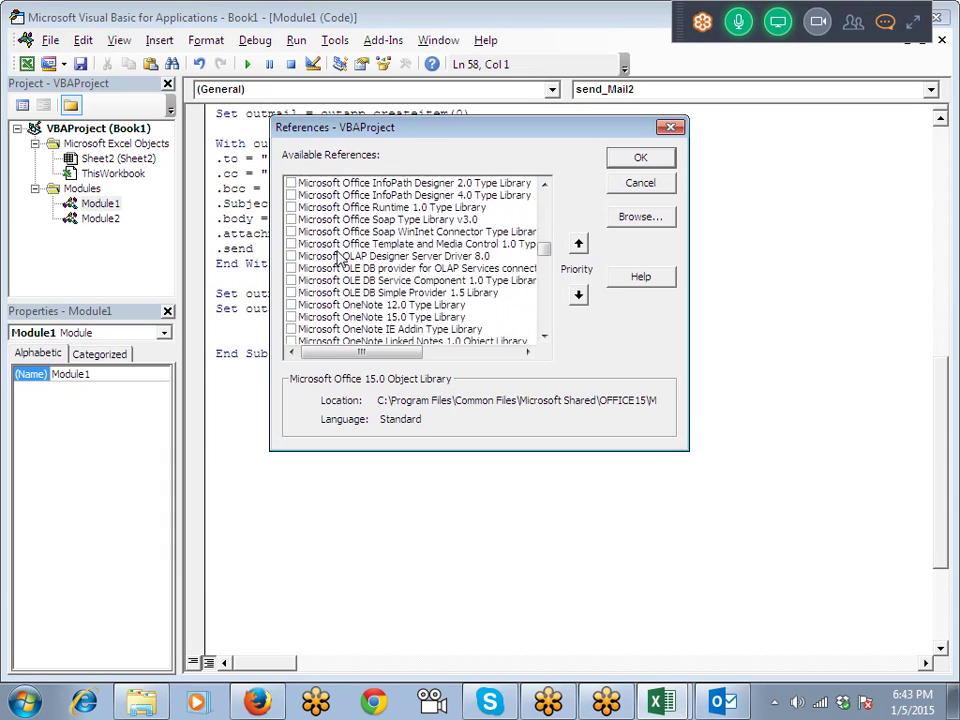
scroll(338, 258, "down", 2)
scroll(338, 258, "down", 1)
scroll(338, 258, "down", 2)
scroll(338, 258, "down", 1)
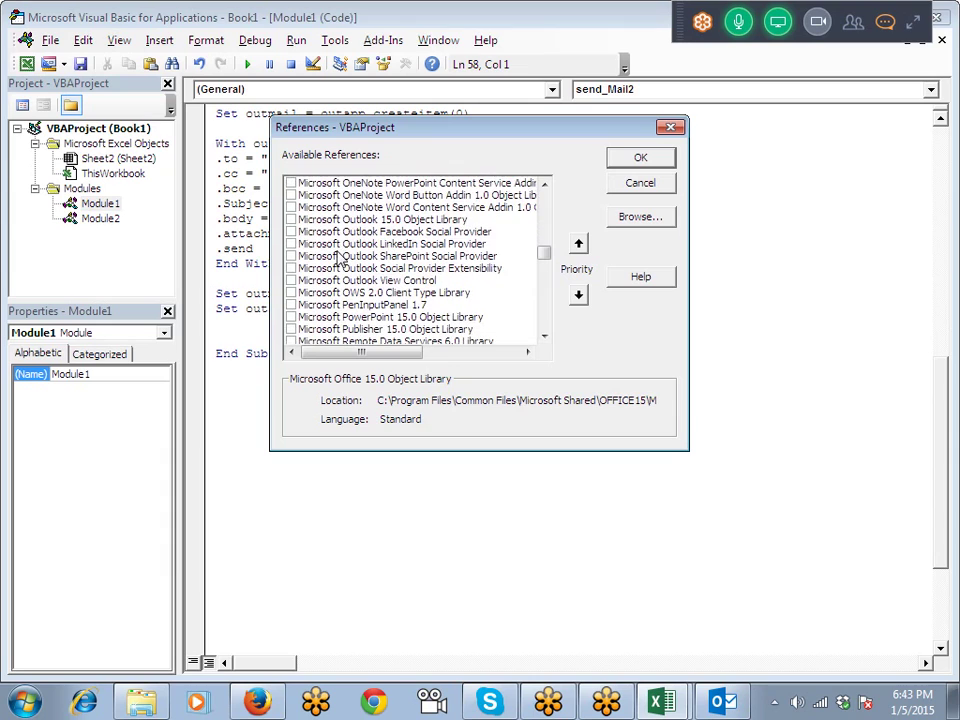
left_click(291, 219)
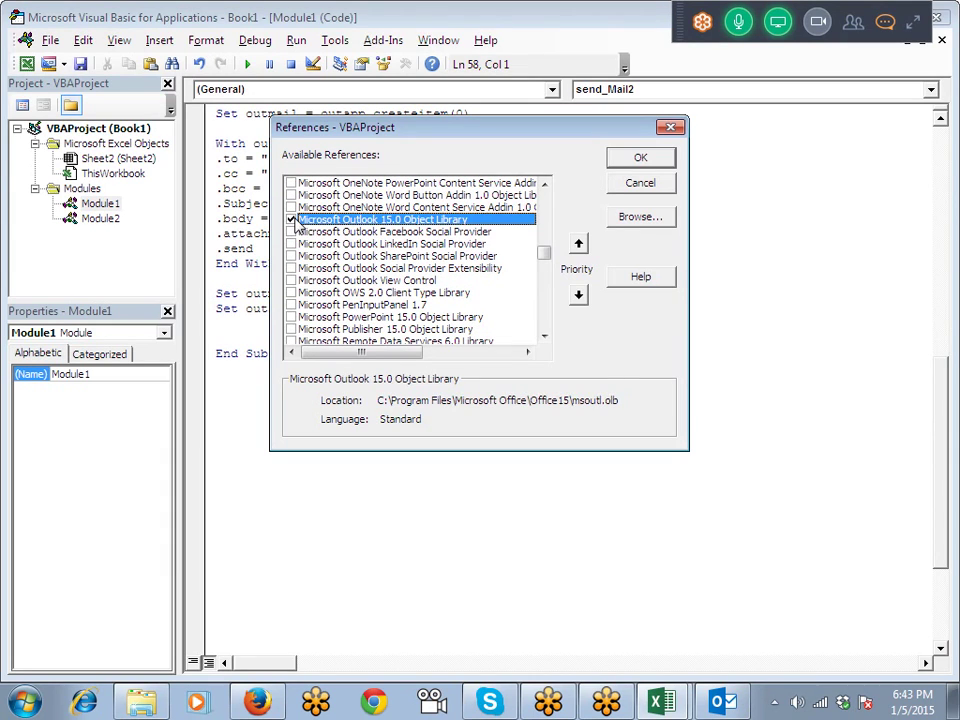
Confirm the reference and start a new Sub rr() procedure below send_Mail2
left_click(636, 162)
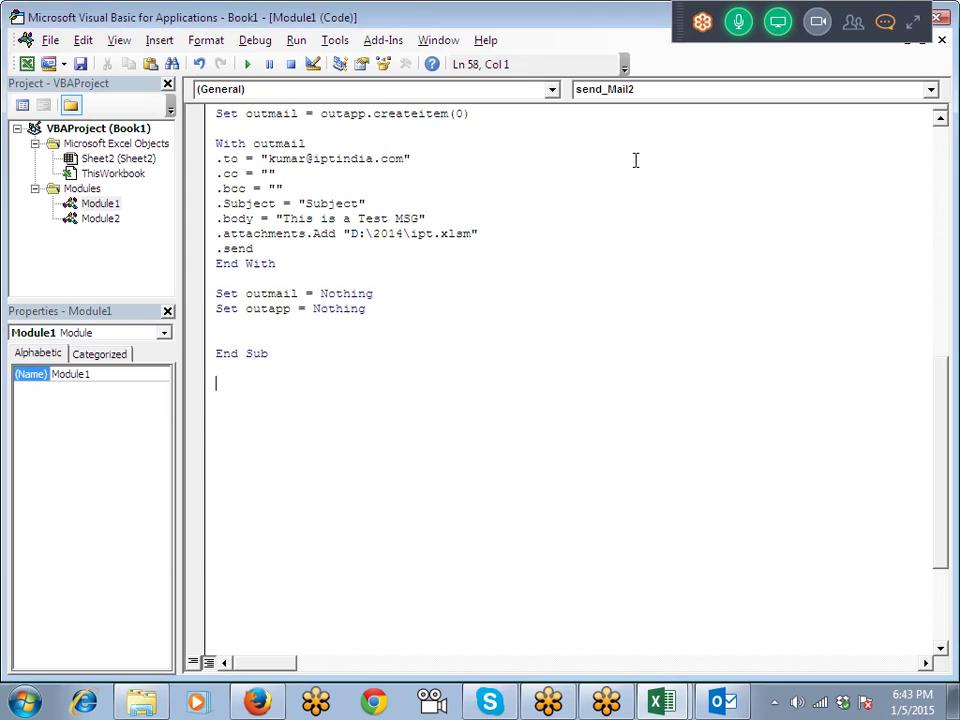
type("s")
type("ub rr(")
type(")")
key("Return")
scroll(413, 300, "up", 2)
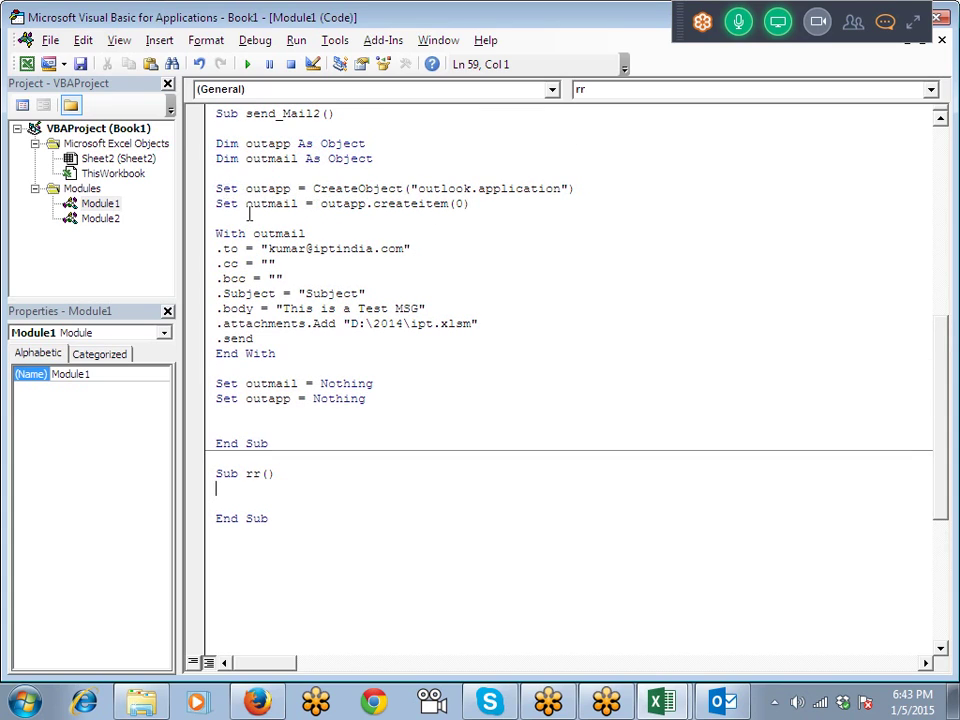
key("Return")
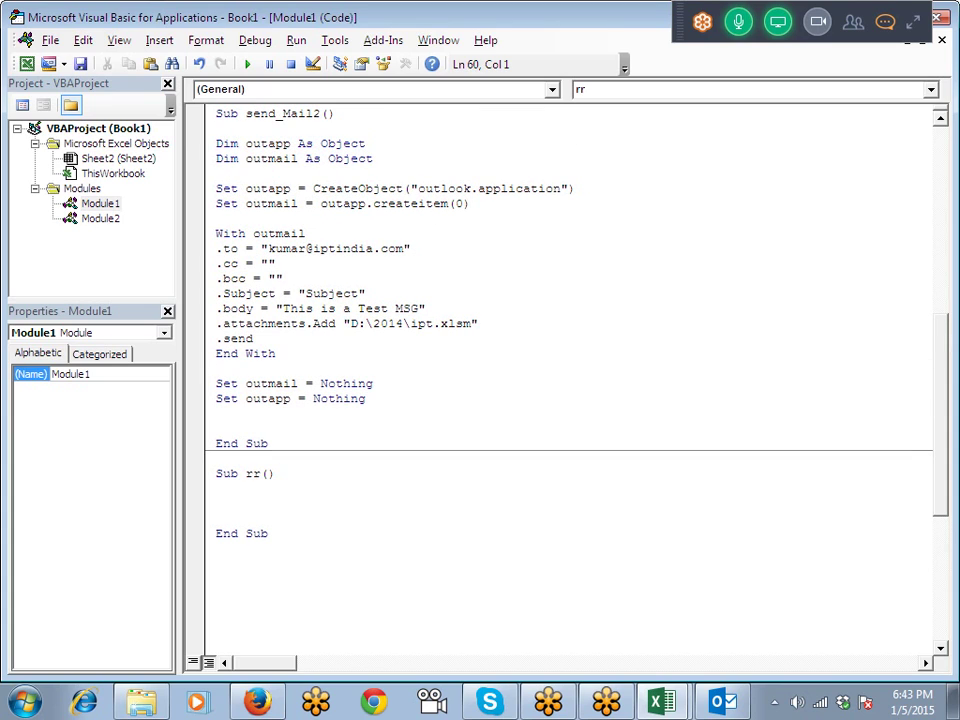
Declare outapp As Outlook.Application inside Sub rr
type("dim ")
type("outap")
type("p as ")
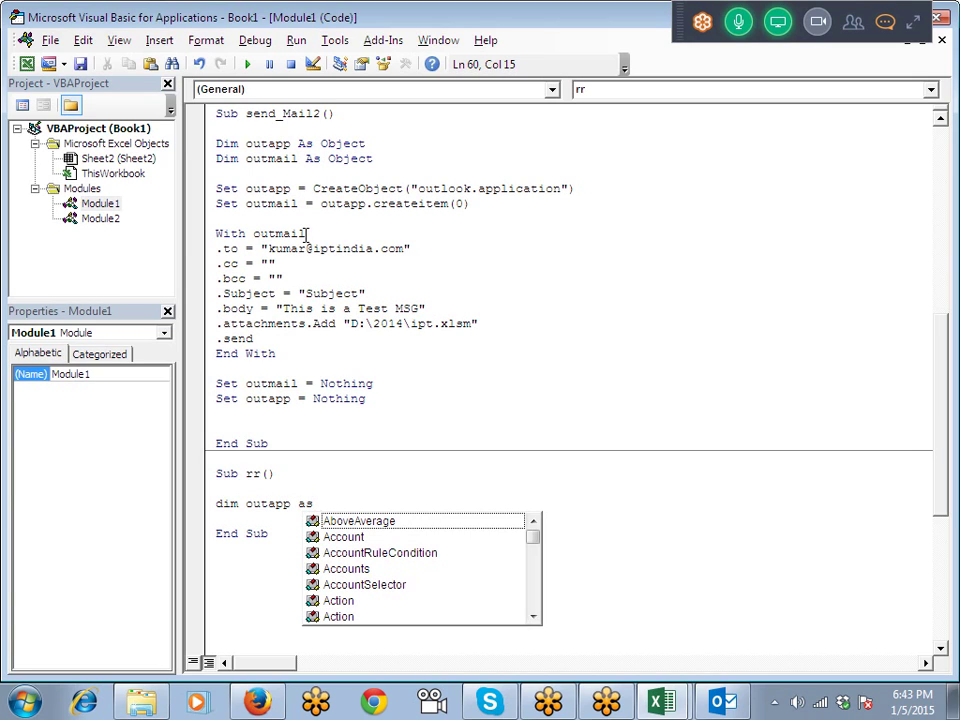
type("ou")
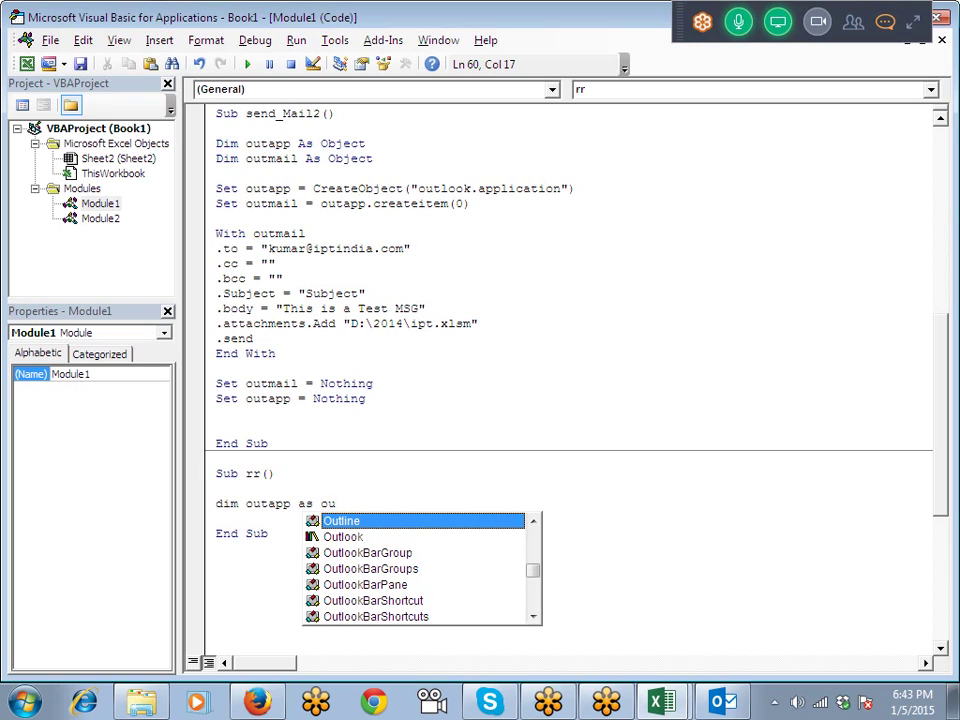
key("Tab")
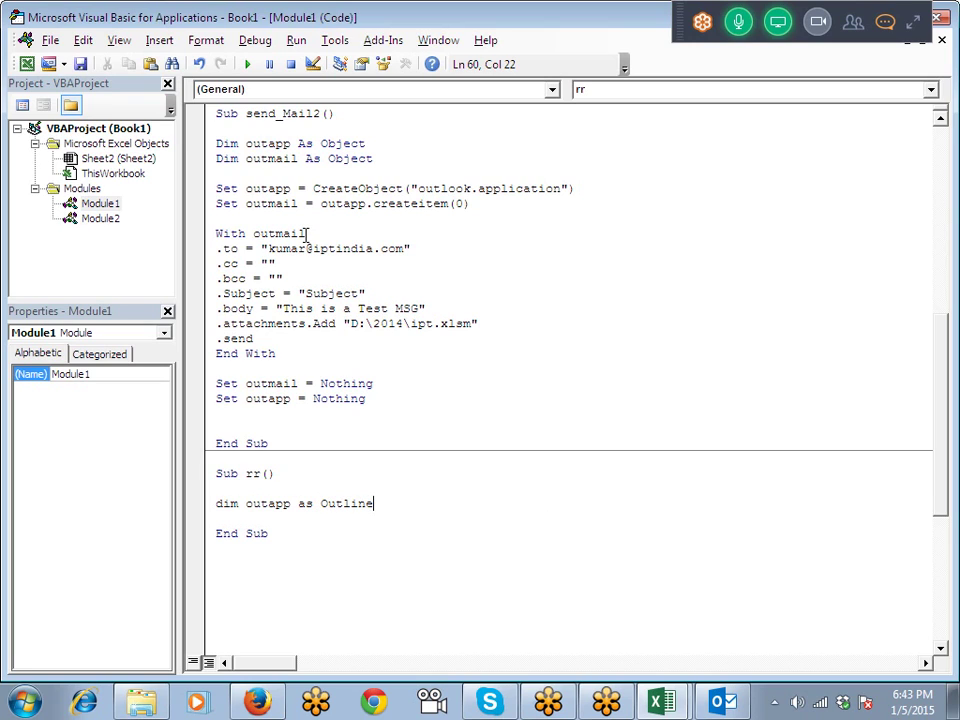
type(".ap")
key("BackSpace")
key("BackSpace")
key("BackSpace")
key("BackSpace")
key("BackSpace")
key("BackSpace")
key("BackSpace")
key("BackSpace")
key("BackSpace")
key("BackSpace")
type("ou")
key("Down")
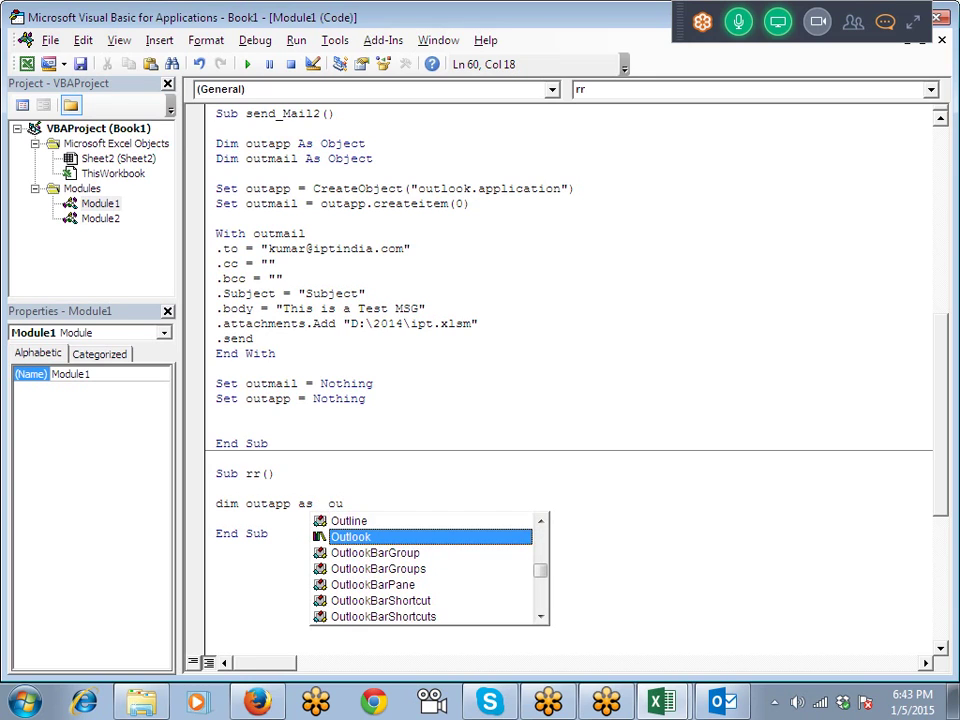
key("Tab")
type(".a")
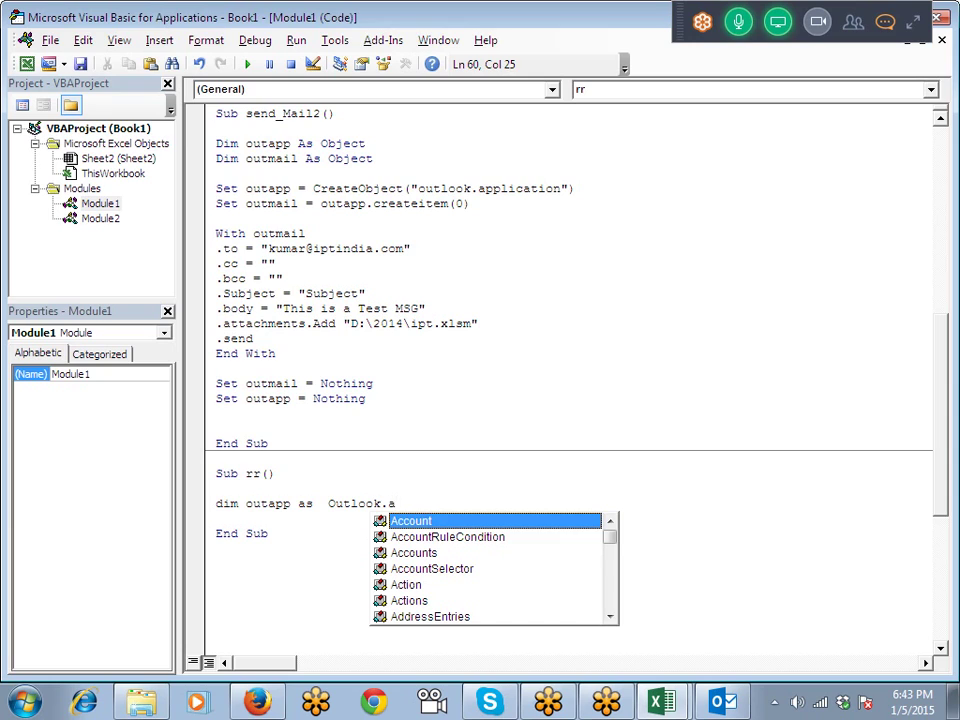
type("pp")
key("Return")
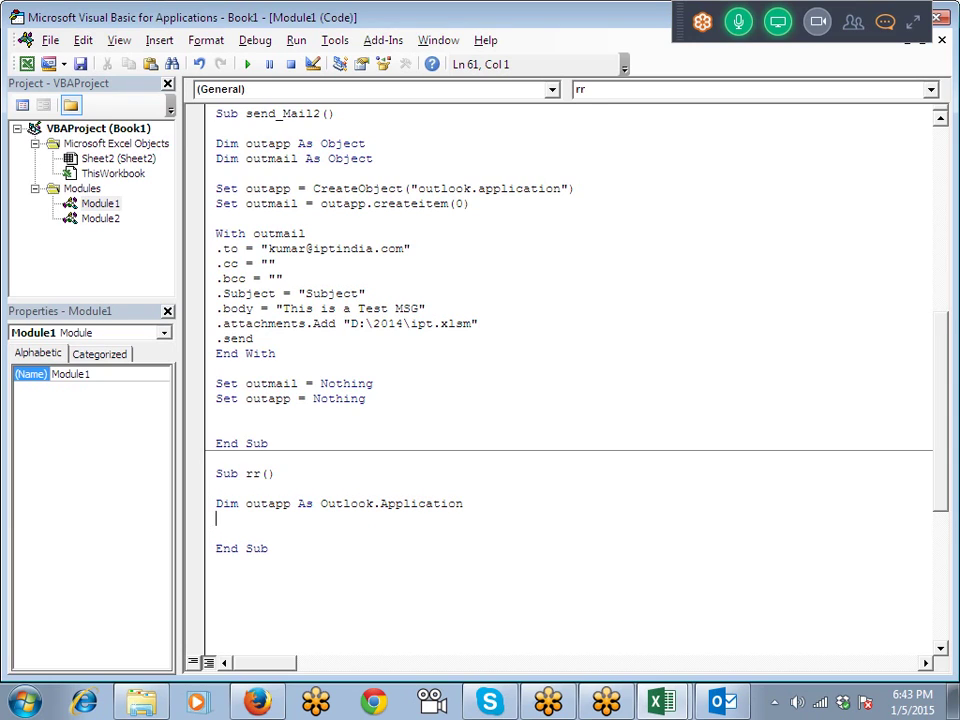
Declare outmail As Outlook.MailItem and start a new line after it
type("dim ")
type("a")
key("BackSpace")
type("out")
type("mail")
type(".")
type("m")
key("BackSpace")
key("BackSpace")
type("as ")
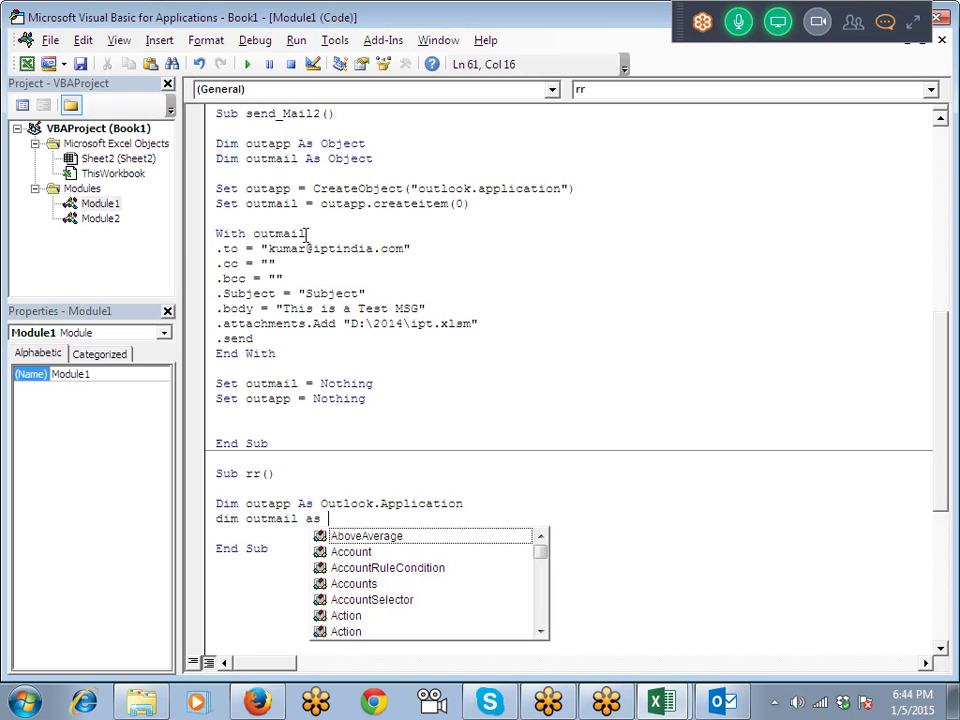
type("o")
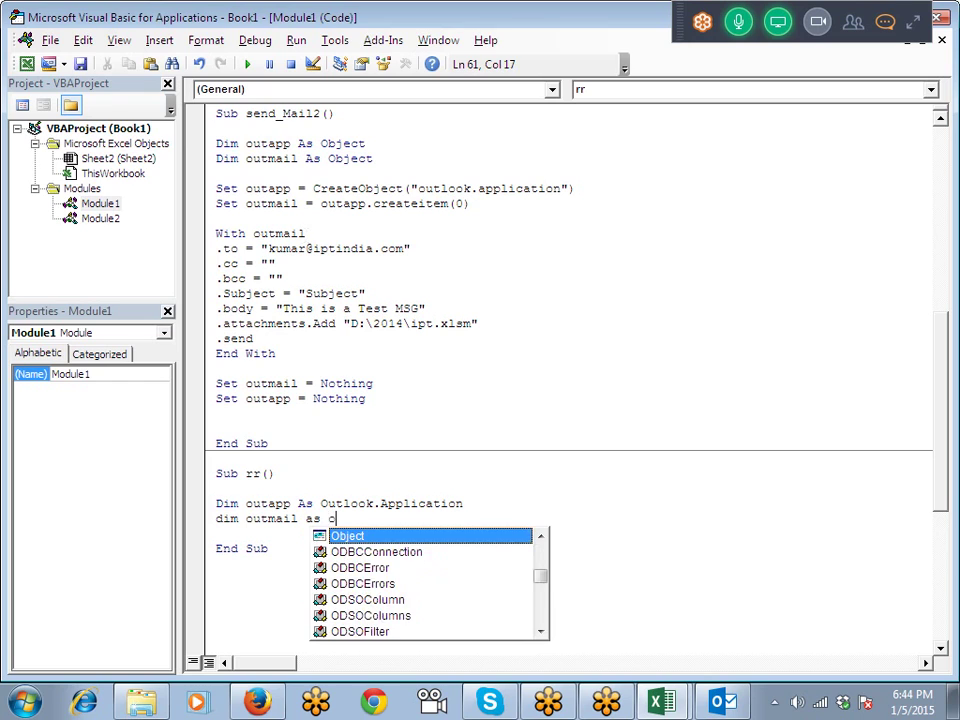
type("u")
key("Down")
key("Tab")
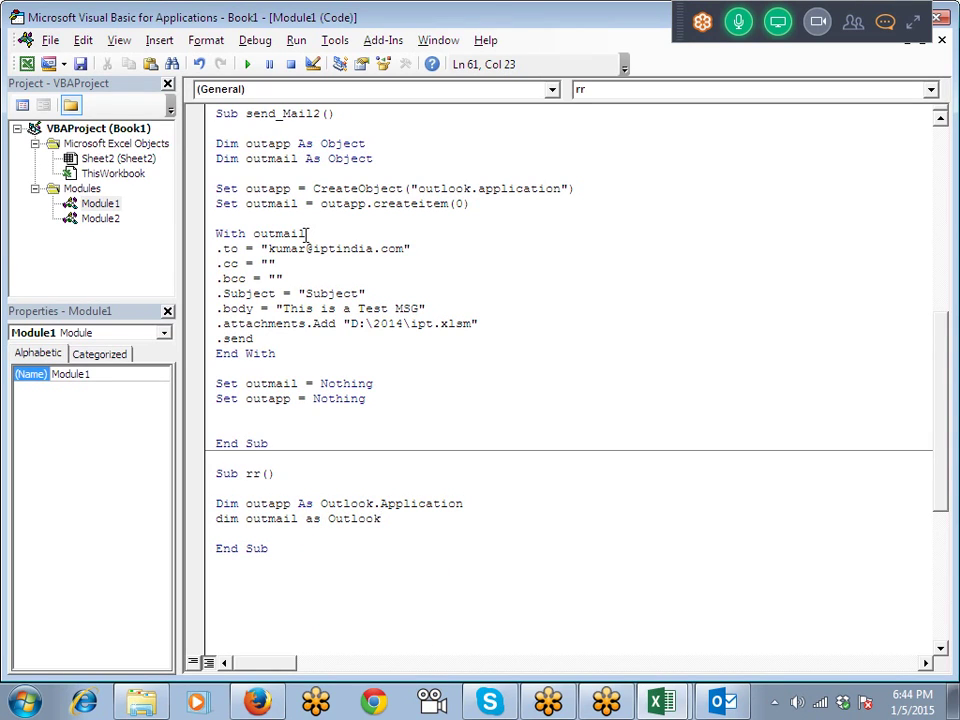
type(".m")
key("Tab")
key("Return")
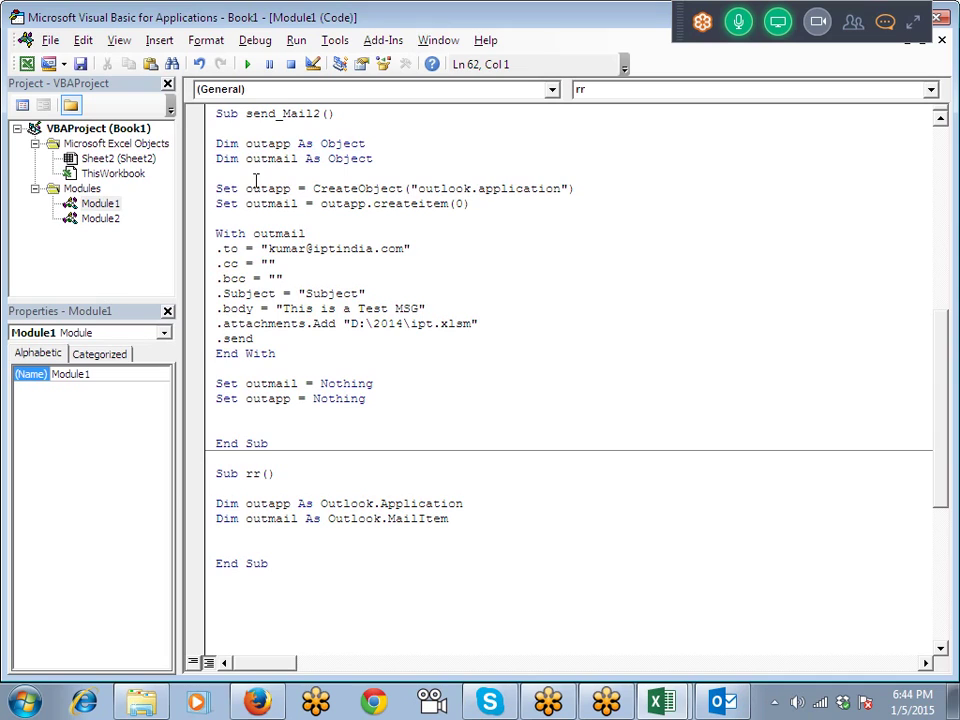
Paste send_Mail2's With outmail block and both Nothing releases into Sub rr's empty line
mouse_move(217, 143)
left_mouse_down()
mouse_move(240, 203)
mouse_move(231, 213)
left_mouse_up()
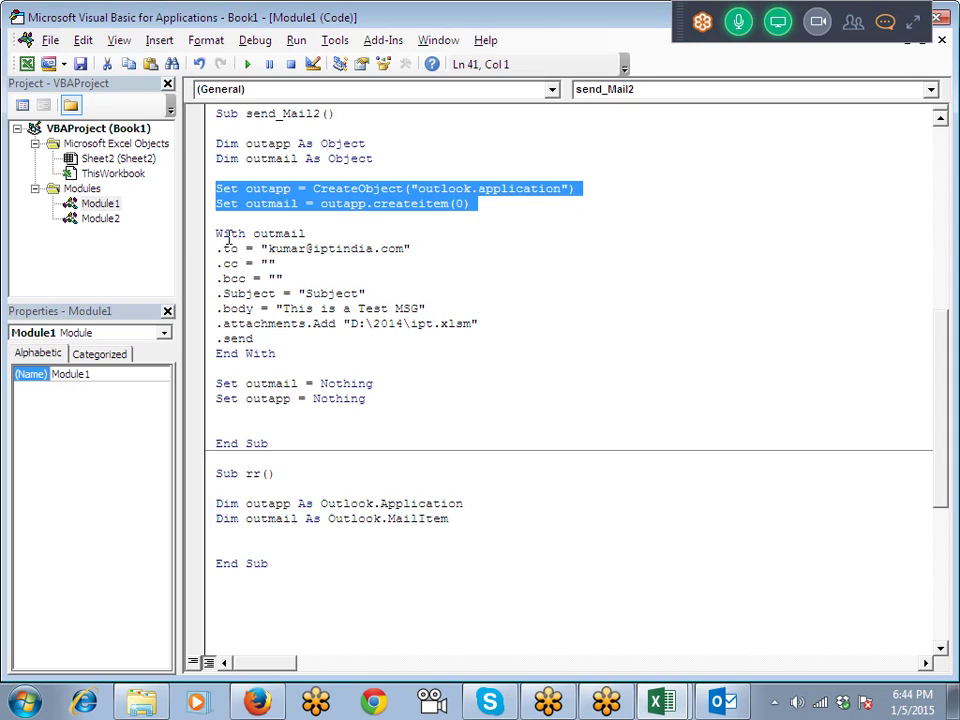
left_click(229, 235)
left_click(267, 235)
left_click(404, 519)
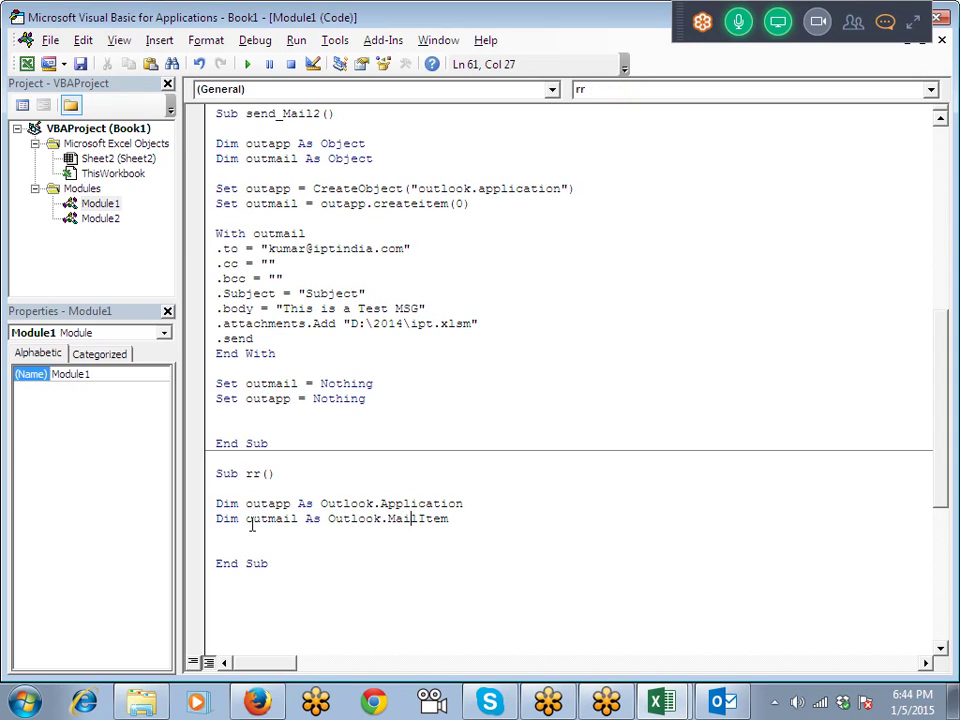
left_click(252, 533)
left_click_drag(268, 444, 216, 233)
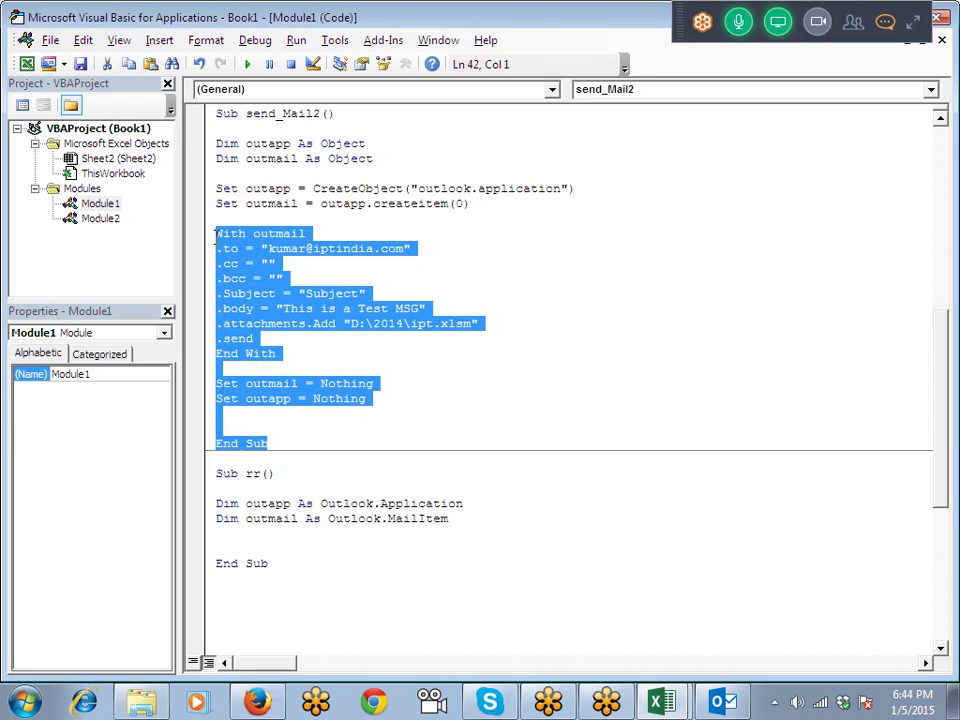
key("ctrl+c")
left_click(240, 549)
key("ctrl+v")
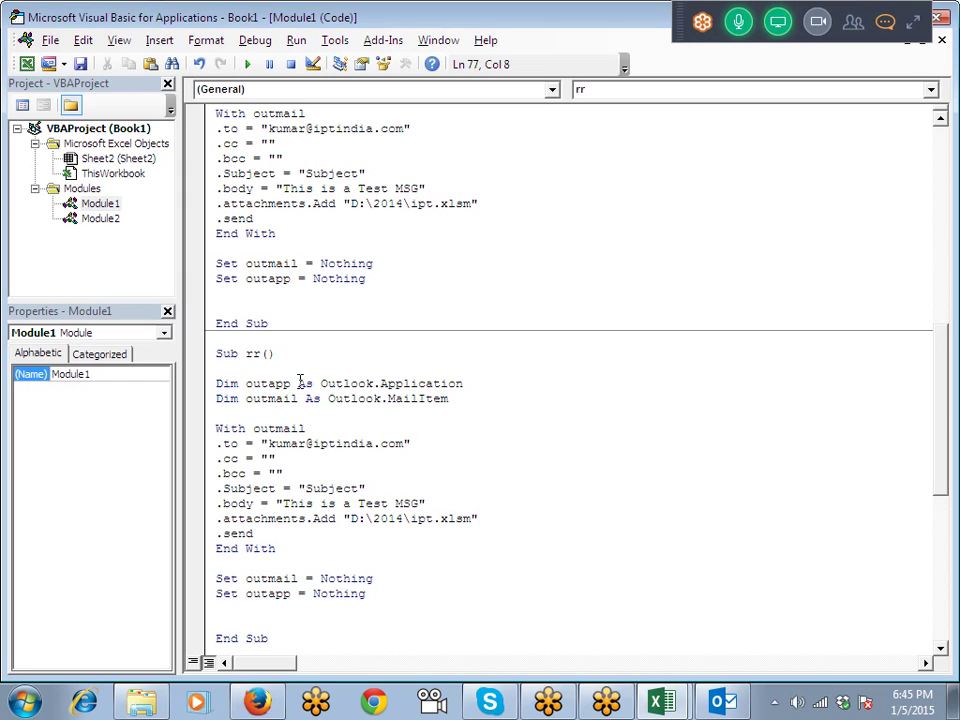
Insert a new UserForm1, enlarge it to height 375, and switch back to the Excel workbook
left_click(159, 40)
left_click(186, 84)
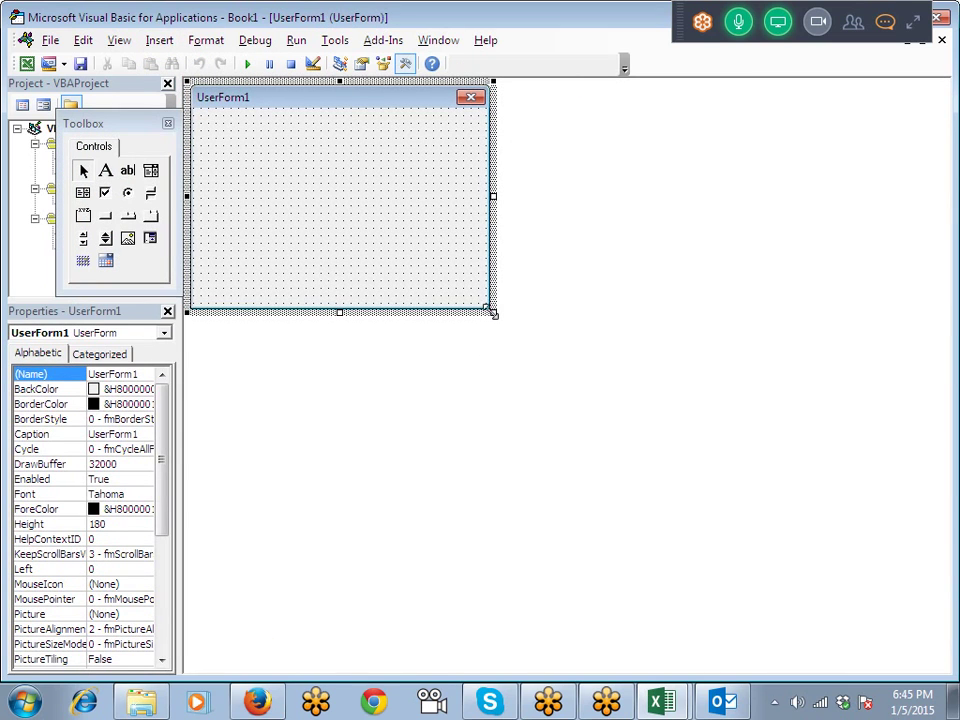
mouse_move(493, 312)
left_mouse_down()
mouse_move(600, 510)
mouse_move(643, 559)
left_mouse_up()
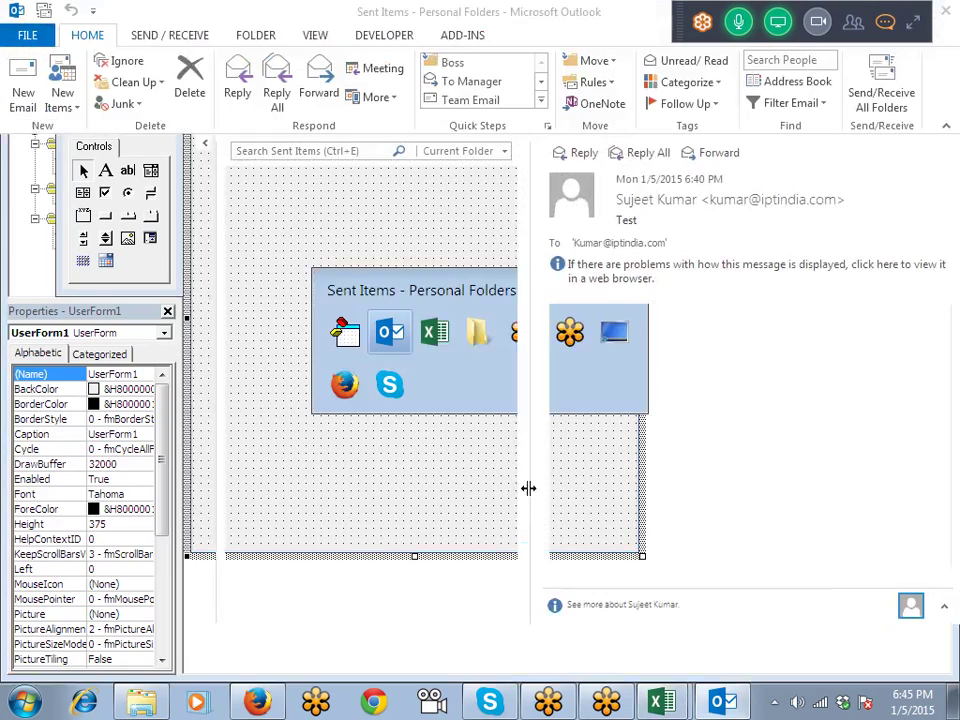
key("alt+Tab")
key("alt+Tab")
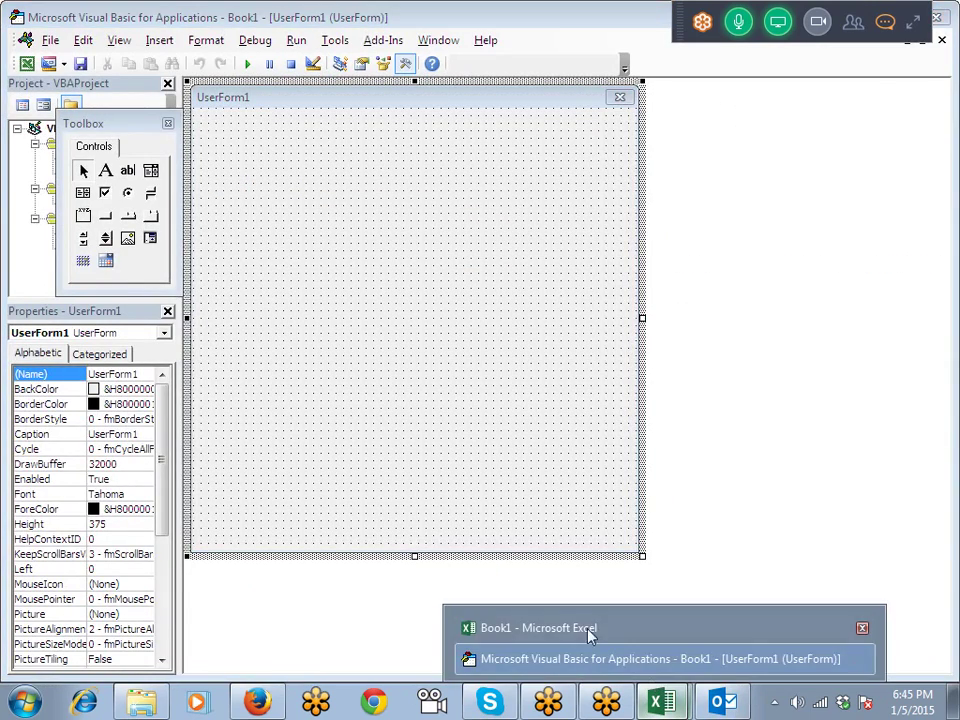
left_click(560, 628)
Check the Sales data in A2:B2 and move the Sales chart to the right of the data
left_click(615, 338)
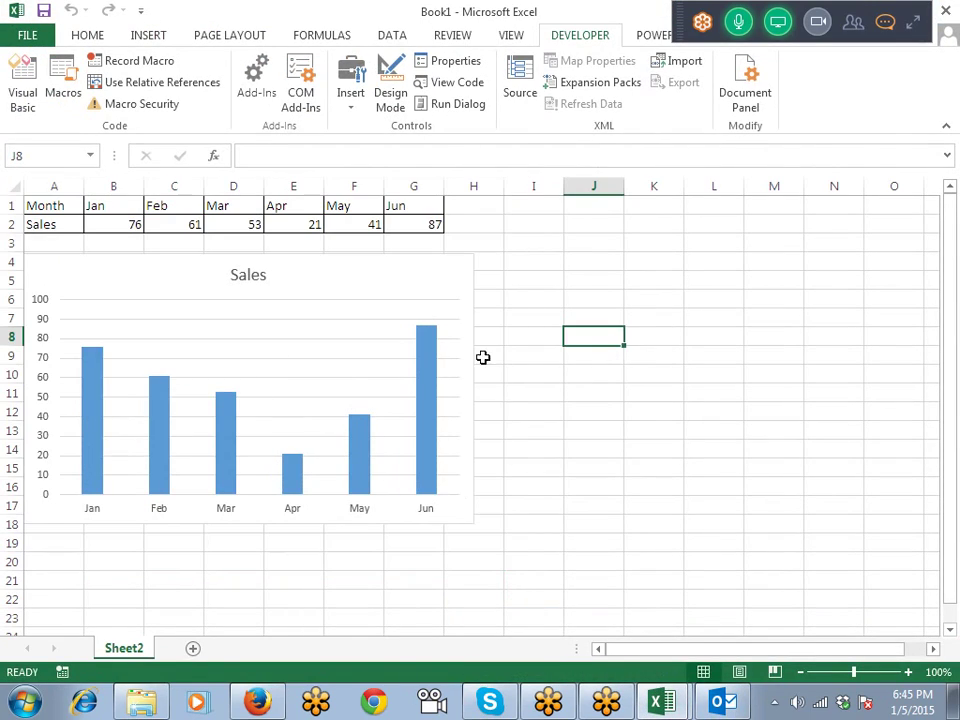
left_click(454, 281)
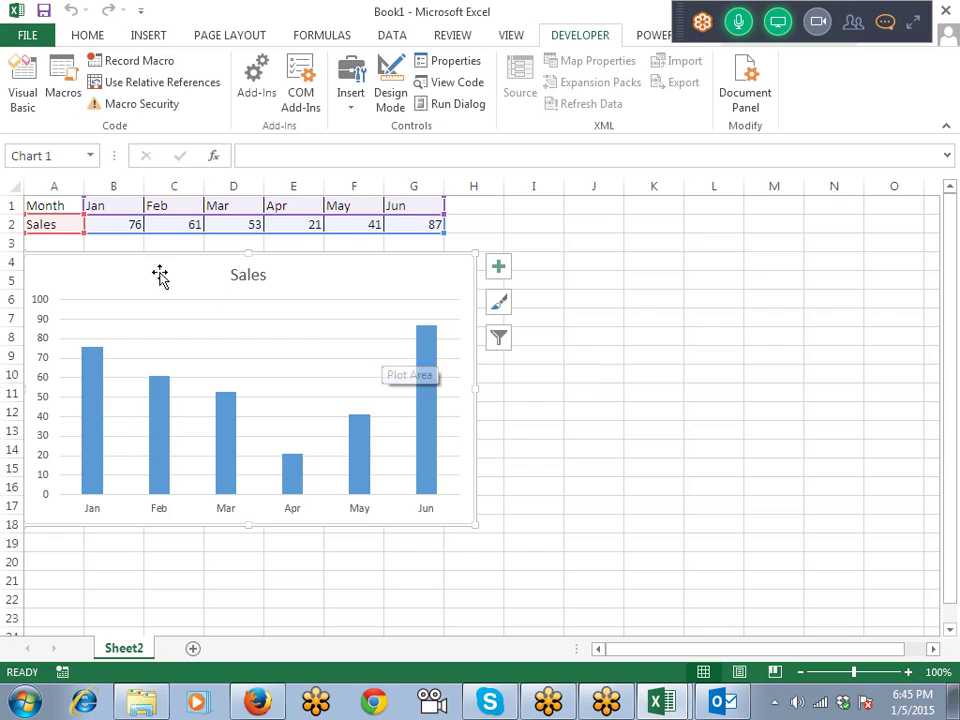
left_click(580, 431)
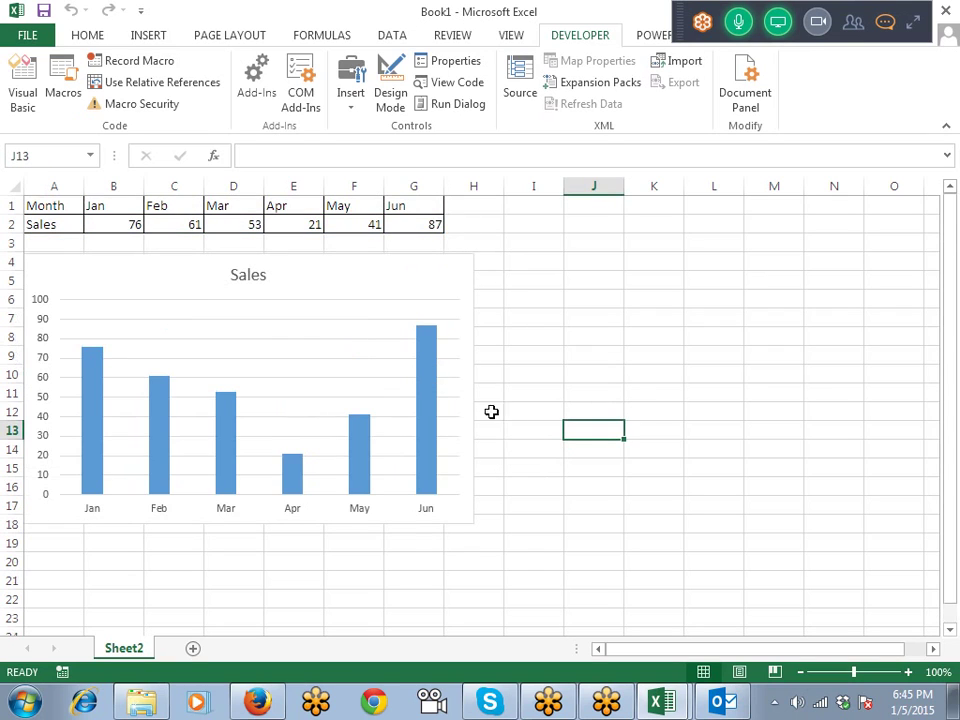
left_click(467, 320)
left_click(606, 371)
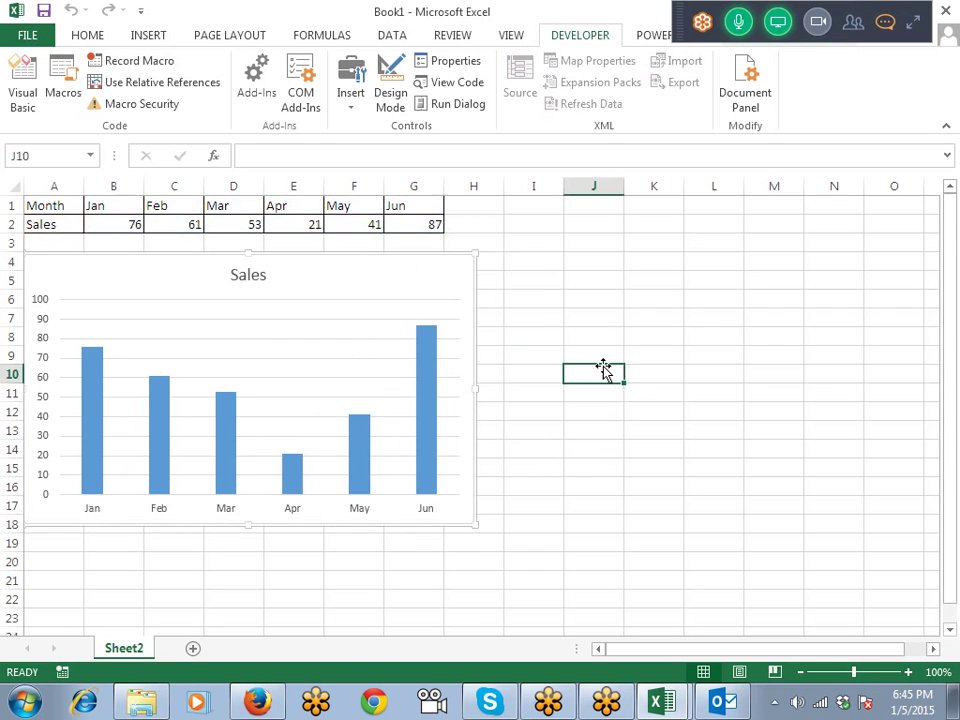
left_click(68, 220)
left_click(113, 222)
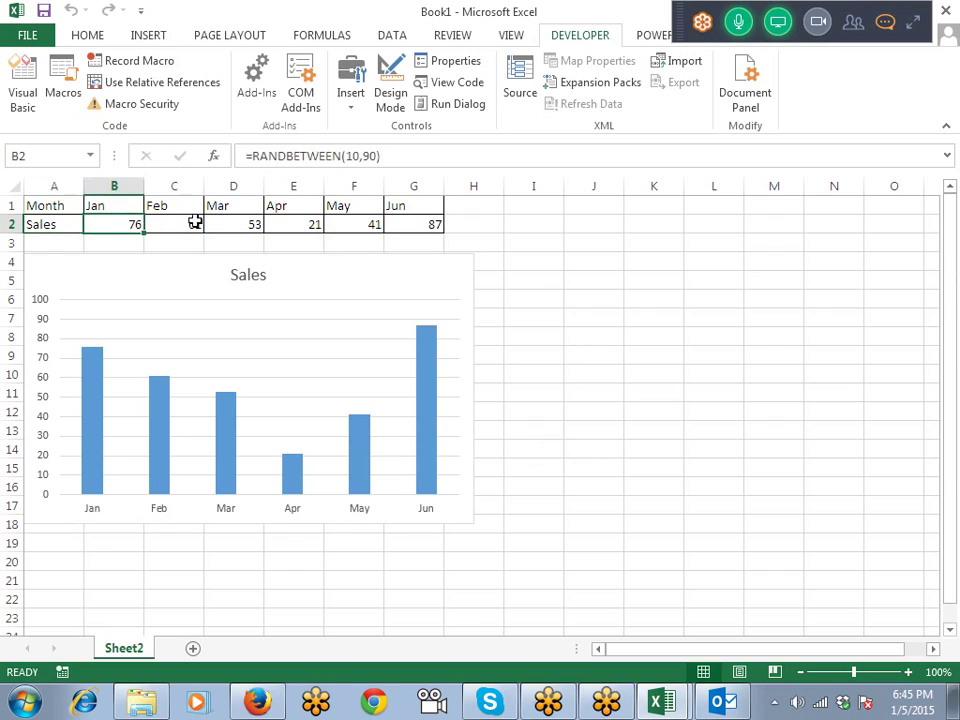
left_click(533, 264)
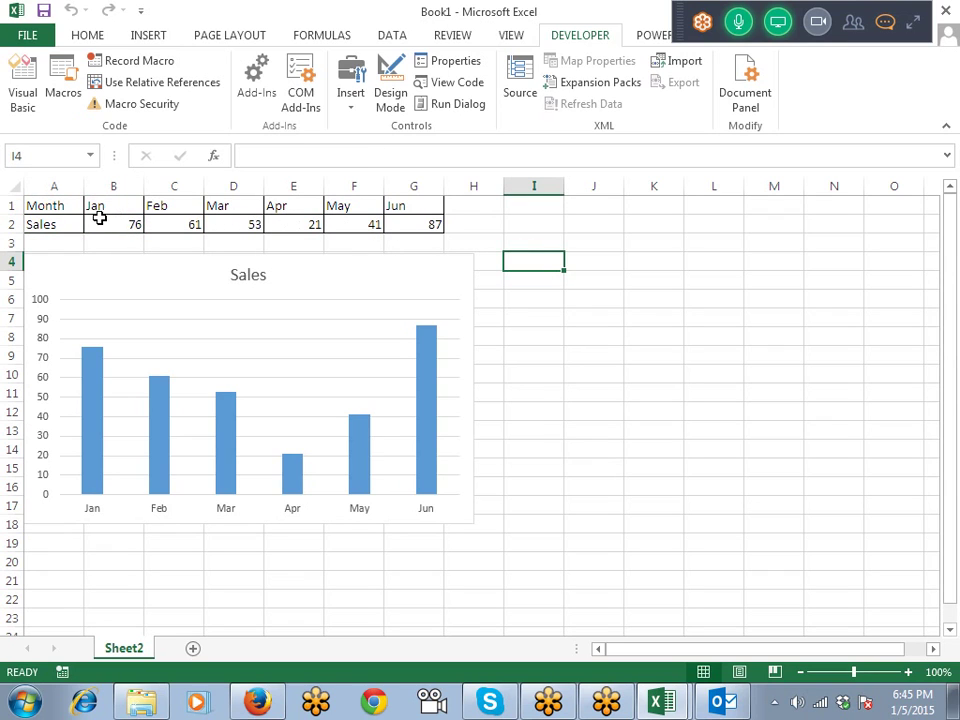
left_click_drag(120, 270, 510, 274)
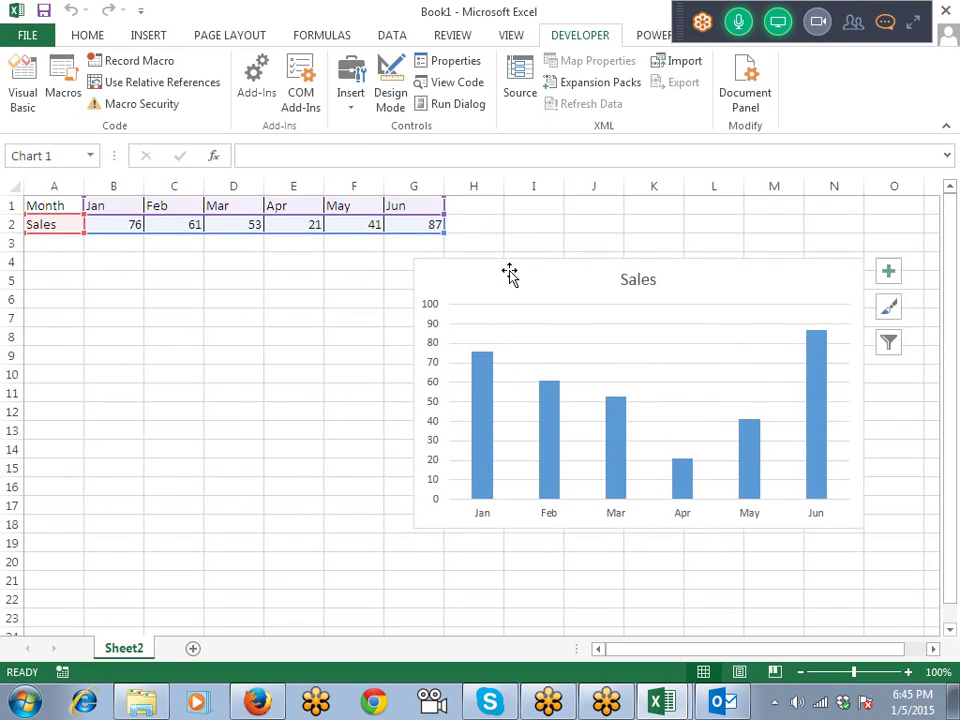
left_click(66, 221)
Browse the Developer Insert controls, move the chart back under the data, and add Sheet3
left_click(345, 105)
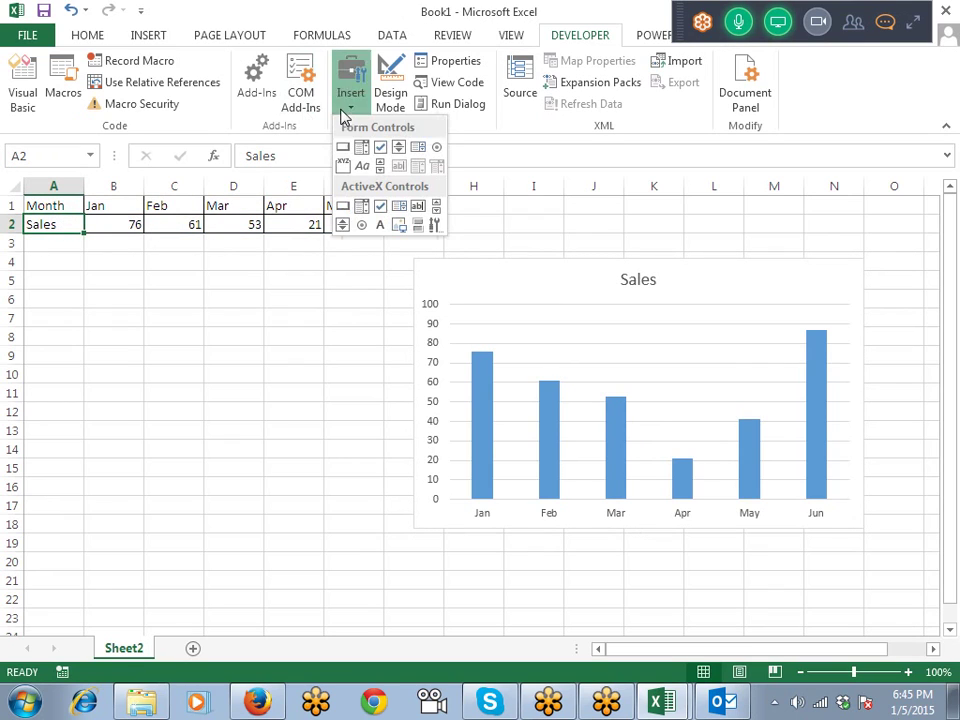
left_click(486, 236)
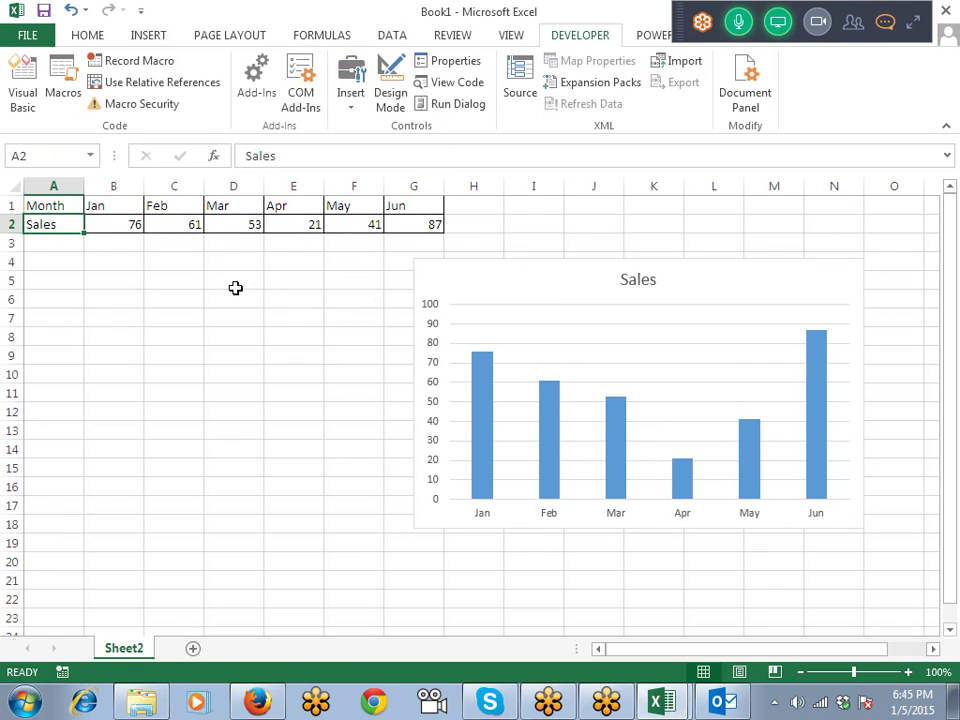
left_click(289, 294)
mouse_move(448, 285)
left_mouse_down()
mouse_move(128, 282)
mouse_move(57, 259)
left_mouse_up()
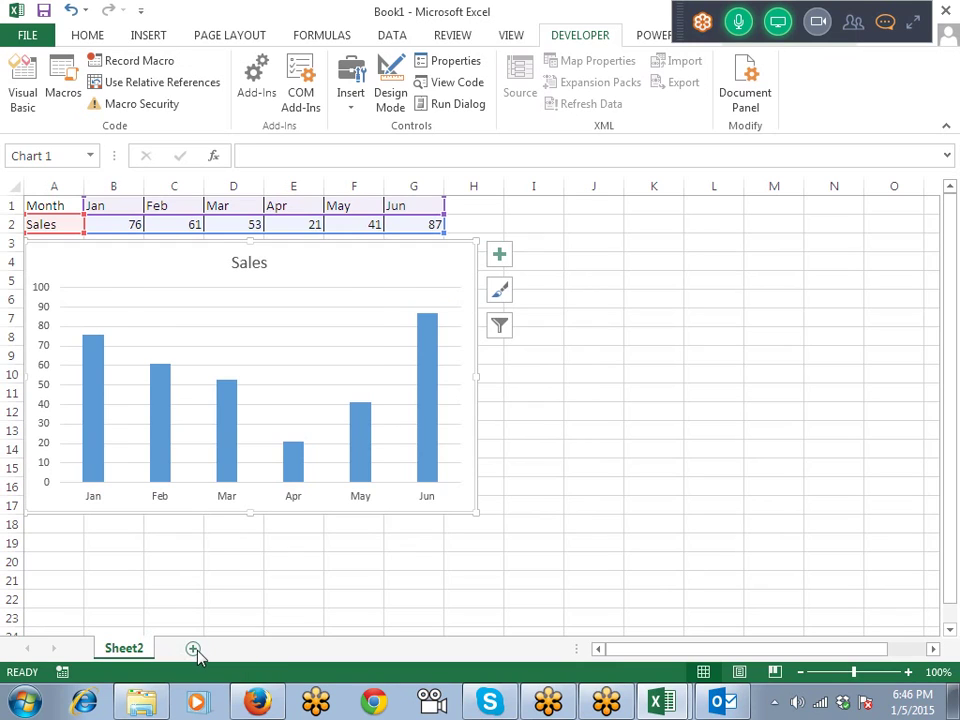
left_click(192, 649)
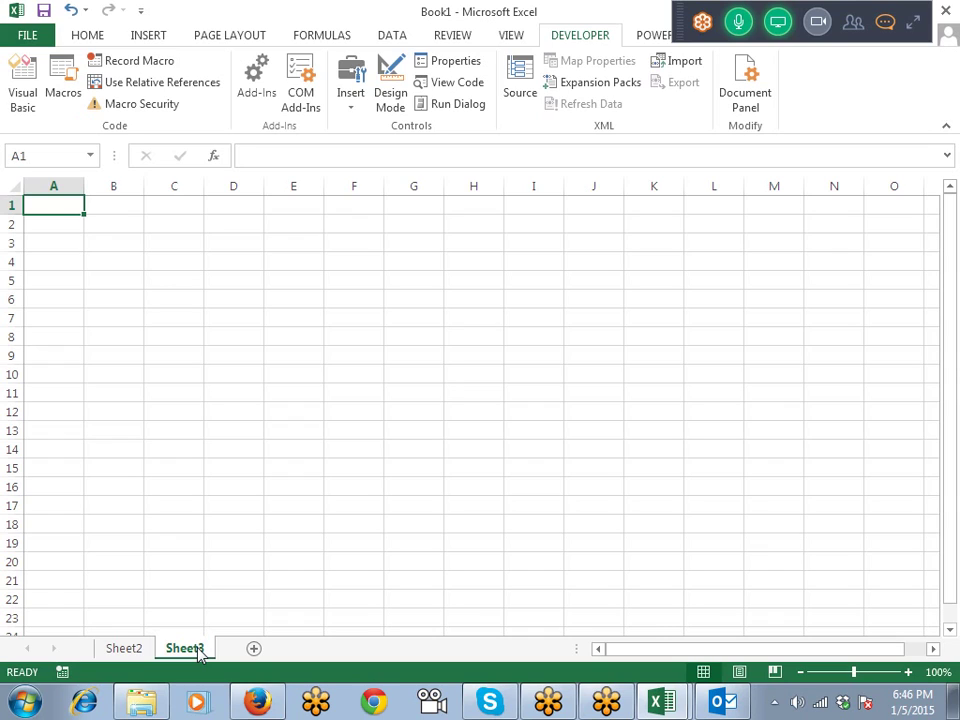
Enter 'Name' in A1, then rename the duplicate rr procedure to rr_1 and return to Excel
type("Nam")
key("Return")
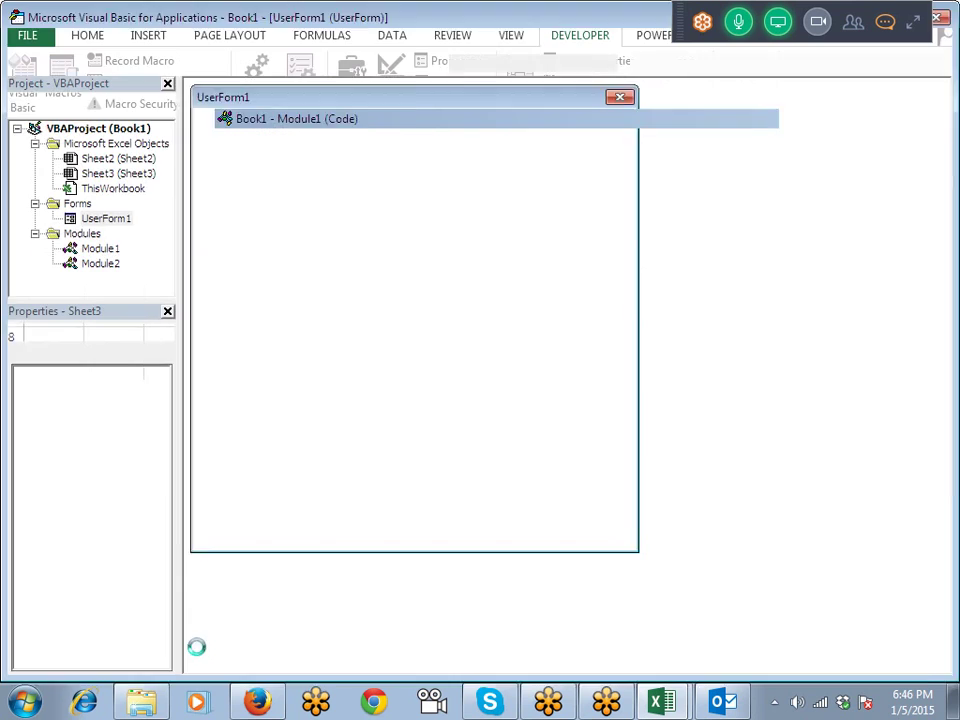
key("Return")
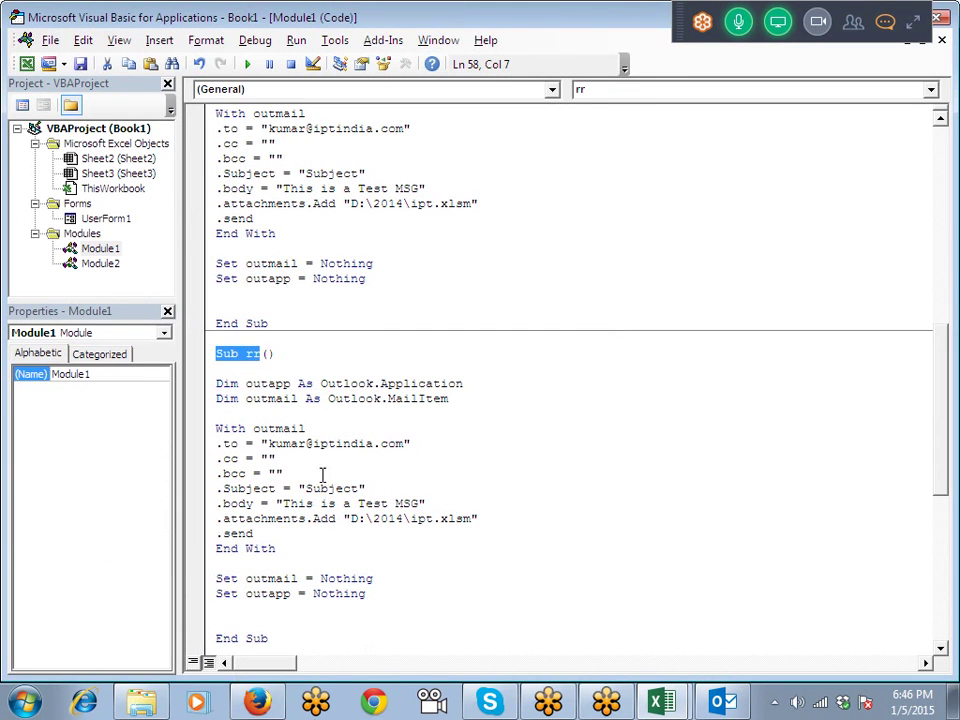
left_click(268, 356)
key("Left")
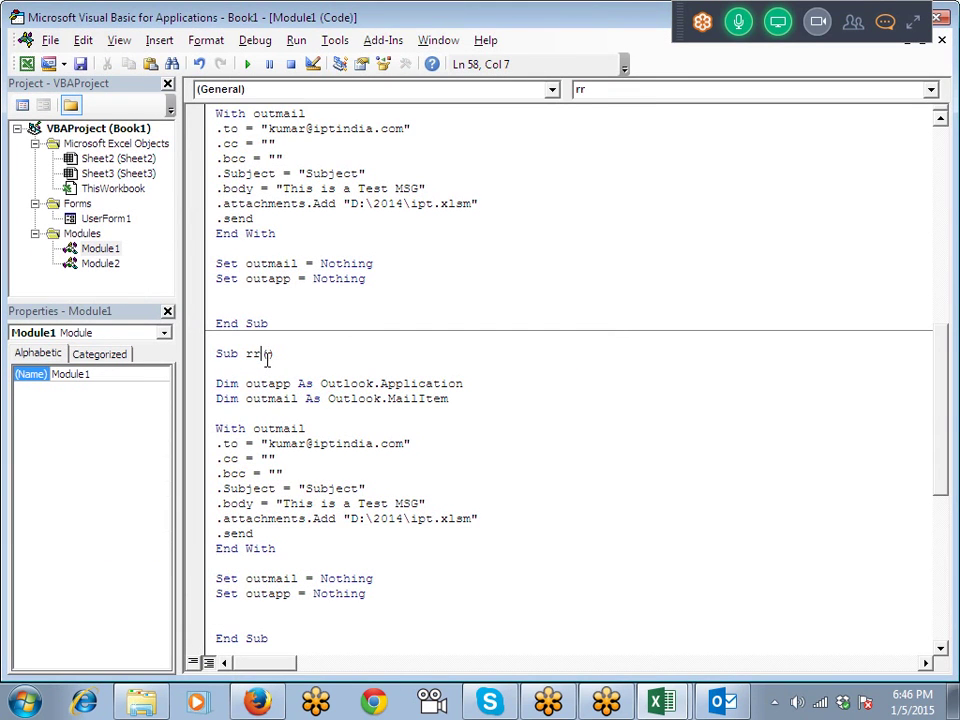
type("_1")
left_click(443, 413)
key("alt+F11")
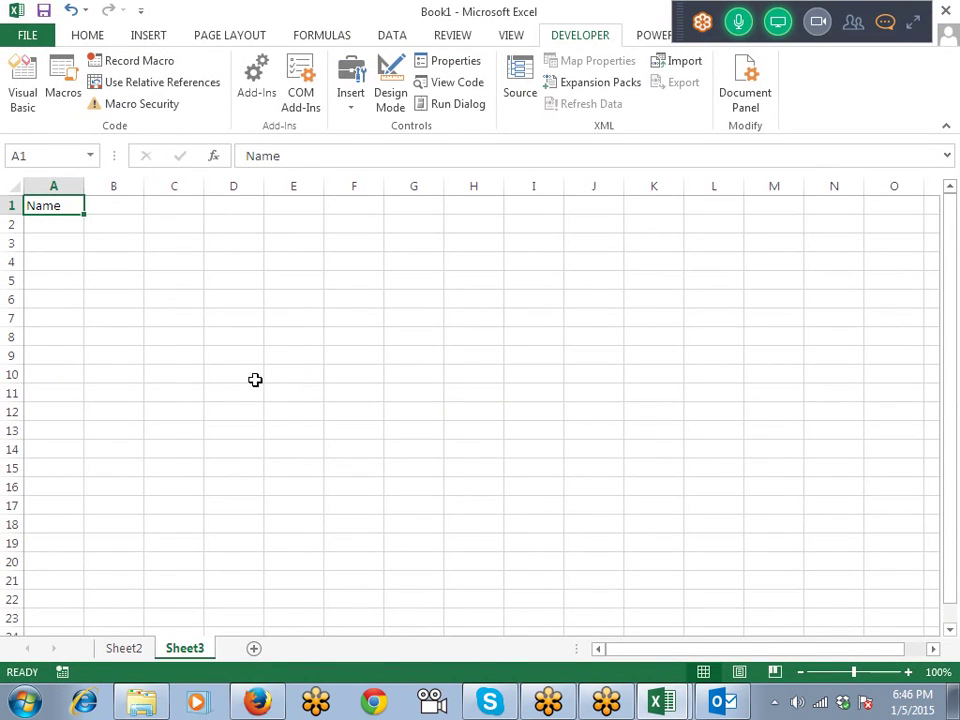
Add the Q1, Q2 and Q3 headers in B1:D1
key("Right")
type("Q")
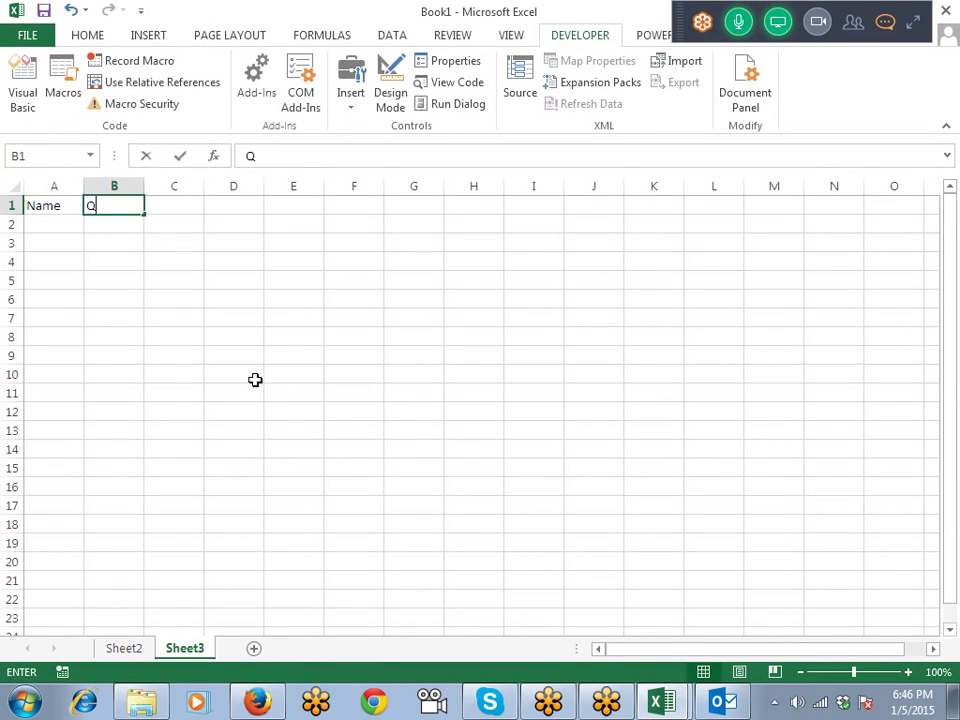
type("1")
key("Tab")
type("Q2")
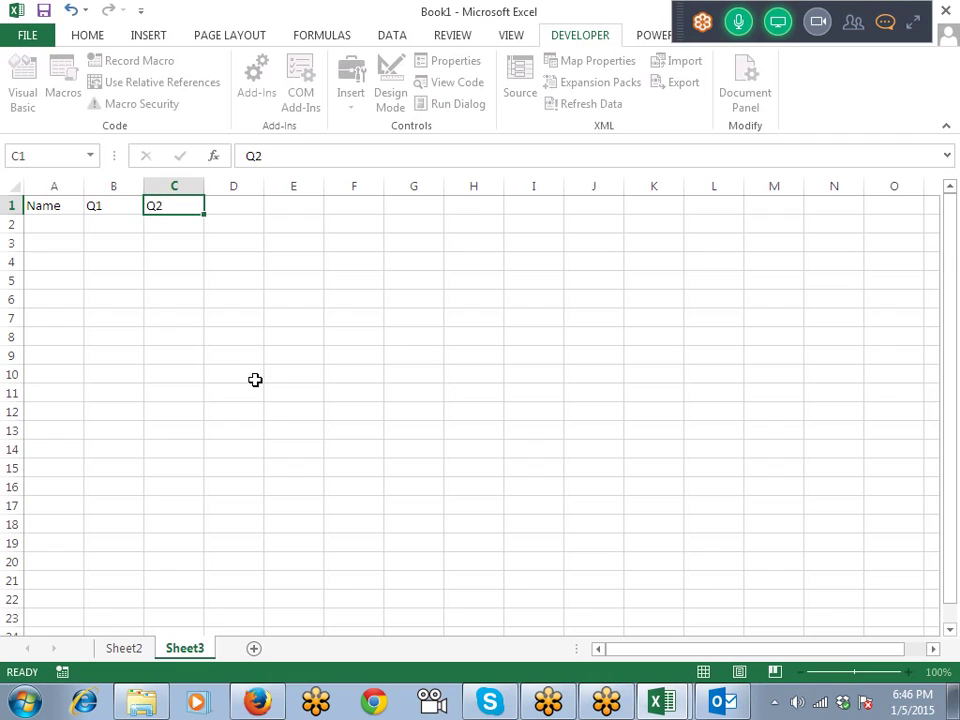
key("Tab")
type("Q3")
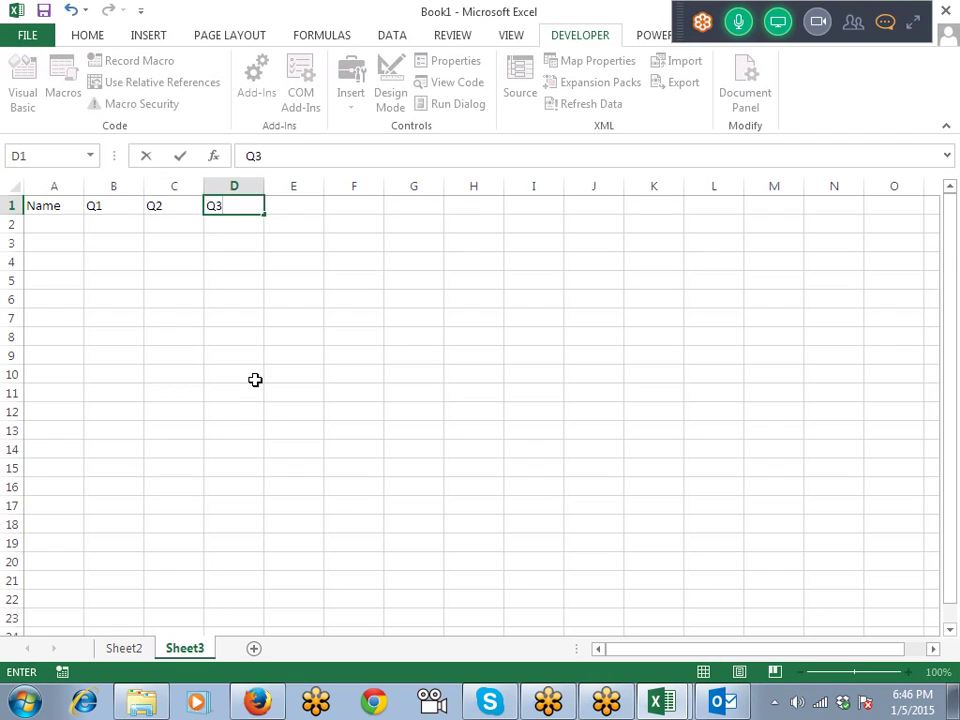
key("Return")
Enter six sample names down column A in A2:A7
key("Left")
type("S")
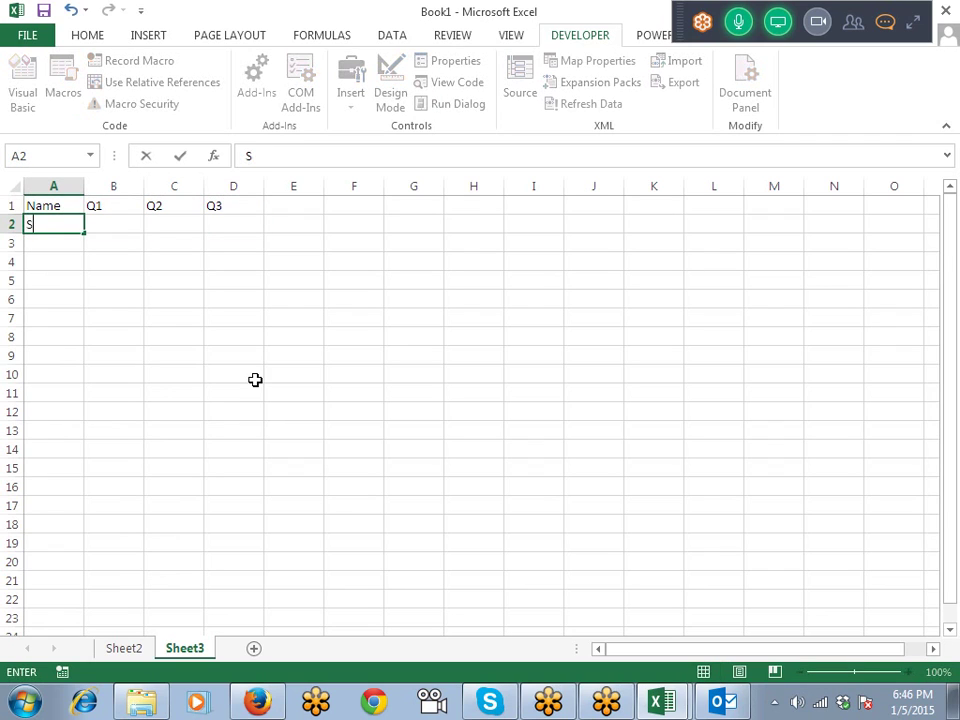
type("ujeet")
key("Return")
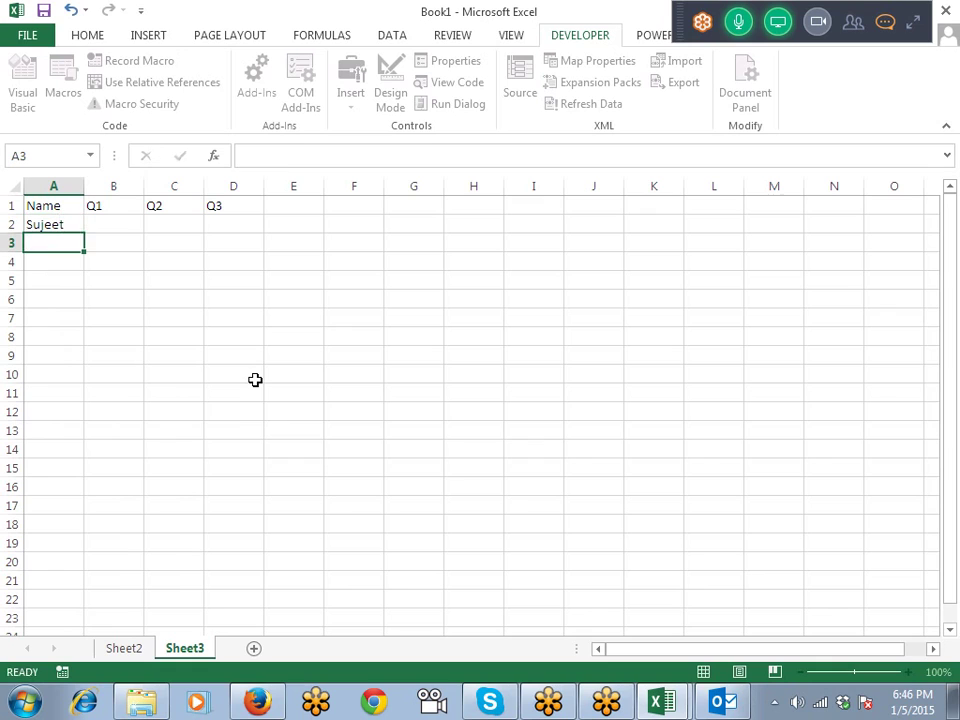
type("Manish")
key("Return")
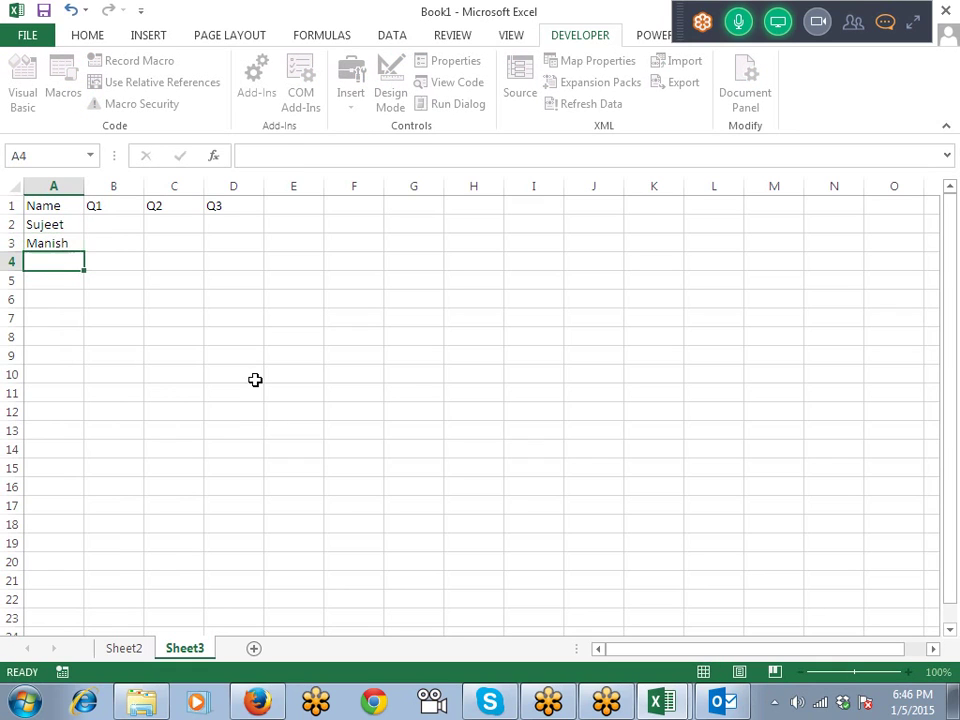
type("Ind")
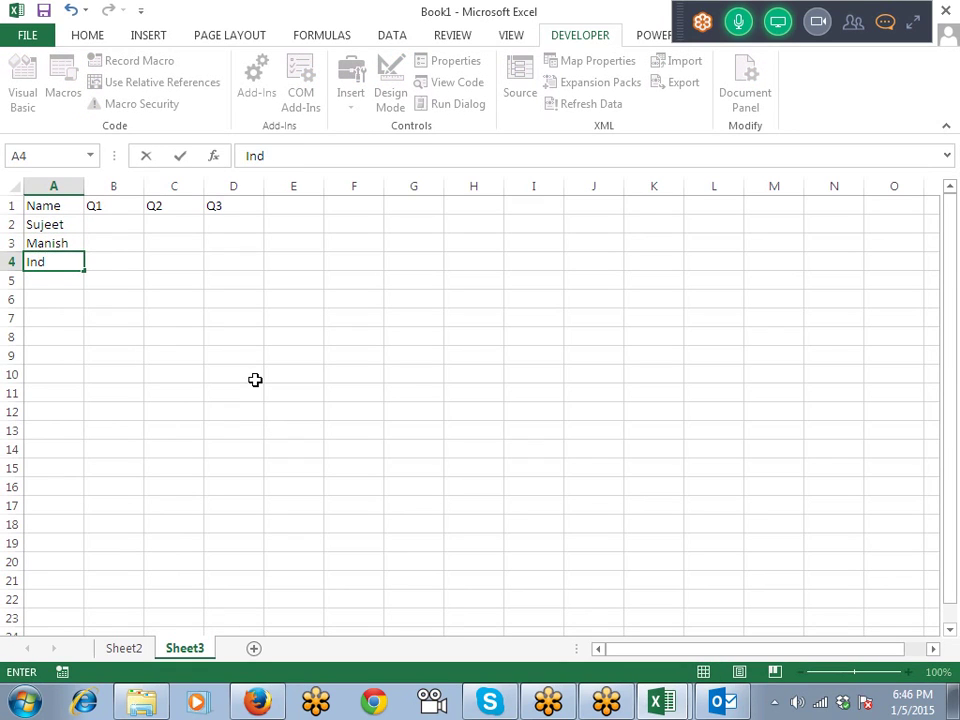
type("er")
key("Return")
type("P")
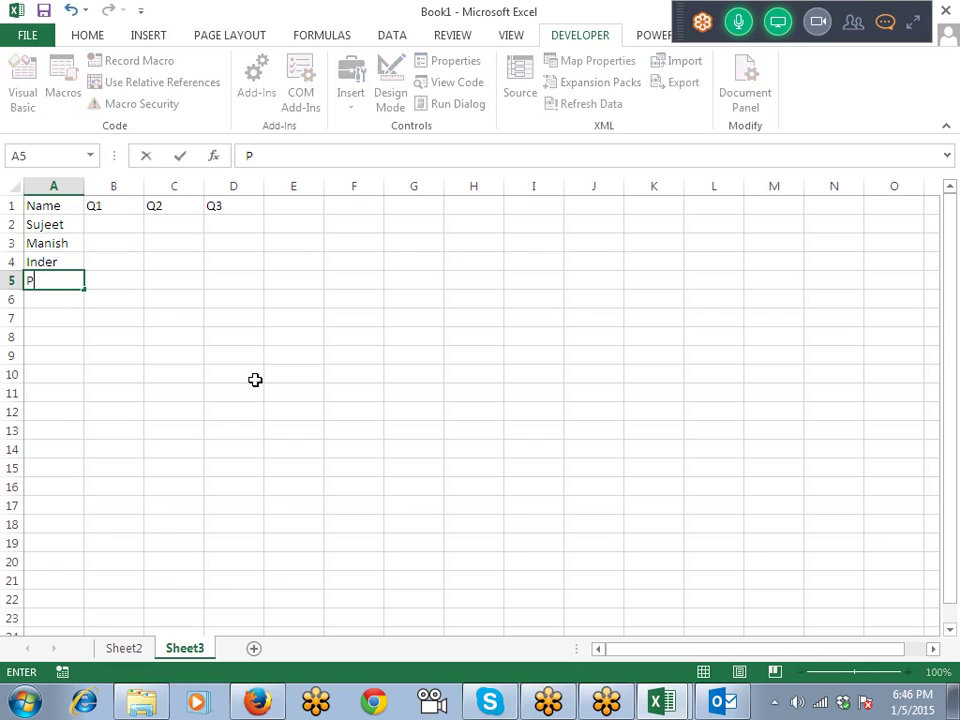
type("uja")
key("Return")
type("R")
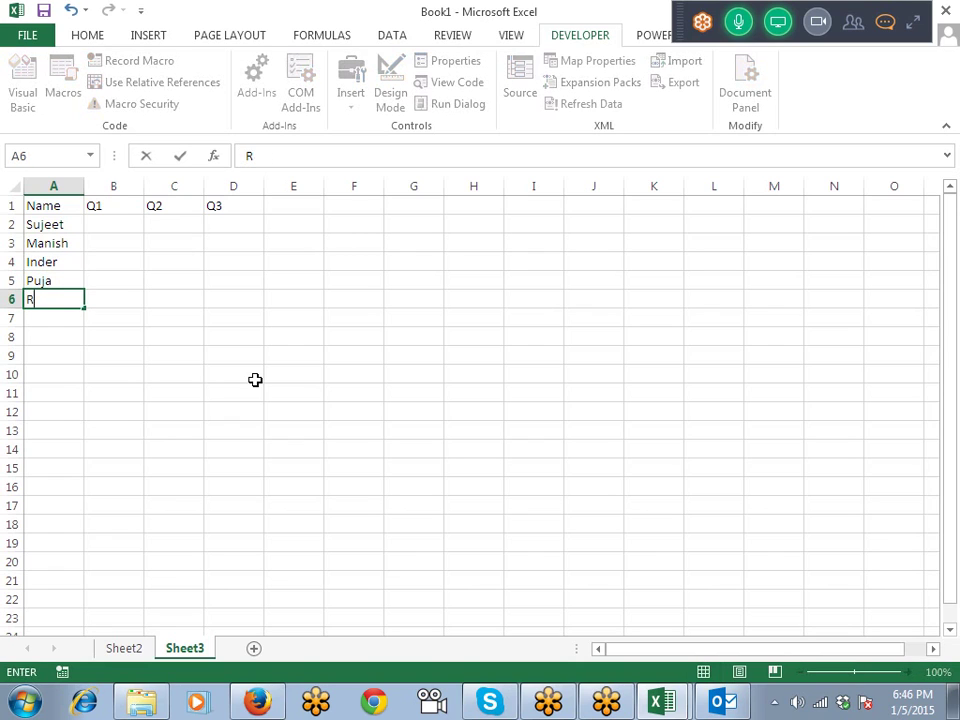
type("avi")
key("Return")
type("Nam")
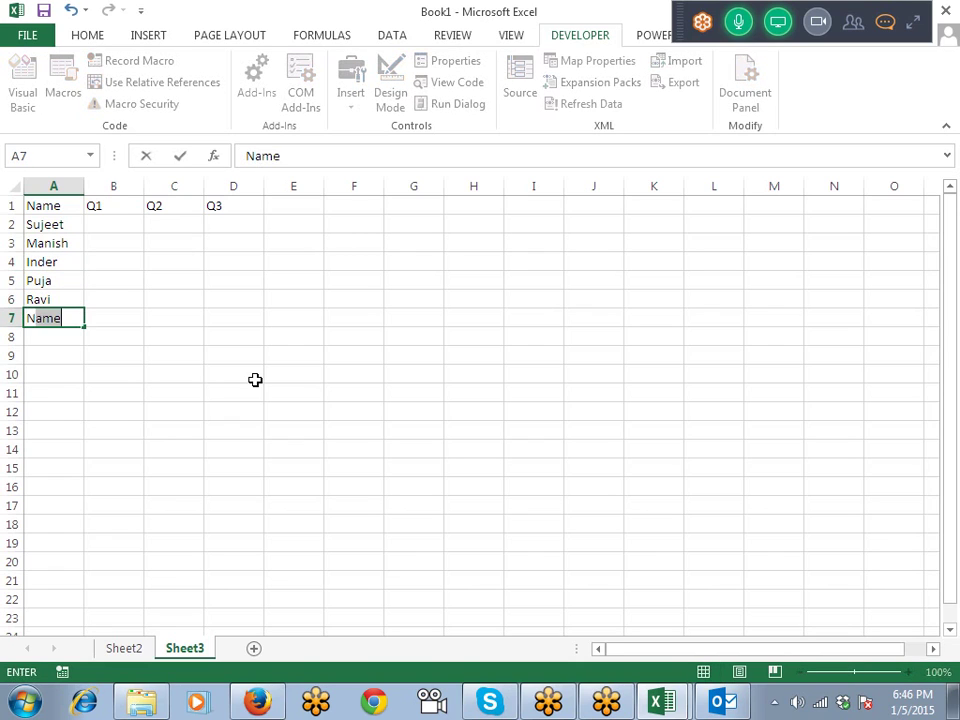
type("eeraj")
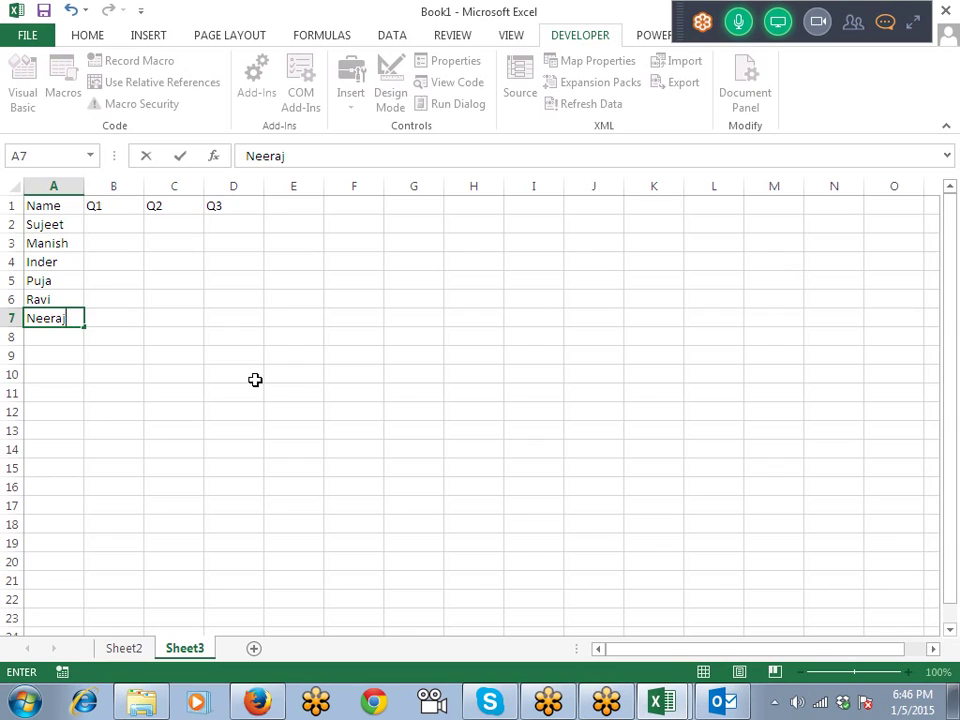
key("Return")
Start a RANDBETWEEN formula in cell B2
key("Up")
key("Up")
key("Up")
key("Up")
key("Up")
key("Up")
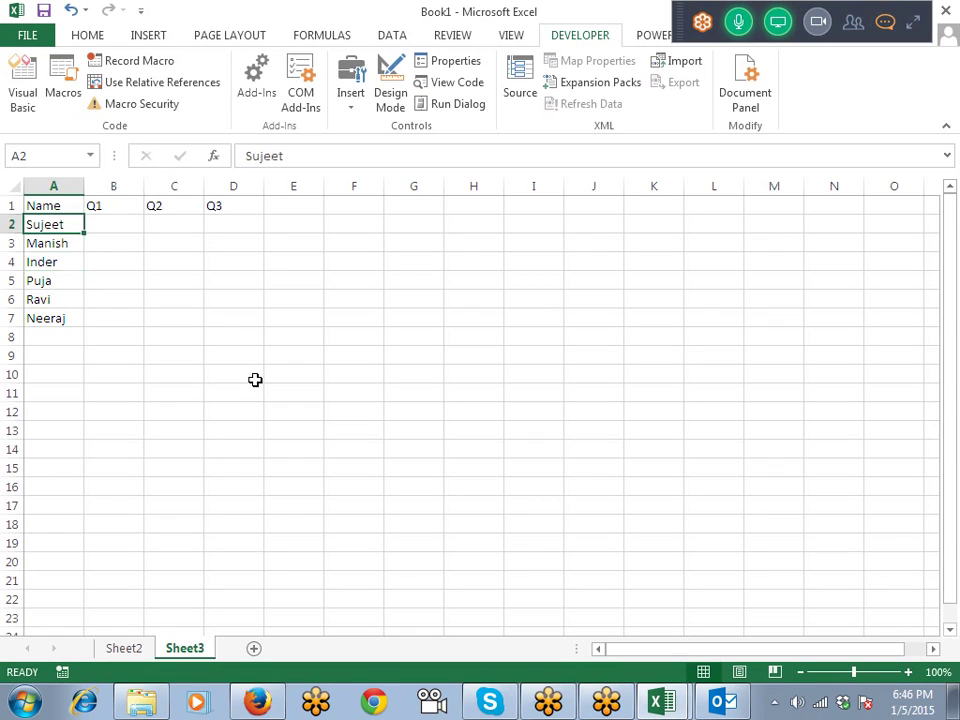
key("Right")
type("=ra")
key("Down")
key("Down")
Complete =RANDBETWEEN(10,90) in B2 and fill it across B2:D7
key("Tab")
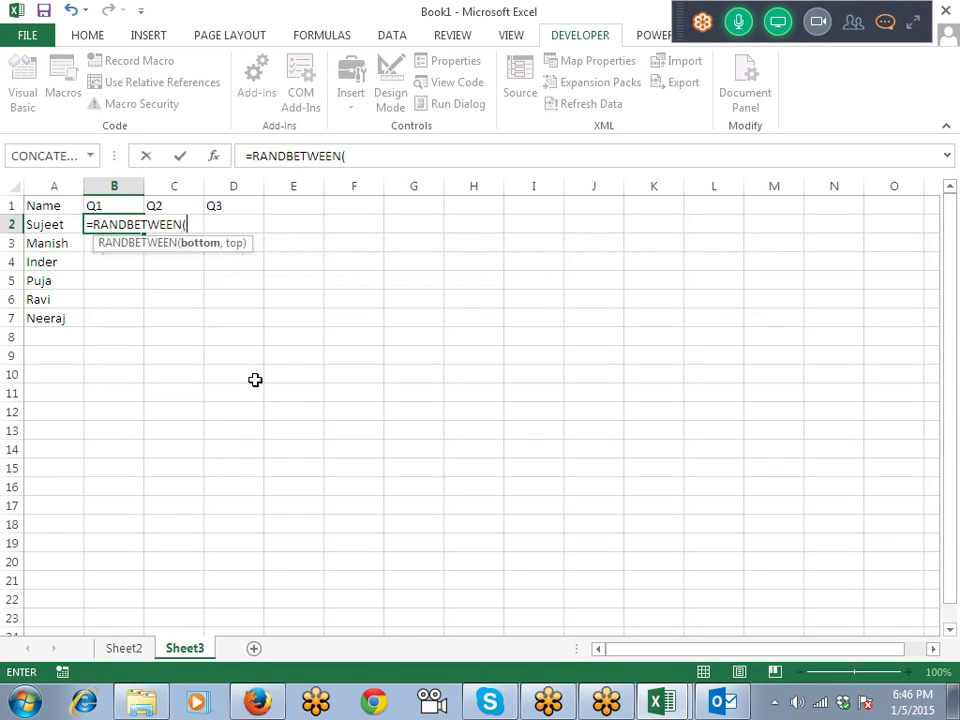
type("10,90")
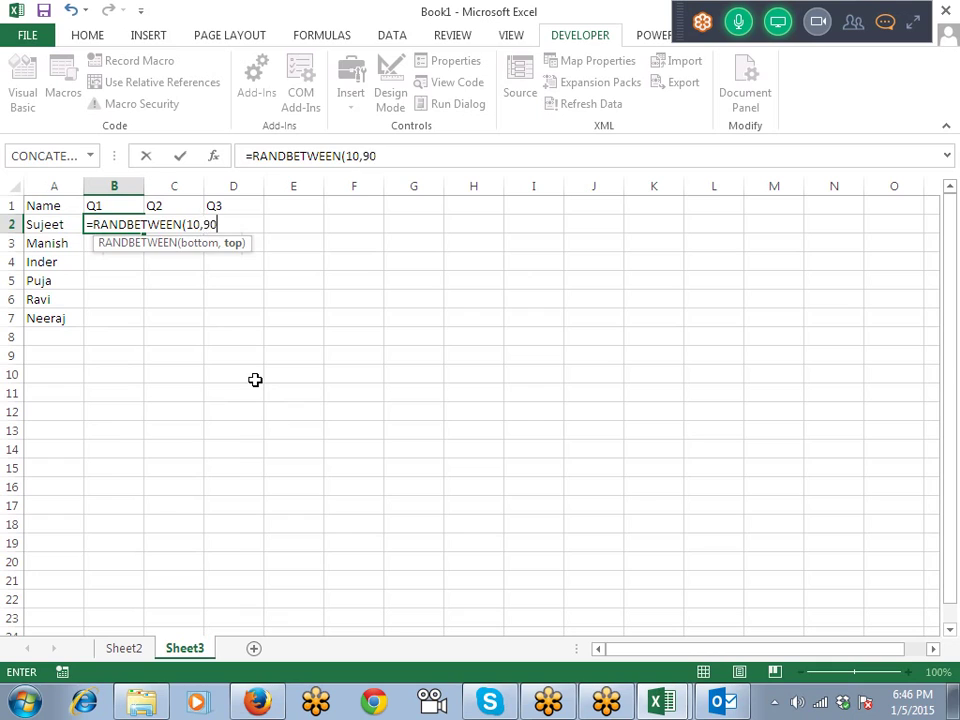
key("Return")
key("Up")
key("shift+Right")
key("shift+Right")
key("shift+Down")
key("shift+Down")
key("shift+Down")
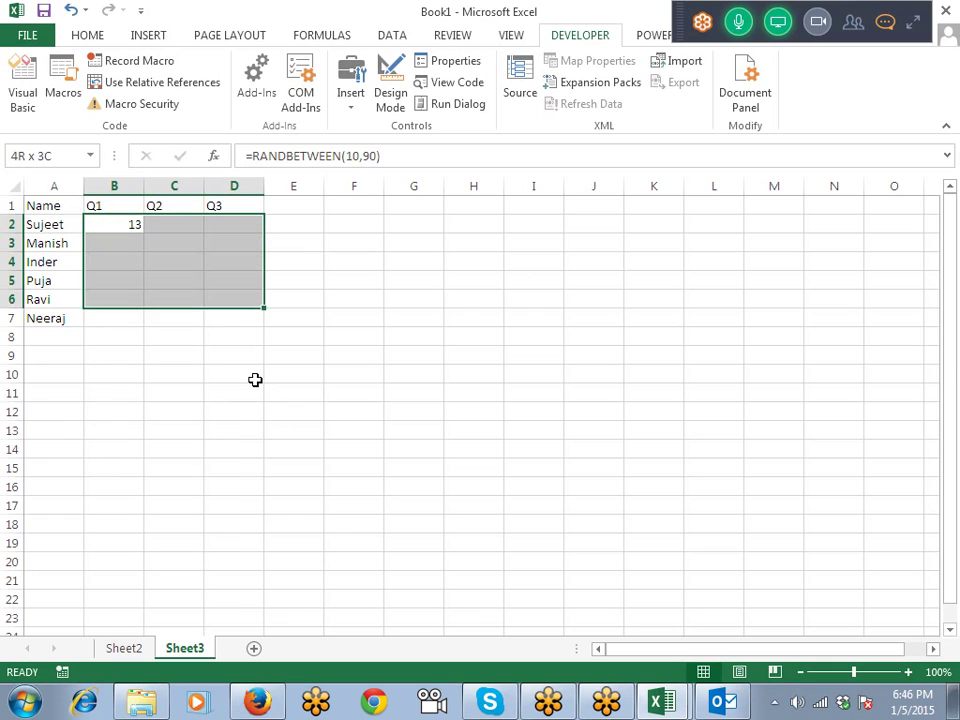
key("shift+Down")
key("ctrl+d")
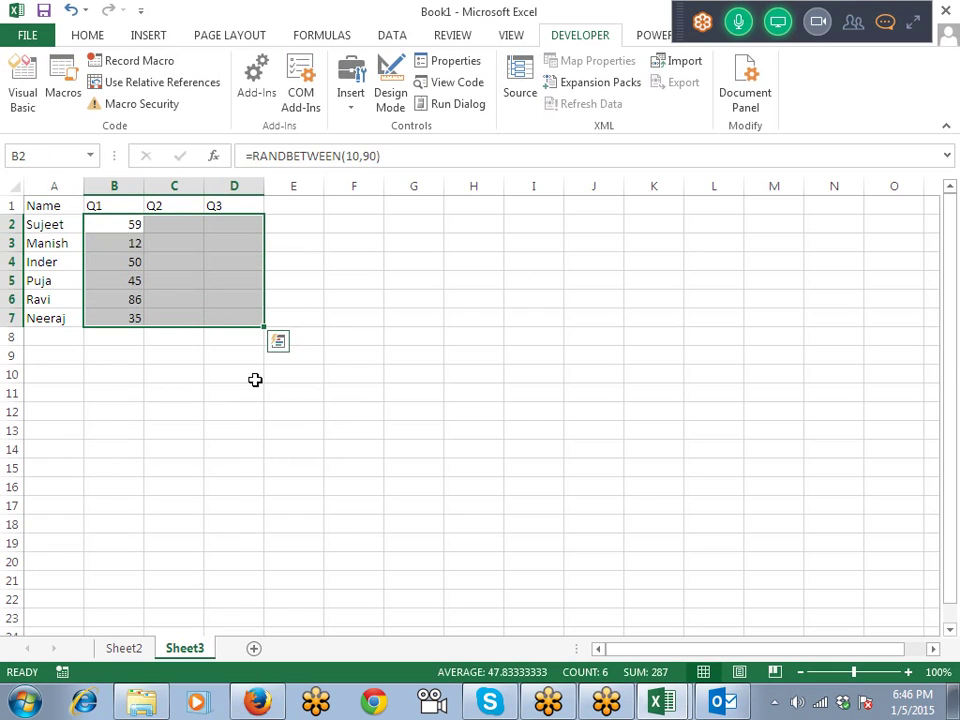
key("ctrl+r")
key("shift+BackSpace")
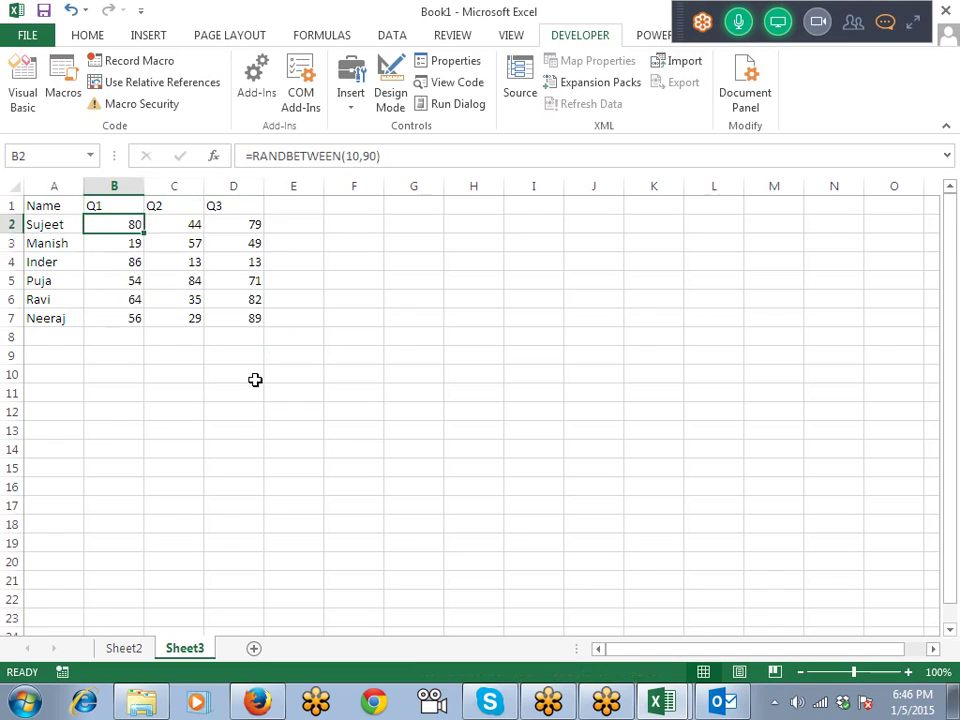
Convert the B2:D7 random scores to fixed values with Paste Values
key("ctrl+shift+End")
key("ctrl+c")
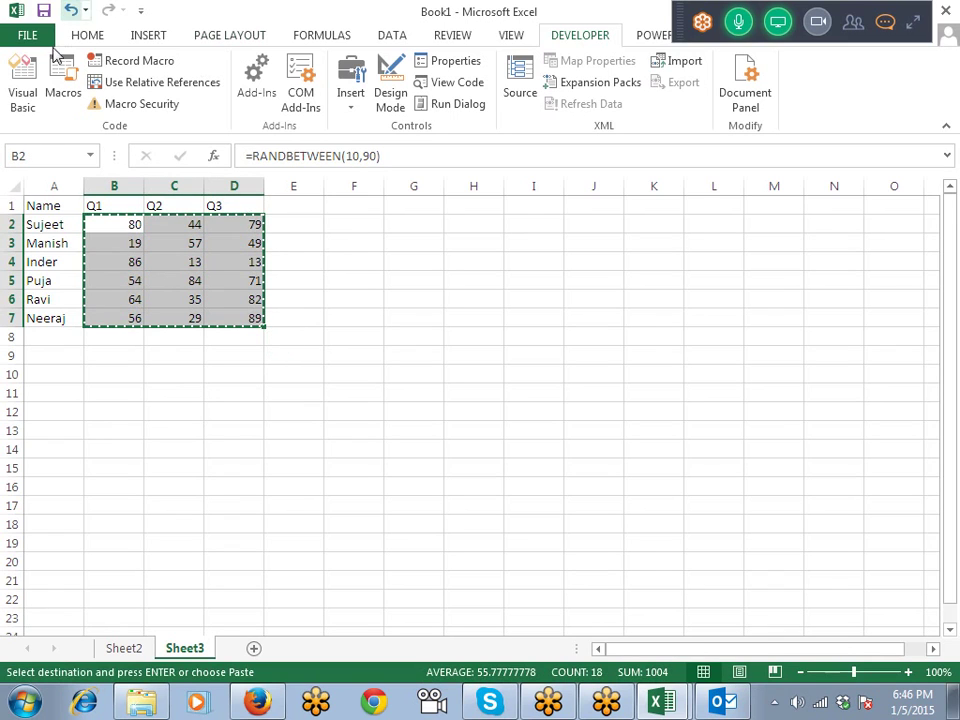
left_click(87, 36)
left_click(23, 105)
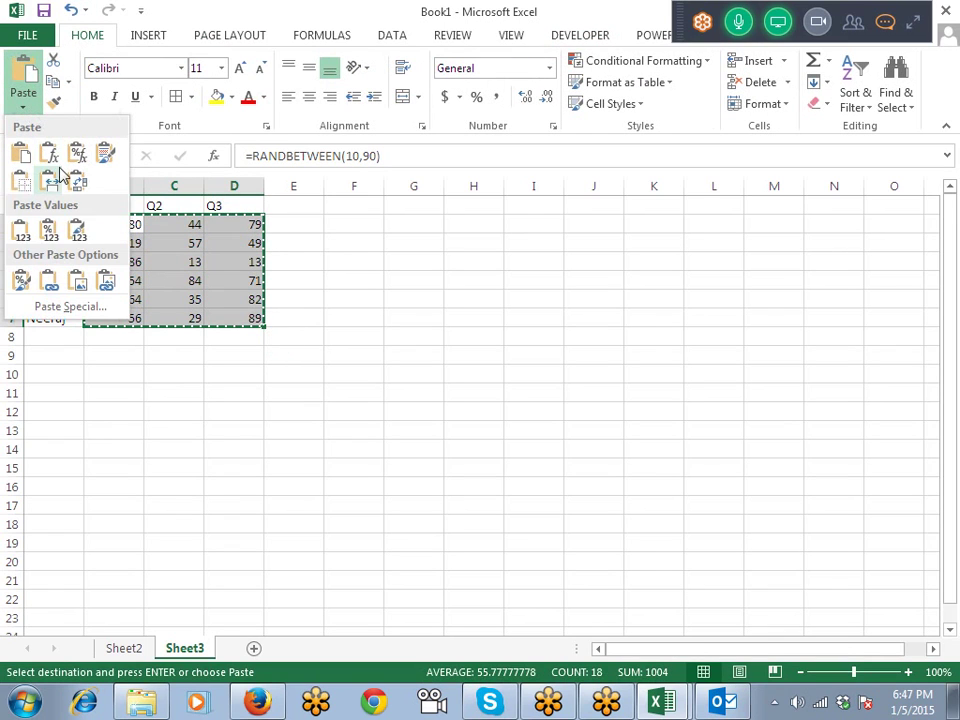
left_click(19, 230)
key("Escape")
Copy the Name list A1:A7 into A12:A18
key("ctrl+Down")
key("Down")
key("Down")
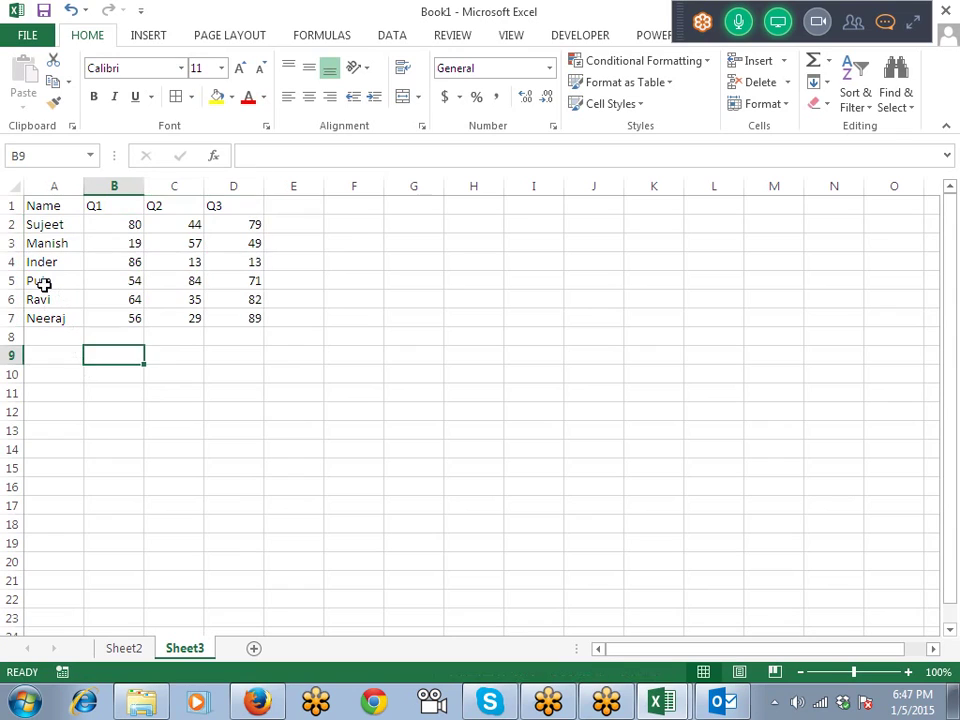
left_click(50, 378)
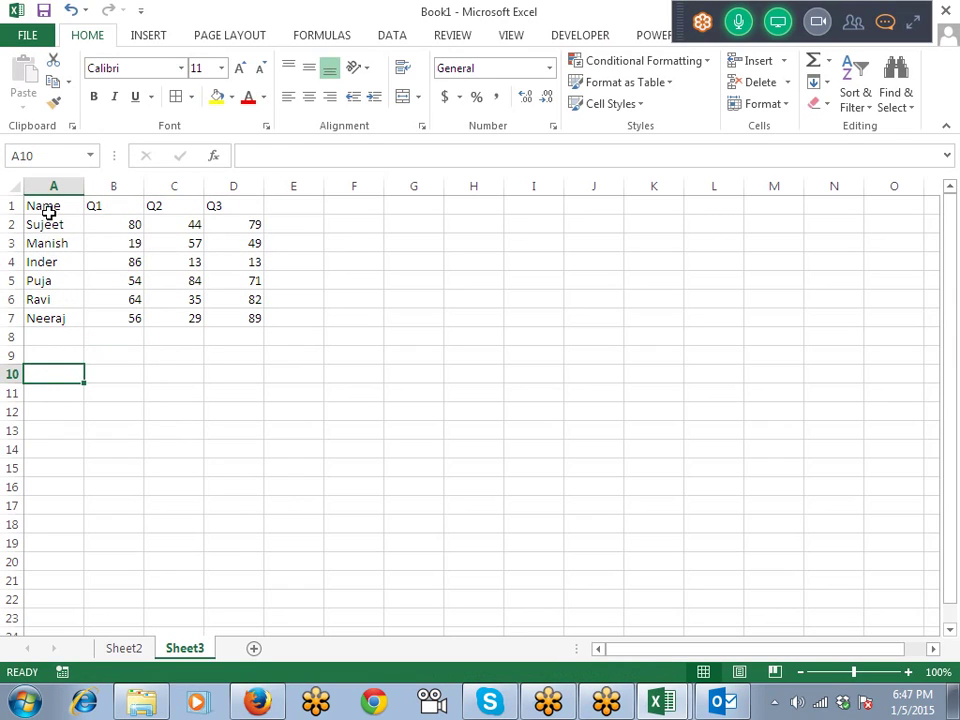
left_click_drag(47, 206, 47, 316)
key("ctrl+c")
left_click(53, 410)
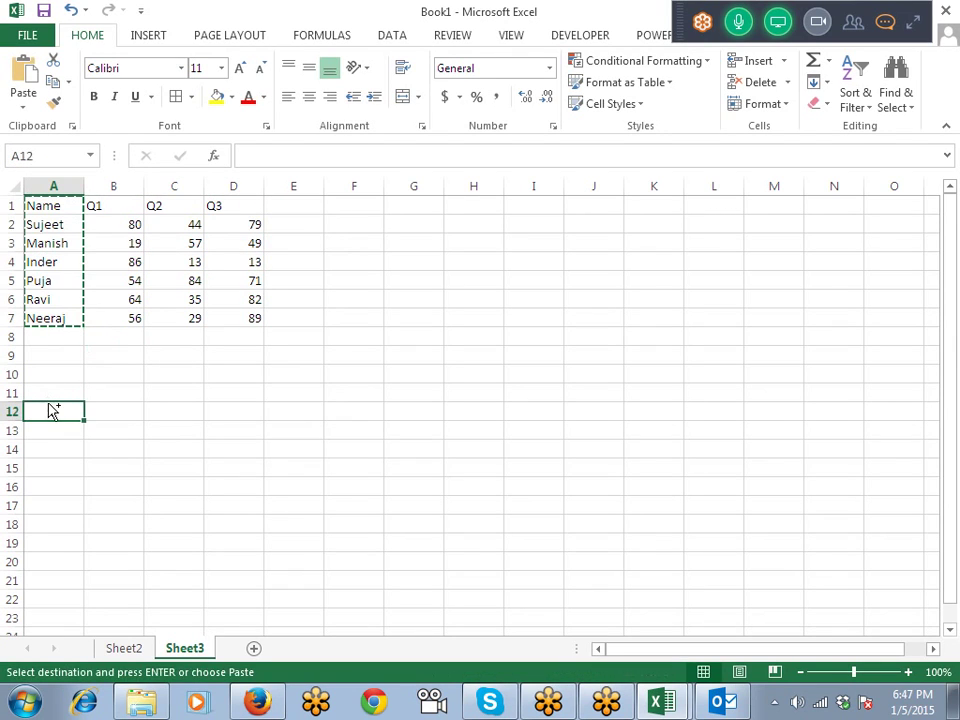
key("ctrl+v")
key("Escape")
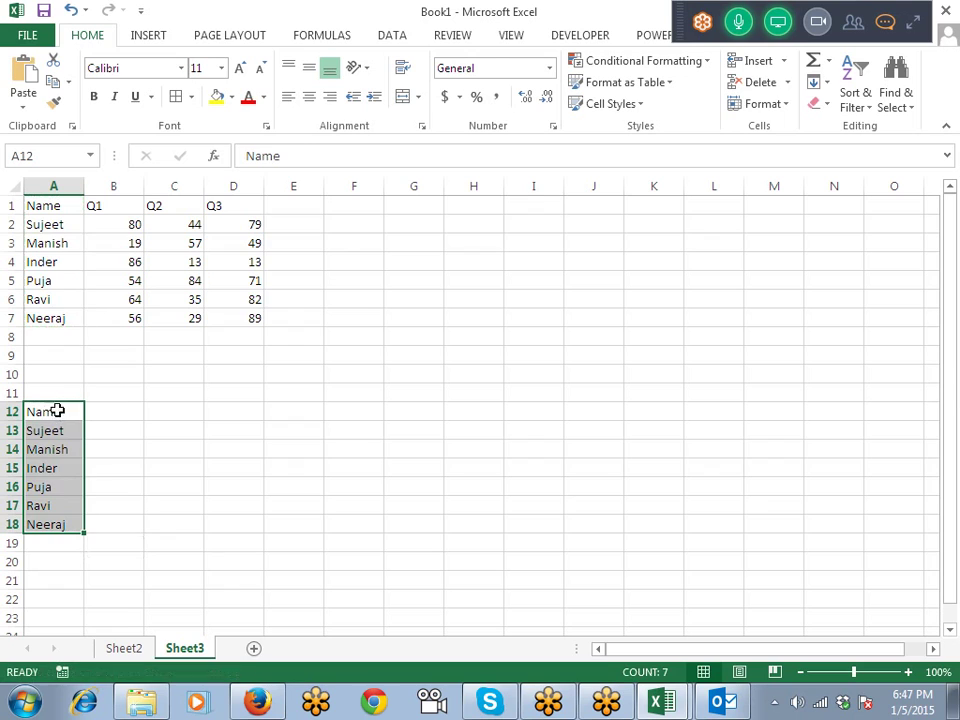
Enter 1 in cell A11 as the quarter selector
left_click(68, 397)
type("1")
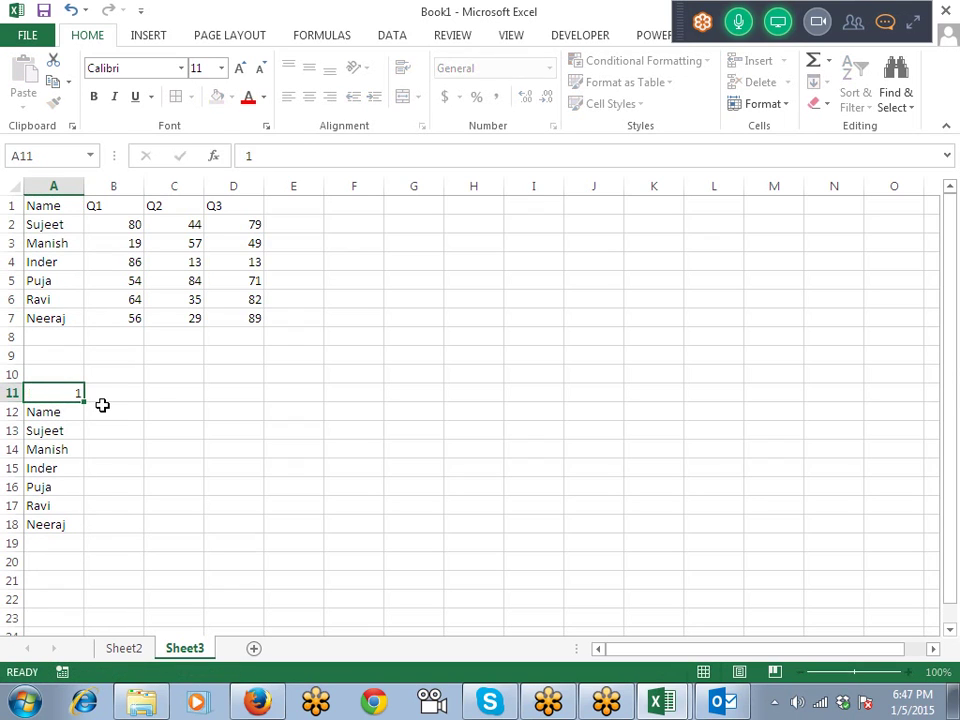
left_click(102, 404)
Enter =OFFSET(A1,0,$A$11) in B12 with an absolute A11 reference
type("=of")
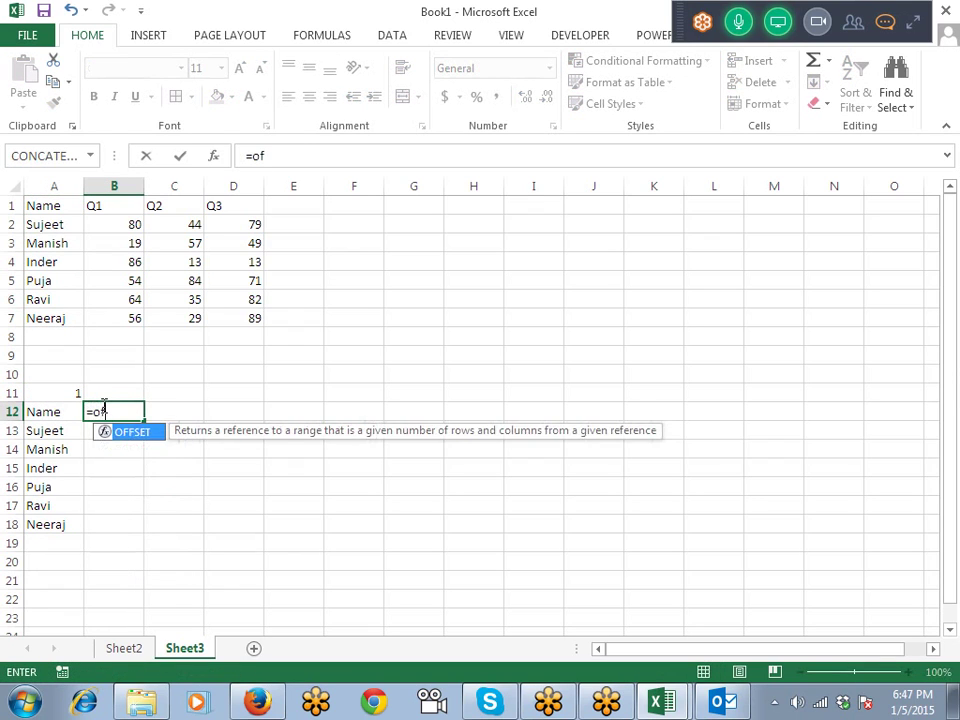
key("Tab")
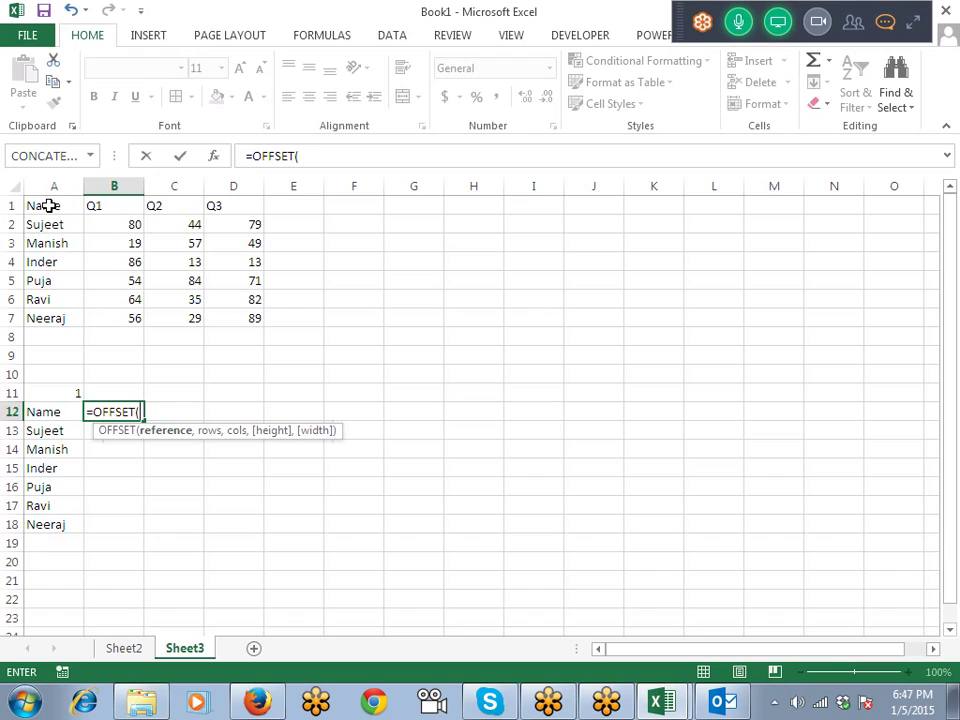
left_click(50, 206)
type(",")
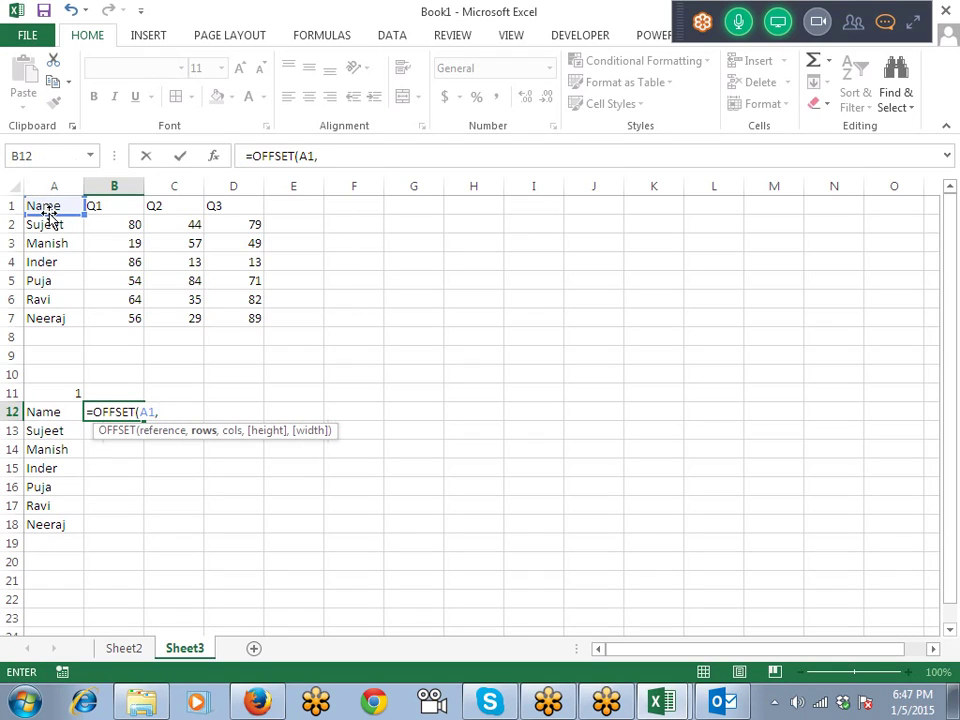
type("0,")
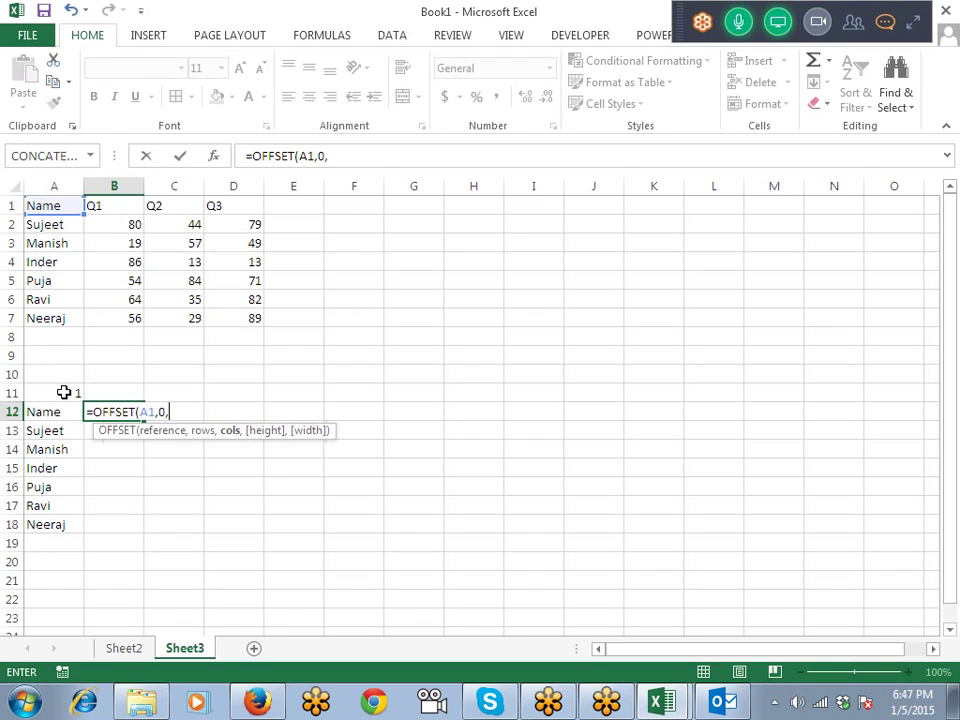
left_click(63, 392)
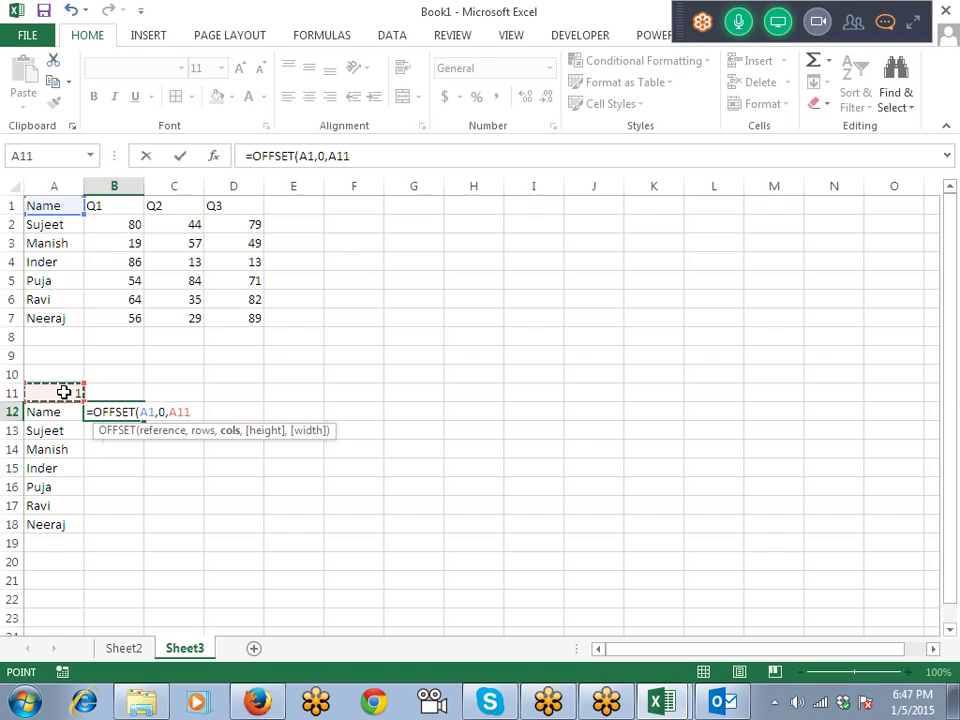
key("Return")
key("Up")
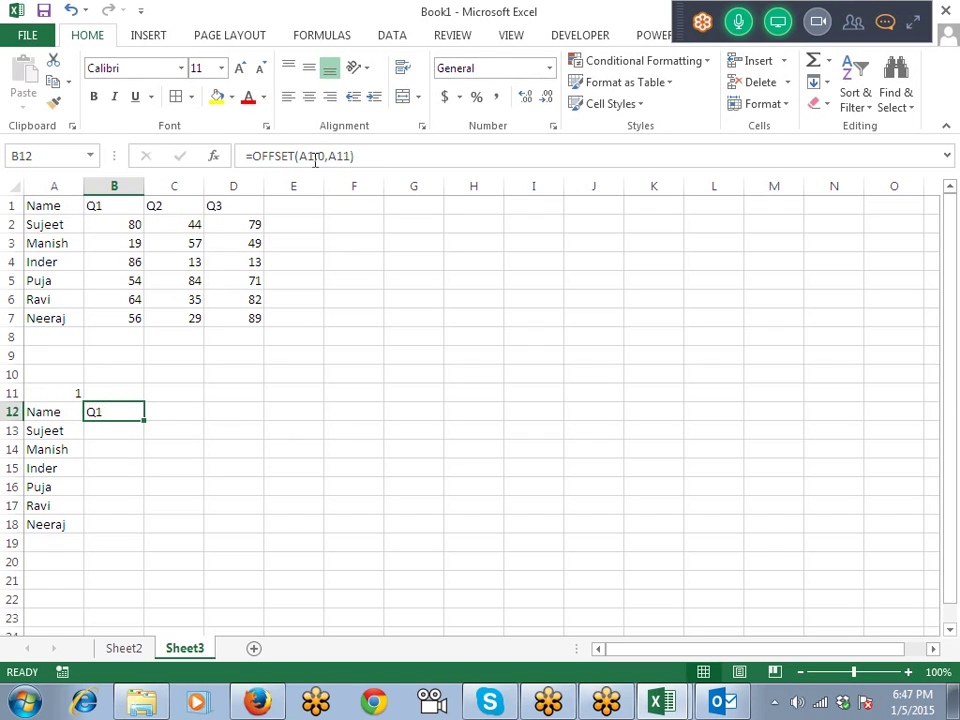
left_click(332, 156)
key("F4")
key("Return")
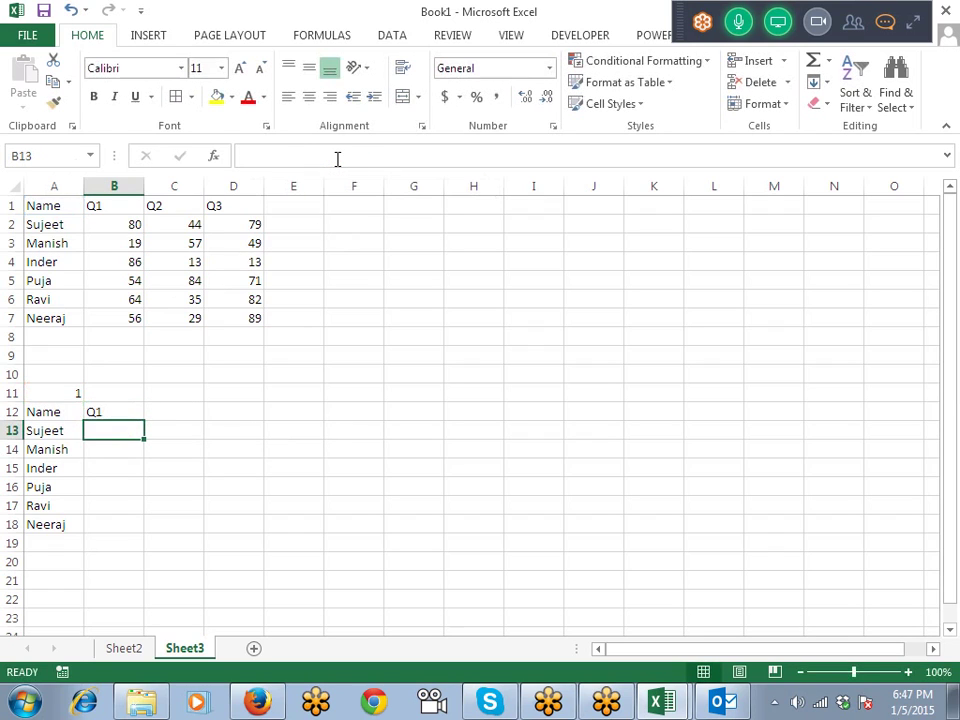
Fill the OFFSET formula down to B18 and select the A12:B18 table
key("Down")
key("Left")
key("Down")
key("Down")
key("Down")
key("Right")
key("shift+Up")
key("shift+Up")
key("shift+Up")
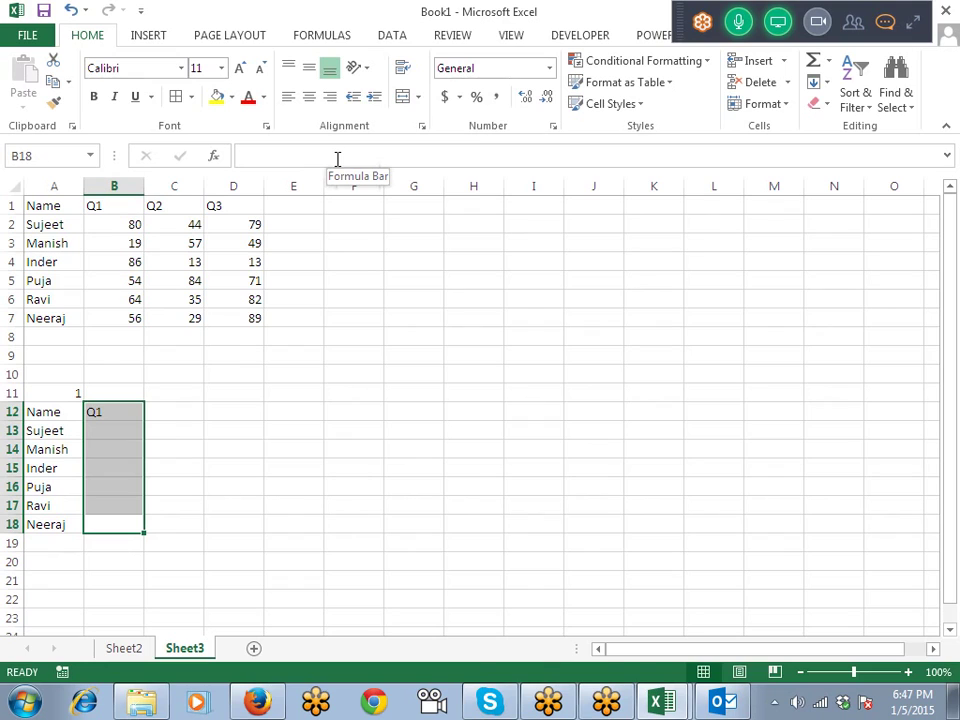
key("ctrl+d")
key("ctrl+Up")
key("Left")
key("shift+Right")
key("shift+Down")
key("shift+Down")
key("shift+Down")
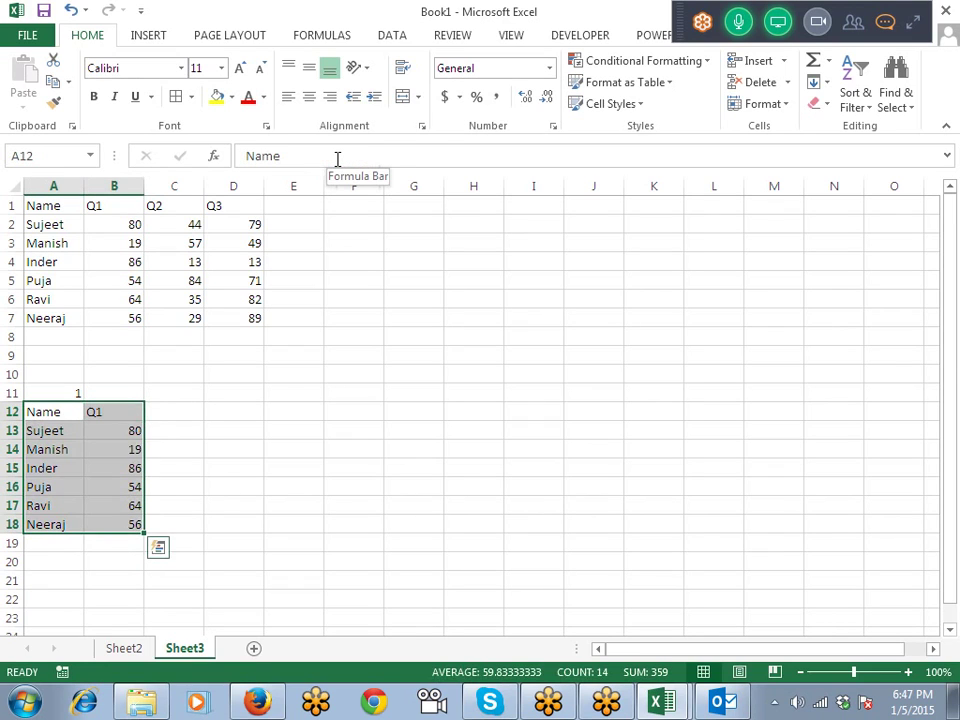
Insert a clustered column chart of the A12:B18 table
left_click(146, 38)
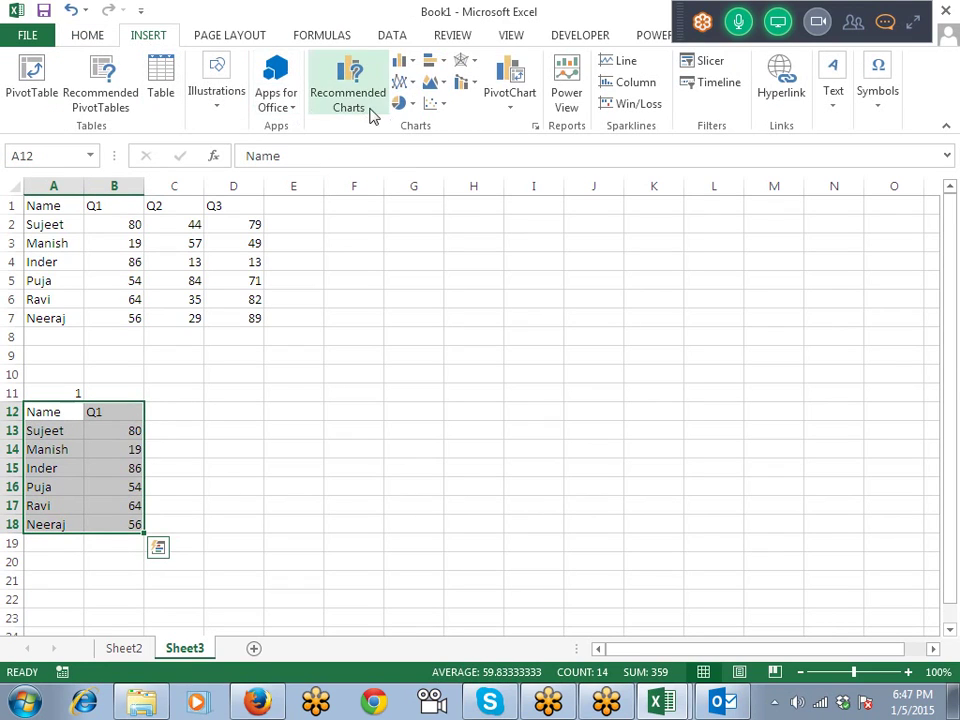
left_click(401, 62)
left_click(414, 116)
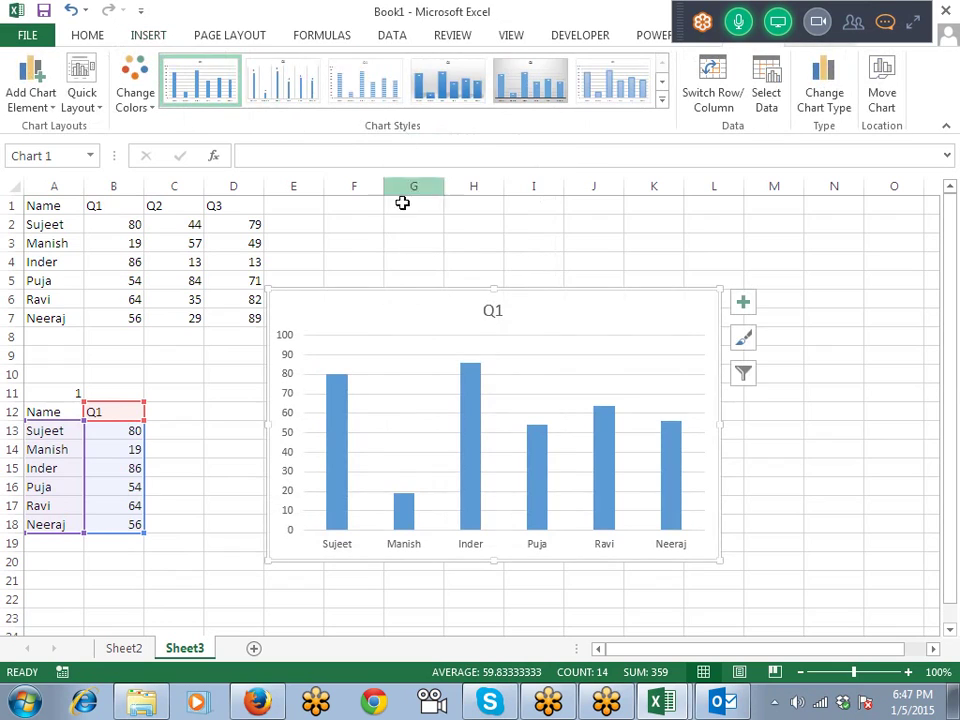
key("ctrl+1")
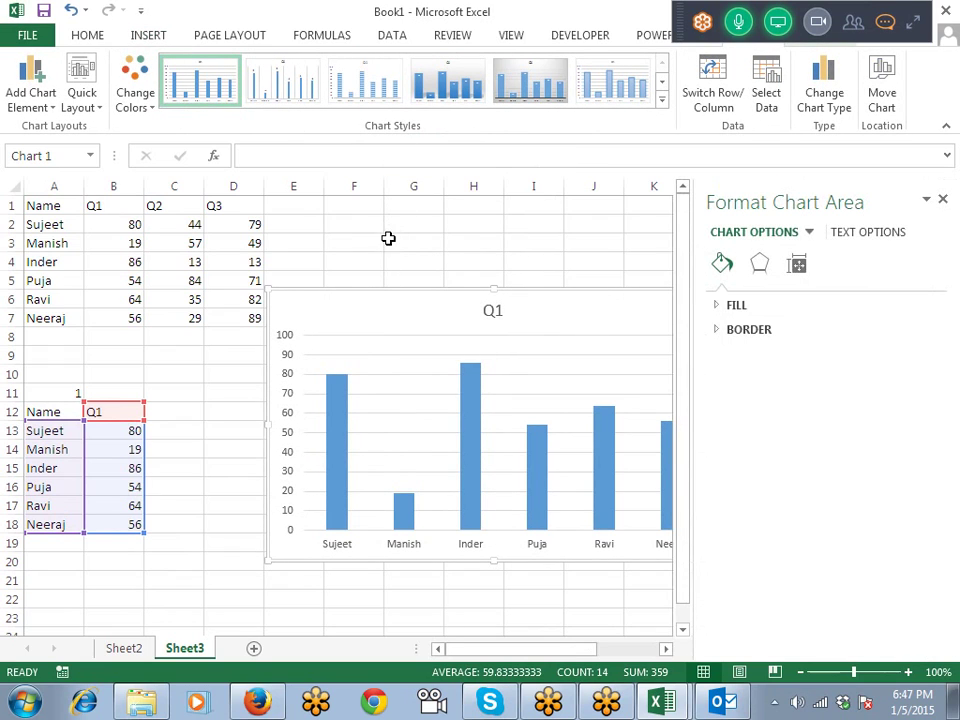
left_click(942, 199)
left_click(233, 392)
Test the chart by setting A11 to 2, 3, then back to 1
left_click(76, 392)
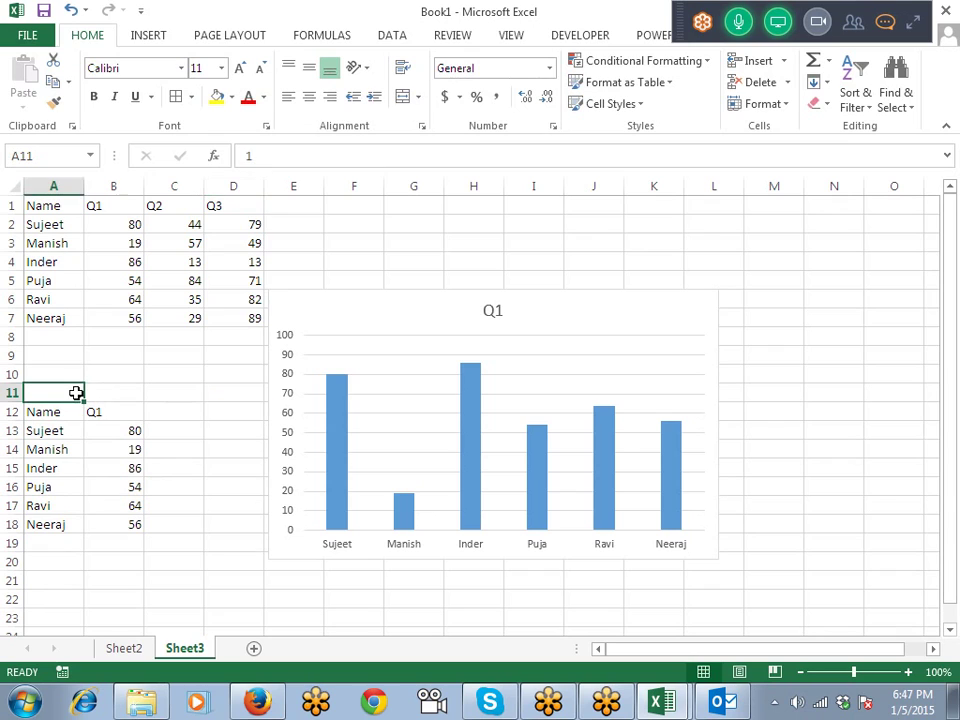
type("2")
key("Return")
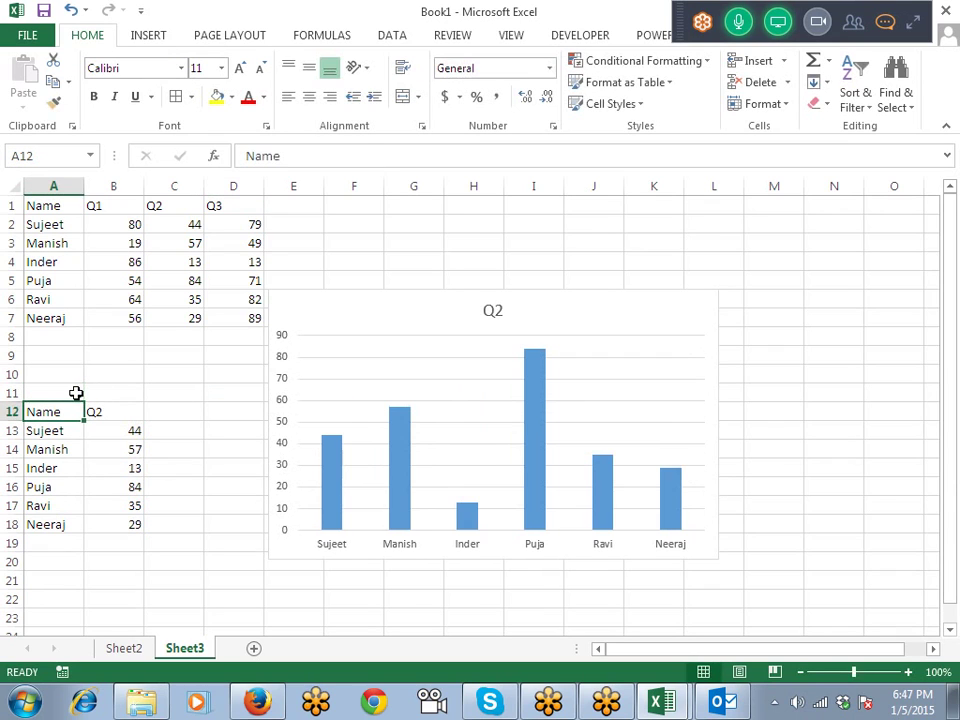
left_click(76, 392)
type("3")
key("Return")
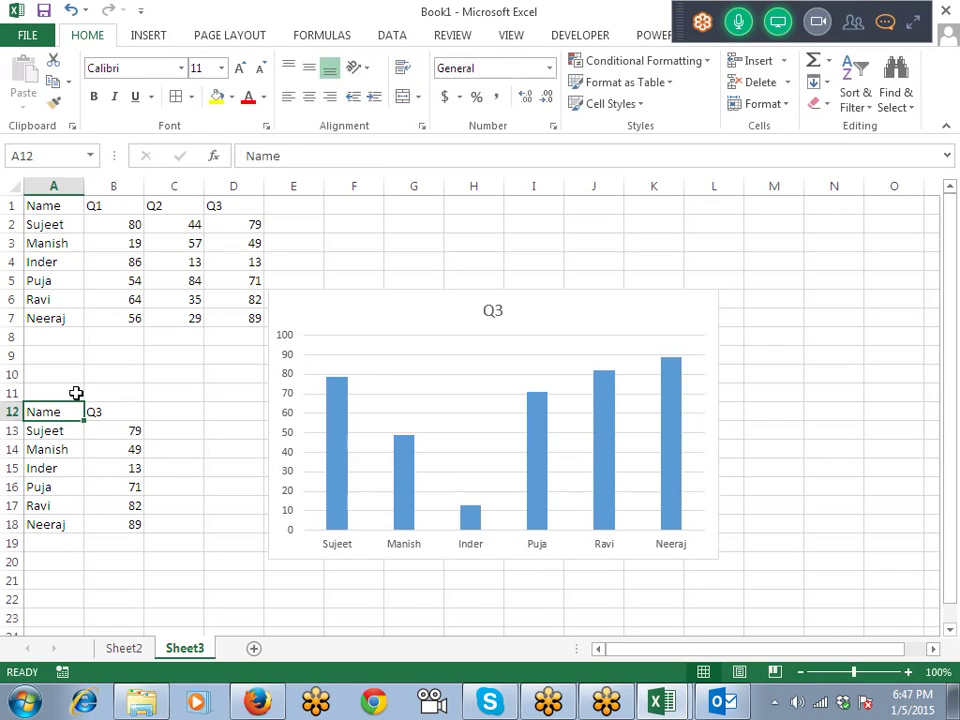
left_click(76, 392)
type("1")
key("Return")
left_click(76, 392)
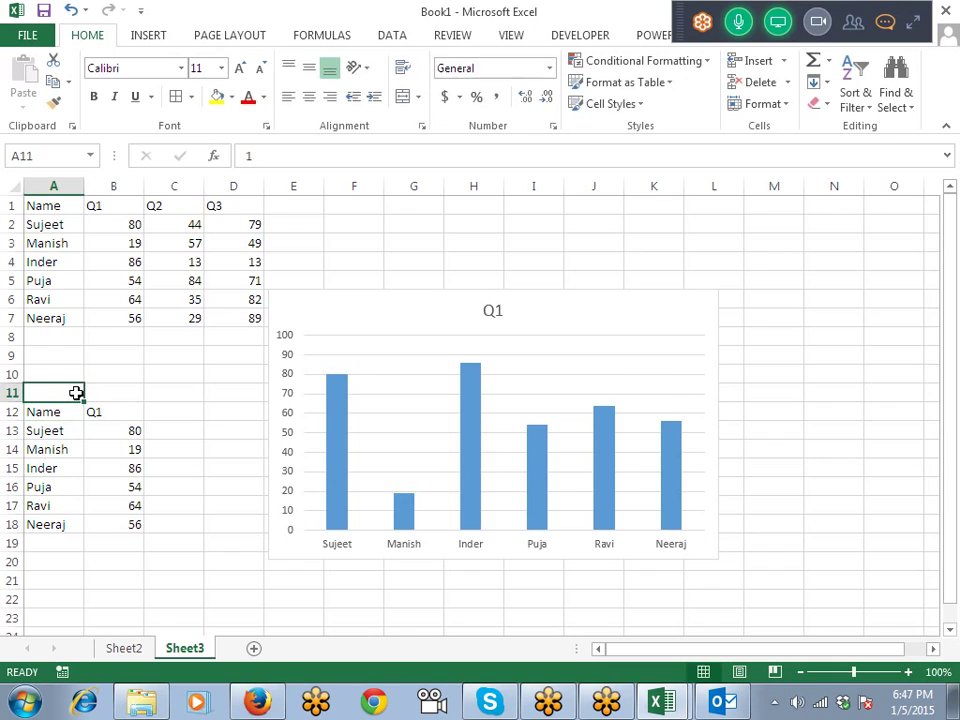
key("alt+Tab")
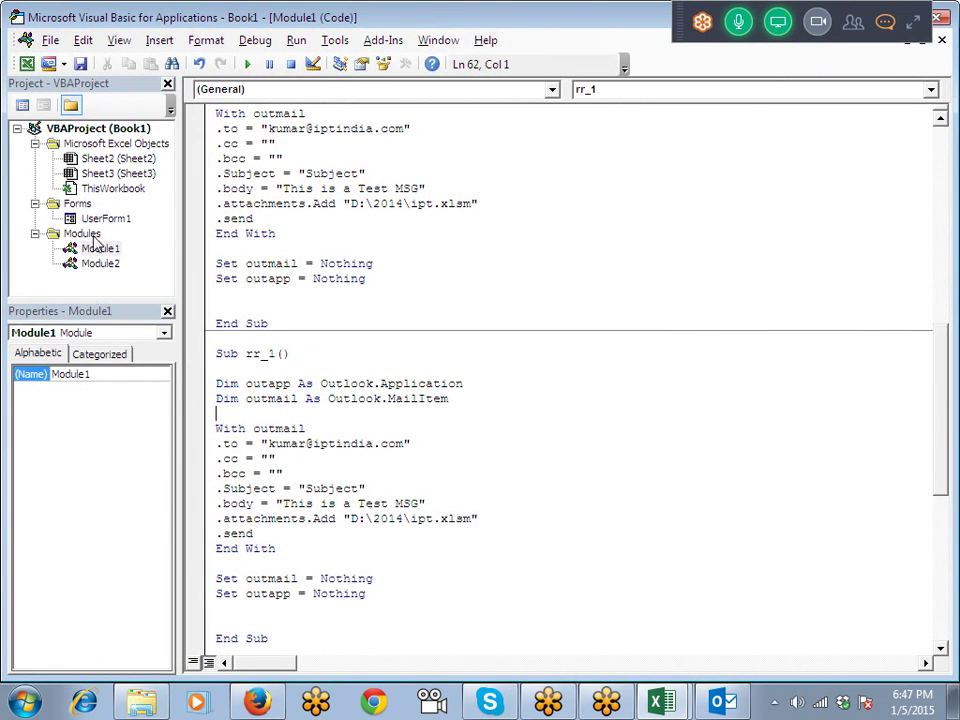
Draw the first option button at the lower left of UserForm1 and caption it Q1
double_click(104, 218)
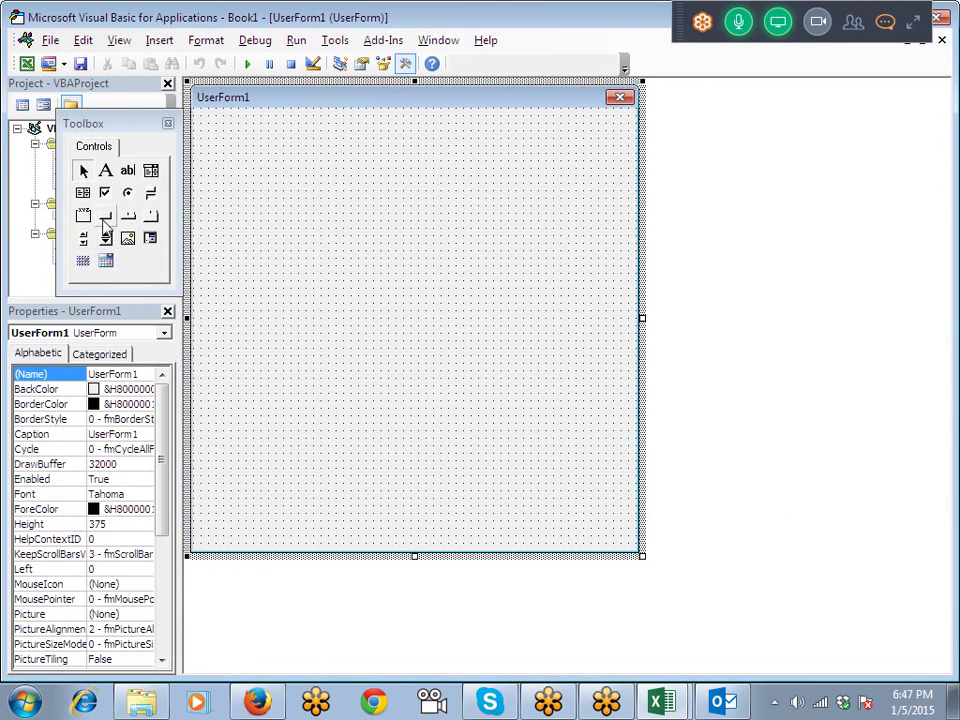
left_click(130, 247)
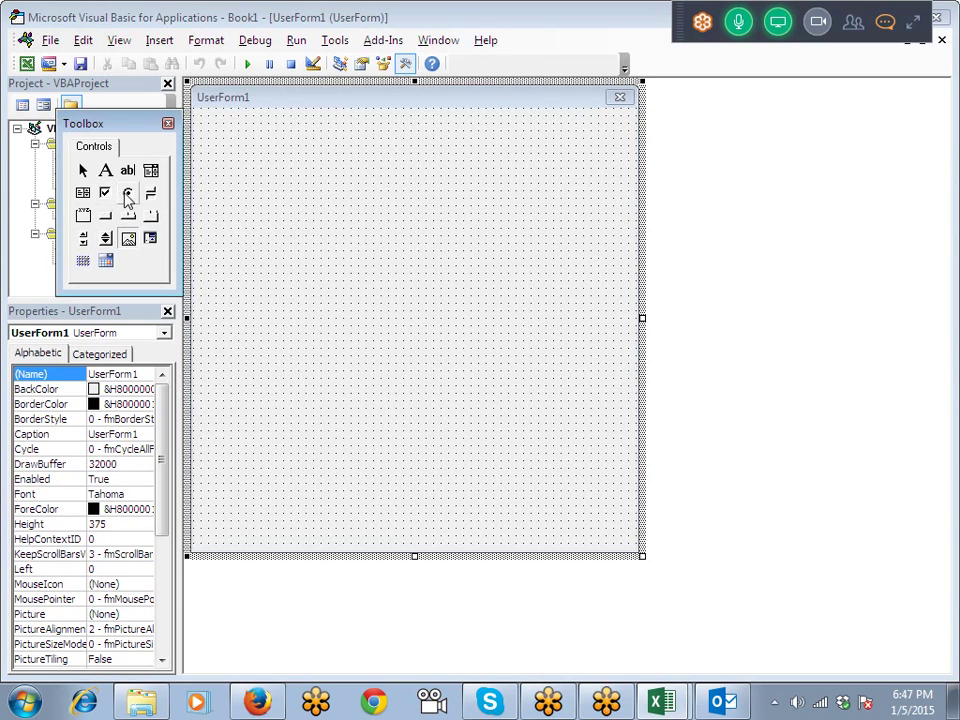
left_click(127, 193)
left_click_drag(201, 421, 255, 448)
key("BackSpace")
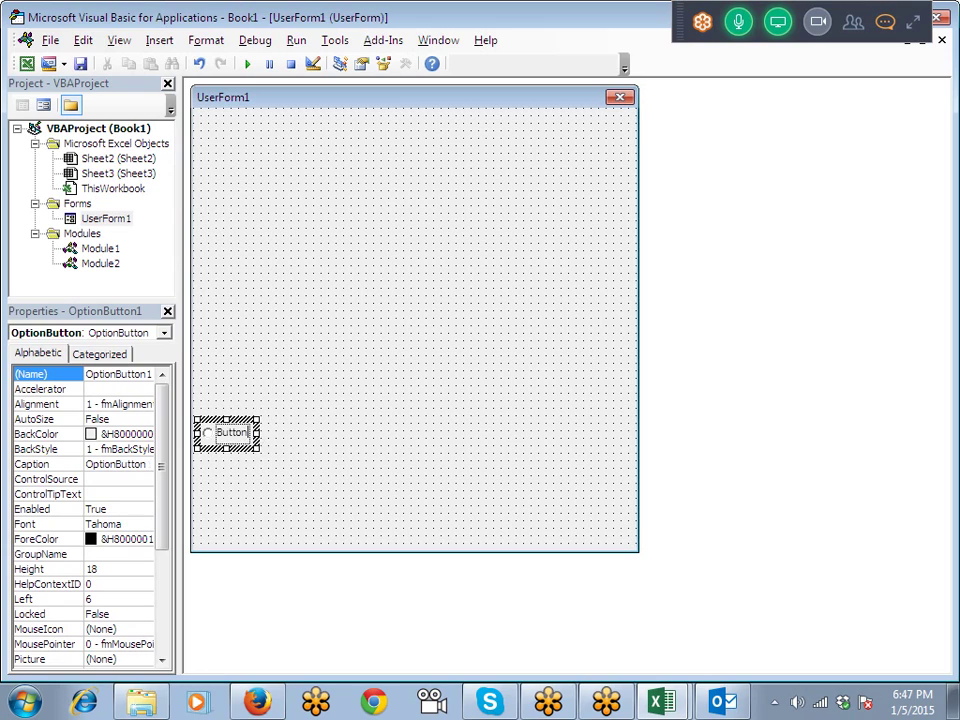
key("BackSpace")
key("BackSpace")
key("BackSpace")
key("BackSpace")
key("BackSpace")
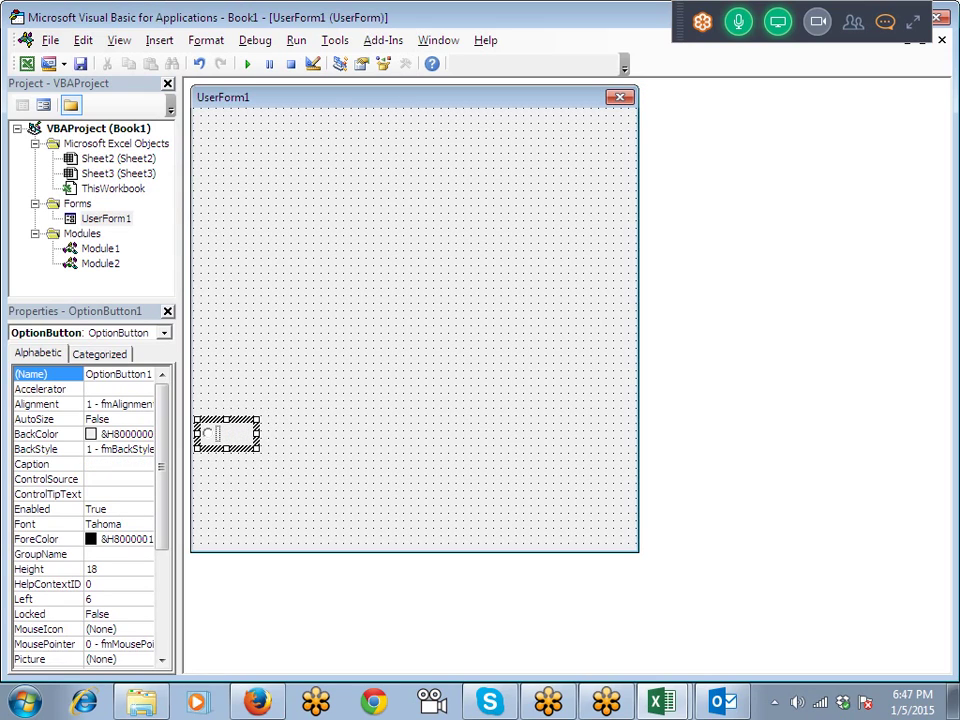
type("Q1")
left_click_drag(258, 449, 246, 461)
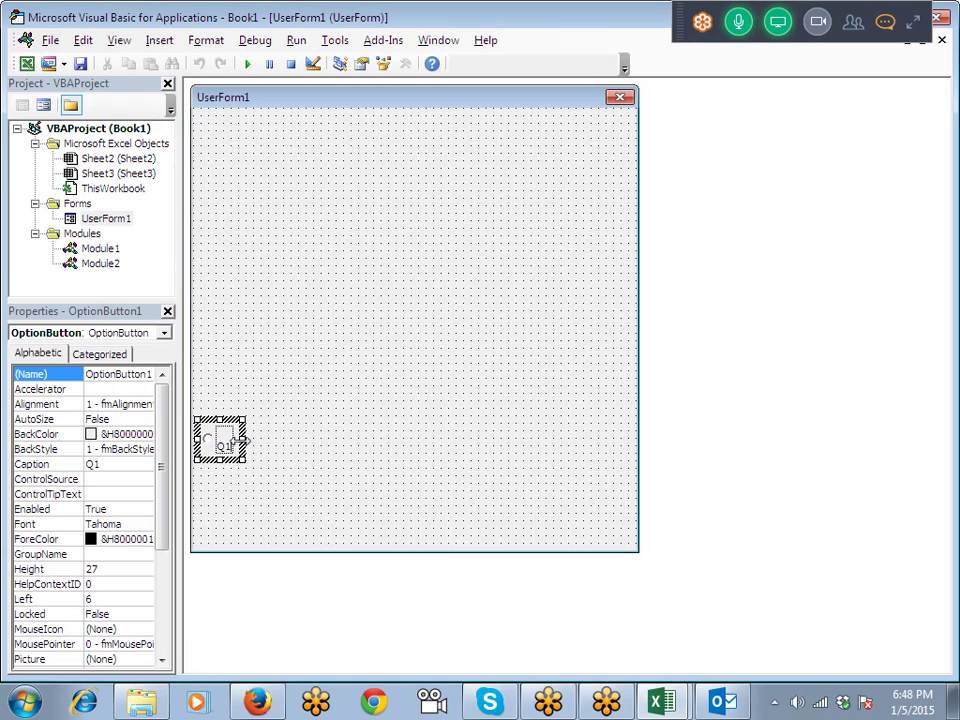
left_click(224, 442)
left_click(282, 467)
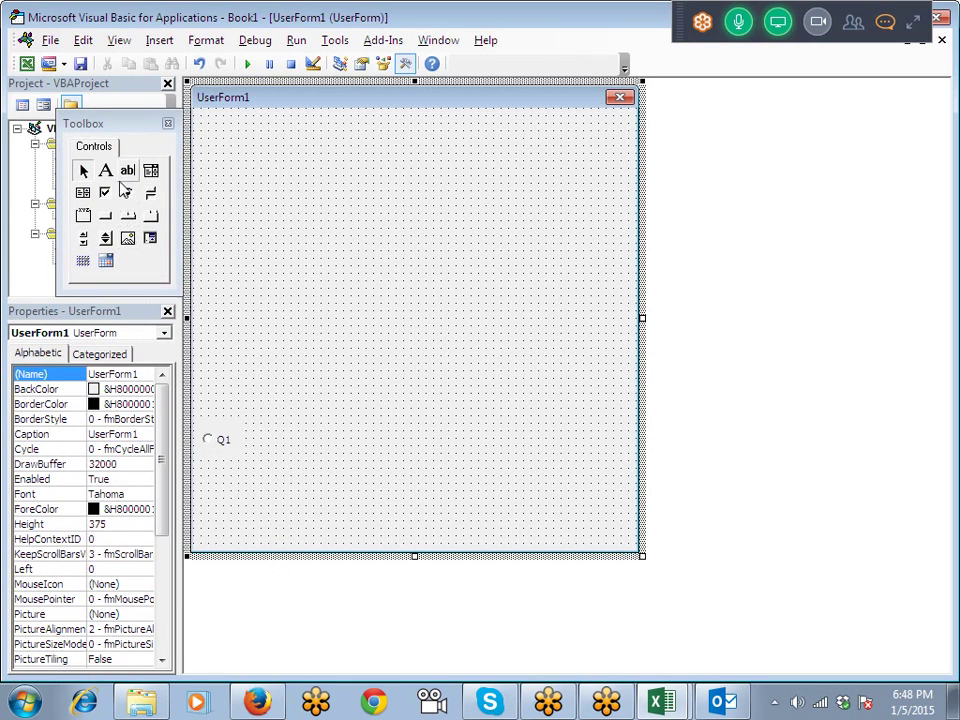
Add a second option button beside Q1, captioned Q2
left_click(128, 192)
mouse_move(248, 426)
left_mouse_down()
mouse_move(255, 445)
mouse_move(295, 464)
left_mouse_up()
left_click(280, 450)
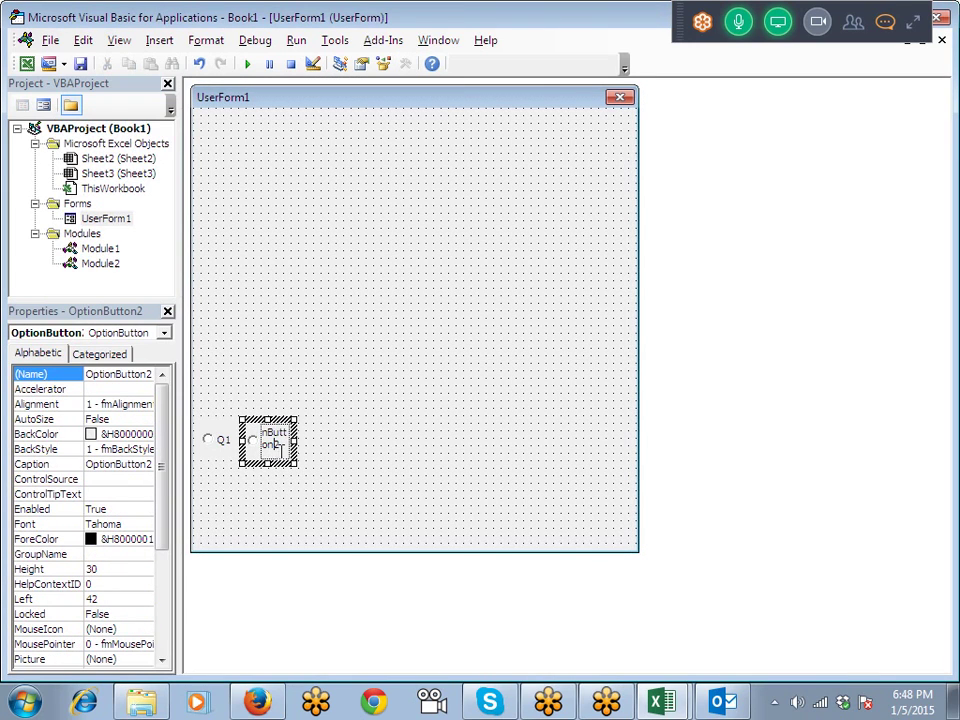
key("BackSpace")
key("BackSpace")
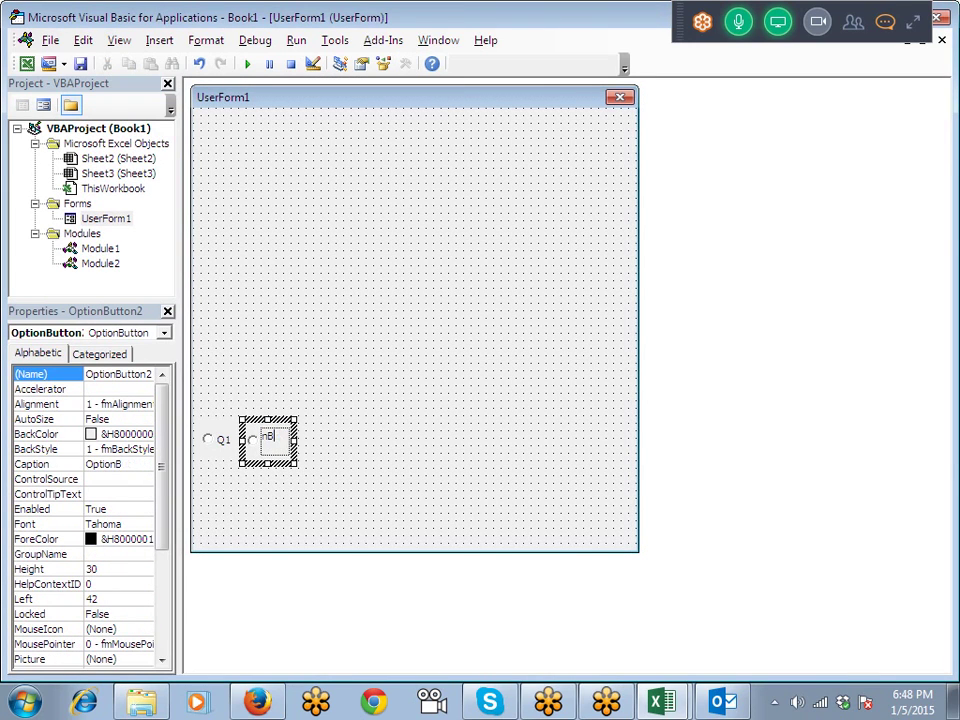
key("BackSpace")
key("BackSpace")
key("BackSpace")
key("BackSpace")
key("BackSpace")
key("BackSpace")
key("BackSpace")
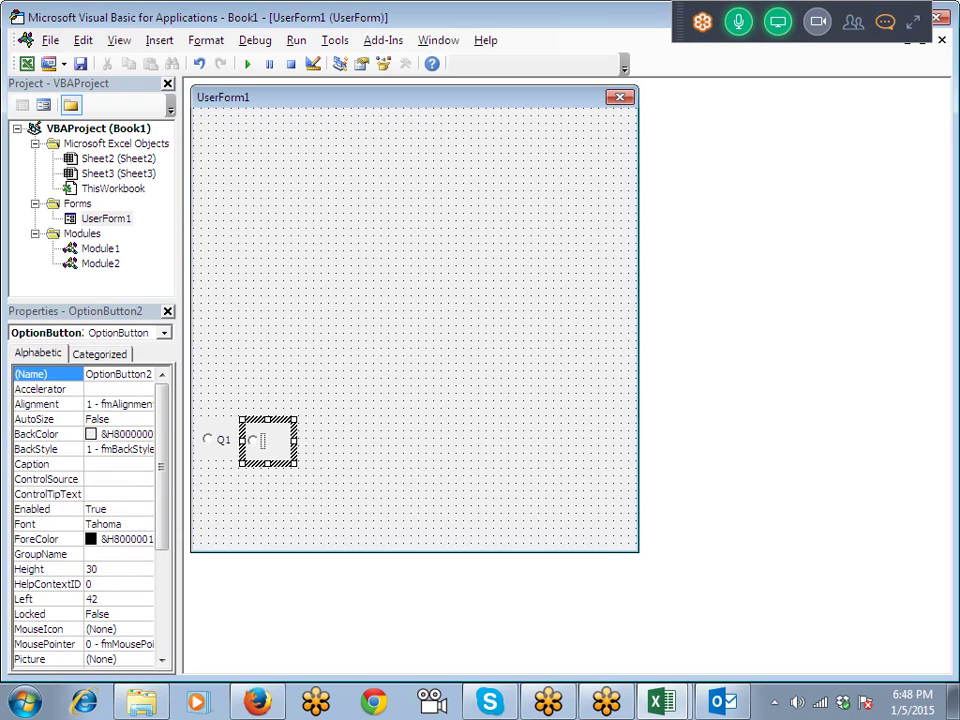
type("Q2")
left_click(294, 497)
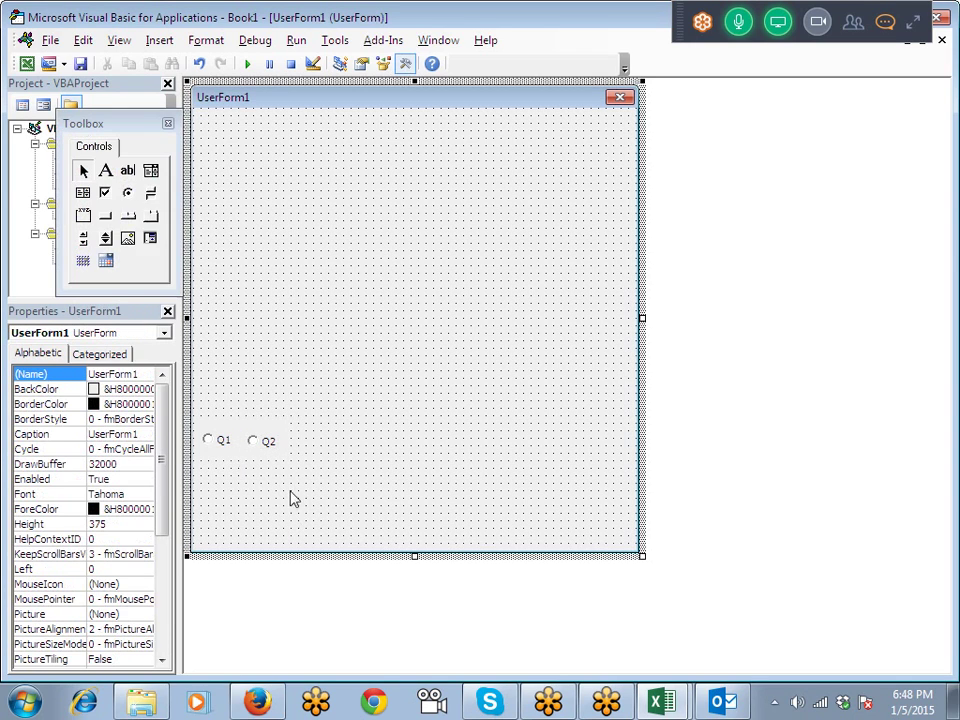
Add a third option button captioned Q3, then open the Q1 button's Click procedure
left_click(128, 195)
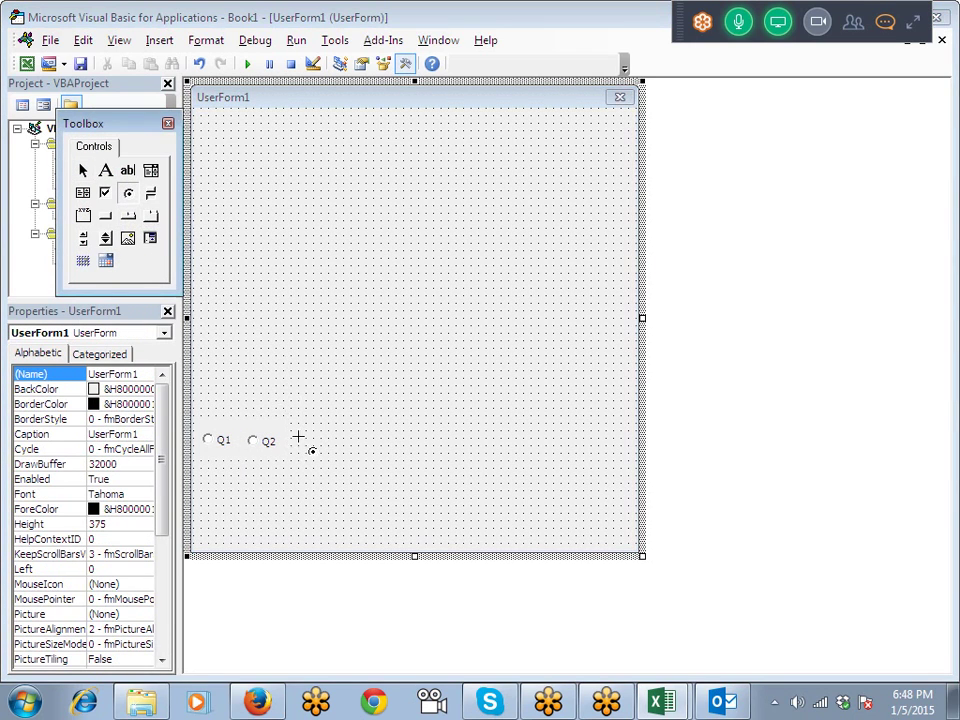
left_click_drag(290, 430, 331, 458)
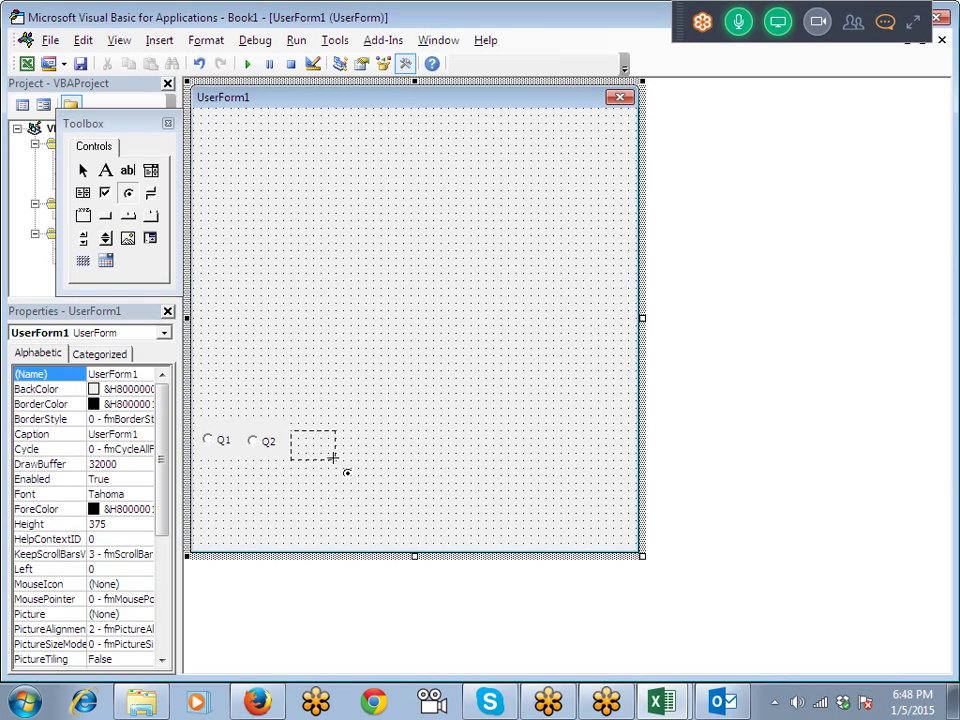
left_click_drag(333, 458, 335, 460)
left_click(315, 445)
key("BackSpace")
key("BackSpace")
key("BackSpace")
key("BackSpace")
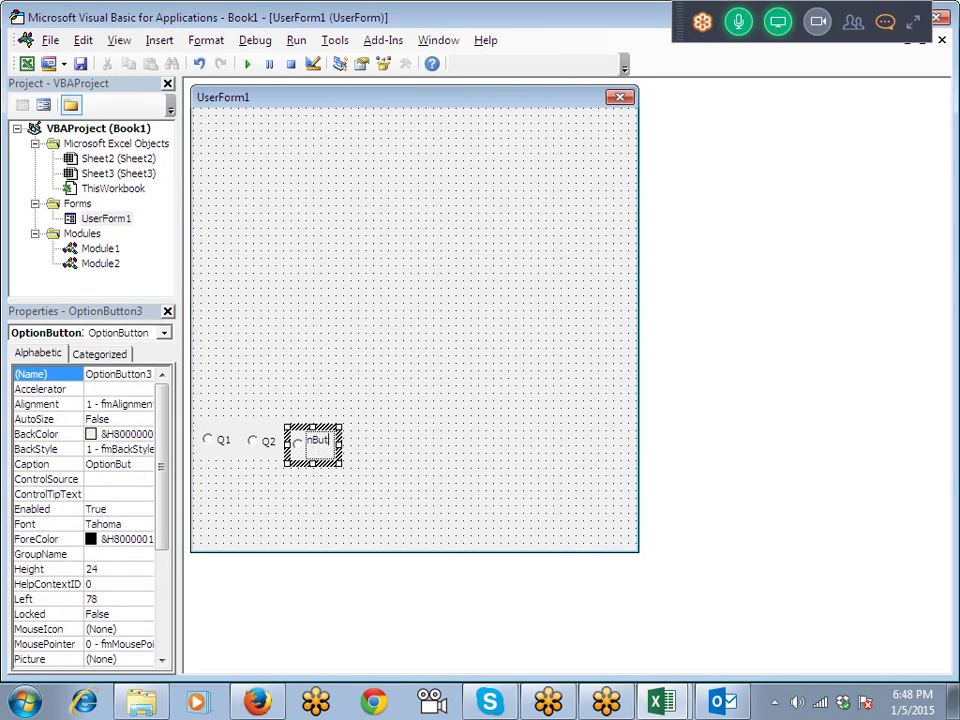
key("BackSpace")
key("BackSpace")
key("BackSpace")
type("Q3")
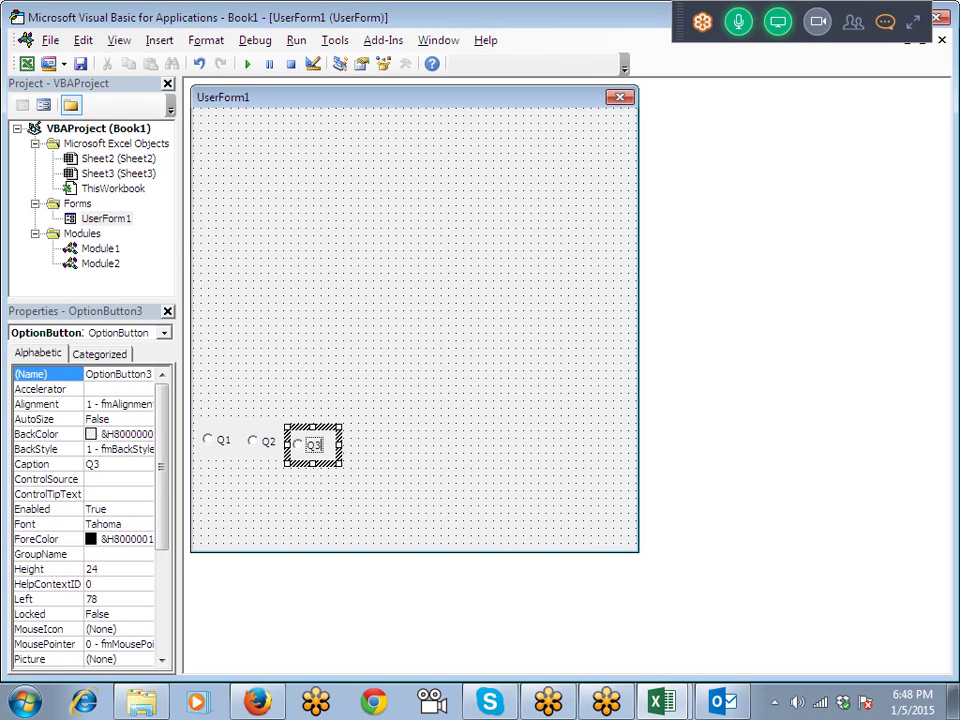
left_click(292, 497)
left_click(302, 452)
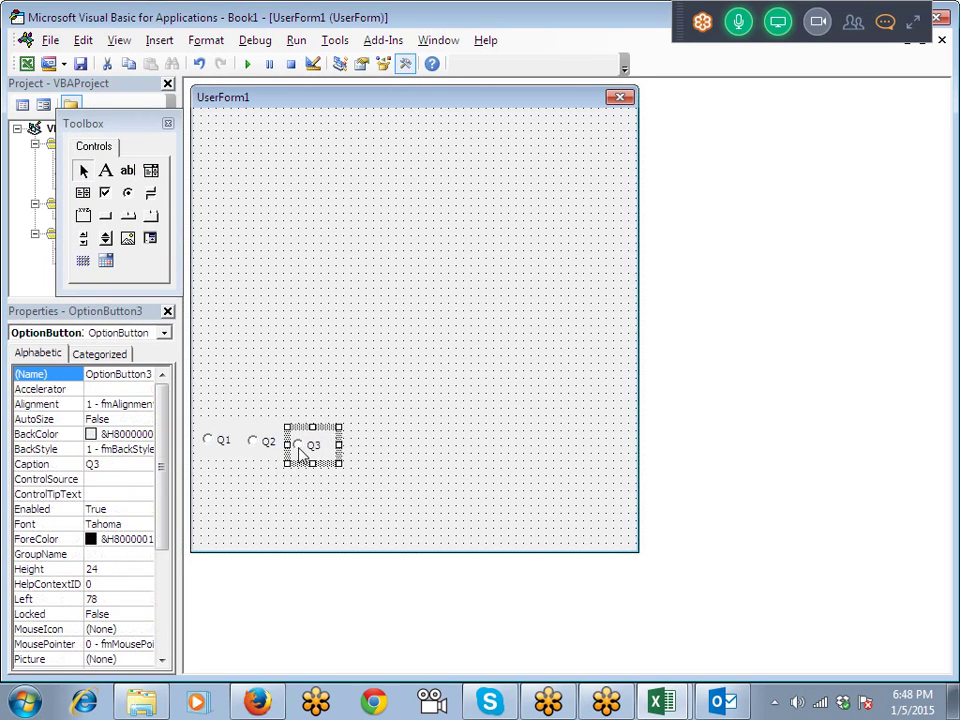
left_click(250, 468)
double_click(215, 440)
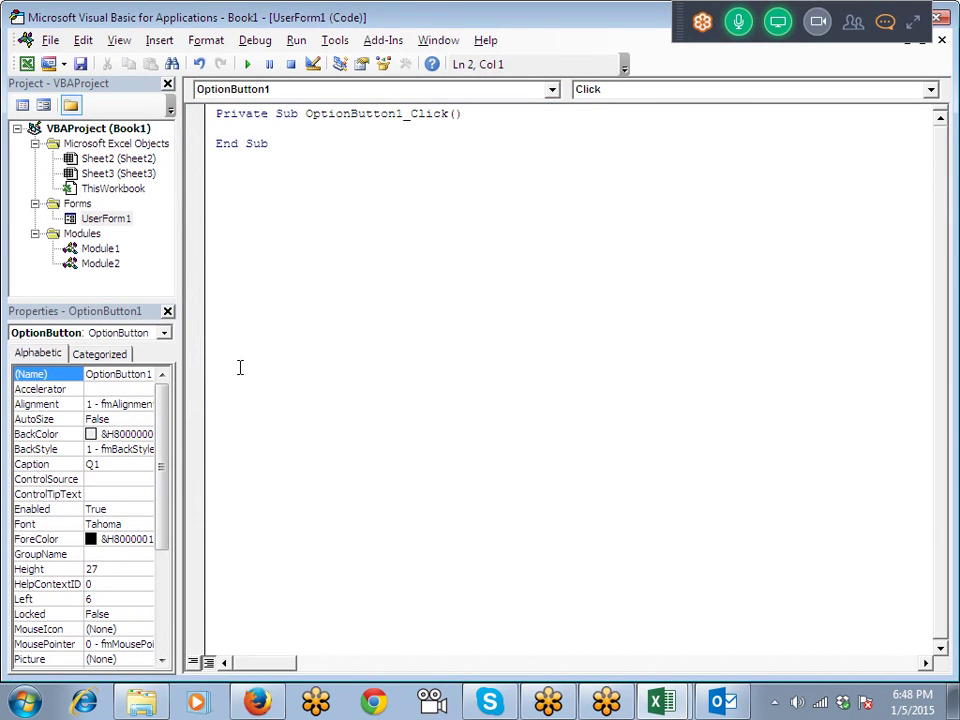
In OptionButton1_Click, write Sheet3.Range("a11").Value = 1
key("alt+F11")
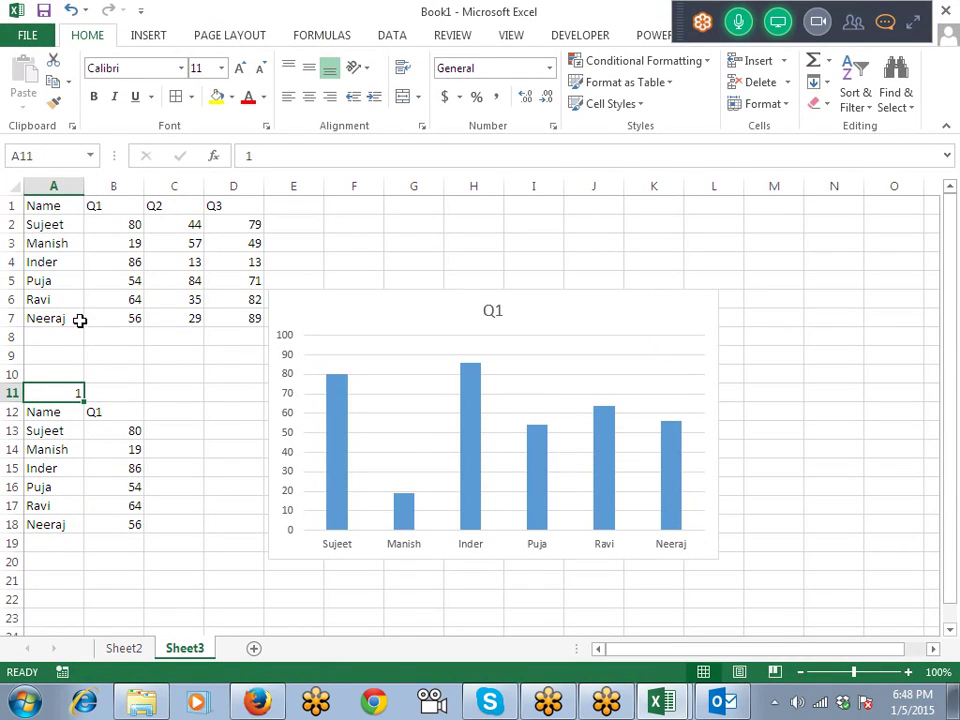
key("alt+F11")
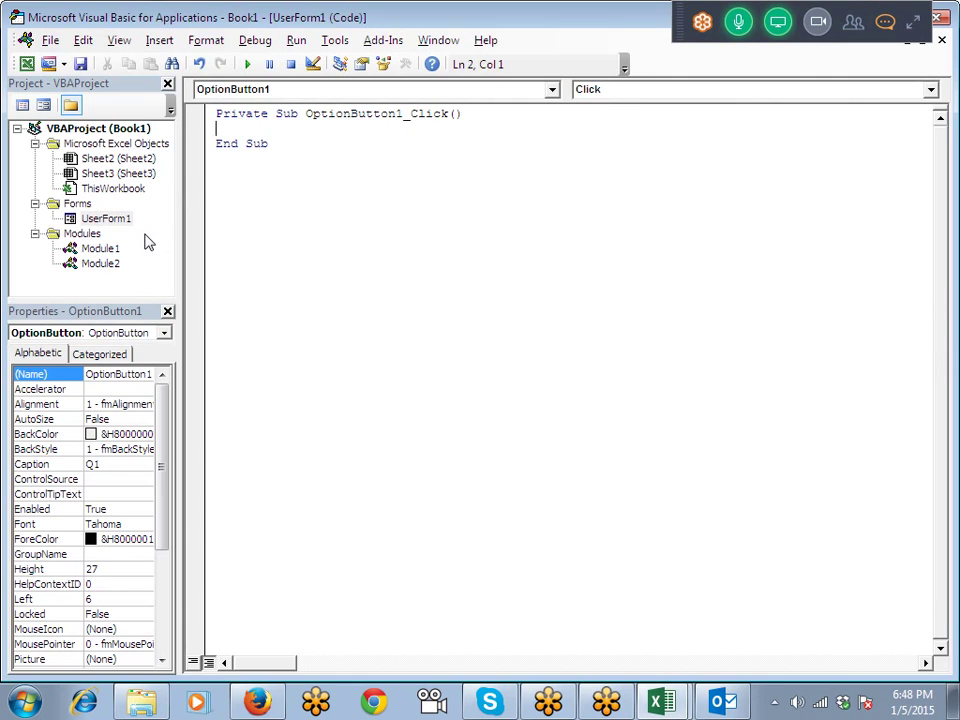
type("sheet3.")
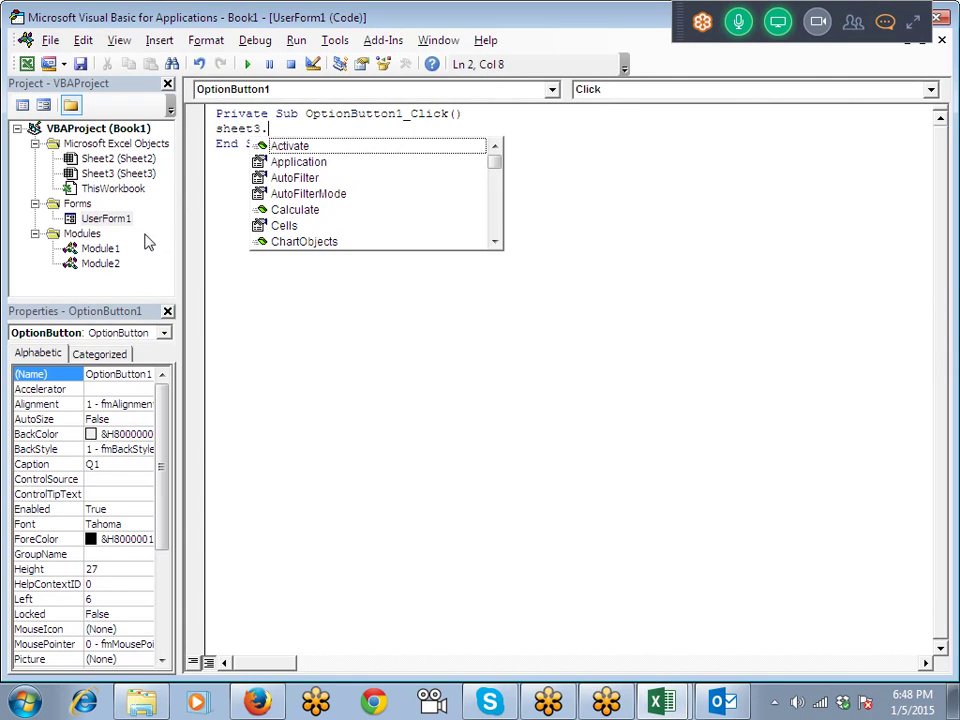
type("r")
key("Down")
key("Up")
key("Tab")
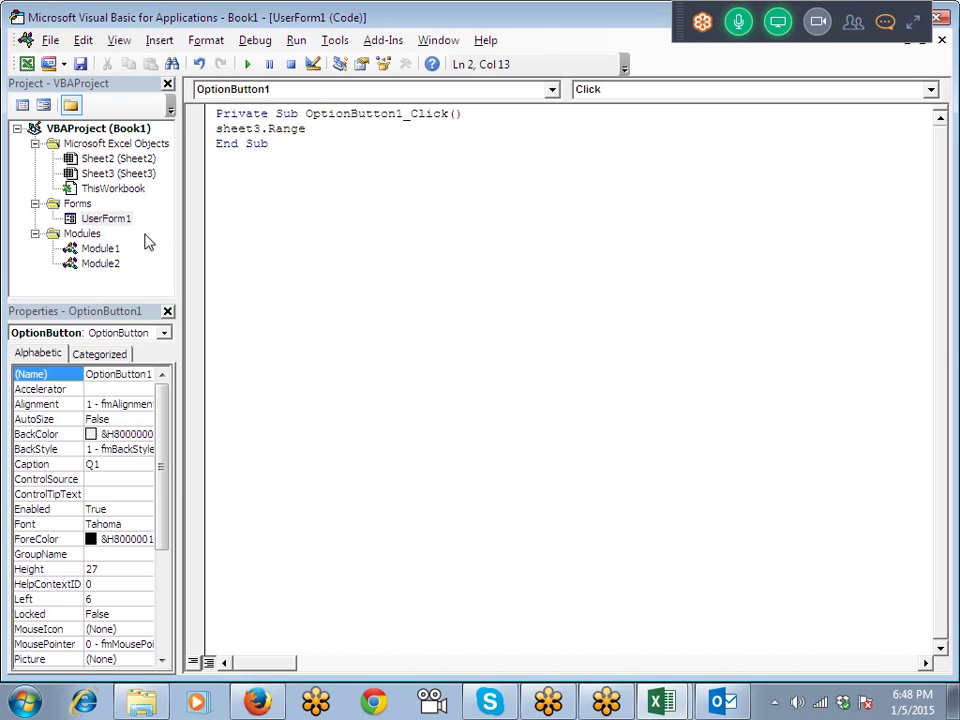
type("(\"a11\"")
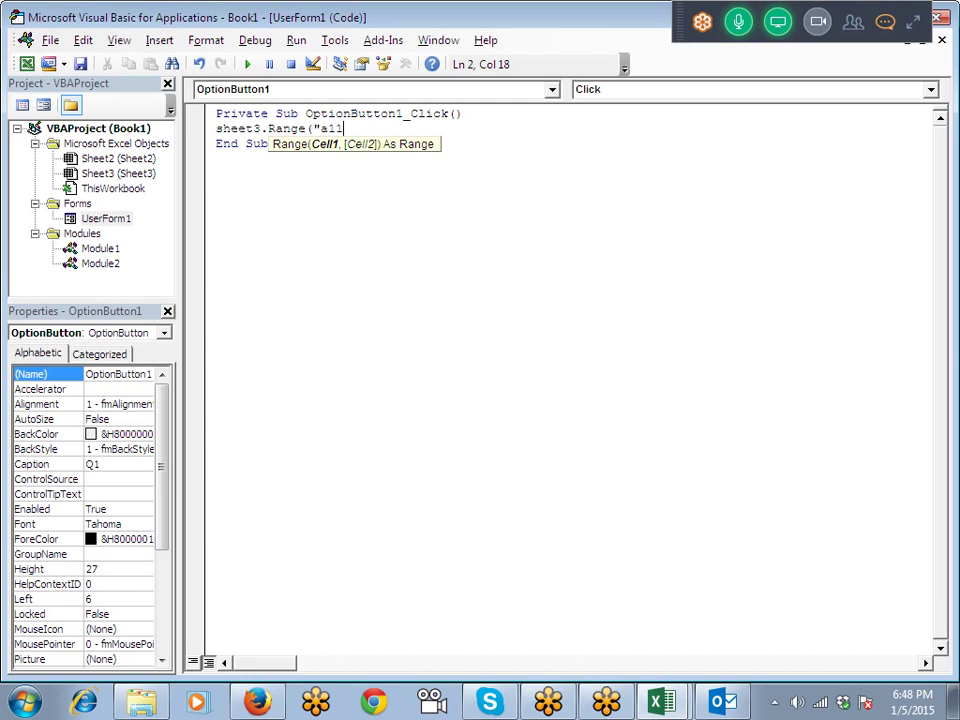
type(")")
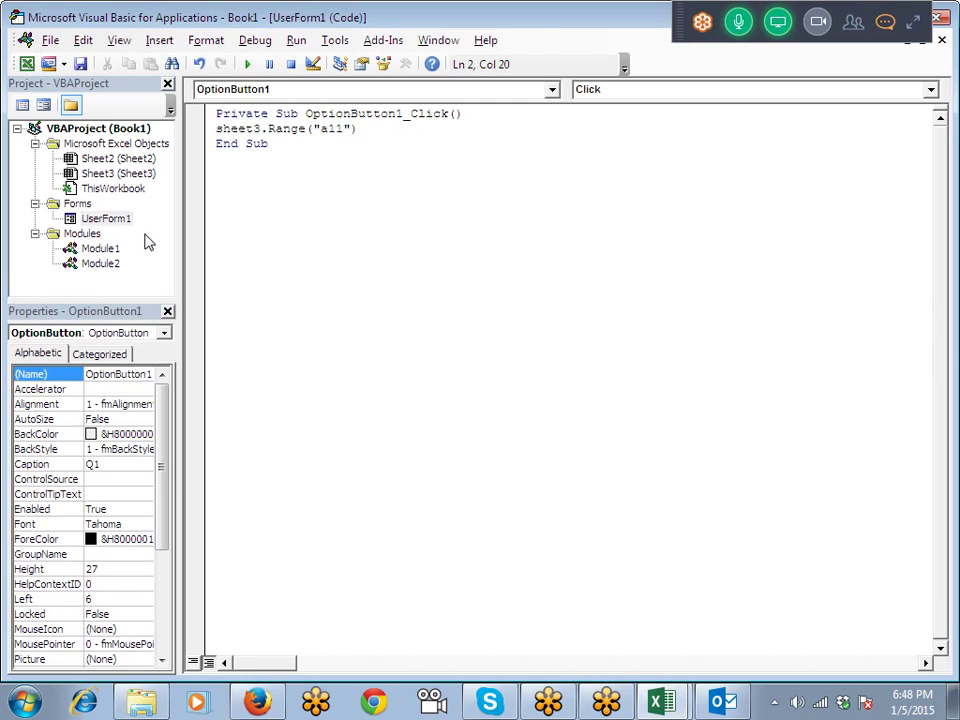
type(".")
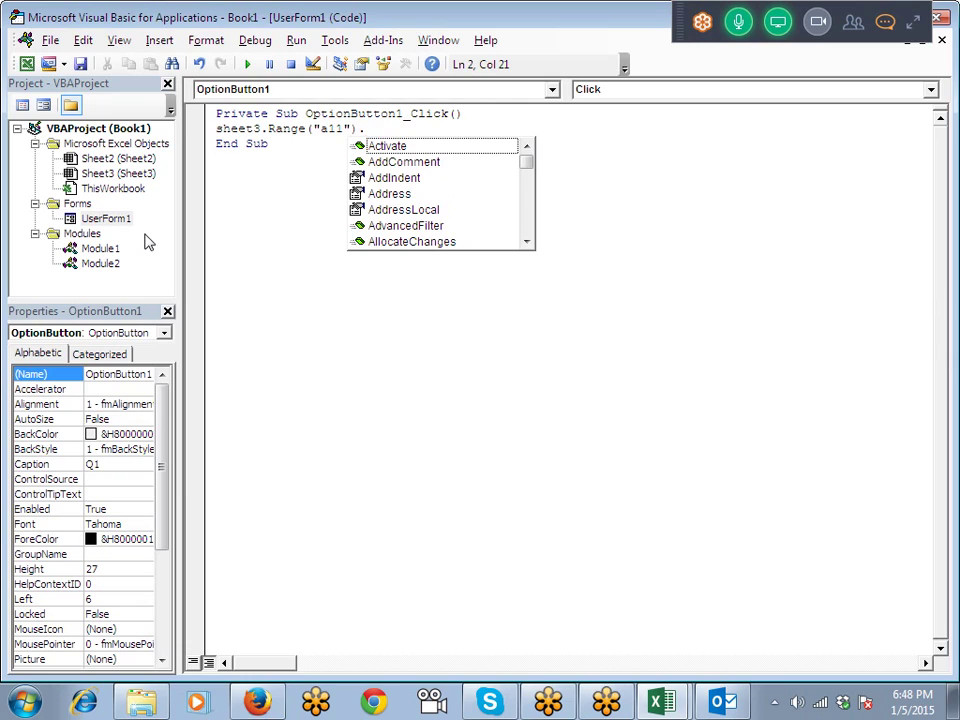
type("v")
key("Down")
key("Tab")
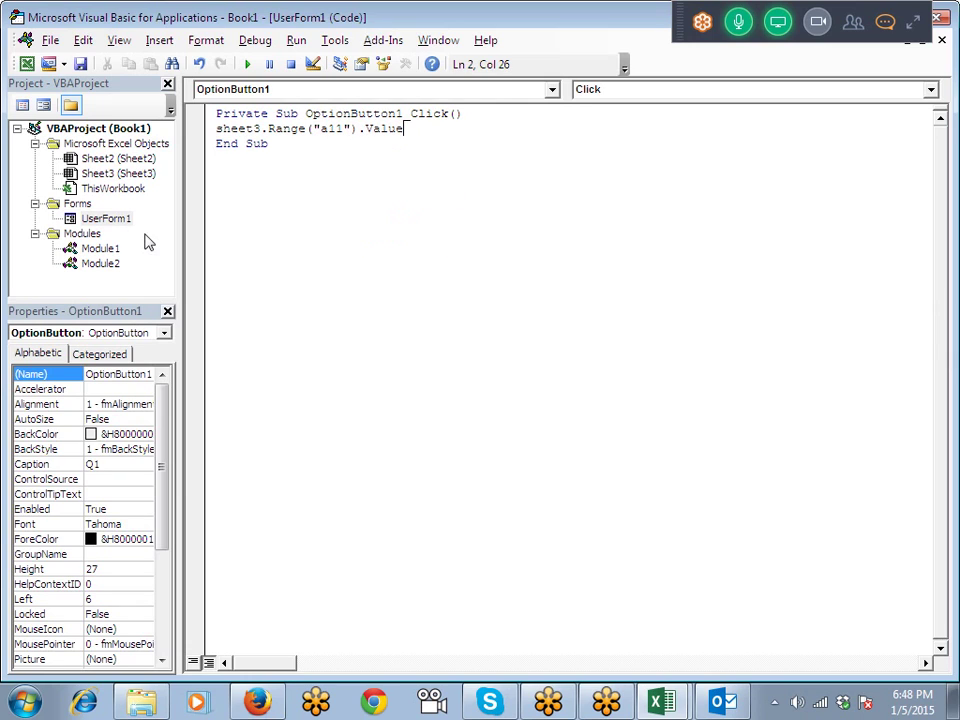
type("=1")
key("Return")
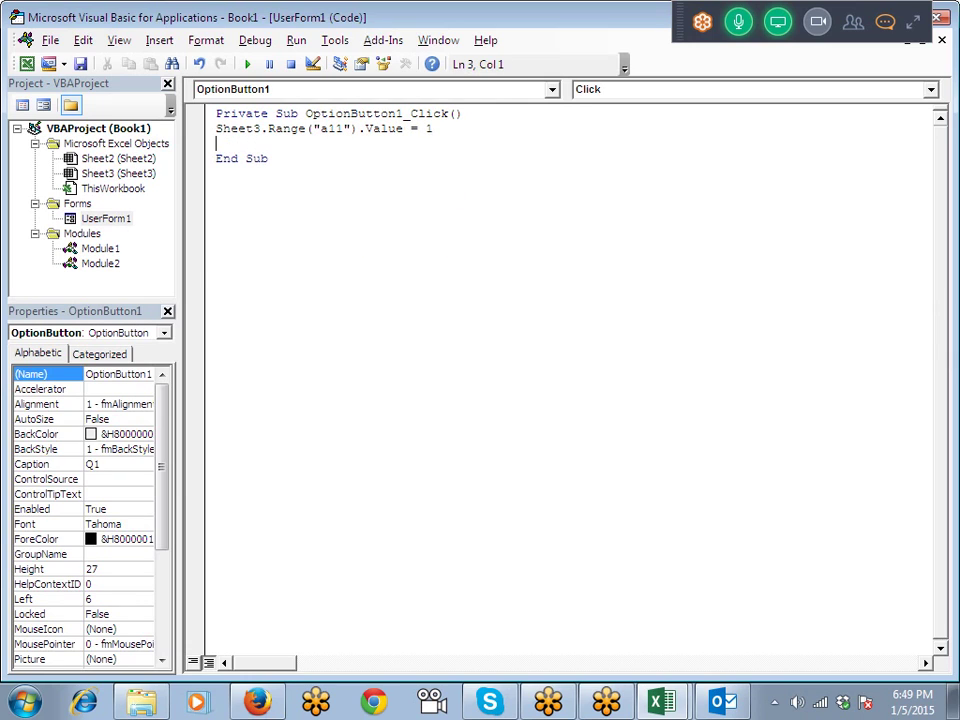
Copy the OptionButton1_Click procedure and paste it twice below
left_click(269, 204)
left_click_drag(275, 158, 210, 112)
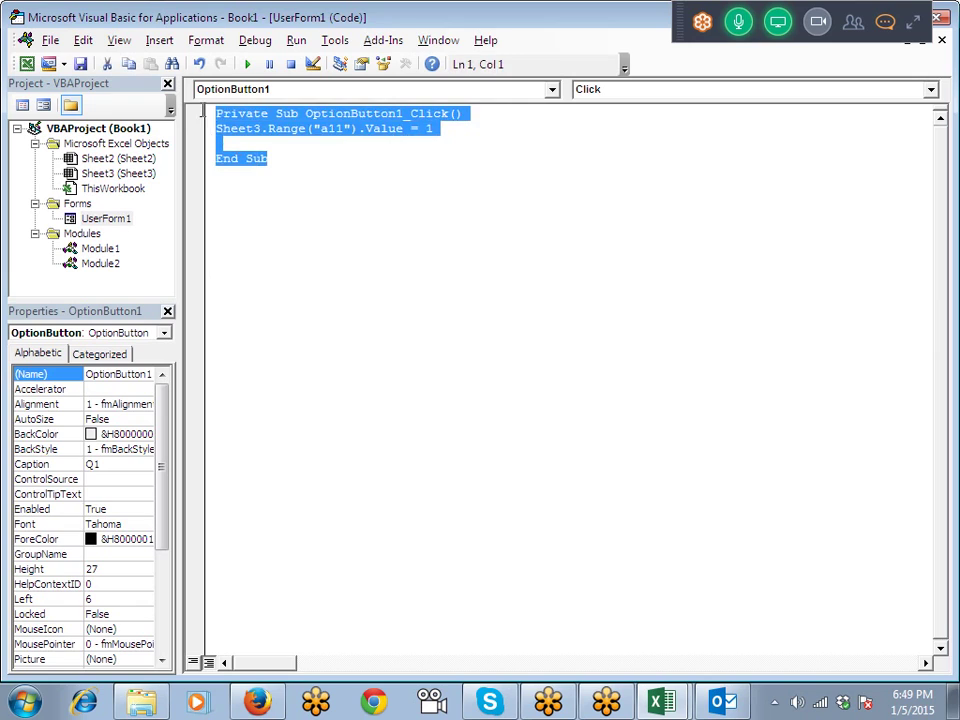
key("ctrl+c")
left_click(242, 205)
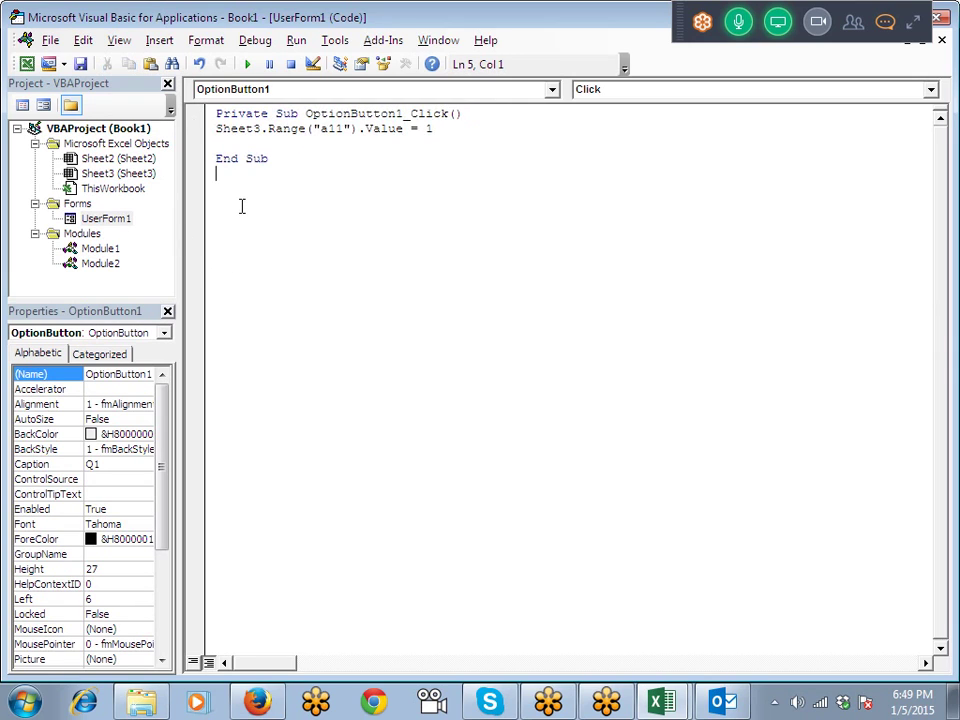
key("ctrl+v")
key("Return")
key("ctrl+v")
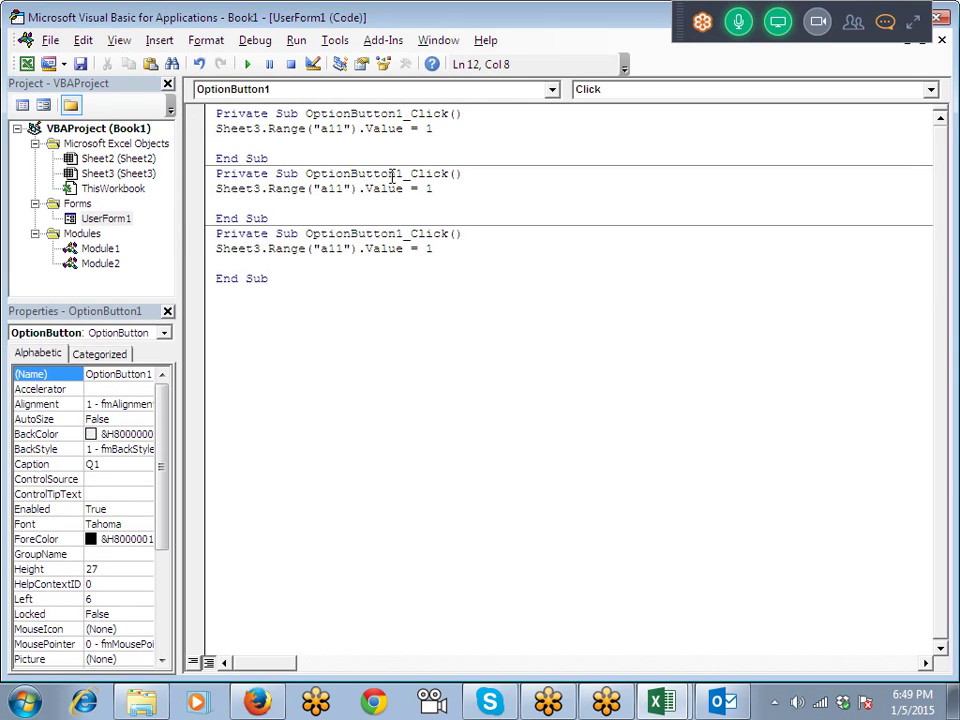
Rename the copies OptionButton2_Click and OptionButton3_Click, setting A11 to 2 and 3
left_click(398, 174)
key("Delete")
type("2")
key("BackSpace")
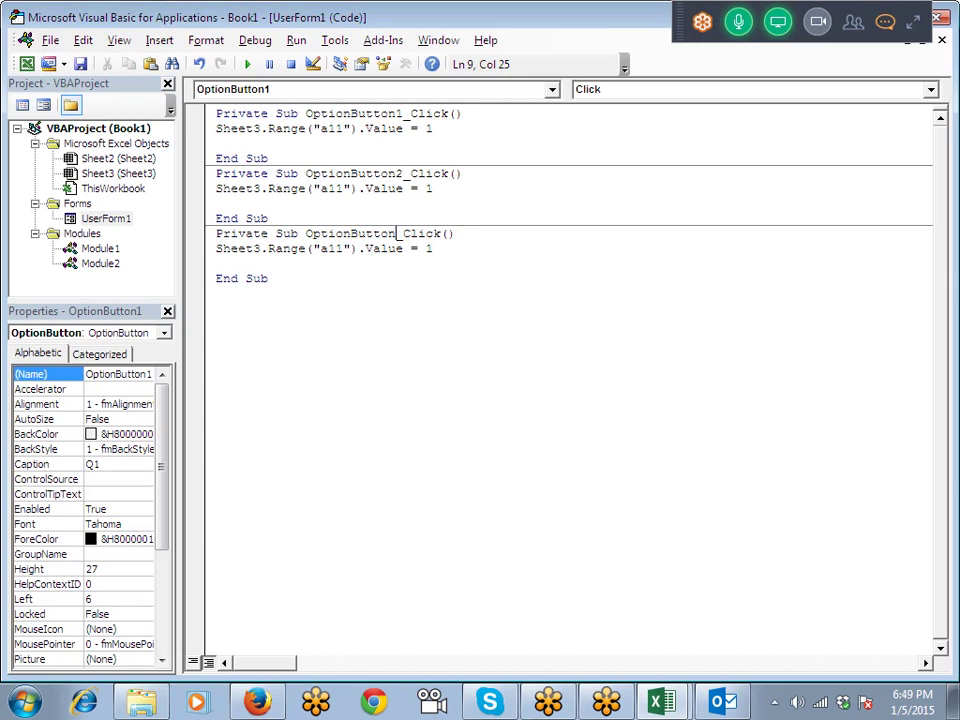
type("3")
left_click(438, 199)
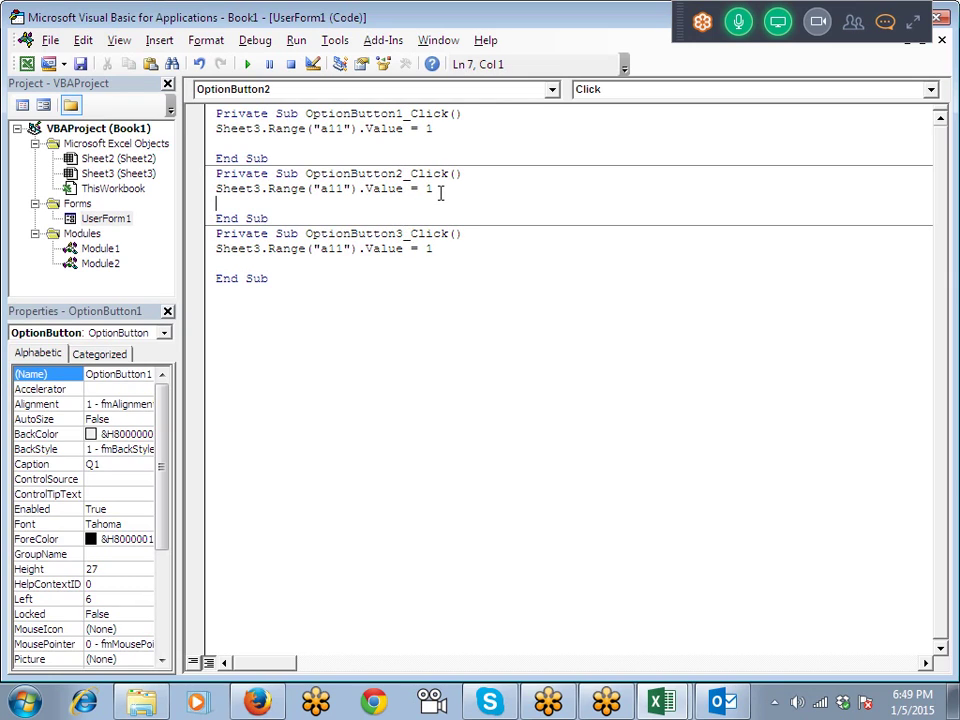
left_click(441, 194)
key("BackSpace")
left_click(457, 251)
key("BackSpace")
key("Down")
key("Up")
key("Up")
key("Up")
Run UserForm1 and pick Q2, Q3, Q1, Q2, Q3 to check A11 and the chart update
left_click(246, 65)
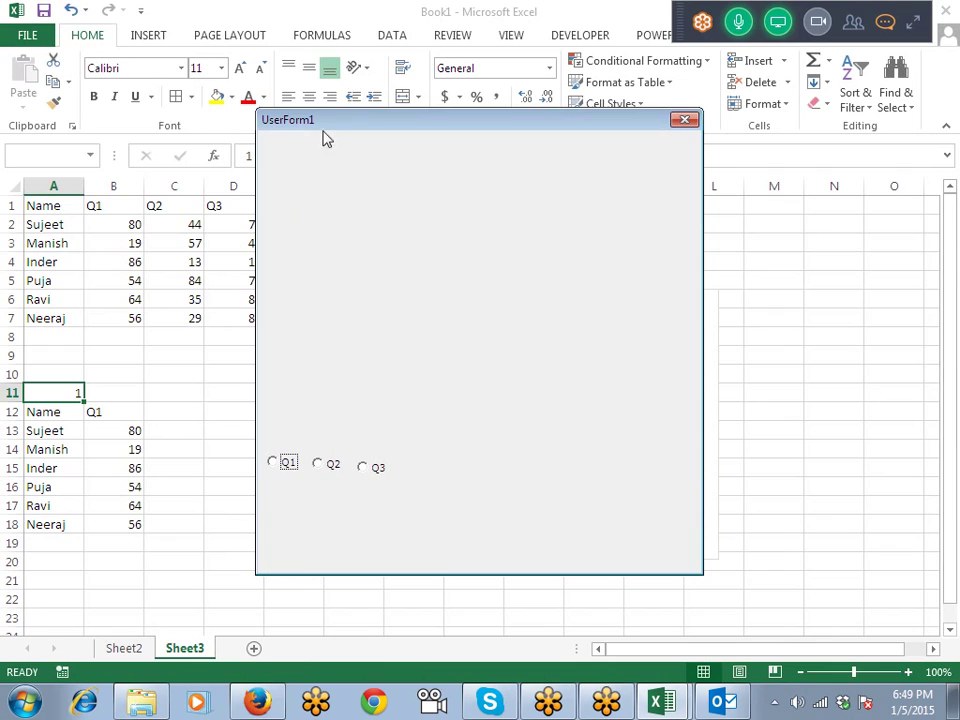
left_click_drag(325, 138, 567, 162)
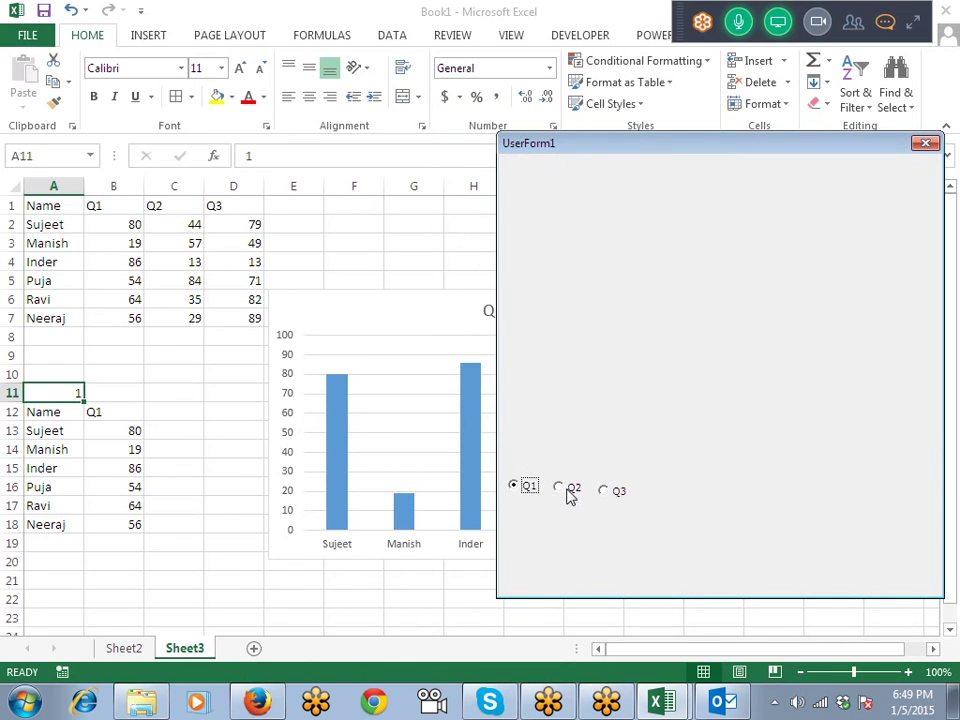
left_click(560, 489)
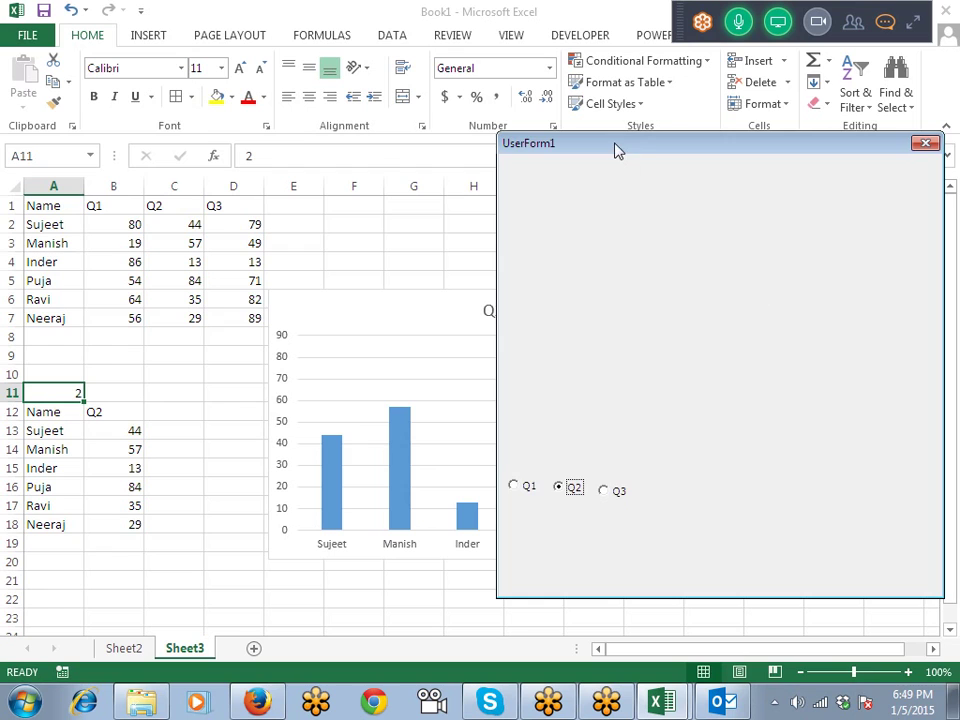
left_click_drag(618, 150, 557, 75)
left_click(556, 420)
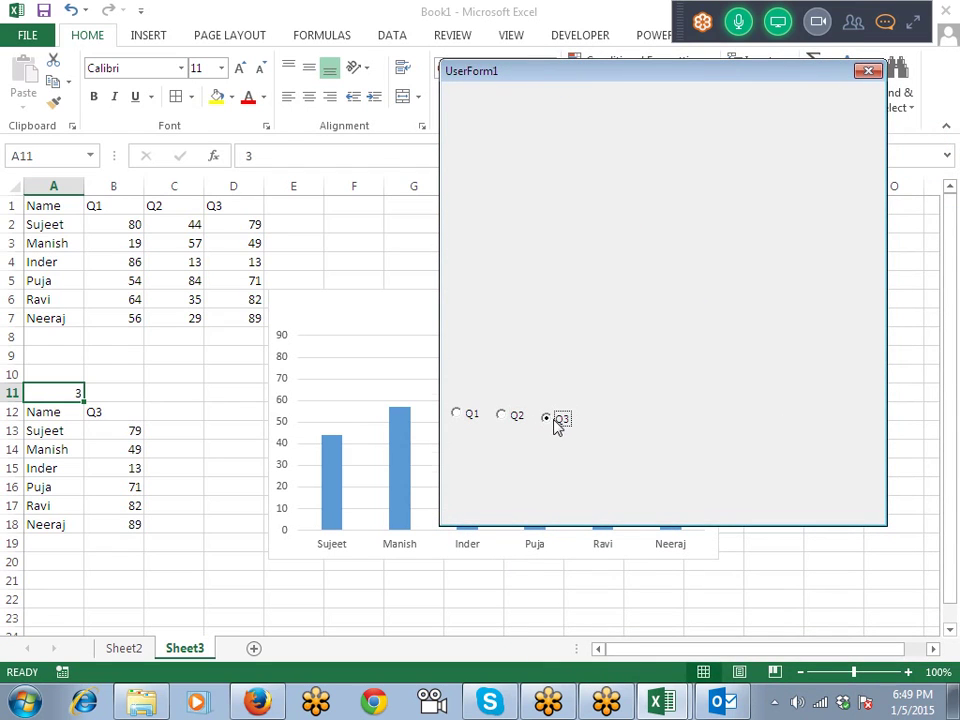
left_click_drag(589, 81, 506, 140)
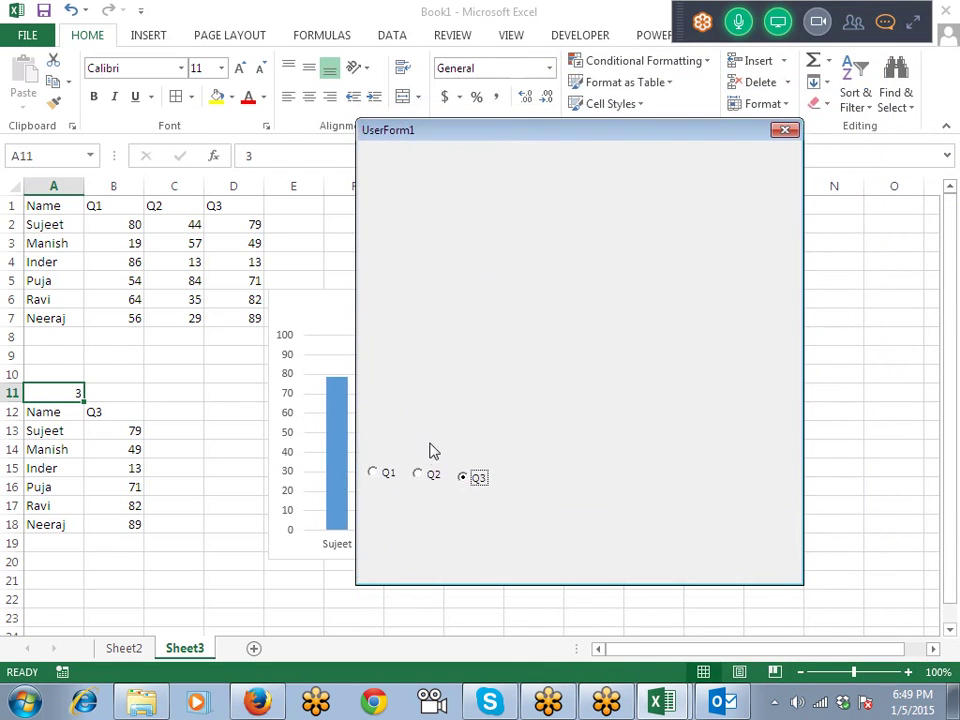
left_click(386, 475)
left_click(430, 475)
left_click(462, 478)
Close the running form, draw Image1 across UserForm1's top, and open the Q1 button's code
left_click(786, 131)
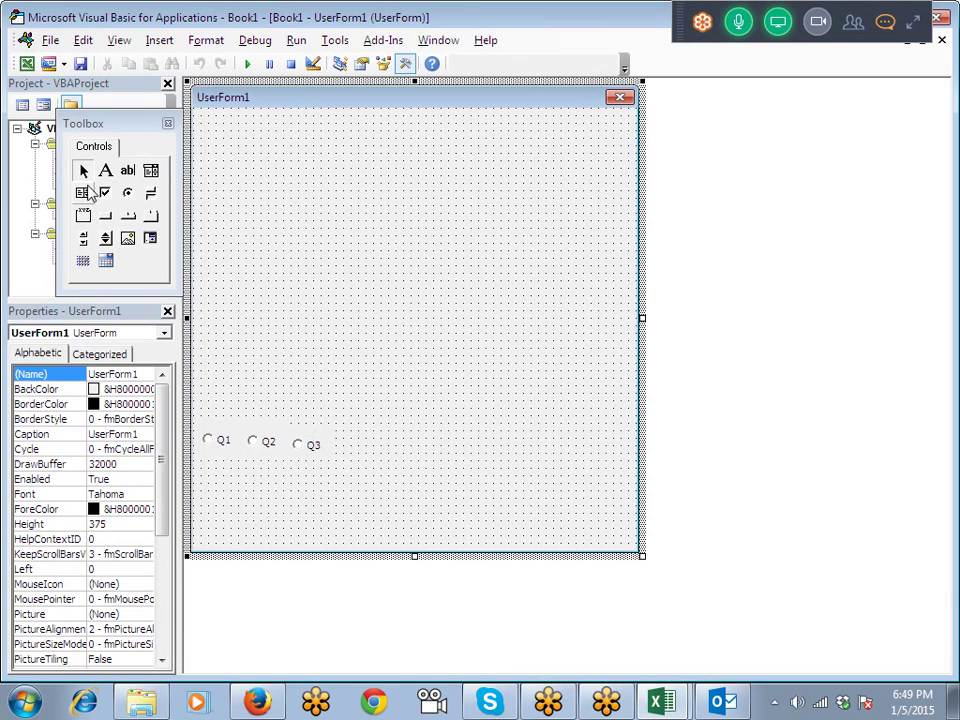
left_click(130, 240)
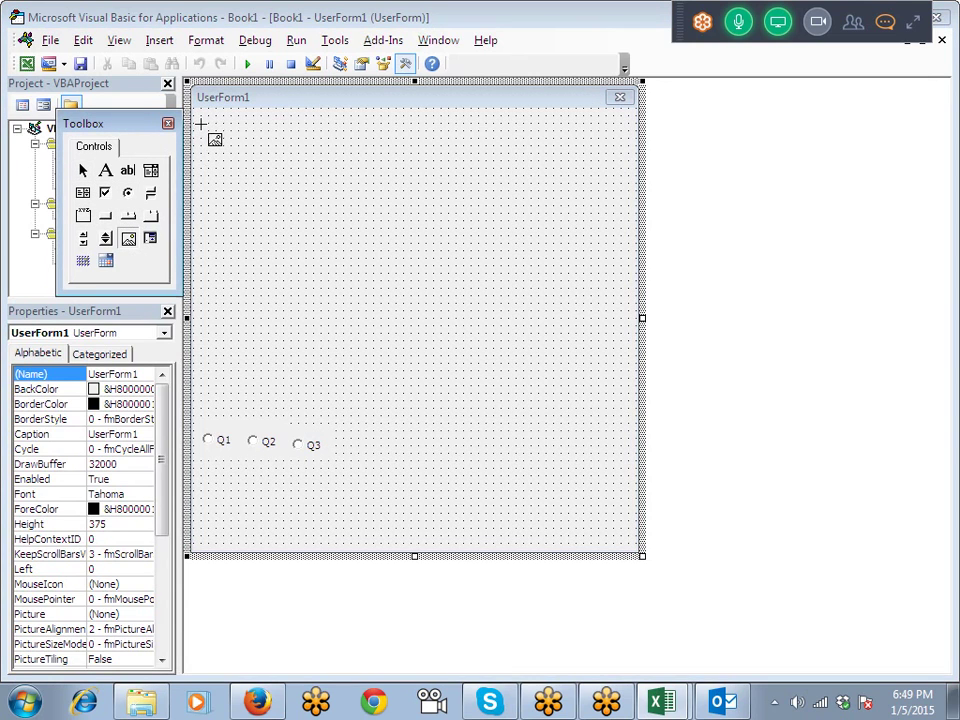
mouse_move(201, 124)
left_mouse_down()
mouse_move(575, 413)
mouse_move(621, 413)
left_mouse_up()
left_click(452, 465)
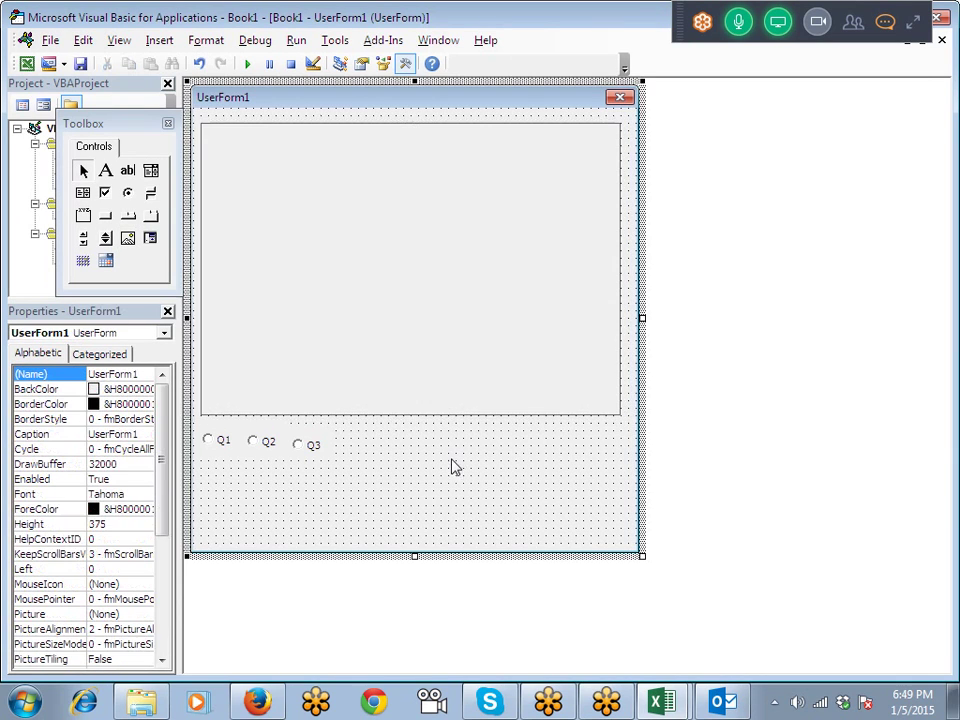
left_click(340, 270)
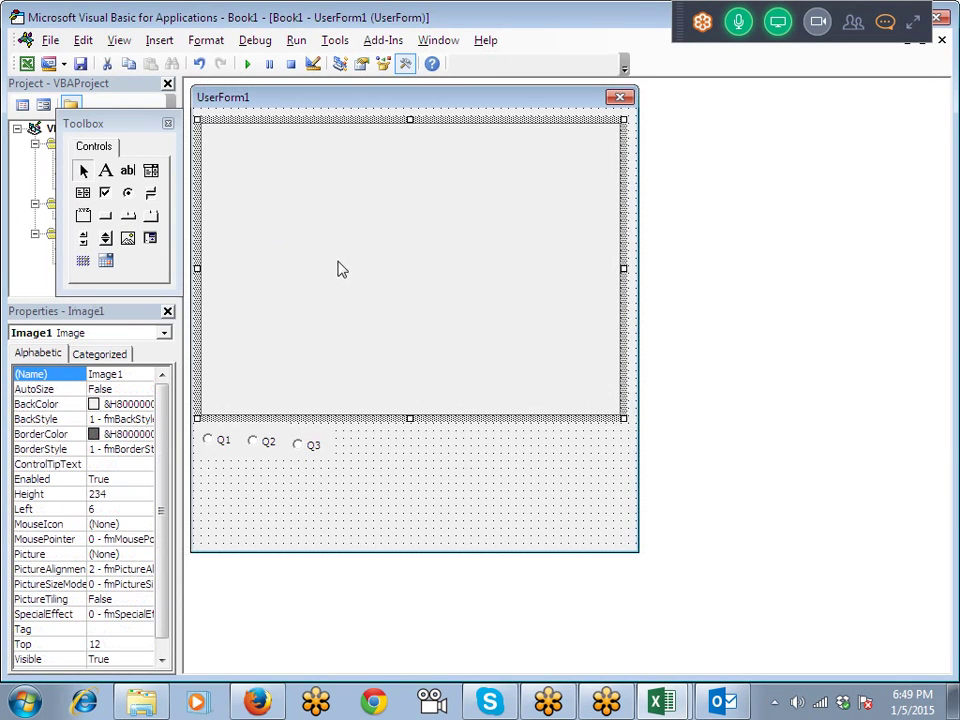
double_click(224, 449)
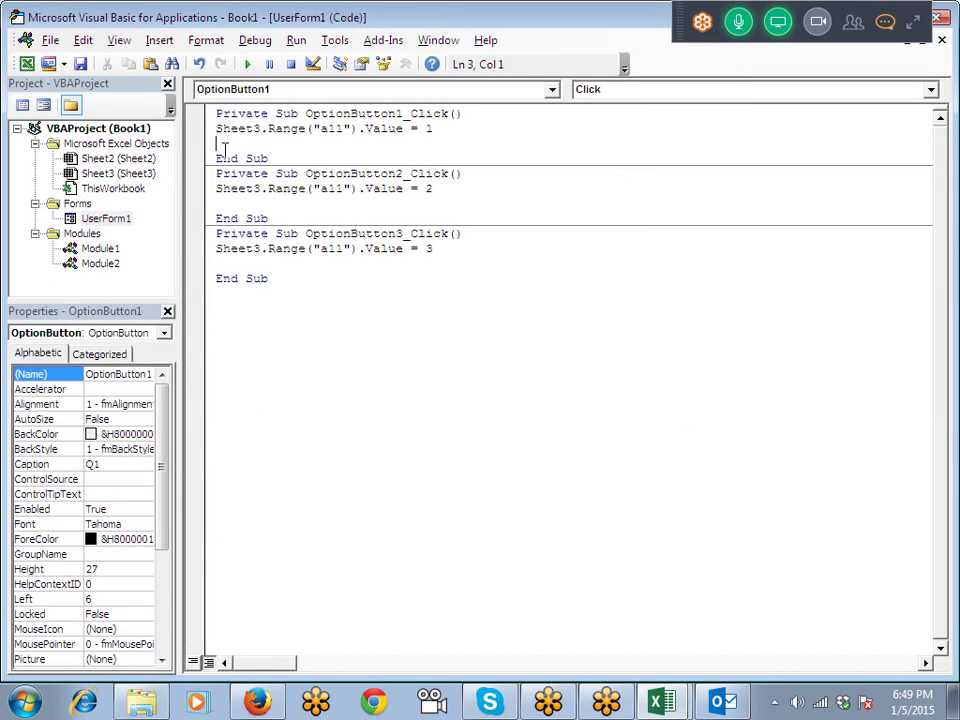
Add 'fn As String' and start an fn line in OptionButton1_Click, then bring up Explorer
key("Return")
key("Return")
key("Return")
key("Return")
type("fn a")
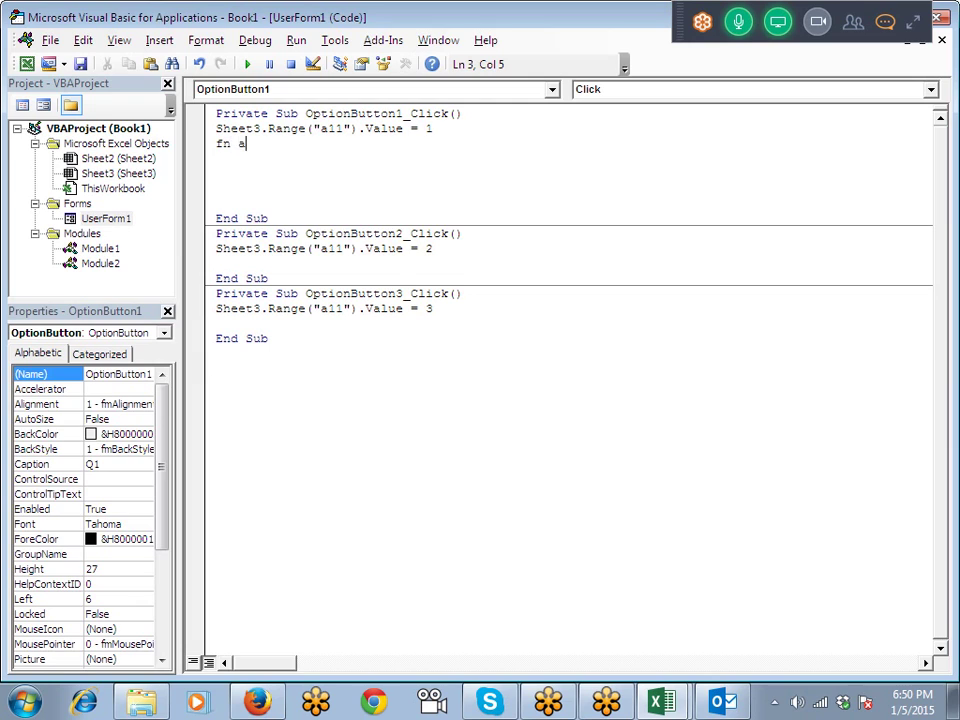
type("s str")
key("Tab")
key("Return")
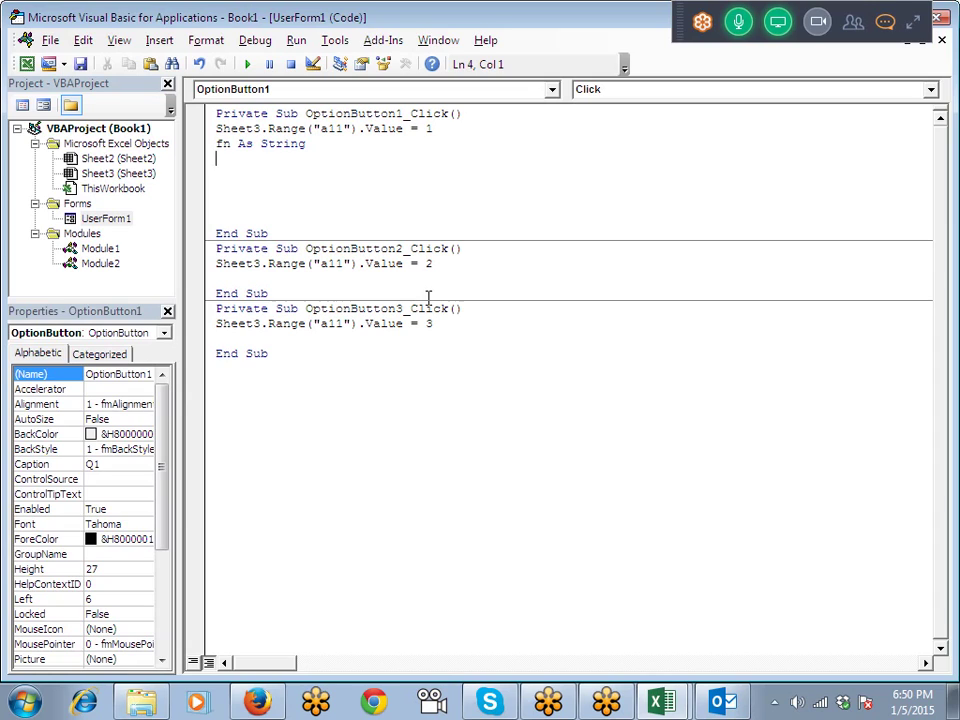
type("fn=")
key("alt+F11")
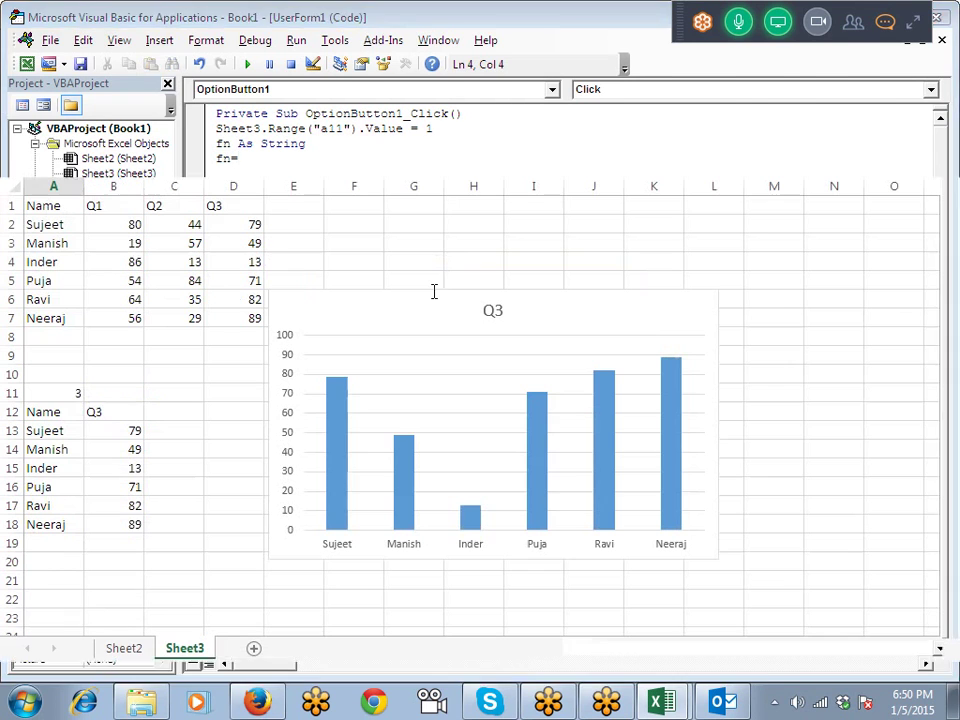
left_click(160, 701)
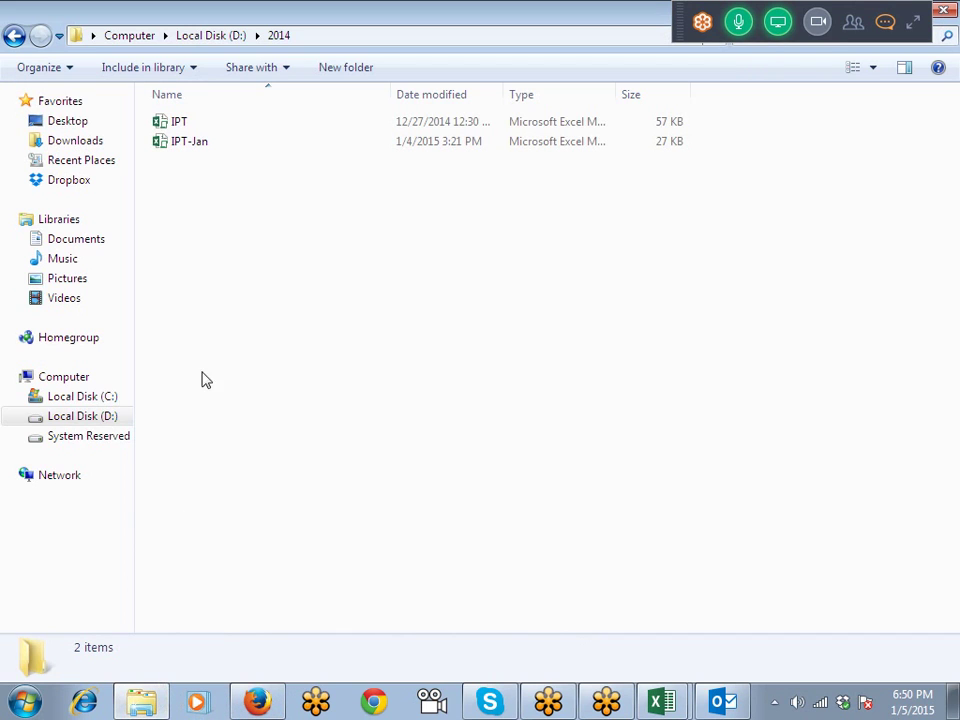
Make a new folder named CR inside D:\2014 and switch back to the VBA code window
left_click(71, 141)
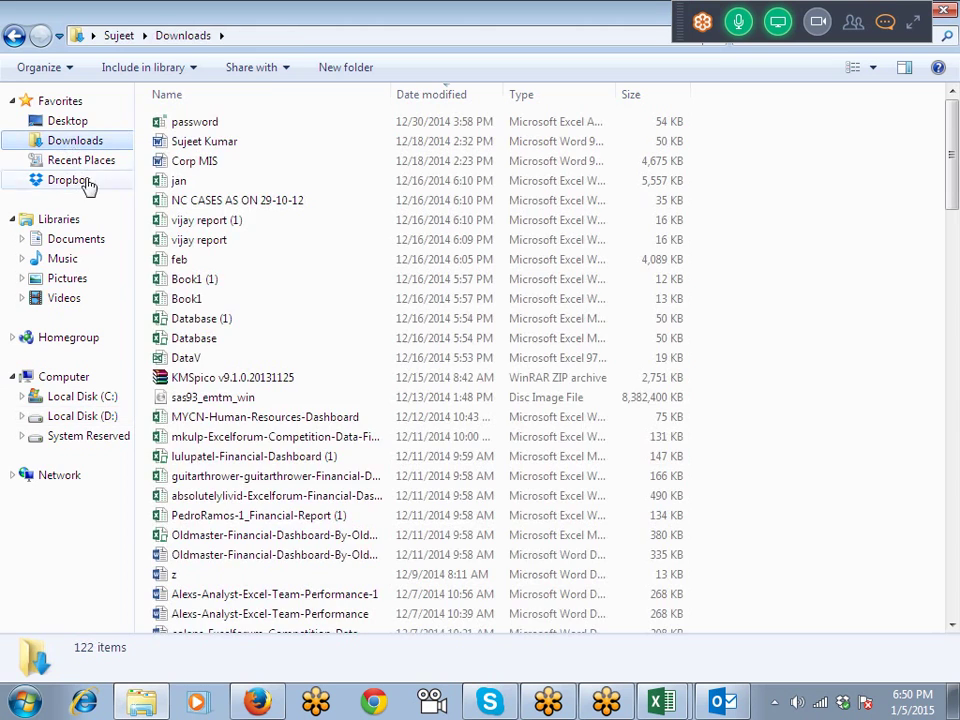
left_click(90, 418)
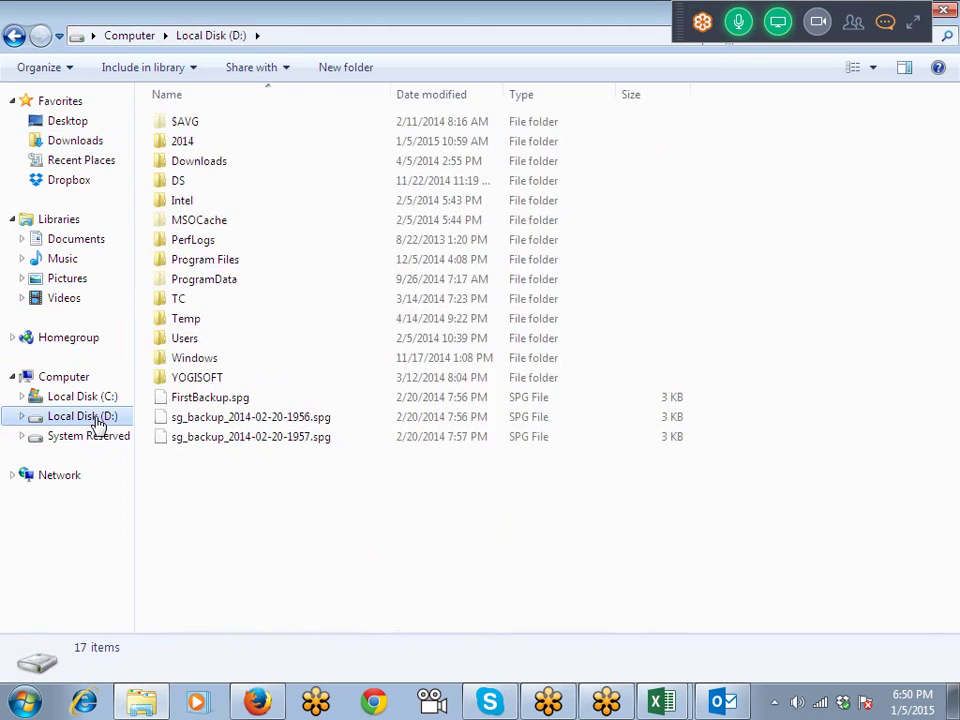
double_click(182, 141)
right_click(193, 266)
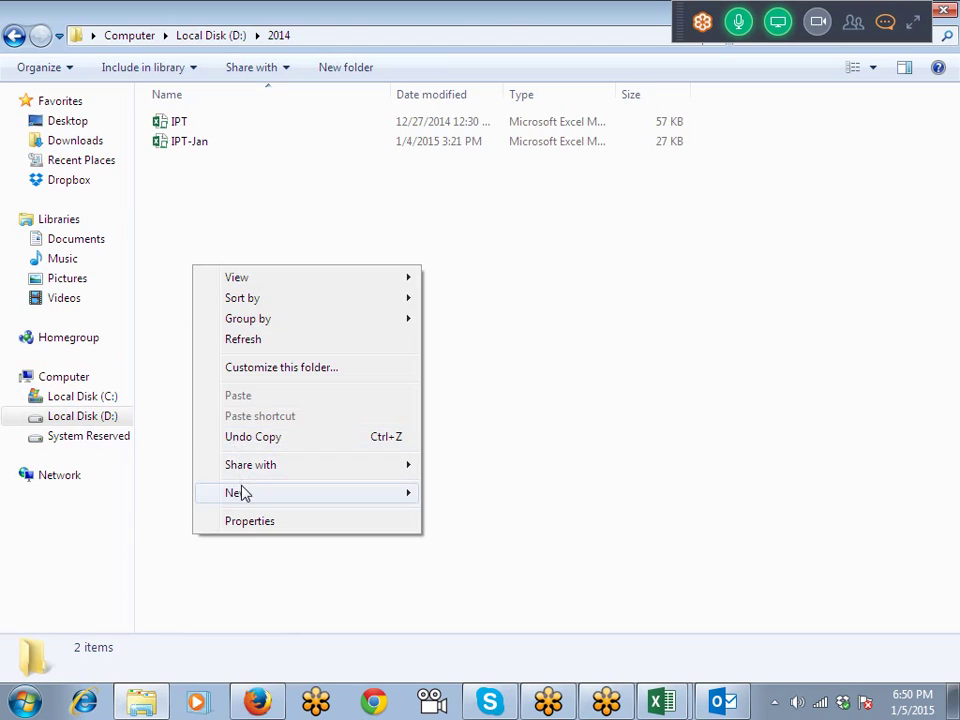
mouse_move(236, 493)
left_click(527, 137)
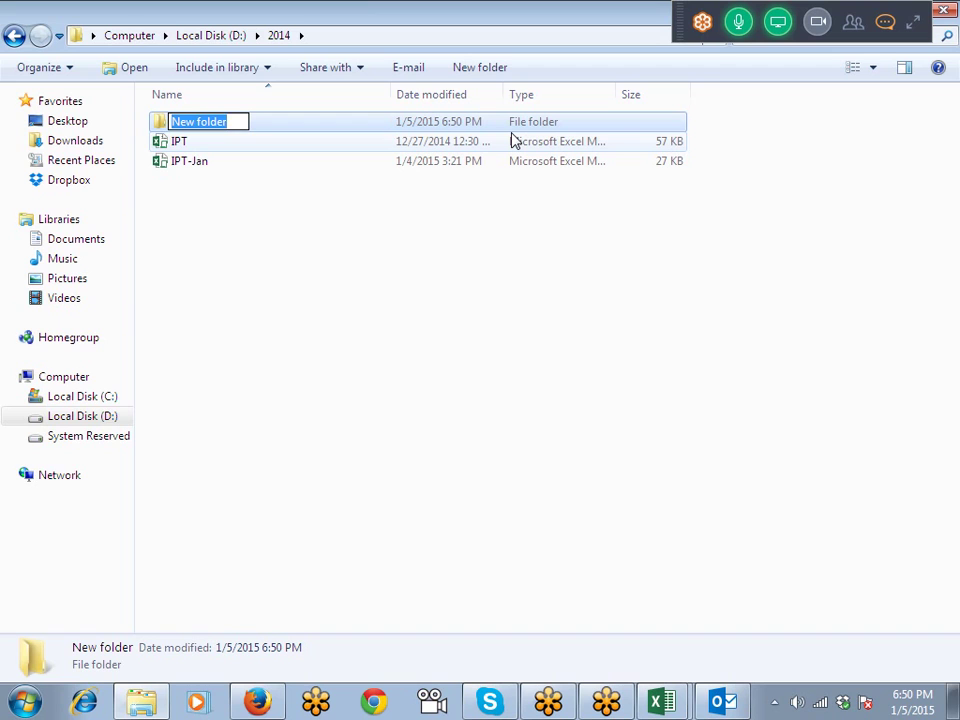
type("CR")
key("Return")
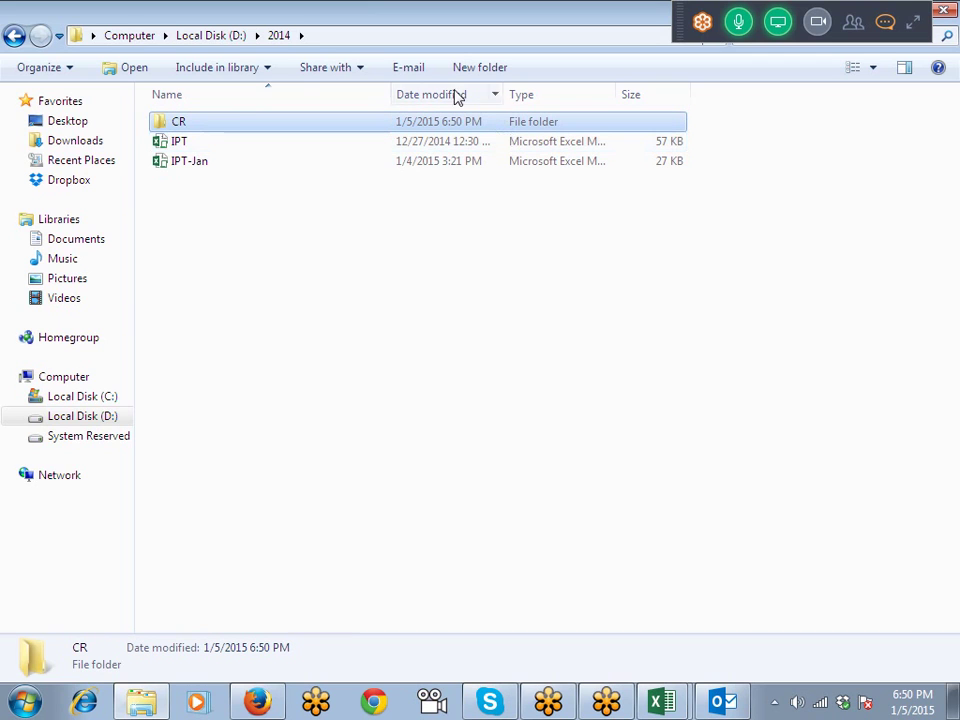
key("alt+Tab")
key("alt+Tab")
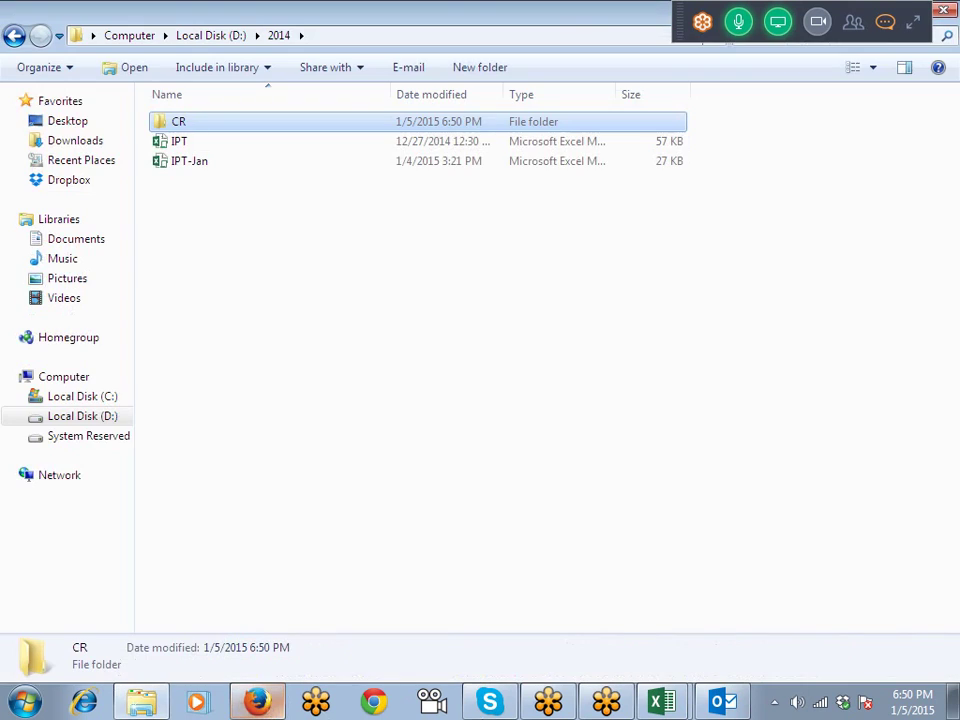
mouse_move(661, 702)
left_click(620, 659)
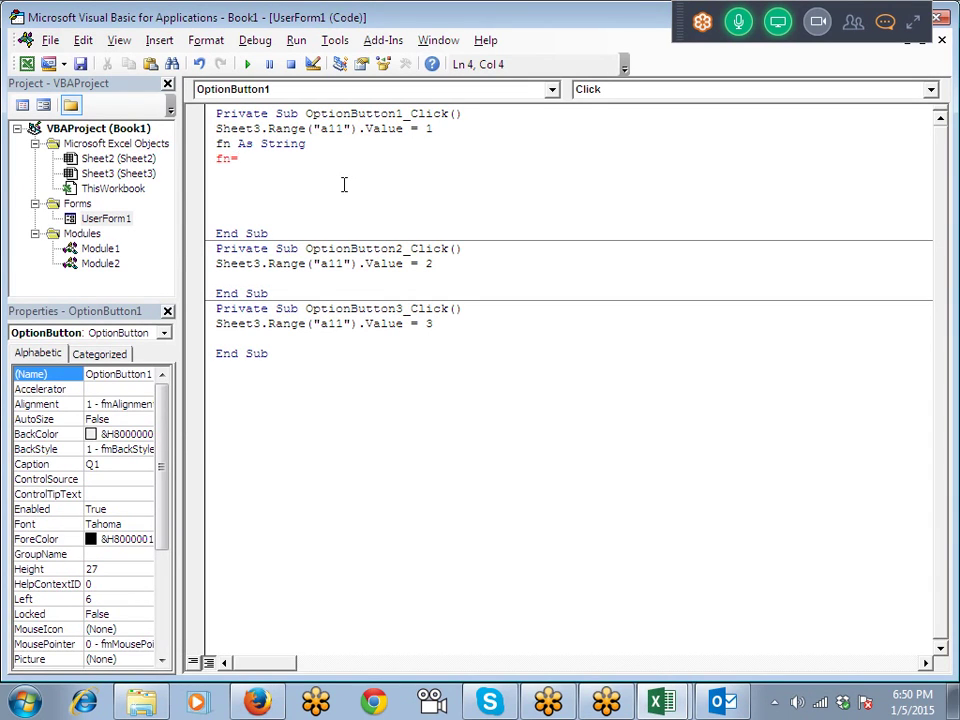
Complete the assignment fn = "D:\2014\CR\1.jpg"
type("\"D:\\")
type("2014")
type("\\")
type("201")
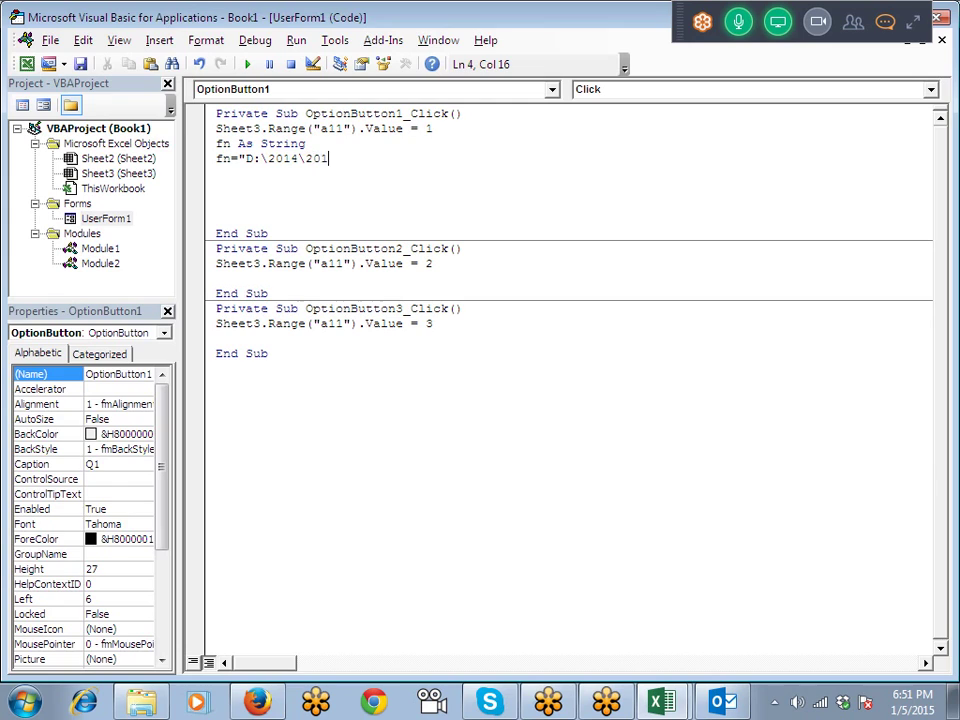
type("4")
key("BackSpace")
key("BackSpace")
key("BackSpace")
key("BackSpace")
type("CR")
type("\\1")
type(".jp")
type("g")
key("Return")
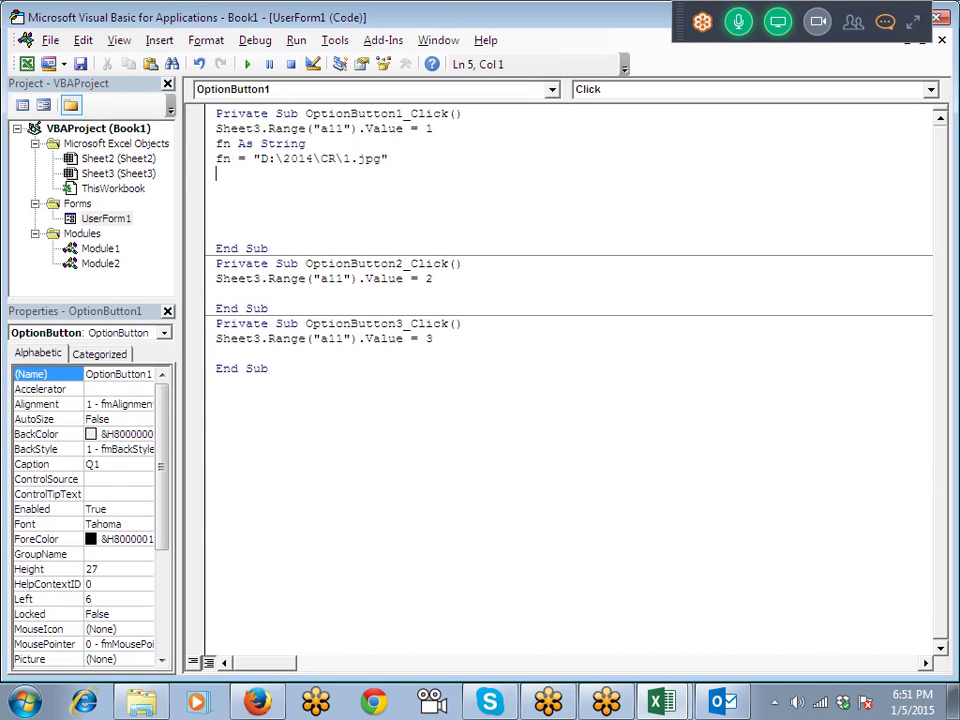
Add a Kill line that deletes "D:\2014\CR\1.jpg"
left_click(216, 158)
key("Return")
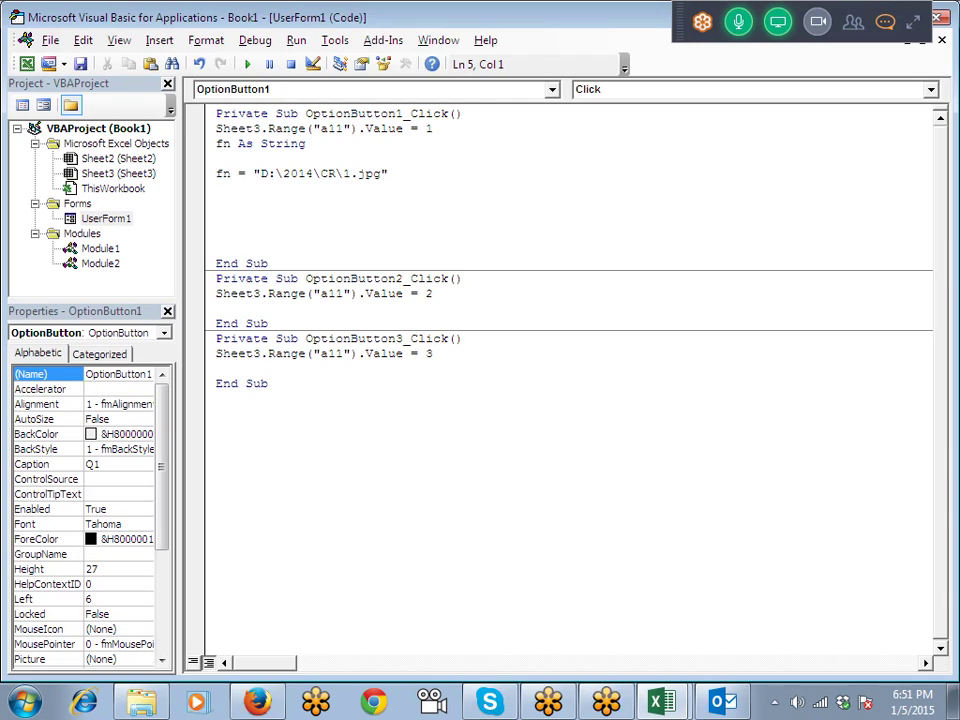
left_click(216, 188)
type("ki")
type("ll")
left_click_drag(388, 174, 253, 174)
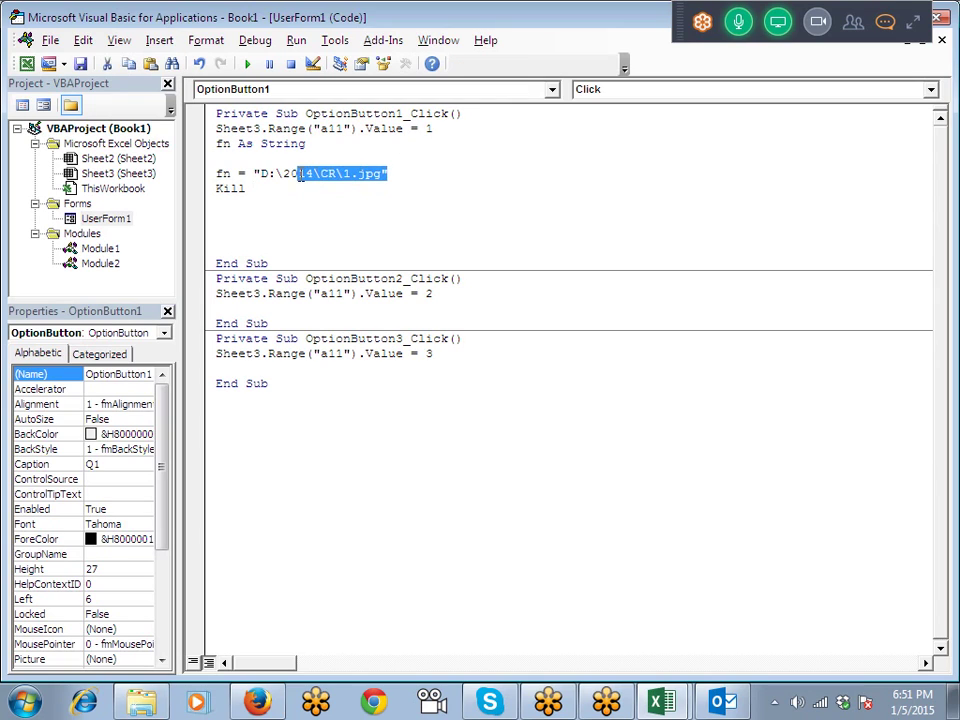
key("ctrl+c")
left_click(263, 189)
key("ctrl+v")
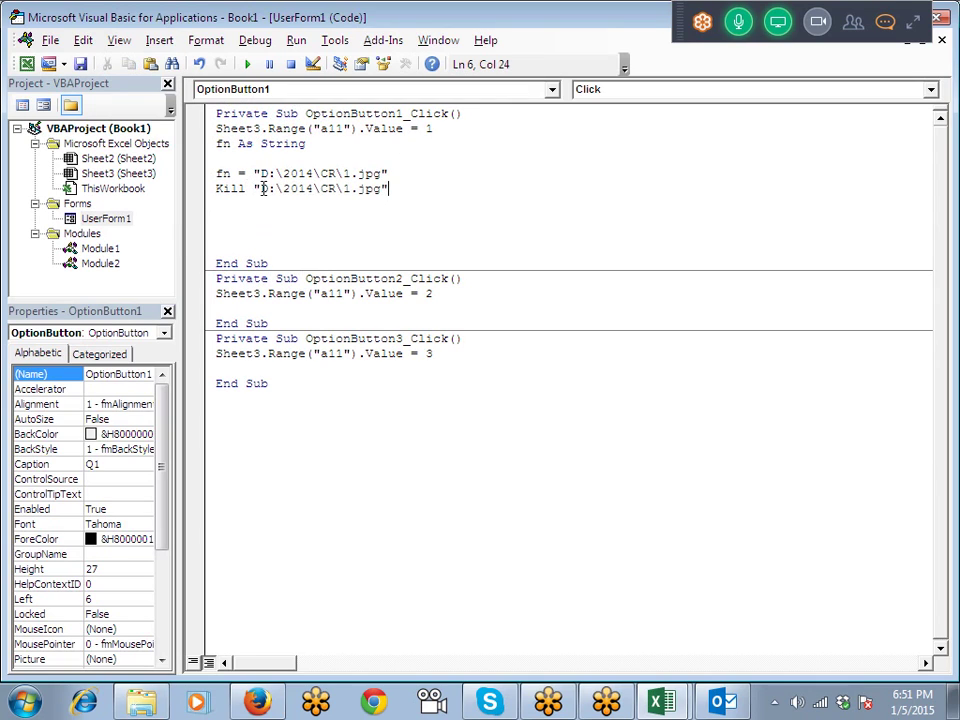
Begin an On Error Resume line above the fn assignment
left_click(253, 157)
type("on")
type("erc")
key("BackSpace")
type("roe res")
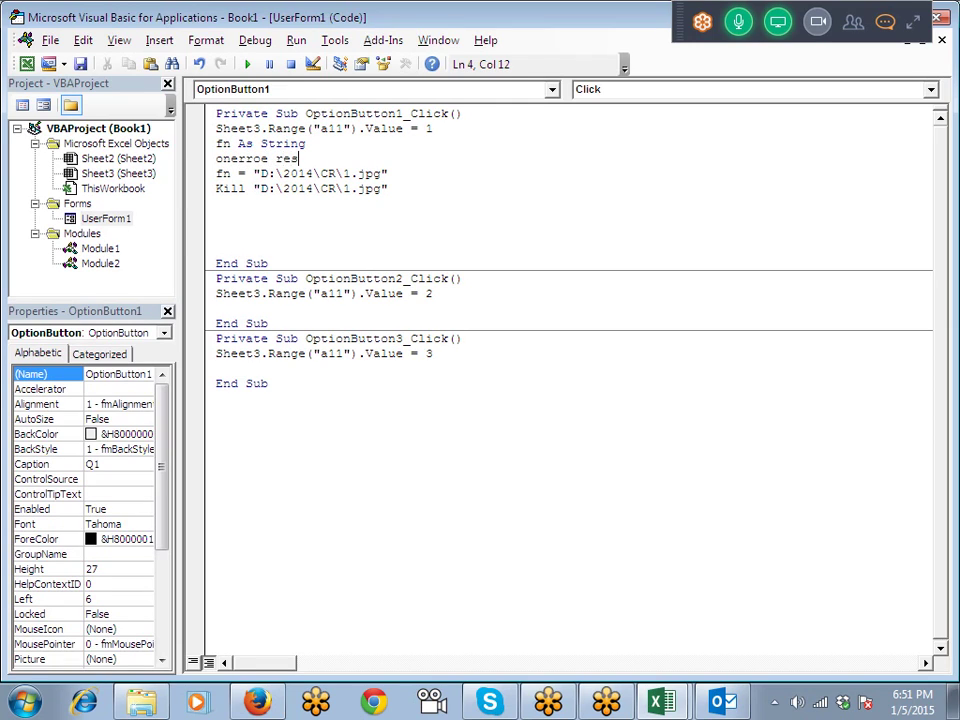
type("ume")
Patch the misspelled 'on errore resume' line letter by letter, adding 'next' and dismissing each compile error
left_click(262, 158)
type("r")
left_click(296, 214)
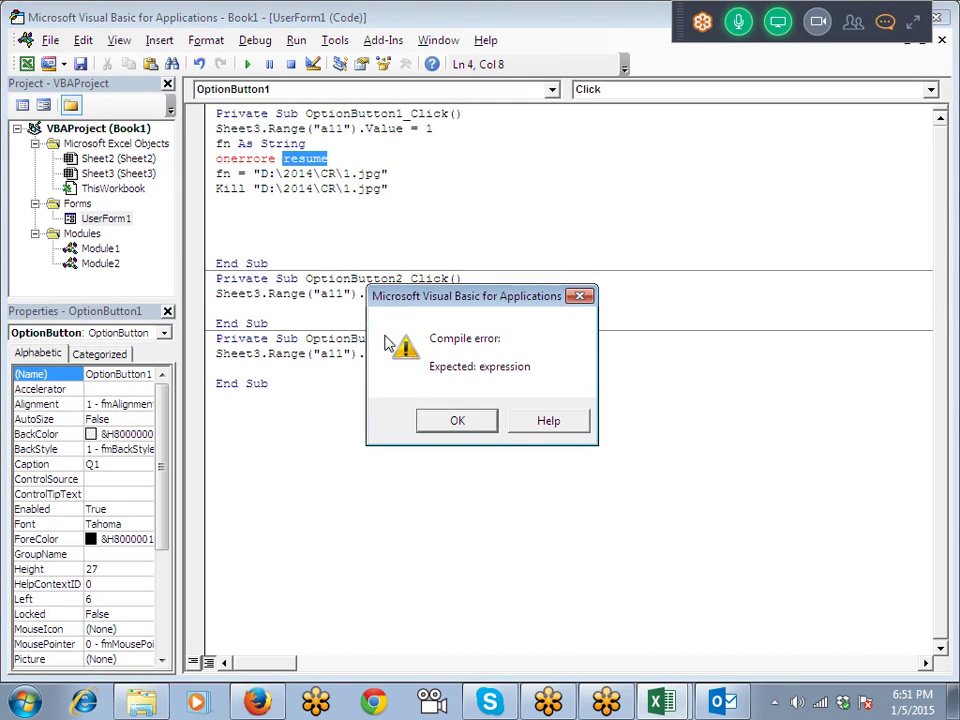
left_click(455, 420)
left_click(231, 158)
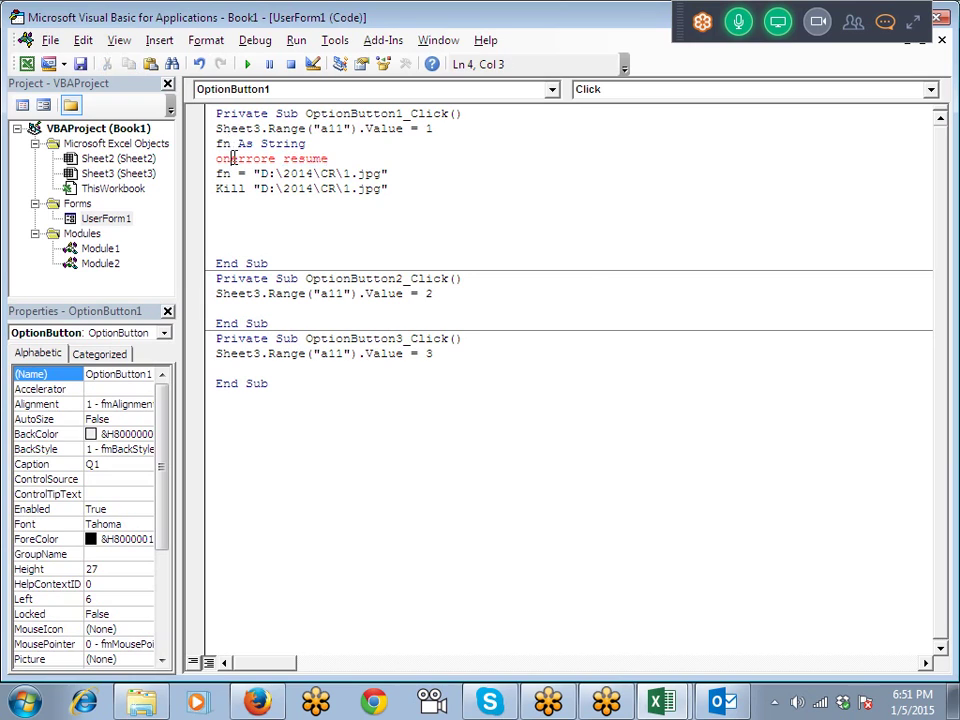
left_click(257, 223)
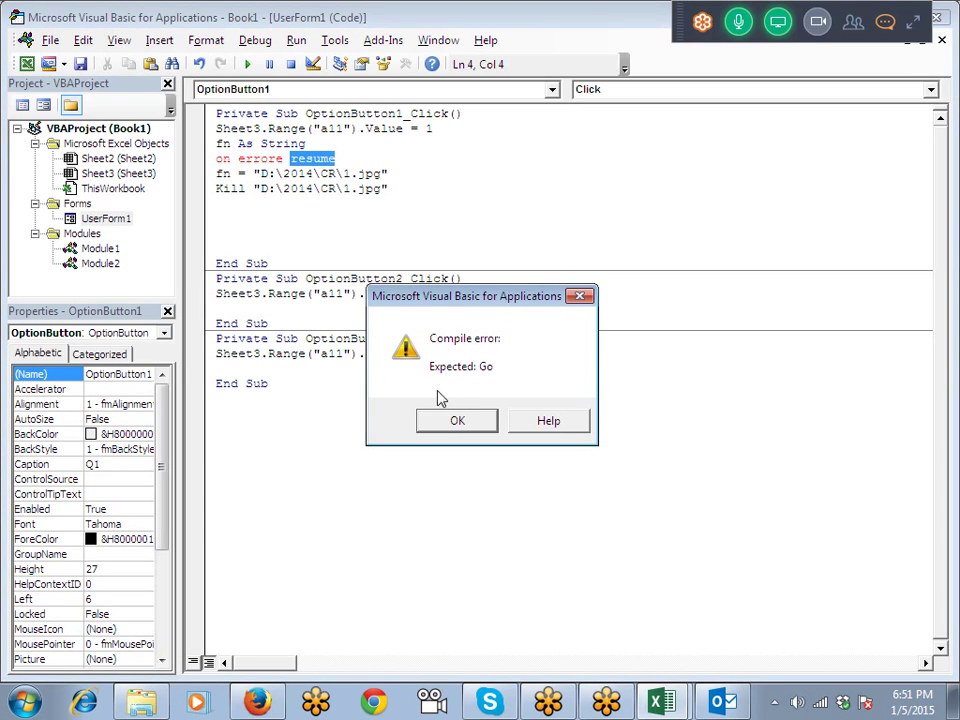
left_click(455, 420)
left_click(352, 158)
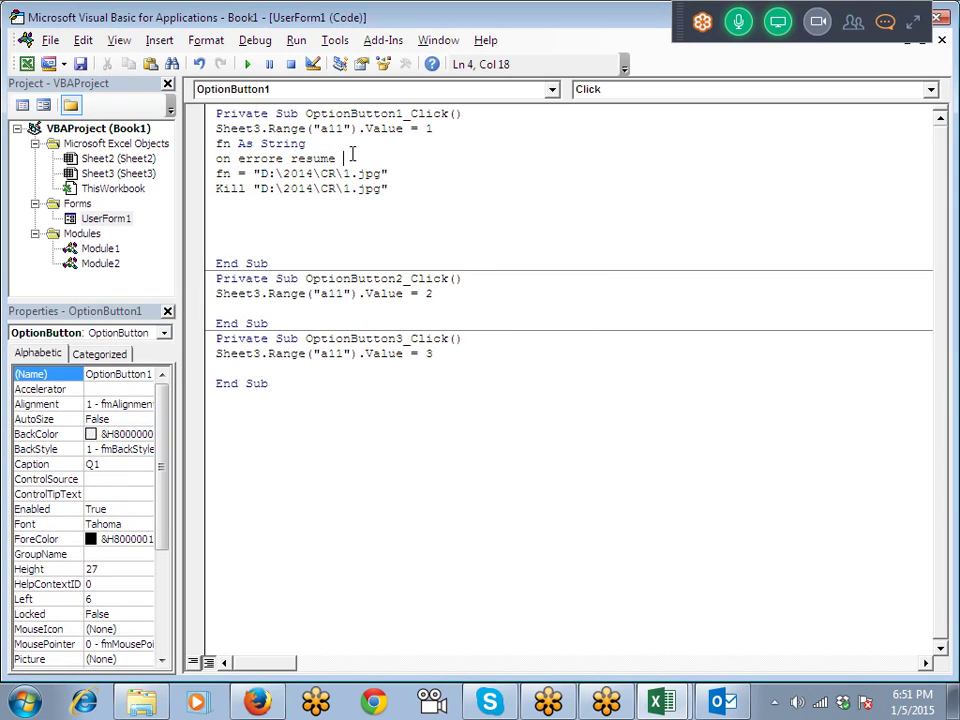
type("next")
left_click(397, 230)
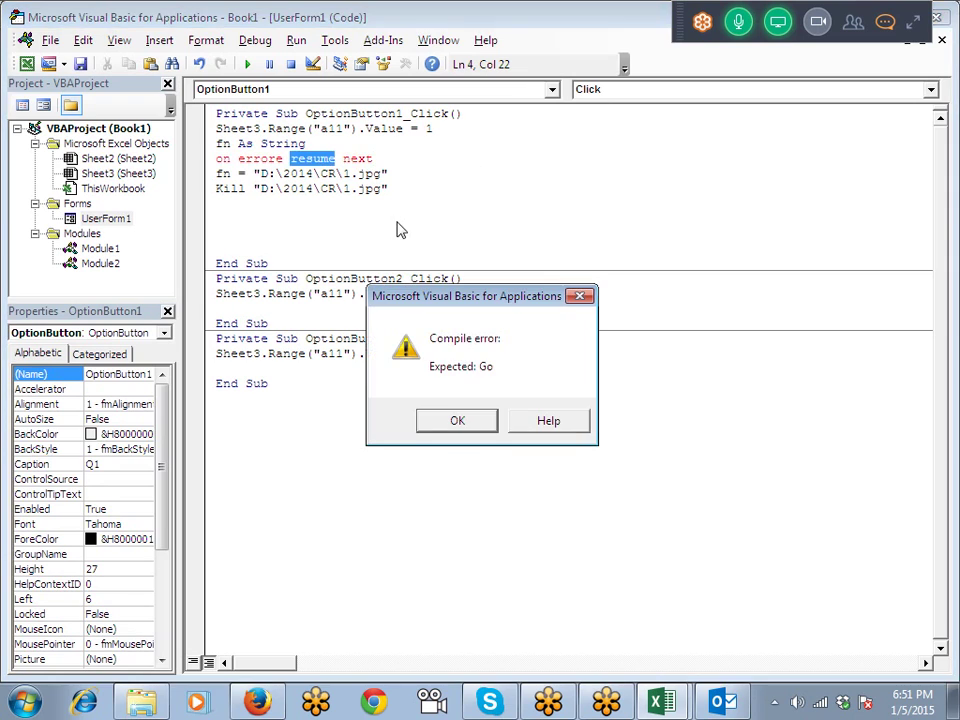
left_click(466, 420)
left_click(238, 158)
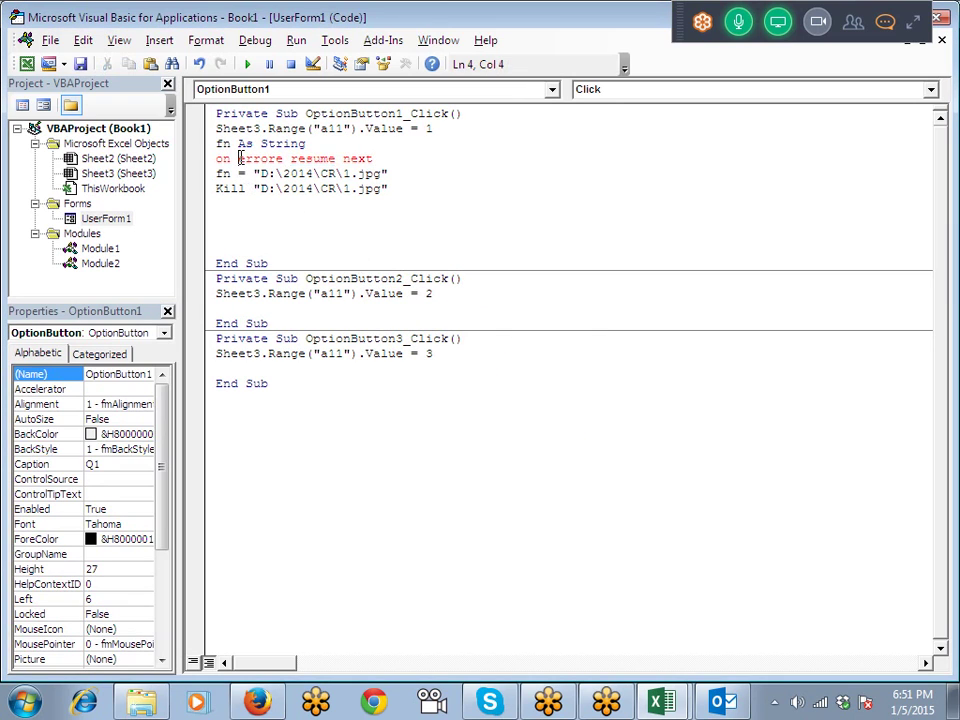
key("BackSpace")
left_click(311, 250)
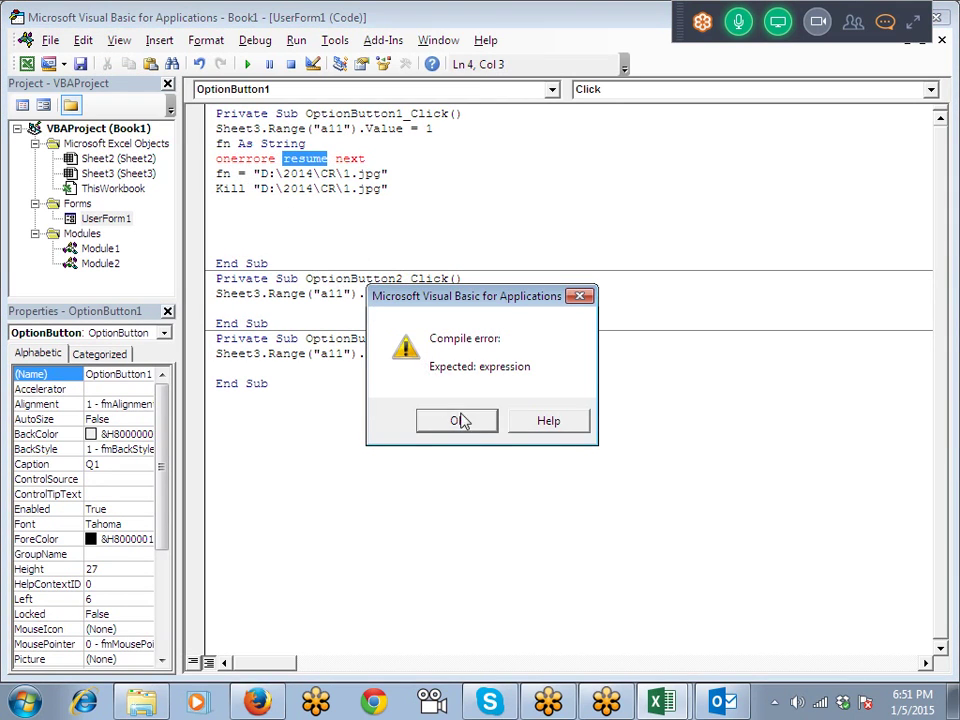
left_click(478, 421)
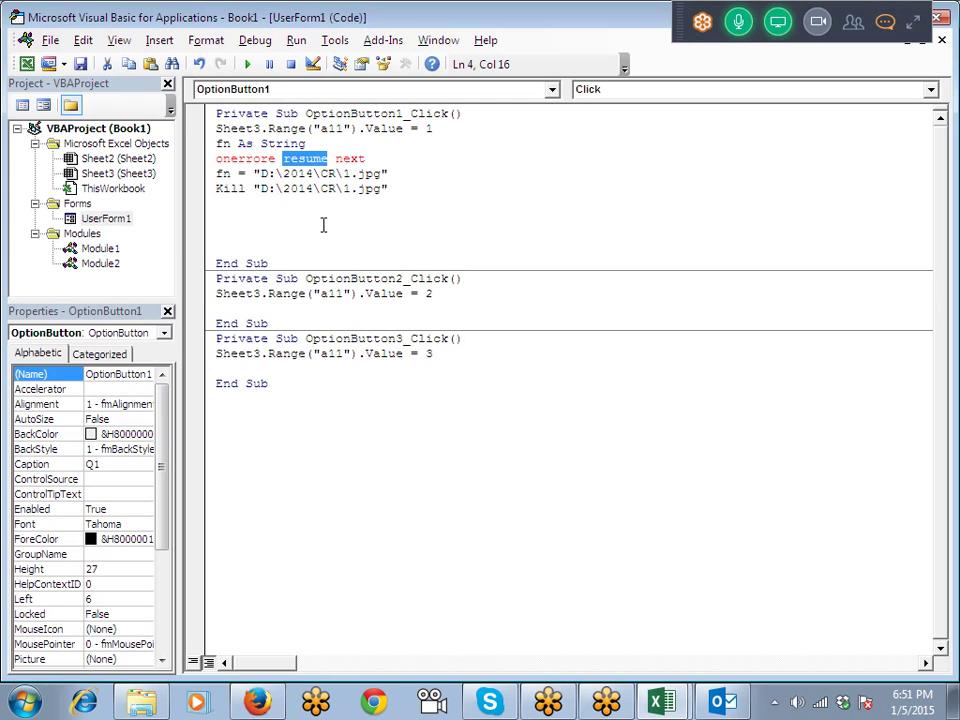
left_click(275, 158)
key("BackSpace")
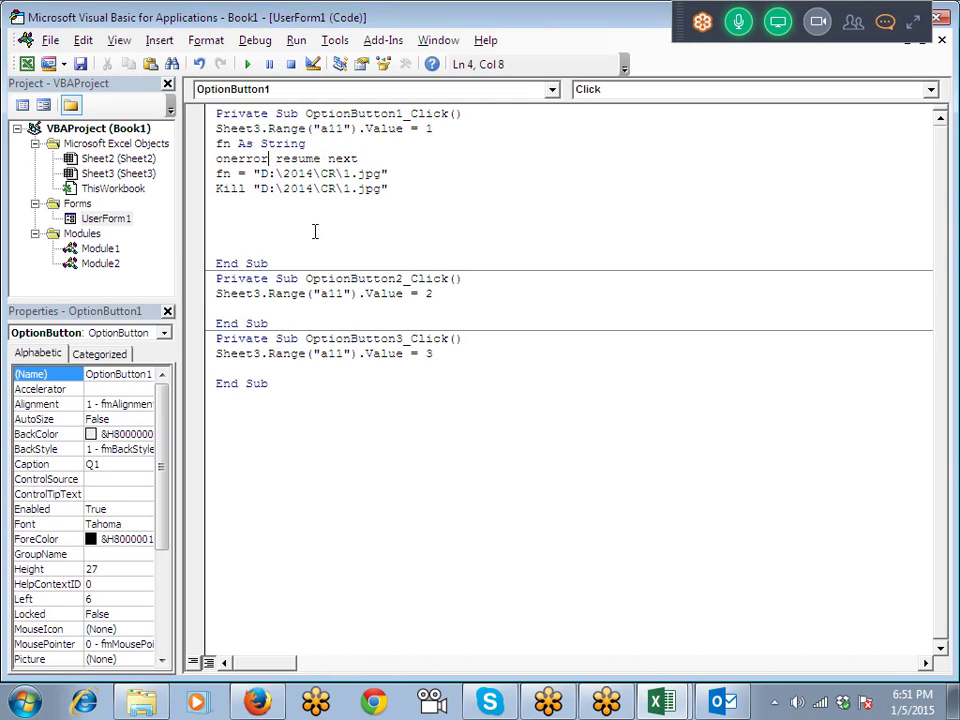
left_click(314, 231)
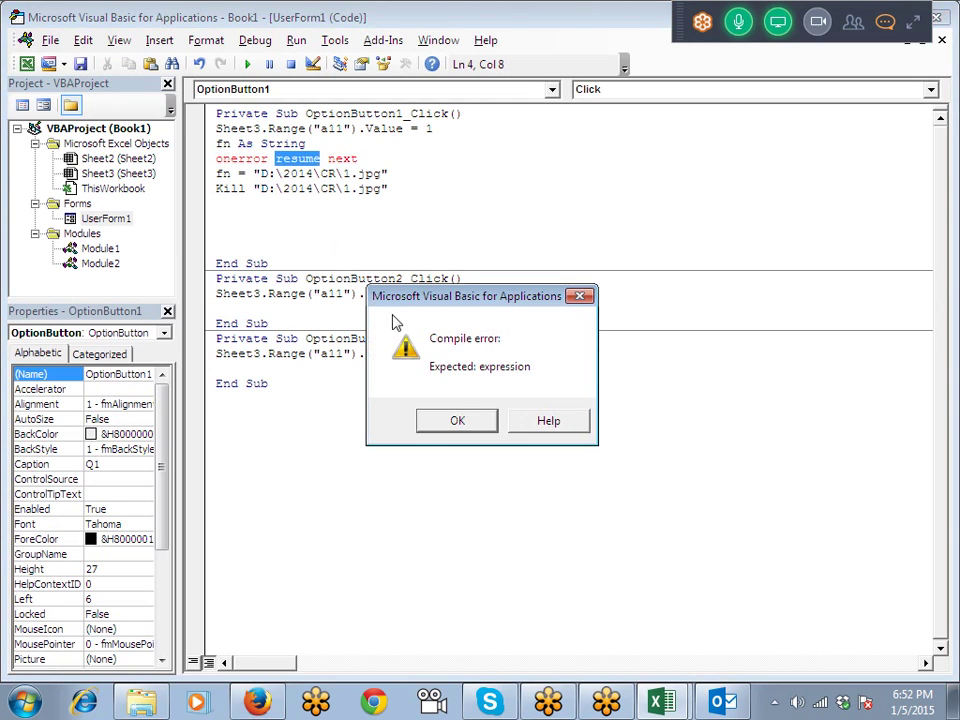
left_click(455, 421)
Restore the 'e' in the error keyword and retype 'resume' on line 4
left_click(231, 158)
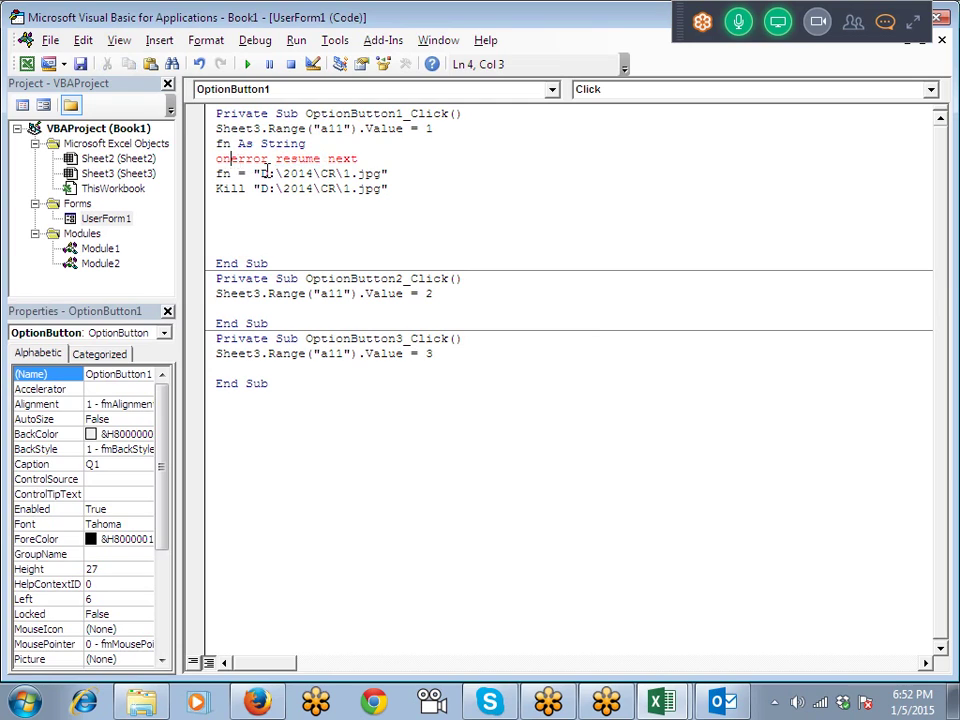
left_click(277, 160)
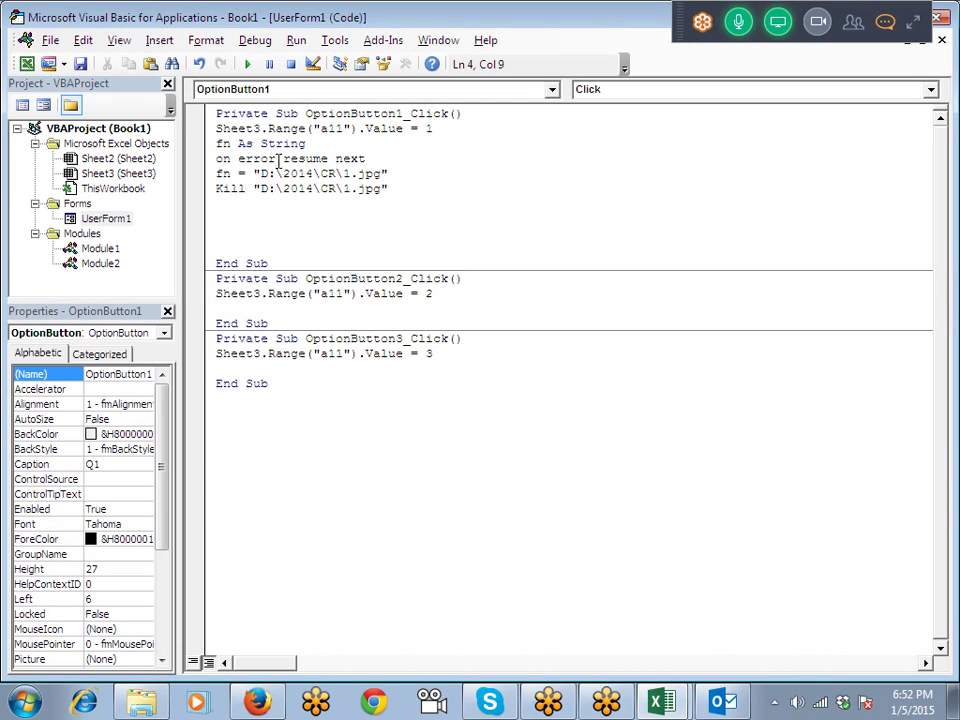
type("e")
key("Right")
key("Right")
key("Right")
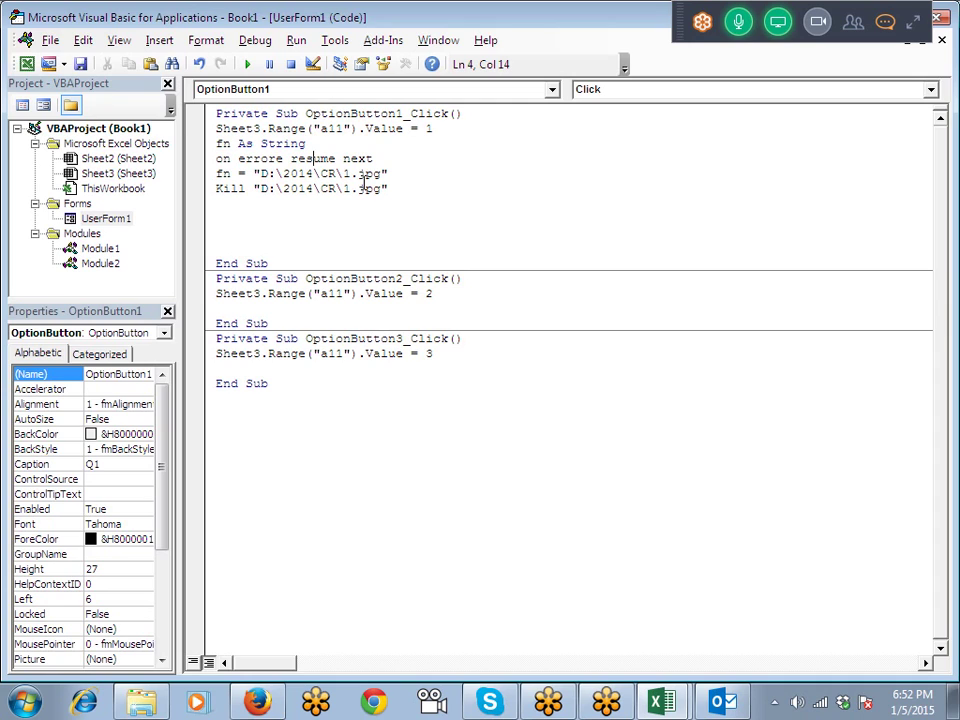
left_click(373, 158)
left_click(373, 225)
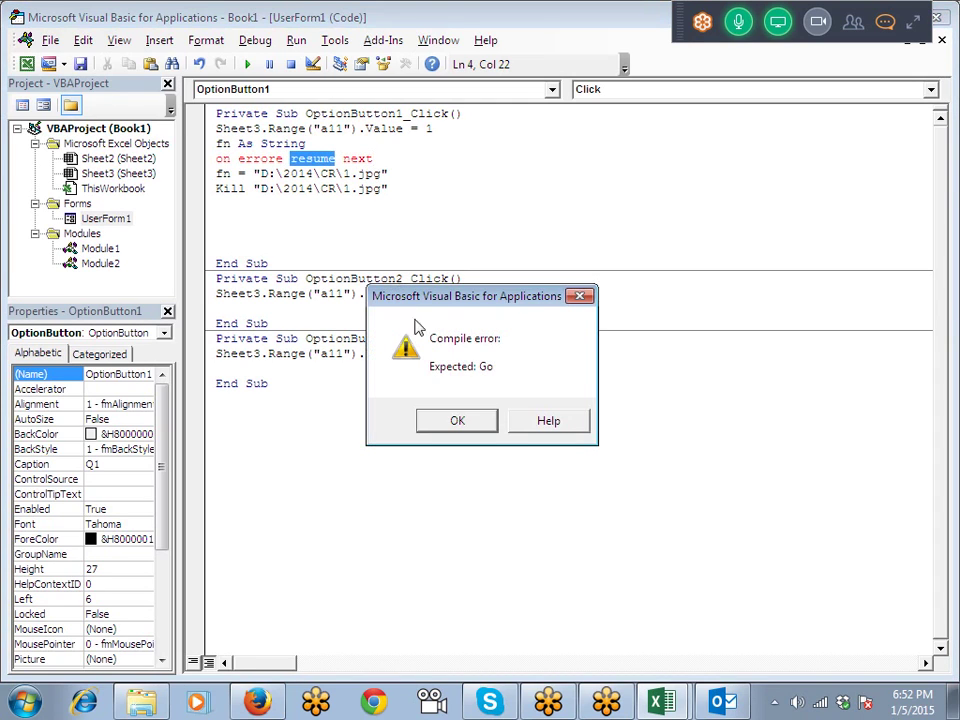
left_click(456, 420)
left_click(324, 228)
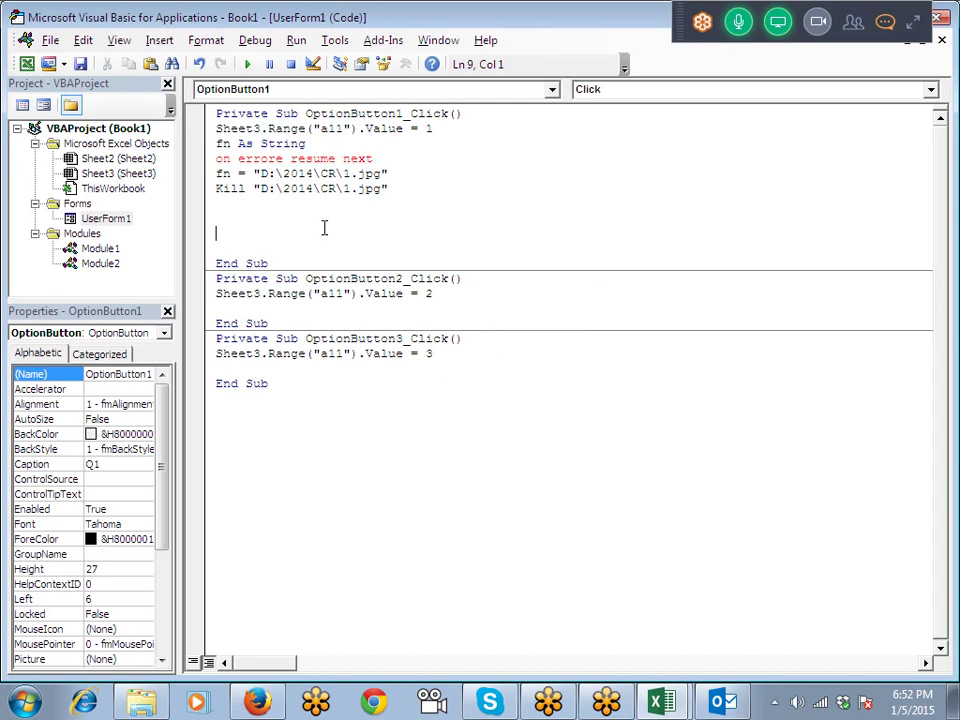
left_click(335, 158)
left_click_drag(335, 158, 291, 158)
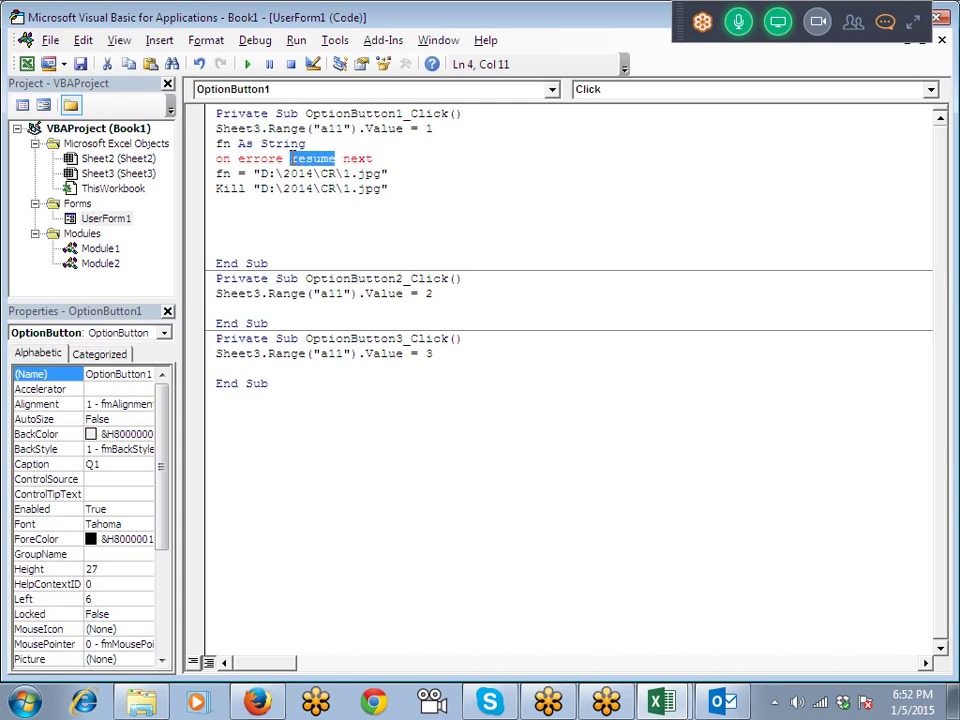
type("res")
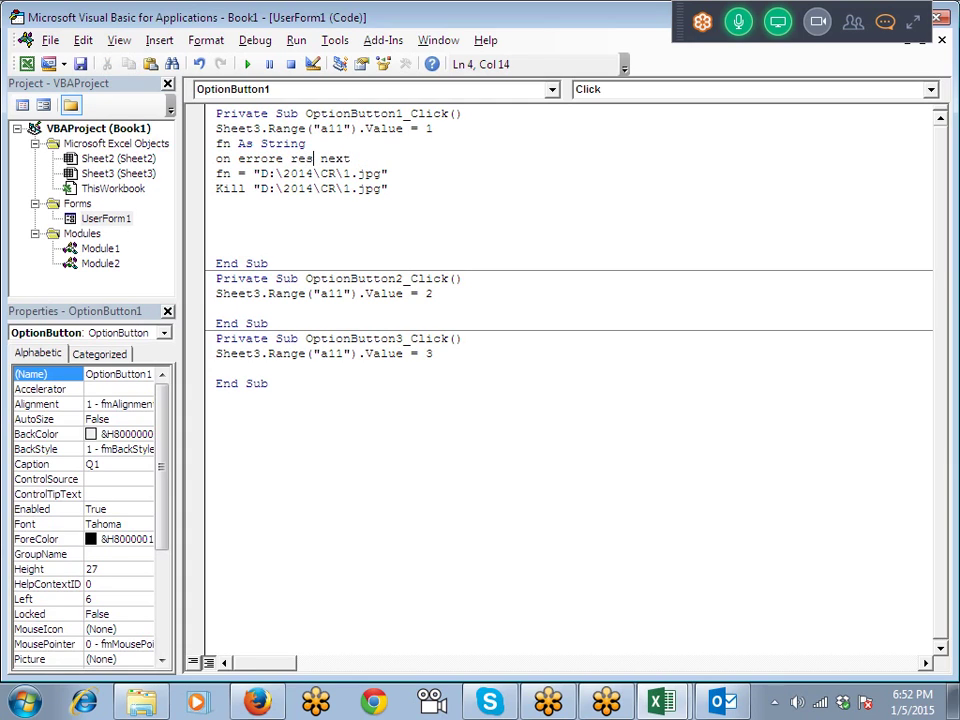
type("ume")
left_click(291, 205)
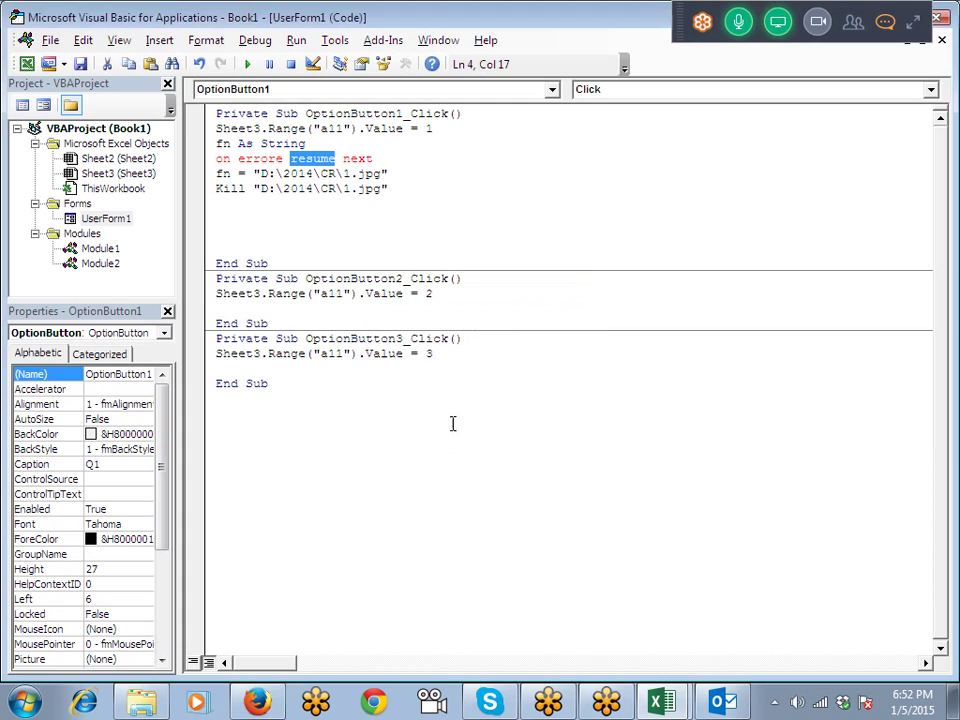
left_click(455, 421)
Retype the whole line and remove the stray 'e' so it reads On Error Resume Next
left_click(263, 219)
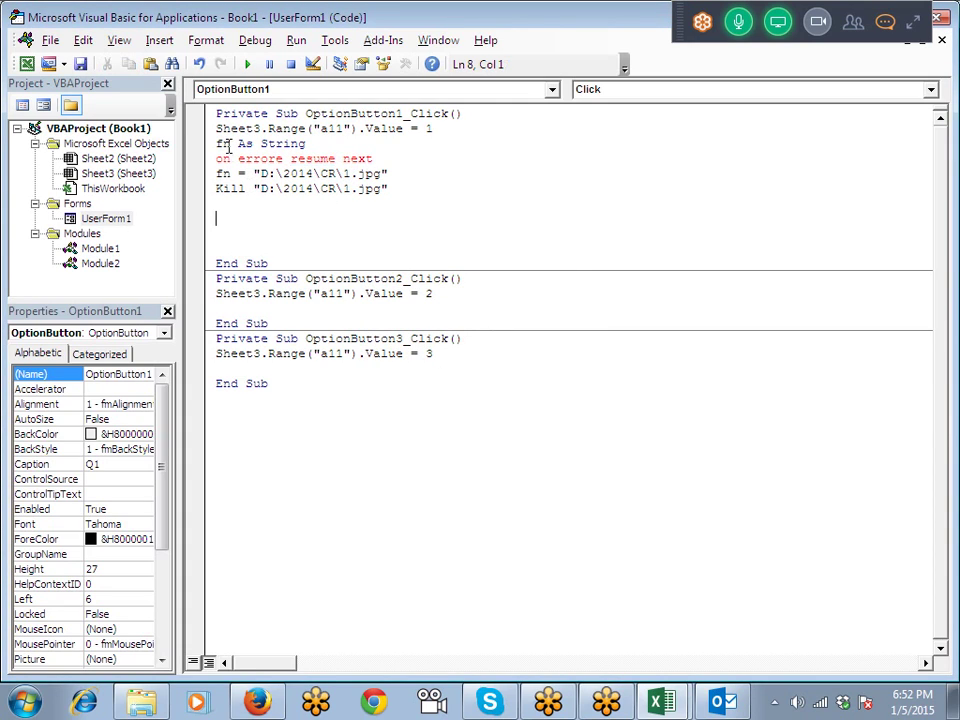
left_click(238, 158)
left_click_drag(283, 158, 216, 160)
type("on e")
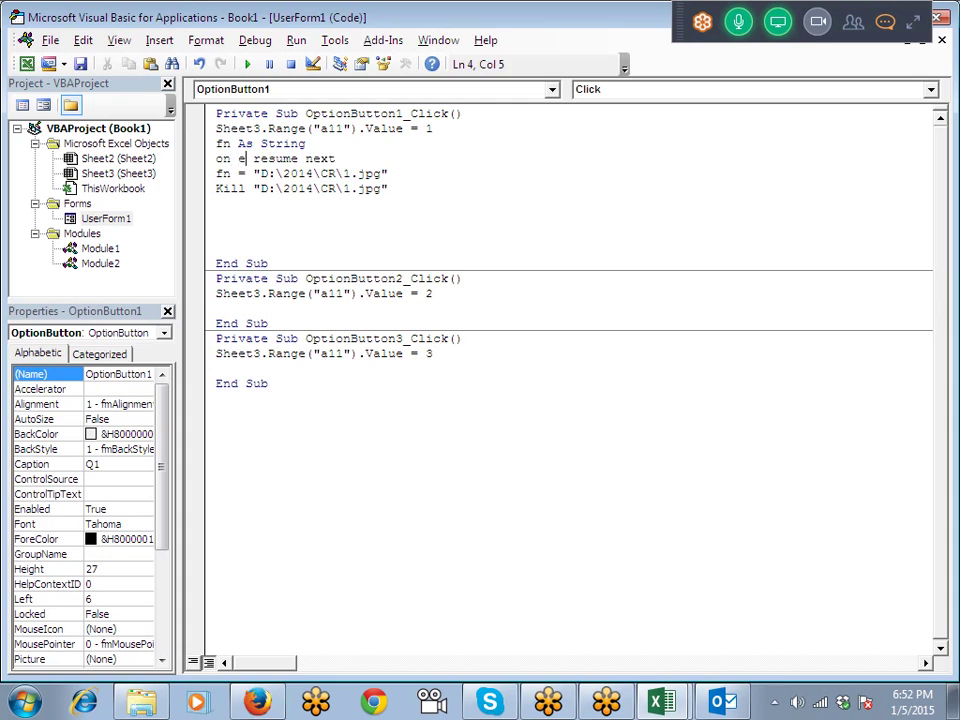
type("rror")
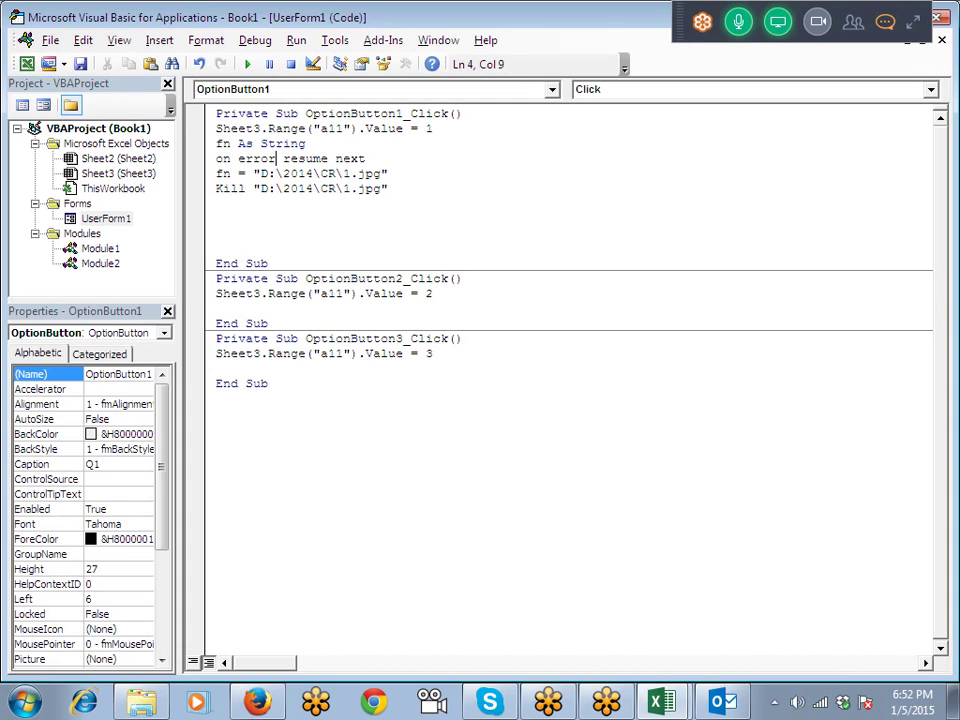
type("e")
key("BackSpace")
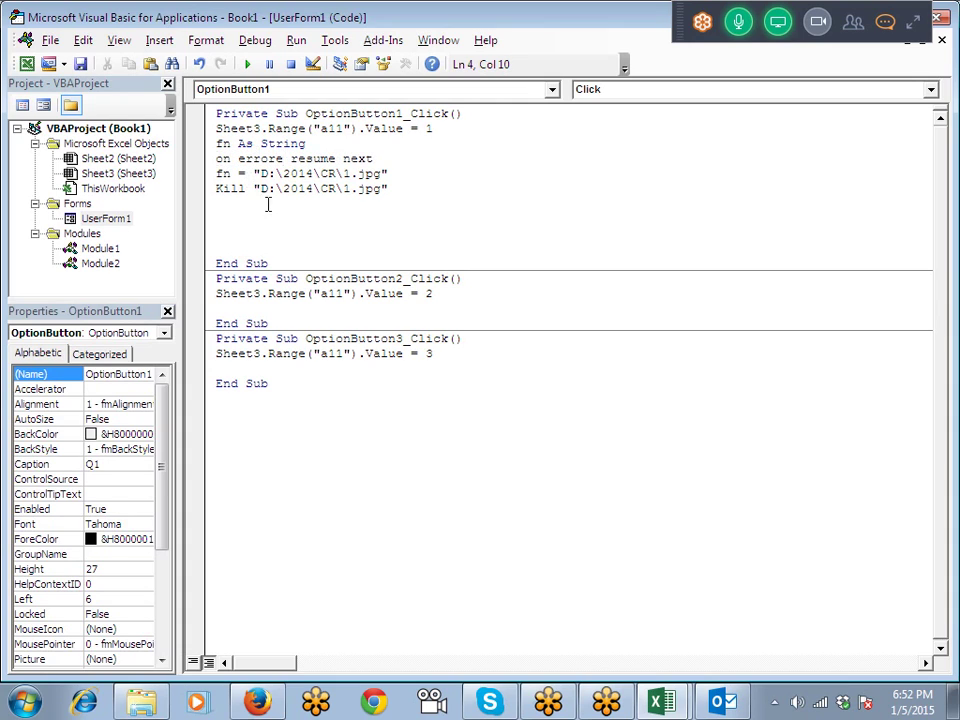
left_click(268, 206)
left_click(457, 420)
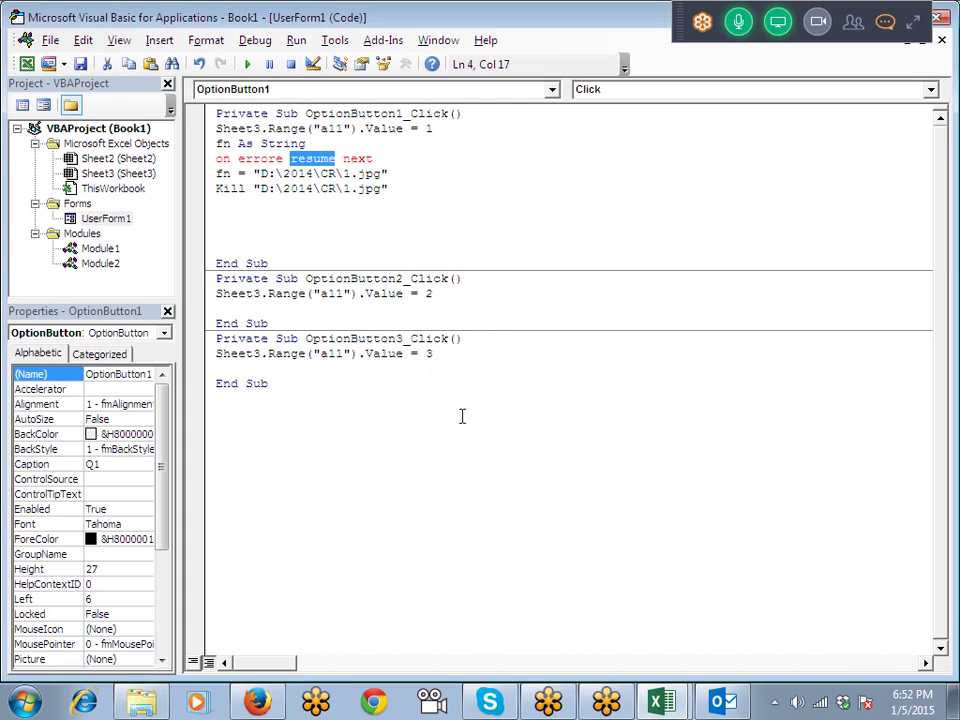
left_click(306, 220)
double_click(258, 159)
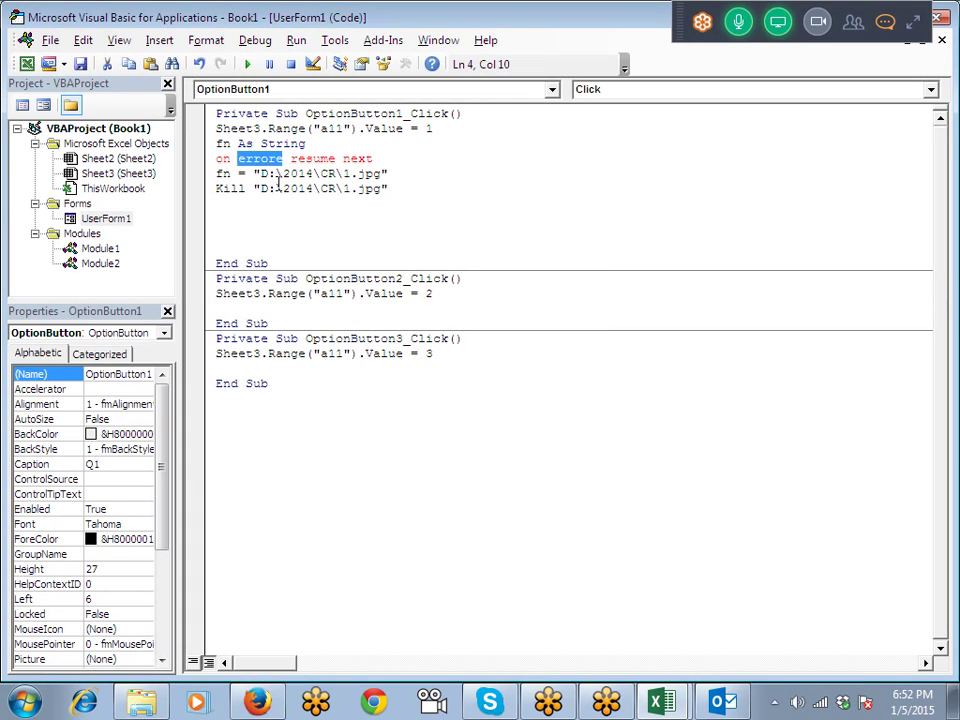
double_click(316, 160)
left_click_drag(373, 159, 217, 160)
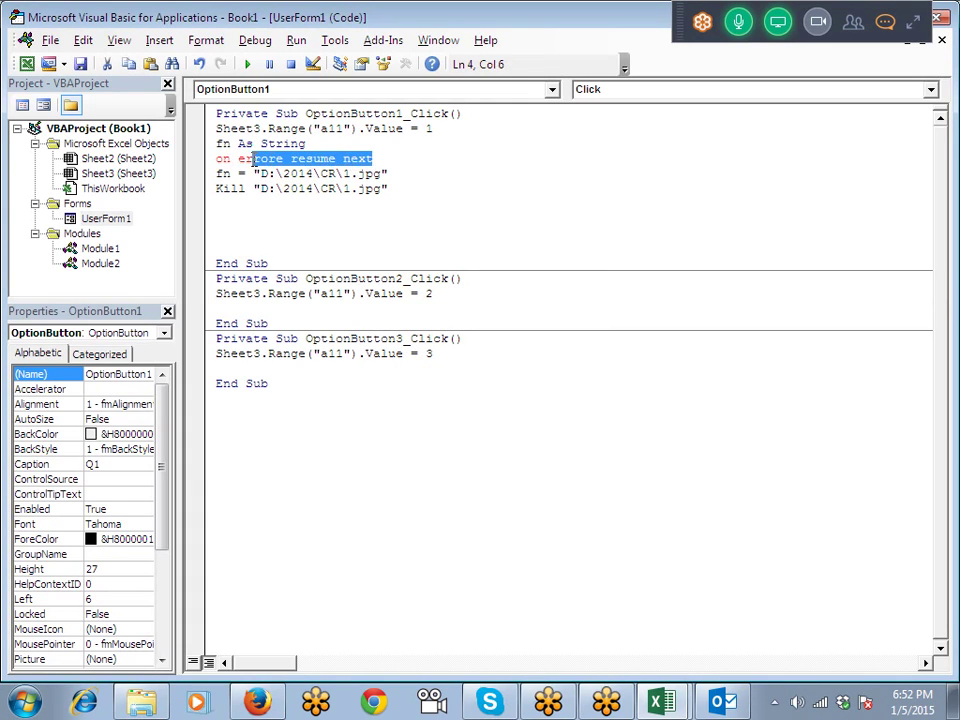
key("Delete")
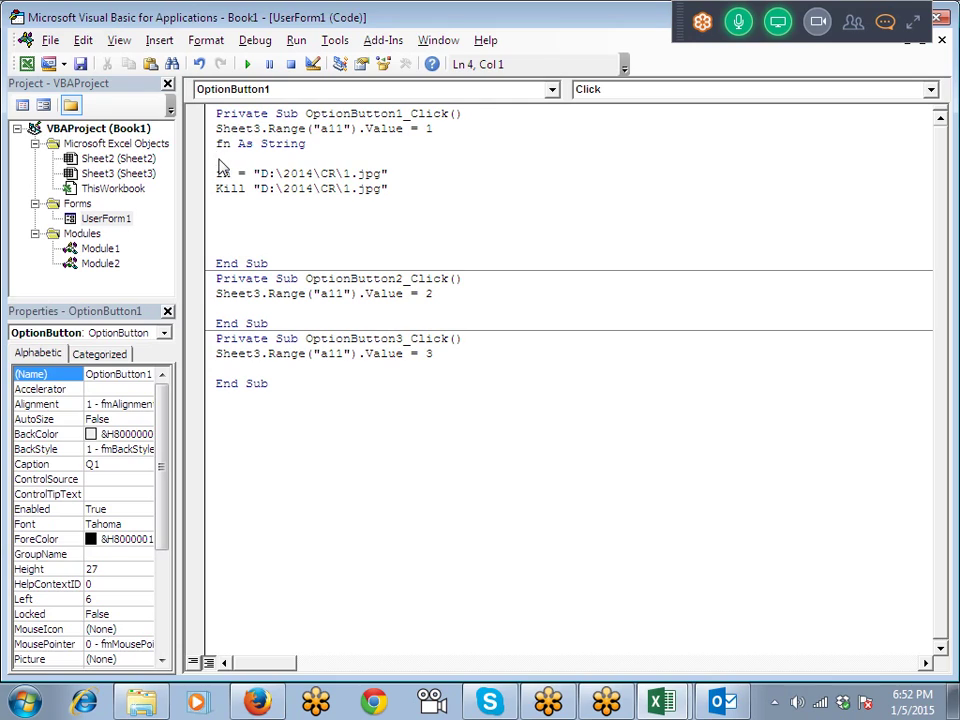
type("on")
type(" erro")
type("r")
type("e r")
type("esum")
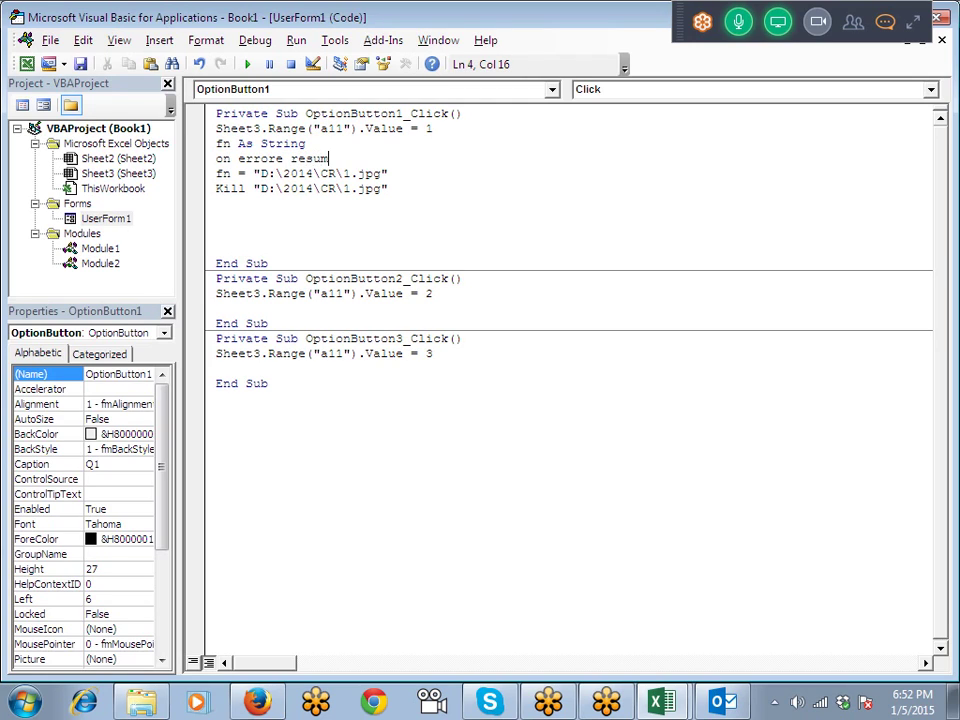
type("e")
type(" next")
left_click(261, 195)
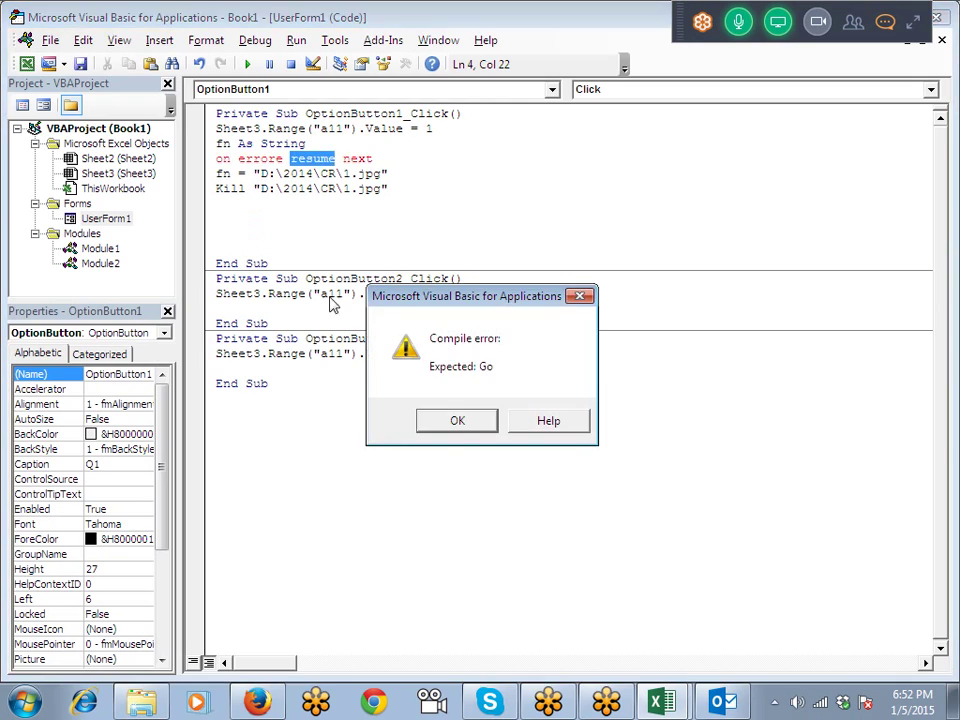
left_click(456, 420)
left_click(280, 160)
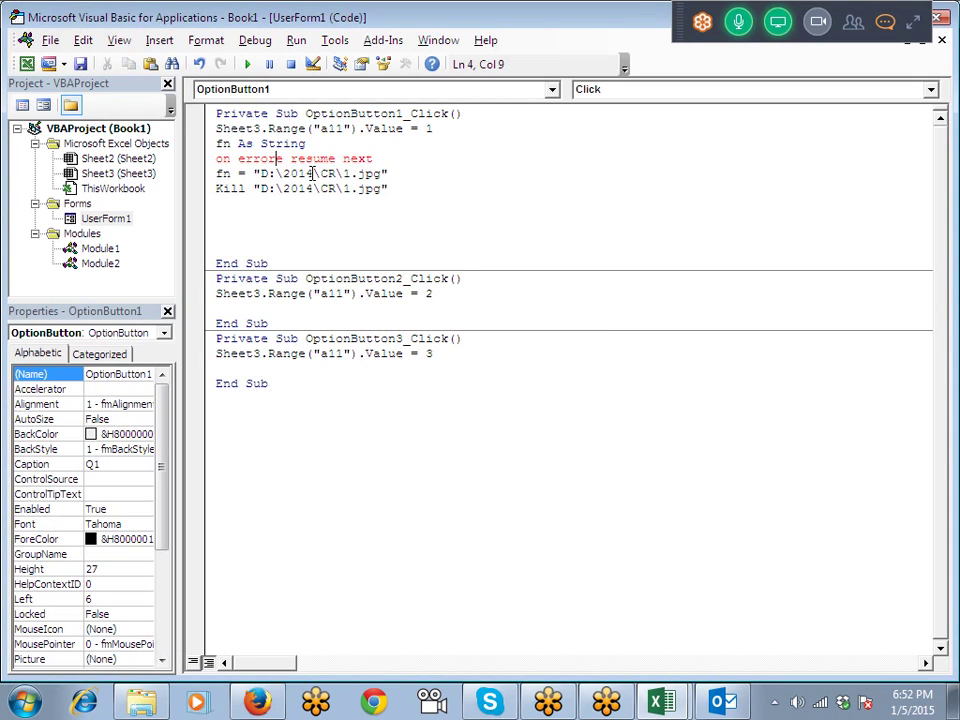
key("BackSpace")
left_click(325, 251)
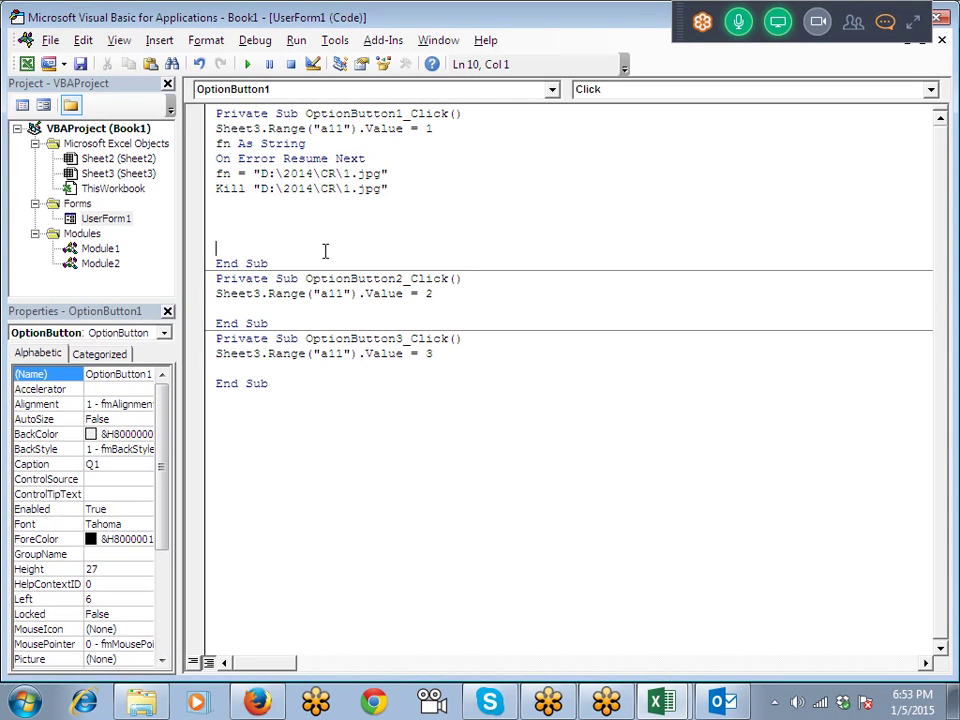
Add a line before End Sub reading activeworkbook.worksheets("Sheet3").chartobjects("Cha
left_click(303, 215)
key("Up")
key("Return")
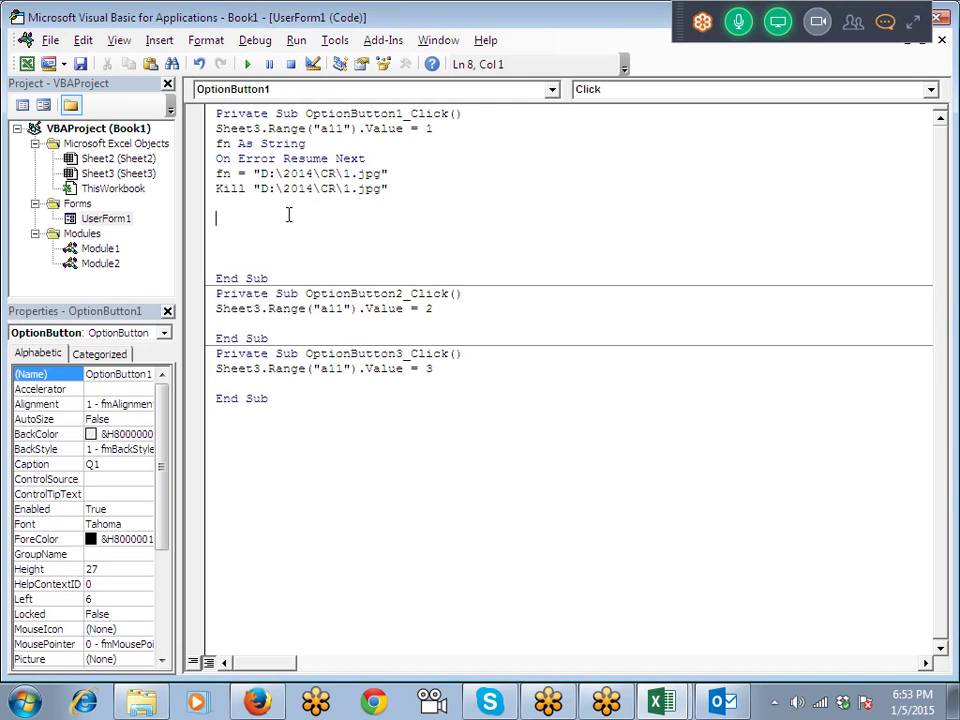
type("active")
type("workb")
type("oos")
key("BackSpace")
type("k.")
type("work")
type("sheet")
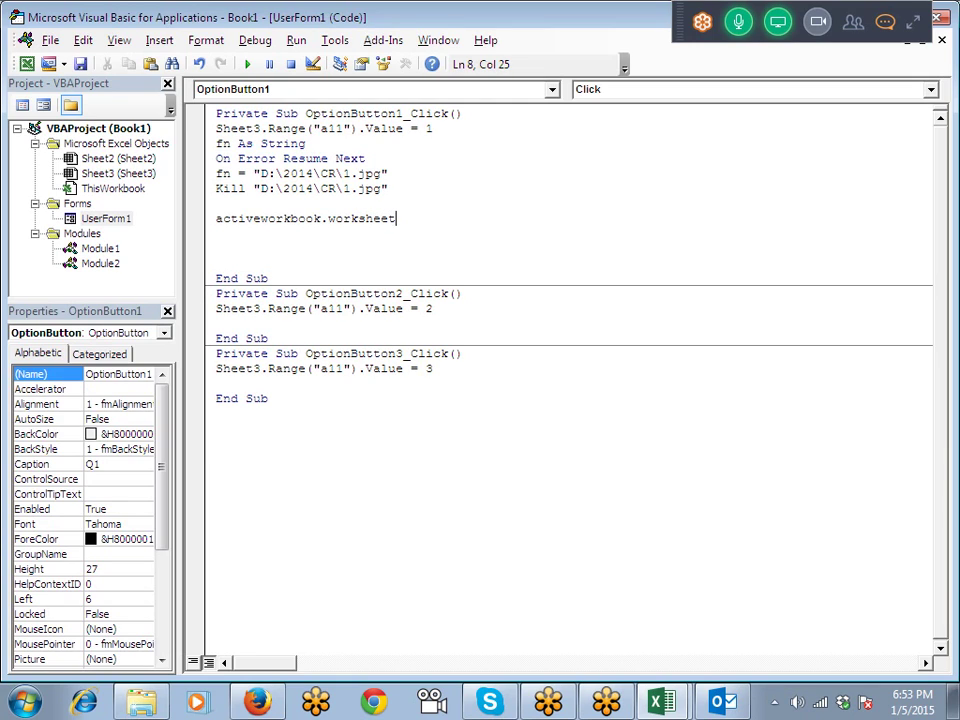
type("s(")
type("\"Sheet")
type("3\")")
type(".chart")
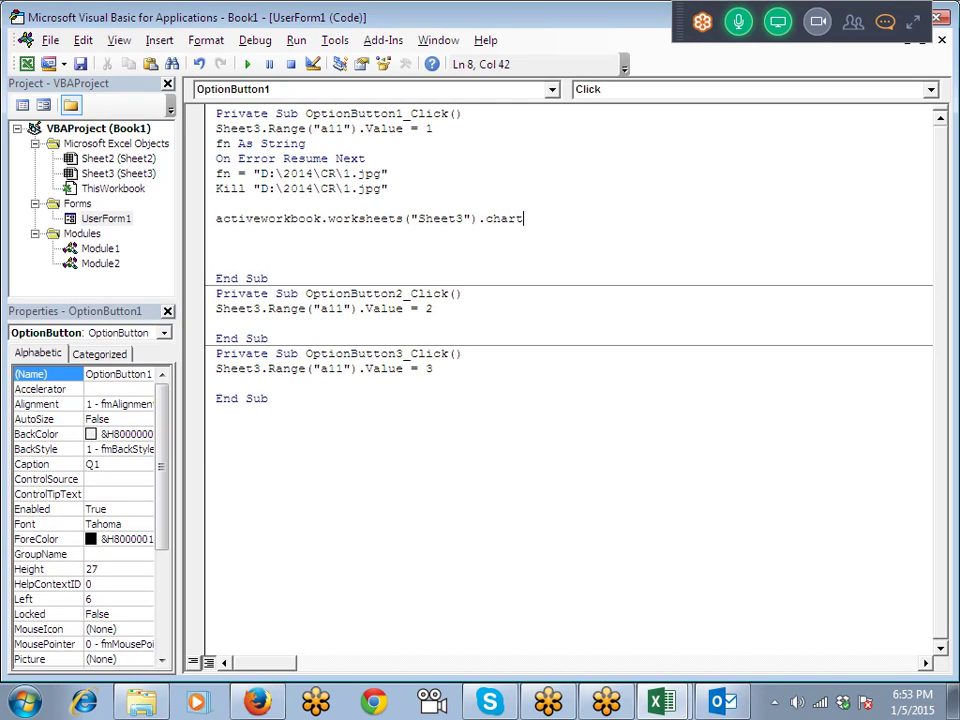
type("o")
type("bject")
type("s(")
type("\"Cha")
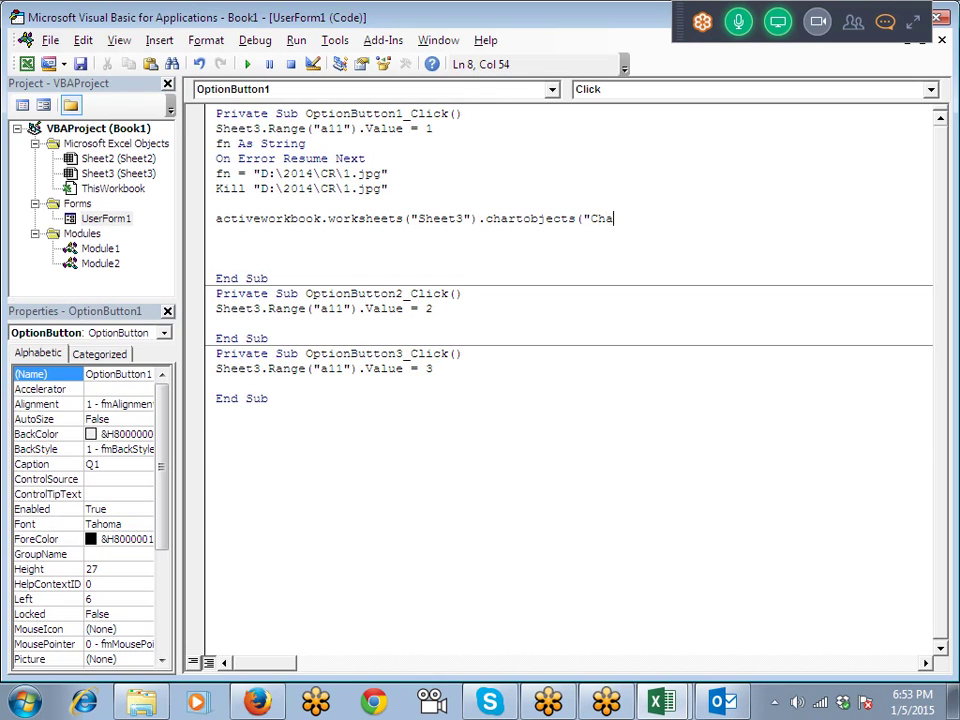
key("alt+Tab")
key("alt+Tab")
Check in Excel's Name Box that the Sheet3 chart is named Chart 1
left_click(591, 628)
left_click(426, 333)
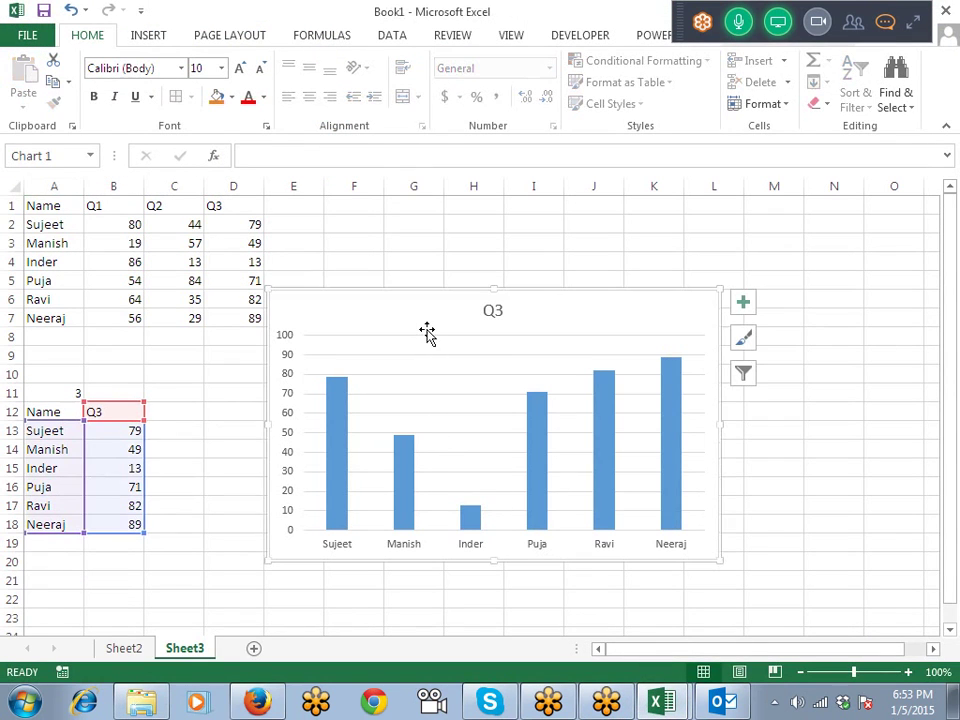
left_click_drag(95, 155, 4, 155)
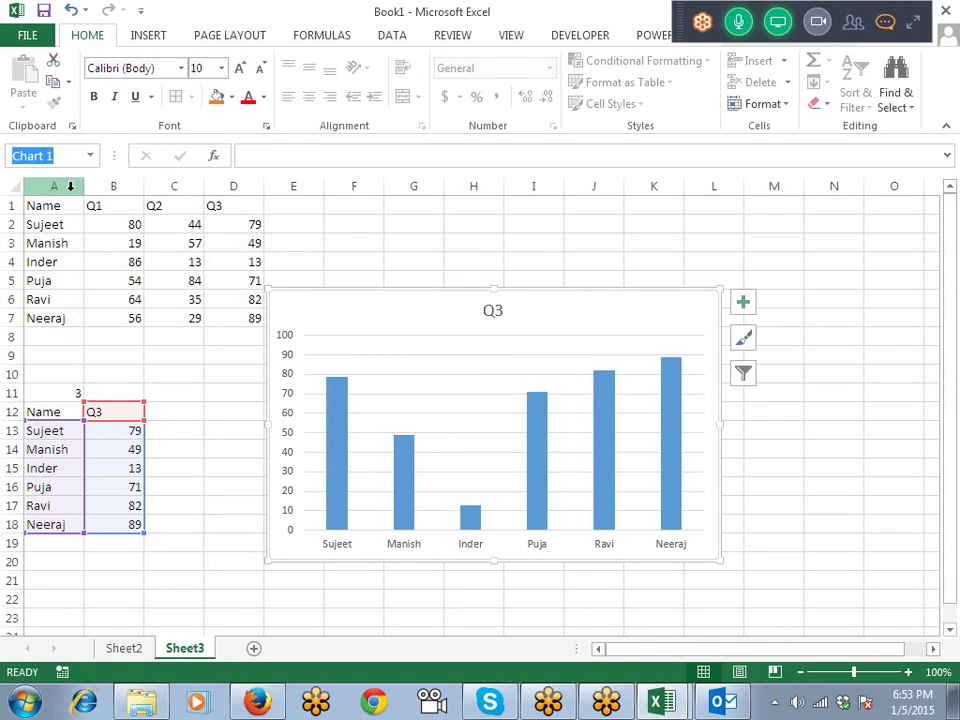
key("Escape")
key("alt+F11")
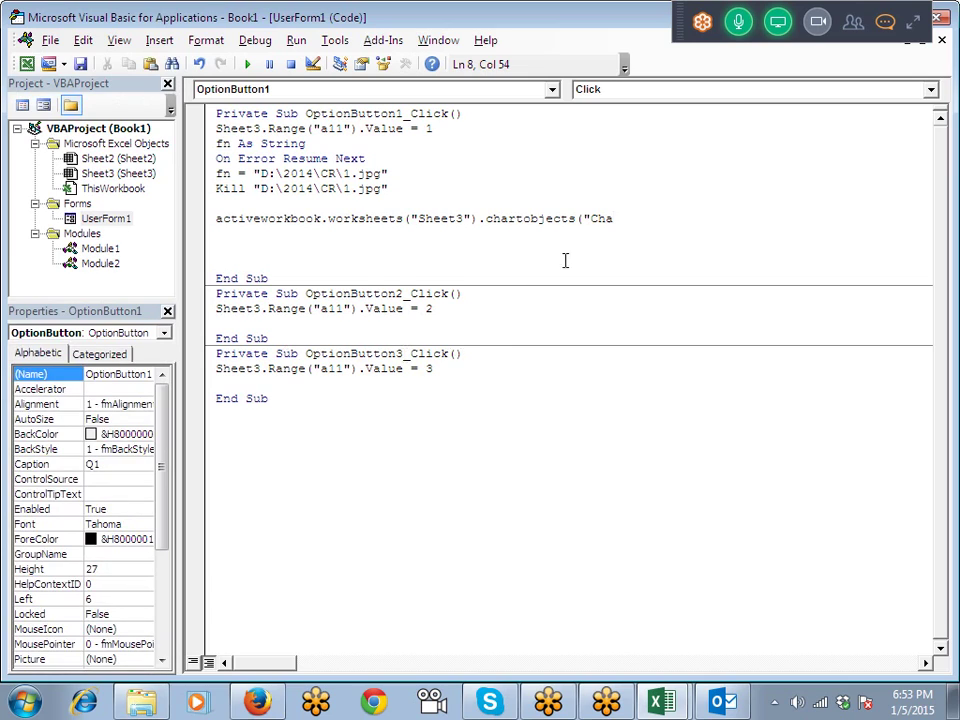
Finish the line as ChartObjects("Chart 1").Chart.Export fn and clear a false start below it
key("BackSpace")
key("BackSpace")
key("BackSpace")
type("Chart 1")
type("\"")
type(")")
type(".c")
type("hart.")
type("ex")
type("port")
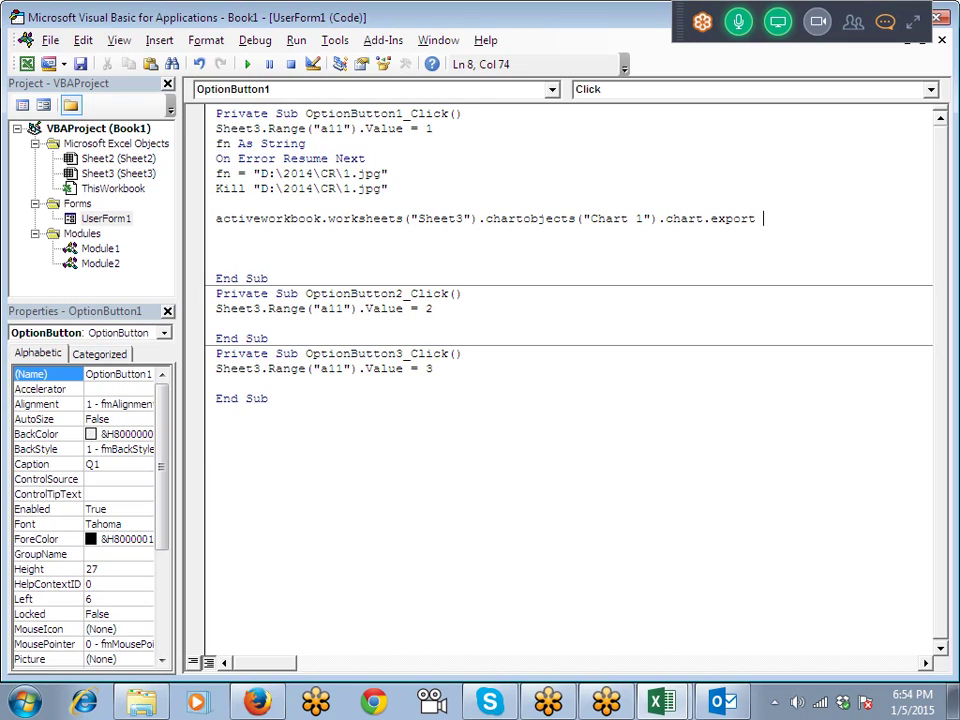
type("fn")
left_click(615, 307)
left_click(300, 248)
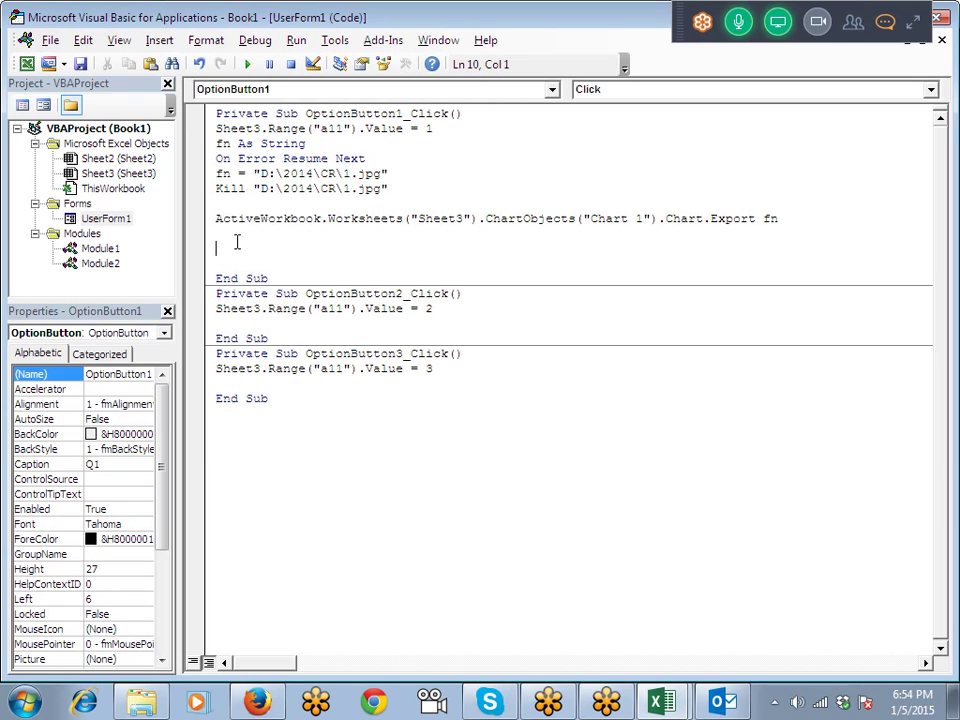
key("Up")
type("me.")
type("i")
key("BackSpace")
key("BackSpace")
key("BackSpace")
key("BackSpace")
key("BackSpace")
Add the line Me.Image1.Picture = LoadPicture(fn) after the export command
key("Return")
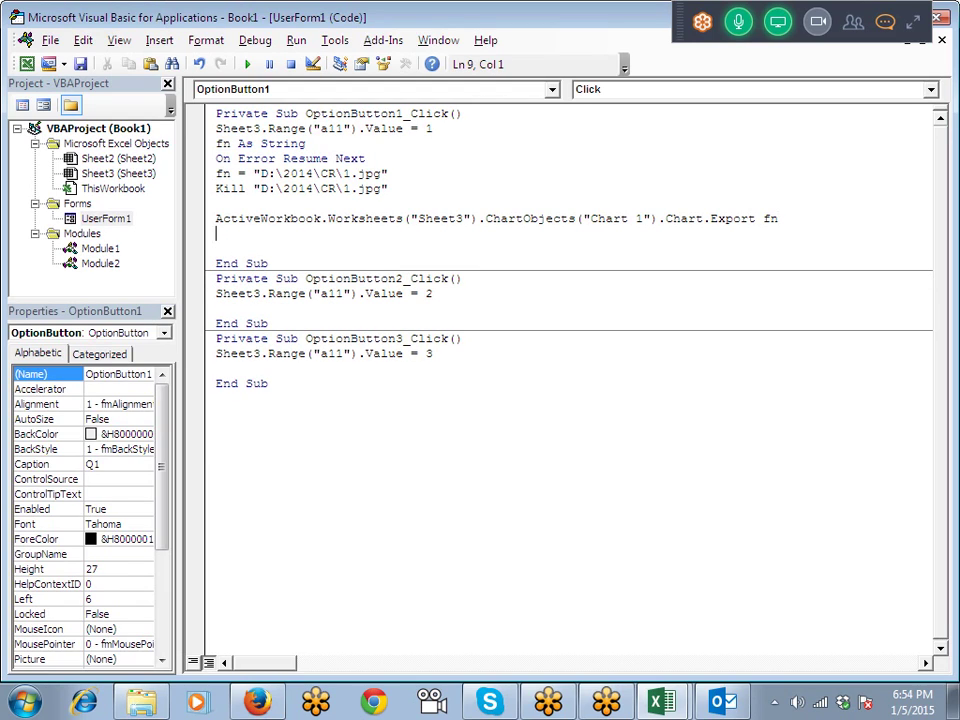
type("me.")
key("BackSpace")
key("BackSpace")
key("BackSpace")
type("userf")
type("orm")
type("1.")
key("BackSpace")
key("BackSpace")
key("BackSpace")
key("BackSpace")
key("BackSpace")
key("BackSpace")
key("BackSpace")
key("BackSpace")
key("BackSpace")
type("me.")
type("image1.")
type("pui")
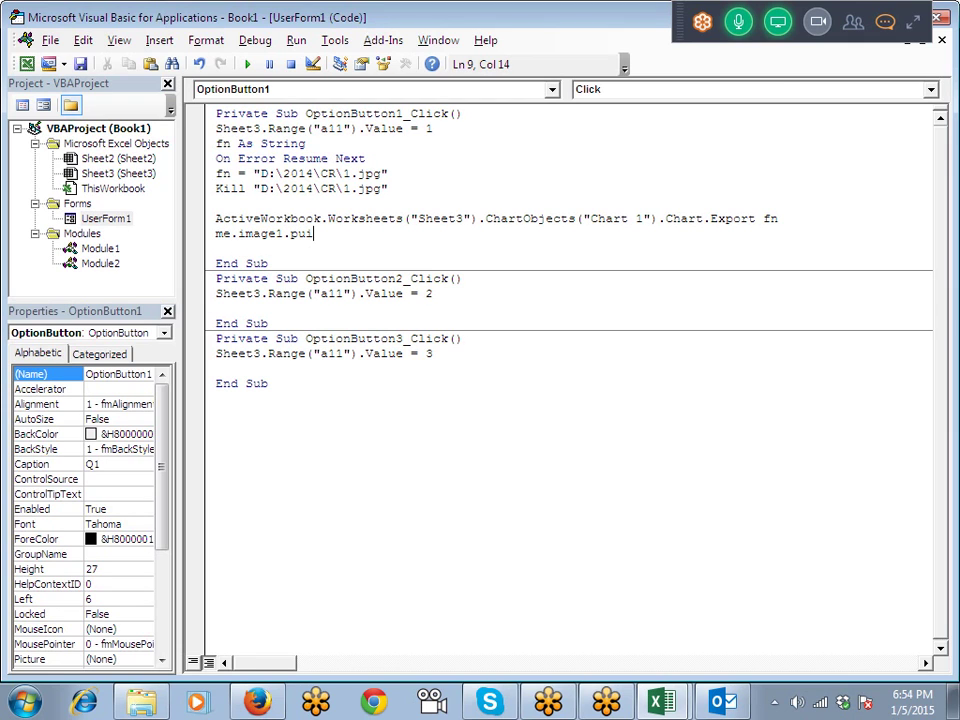
key("Print")
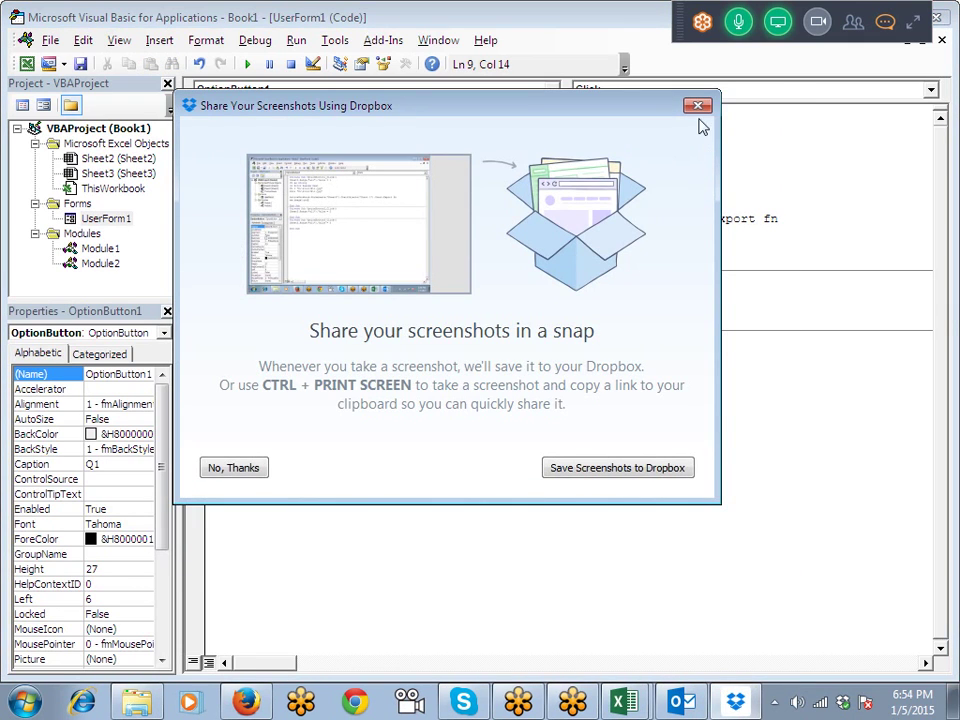
left_click(698, 106)
key("BackSpace")
key("BackSpace")
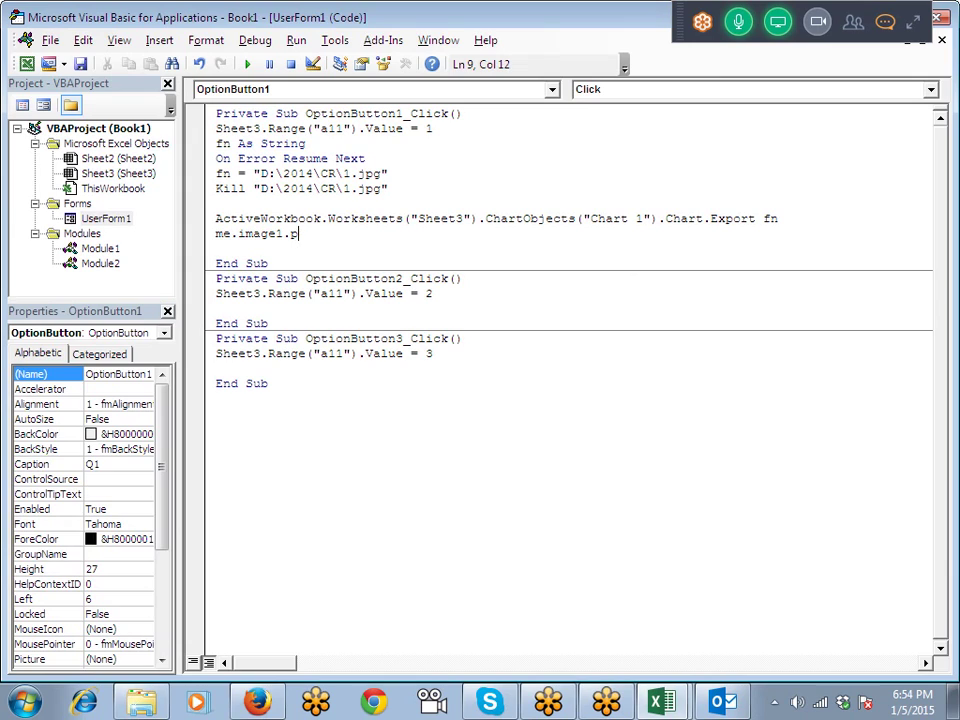
type("c")
type("ture=")
type("loadpi")
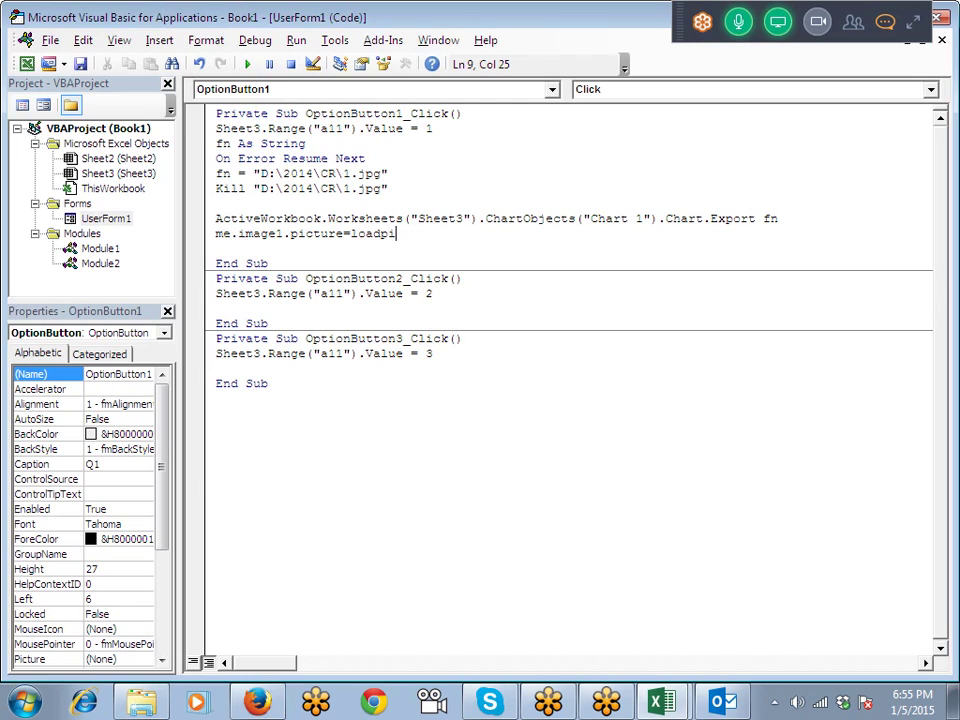
type("c")
type("t")
type("ure(")
type("fn)")
Select the code block from the fn declaration down to the LoadPicture line
left_click(422, 324)
left_click(388, 262)
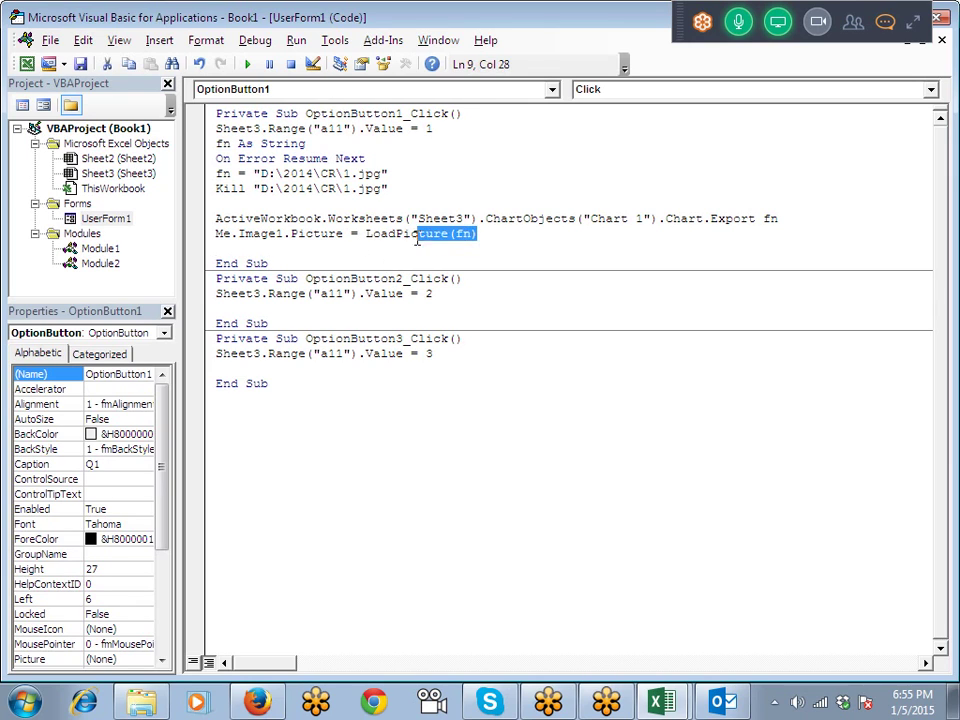
mouse_move(450, 248)
left_mouse_down()
mouse_move(222, 172)
mouse_move(213, 143)
left_mouse_up()
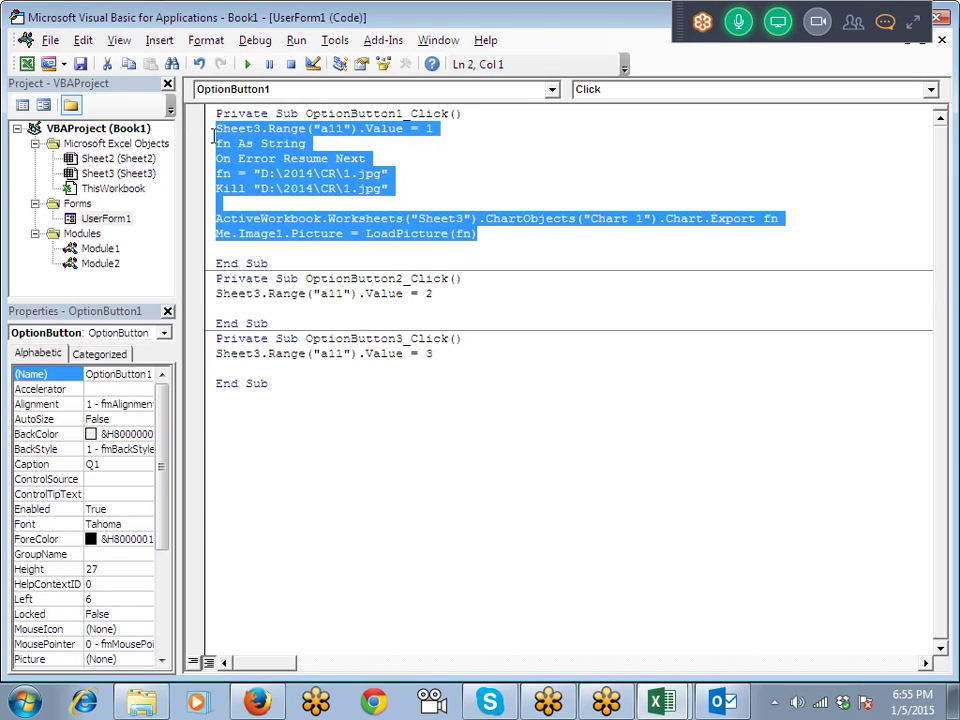
Paste the code block into the Q2 and Q3 routines, changing Q2's value to 2
left_click(240, 310)
type("fn As String On Error Resume Next fn = \"D:\\2014\\CR\\1.jpg\" Kill \"D:\\2014\\CR\\1.jpg\"  ActiveWorkbook.Worksheets(\"Sheet3\").ChartObjects(\"Chart 1\").Chart.Export fn Me.Image1.Picture = LoadPicture(fn)")
left_click(245, 458)
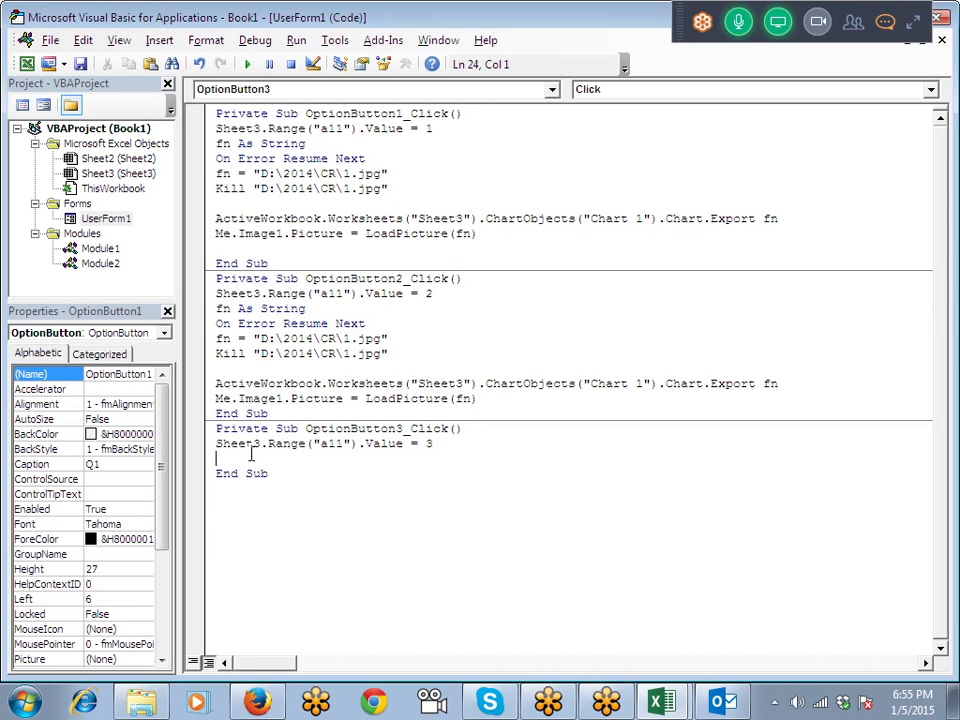
type("fn As String On Error Resume Next fn = \"D:\\2014\\CR\\1.jpg\" Kill \"D:\\2014\\CR\\1.jpg\"  ActiveWorkbook.Worksheets(\"Sheet3\").ChartObjects(\"Chart 1\").Chart.Export fn Me.Image1.Picture = LoadPicture(fn)")
left_click(431, 294)
key("BackSpace")
type("2")
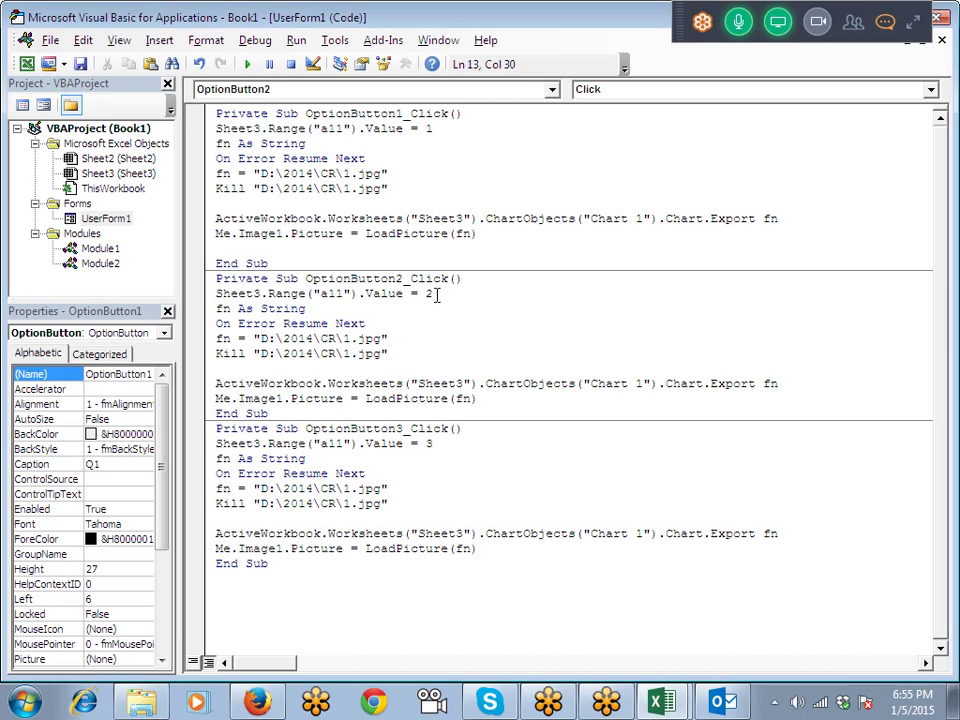
left_click(428, 308)
left_click(444, 457)
left_click(406, 326)
Run UserForm1, choose Q1, and acknowledge the resulting compile error
double_click(106, 218)
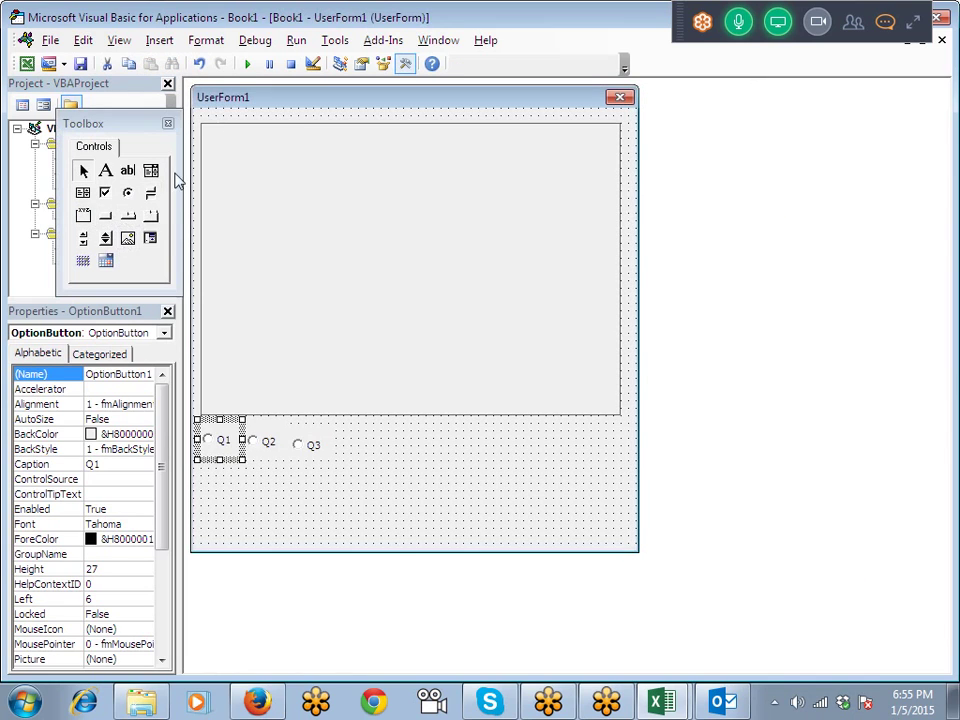
left_click(247, 63)
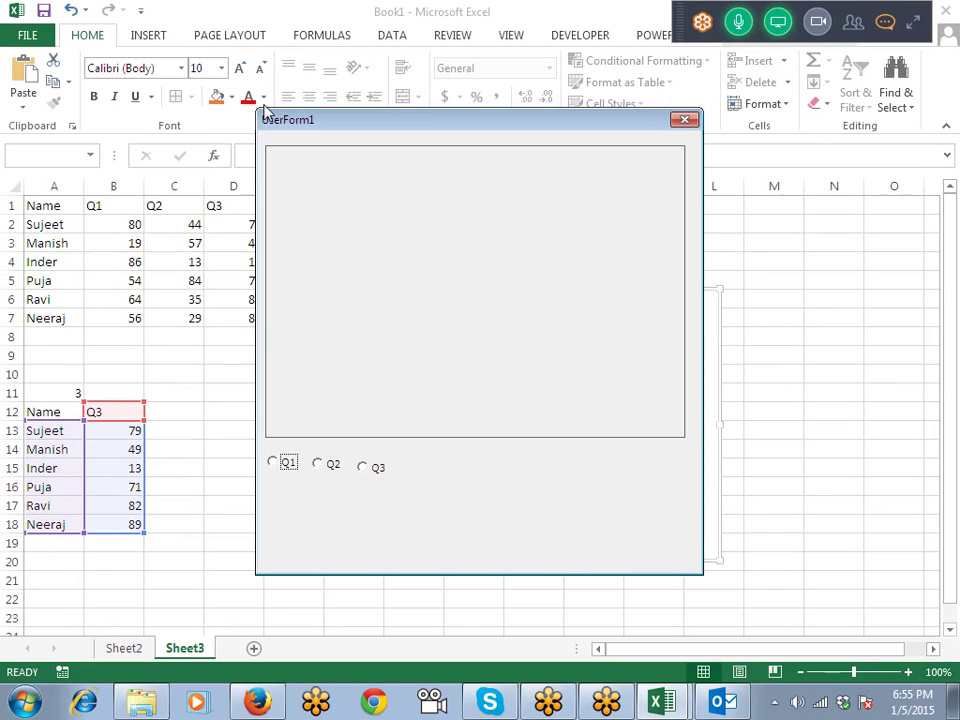
left_click(280, 463)
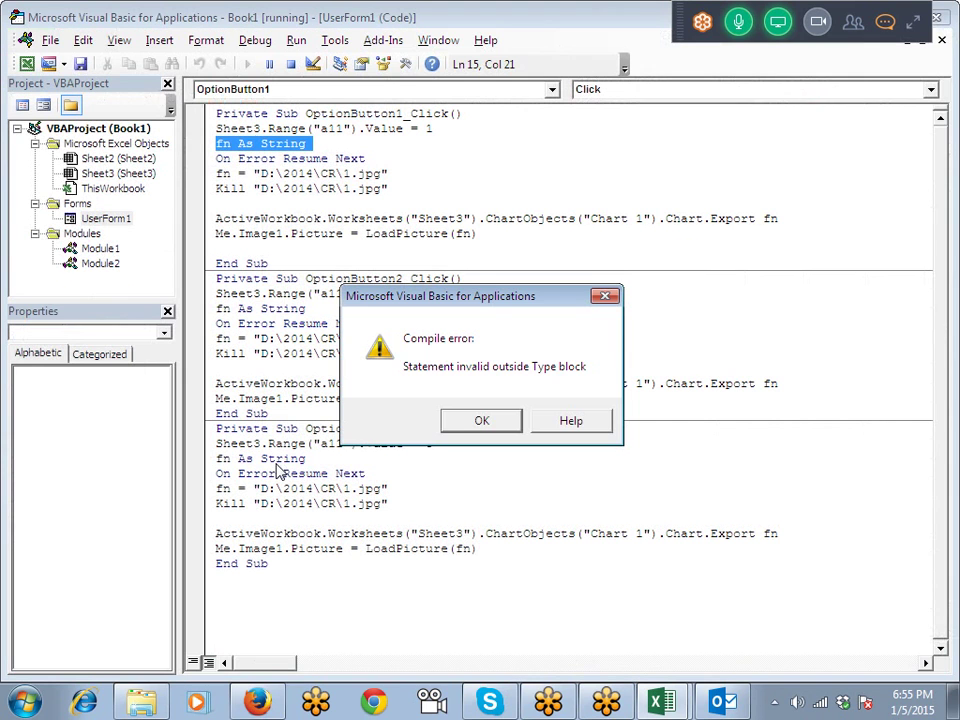
left_click(469, 422)
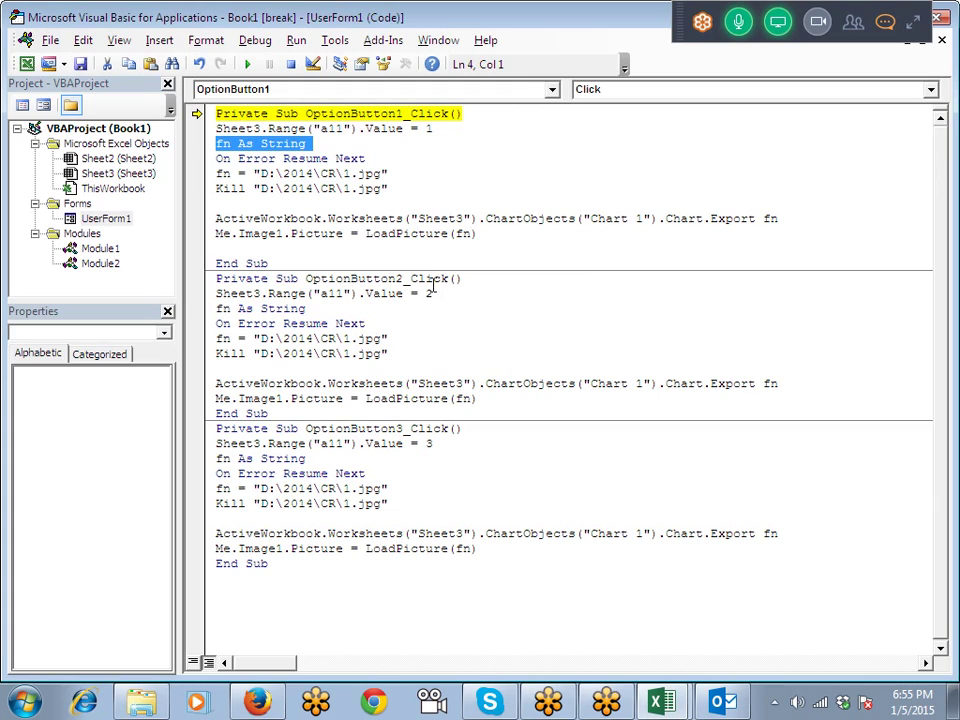
left_click(364, 188)
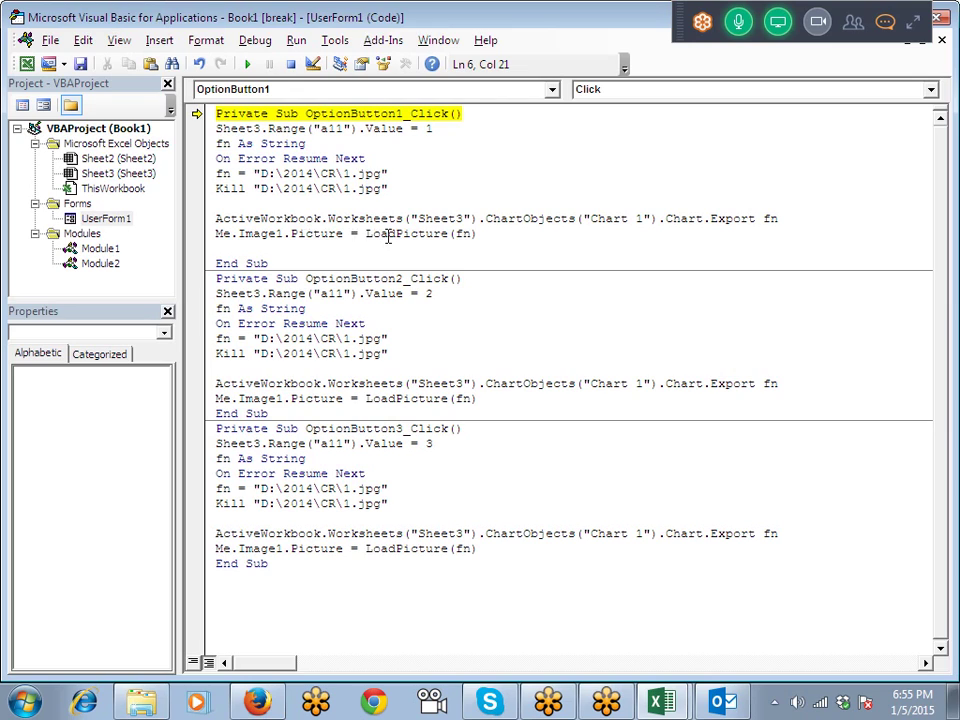
Change Worksheets to Sheets in OptionButton1_Click's chart-export line
left_click(260, 218)
double_click(340, 220)
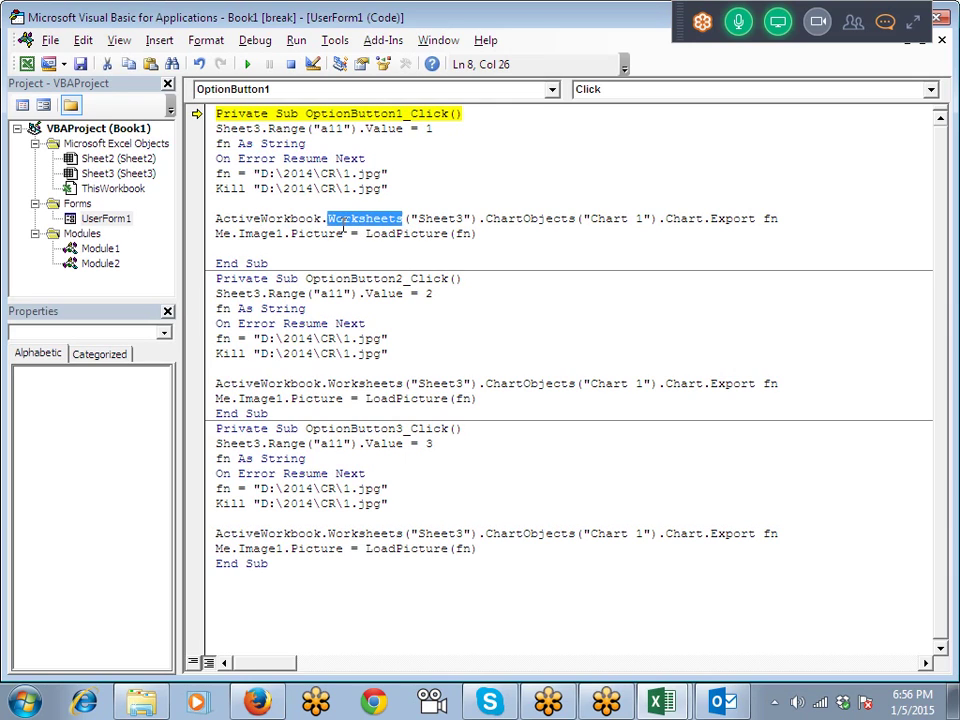
left_click(364, 218)
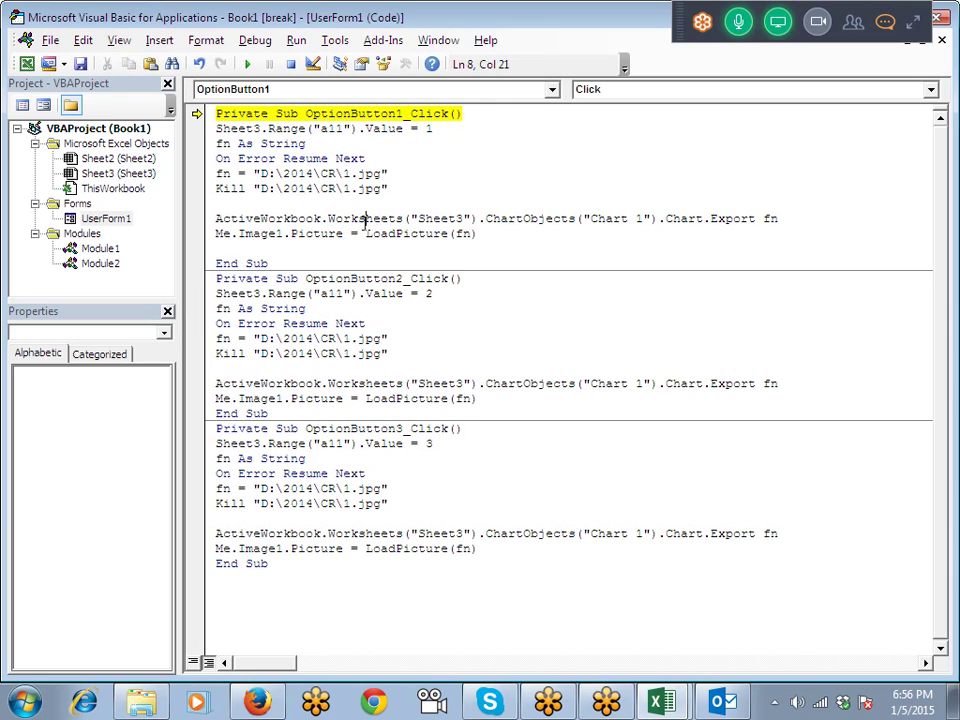
left_click_drag(357, 218, 326, 218)
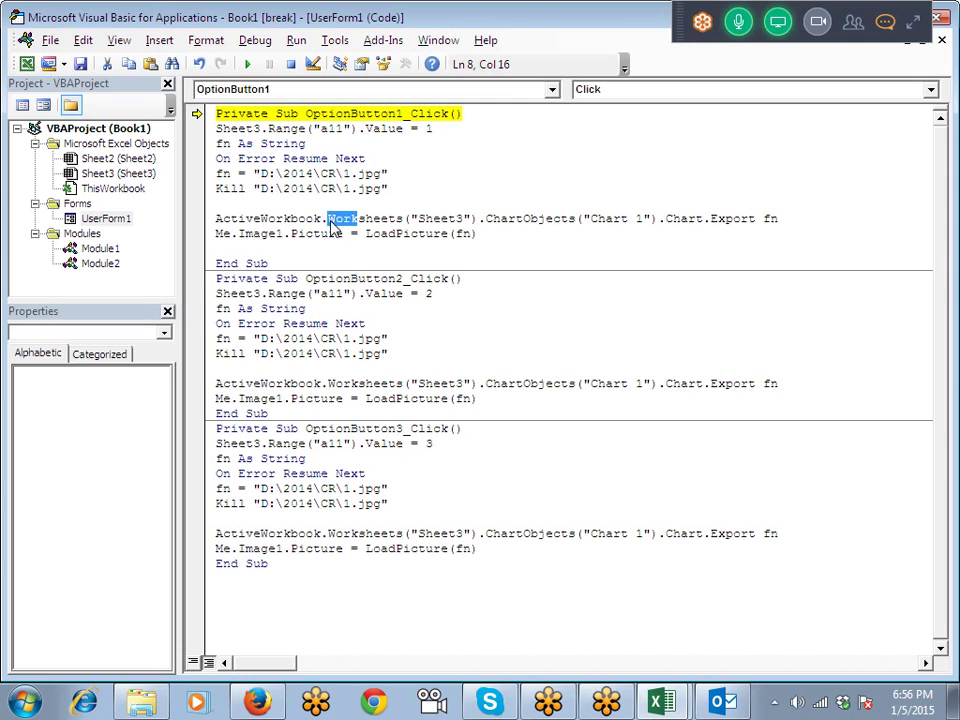
type("S")
Review the rest of the export line: ChartObjects, Chart and Export
left_click(370, 262)
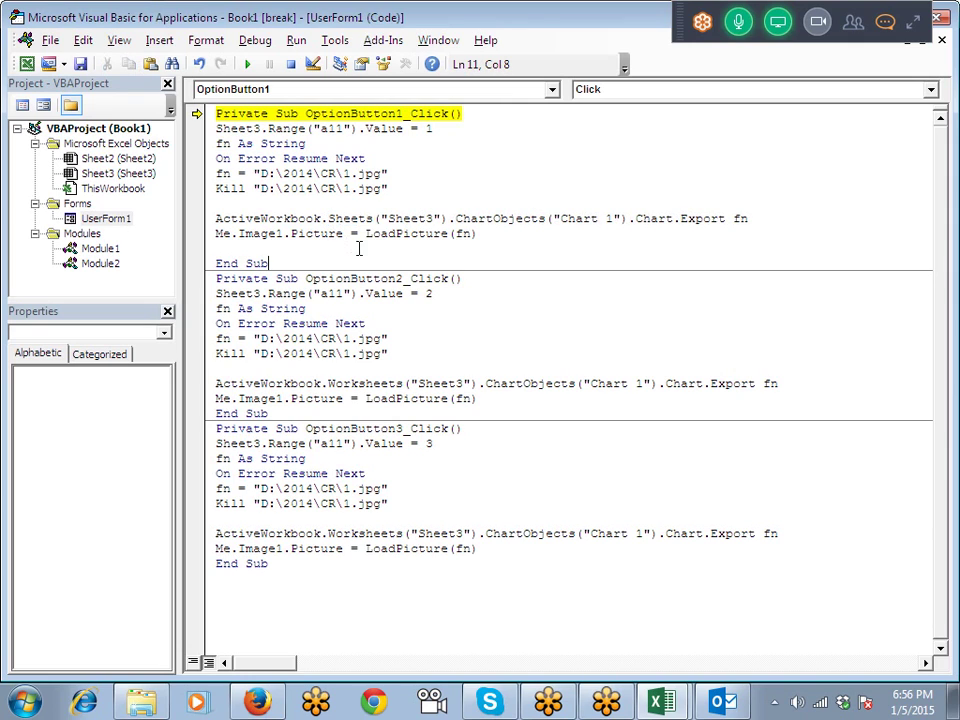
left_click(466, 218)
double_click(645, 222)
left_click(688, 222)
left_click(709, 219)
left_click(726, 219)
Run UserForm1 and pick Q1, which raises a compile error
left_click(291, 63)
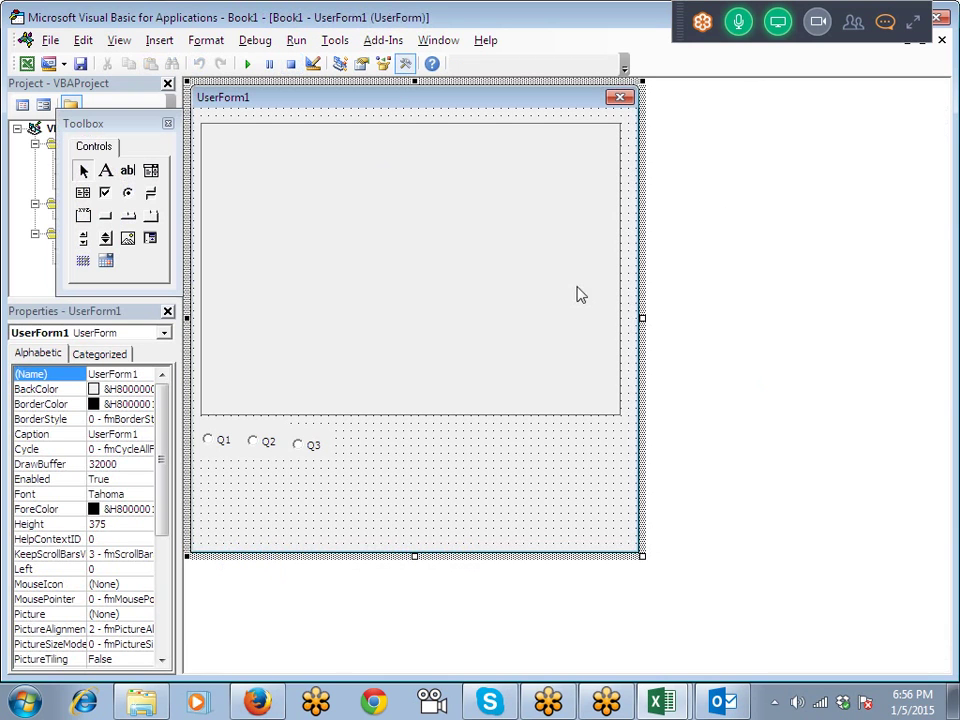
left_click(247, 63)
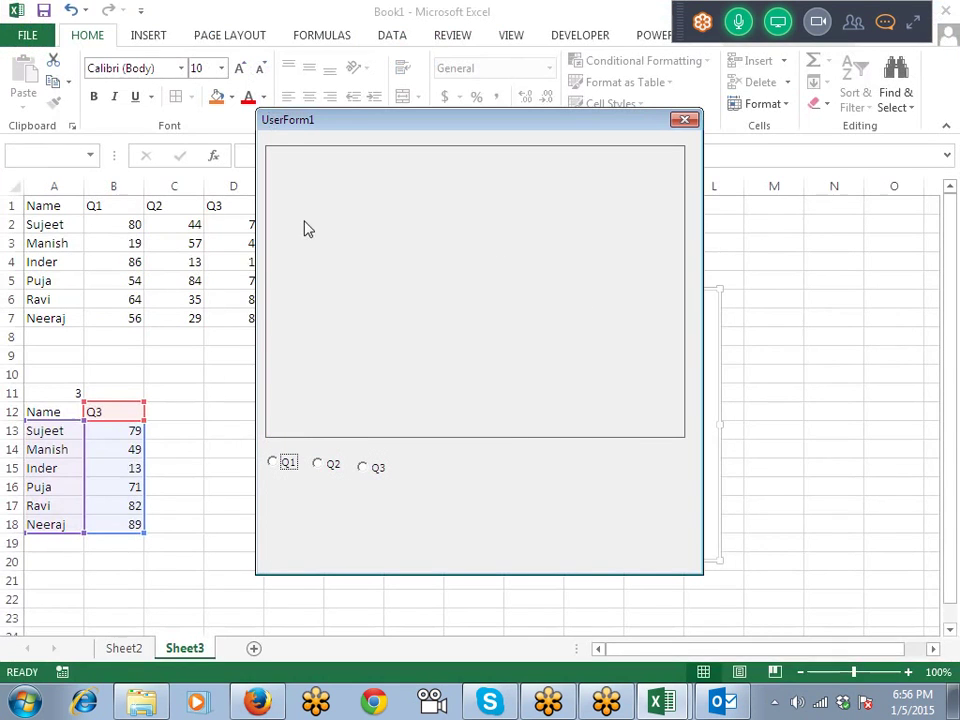
left_click(285, 464)
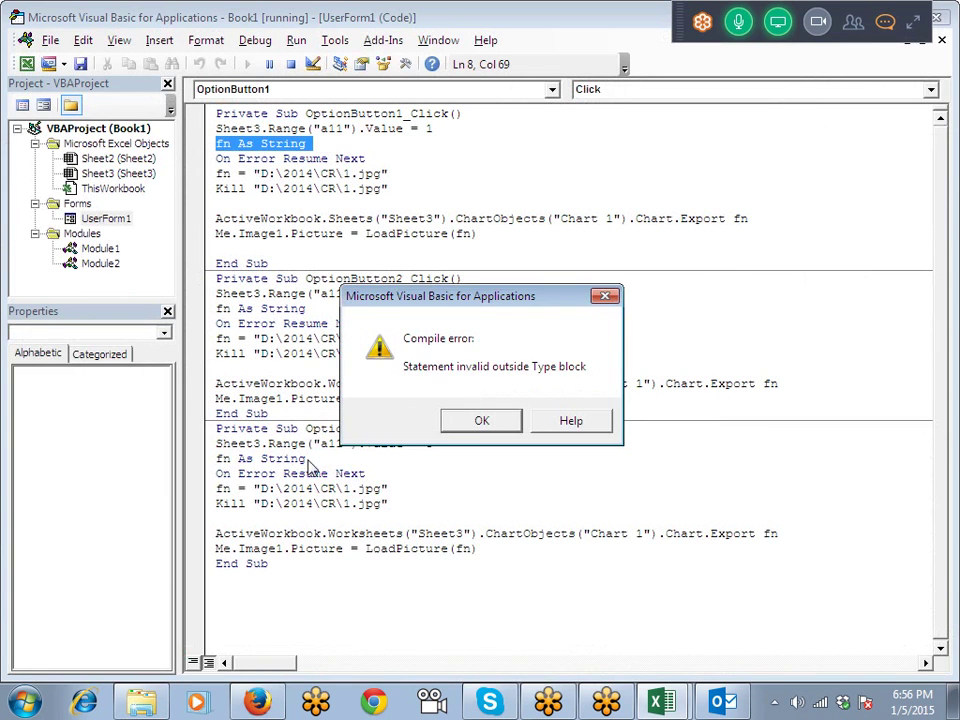
left_click(464, 425)
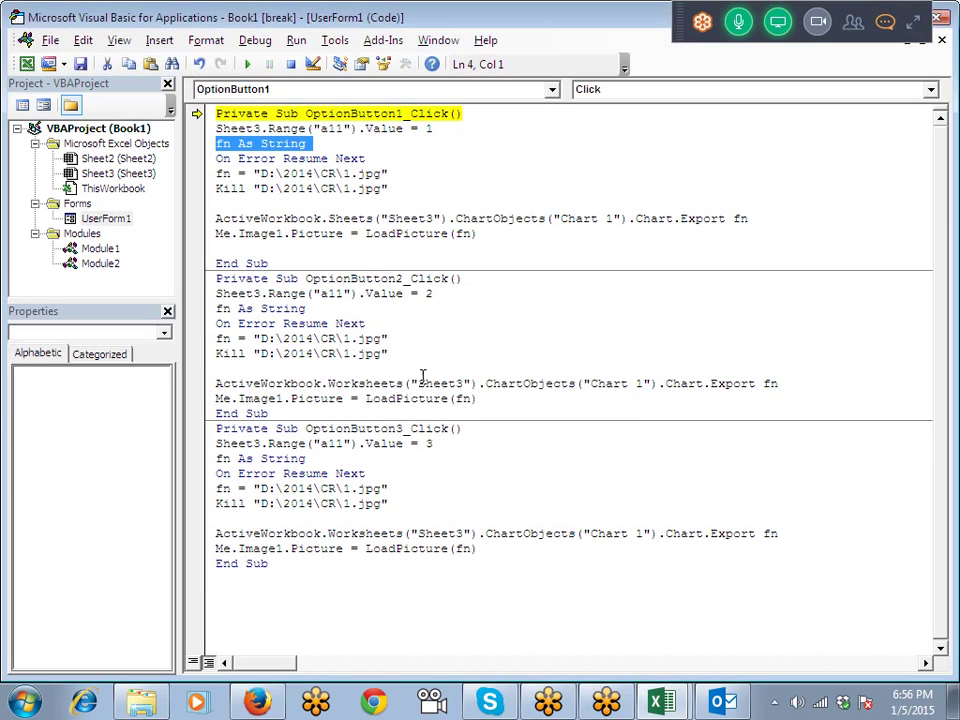
Prefix the fn As String declarations in the first and second procedures with Dim
left_click(223, 145)
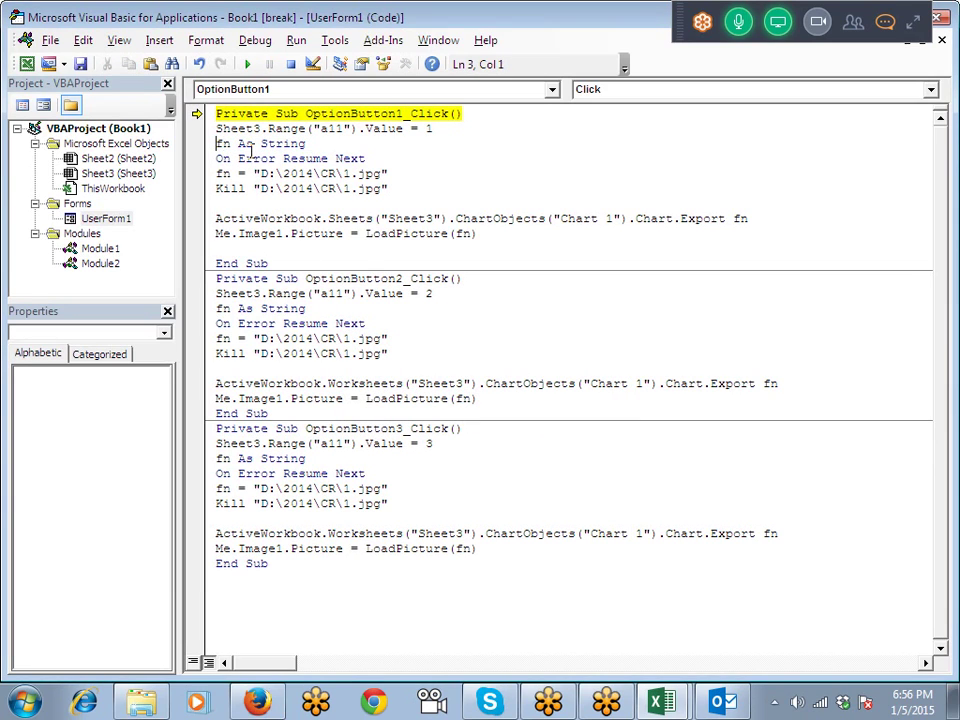
type("s")
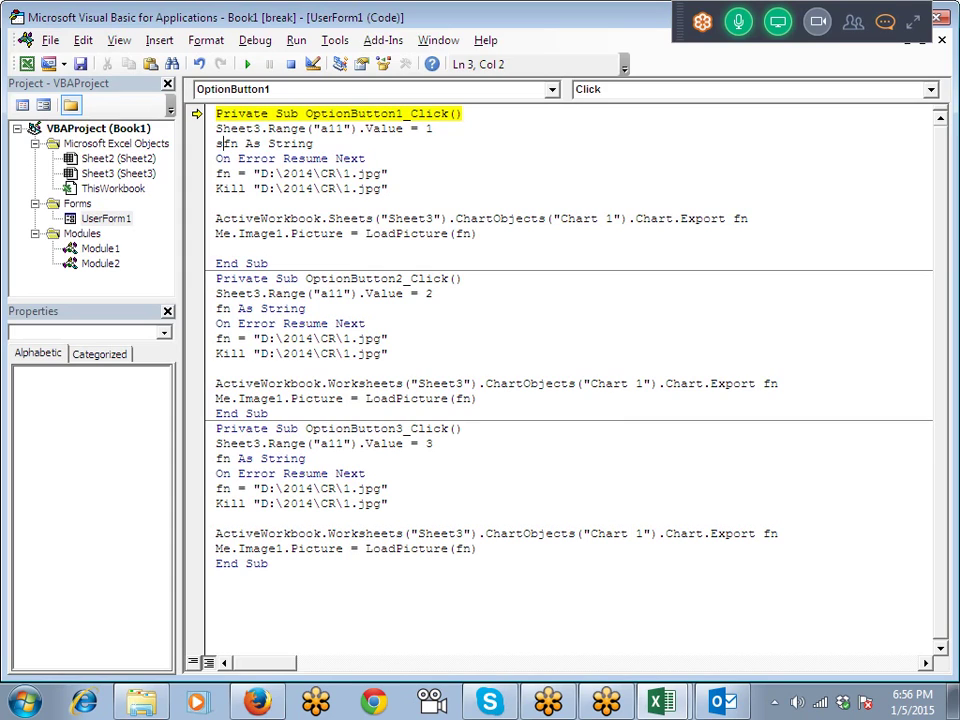
key("BackSpace")
type("dim")
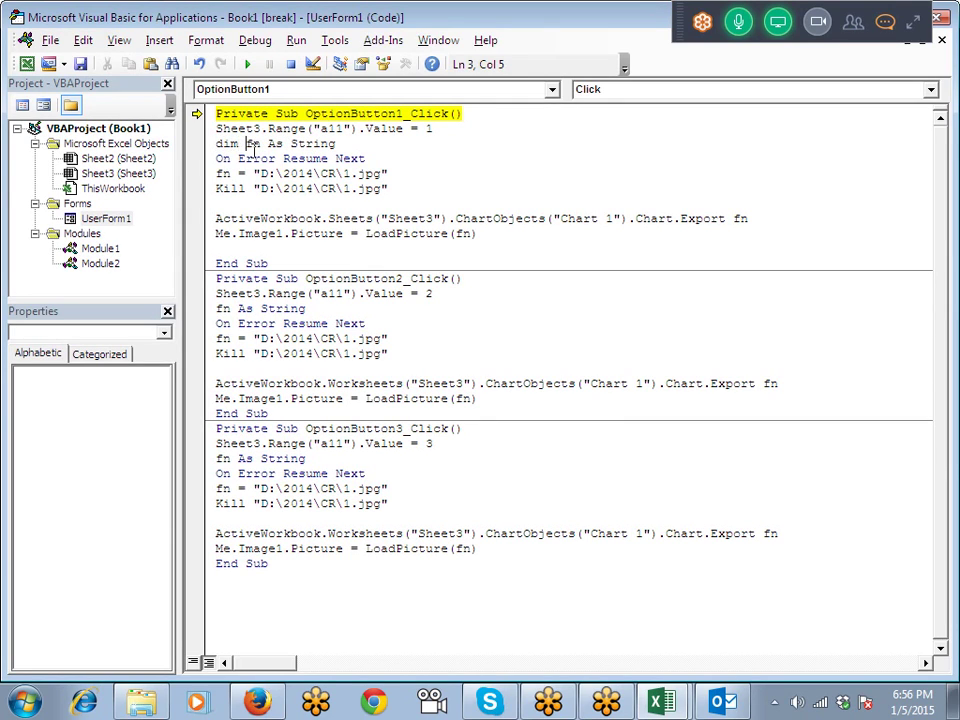
left_click(276, 293)
left_click(216, 293)
key("Down")
type("dim")
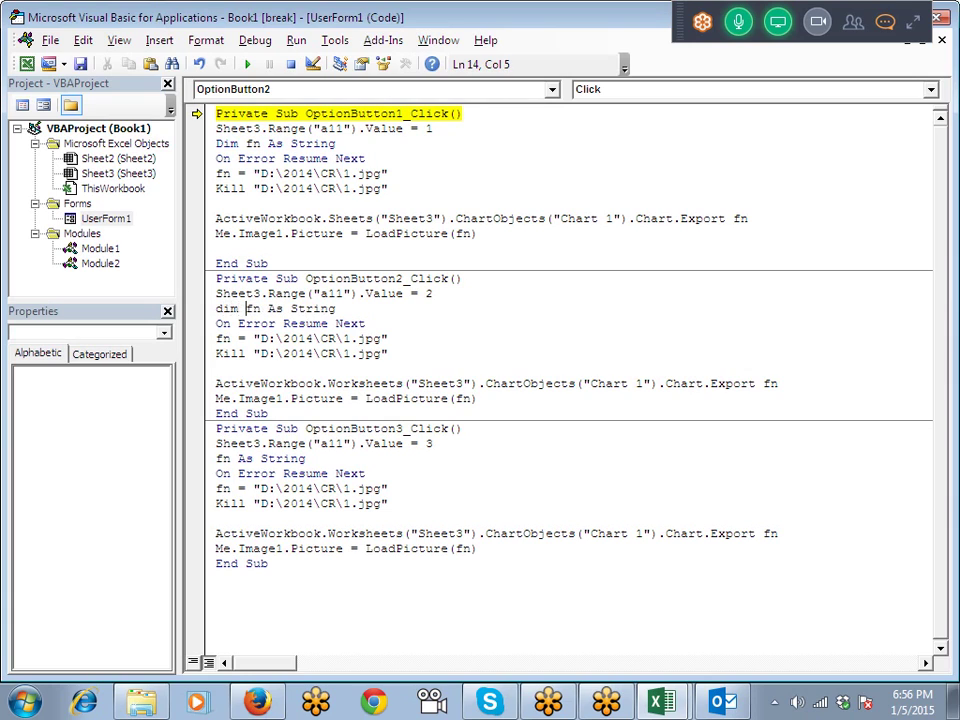
Delete the Dim wrongly added to the fn assignment line after the compile error
left_click(219, 353)
left_click(217, 400)
key("Up")
key("Up")
key("Up")
key("Up")
type("d")
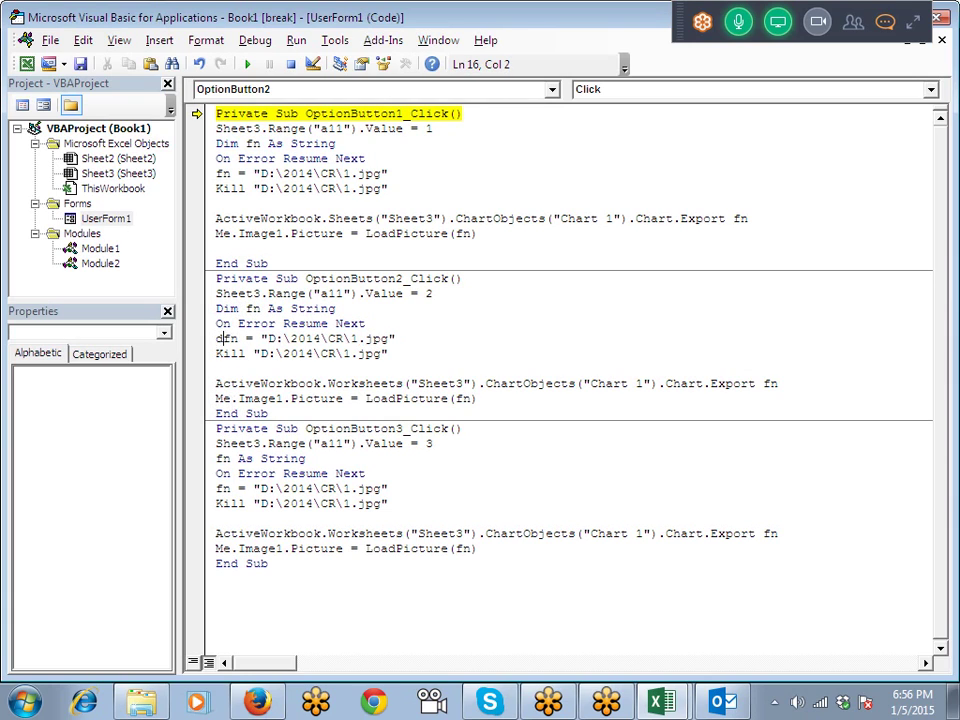
type("im")
left_click(248, 384)
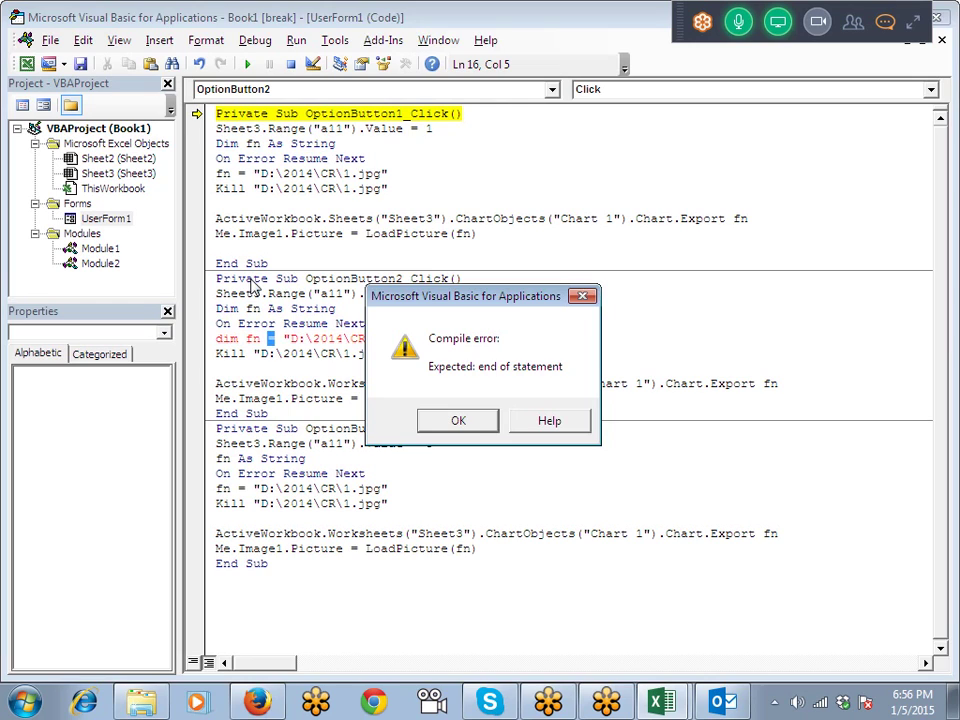
left_click(448, 422)
left_click_drag(239, 339, 214, 341)
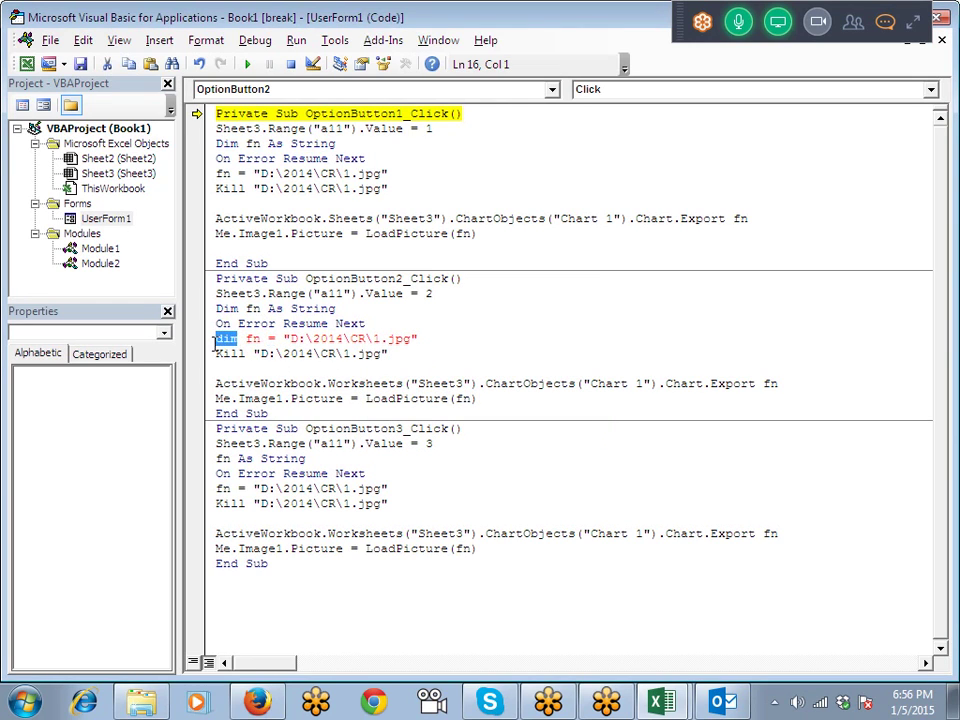
key("Delete")
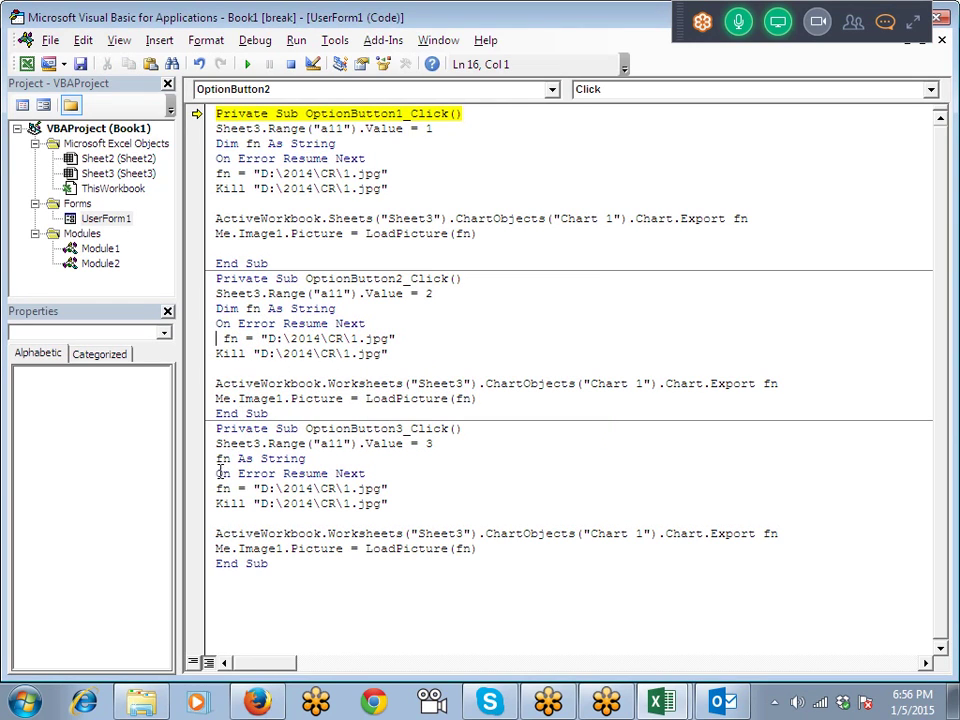
Add Dim before fn As String in the third option button's procedure
left_click(216, 458)
type("di")
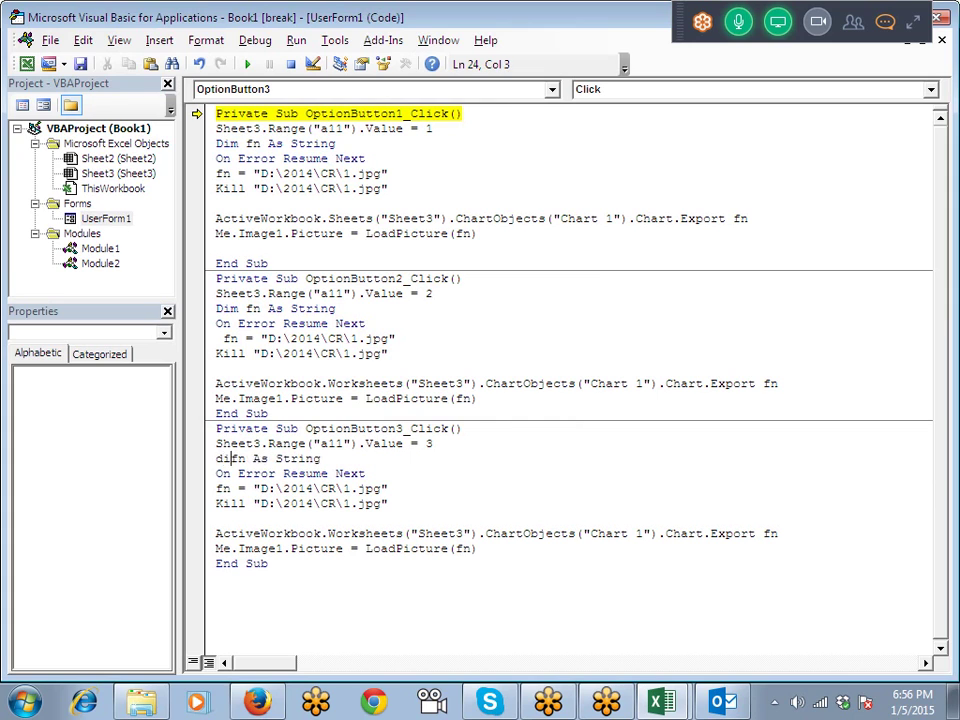
type("m")
left_click(370, 518)
left_click(314, 458)
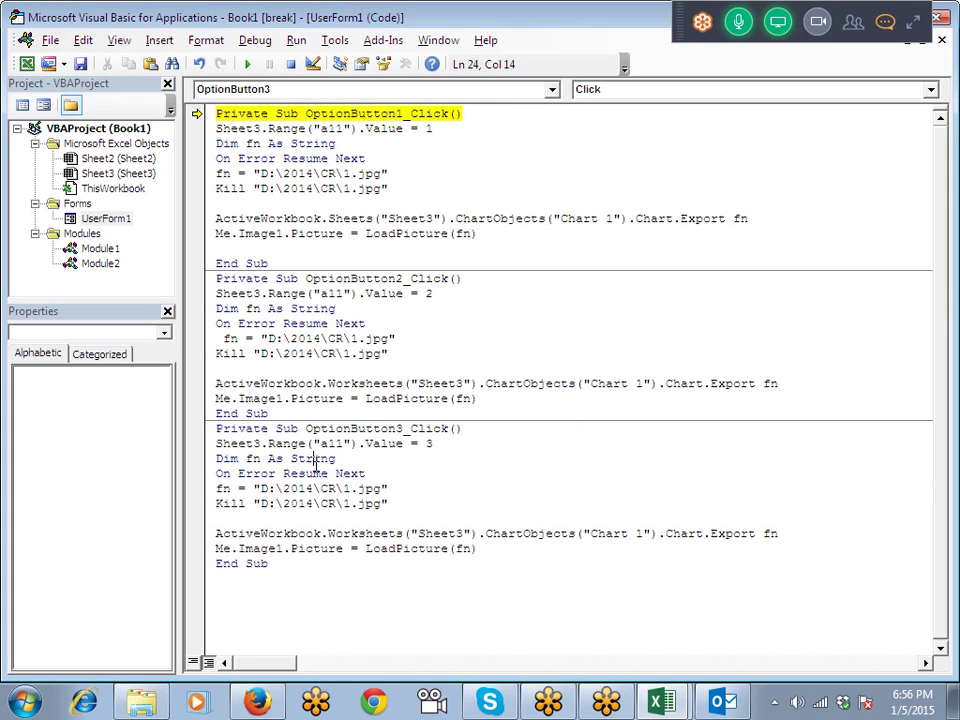
left_click(268, 308)
Run UserForm1 and switch through Q1, Q2 and Q3 to check each quarter's chart
left_click(249, 64)
left_click(249, 64)
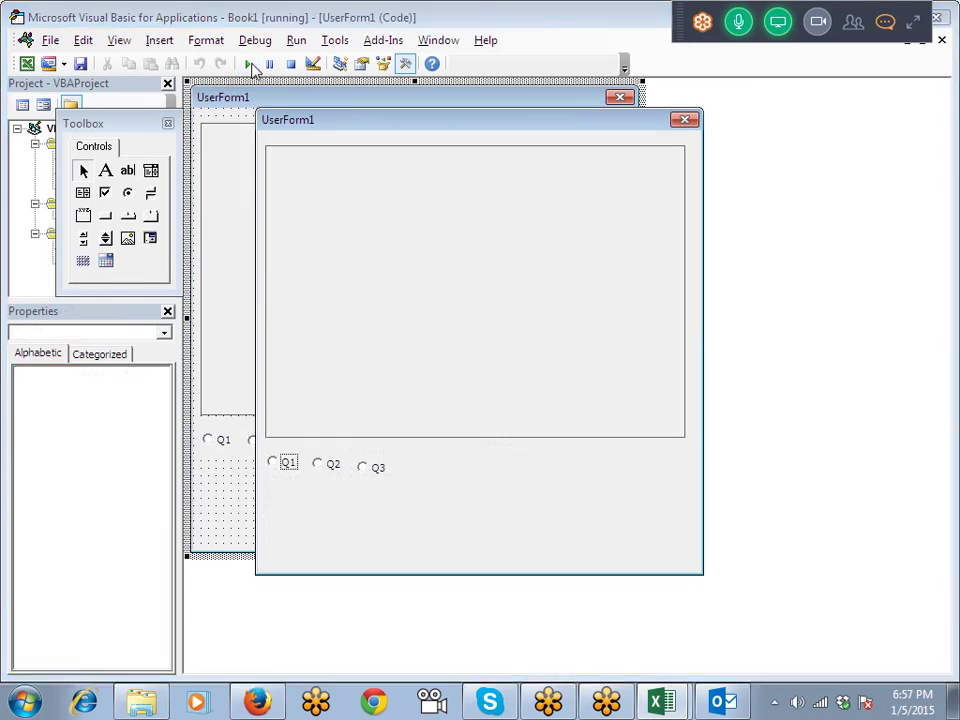
left_click(274, 463)
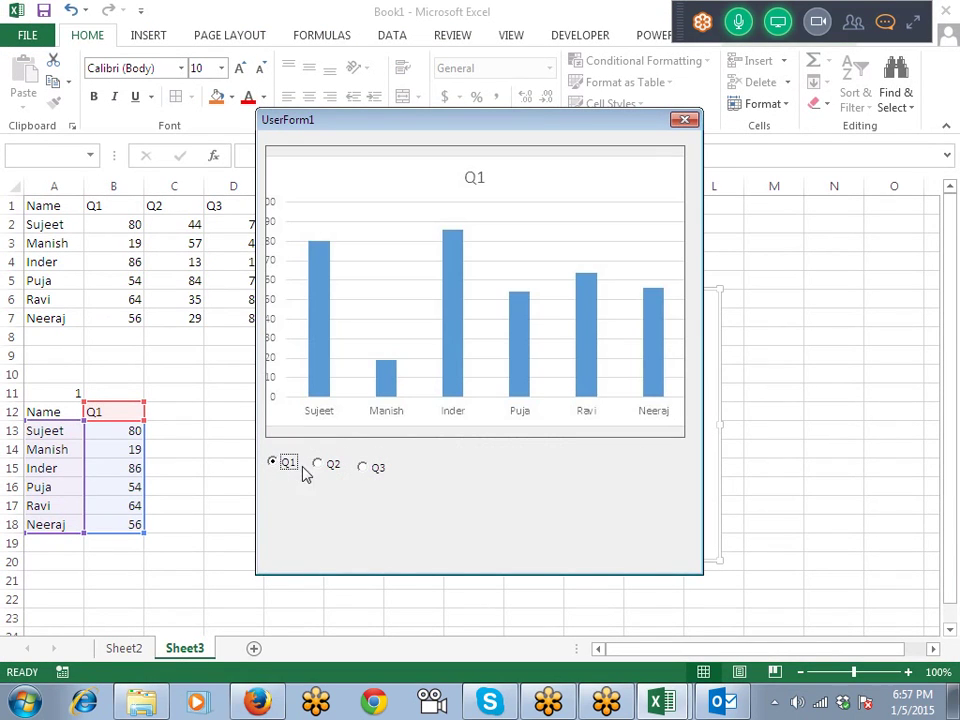
left_click(317, 465)
left_click(362, 468)
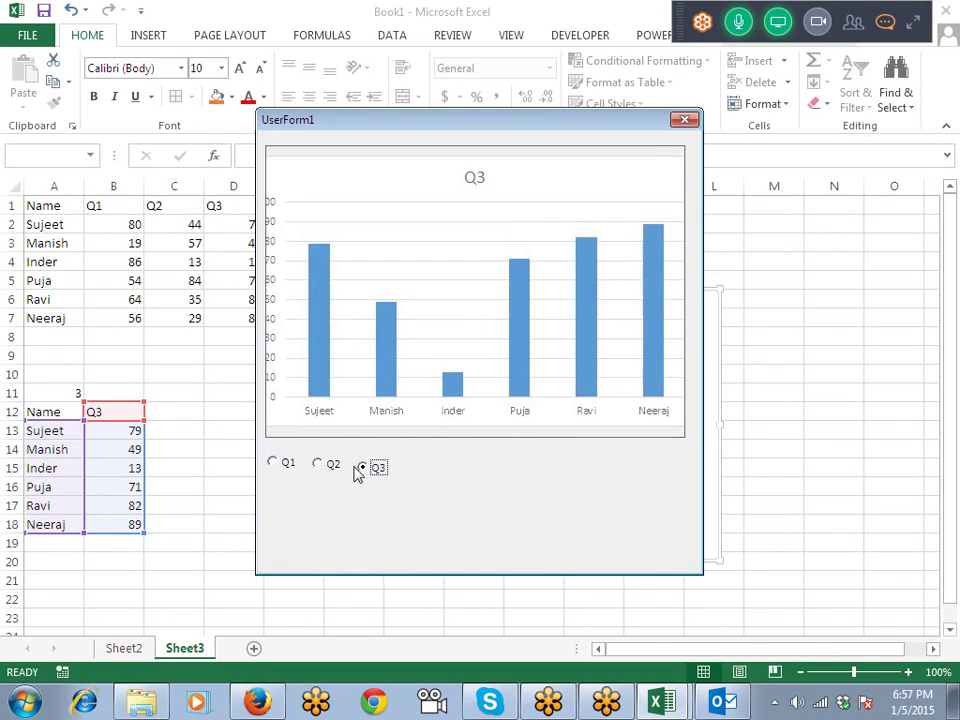
left_click(335, 467)
Recheck the Q1, Q2 and Q3 charts, then close the form and return to Excel
left_click(290, 467)
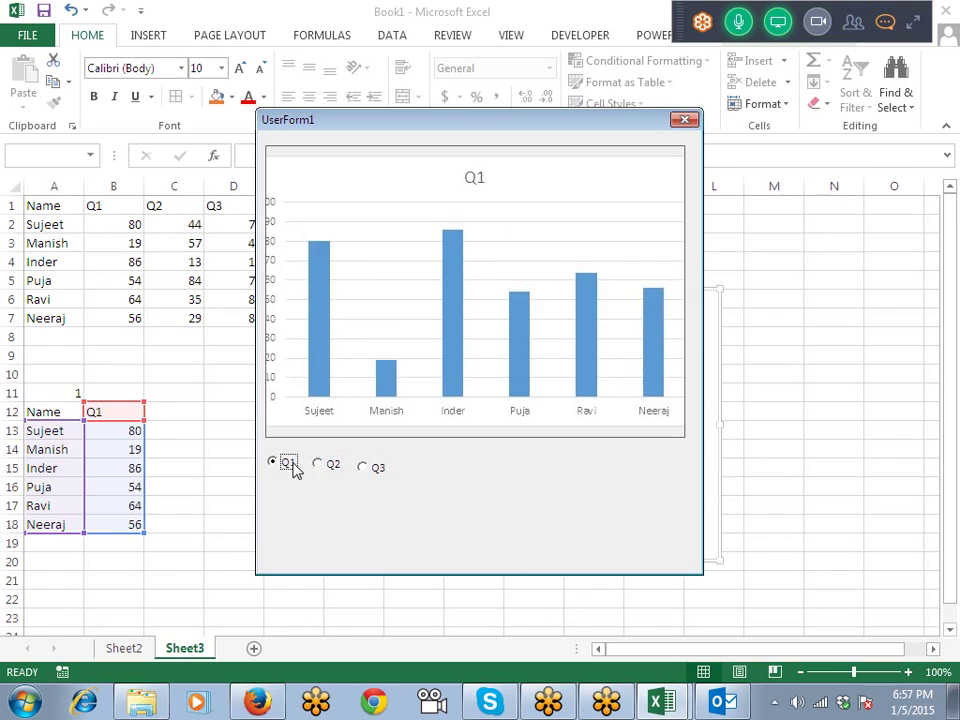
left_click(325, 470)
left_click(366, 470)
left_click(332, 468)
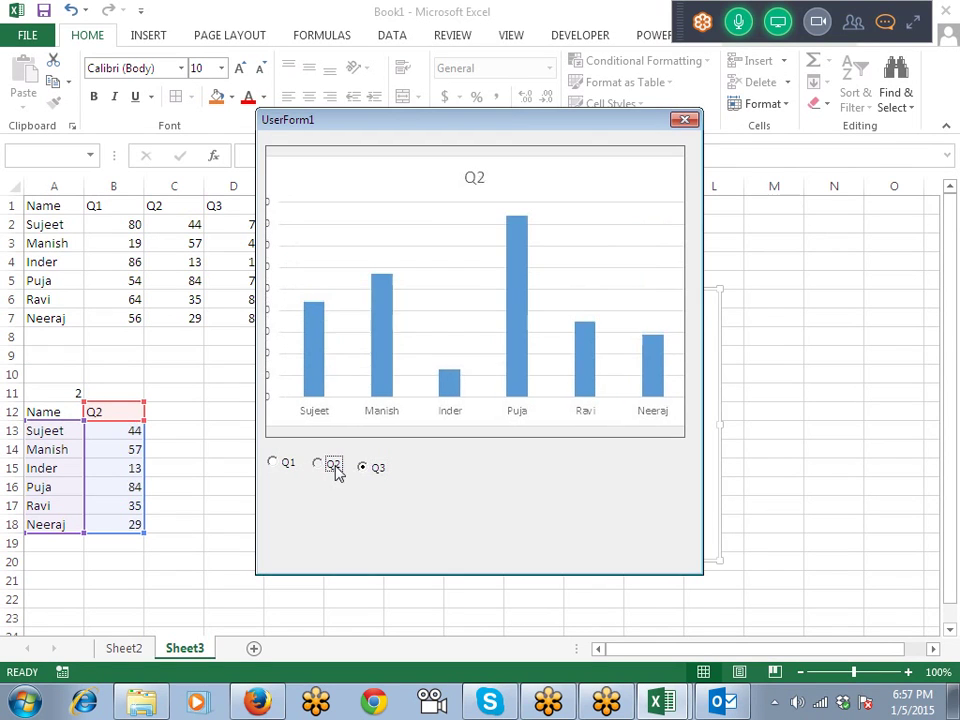
left_click(280, 466)
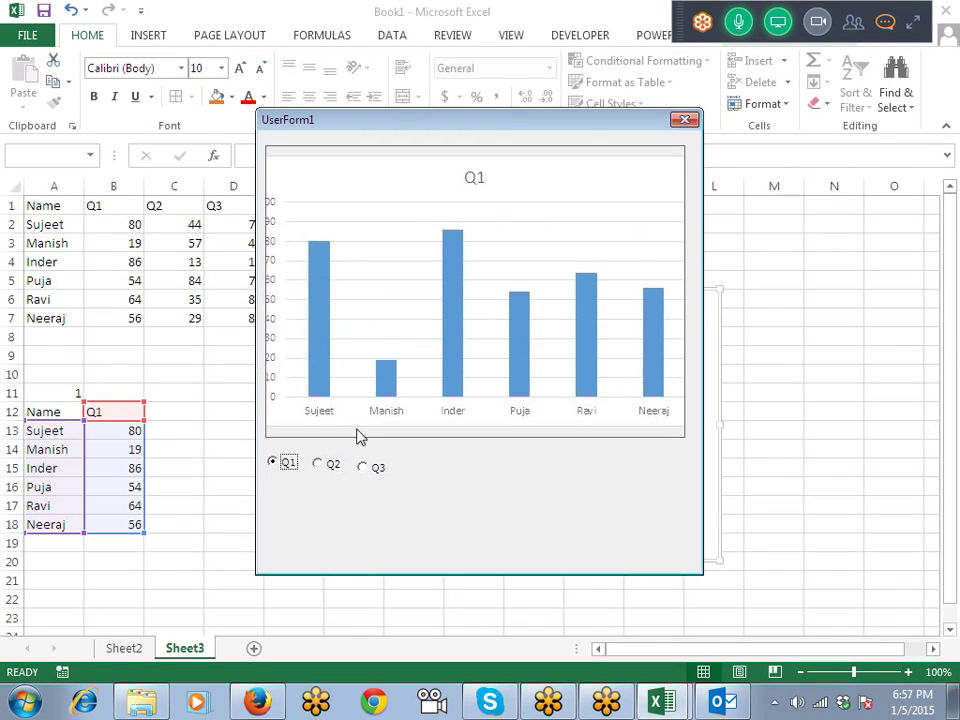
left_click(684, 120)
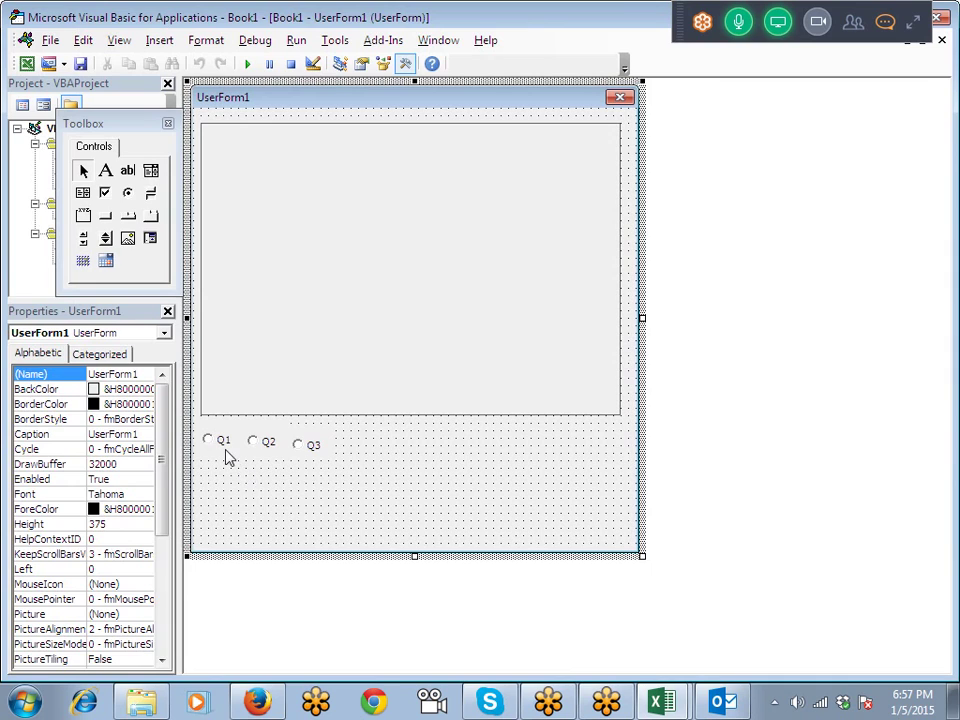
key("alt+F11")
Select the scores table and helper block, inspecting the B13 and B14 formulas
mouse_move(77, 206)
left_mouse_down()
mouse_move(232, 263)
mouse_move(240, 302)
left_mouse_up()
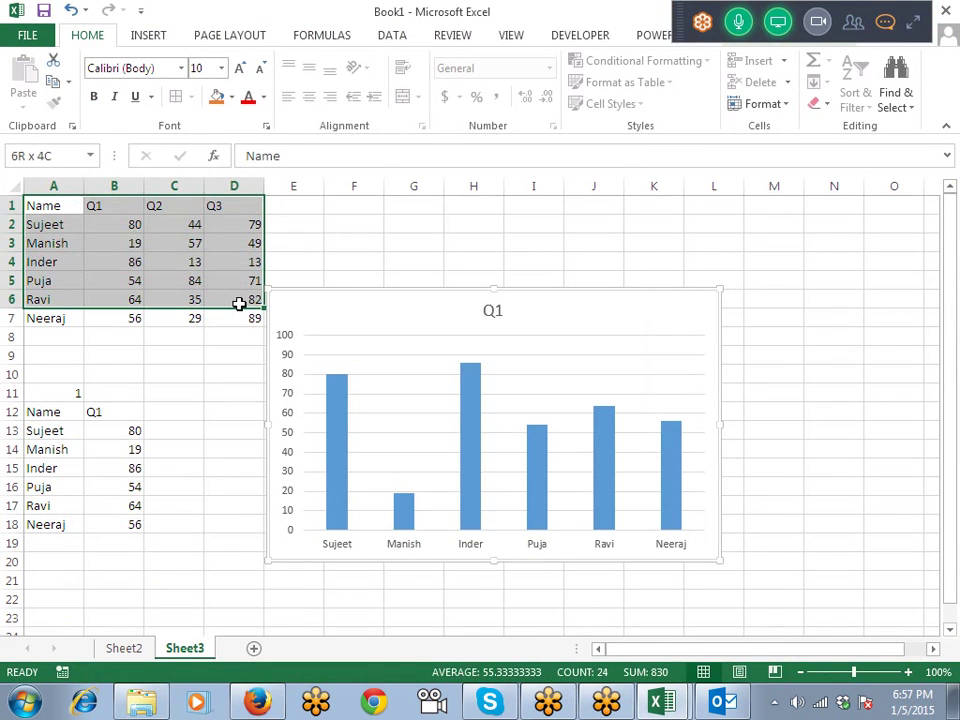
mouse_move(75, 411)
left_mouse_down()
mouse_move(115, 458)
mouse_move(110, 525)
left_mouse_up()
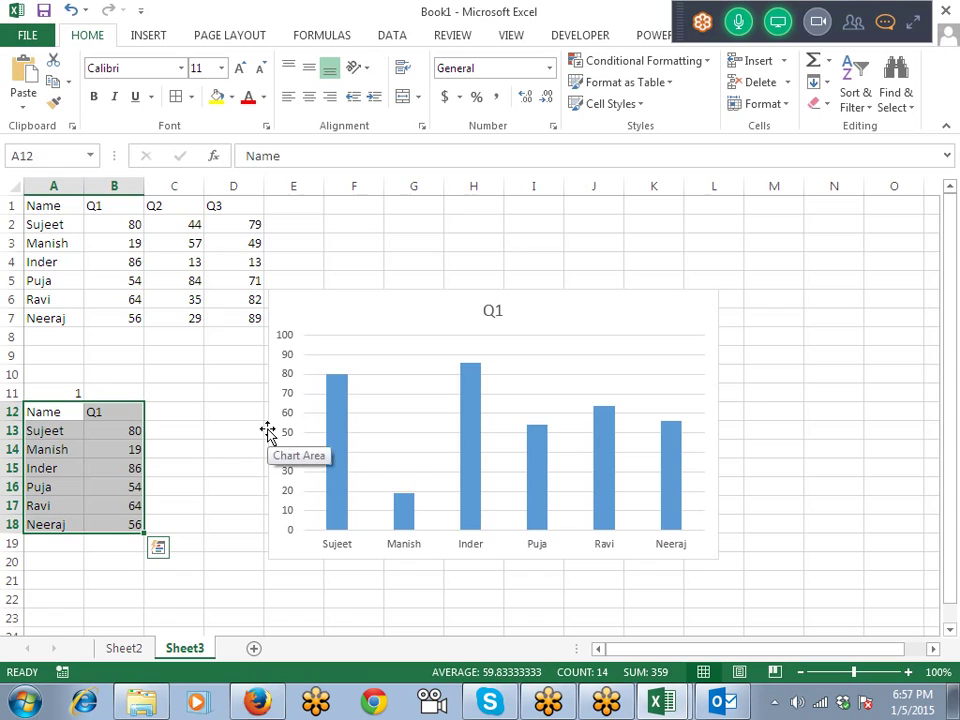
left_click(114, 430)
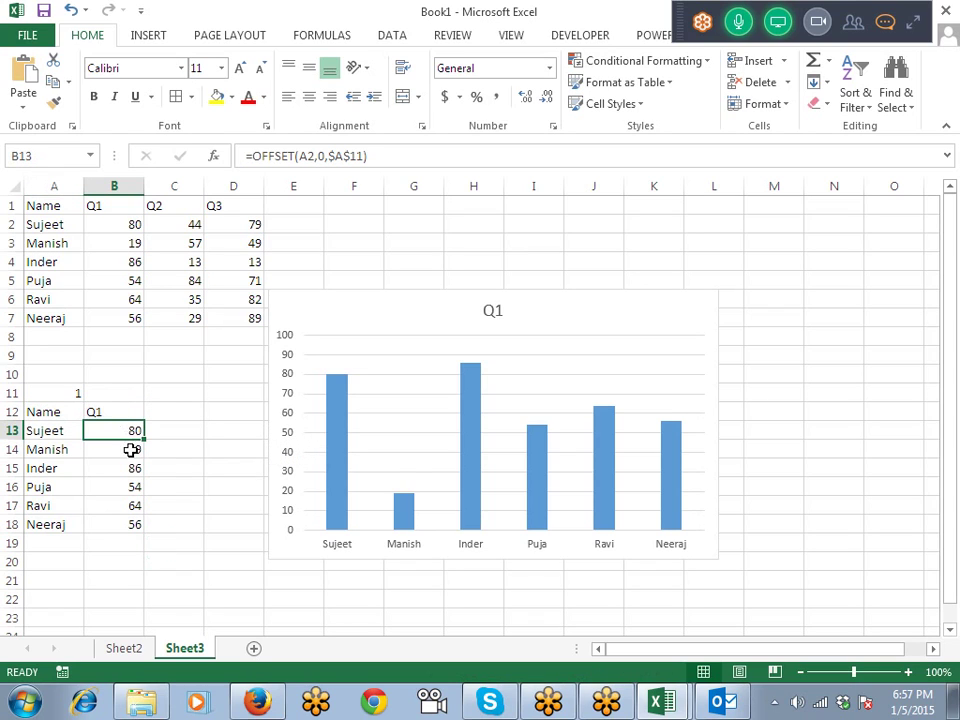
left_click(111, 451)
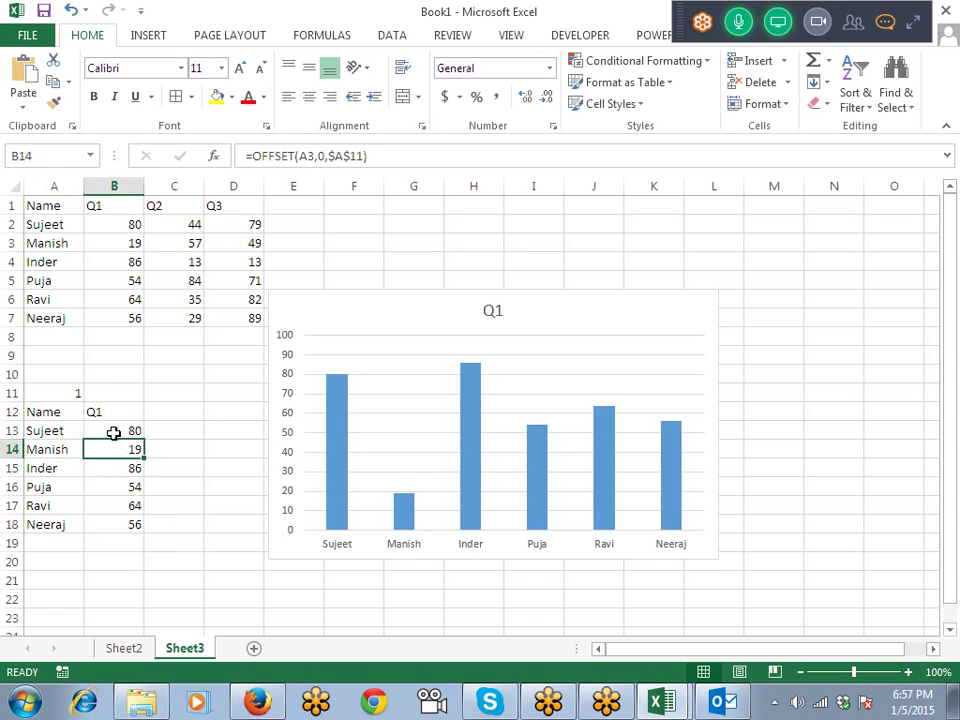
left_click(115, 430)
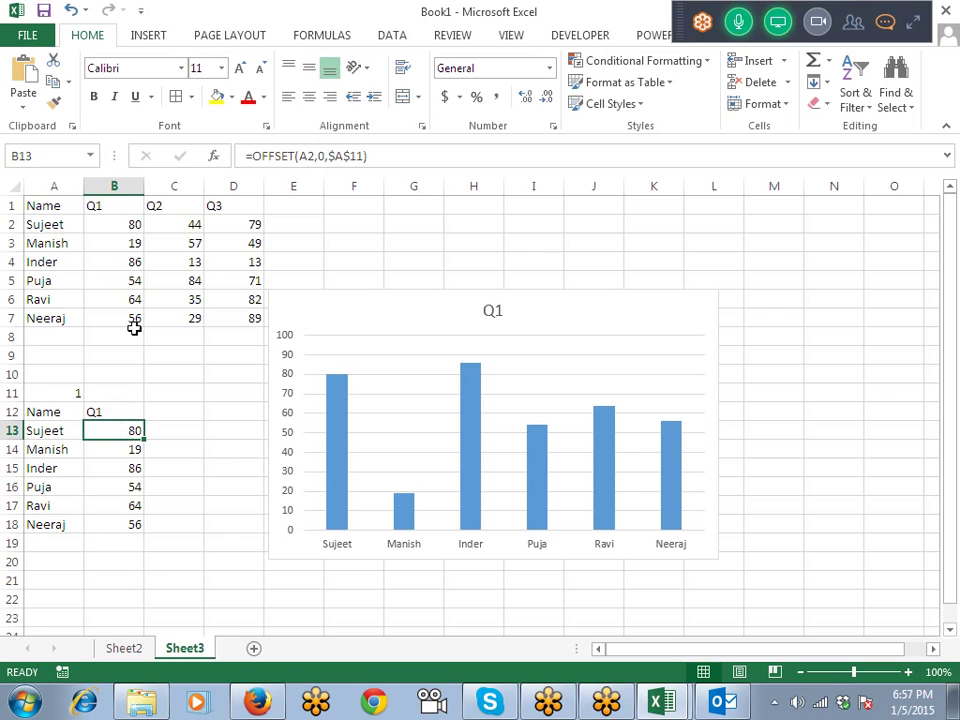
Highlight quarter cell A11 and the Q1, Q2 and Q3 score columns in rows 2–6
left_click(66, 392)
left_click_drag(118, 224, 120, 299)
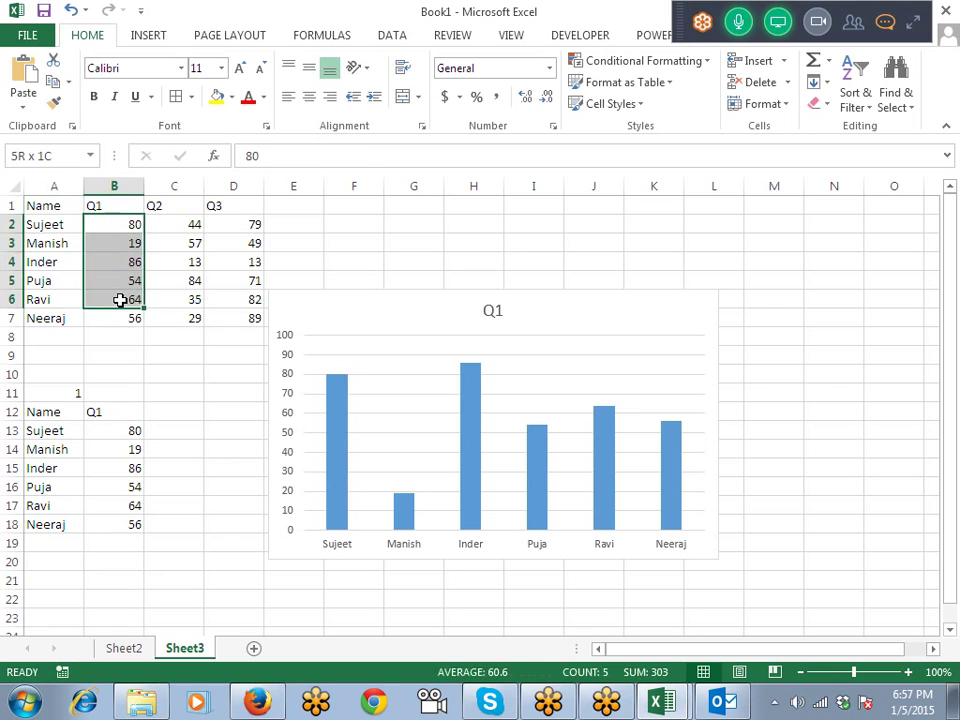
left_click_drag(193, 224, 193, 299)
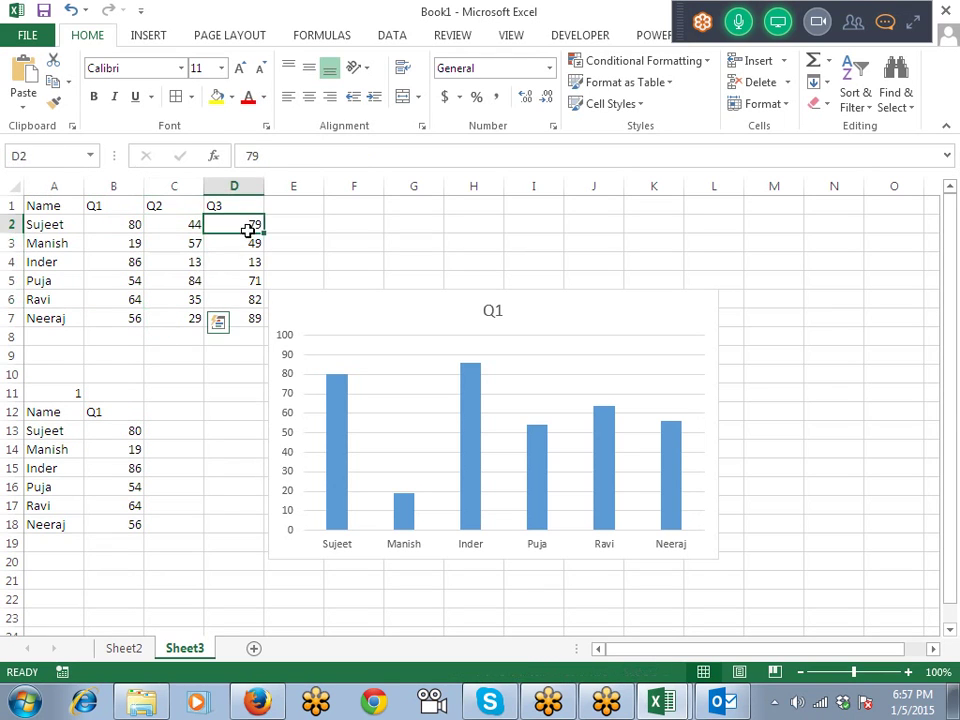
left_click_drag(245, 224, 245, 299)
Inspect the OFFSET formulas in B12–B16, then select A12:B18 and return to VBA
left_click(115, 449)
left_click(120, 414)
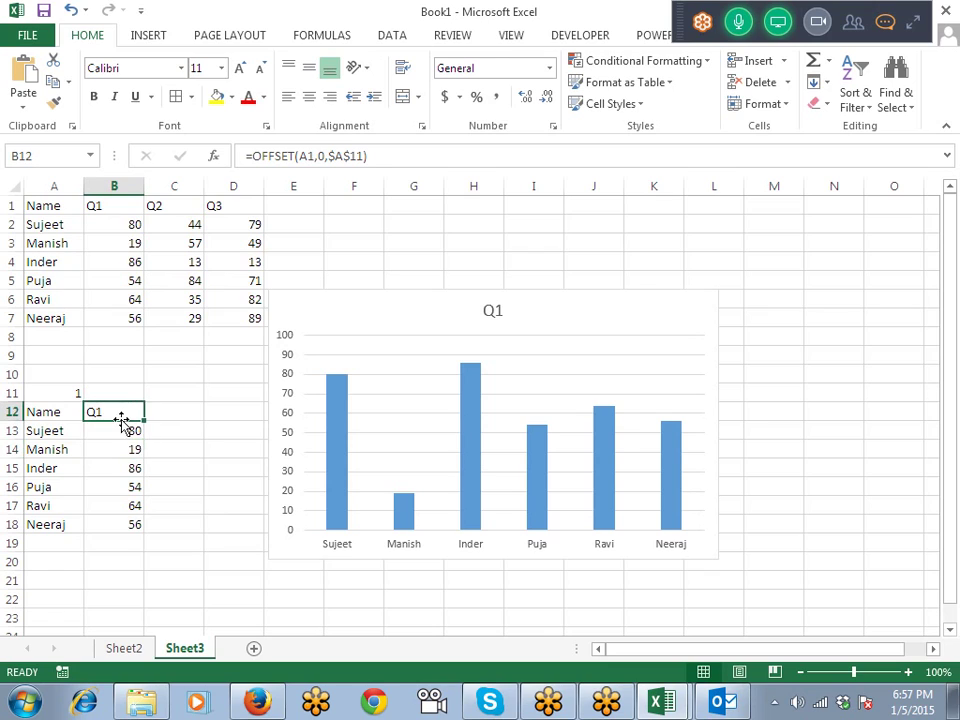
left_click(116, 434)
left_click(336, 155)
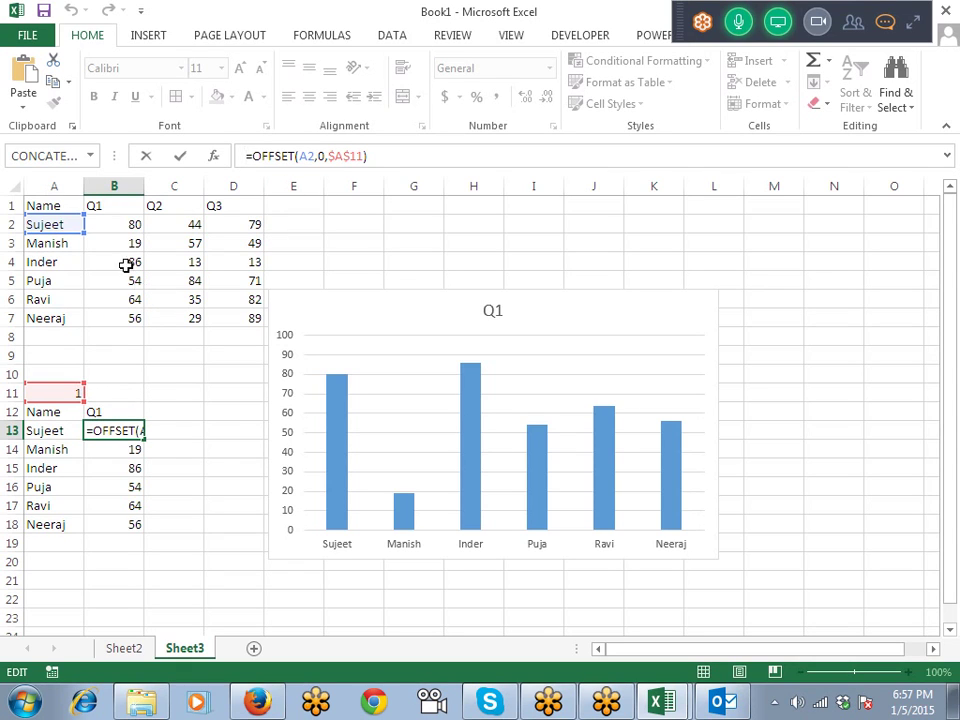
key("Escape")
left_click(125, 452)
left_click(127, 486)
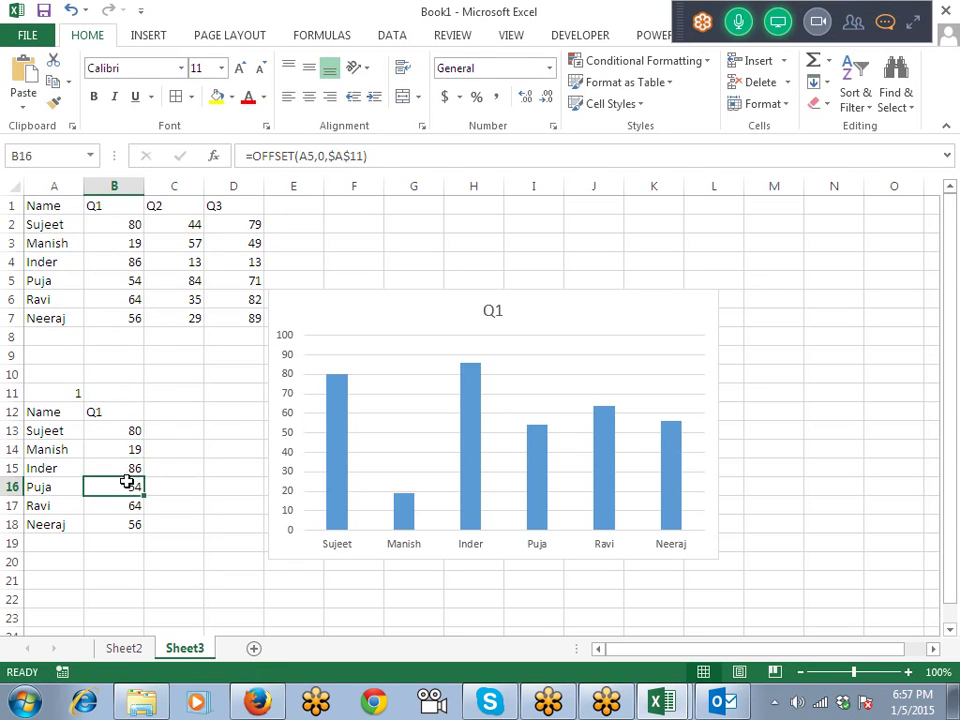
left_click(128, 431)
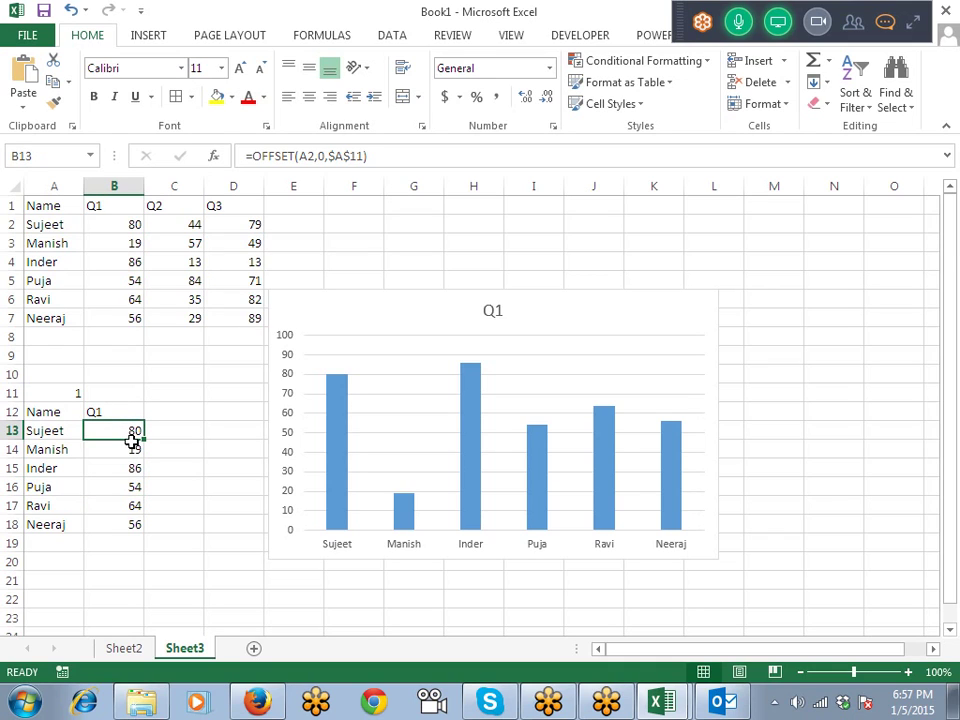
left_click_drag(62, 411, 134, 521)
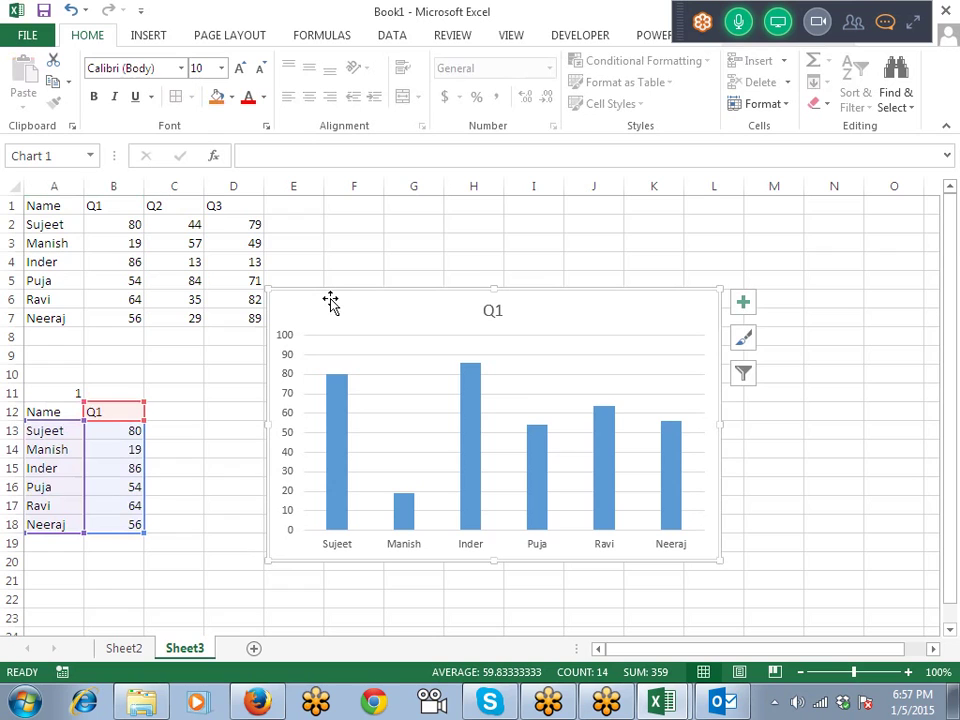
key("alt+F11")
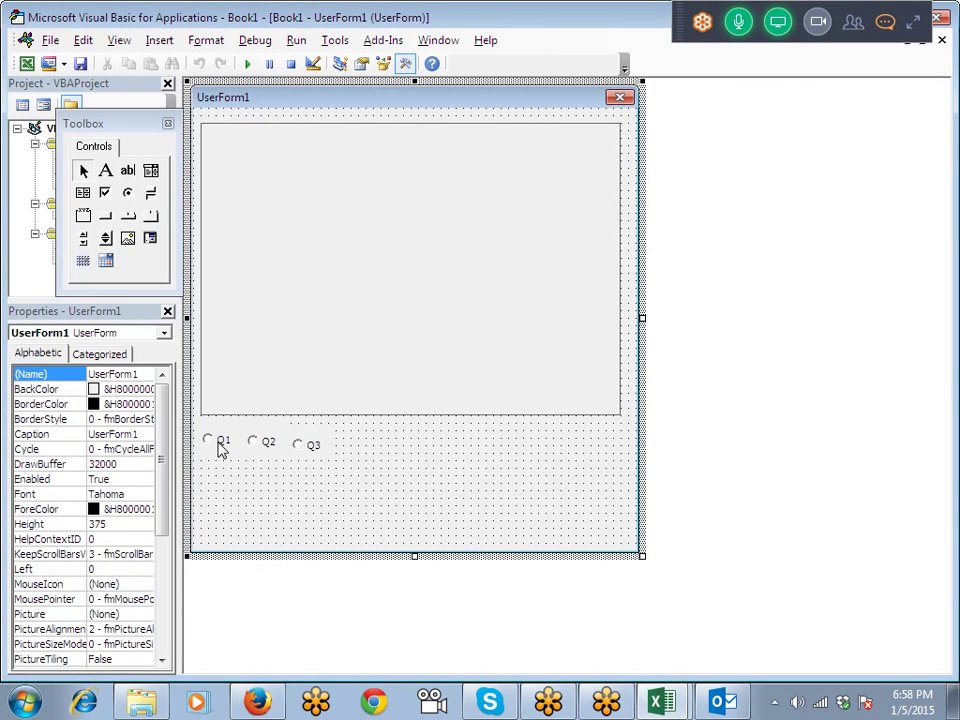
Open the Q1 option's click code and insert a blank line above Dim fn
double_click(224, 444)
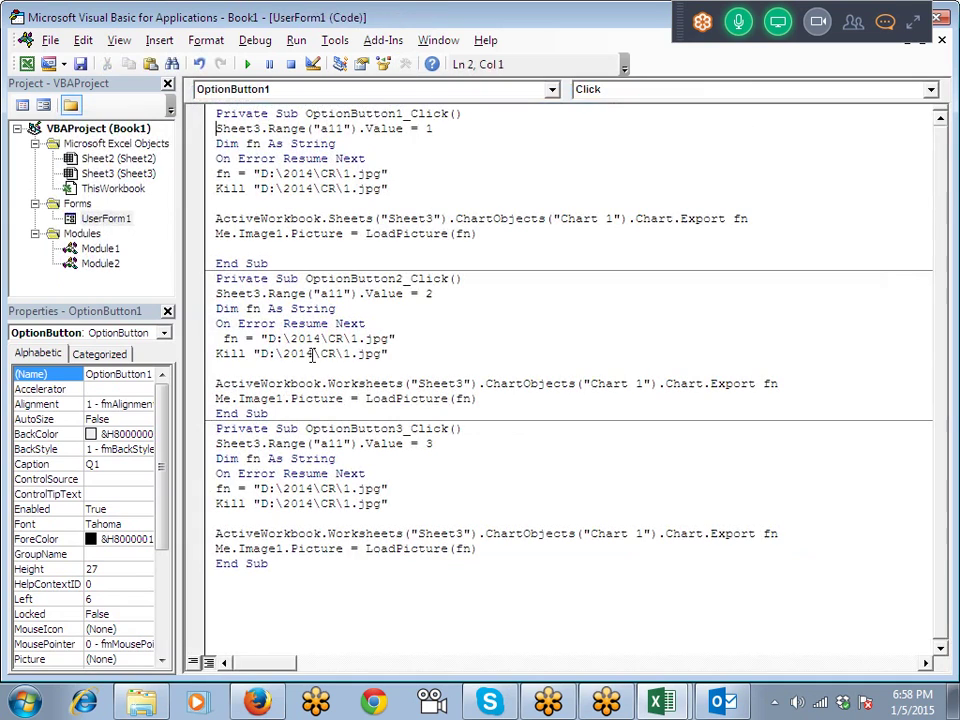
left_click(447, 343)
left_click(219, 147)
key("Return")
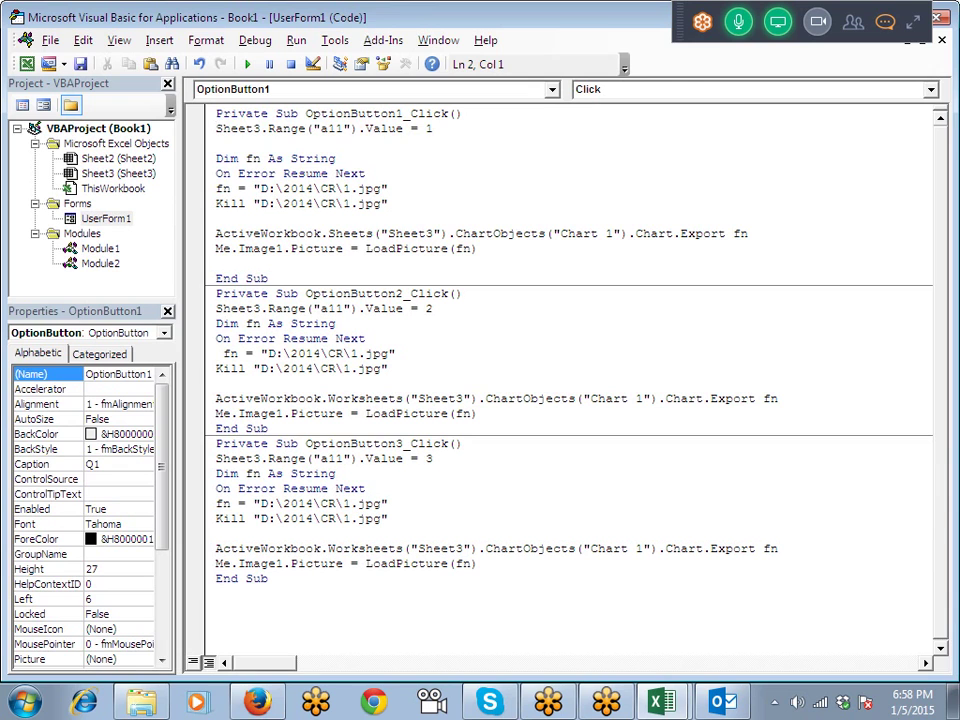
key("shift+Down")
Compare the code lines setting A11 to 1, 2 and 3 with cell A11 on Sheet3
key("alt+F11")
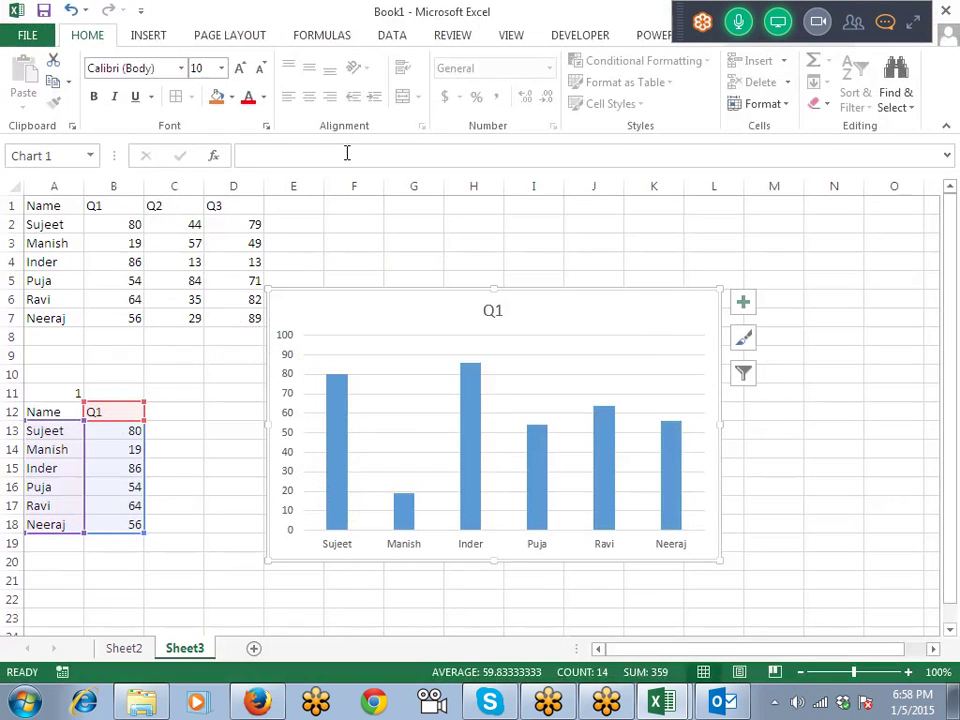
left_click(184, 443)
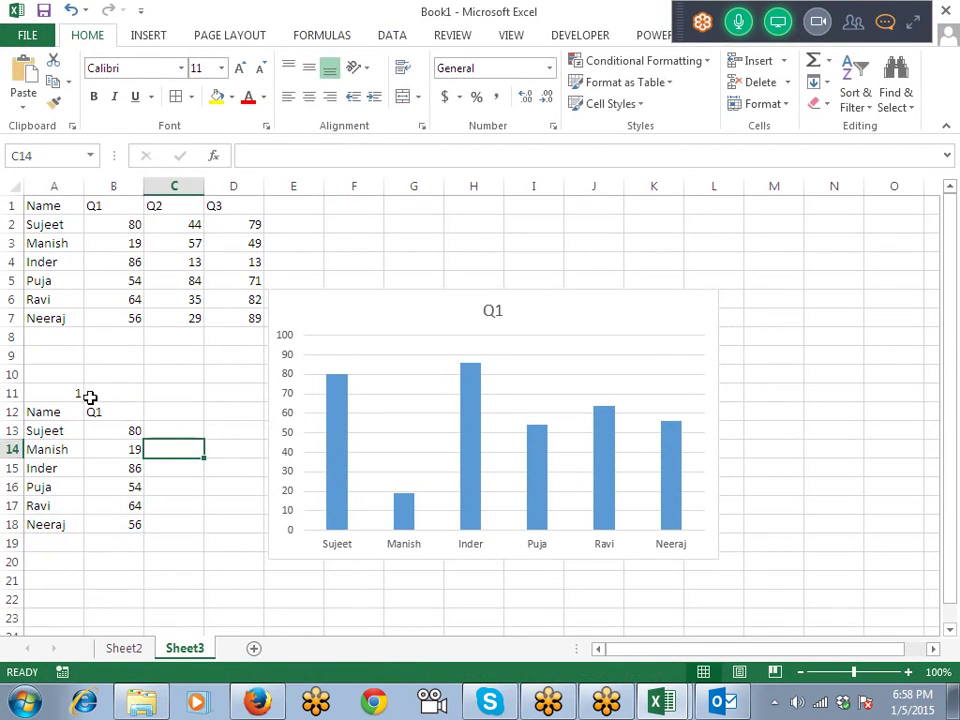
left_click(77, 394)
key("alt+F11")
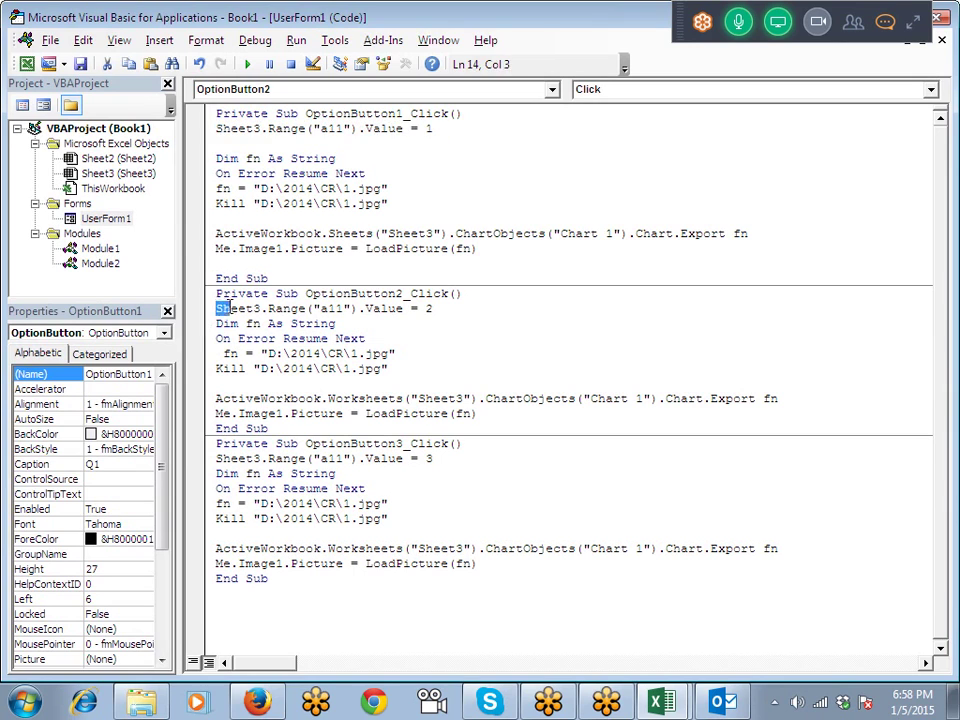
left_click_drag(216, 308, 446, 308)
key("alt+F11")
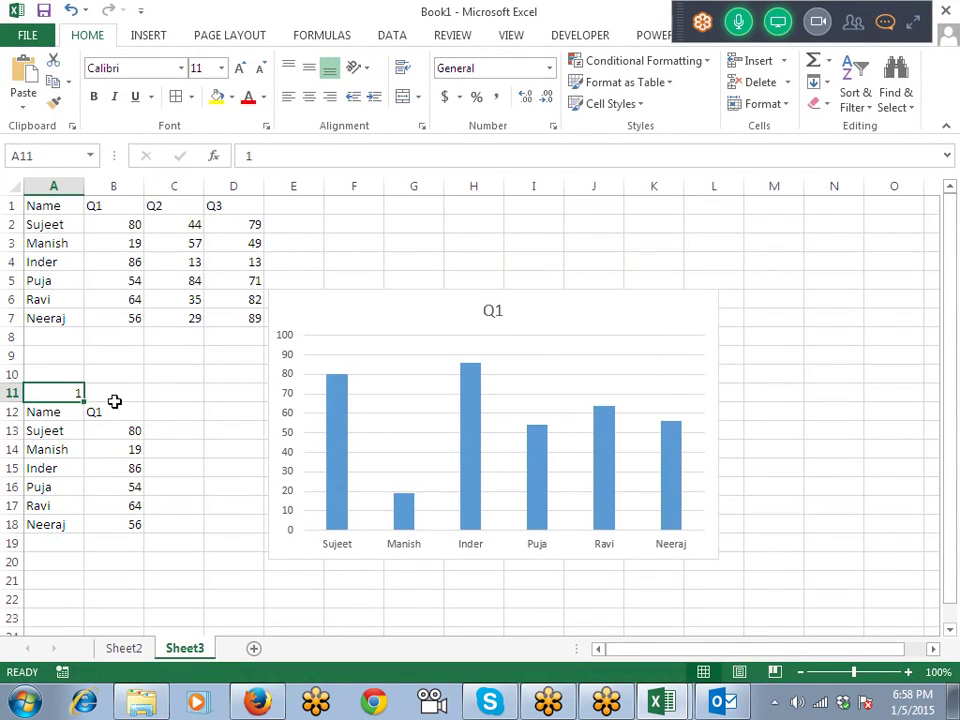
key("alt+F11")
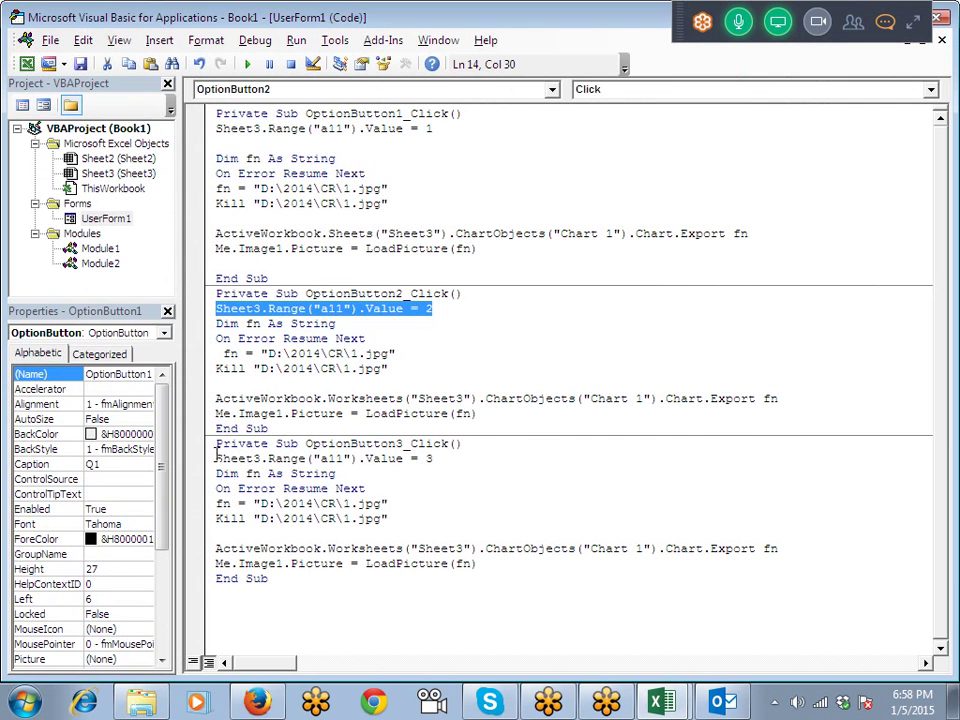
left_click_drag(216, 458, 450, 460)
key("alt+F11")
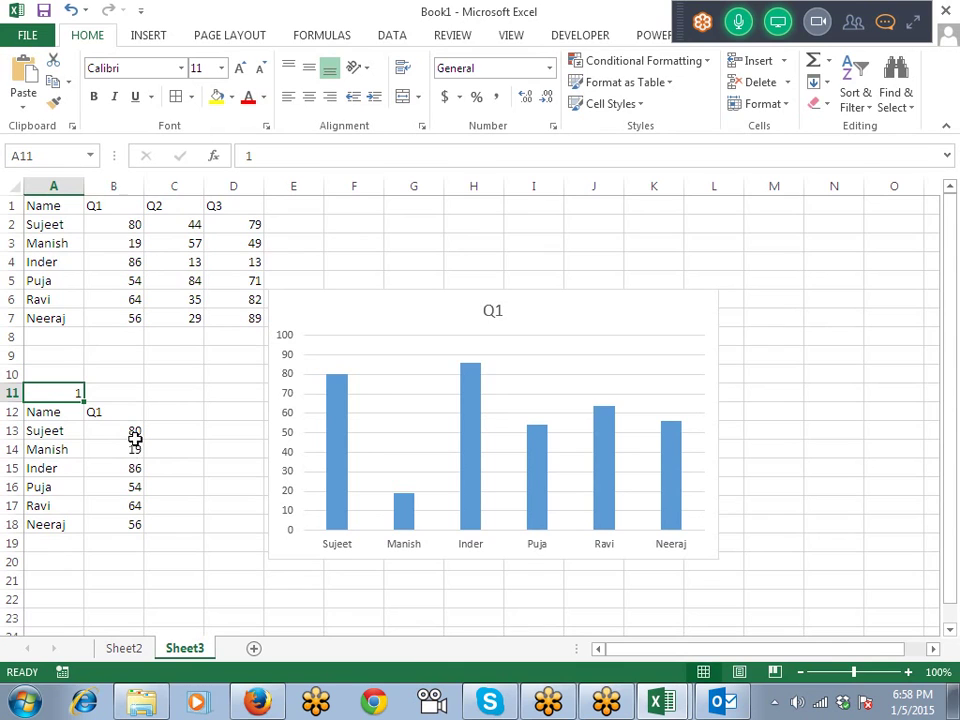
key("alt+F11")
key("alt+F11")
Trace the chart's B13:B18 source values, the a11 reference and the image path line
left_click(121, 437)
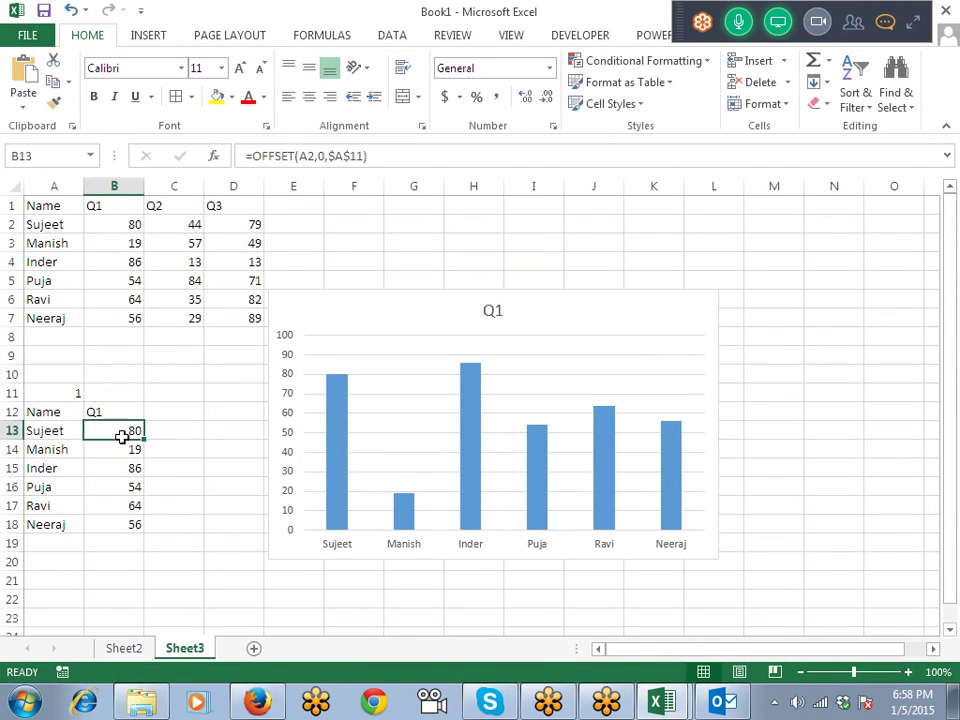
left_click_drag(121, 437, 129, 522)
left_click(303, 329)
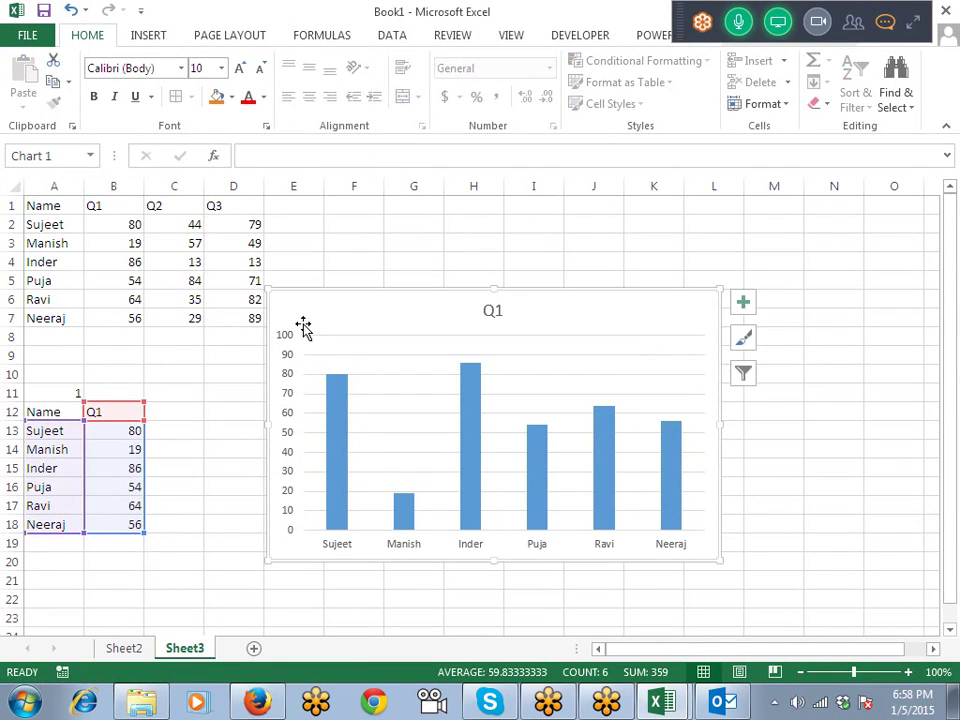
key("alt+F11")
left_click(343, 308)
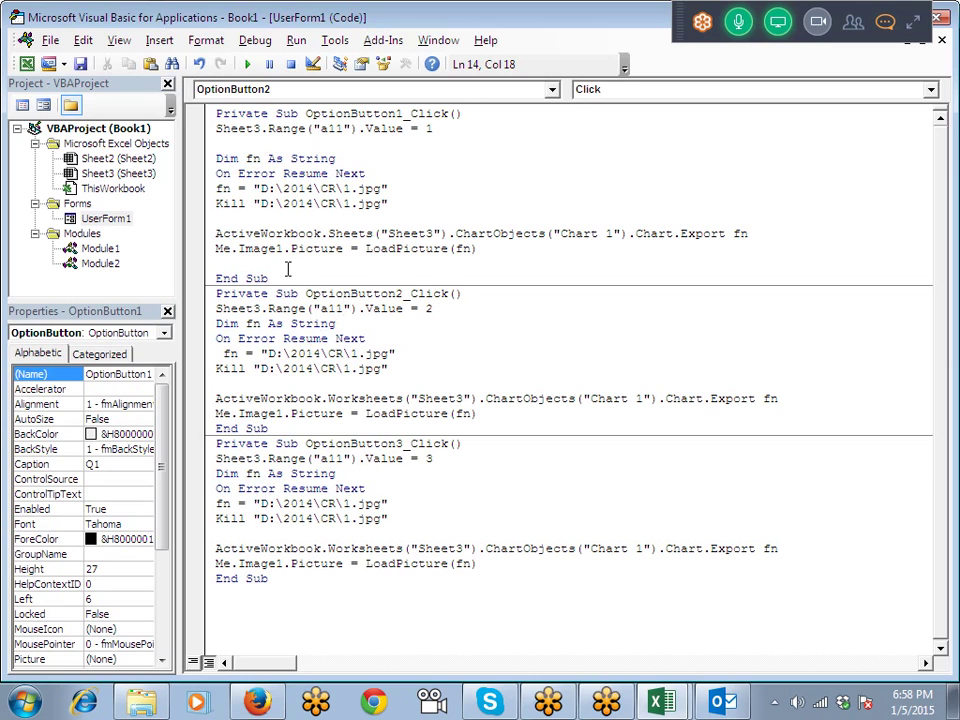
left_click_drag(389, 189, 222, 189)
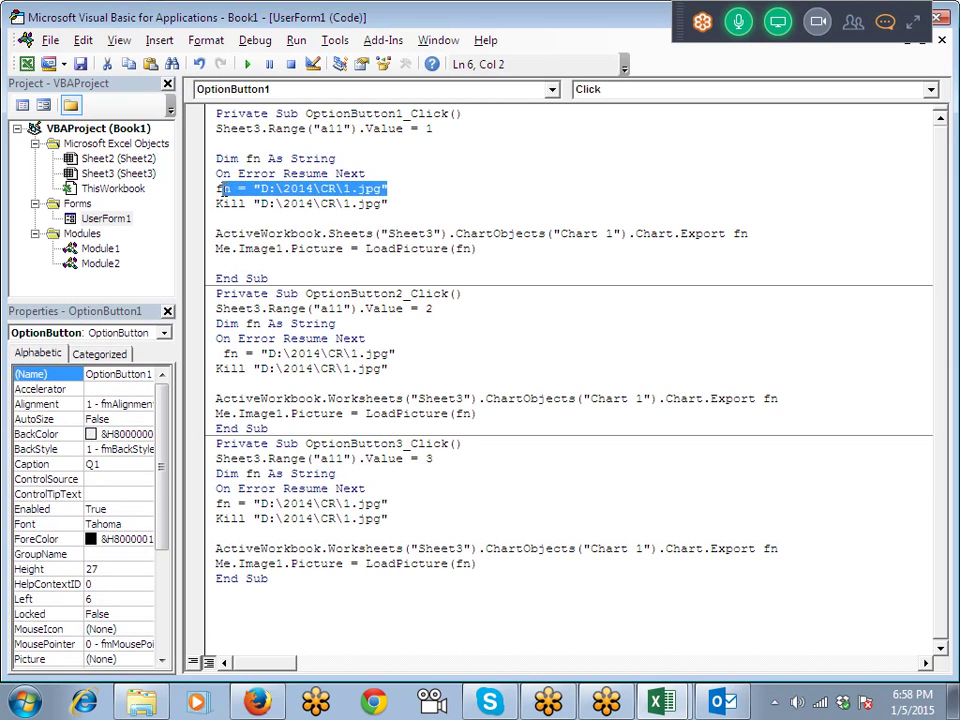
key("alt+F11")
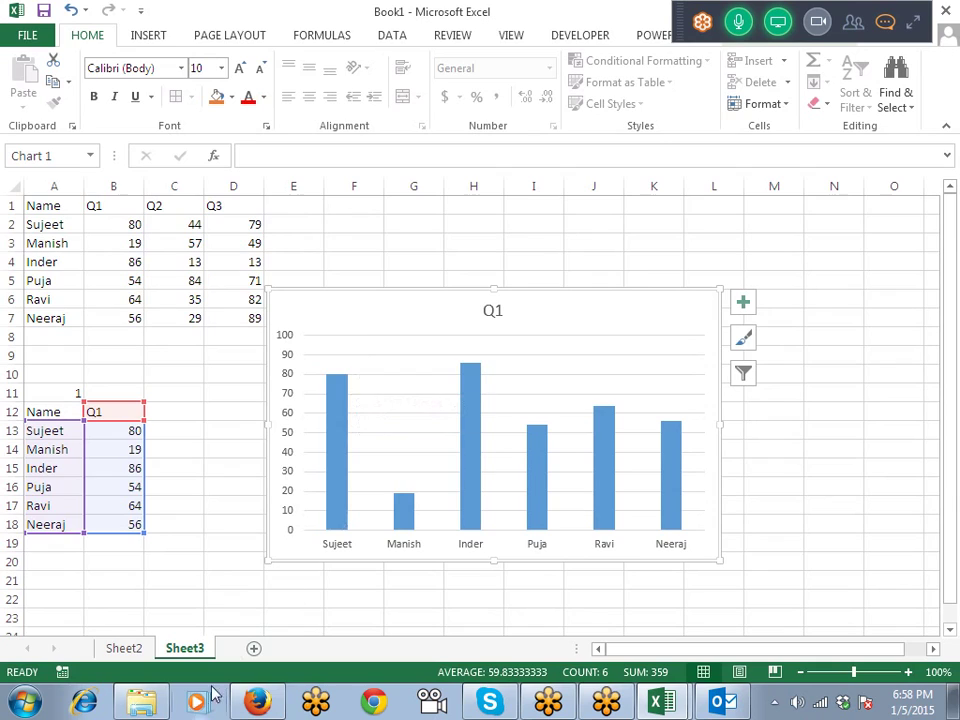
Open D:\2014\CR in Explorer and check the exported chart image 1.jpg
left_click(141, 700)
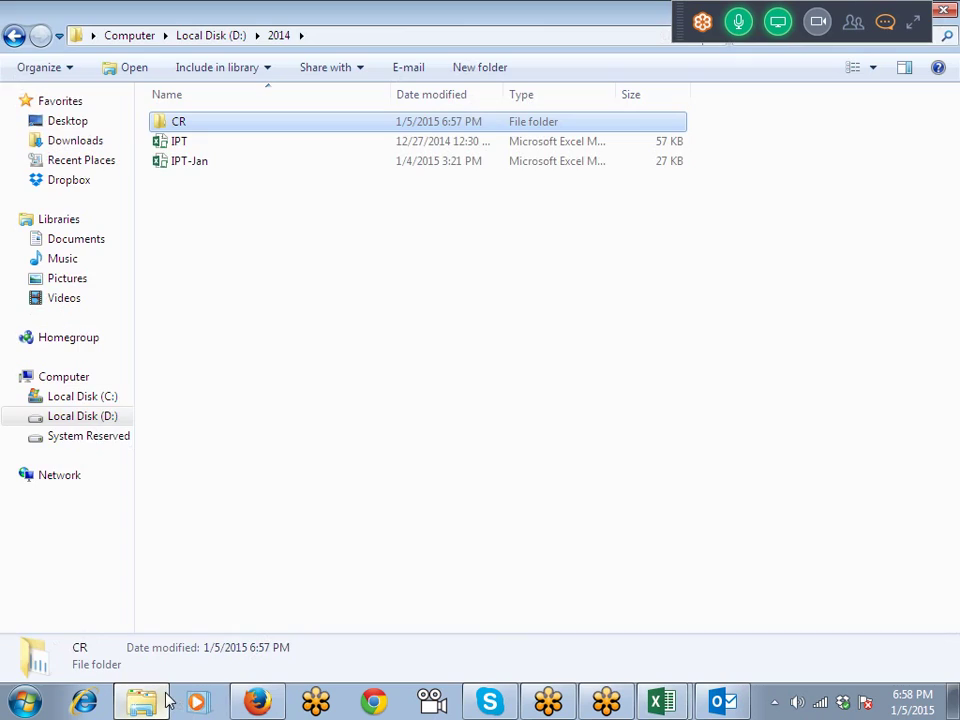
double_click(184, 124)
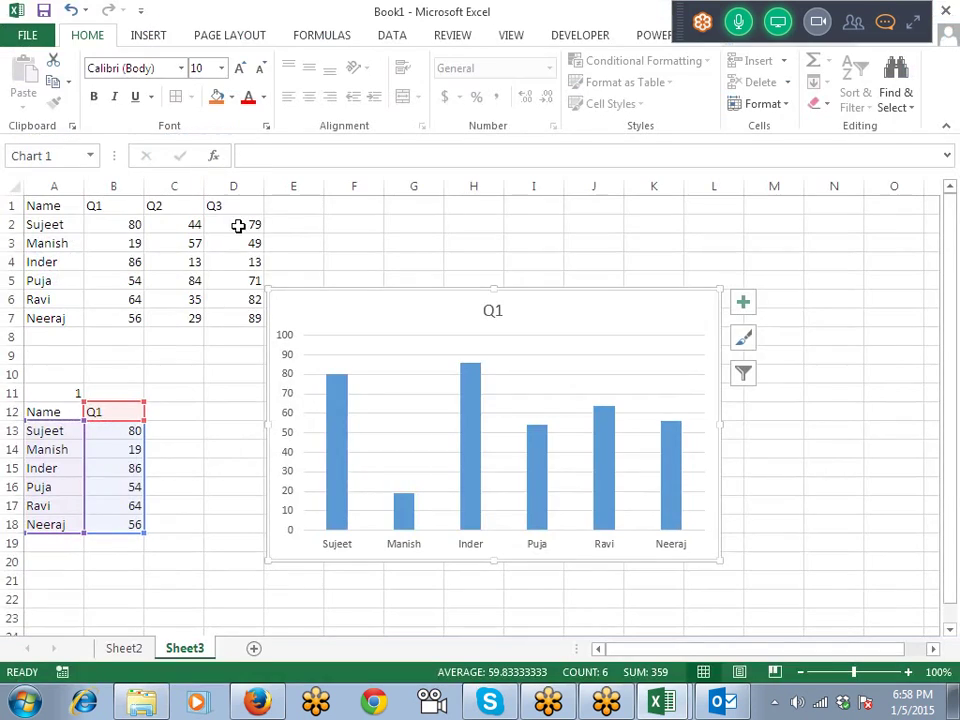
left_click(220, 118)
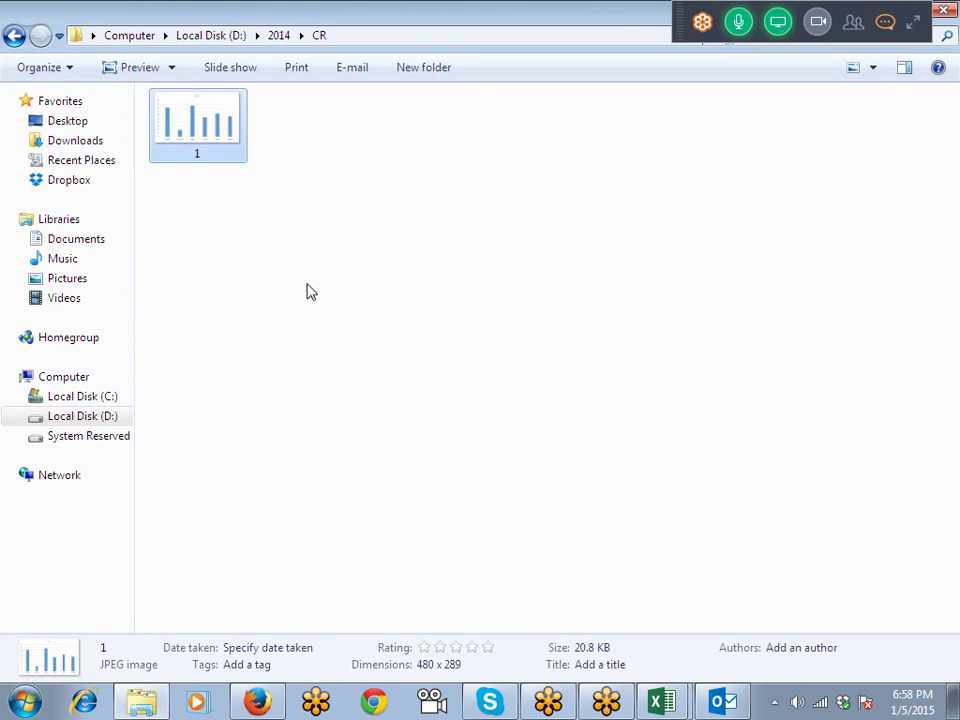
key("alt+Tab")
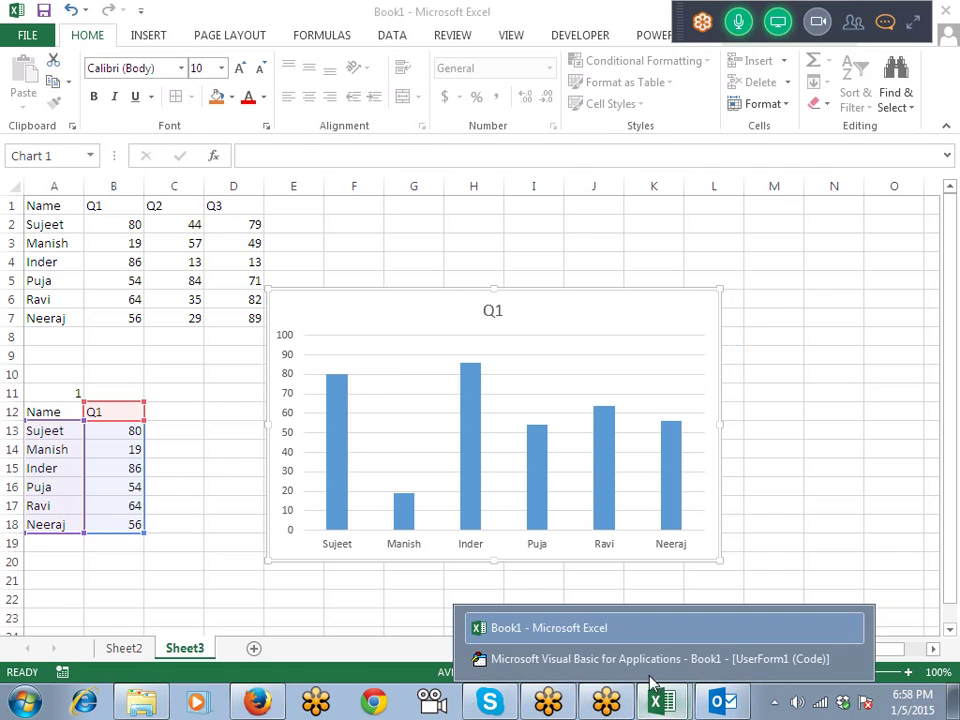
Go over the Kill and LoadPicture lines in OptionButton1_Click
left_click(648, 672)
left_click(267, 203)
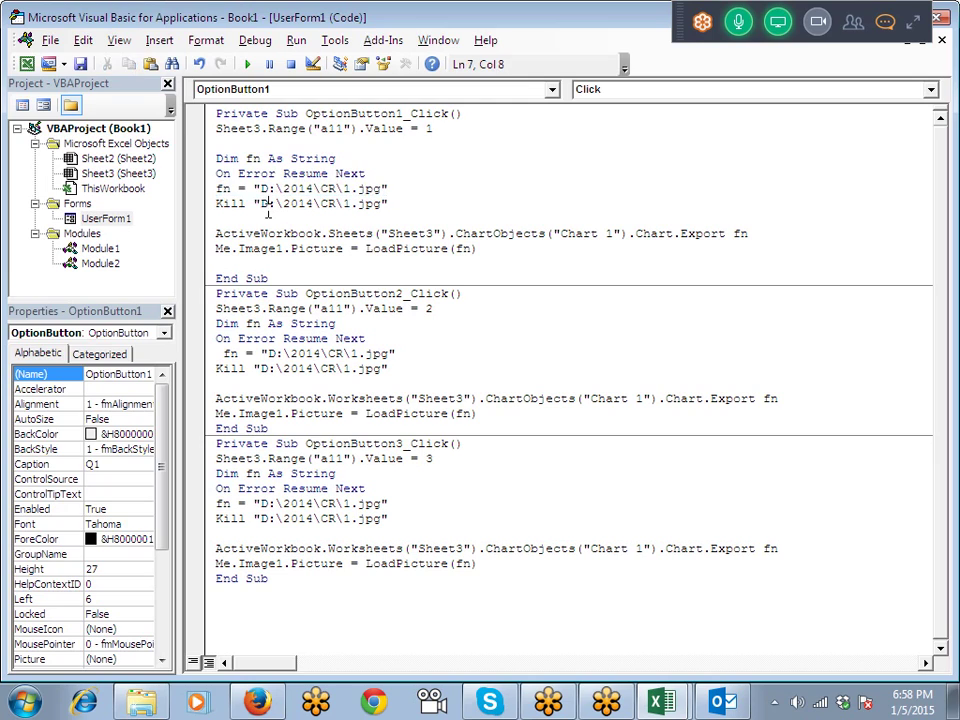
left_click(365, 248)
left_click(289, 203)
left_click_drag(387, 203, 209, 205)
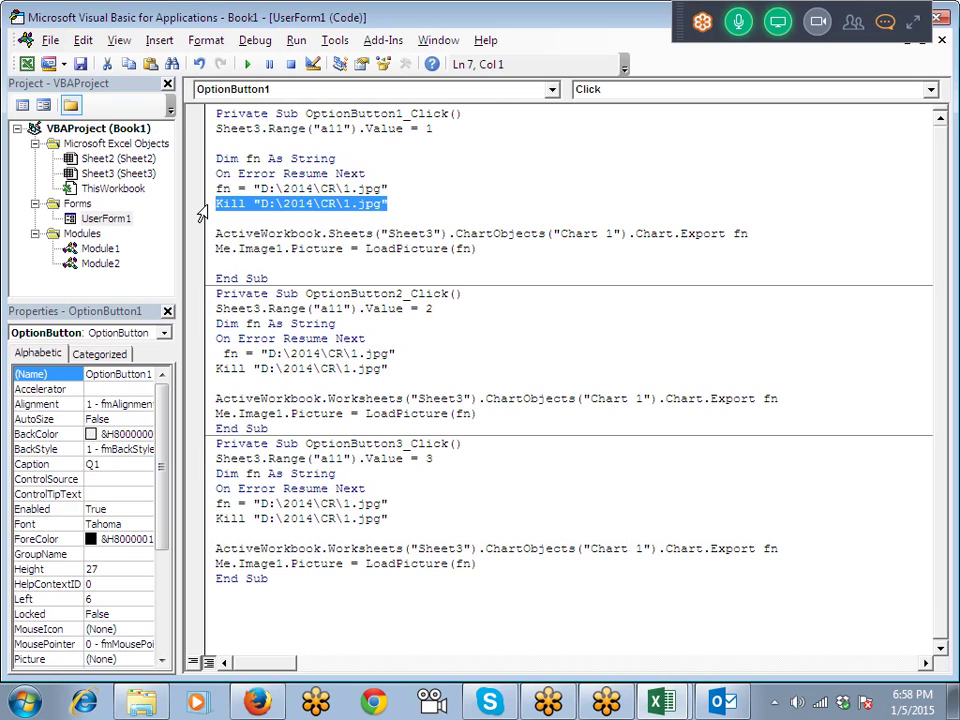
Point out ActiveWorkbook, Sheets, Sheet3 and ChartObjects, plus the file path and Kill lines
double_click(228, 234)
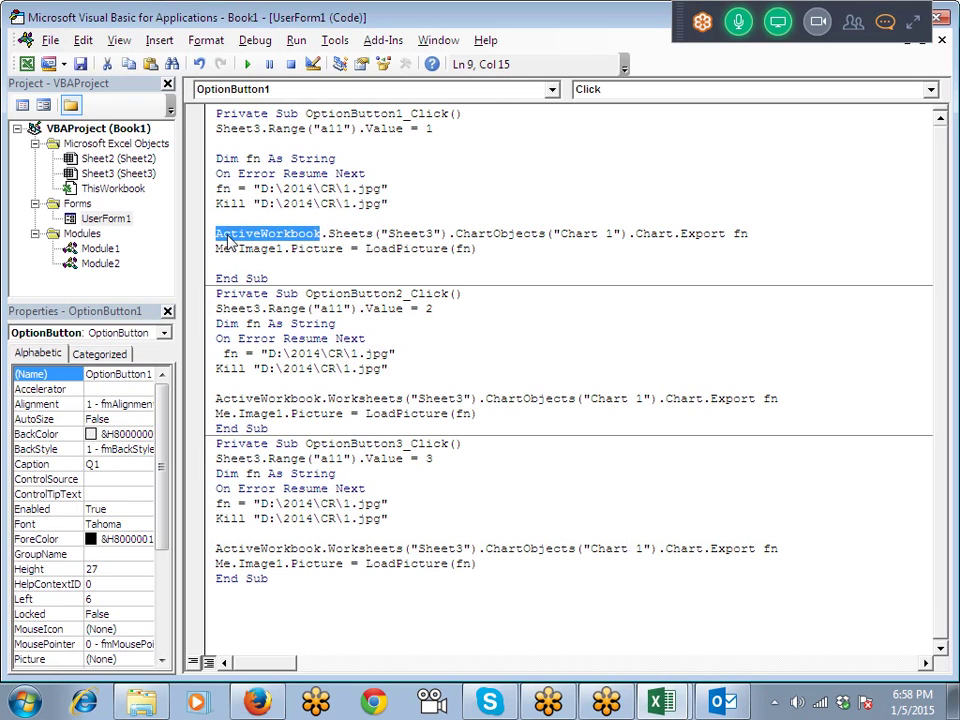
double_click(348, 234)
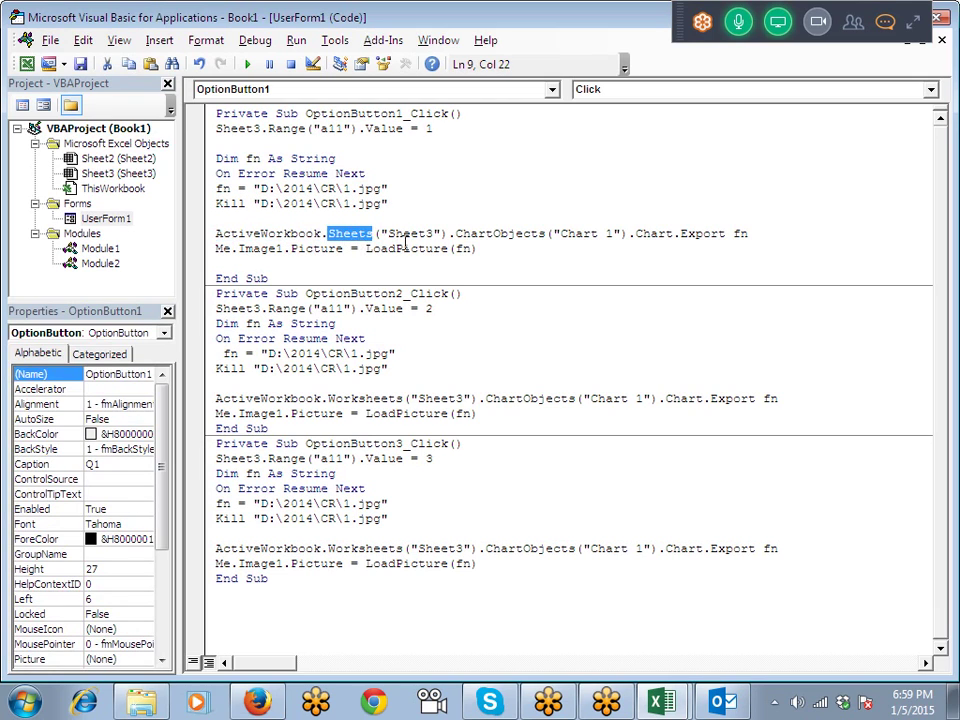
double_click(408, 234)
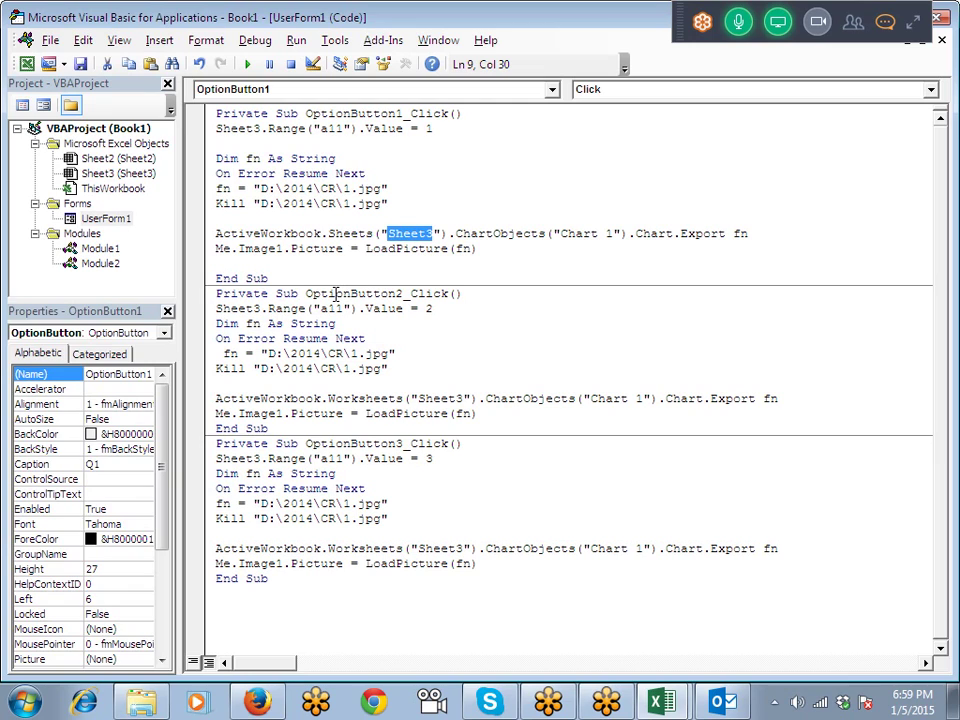
double_click(479, 236)
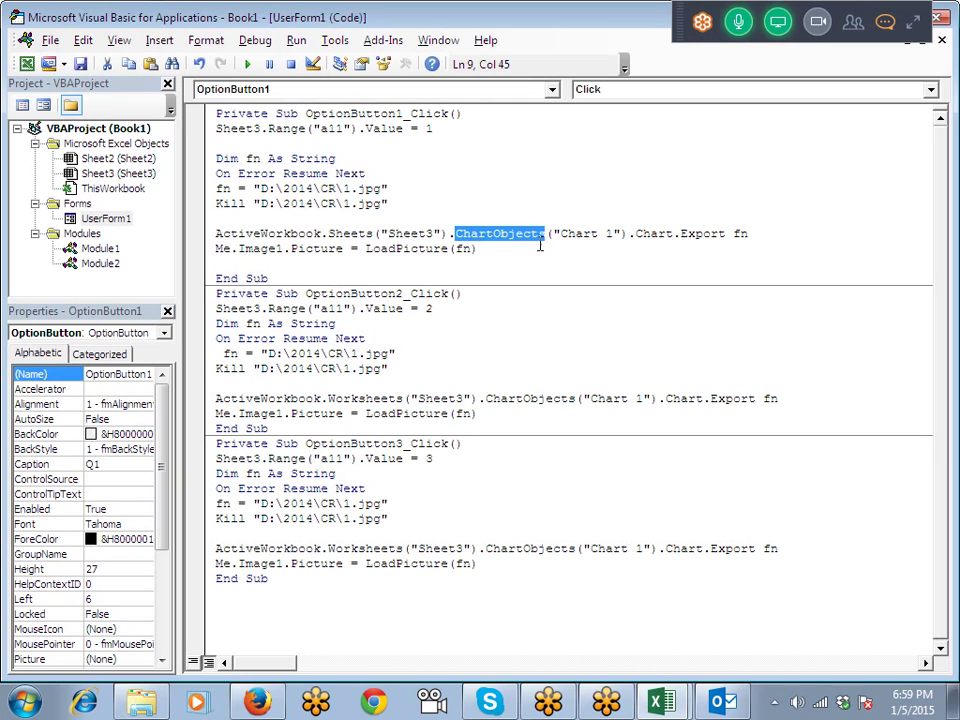
left_click(375, 220)
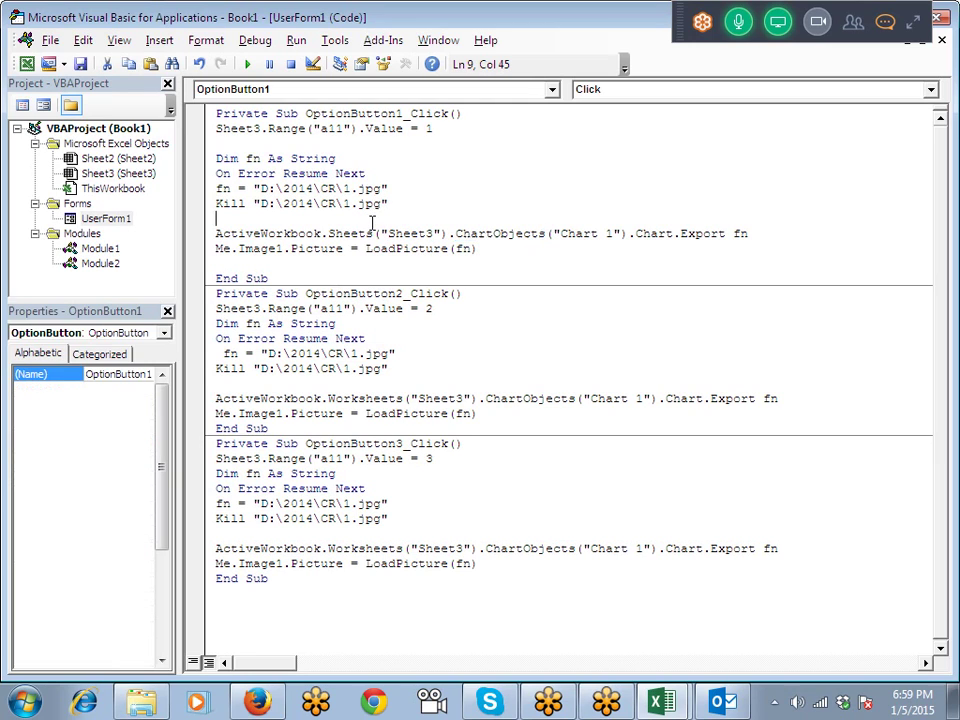
left_click_drag(388, 188, 215, 188)
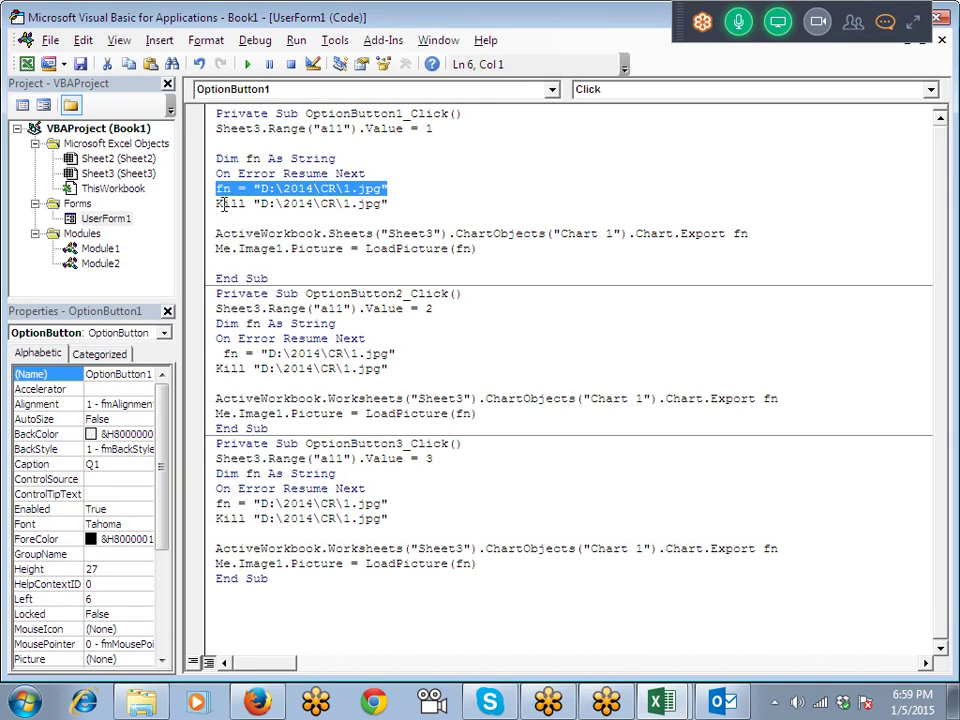
left_click(221, 204)
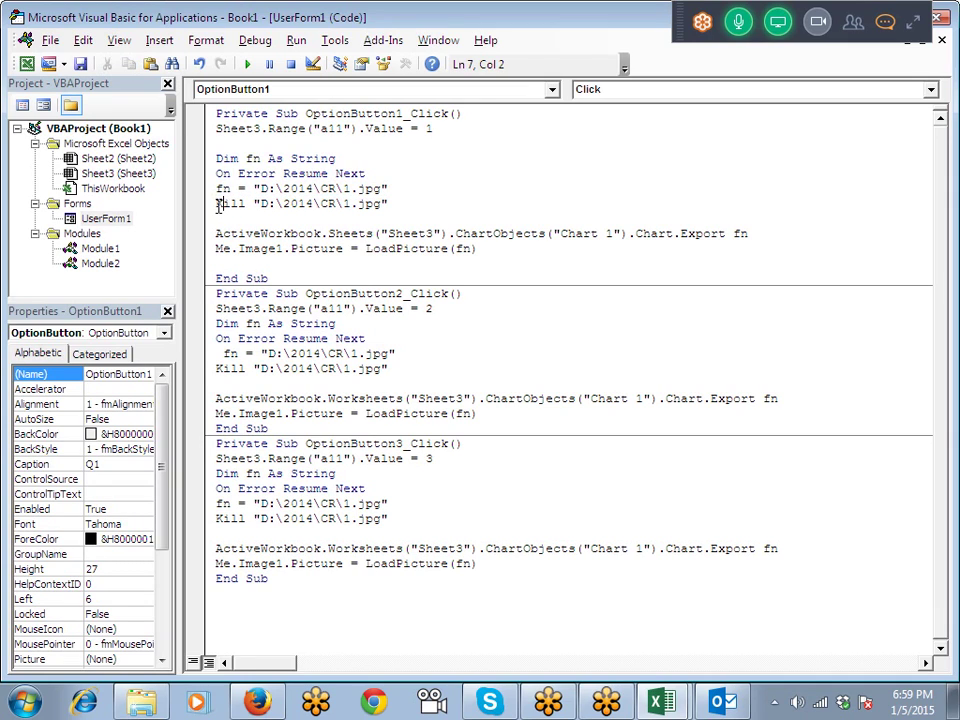
left_click(201, 238)
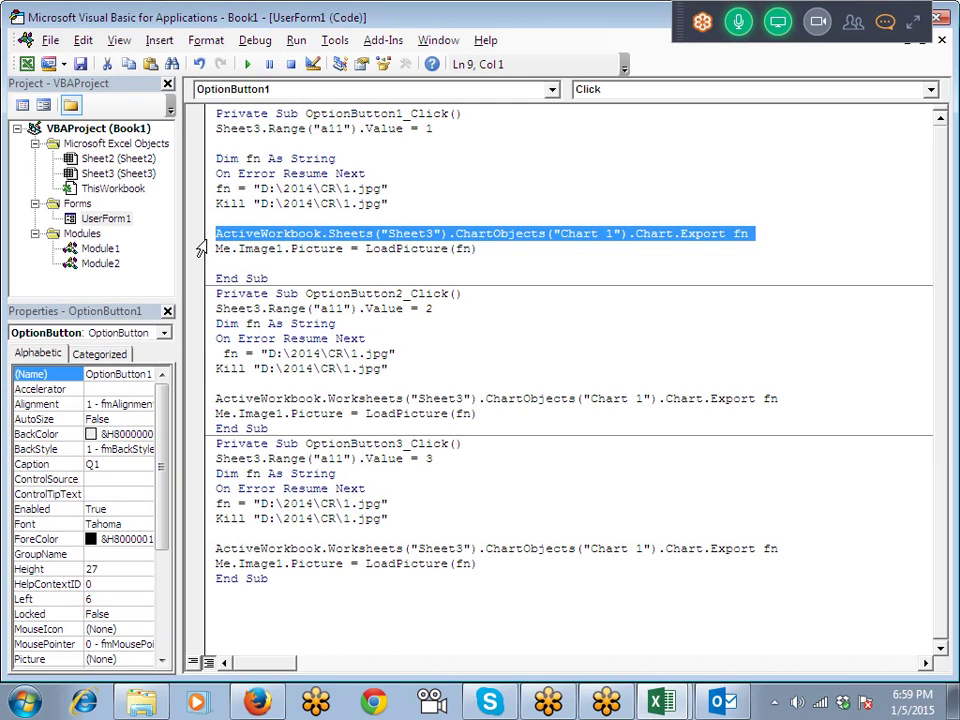
left_click(237, 204)
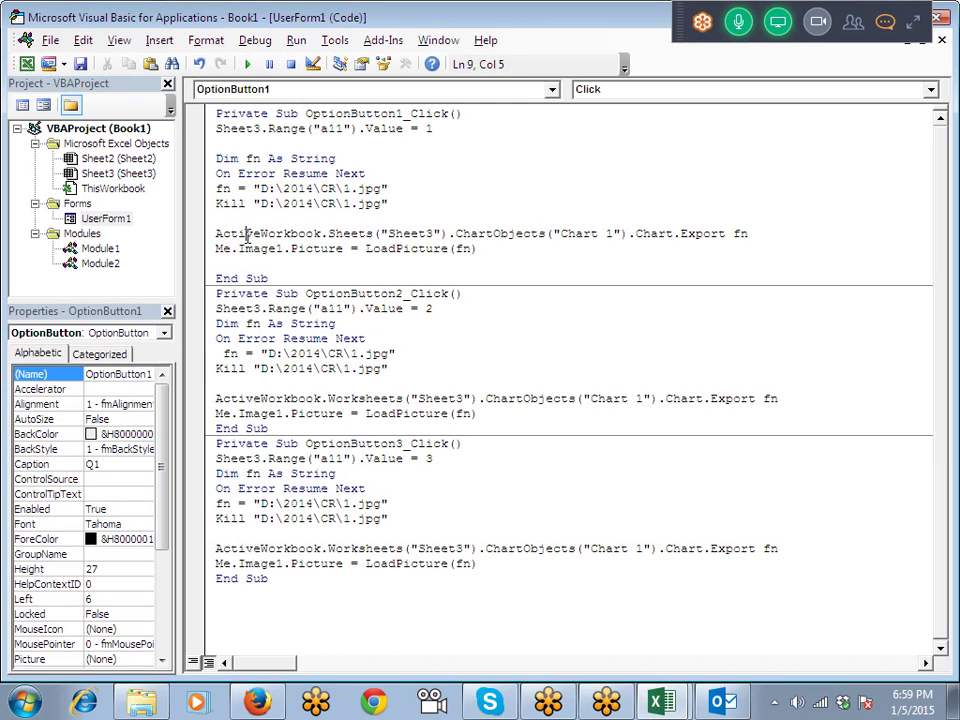
Highlight each export-line part in turn: ActiveWorkbook, Sheets, Sheet3, ChartObjects, Chart 1, fn
double_click(246, 237)
double_click(345, 234)
double_click(405, 234)
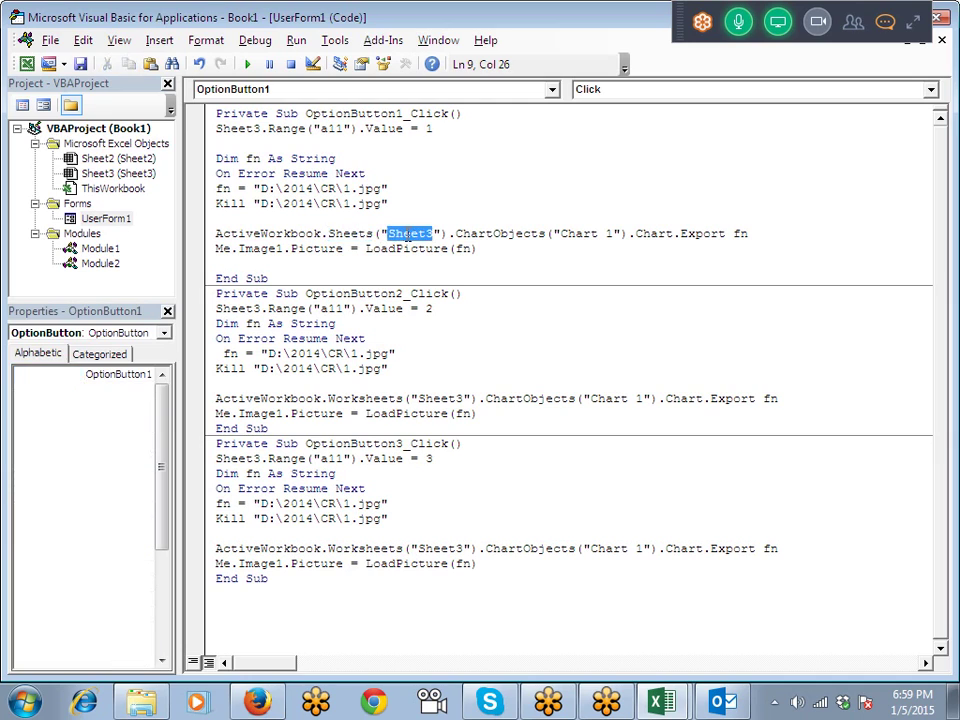
left_click(480, 234)
double_click(480, 234)
double_click(575, 234)
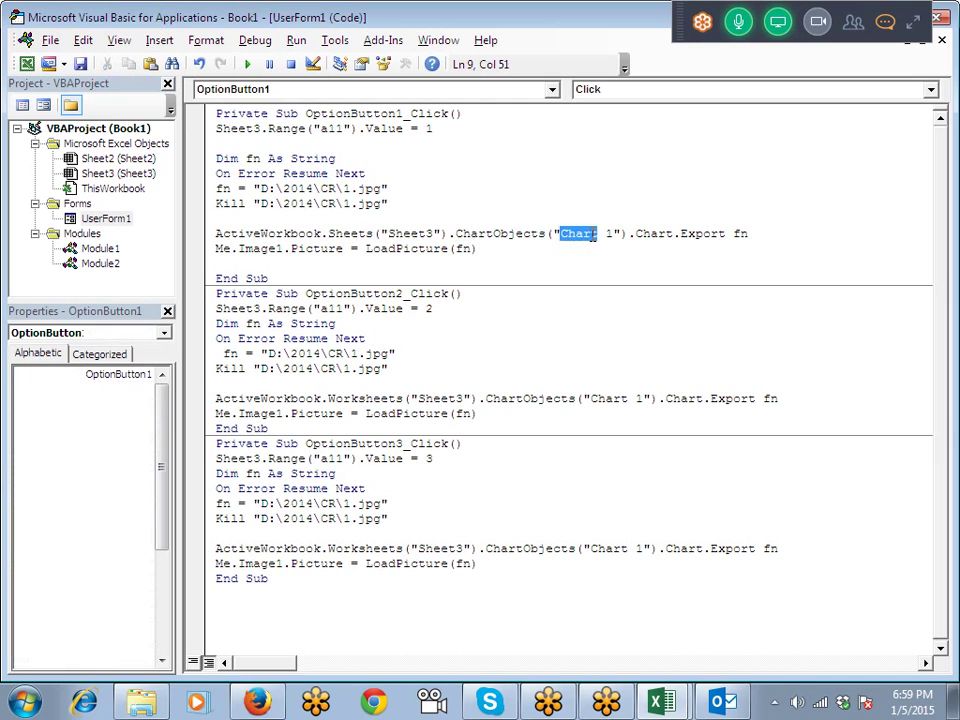
left_click(658, 234)
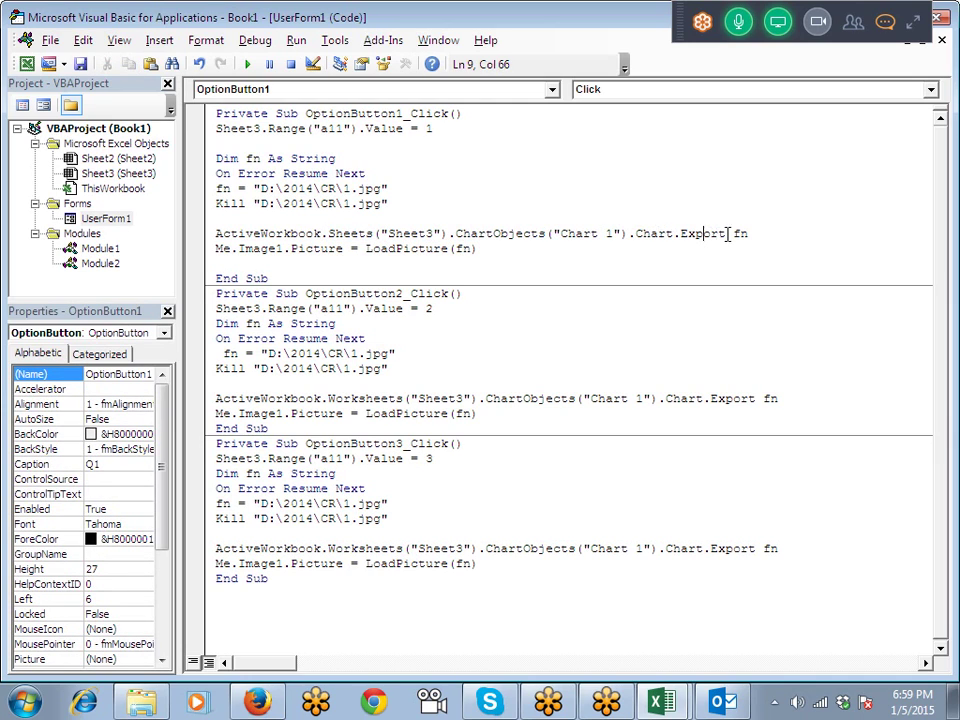
double_click(739, 234)
left_click_drag(390, 189, 209, 190)
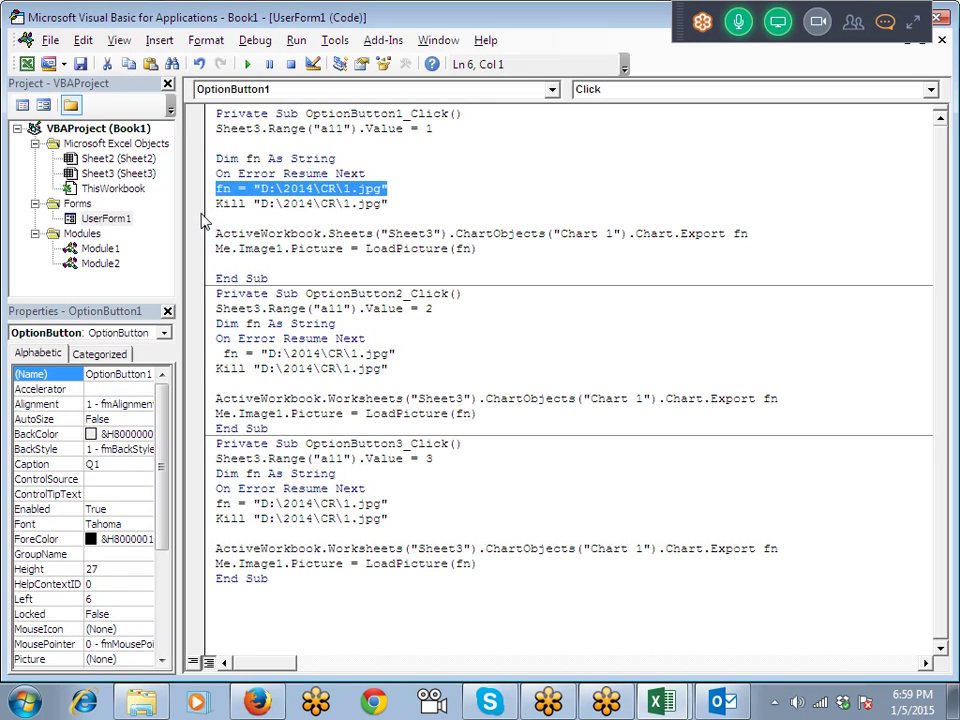
Explain Me.Image1.Picture = LoadPicture(fn) and the Kill path, then run UserForm1 with F5
double_click(221, 250)
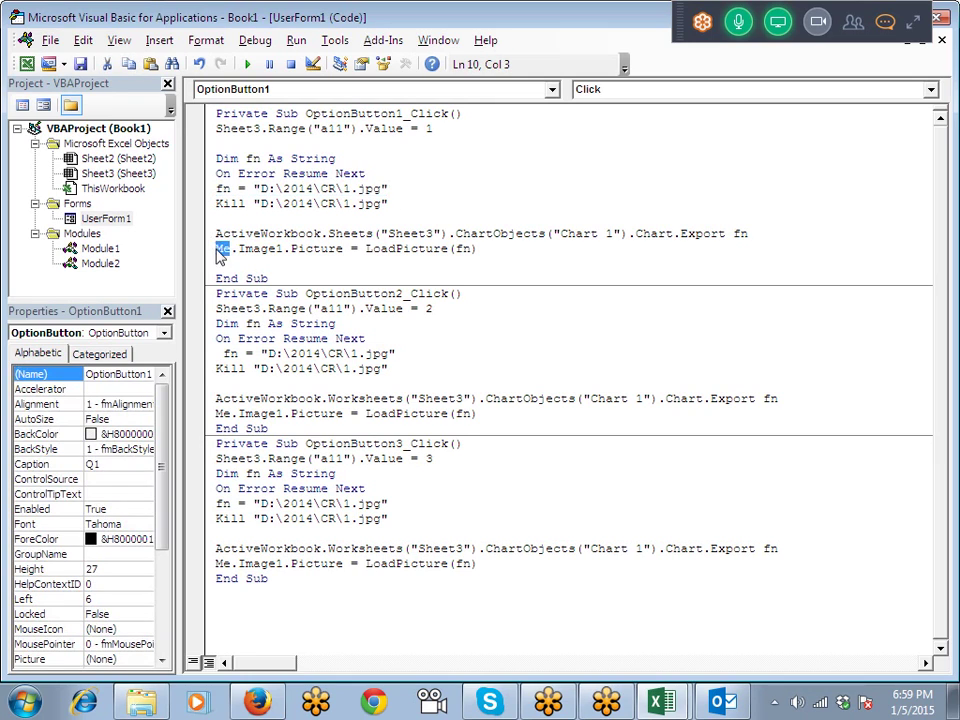
double_click(265, 250)
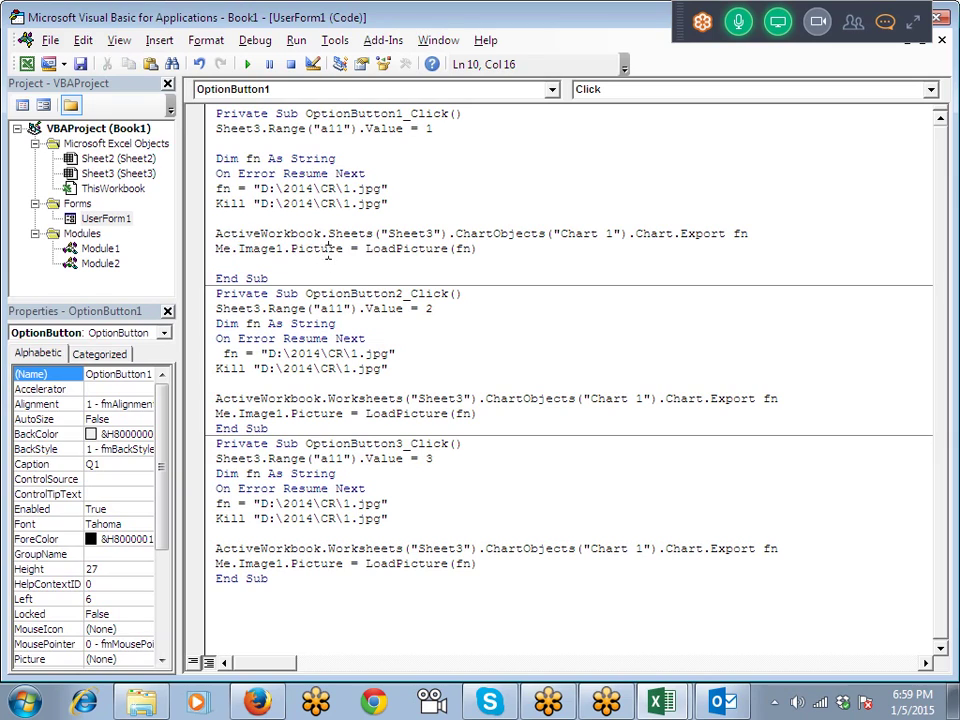
double_click(325, 250)
double_click(387, 251)
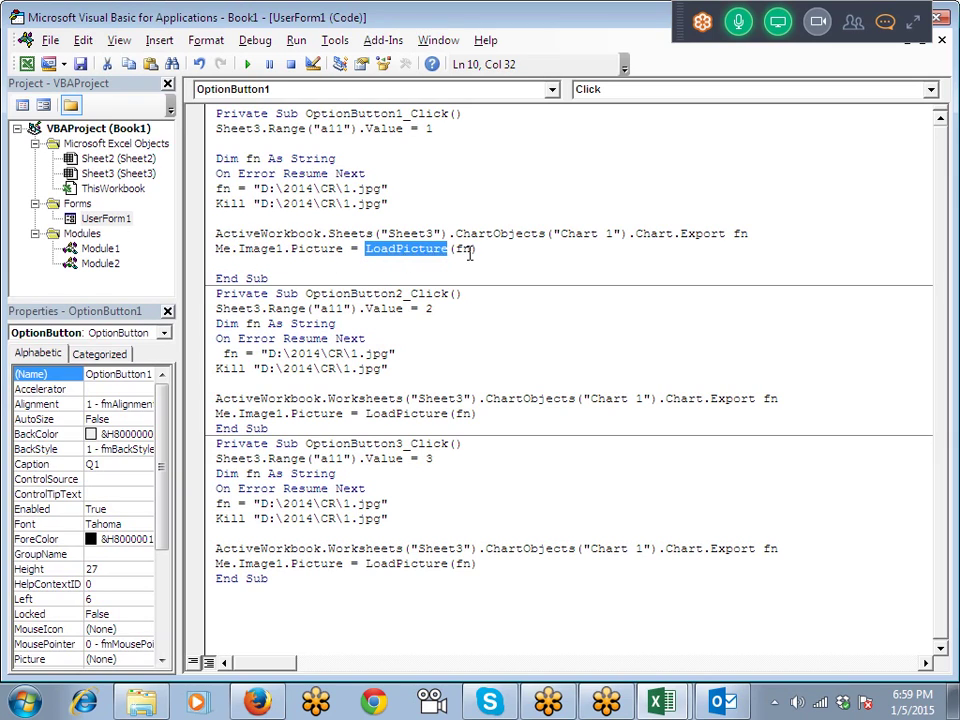
left_click(322, 250)
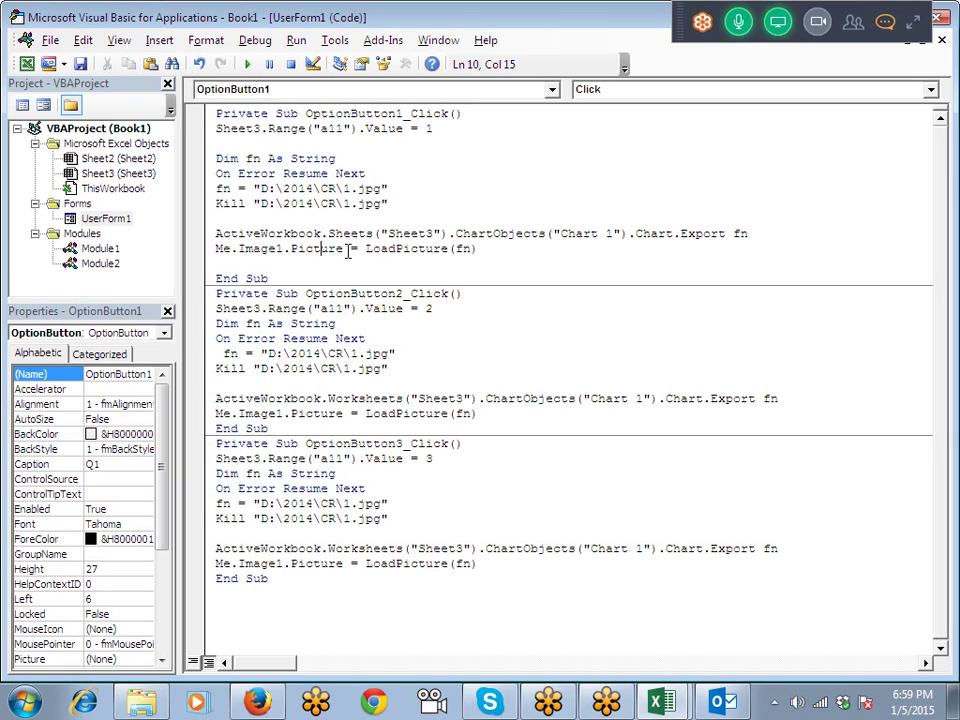
double_click(463, 249)
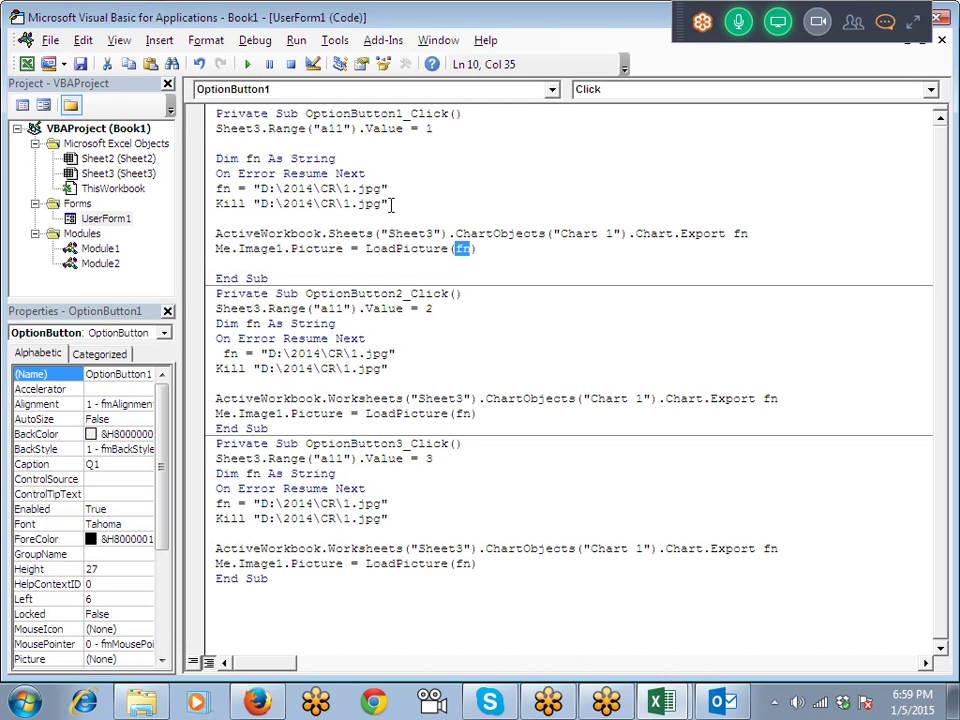
left_click_drag(388, 205, 253, 204)
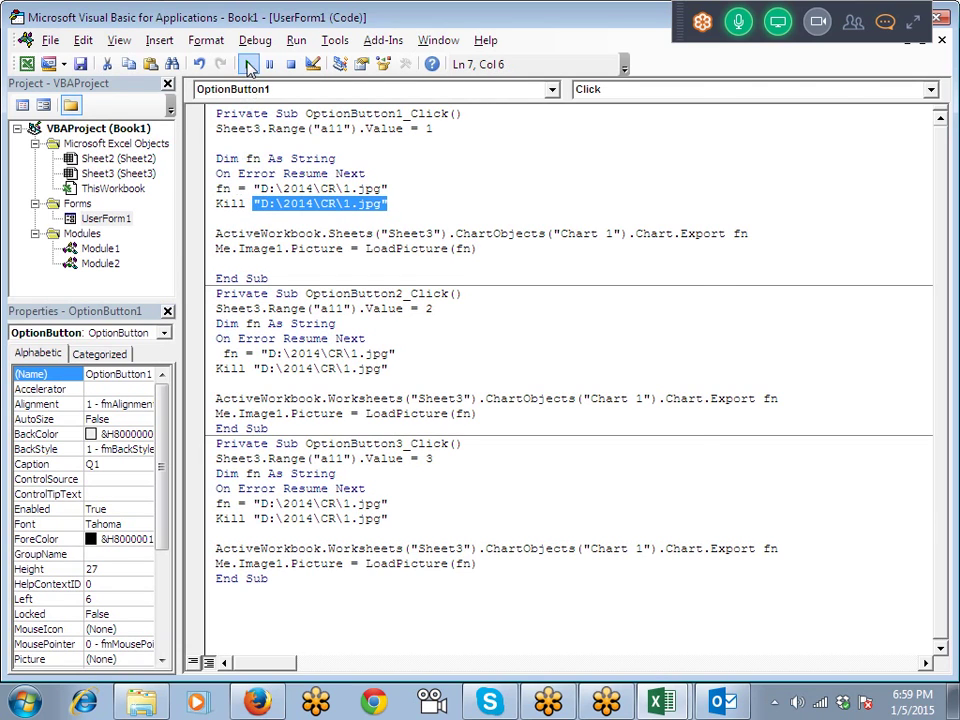
key("F5")
Show the Q1 chart in the form and move the form aside to compare with the sheet
left_click(274, 464)
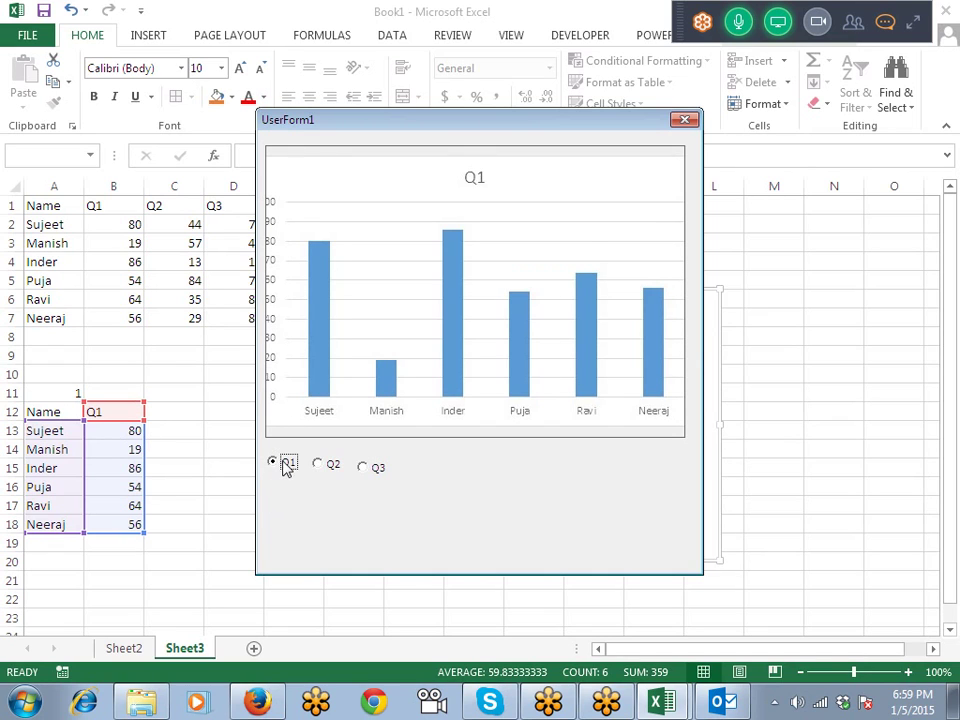
left_click_drag(349, 125, 519, 143)
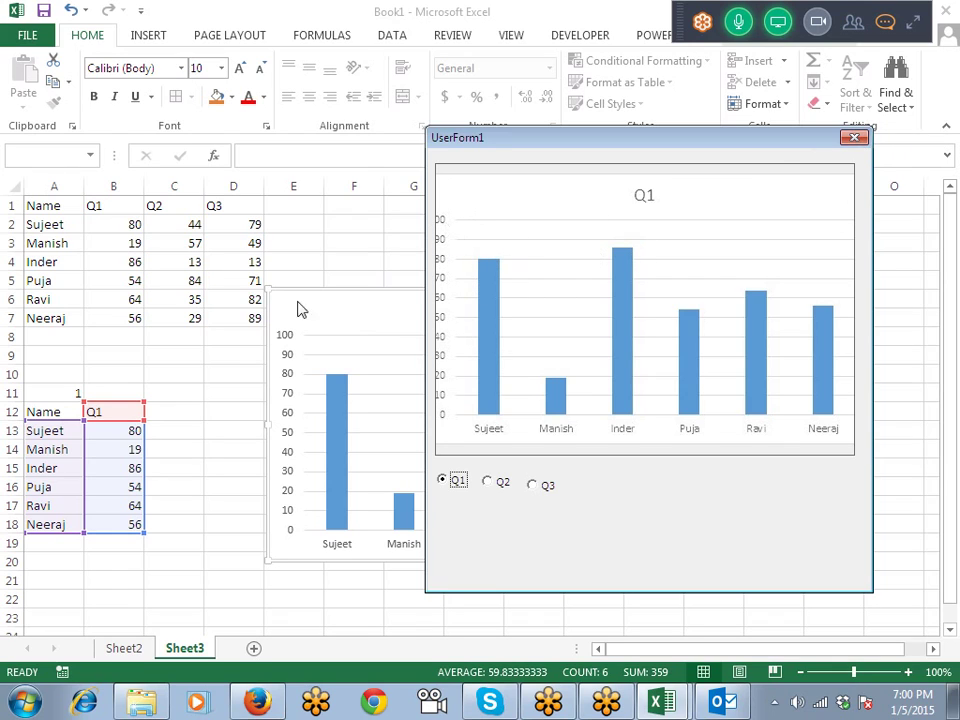
Set Image1's PictureSizeMode so each quarter's chart fits fully inside the image
left_click(853, 137)
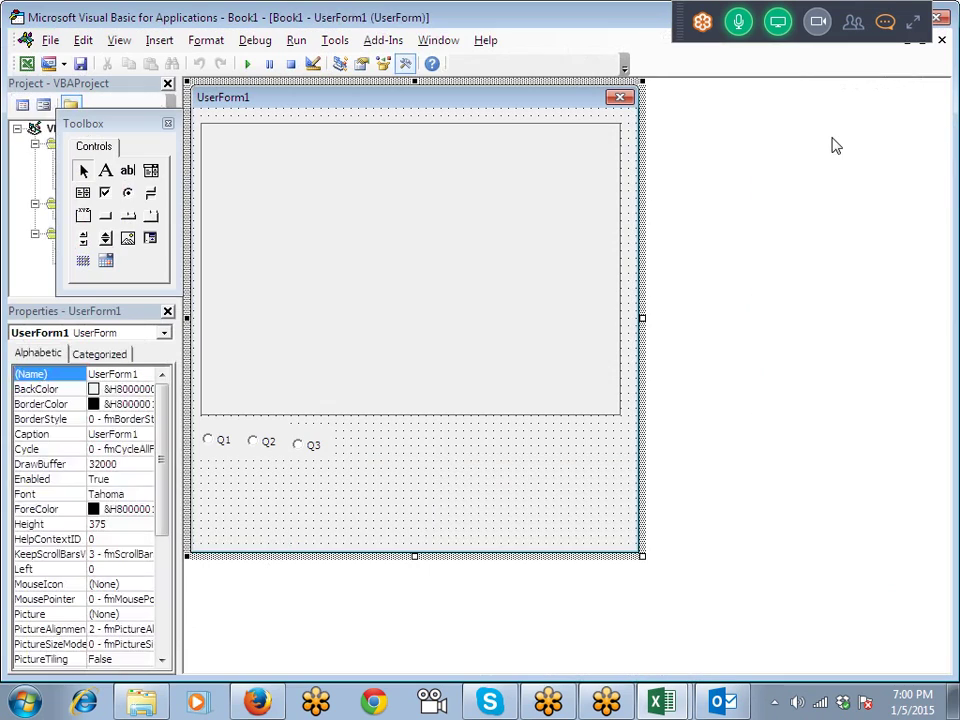
left_click(446, 314)
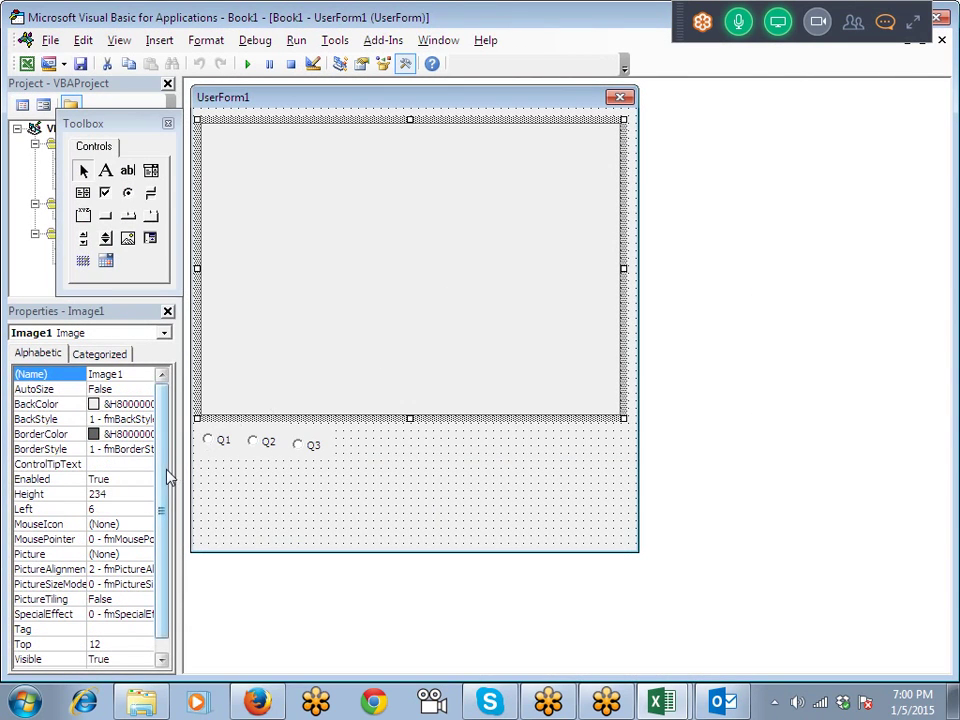
left_click_drag(165, 480, 165, 492)
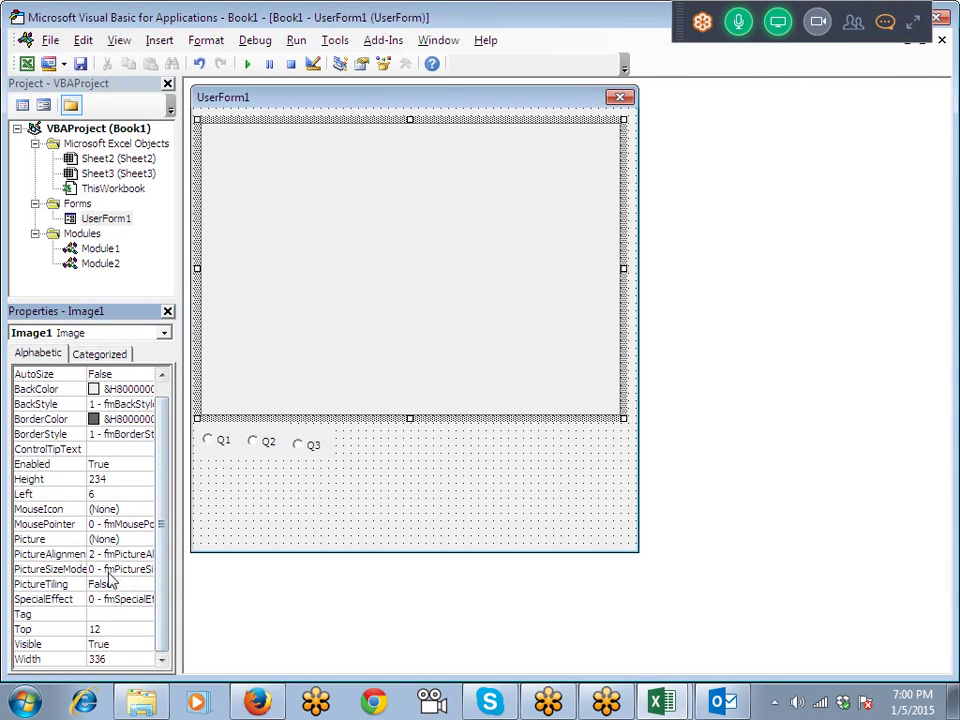
left_click(73, 570)
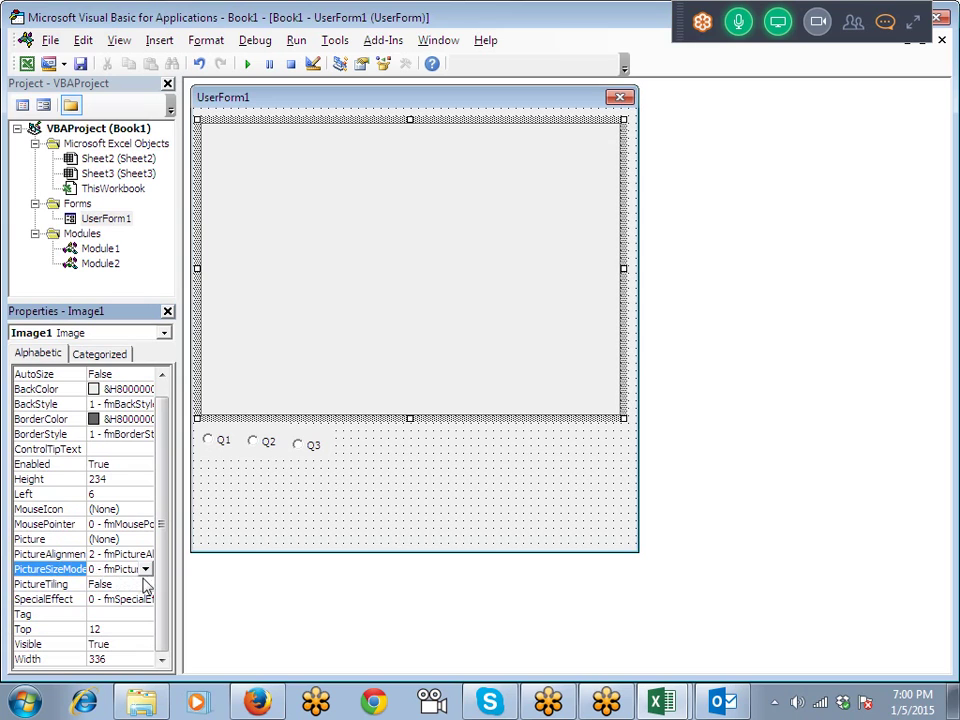
left_click(145, 569)
left_click(143, 596)
left_click(422, 507)
Run the form, switch between Q1, Q2 and Q3 to check each chart, then close it
left_click(247, 64)
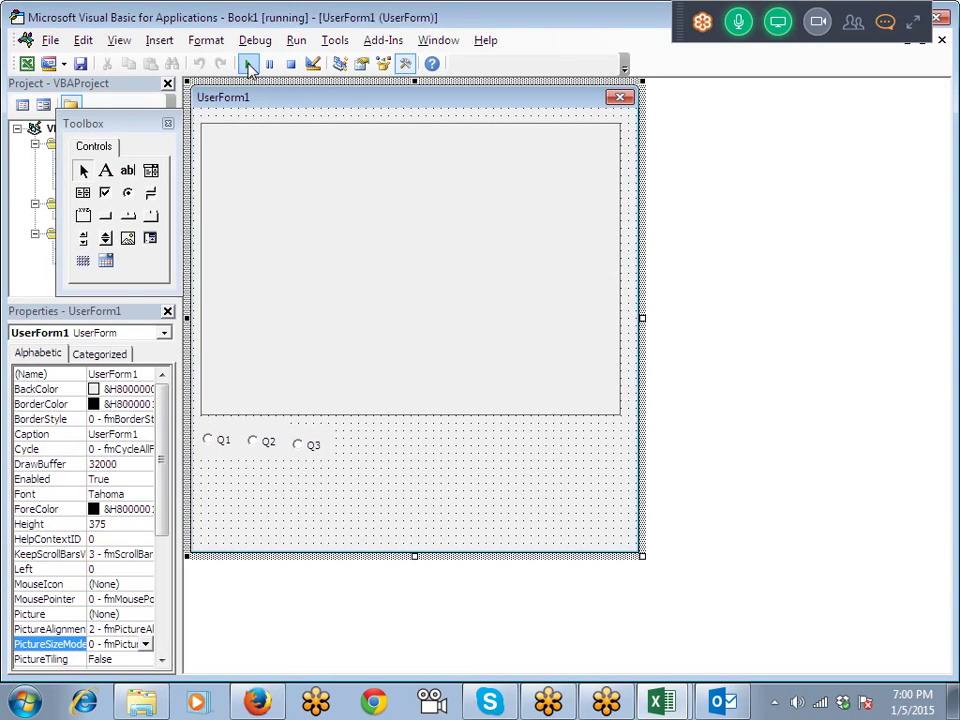
left_click(287, 465)
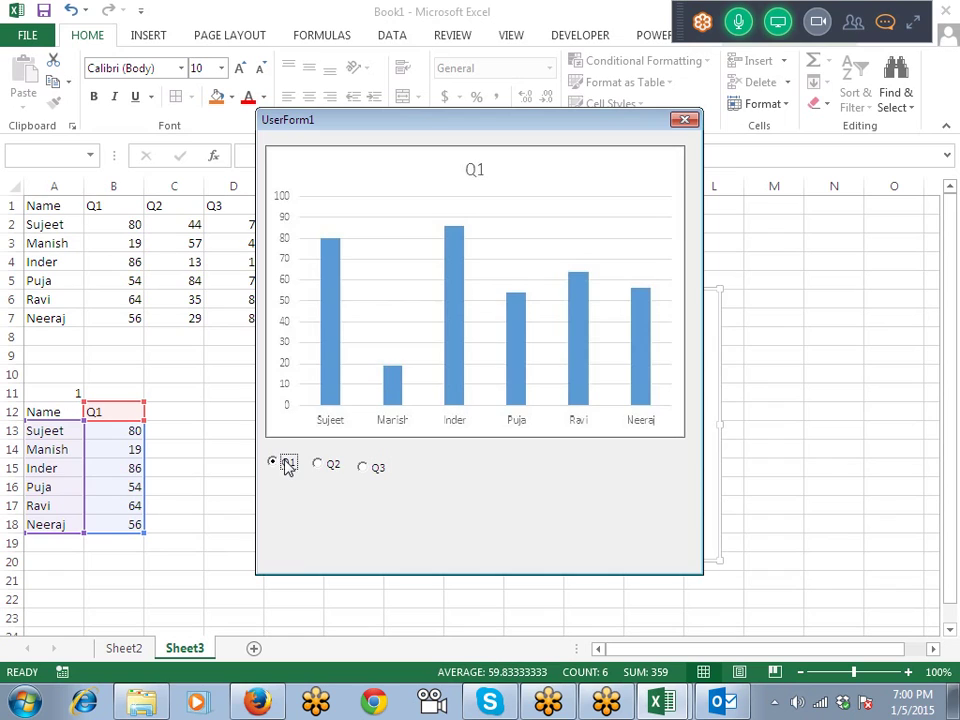
left_click(327, 465)
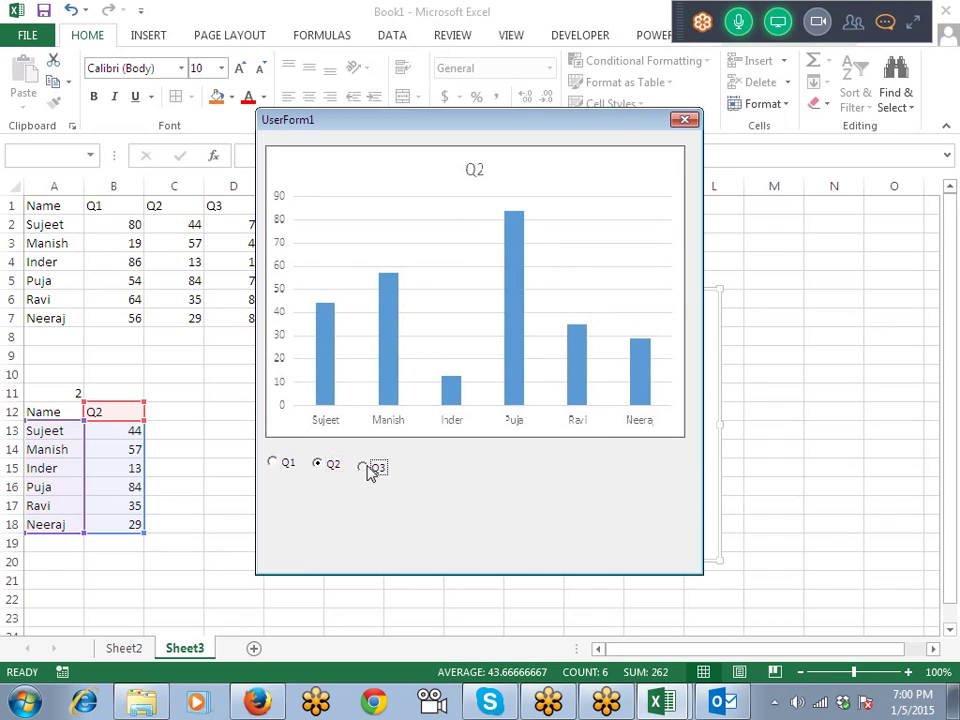
left_click(363, 468)
left_click(320, 465)
left_click(288, 465)
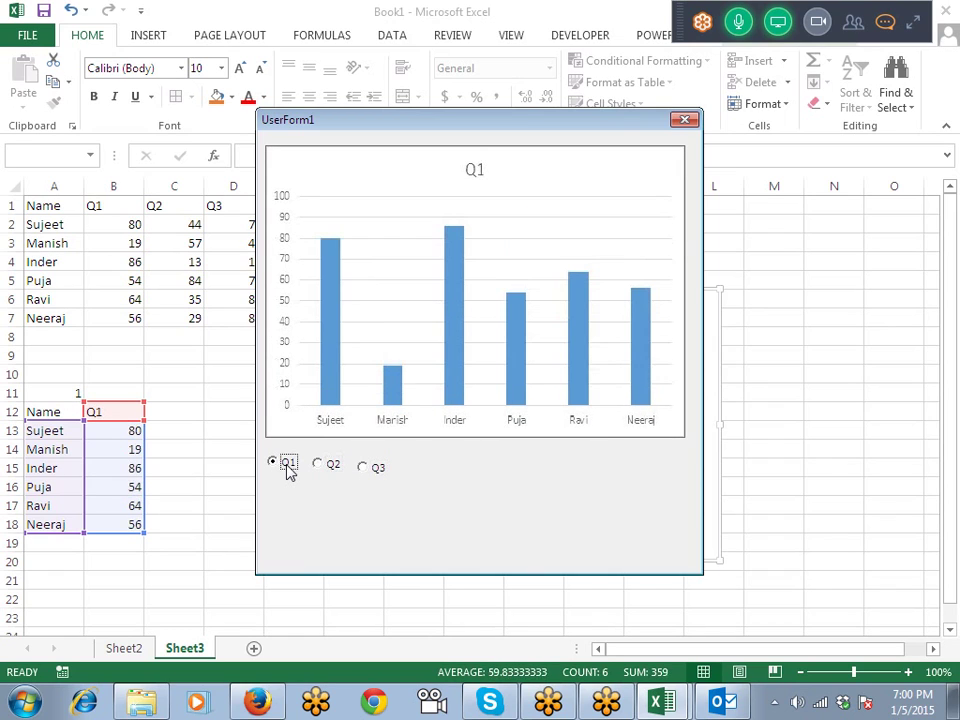
left_click(318, 466)
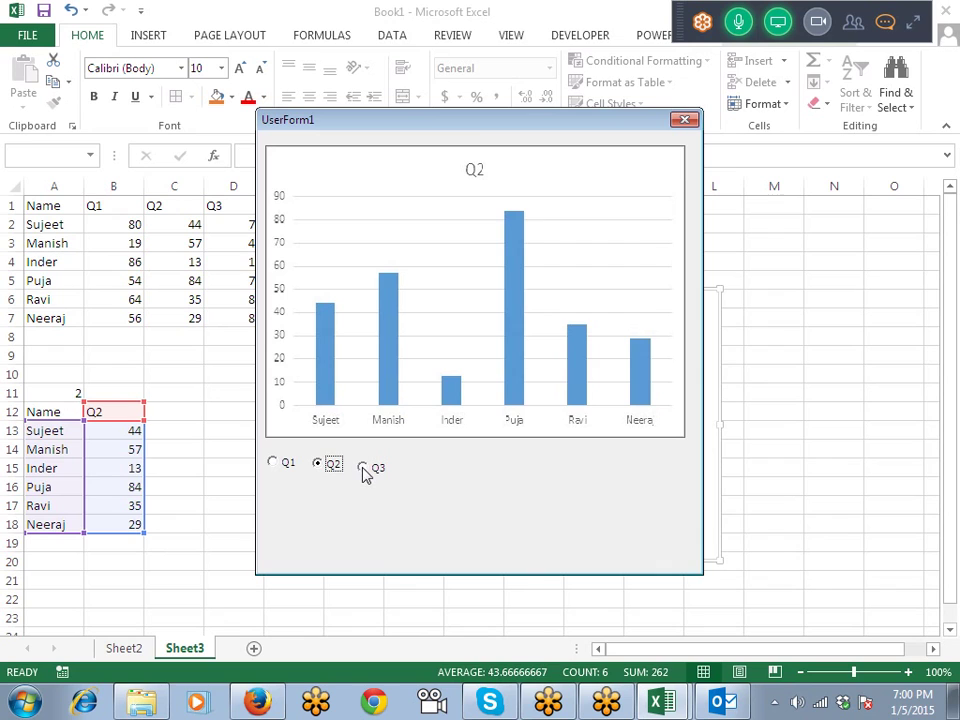
left_click(364, 470)
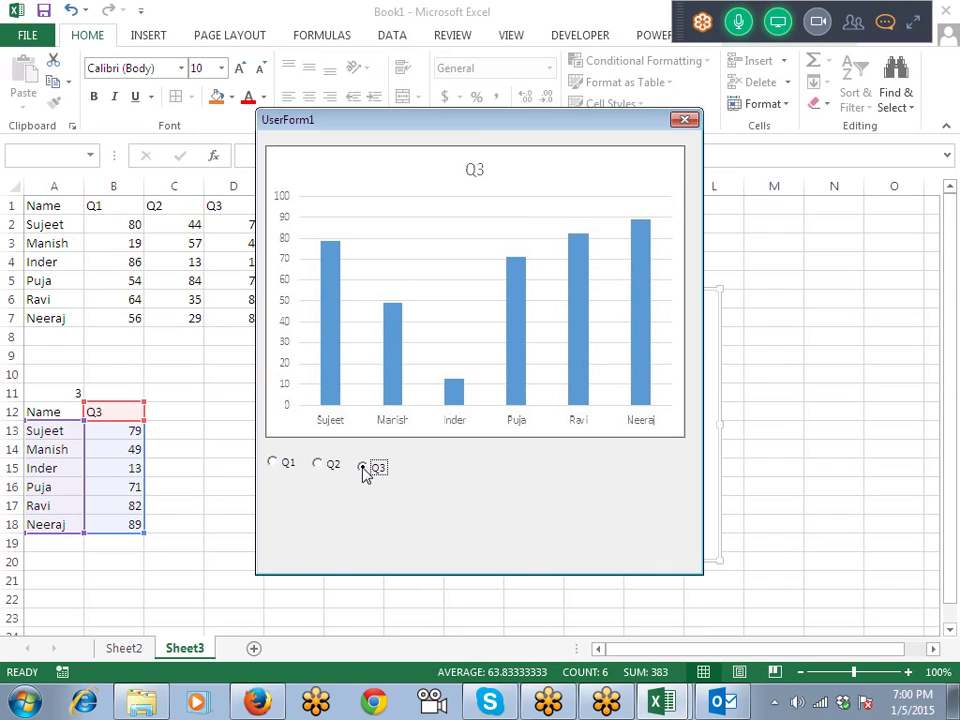
left_click(684, 119)
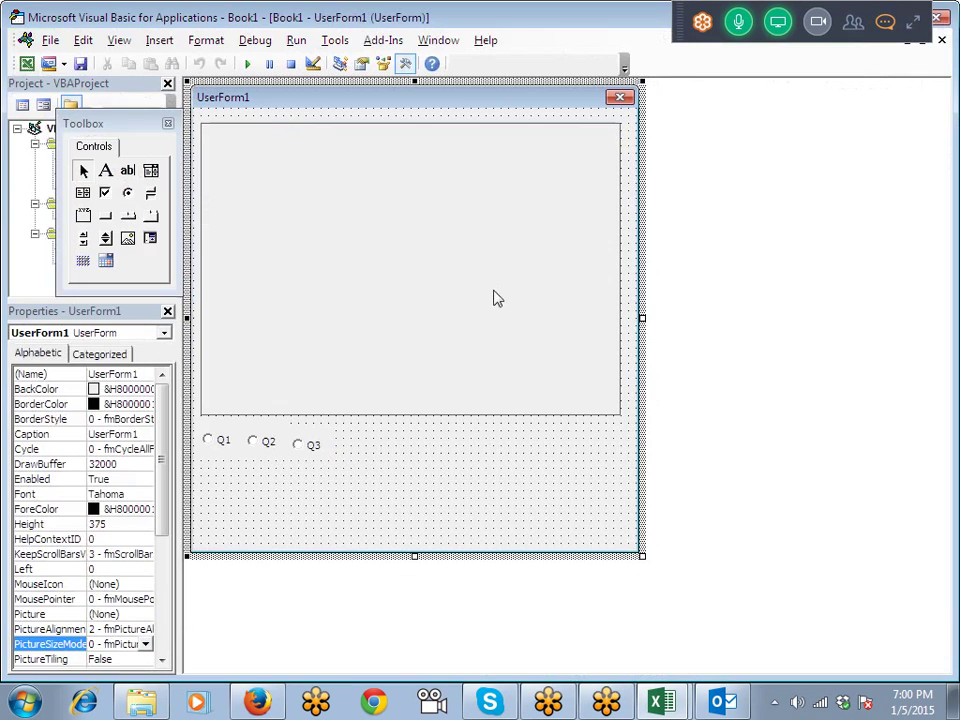
In the Q1 code, replace the D:\2014\CR\1.jpg path with Environ$("temp") & "\1.jpg"
double_click(220, 440)
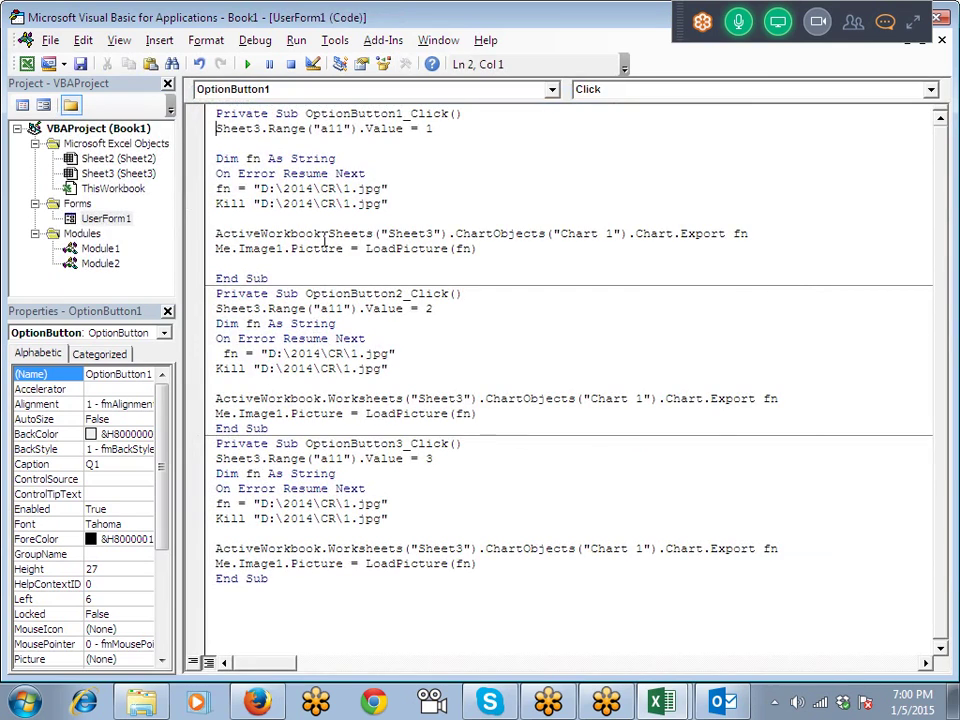
left_click_drag(218, 204, 483, 252)
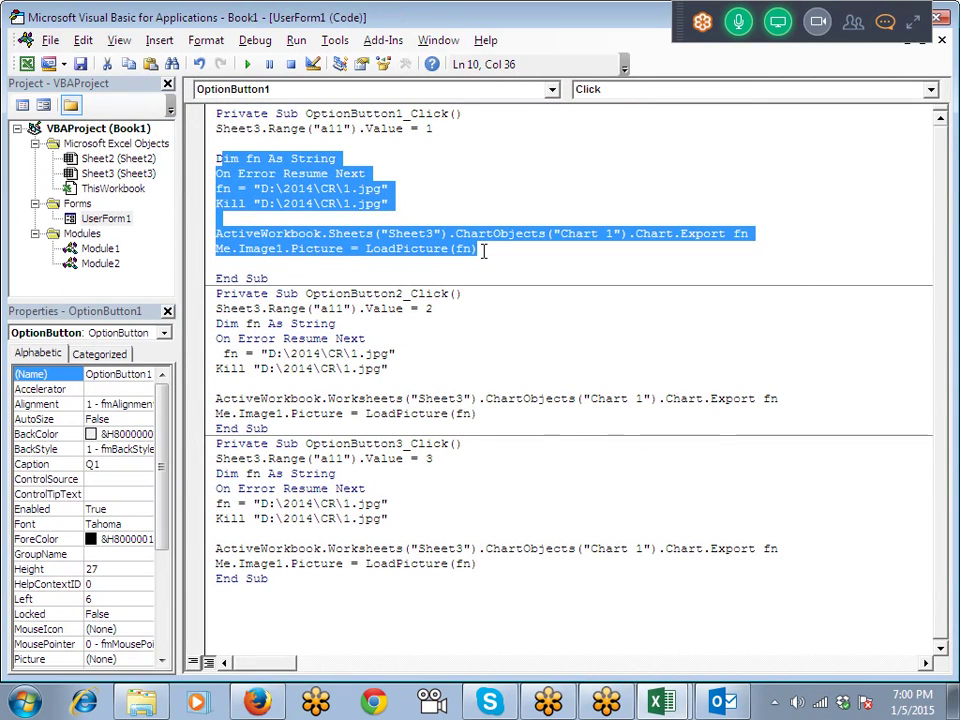
left_click(248, 218)
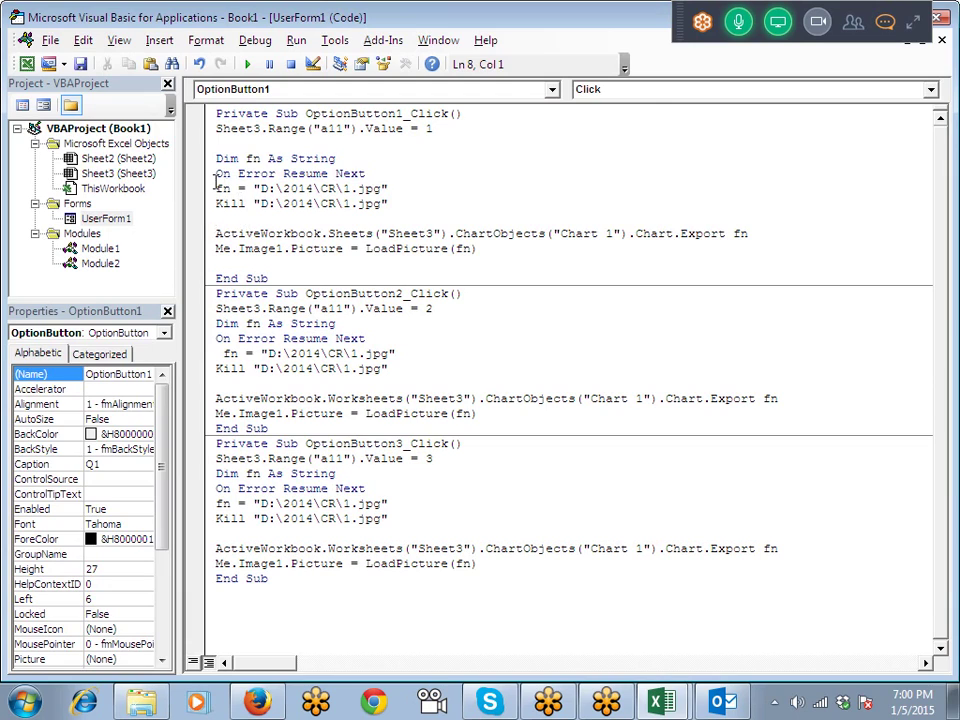
left_click(216, 203)
key("Return")
key("Return")
key("Up")
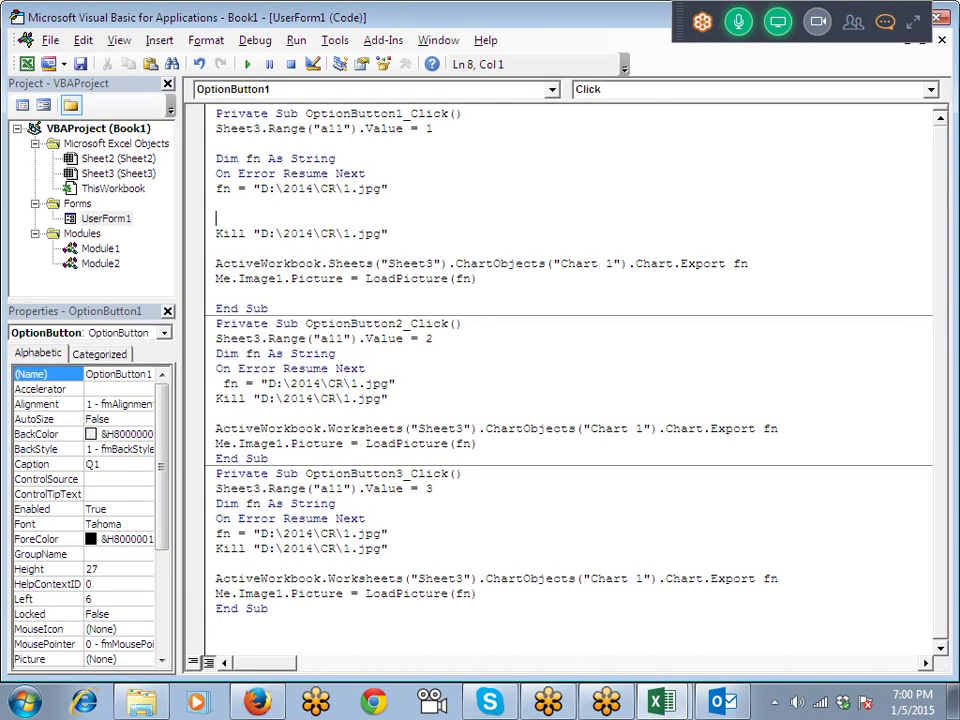
left_click_drag(395, 188, 254, 188)
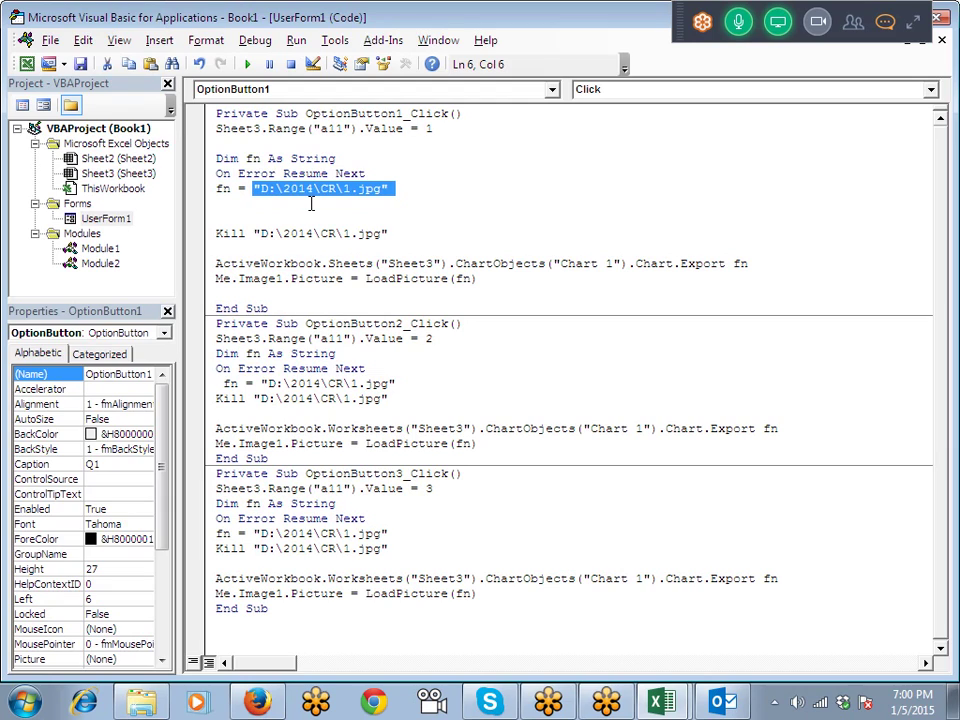
type("e")
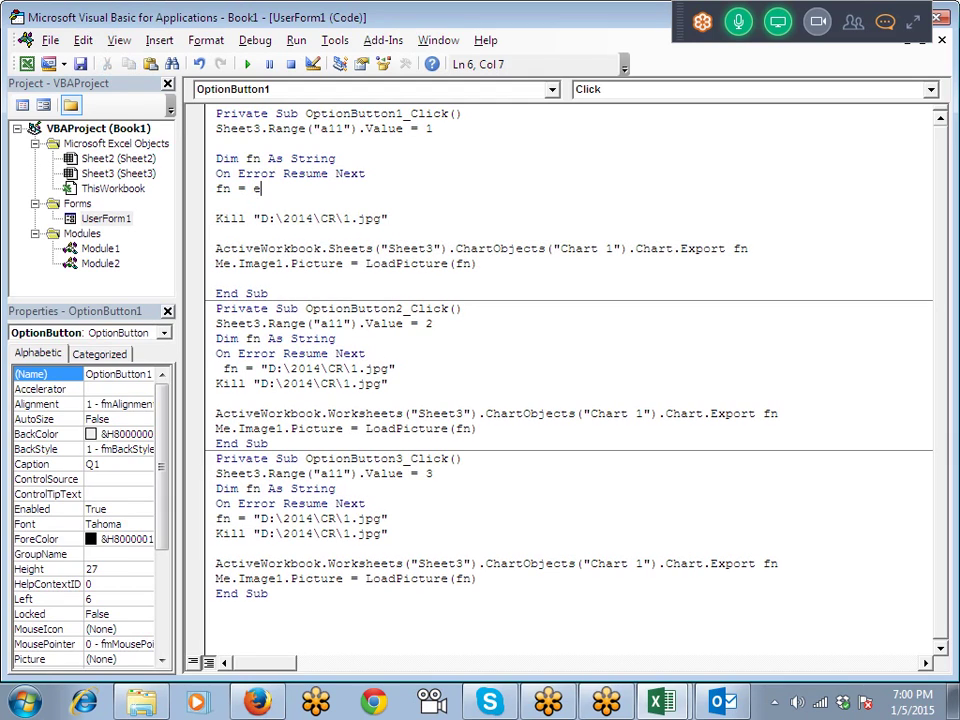
type("nv")
type("i")
type("ro")
type("n$")
type("(\"")
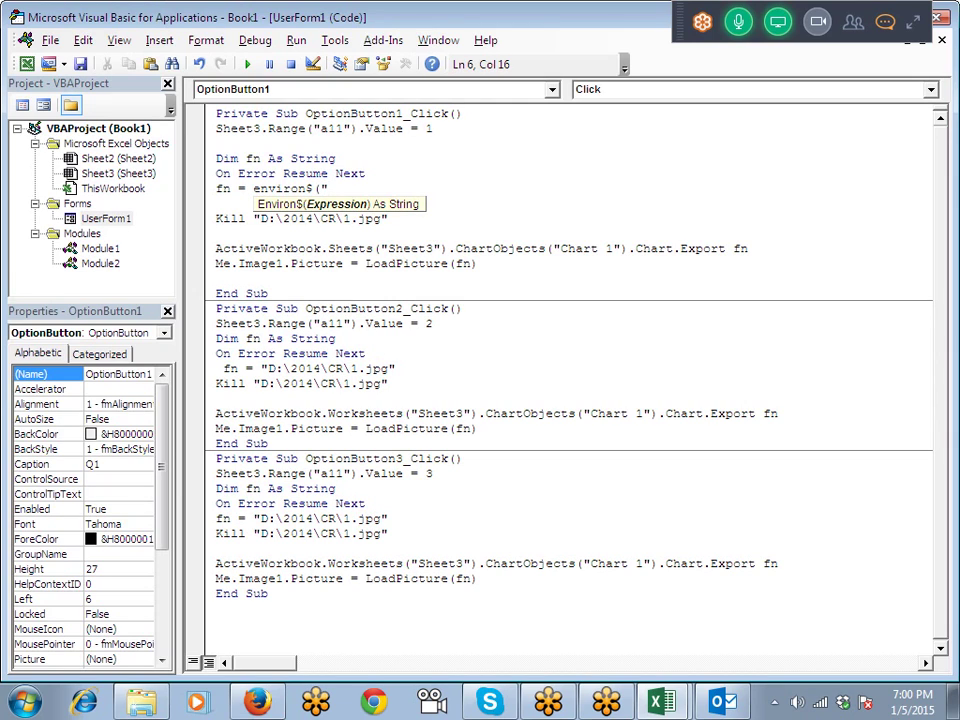
type("tem")
type("p")
type("\")")
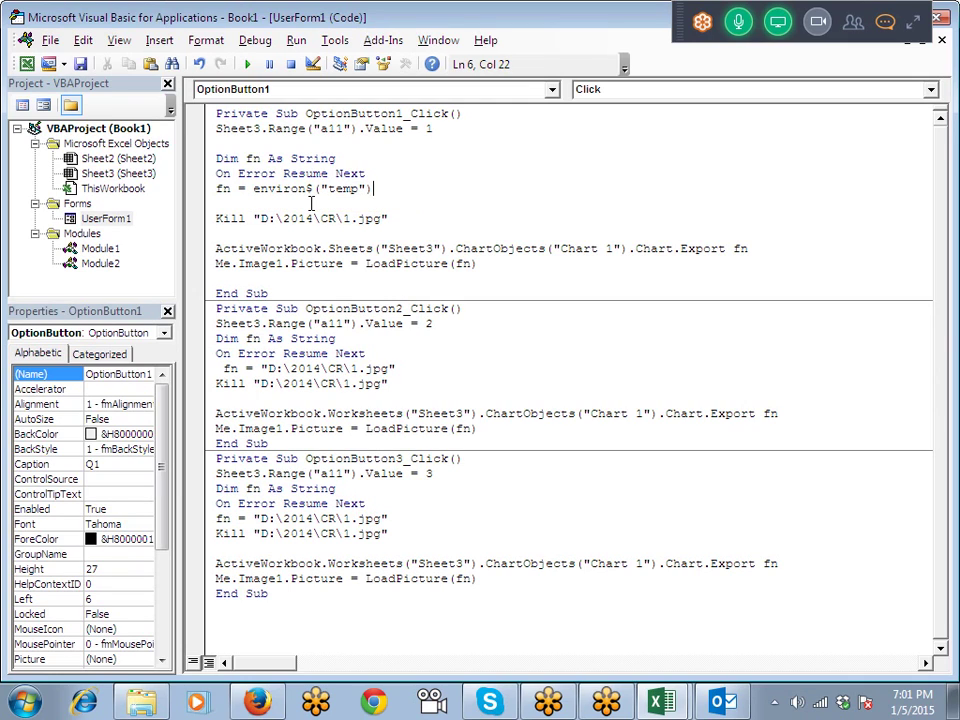
key("Return")
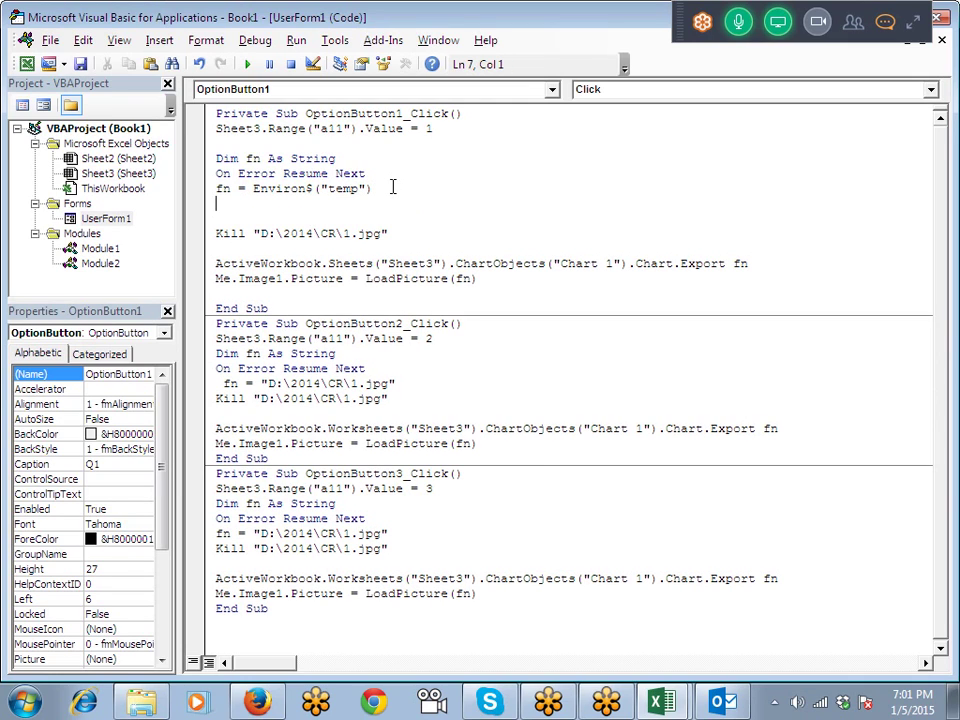
key("BackSpace")
key("BackSpace")
type("& ")
type("\"")
type("\\")
type("1.")
type("jpg")
type("\"")
key("Down")
Comment out the Q1 procedure's Kill line with an apostrophe
left_click_drag(390, 233, 216, 236)
left_click(216, 236)
type("'")
left_click(358, 264)
left_click(500, 236)
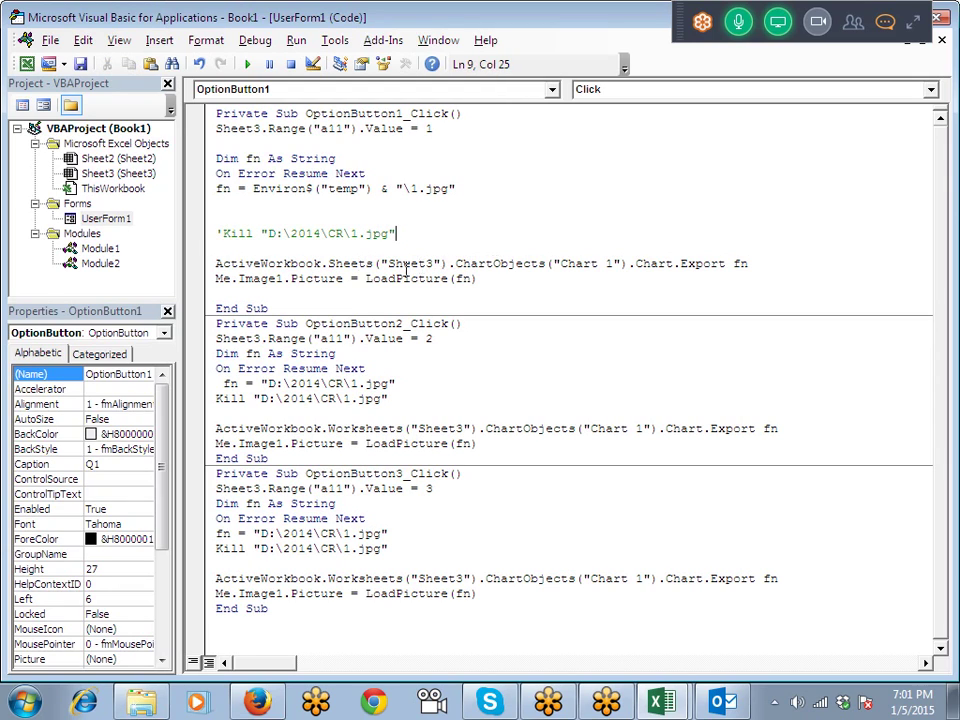
left_click(379, 217)
Run the form, confirm Q1 loads its chart from the temp image, then close it and select Q1
left_click(247, 63)
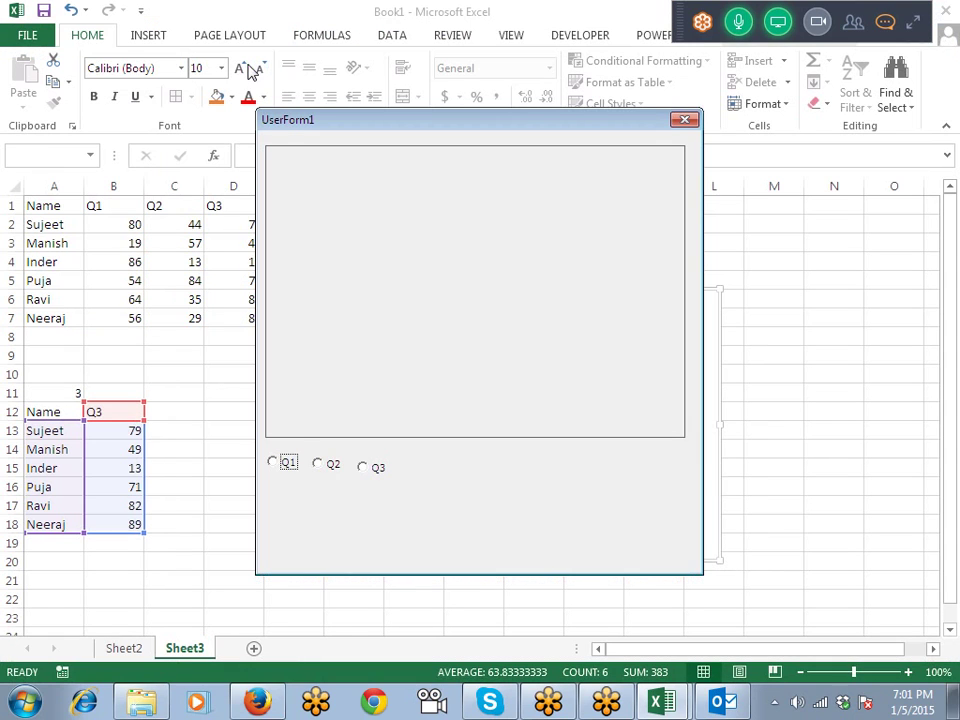
left_click(287, 466)
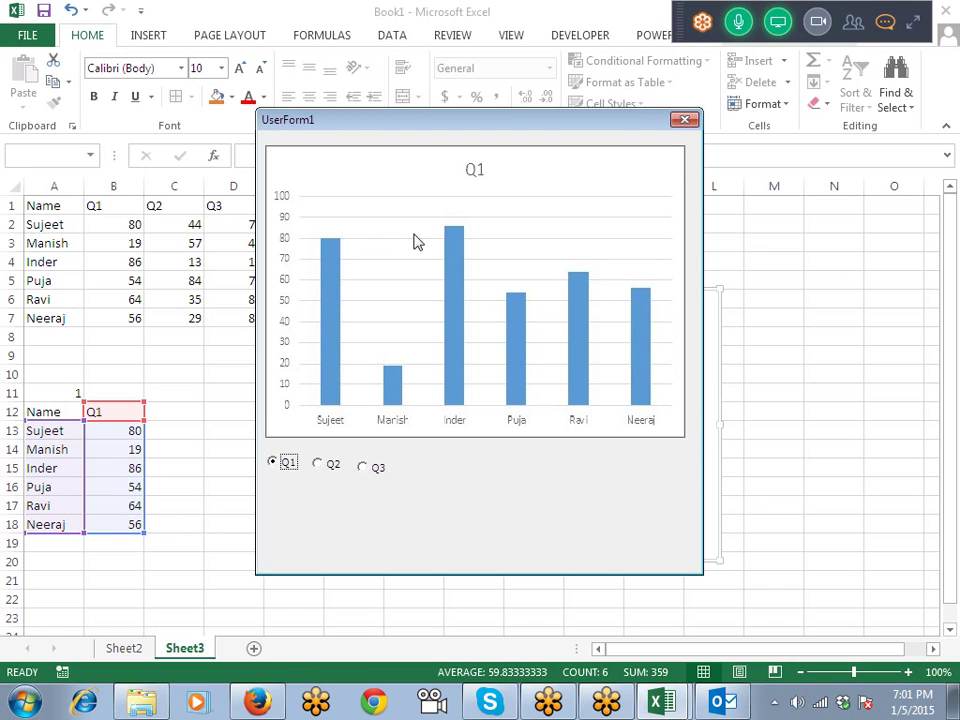
left_click(684, 120)
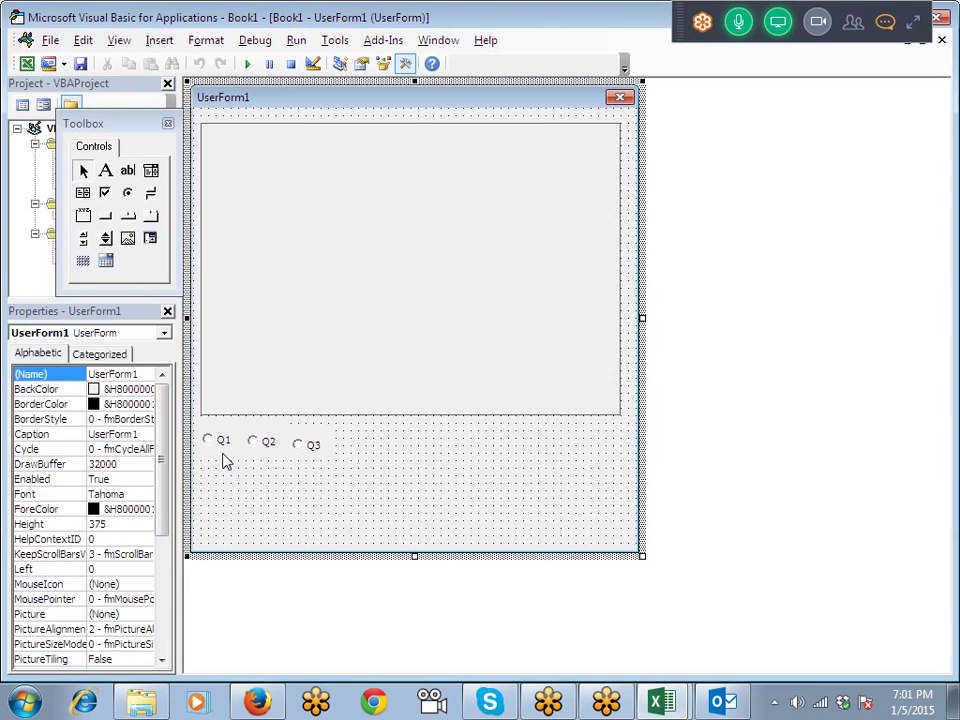
left_click(272, 362)
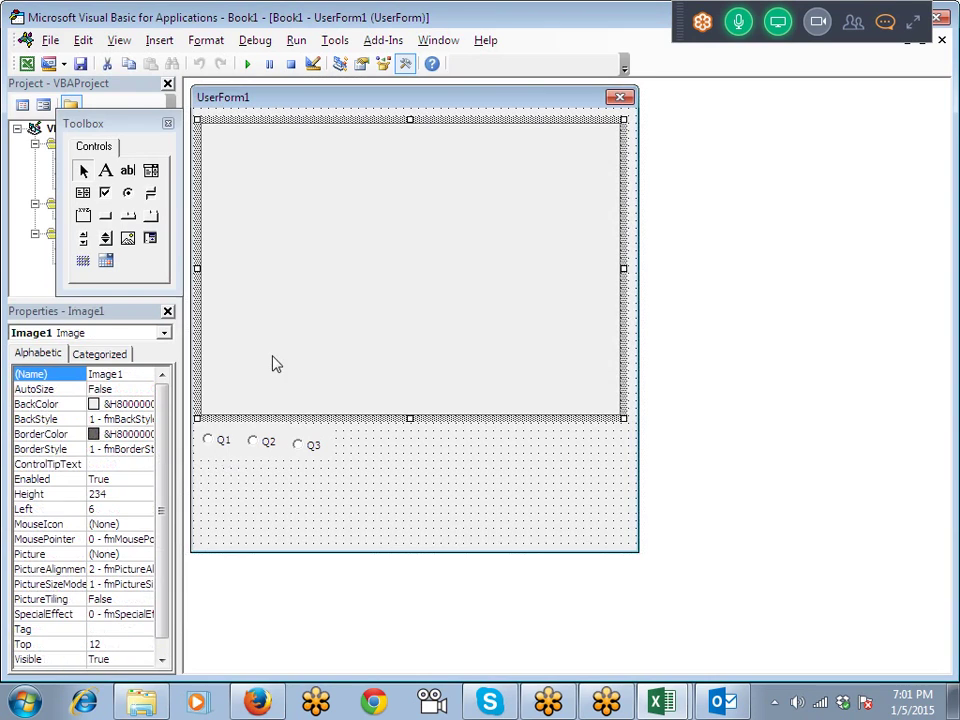
left_click(228, 443)
Paste the Environ$ file-name line into the Q2 code and comment out its Kill line
double_click(228, 443)
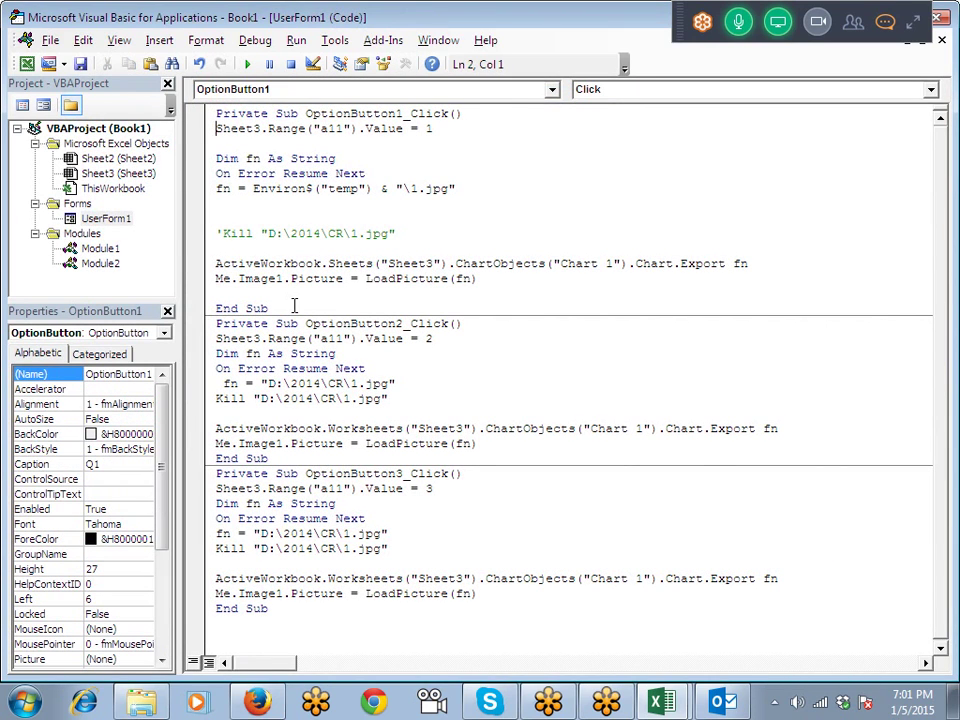
left_click(217, 190)
left_click_drag(217, 190, 217, 203)
key("ctrl+c")
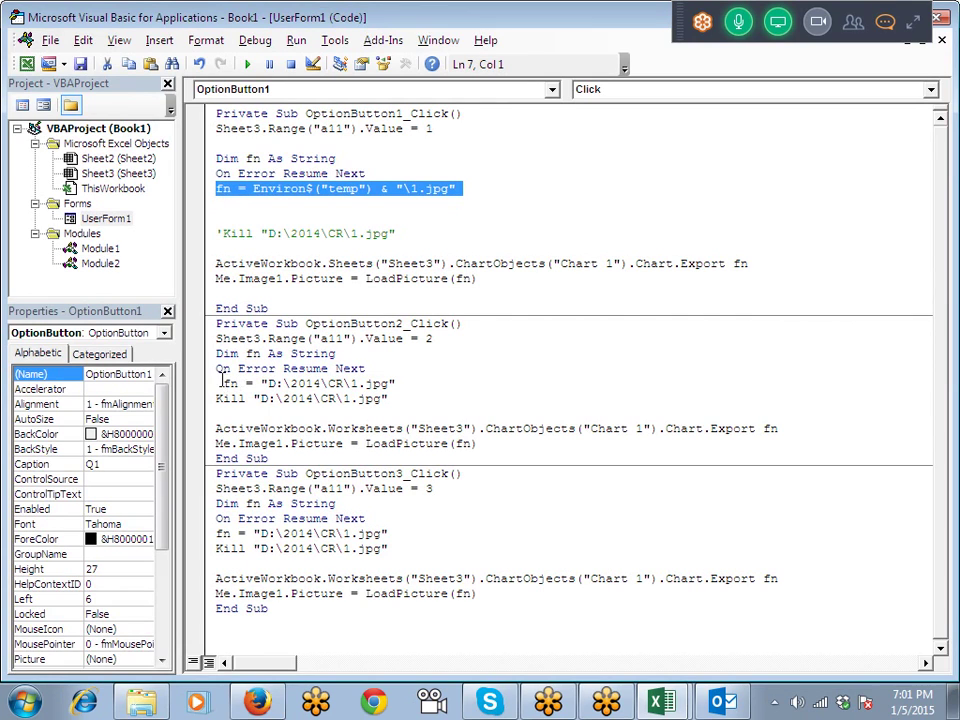
left_click_drag(222, 384, 414, 385)
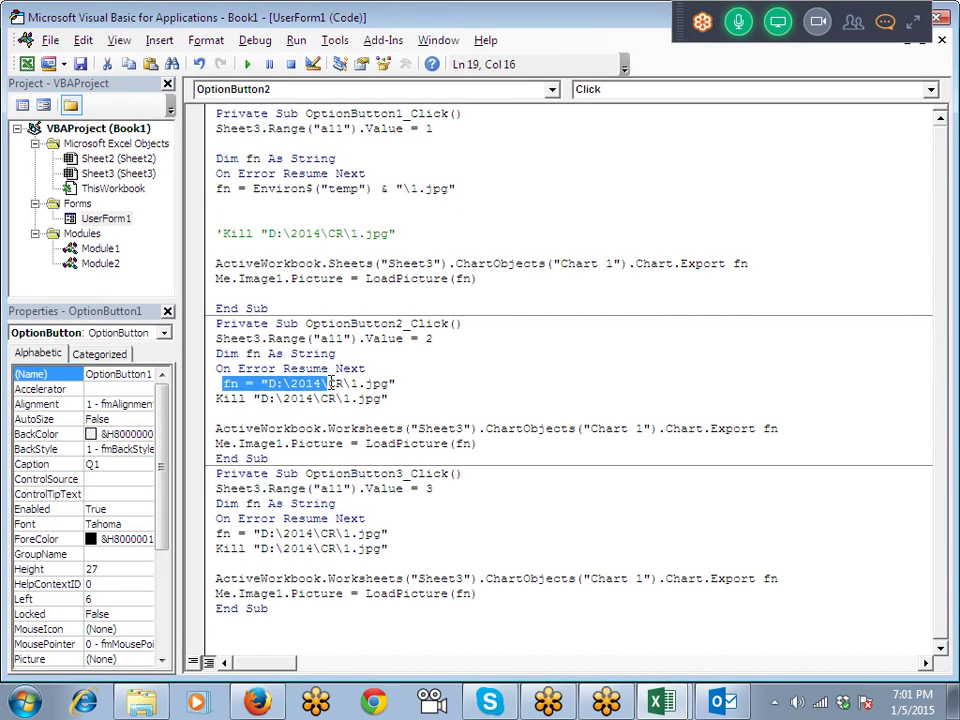
key("ctrl+v")
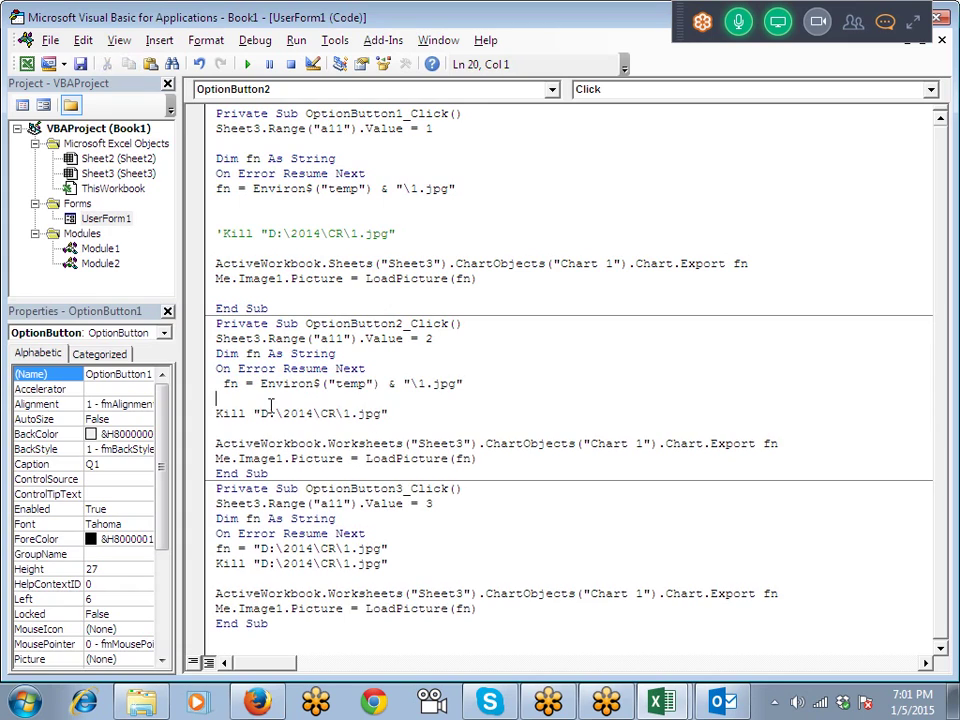
left_click(219, 415)
type("'")
left_click(334, 443)
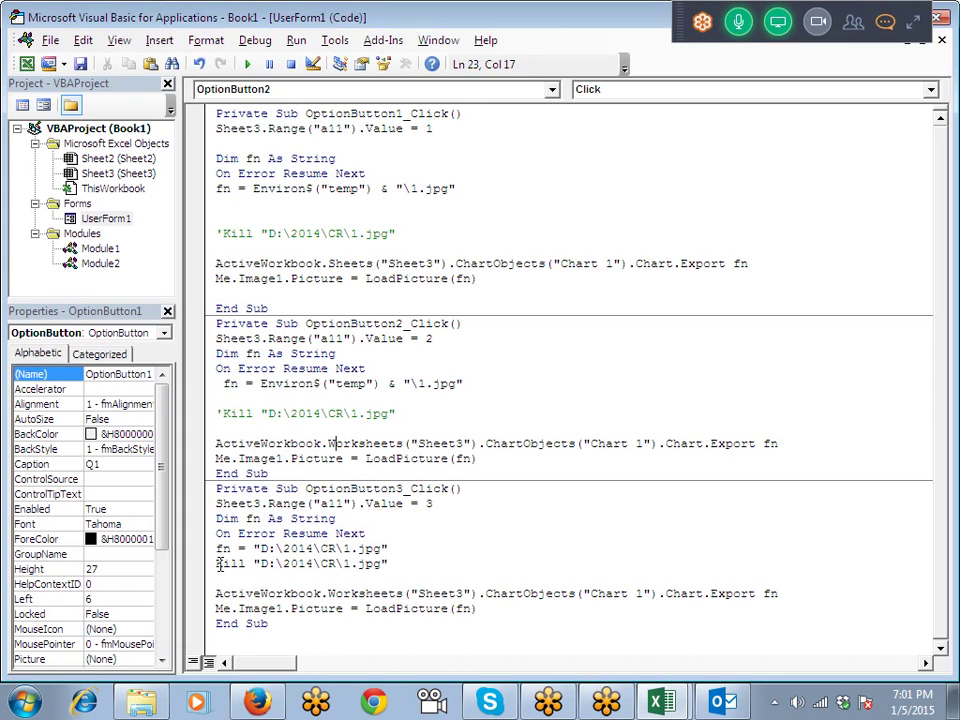
Replace the Q3 fixed-path line with the Environ$ line and comment out its Kill line
left_click_drag(217, 549, 399, 551)
key("Delete")
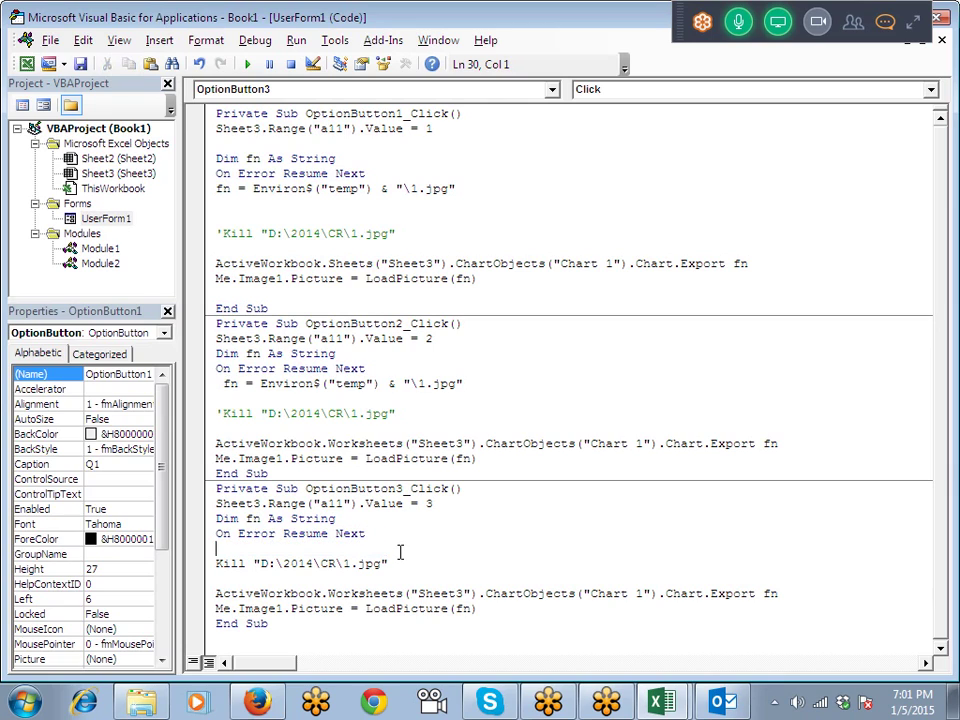
key("ctrl+v")
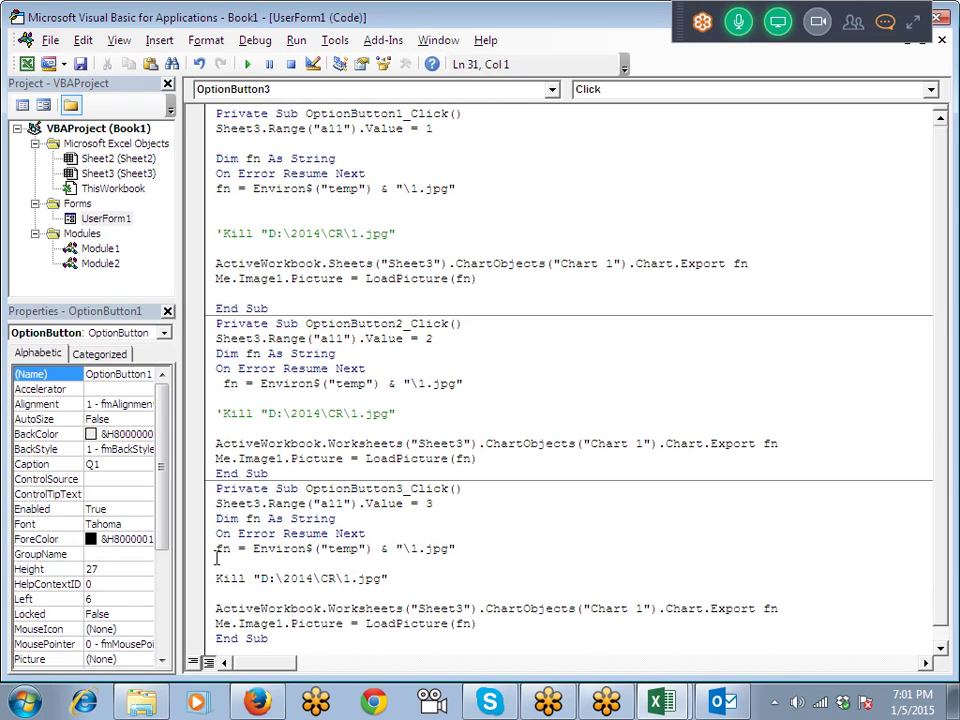
left_click(215, 578)
type("'")
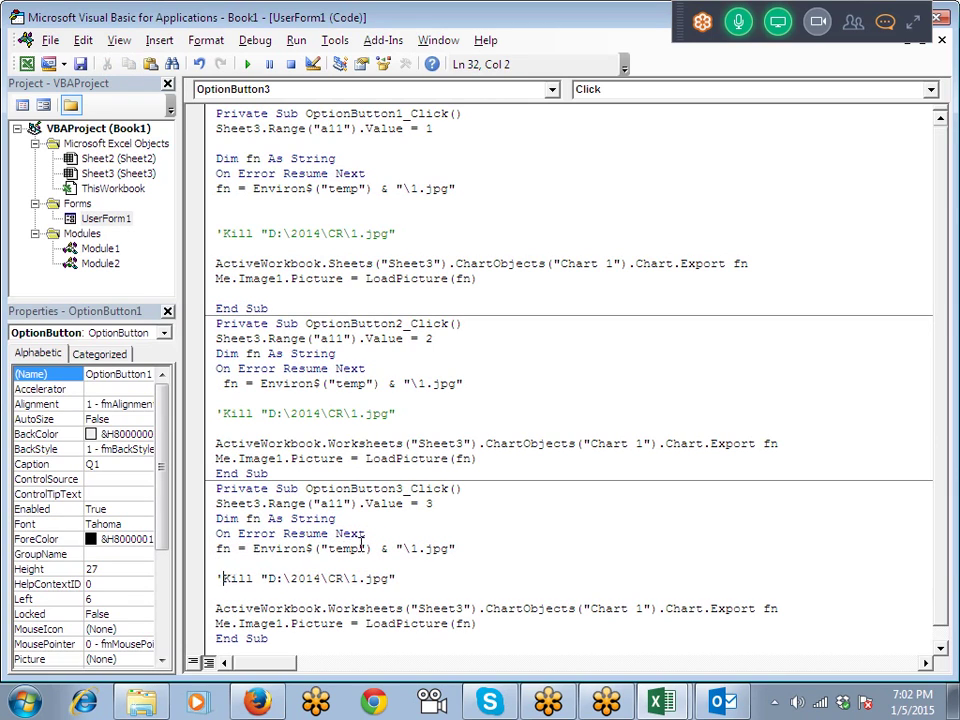
left_click(359, 548)
left_click(321, 533)
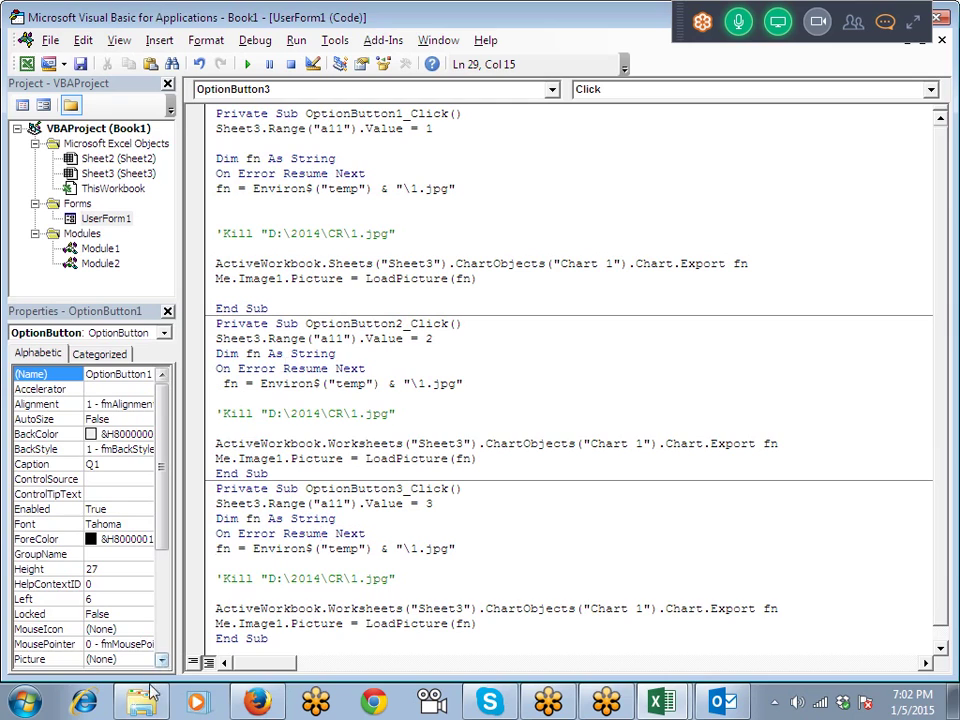
Delete the old D:\2014\CR folder in Explorer and return to the VBA editor
key("alt+Tab")
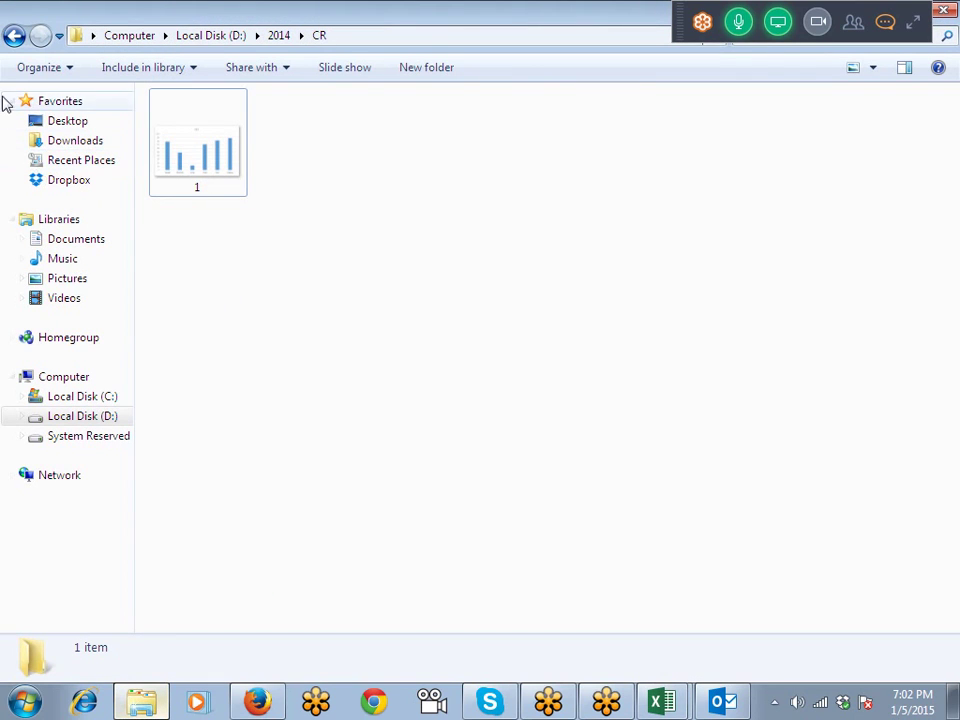
left_click(15, 37)
key("Delete")
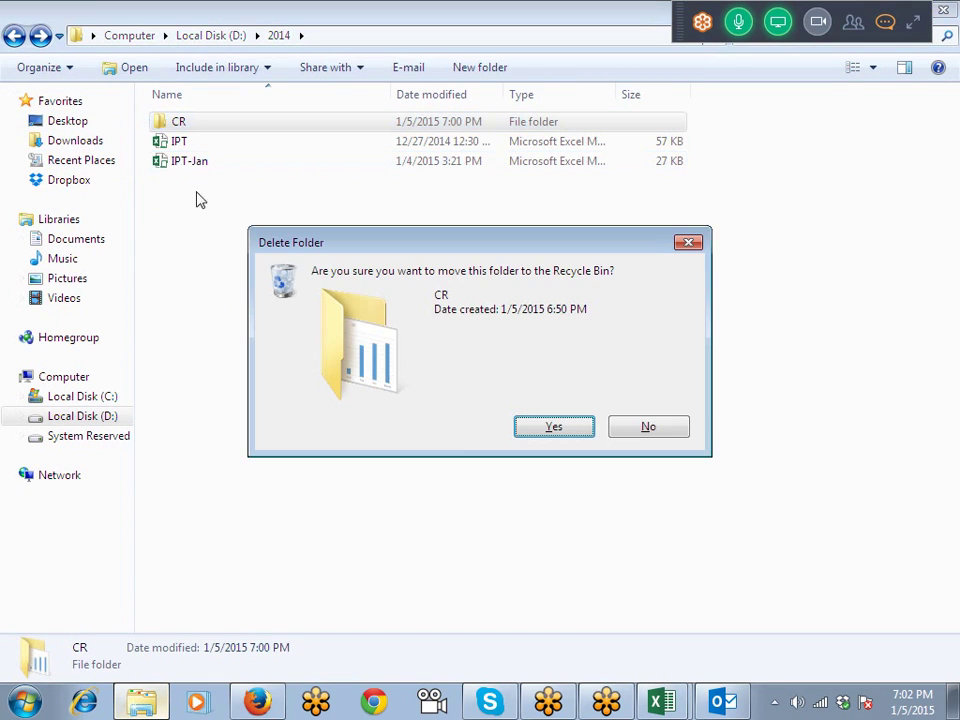
key("Return")
key("alt+Tab")
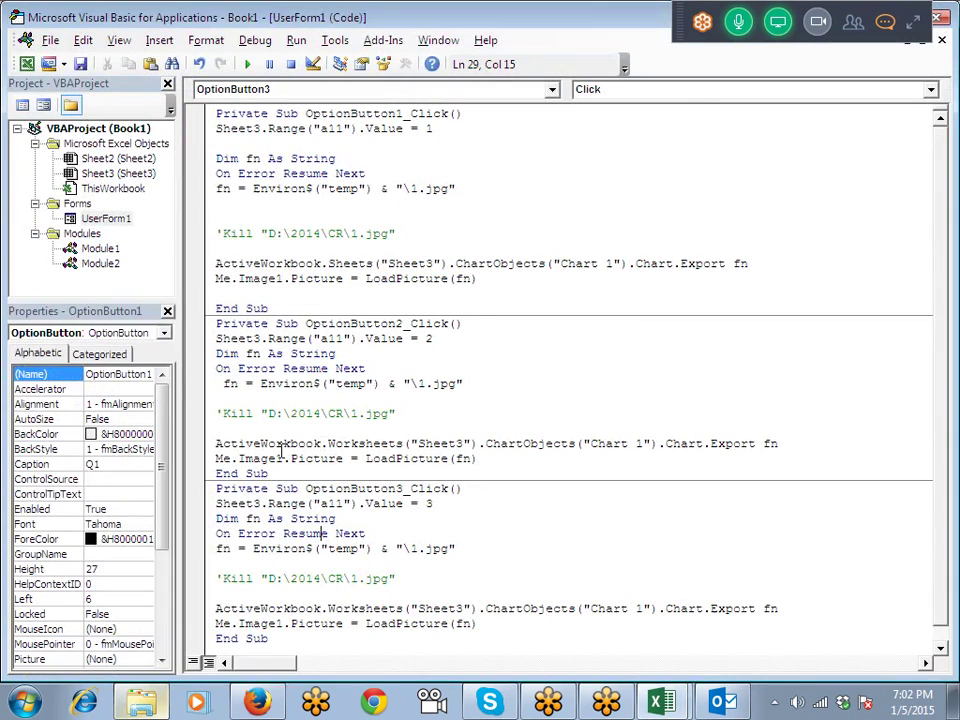
Run the form with F5, cycle through Q1, Q2, Q3 and back to check each chart, then close it
key("F5")
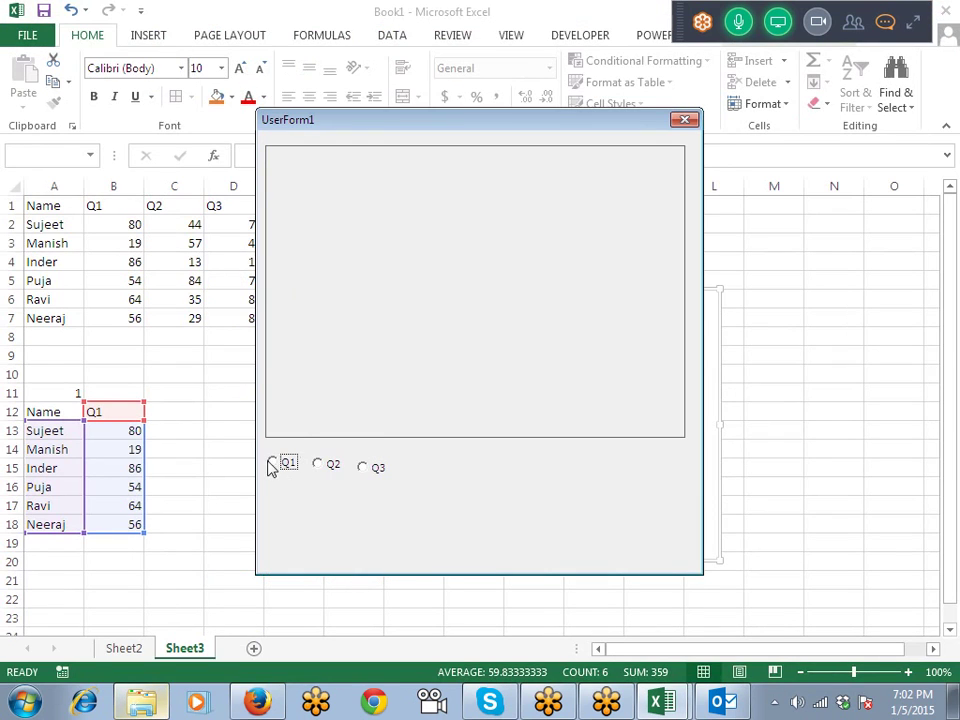
left_click(277, 466)
left_click(320, 466)
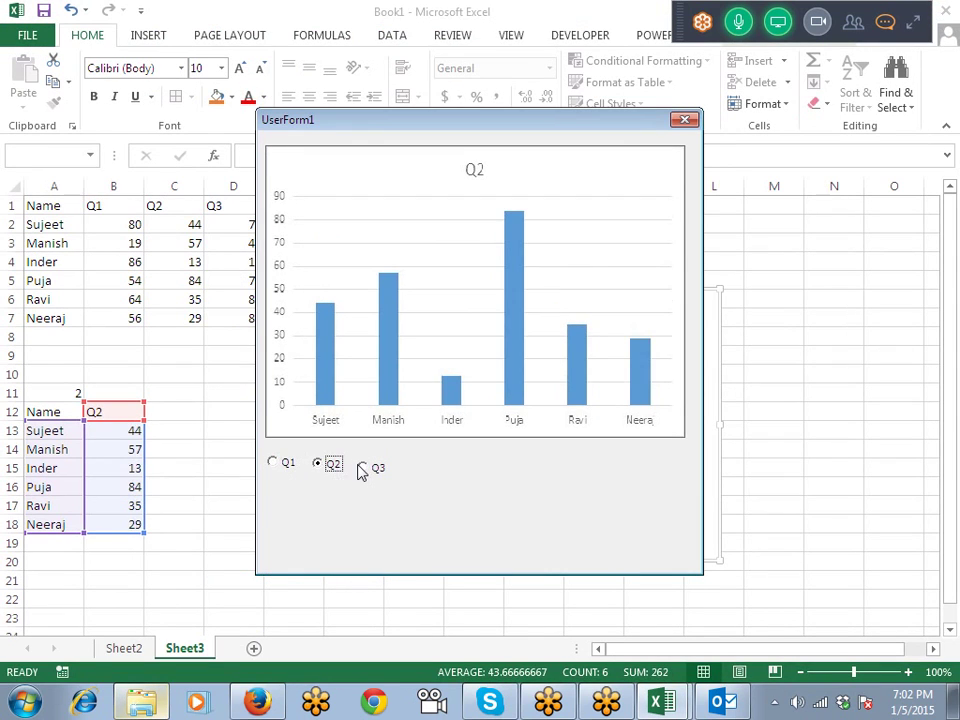
left_click(362, 467)
left_click(335, 467)
left_click(301, 466)
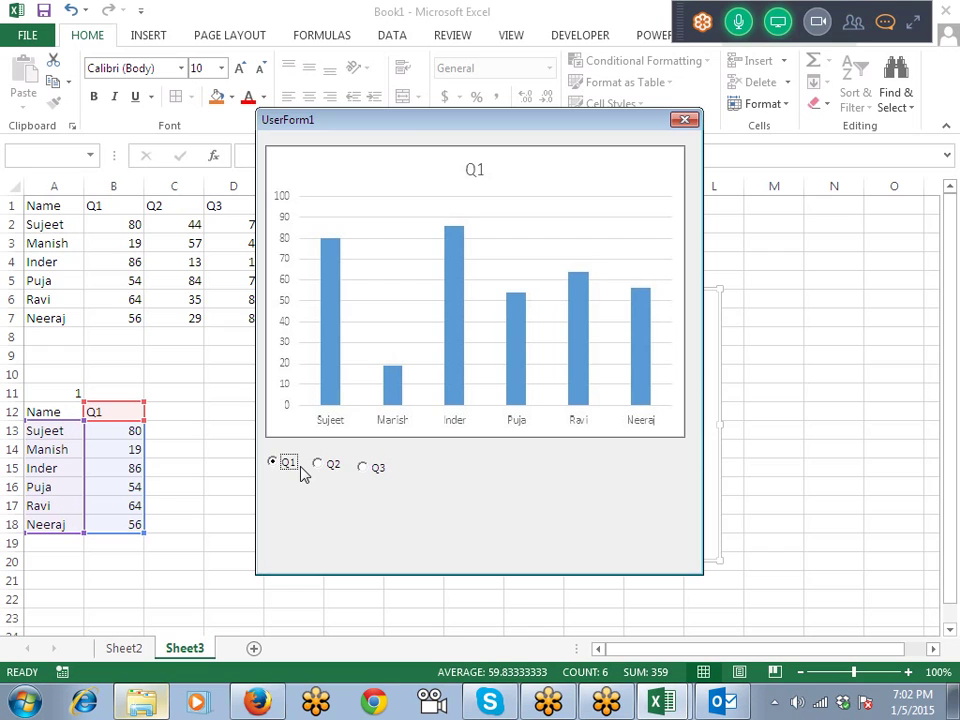
left_click(684, 119)
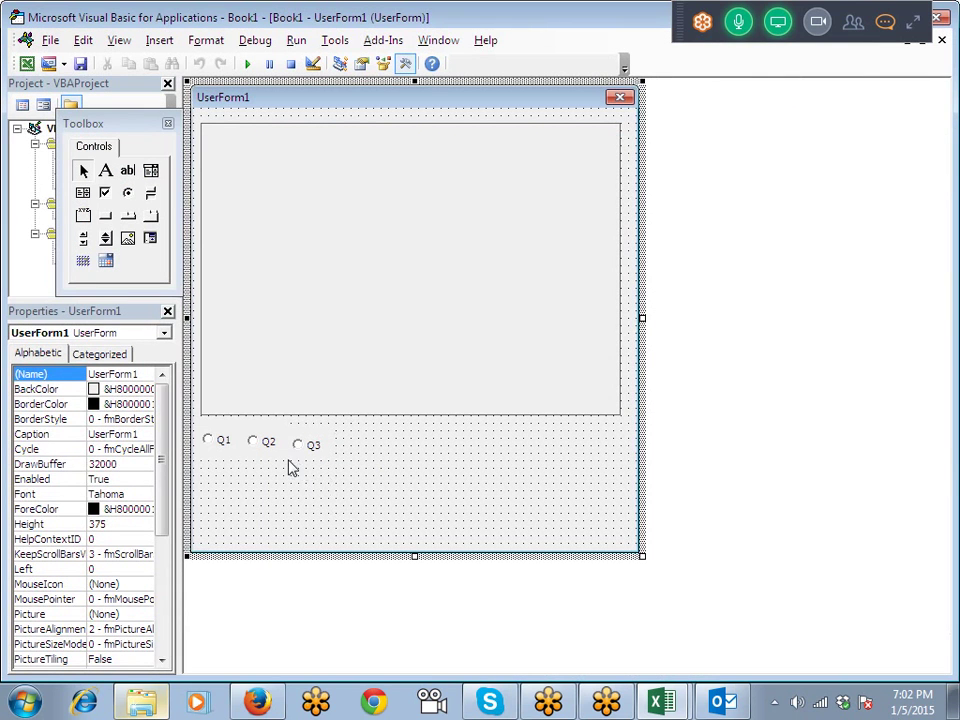
Review the Q1 Click code's Environ$ path and LoadPicture(fn) line, then return to Excel's Sheet3
left_click(224, 440)
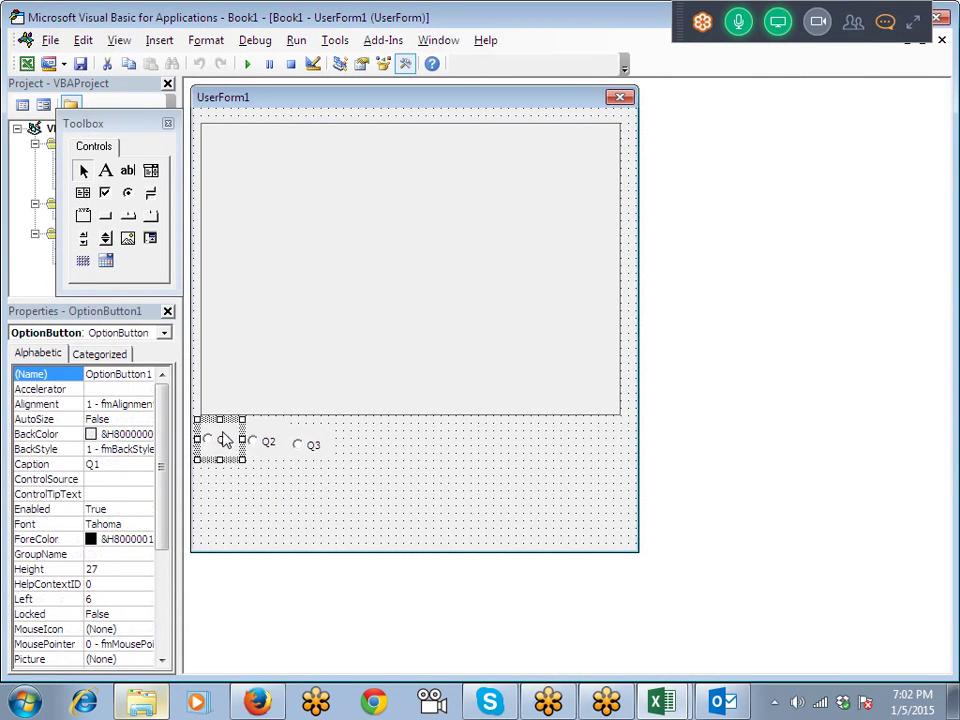
double_click(224, 440)
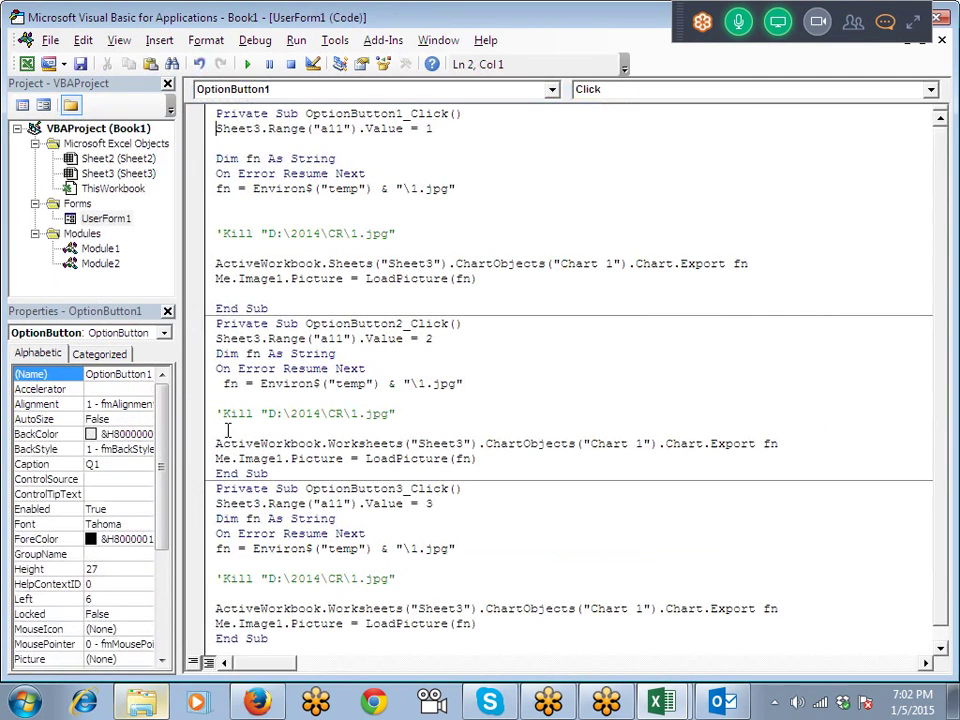
double_click(279, 189)
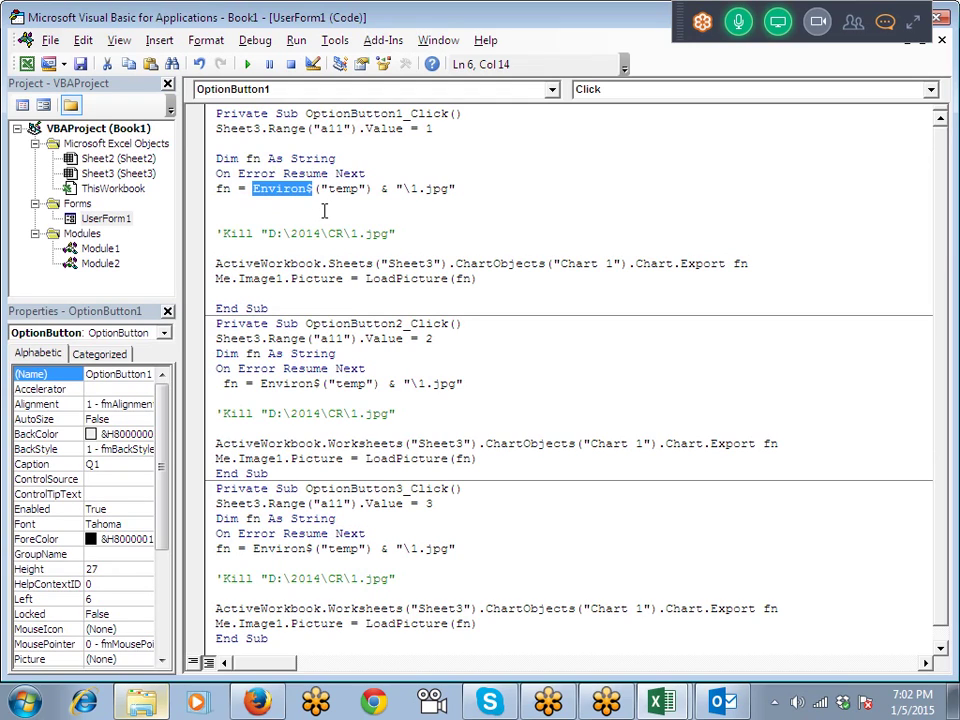
left_click(418, 188)
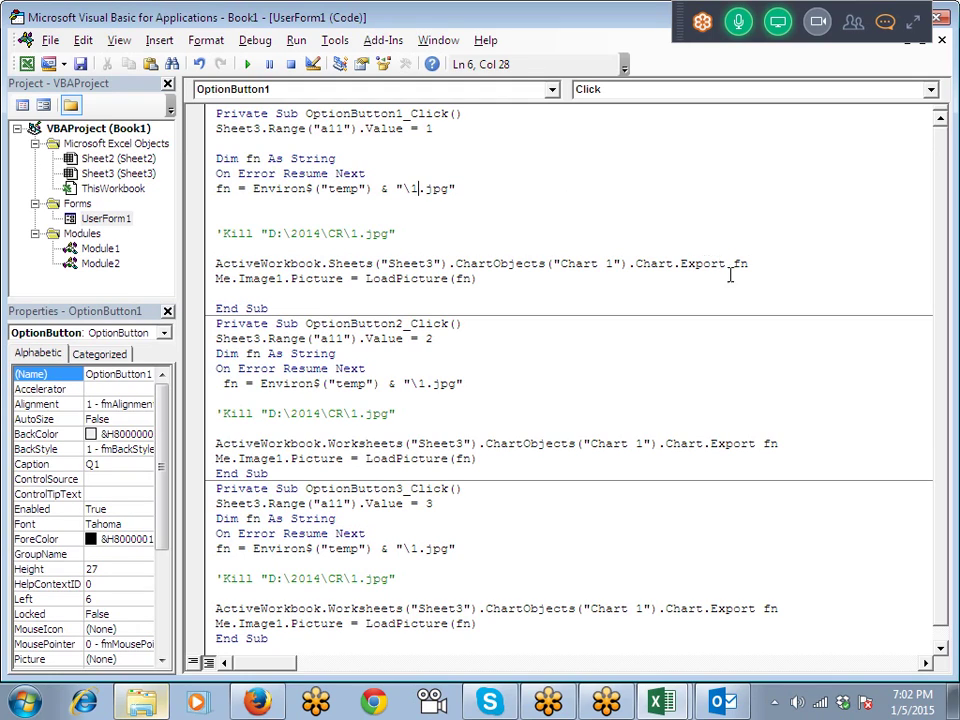
left_click_drag(748, 264, 726, 264)
left_click_drag(484, 280, 391, 280)
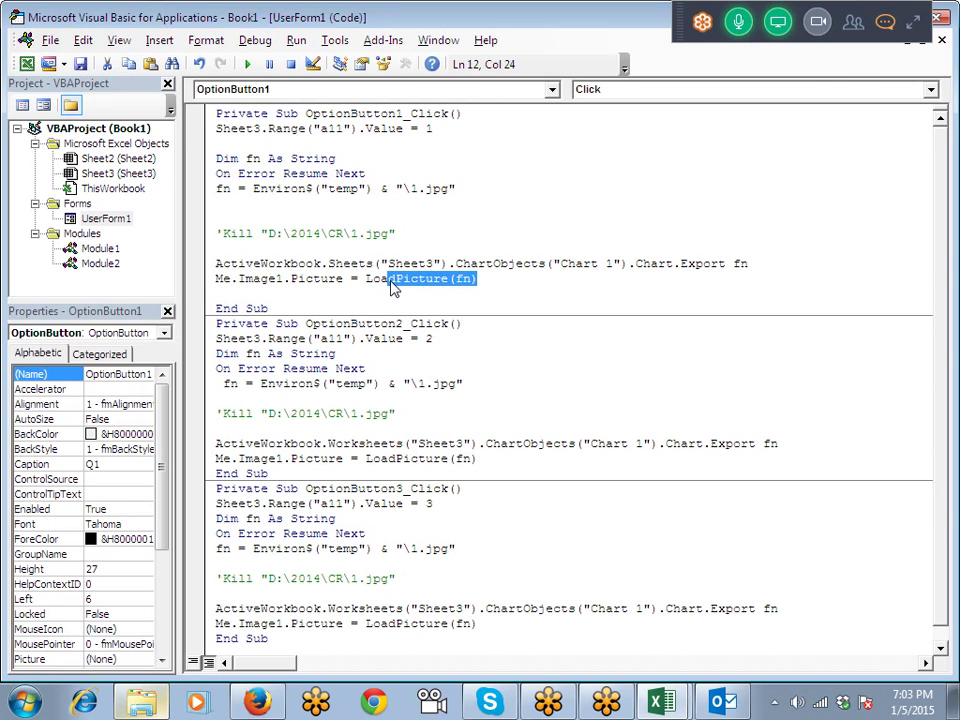
key("alt+F11")
left_click(191, 563)
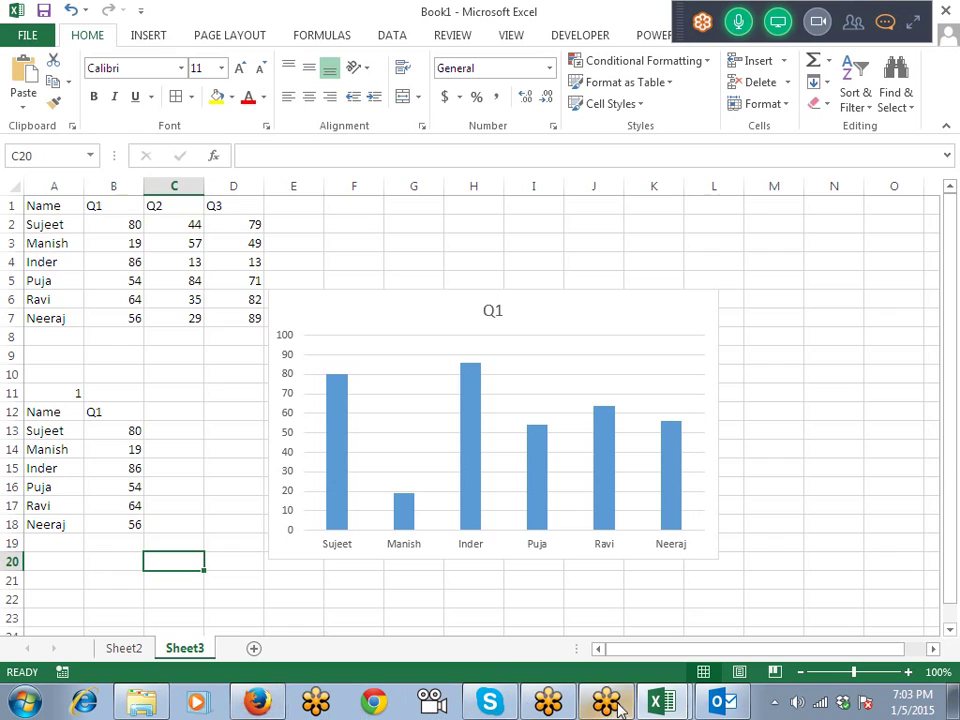
mouse_move(661, 701)
left_click(660, 663)
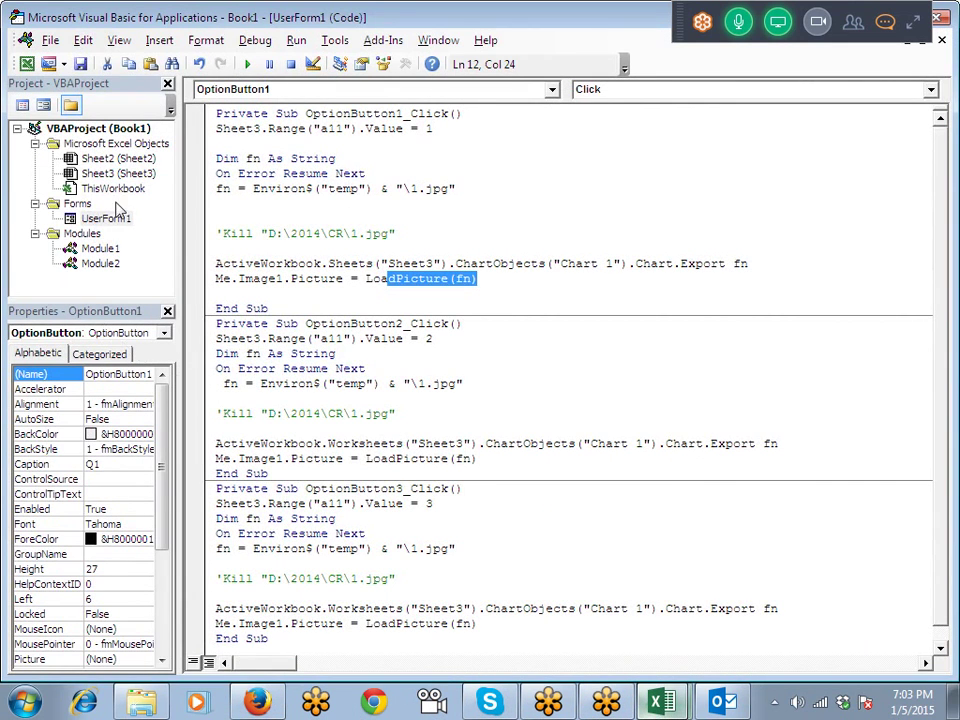
double_click(112, 218)
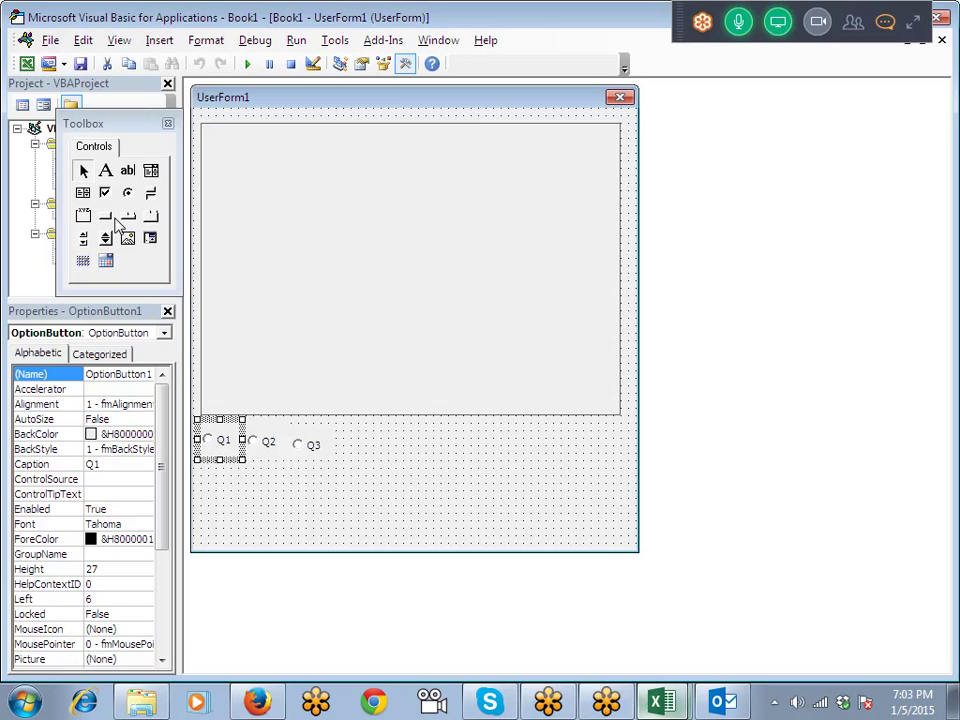
left_click(405, 461)
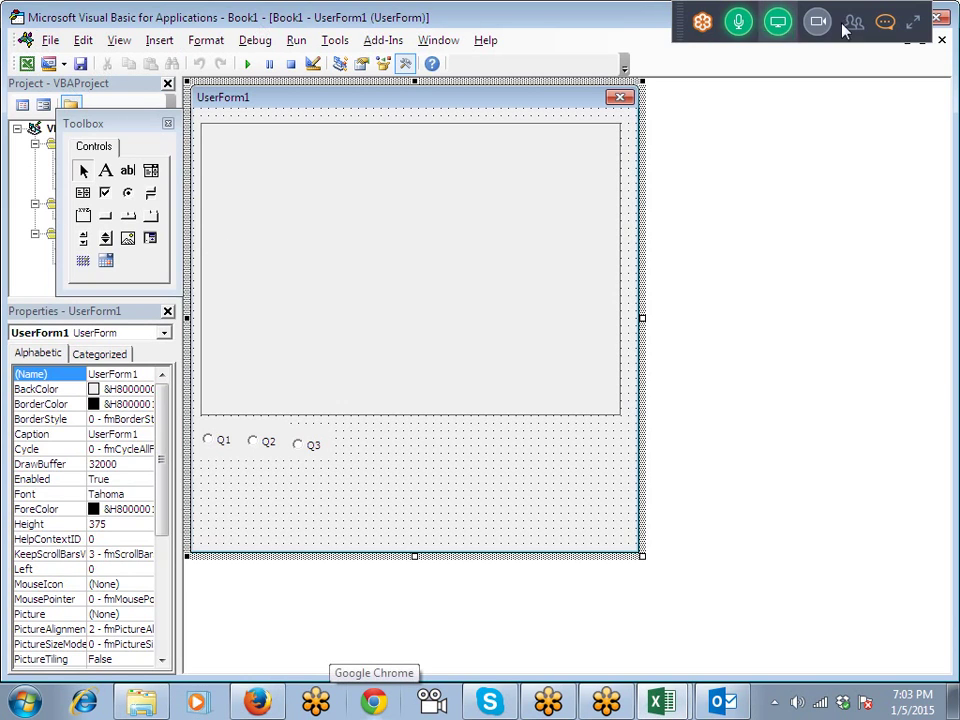
left_click(945, 18)
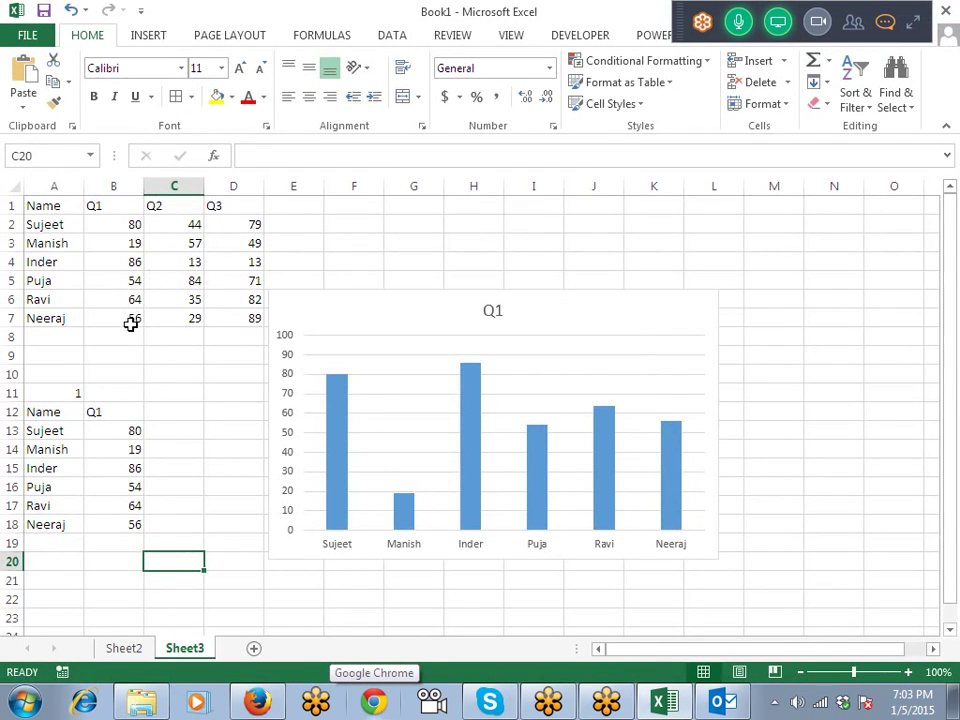
left_click(128, 318)
left_click(43, 12)
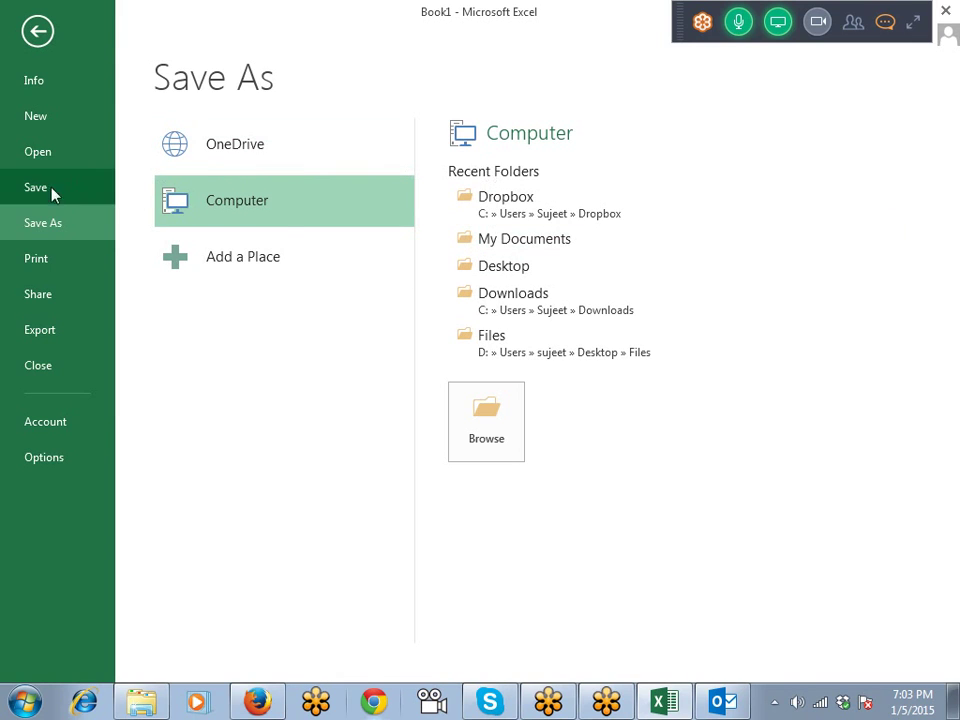
Save the workbook to the Desktop as Book1 in Excel Macro-Enabled Workbook format
left_click(505, 267)
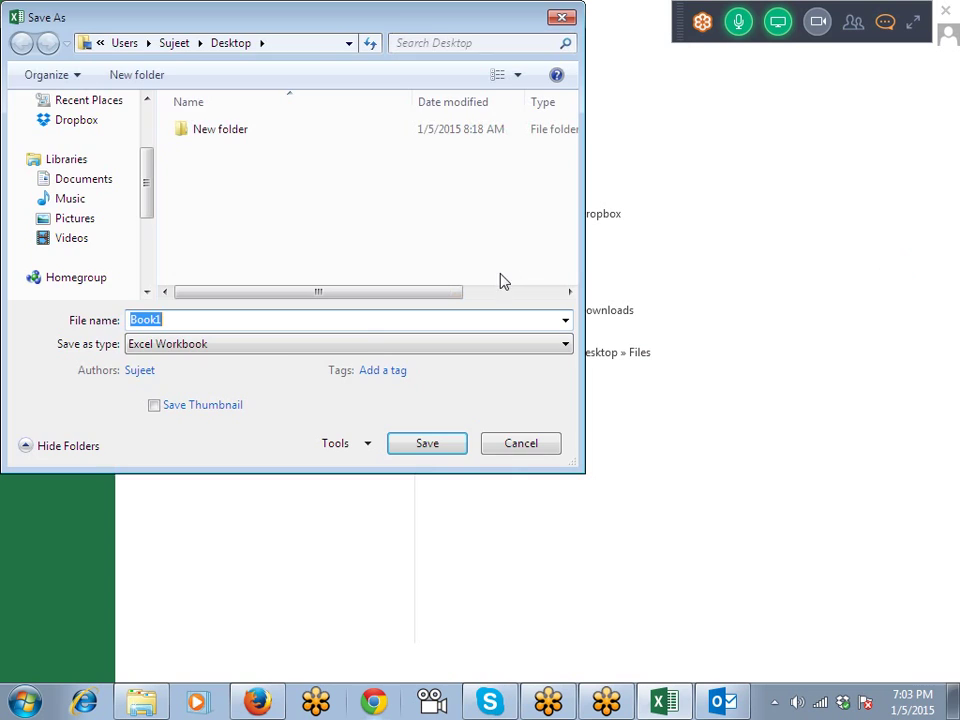
left_click(182, 345)
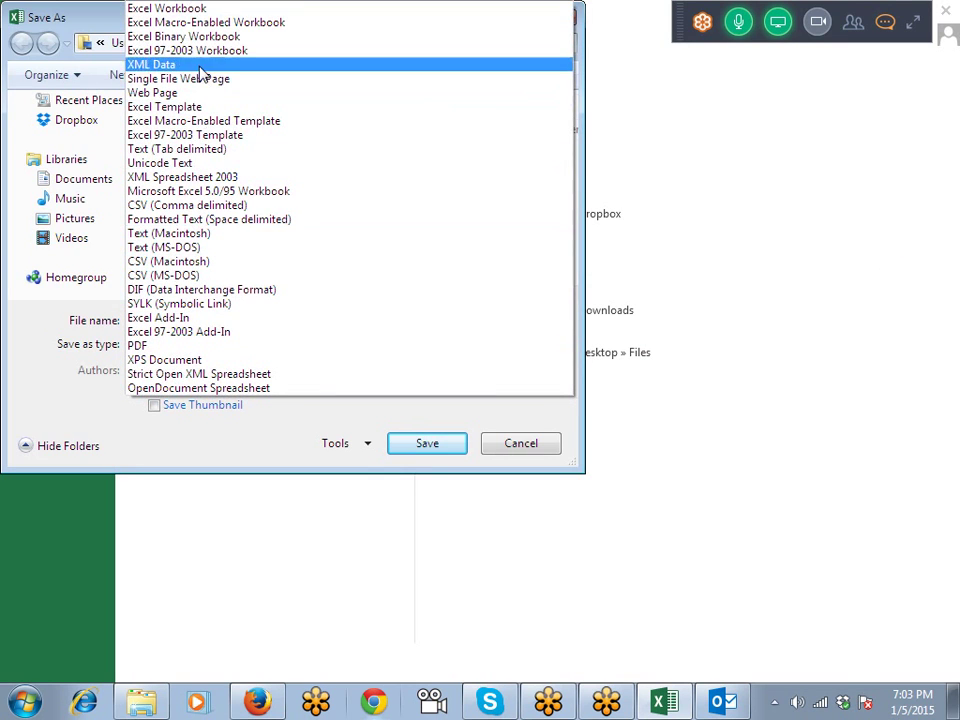
left_click(205, 22)
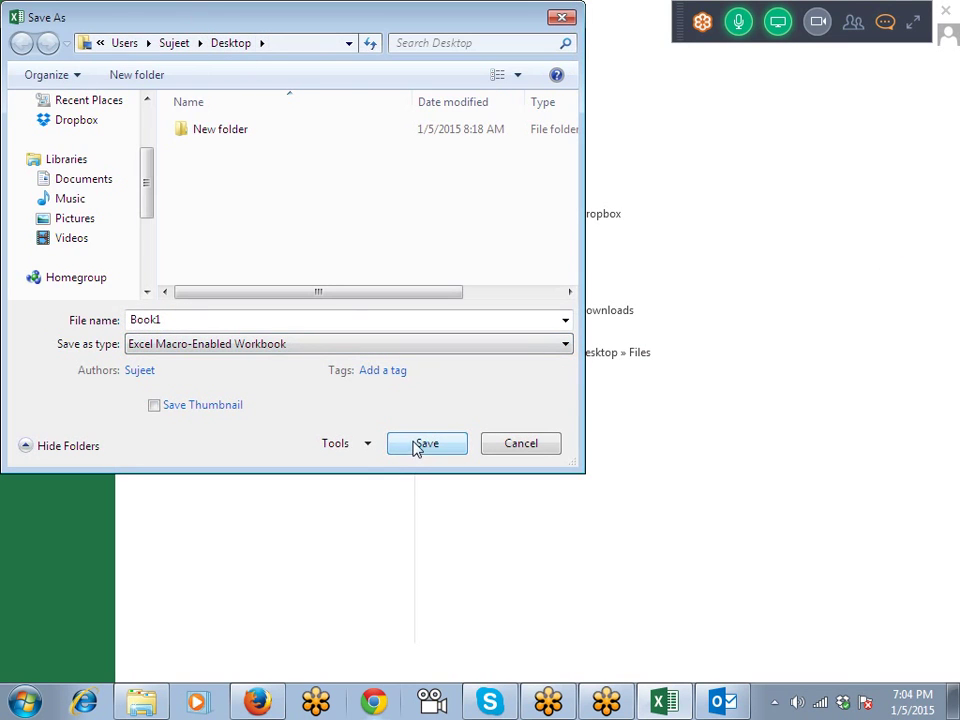
mouse_move(75, 200)
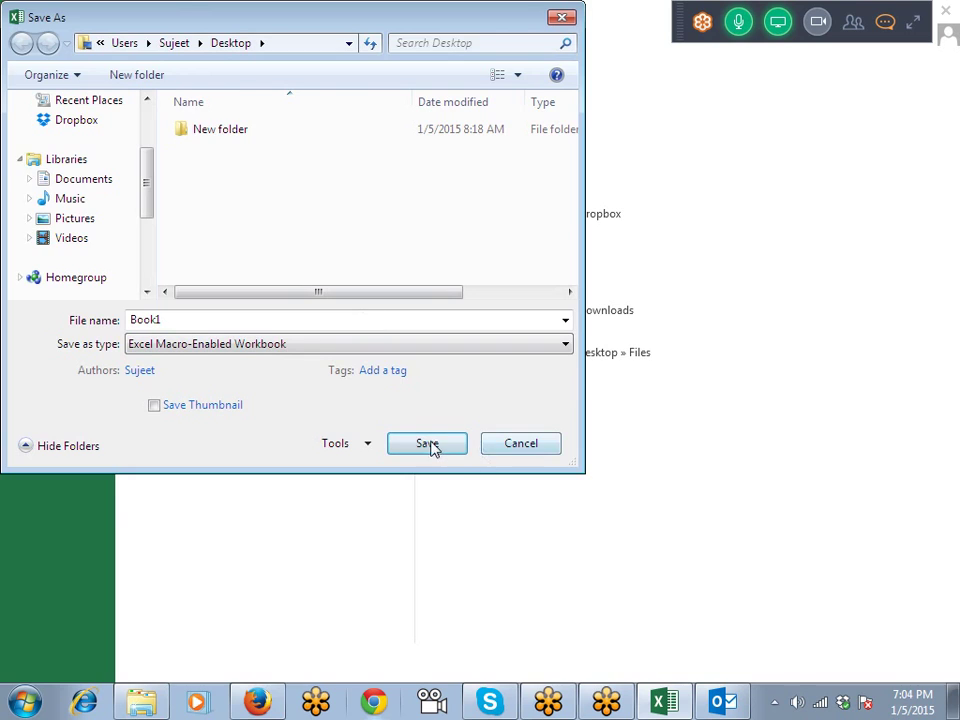
left_click(430, 447)
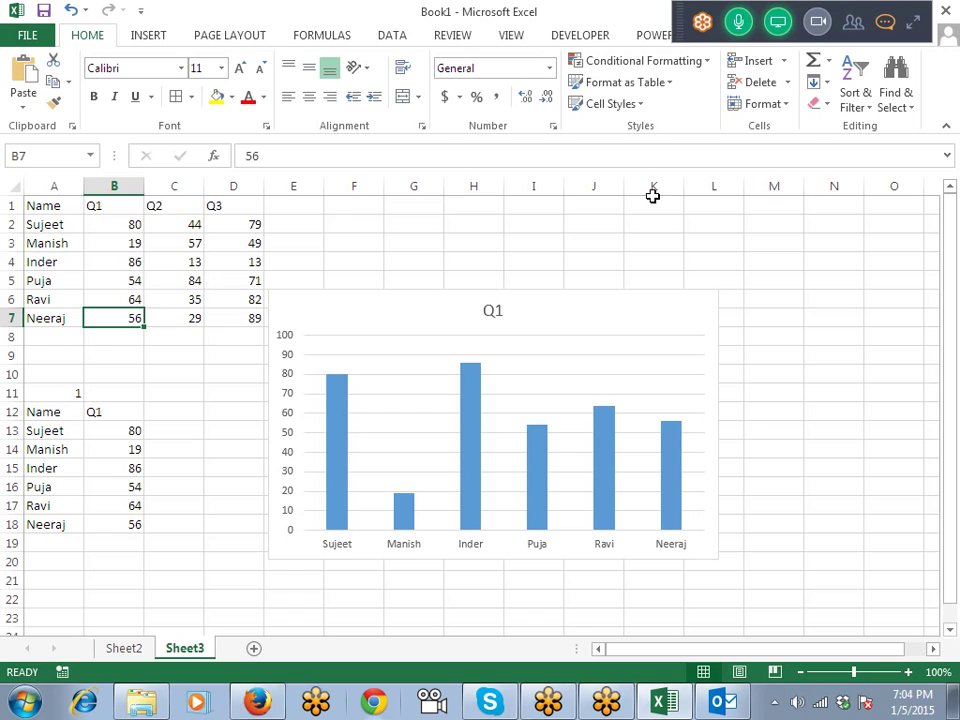
Select the Q1 chart to check it, then close the Excel window
left_click(395, 332)
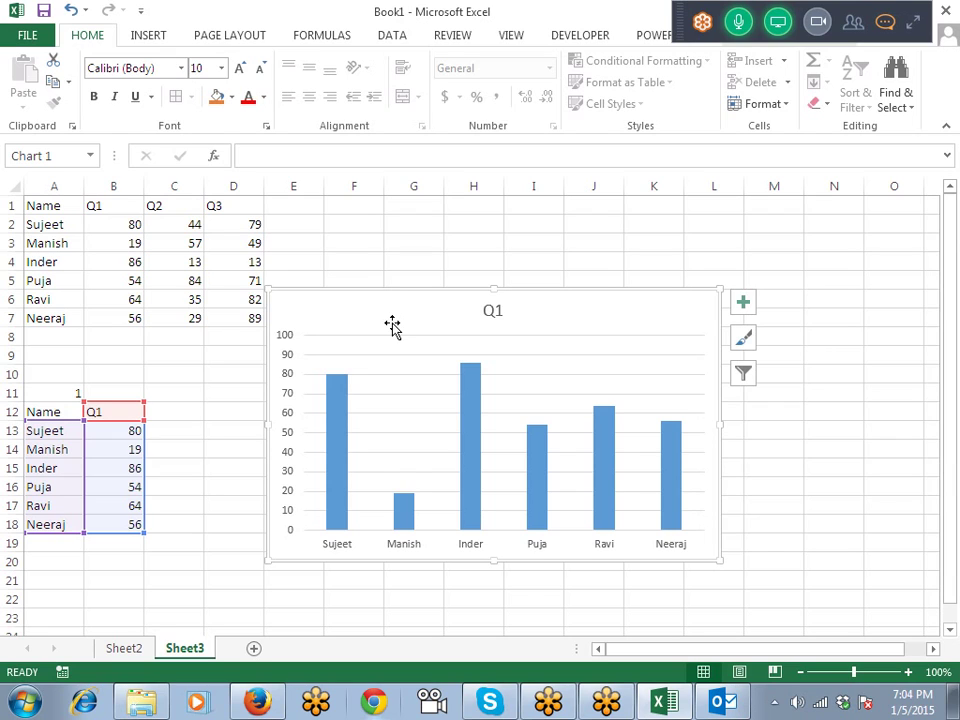
left_click(945, 10)
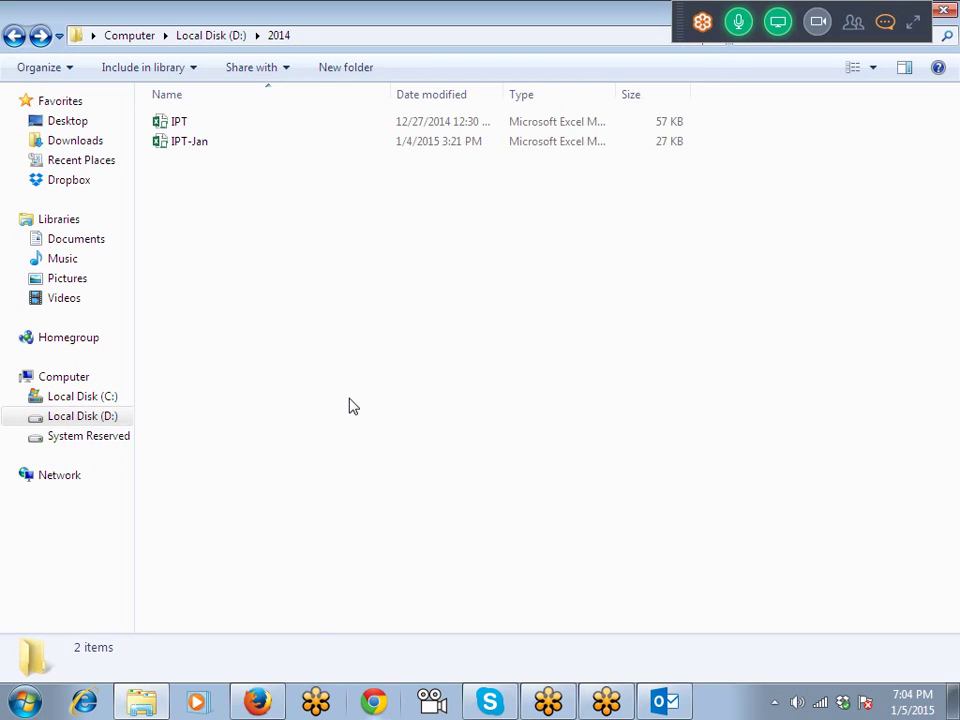
Drag Book1 from the desktop into the open Skype chat to send it
key("super+d")
mouse_move(33, 133)
left_mouse_down()
mouse_move(78, 215)
mouse_move(504, 708)
left_mouse_up()
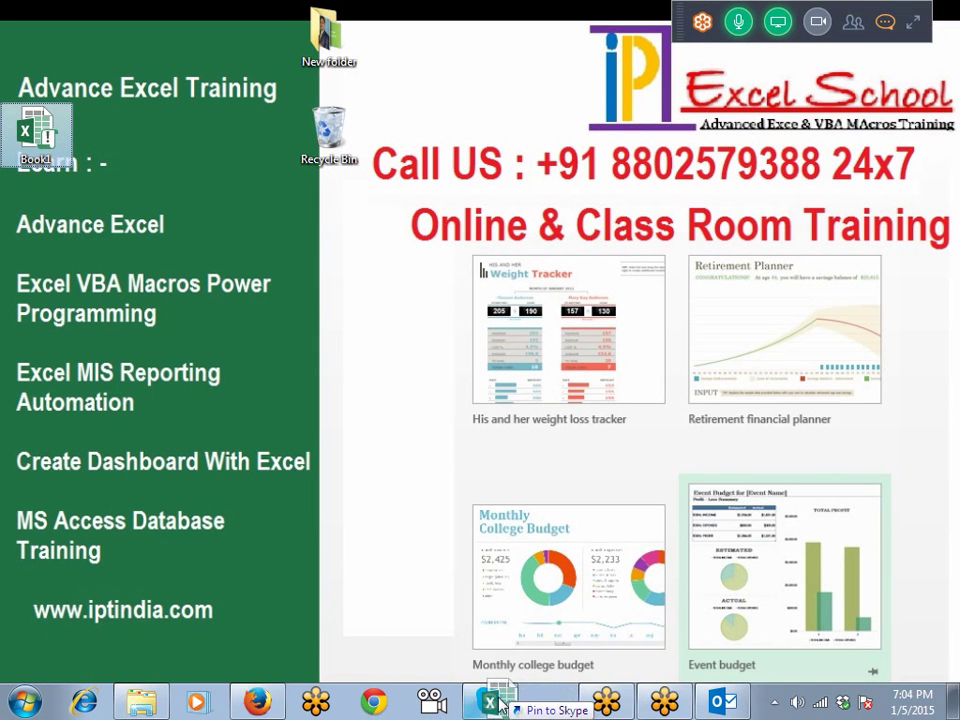
left_click_drag(504, 708, 453, 643)
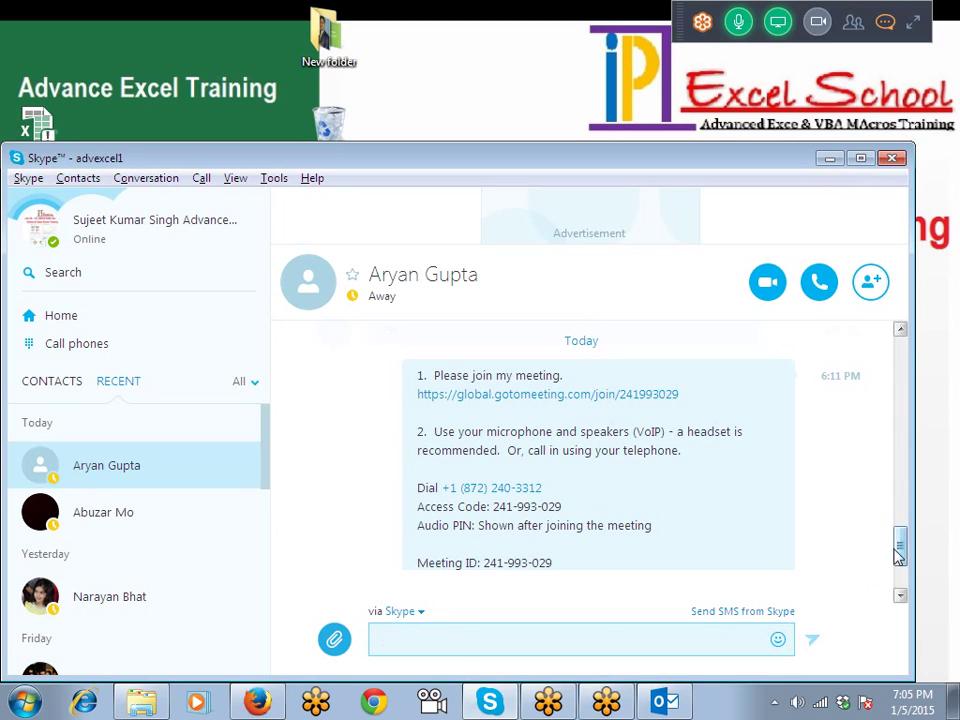
Scroll the Skype chat to confirm Book1.xlsm arrived and focus the message box
mouse_move(897, 556)
left_mouse_down()
mouse_move(902, 506)
mouse_move(902, 588)
left_mouse_up()
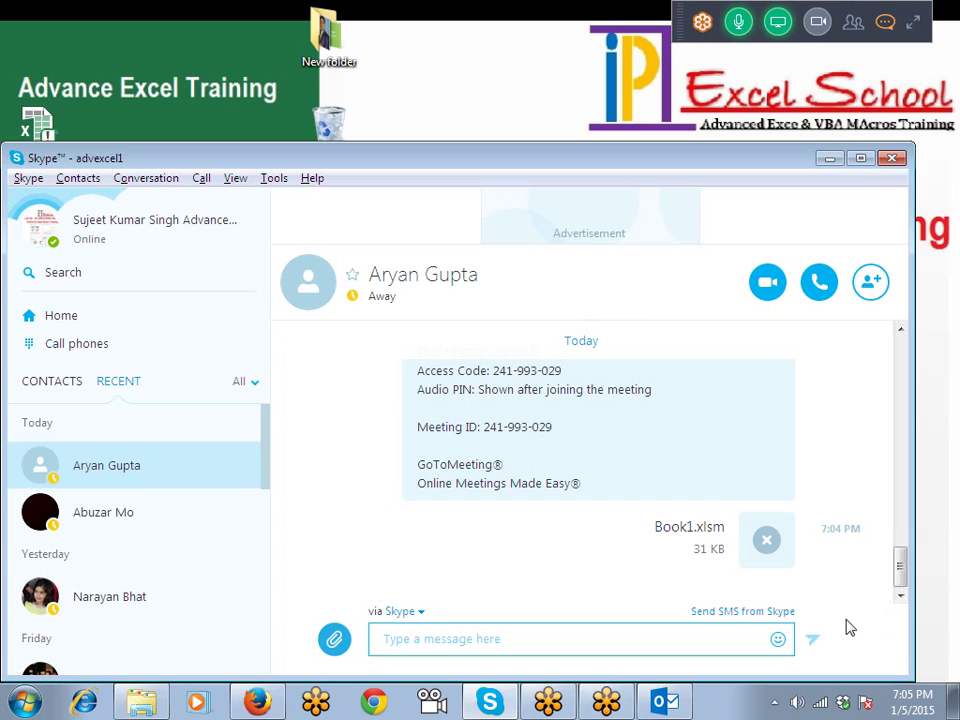
left_click(576, 632)
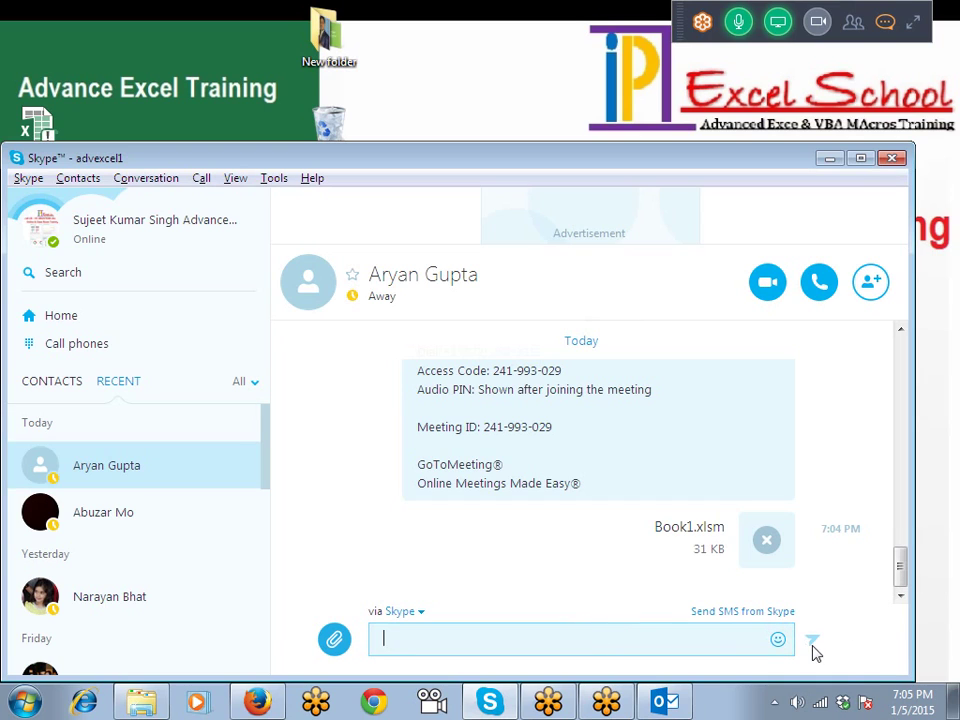
left_click(760, 612)
left_click(652, 630)
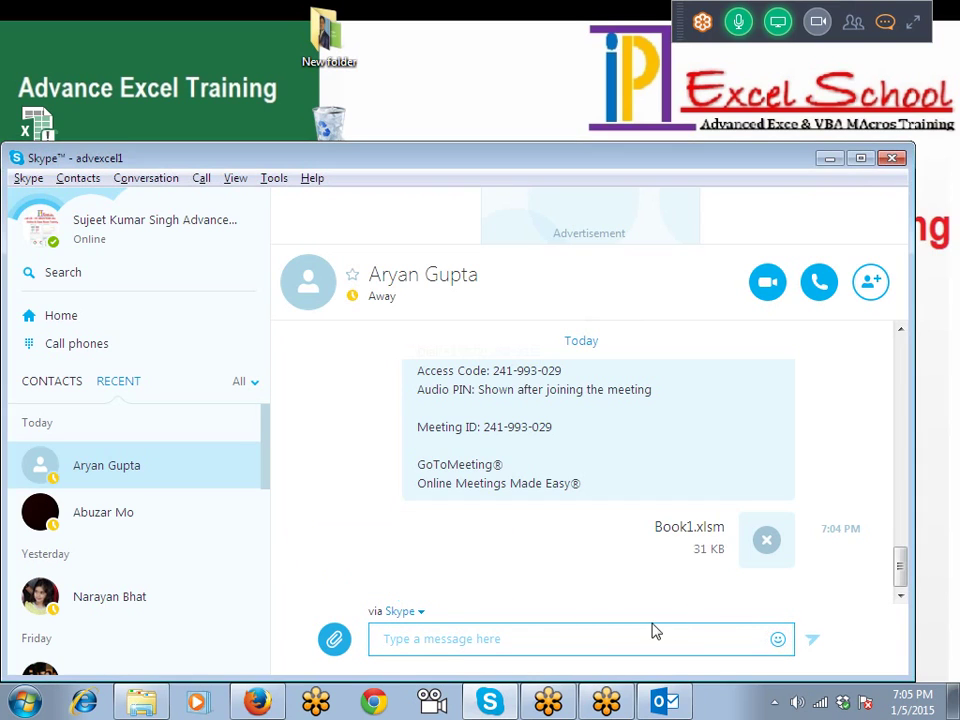
left_click(596, 636)
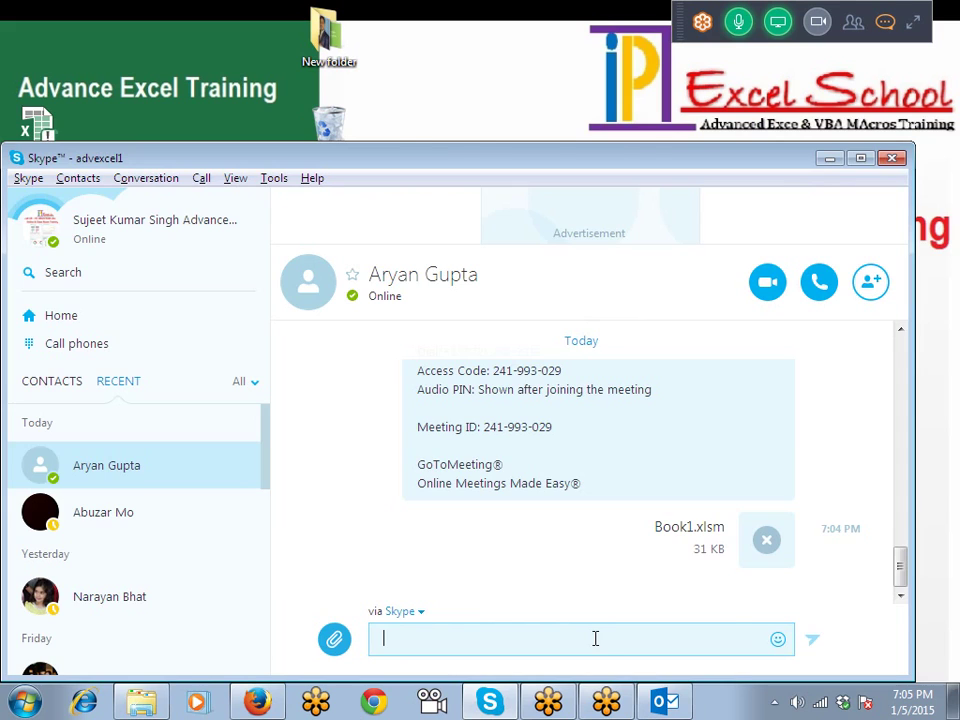
Drag Book1 from the desktop into the Skype chat again, then hide Skype to show the desktop
key("super+d")
left_click_drag(36, 128, 549, 704)
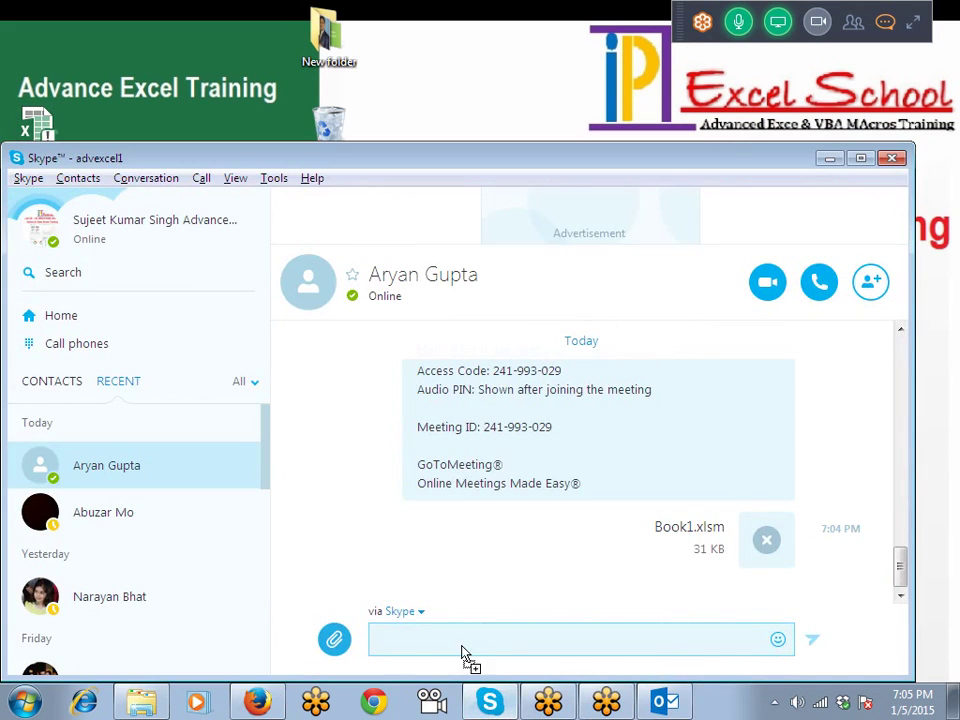
left_click_drag(549, 704, 408, 638)
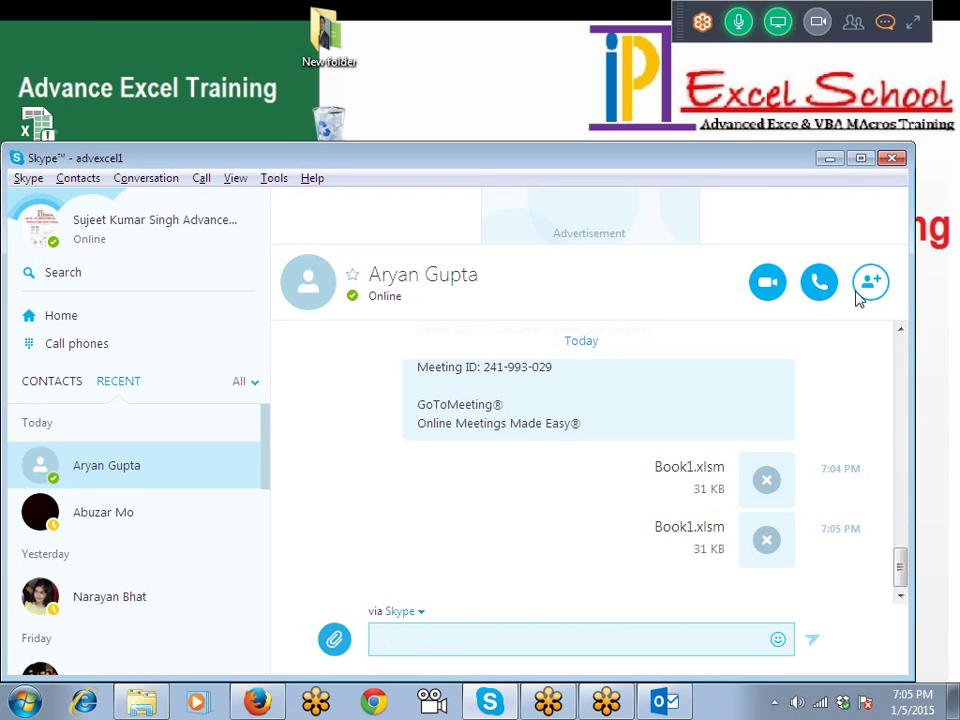
key("super+d")
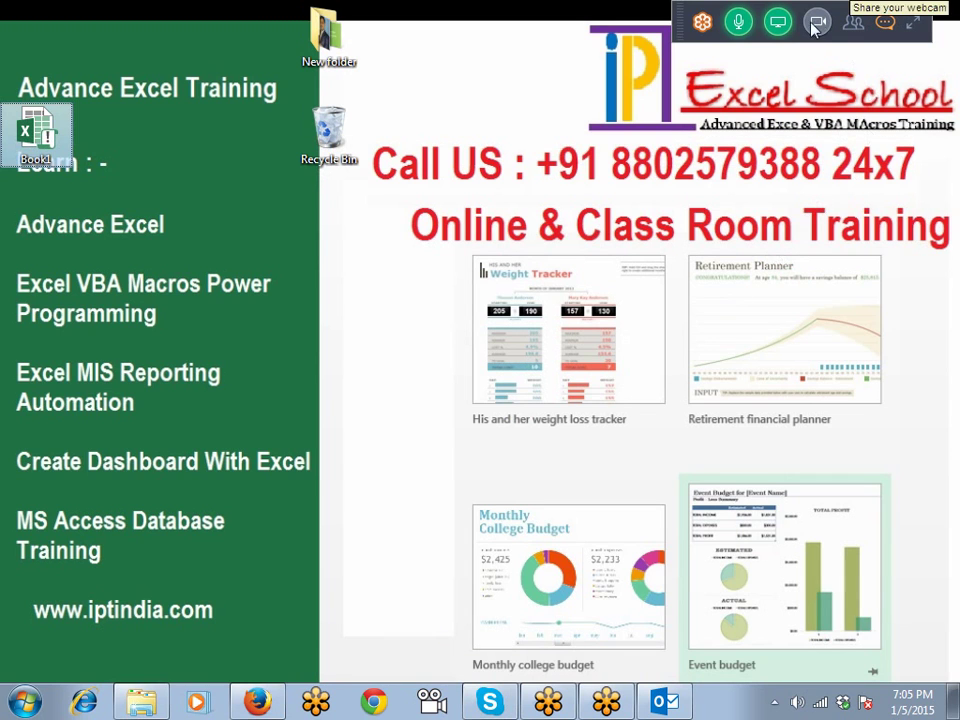